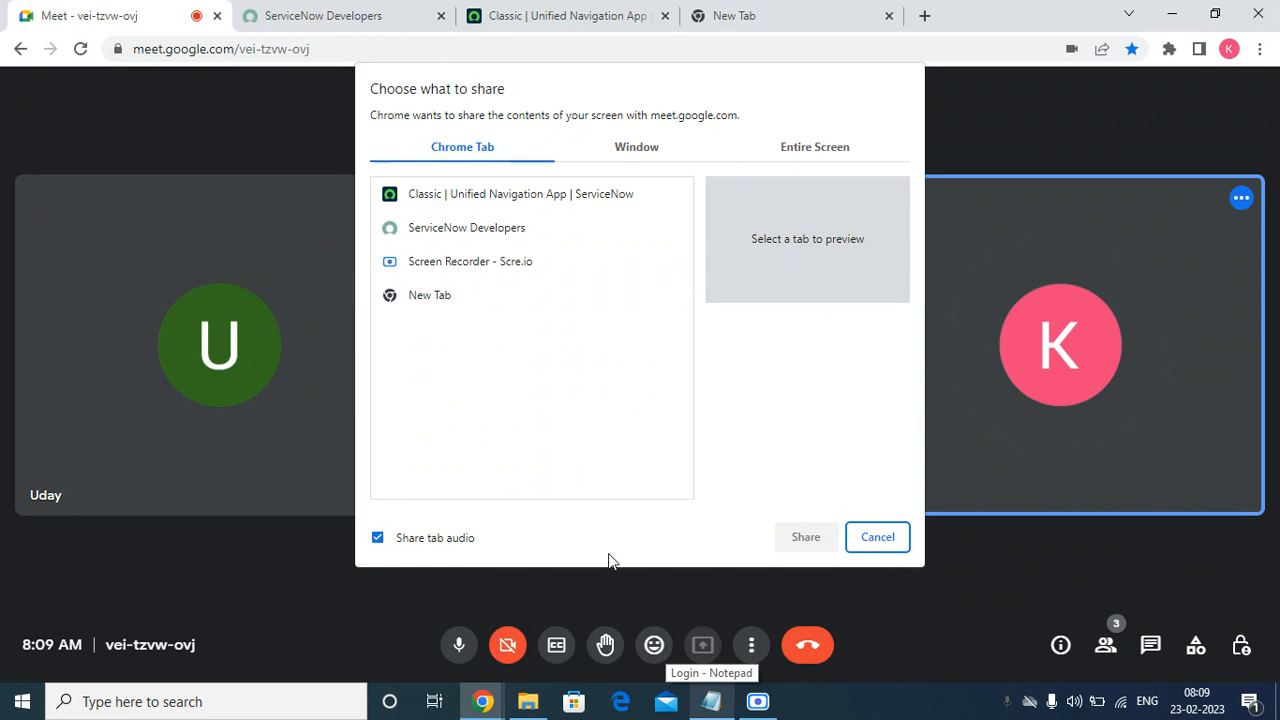
Share the entire screen in Google Meet and switch to the ServiceNow tab.
{"action": "left_click", "coordinate": [815, 150]}
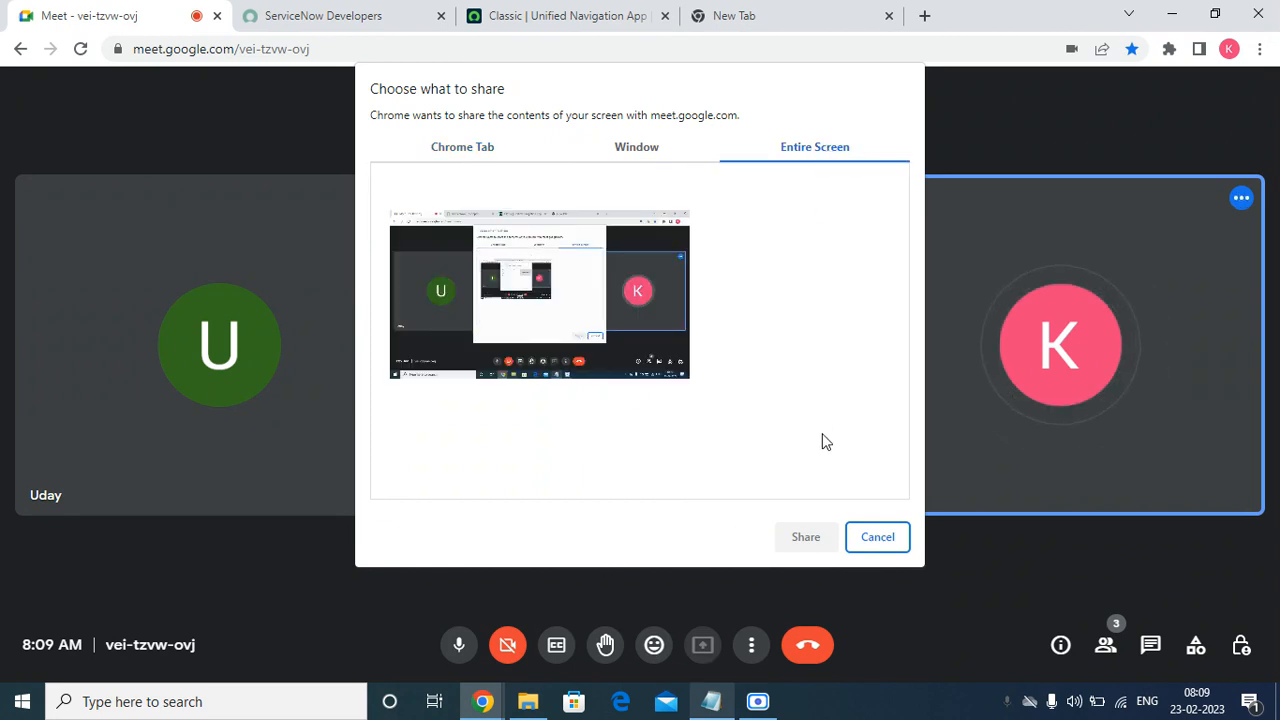
{"action": "left_click", "coordinate": [806, 537]}
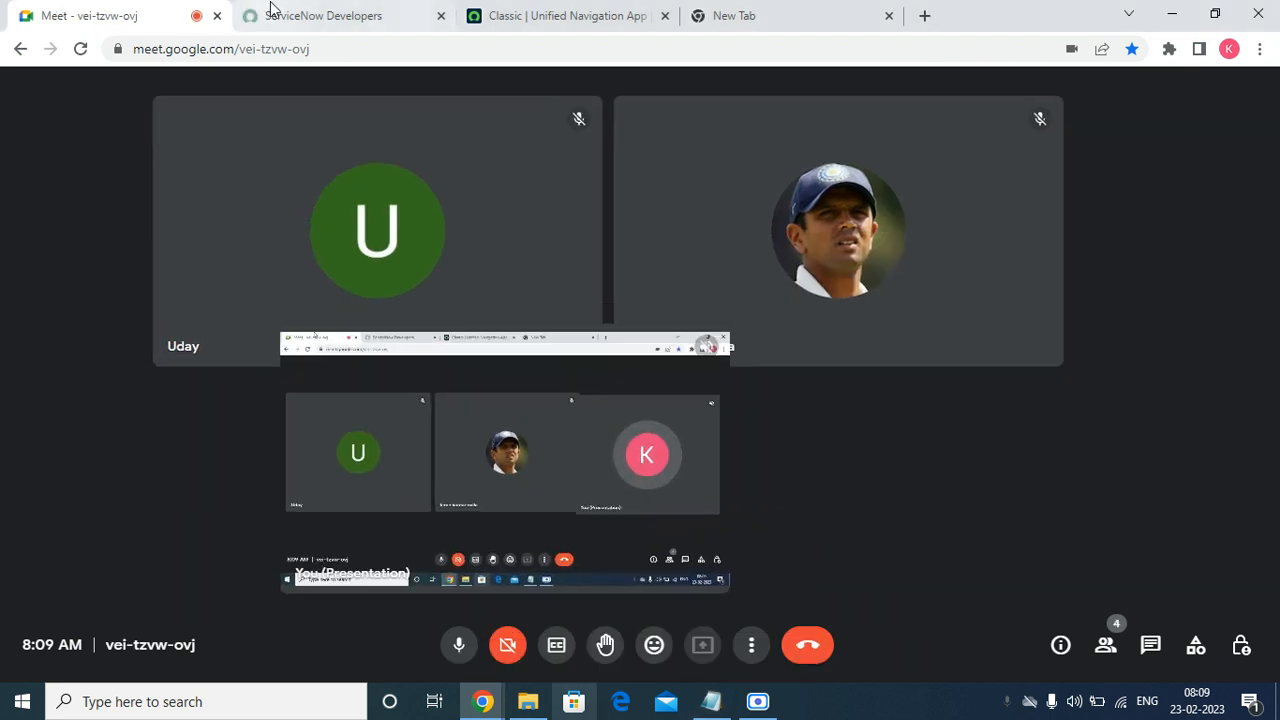
{"action": "left_click", "coordinate": [531, 18]}
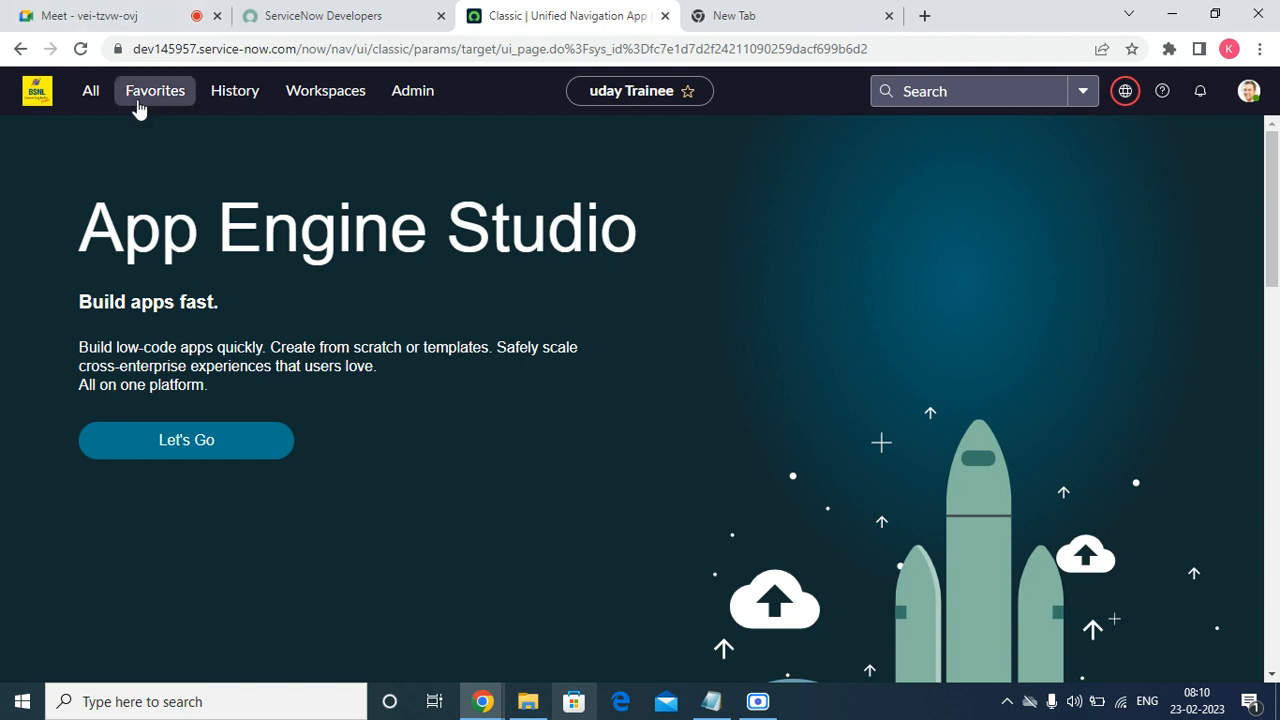
Filter the navigator for 'order guide' and open Service Catalog > Order Guides.
{"action": "left_click", "coordinate": [76, 100]}
{"action": "left_click", "coordinate": [103, 143]}
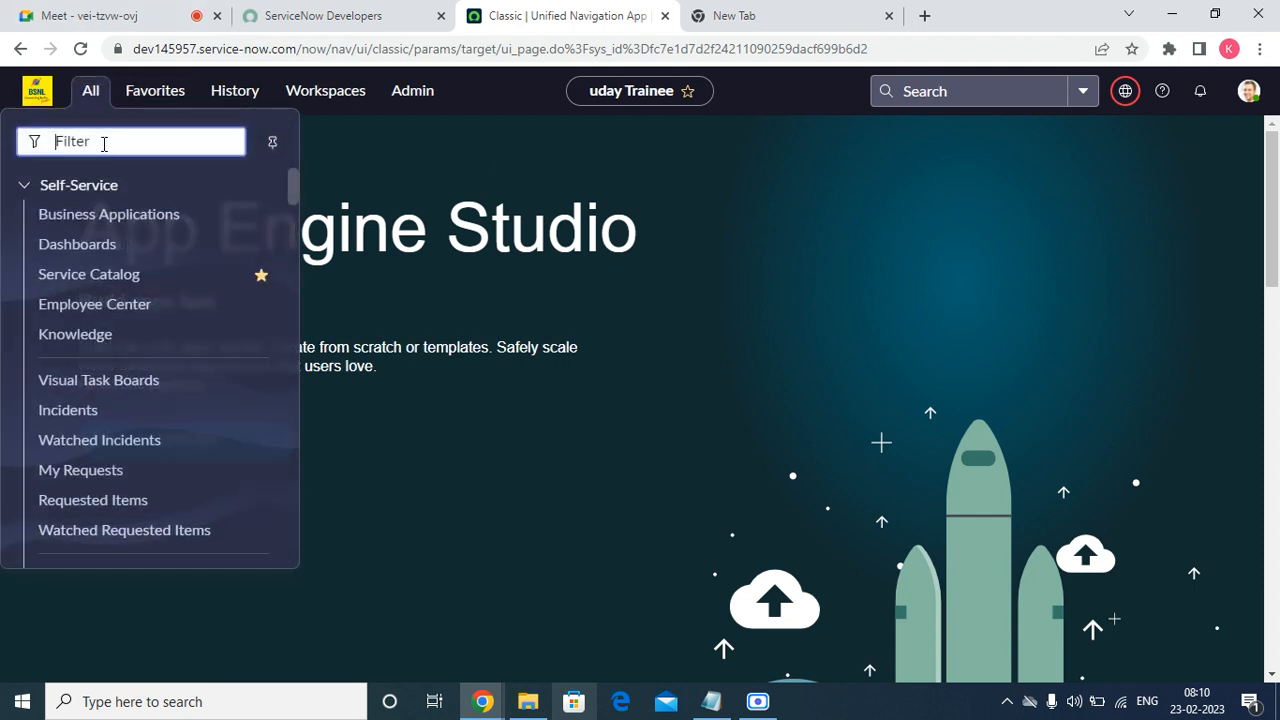
{"action": "type", "text": "order "}
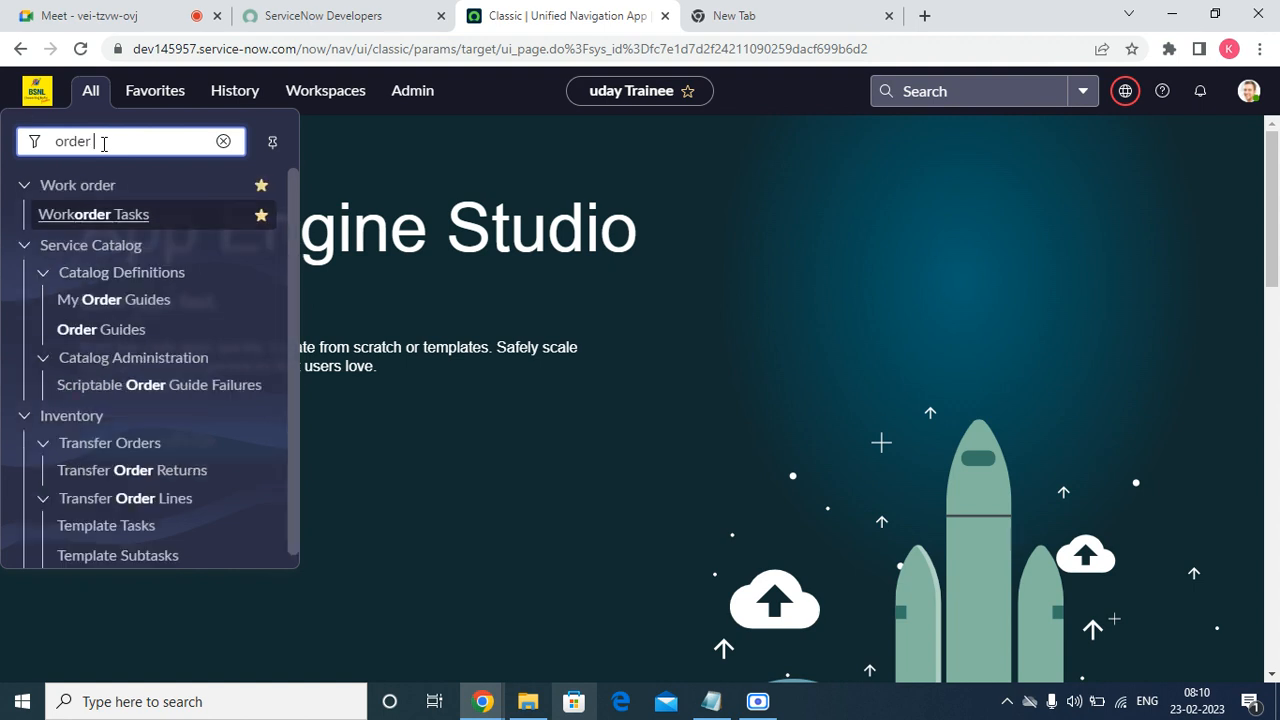
{"action": "type", "text": "auide"}
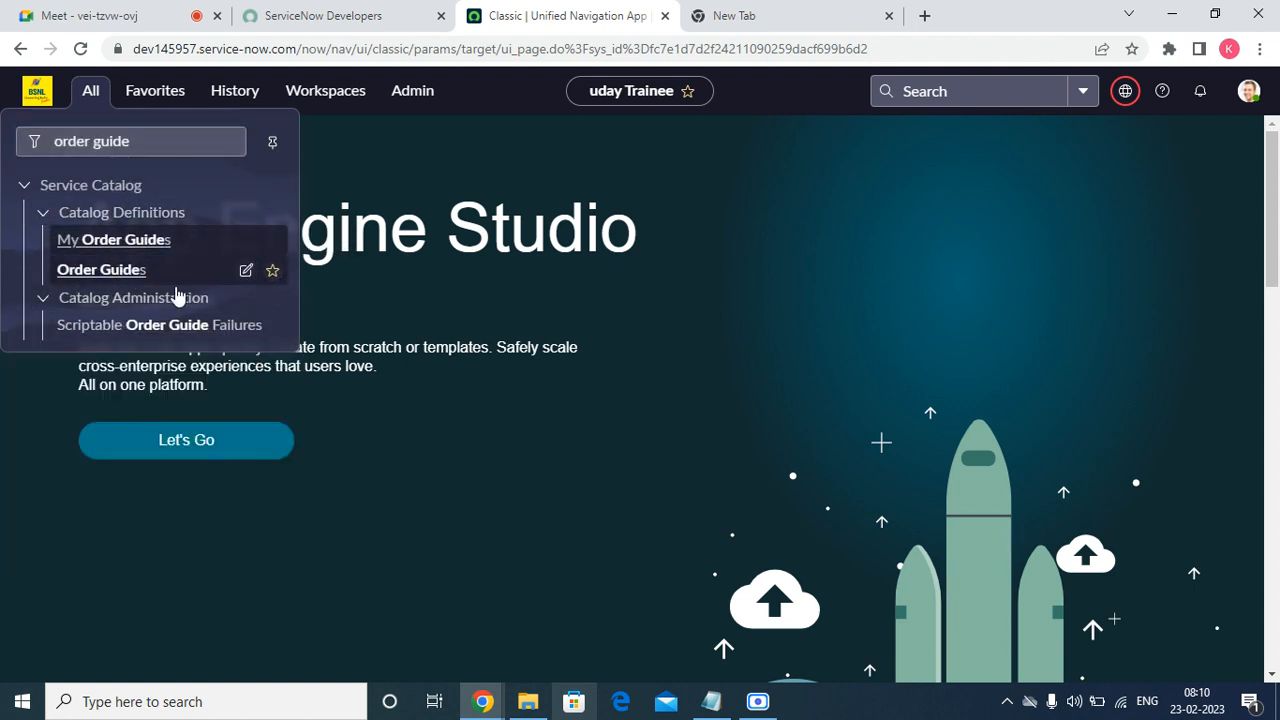
{"action": "left_click", "coordinate": [108, 281]}
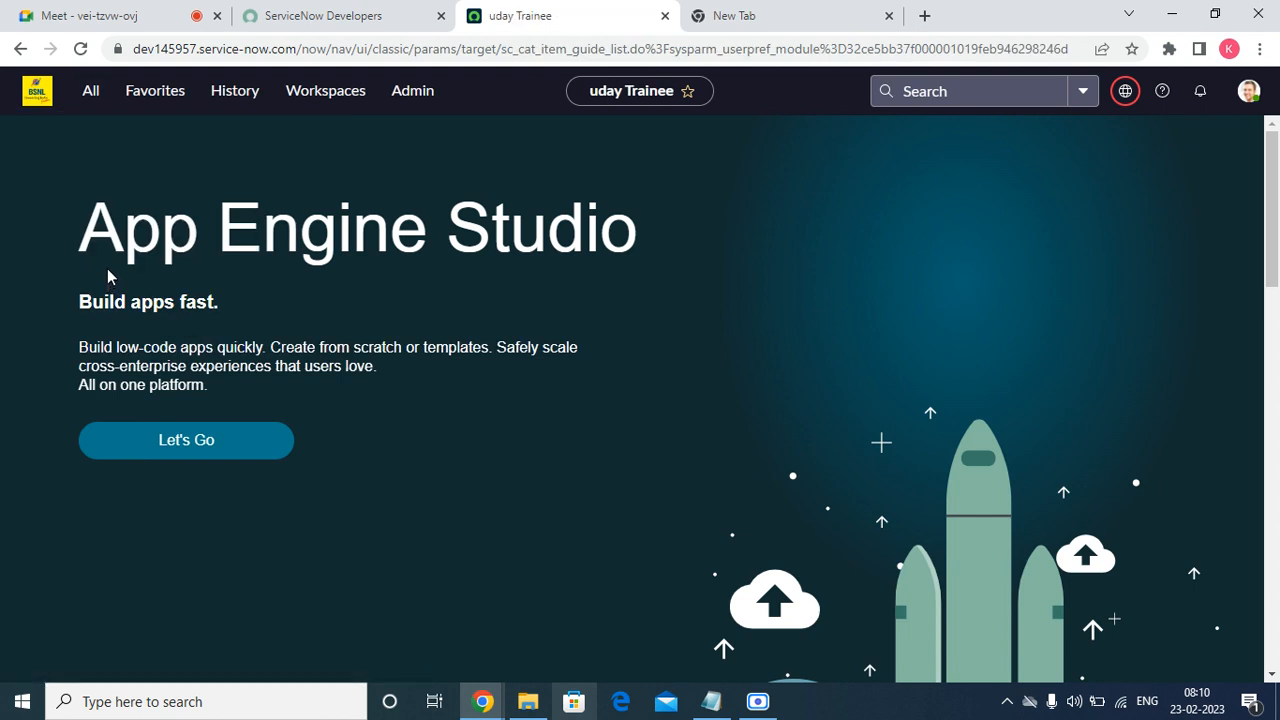
{"action": "left_click", "coordinate": [89, 93]}
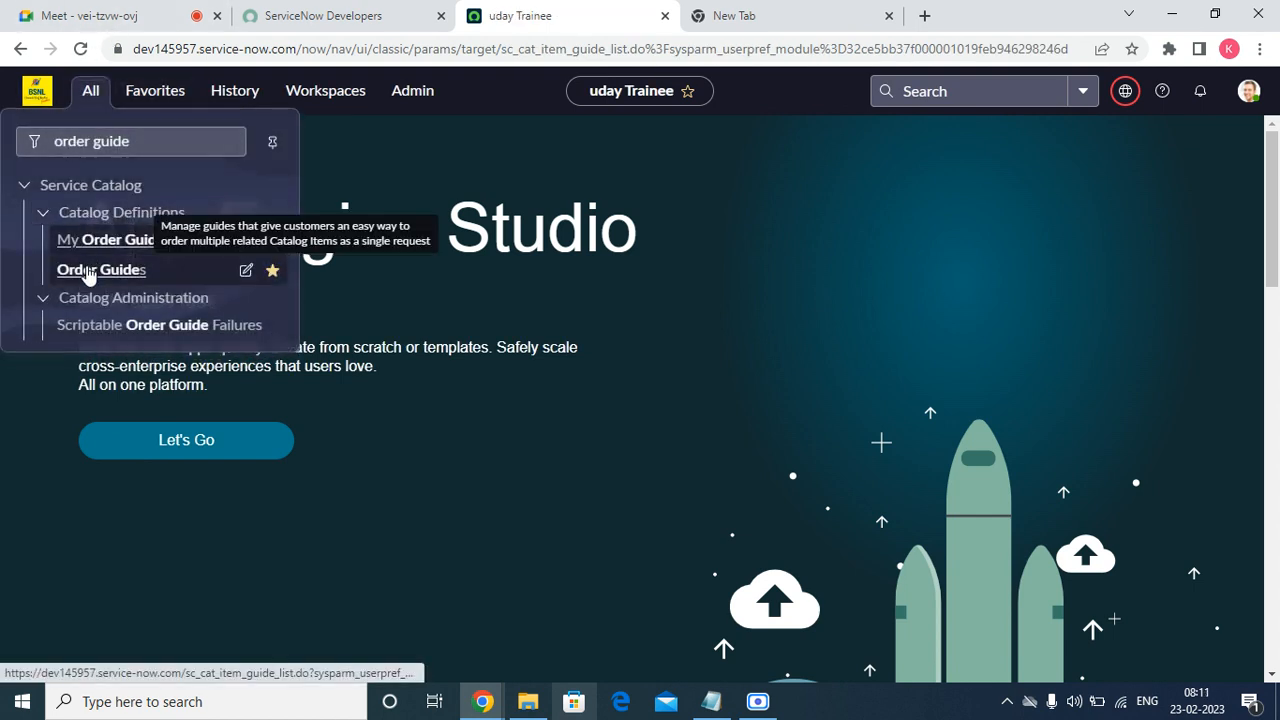
{"action": "left_click", "coordinate": [87, 272]}
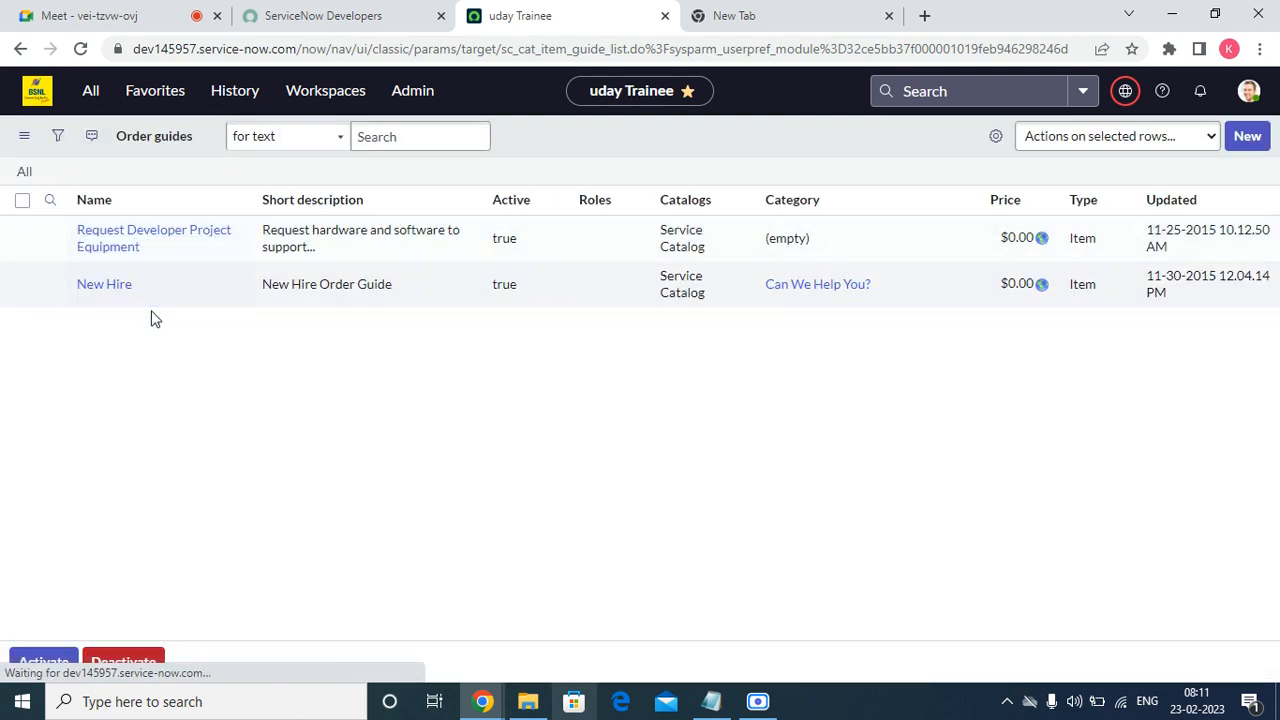
Create a new order guide named 'Onboarding Request'.
{"action": "left_click", "coordinate": [1248, 136]}
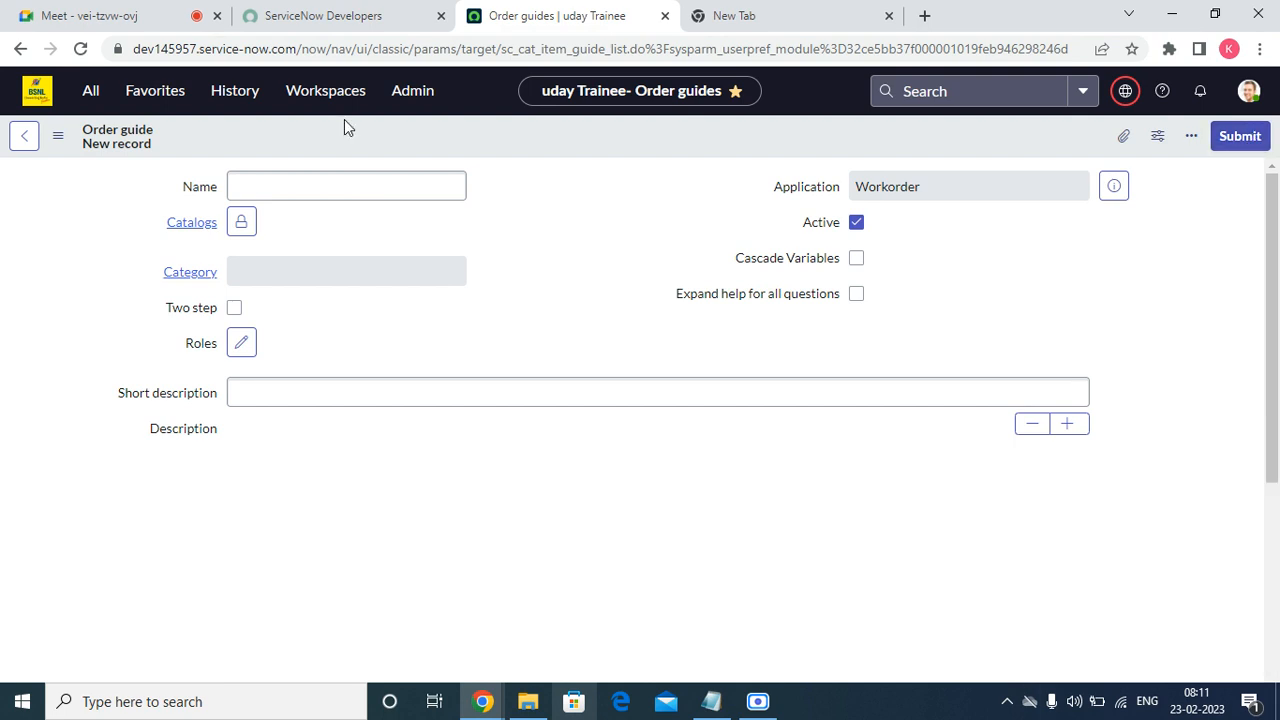
{"action": "left_click", "coordinate": [325, 187]}
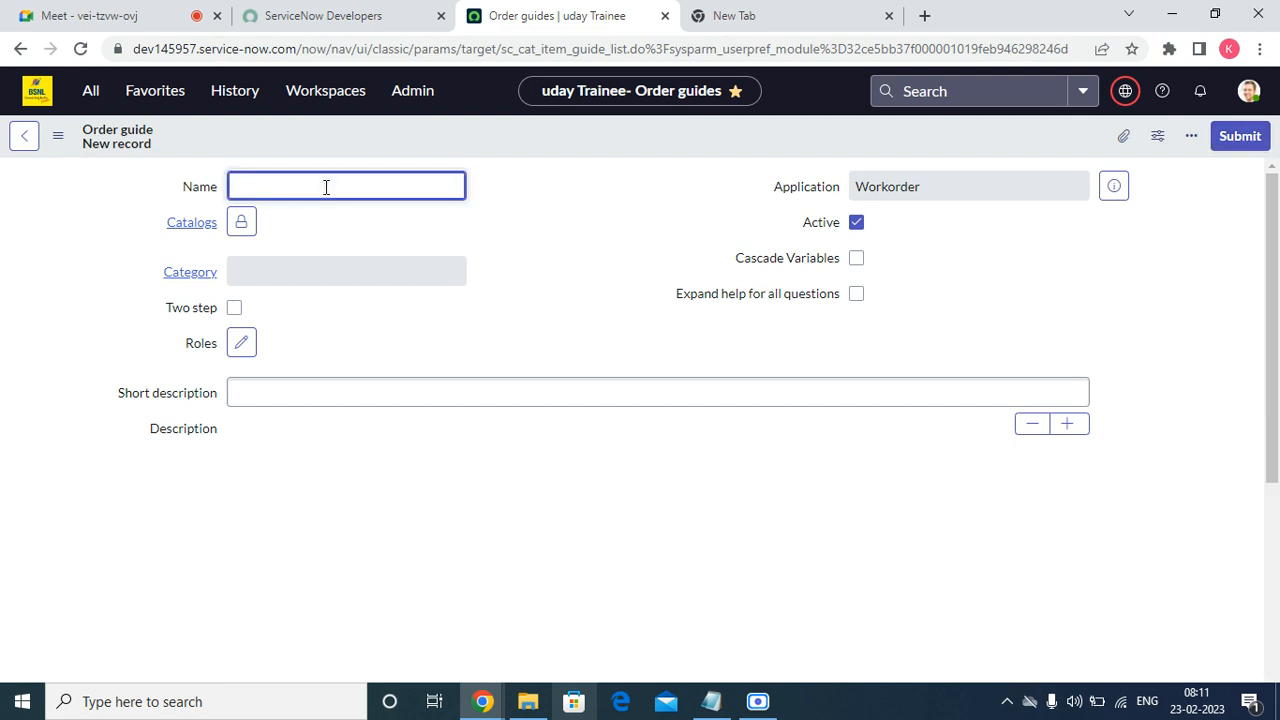
{"action": "type", "text": "Onbo"}
{"action": "type", "text": "ardig \\"}
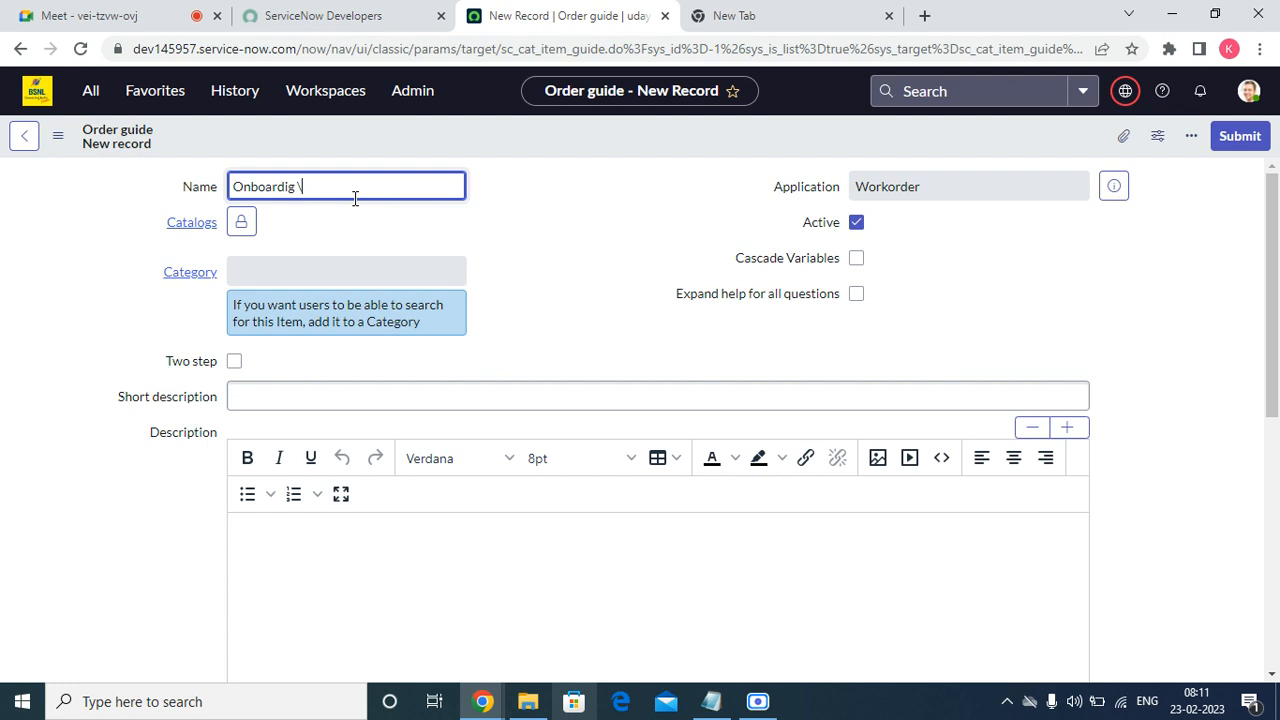
{"action": "key", "text": "BackSpace"}
{"action": "type", "text": "ing Request"}
Add Service Catalog to the catalogs and set category to 'Can We Help You?'.
{"action": "left_click", "coordinate": [241, 222]}
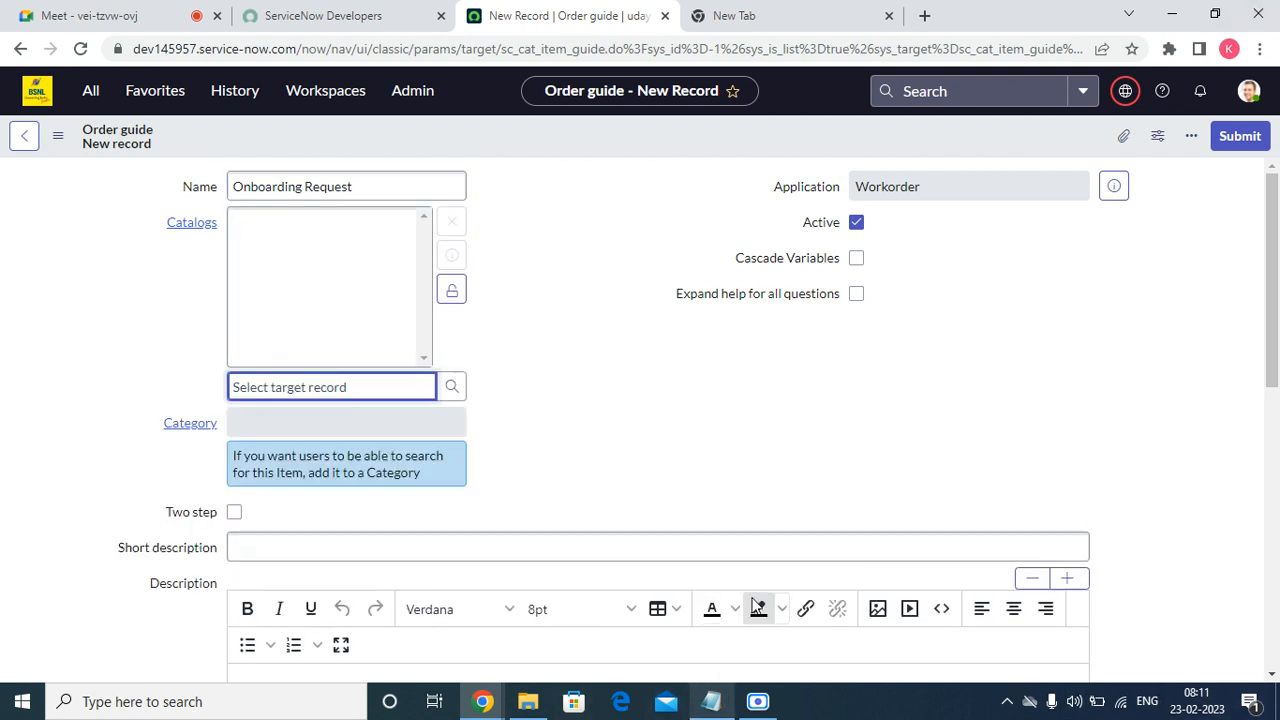
{"action": "type", "text": "servi"}
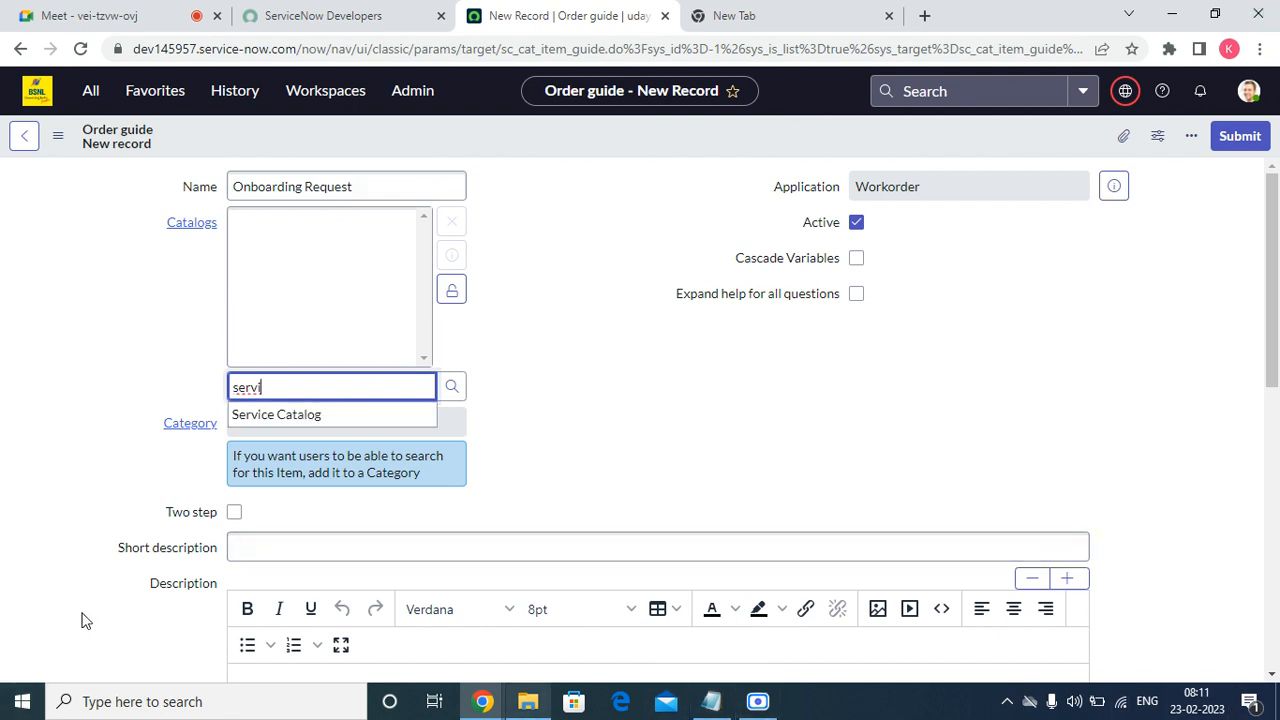
{"action": "left_click", "coordinate": [310, 415]}
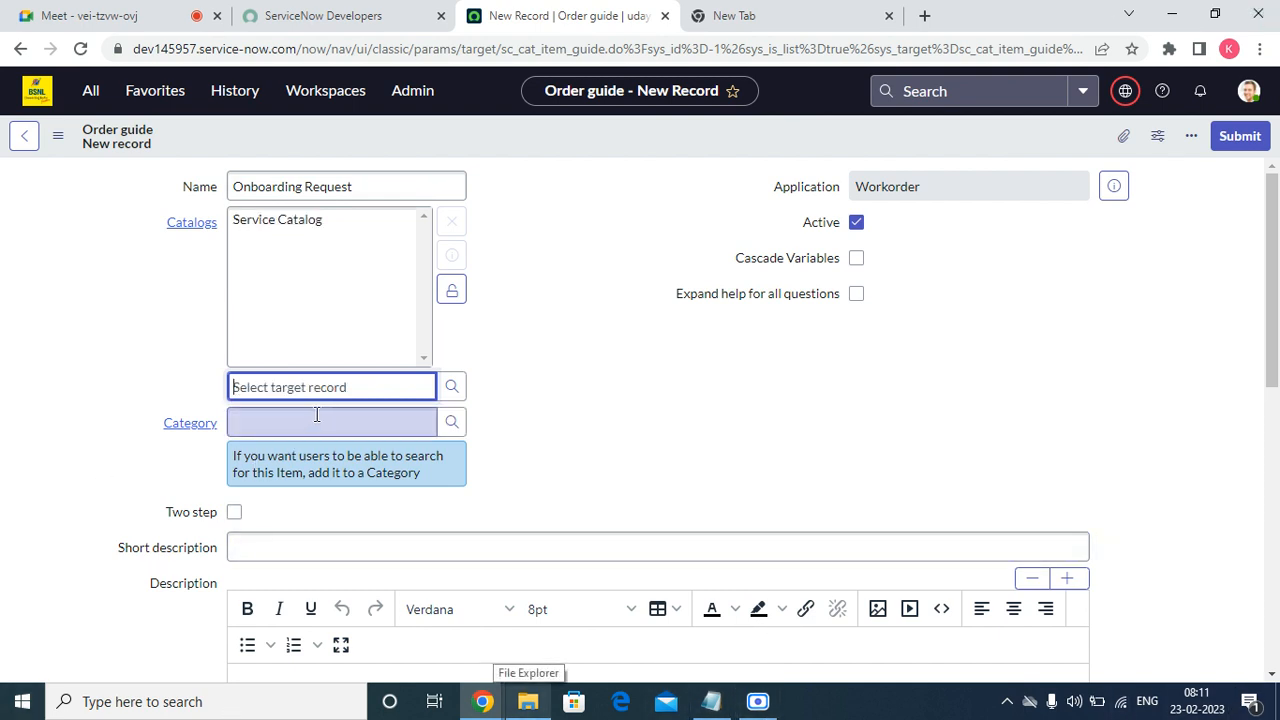
{"action": "left_click", "coordinate": [452, 292]}
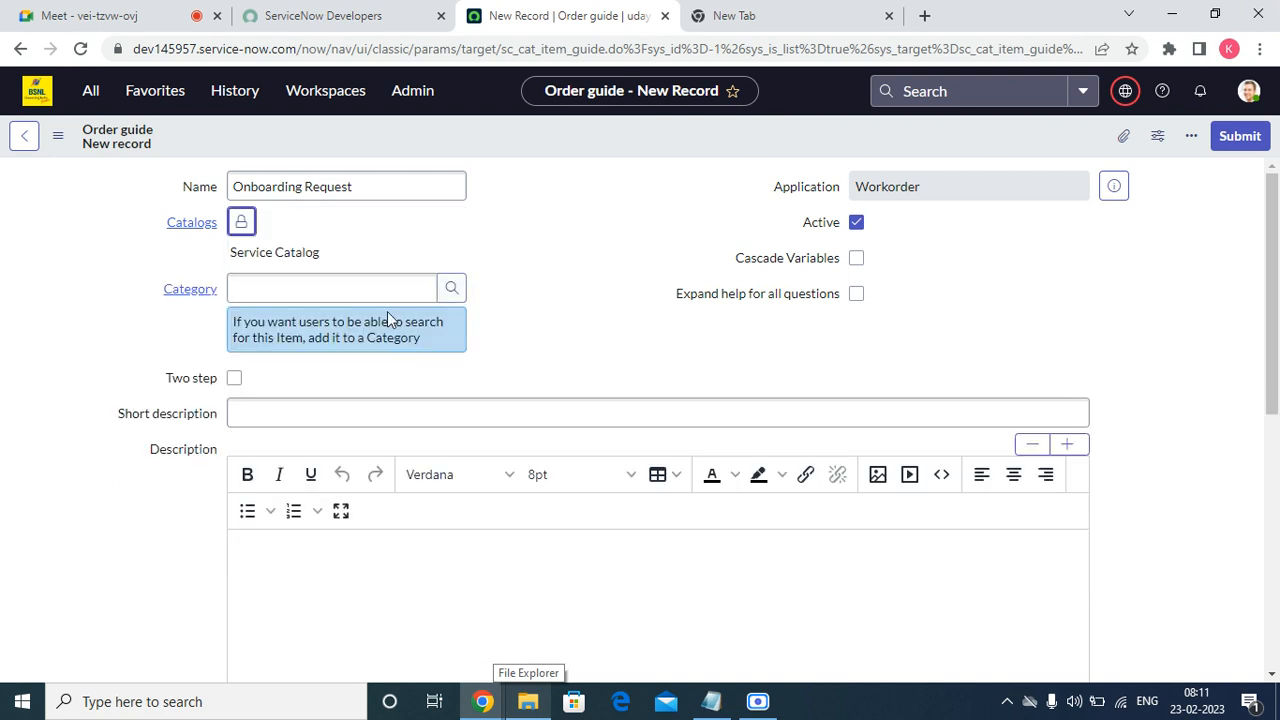
{"action": "left_click", "coordinate": [278, 291]}
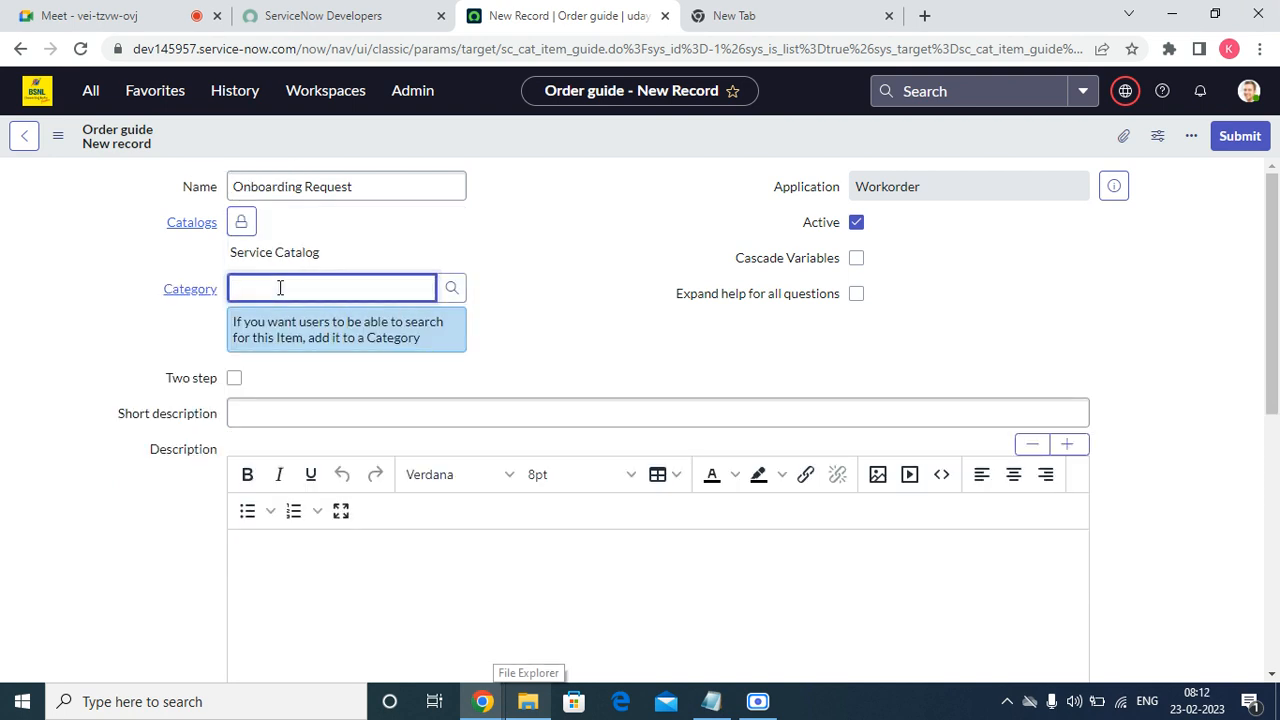
{"action": "type", "text": "can we"}
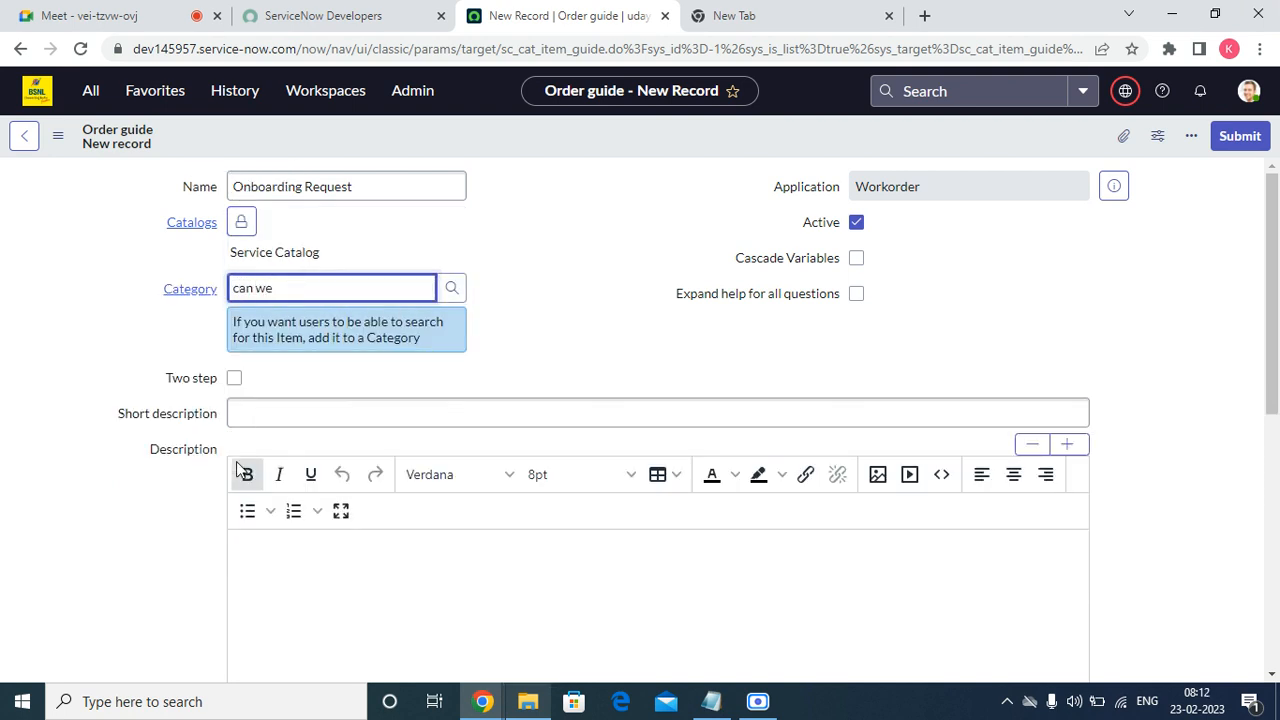
{"action": "left_click", "coordinate": [320, 340]}
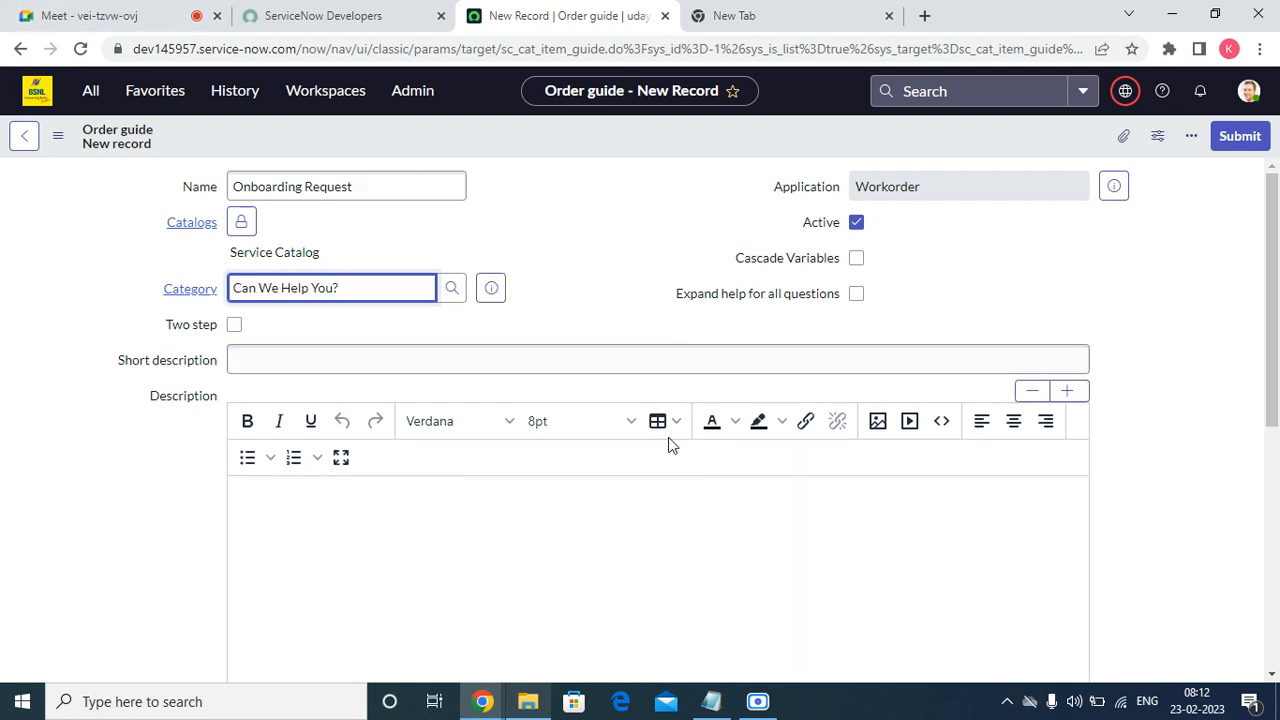
Enter 'Onboarding Request' as the short description.
{"action": "left_click", "coordinate": [523, 369]}
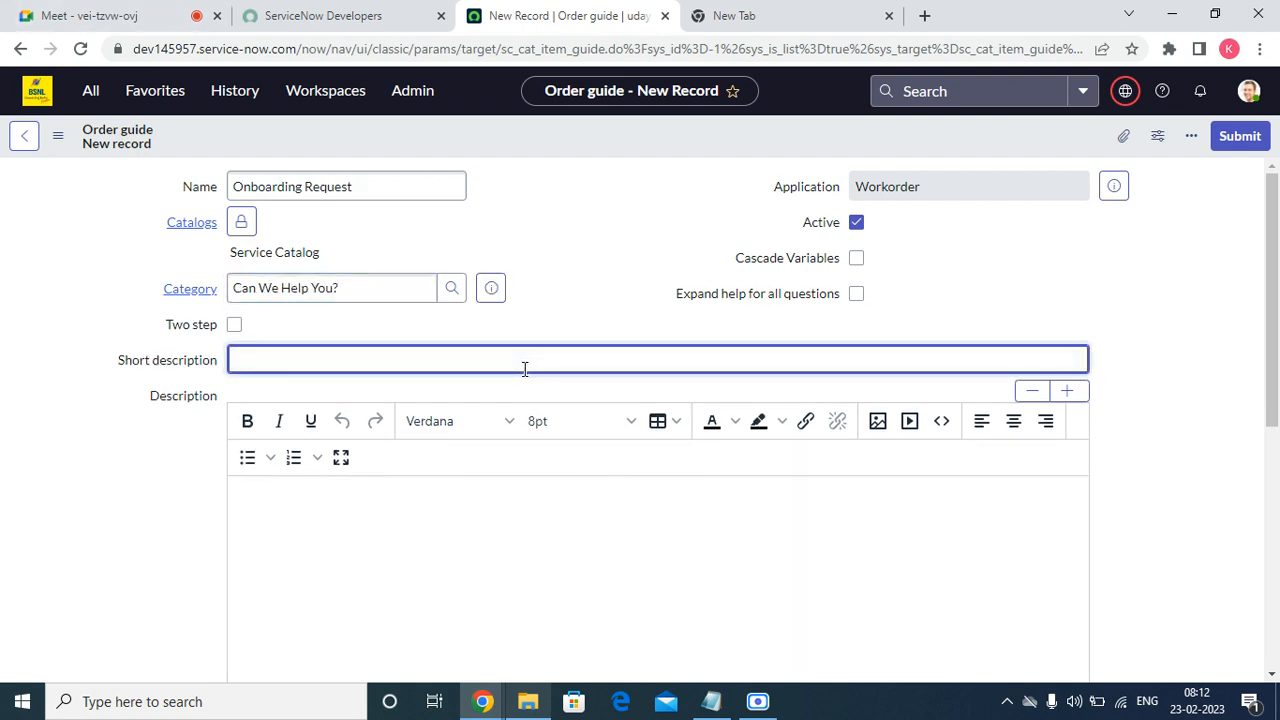
{"action": "type", "text": "Onboarding Request"}
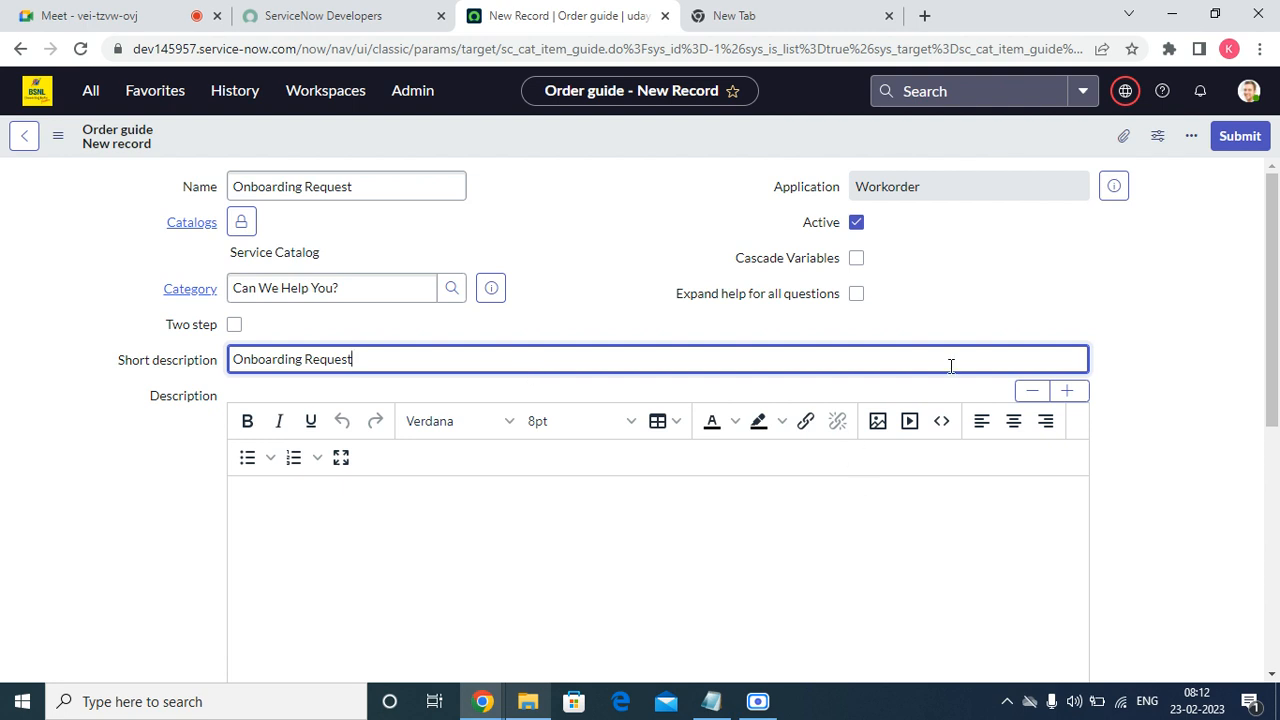
{"action": "scroll", "coordinate": [151, 514], "scroll_direction": "down", "scroll_amount": 10}
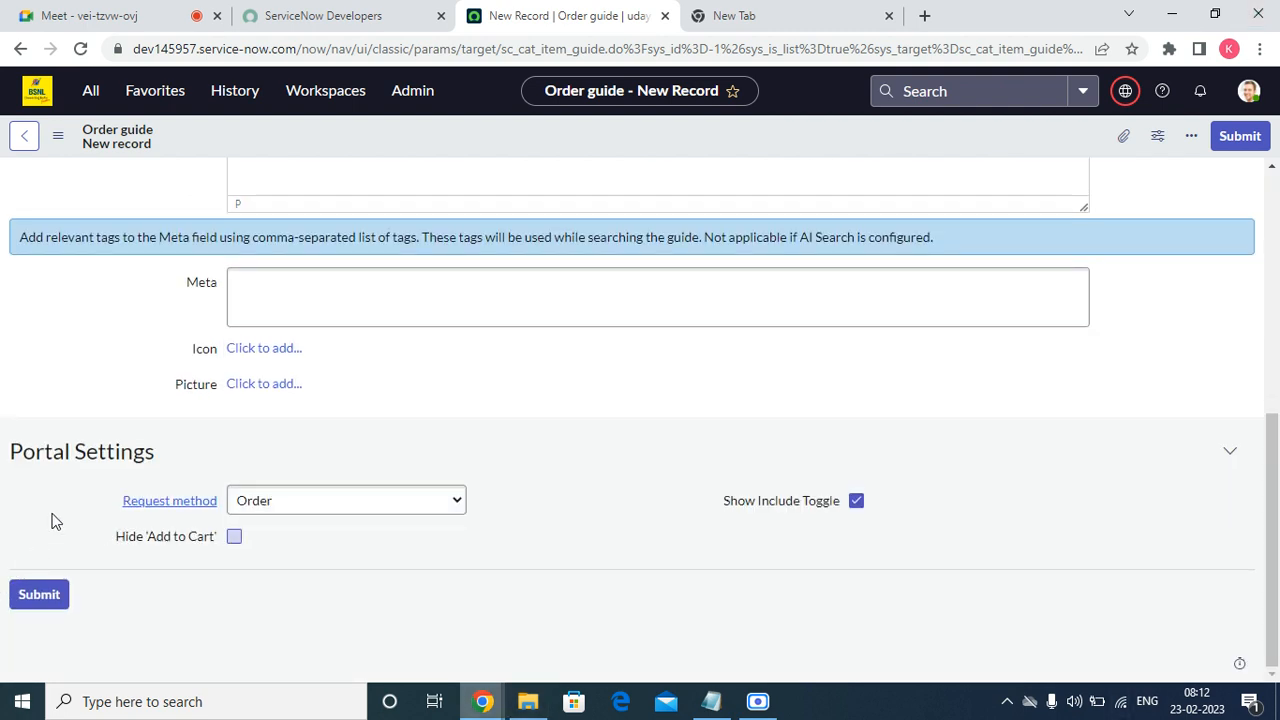
{"action": "left_click", "coordinate": [236, 273]}
{"action": "scroll", "coordinate": [275, 555], "scroll_direction": "up", "scroll_amount": 10}
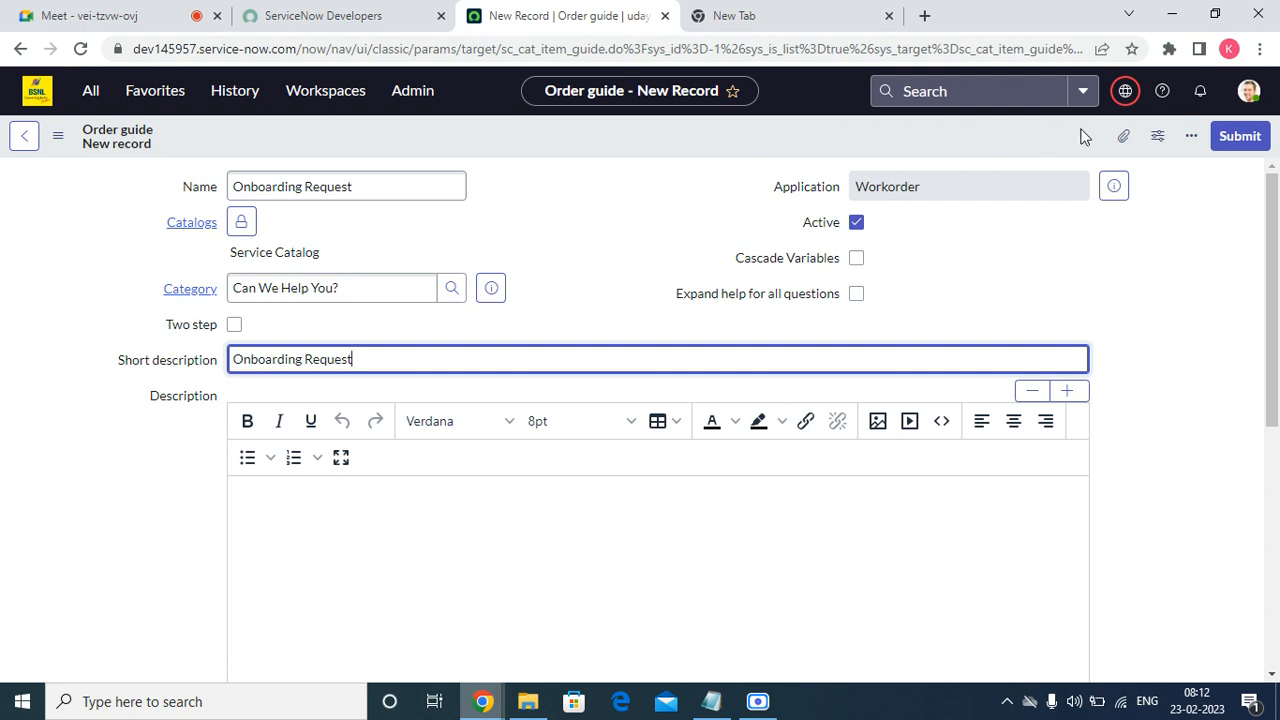
Copy the order guide name 'Onboarding Request' to the clipboard.
{"action": "left_click", "coordinate": [371, 191]}
{"action": "key", "text": "ctrl+a"}
{"action": "right_click", "coordinate": [371, 191]}
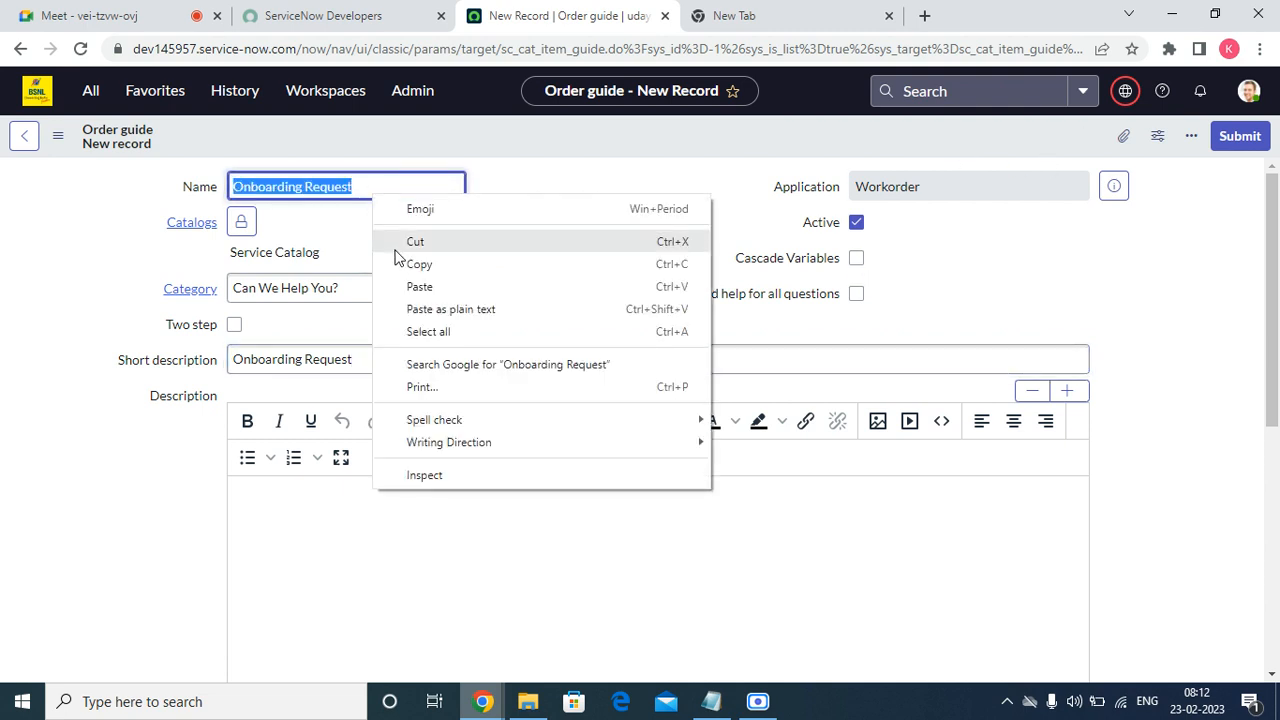
{"action": "left_click", "coordinate": [420, 266]}
Reload the form, discarding unsaved changes, and switch the application scope to Global.
{"action": "left_click", "coordinate": [1150, 102]}
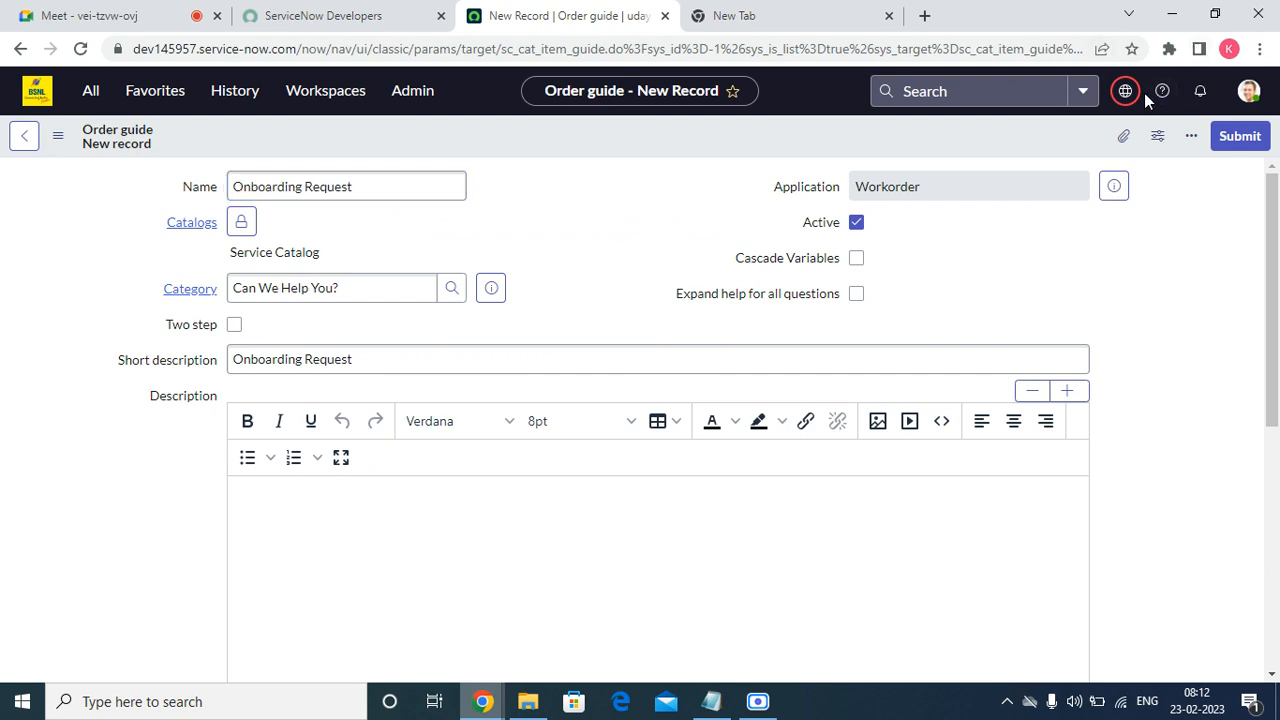
{"action": "left_click", "coordinate": [1126, 92]}
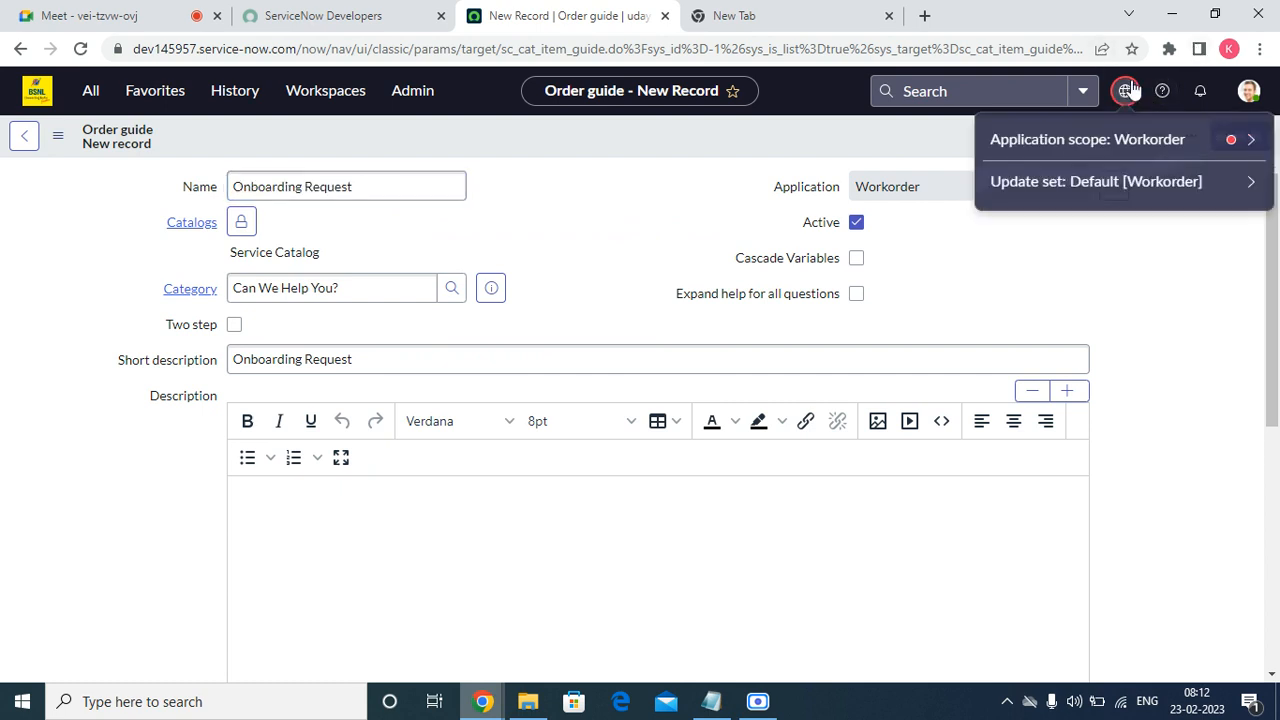
{"action": "left_click", "coordinate": [1251, 140]}
{"action": "left_click", "coordinate": [972, 231]}
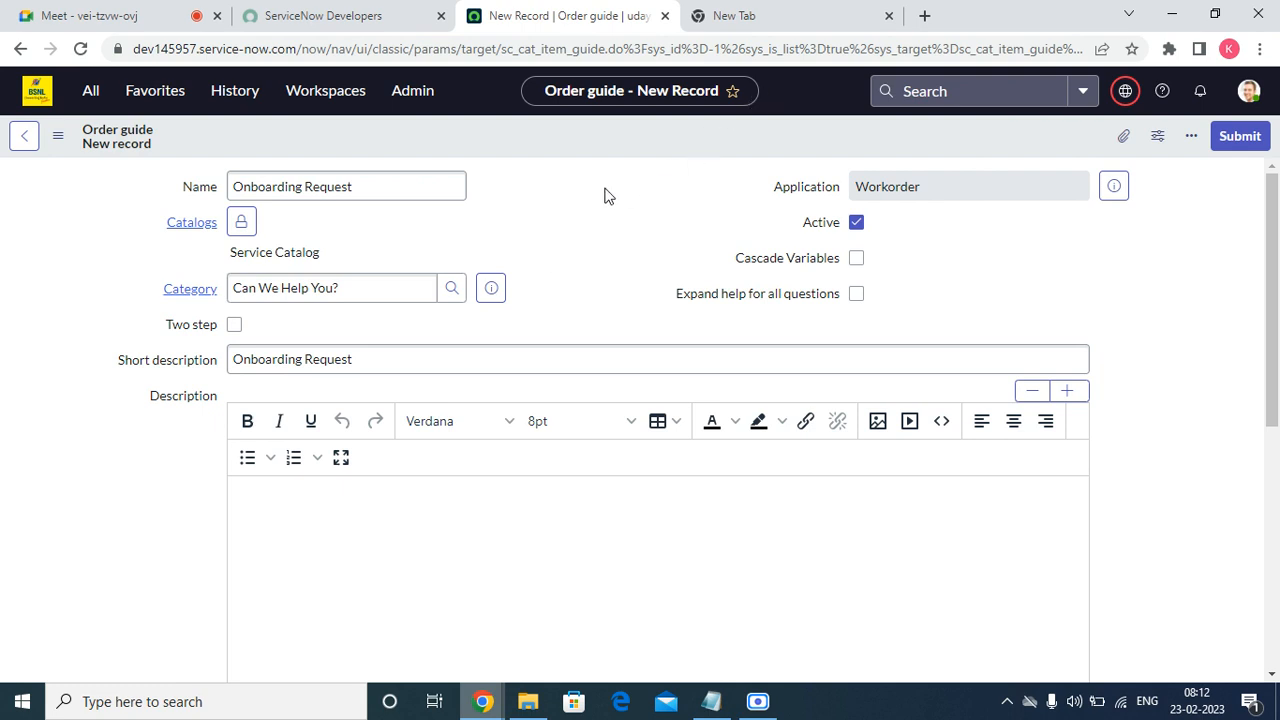
{"action": "left_click", "coordinate": [80, 48]}
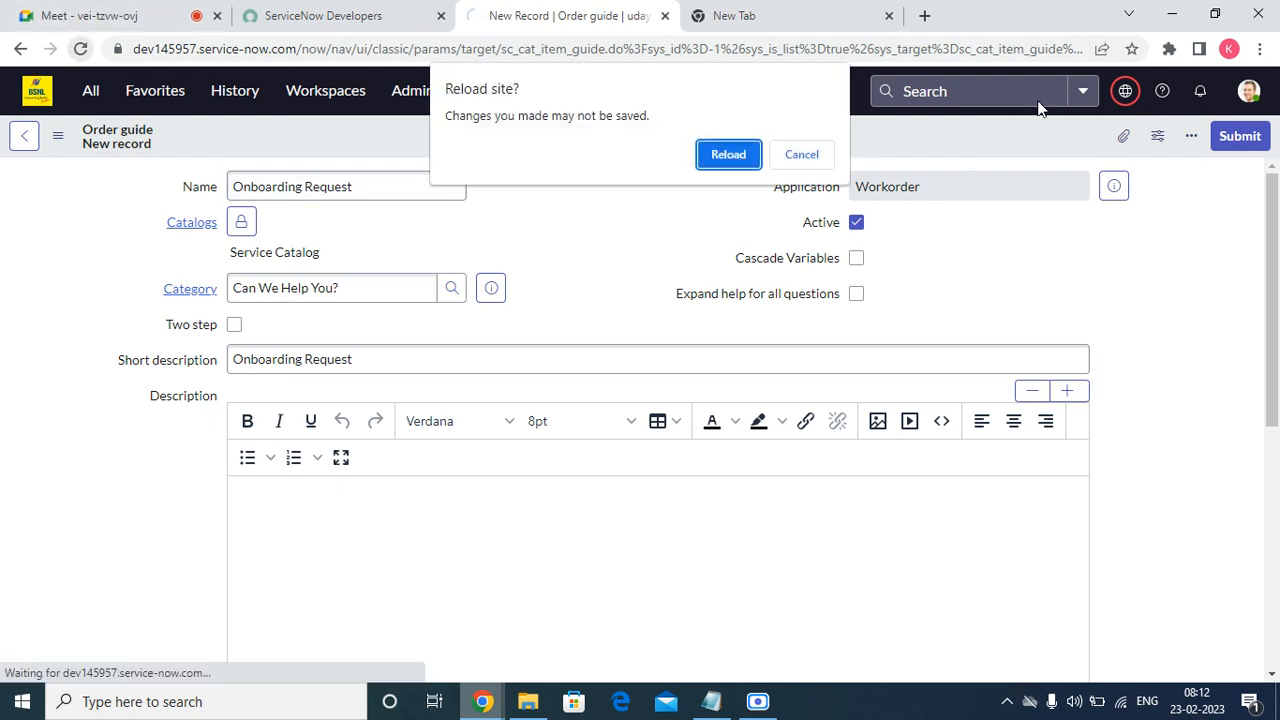
{"action": "left_click", "coordinate": [731, 154]}
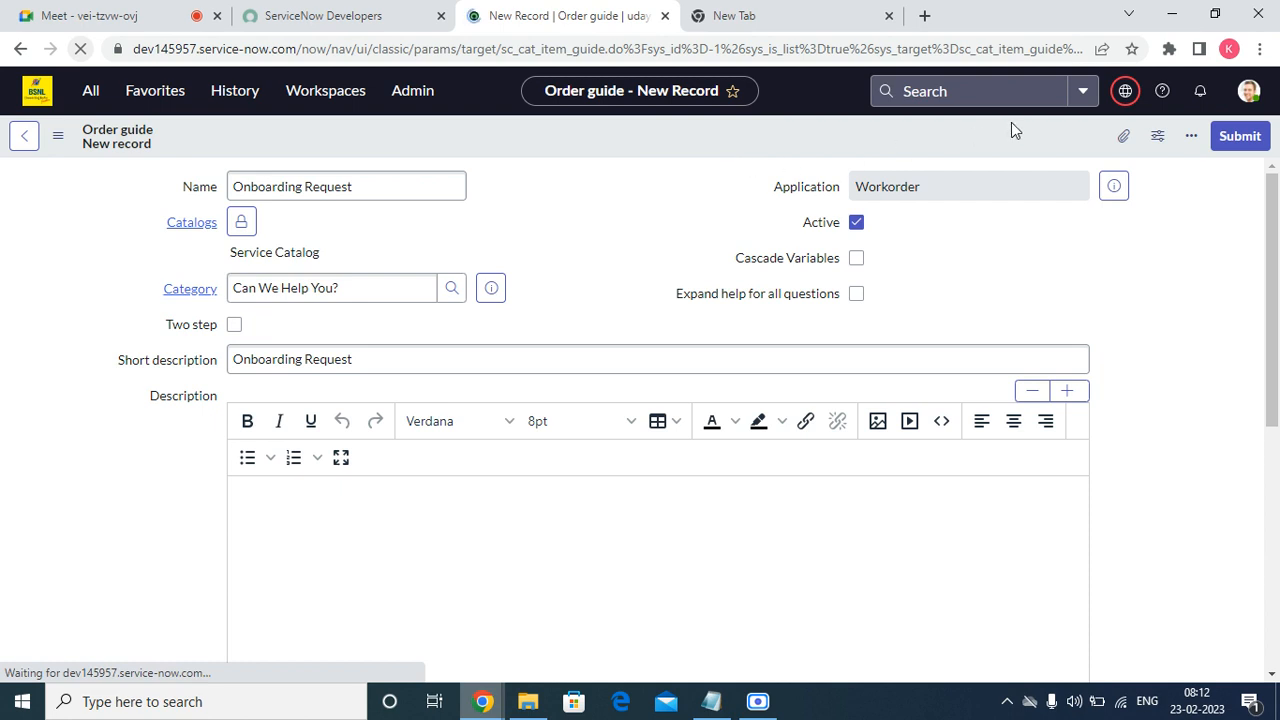
{"action": "left_click", "coordinate": [889, 16]}
{"action": "left_click", "coordinate": [1127, 91]}
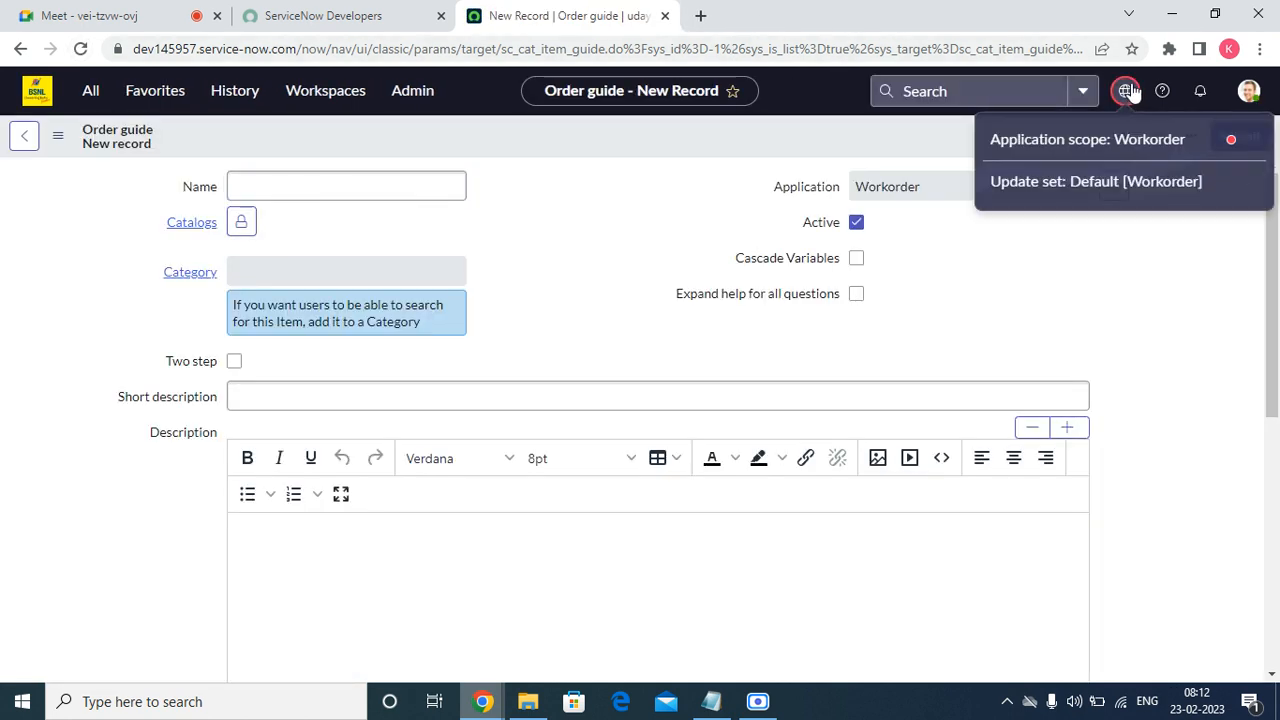
{"action": "left_click", "coordinate": [1248, 141]}
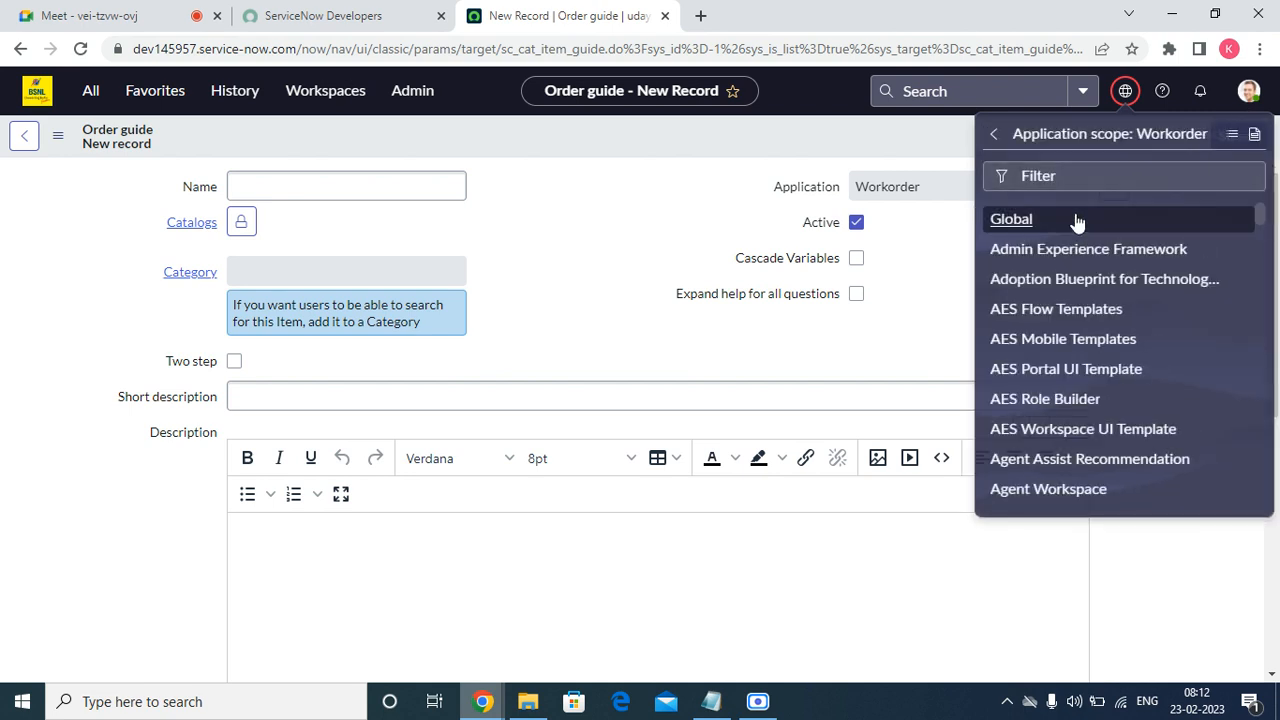
{"action": "left_click", "coordinate": [1012, 220]}
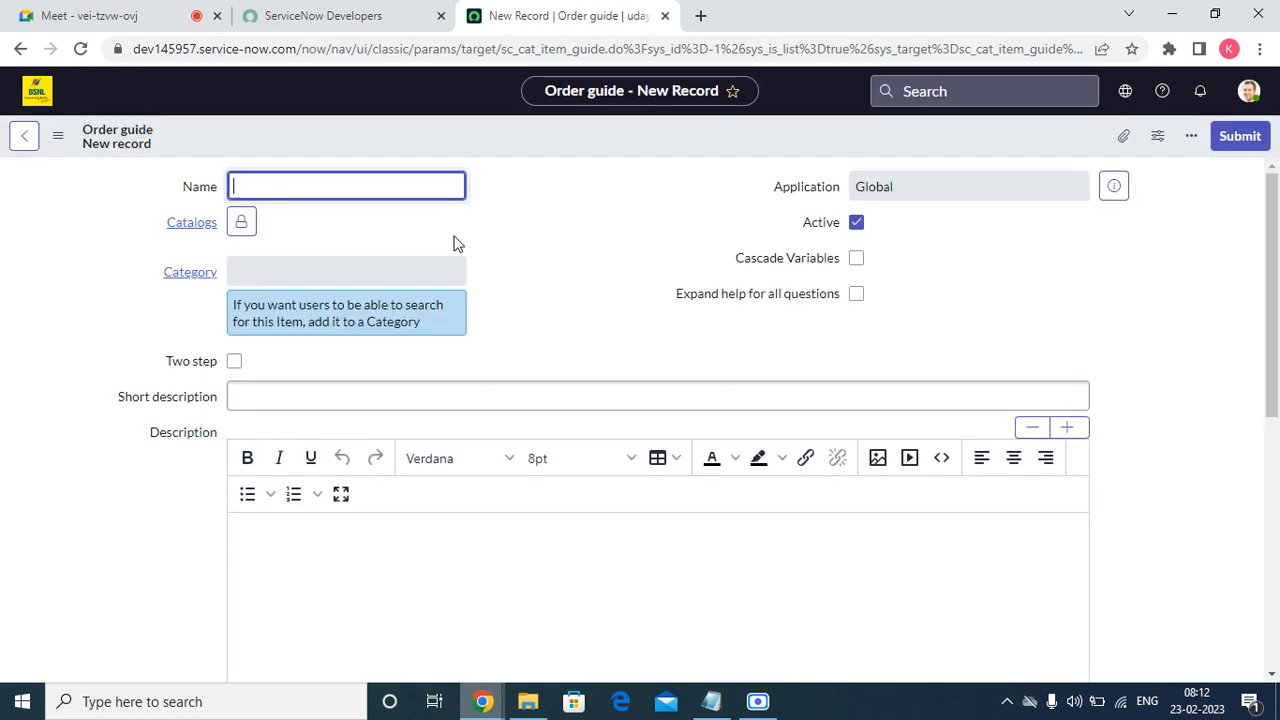
Paste 'Onboarding Request' into both the Name and Short description fields.
{"action": "right_click", "coordinate": [350, 196]}
{"action": "left_click", "coordinate": [440, 360]}
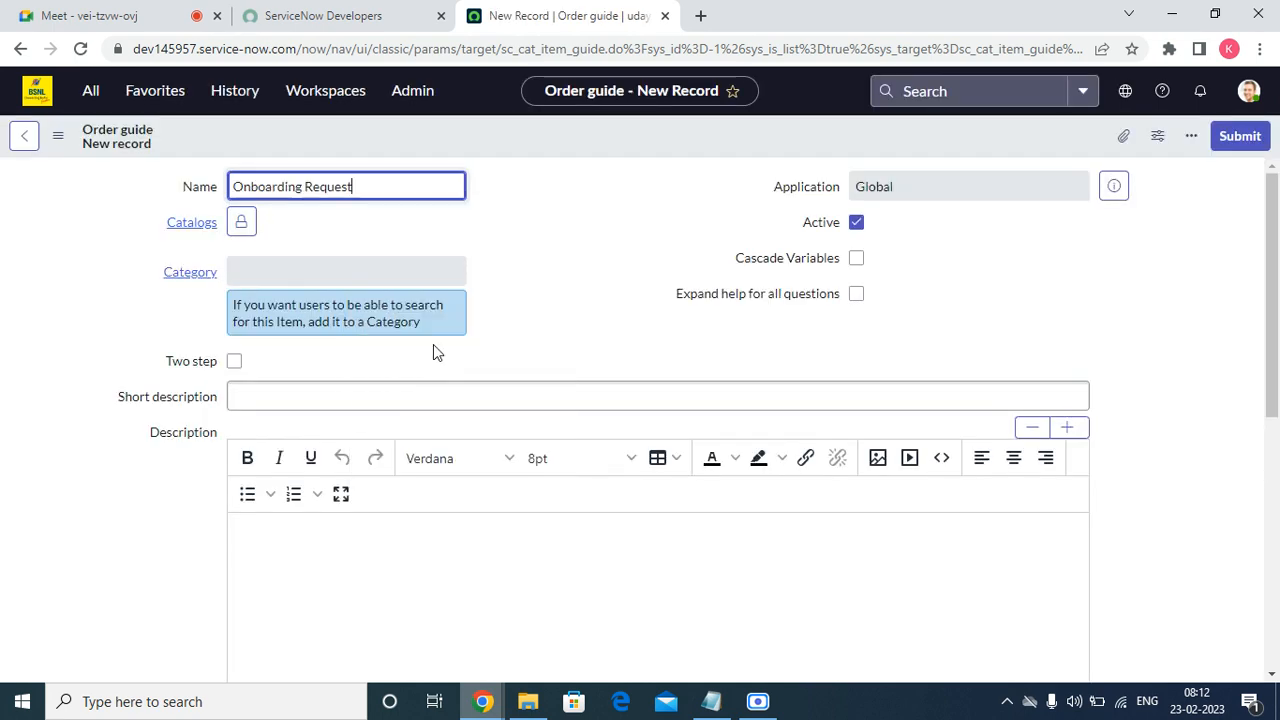
{"action": "right_click", "coordinate": [346, 407]}
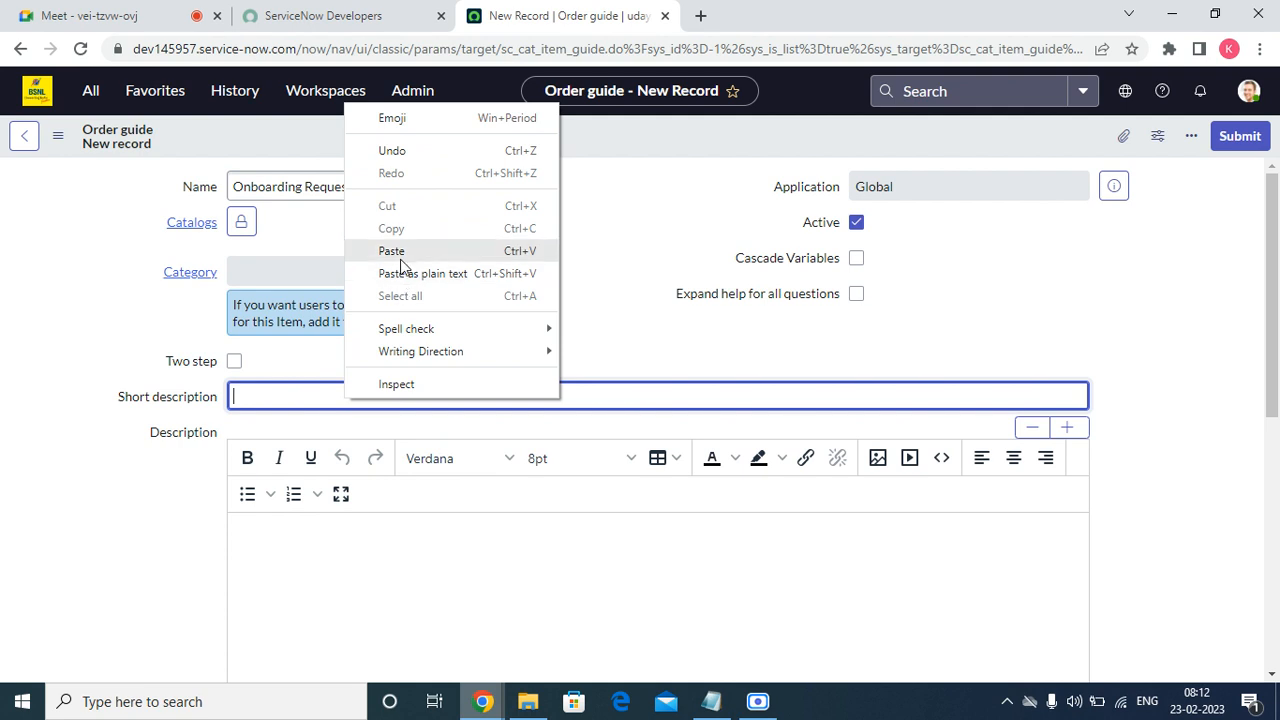
{"action": "left_click", "coordinate": [400, 270]}
Add Service Catalog to Catalogs and set the category to 'Can We Help You?'.
{"action": "left_click", "coordinate": [243, 224]}
{"action": "left_click", "coordinate": [318, 386]}
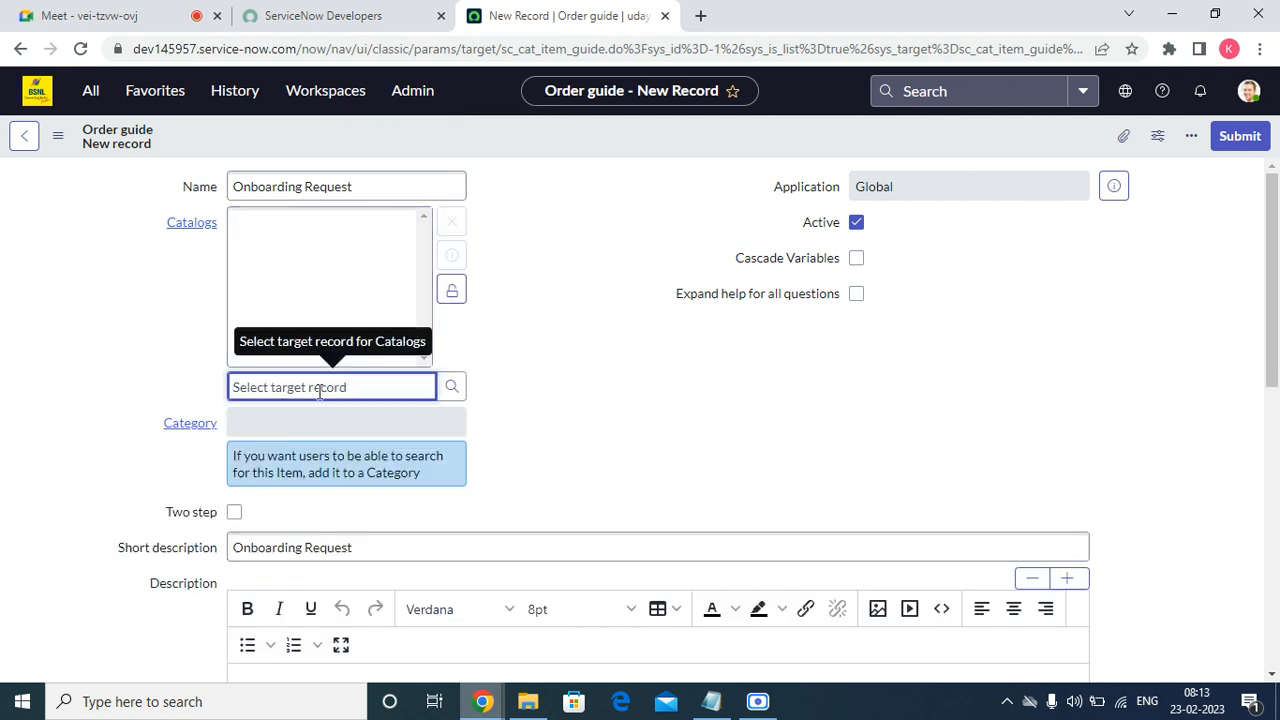
{"action": "type", "text": "service"}
{"action": "left_click", "coordinate": [297, 418]}
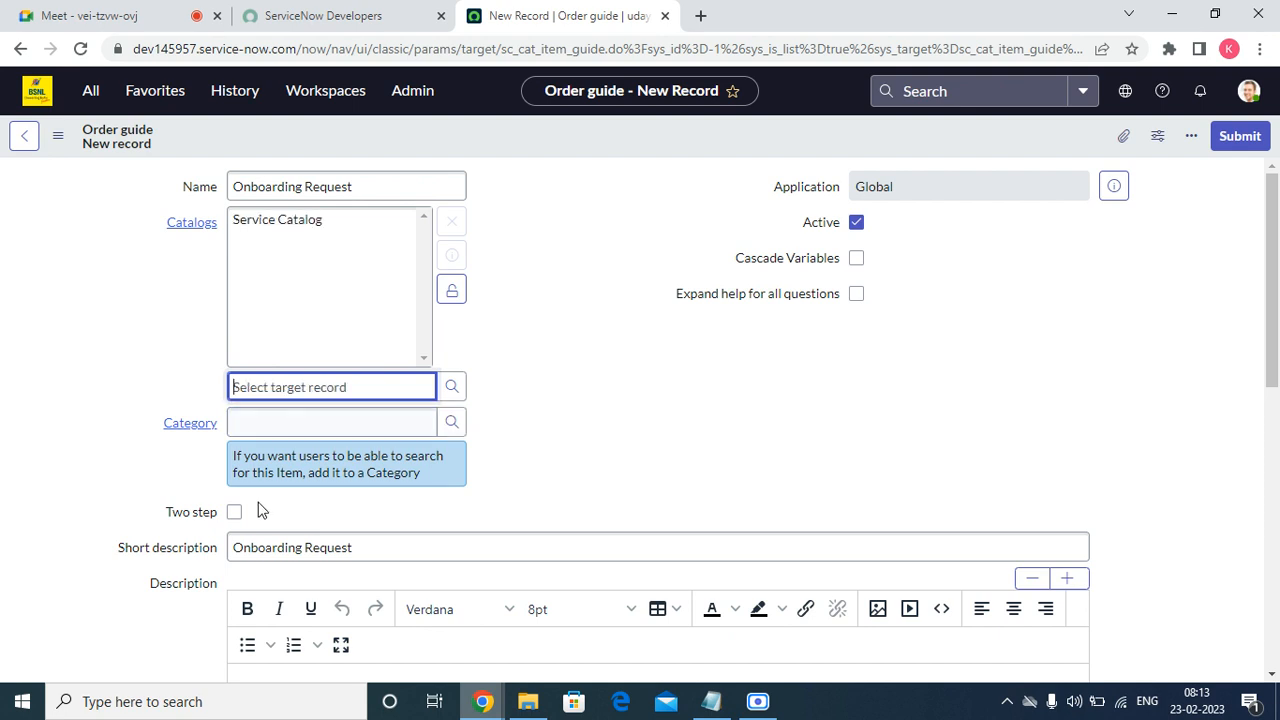
{"action": "left_click", "coordinate": [298, 422]}
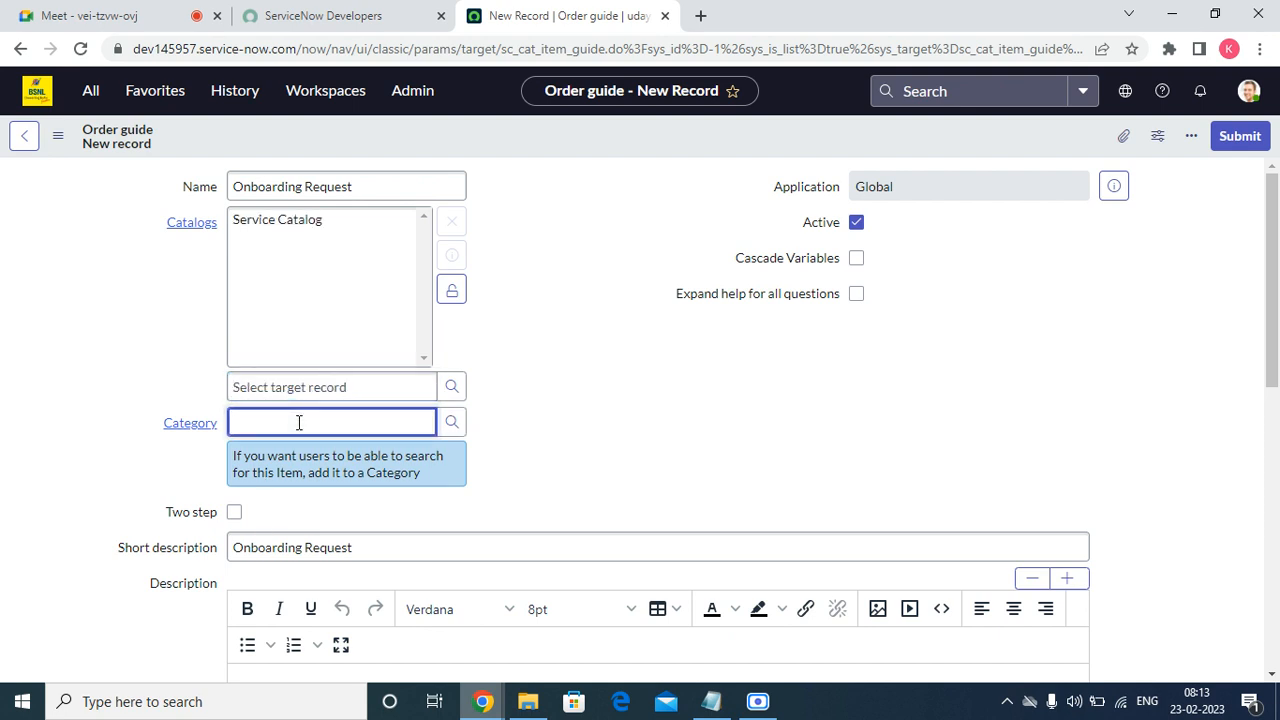
{"action": "right_click", "coordinate": [300, 421]}
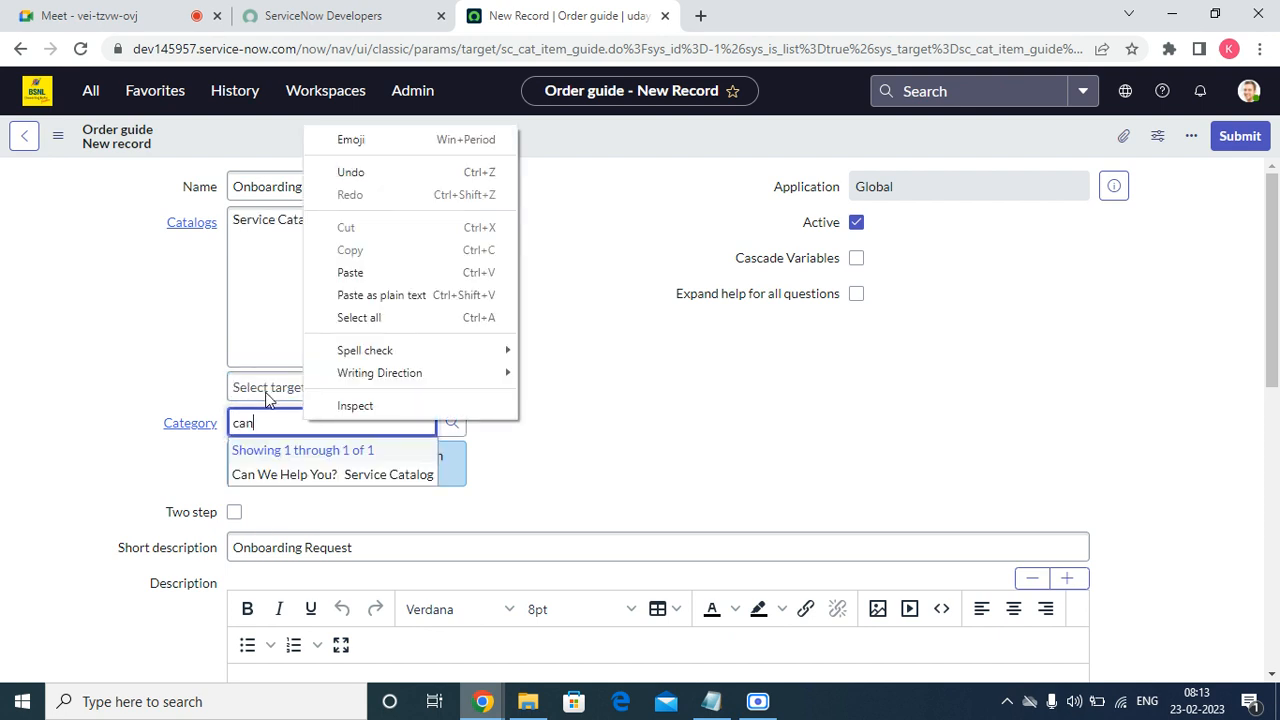
{"action": "left_click", "coordinate": [283, 474]}
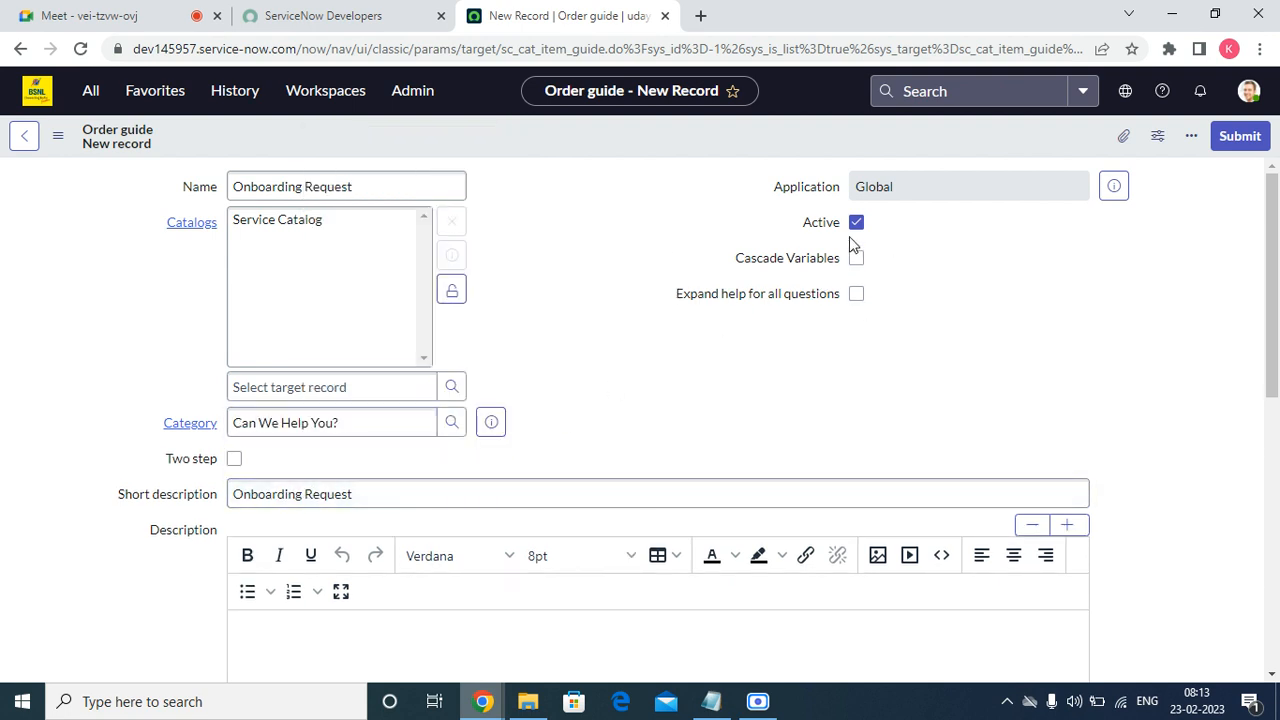
Save the Onboarding Request order guide record.
{"action": "mouse_move", "coordinate": [660, 306]}
{"action": "left_mouse_down"}
{"action": "mouse_move", "coordinate": [818, 293]}
{"action": "mouse_move", "coordinate": [681, 293]}
{"action": "left_mouse_up"}
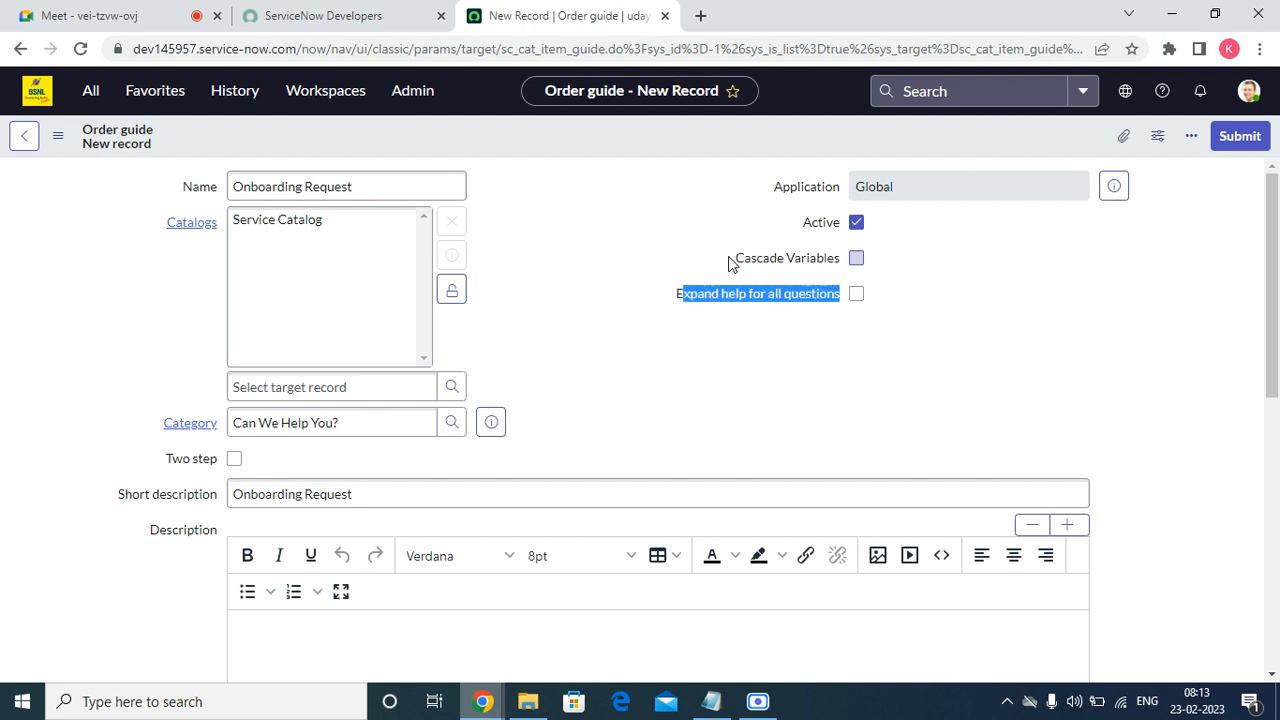
{"action": "right_click", "coordinate": [631, 140]}
{"action": "left_click", "coordinate": [665, 144]}
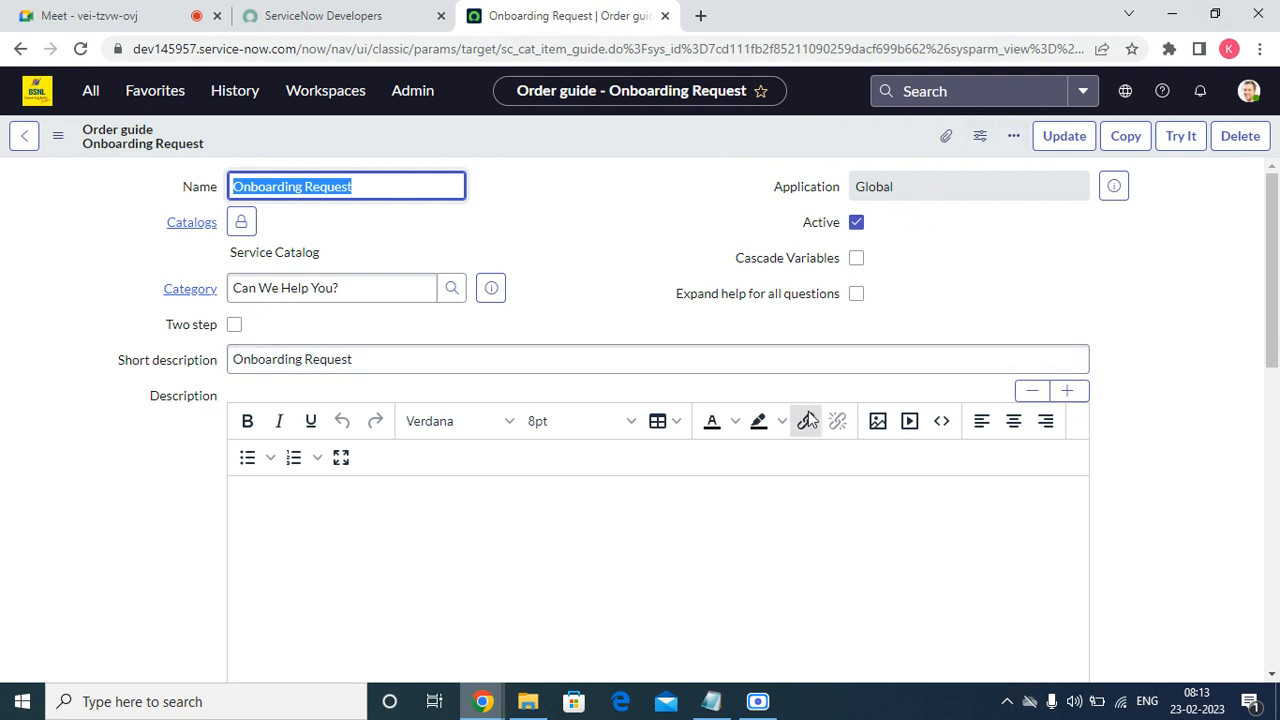
{"action": "scroll", "coordinate": [446, 513], "scroll_direction": "down", "scroll_amount": 10}
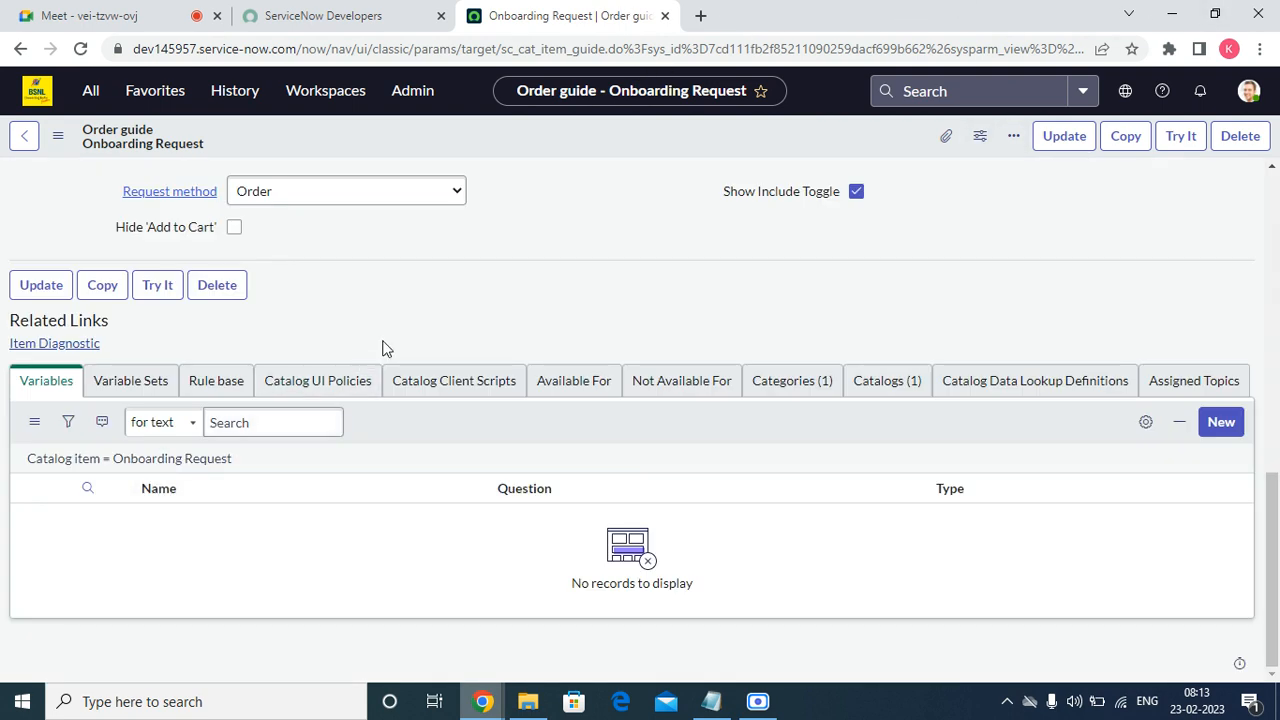
Replace common_comments with the Requestor Details variable set and save.
{"action": "left_click", "coordinate": [149, 382]}
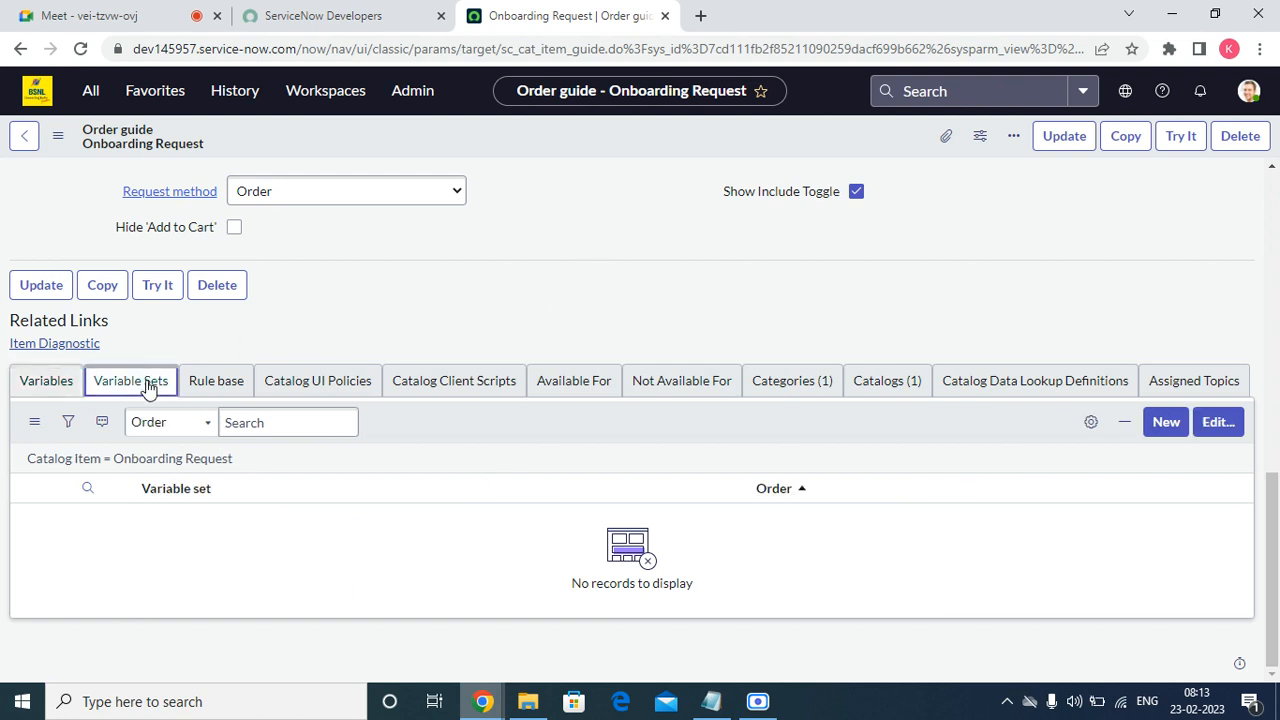
{"action": "left_click", "coordinate": [1232, 427]}
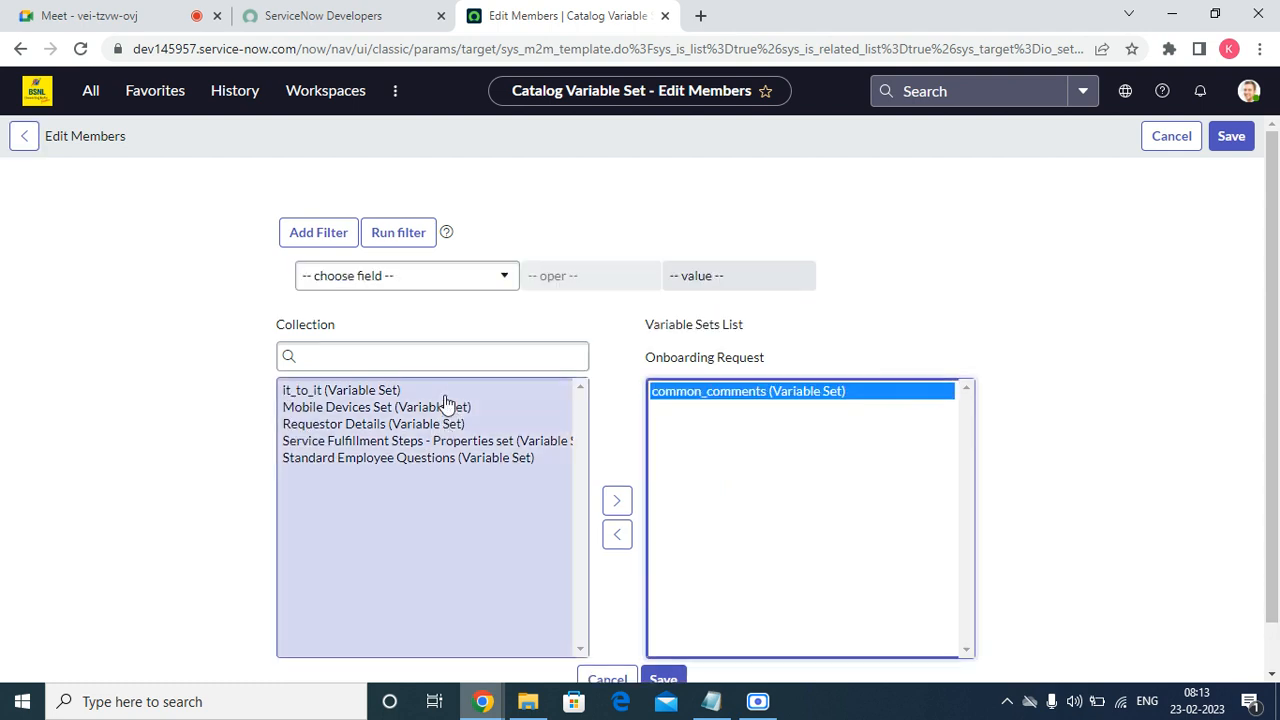
{"action": "left_click", "coordinate": [606, 536]}
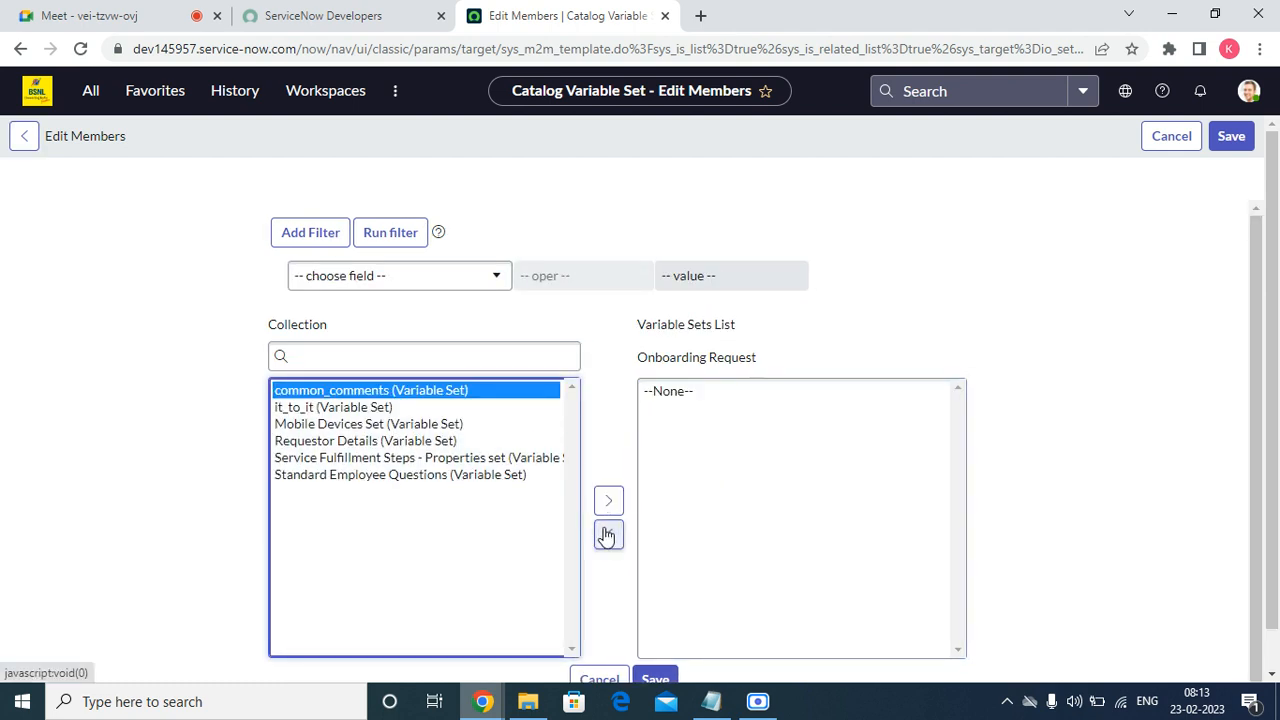
{"action": "left_click", "coordinate": [398, 443]}
{"action": "left_click", "coordinate": [608, 501]}
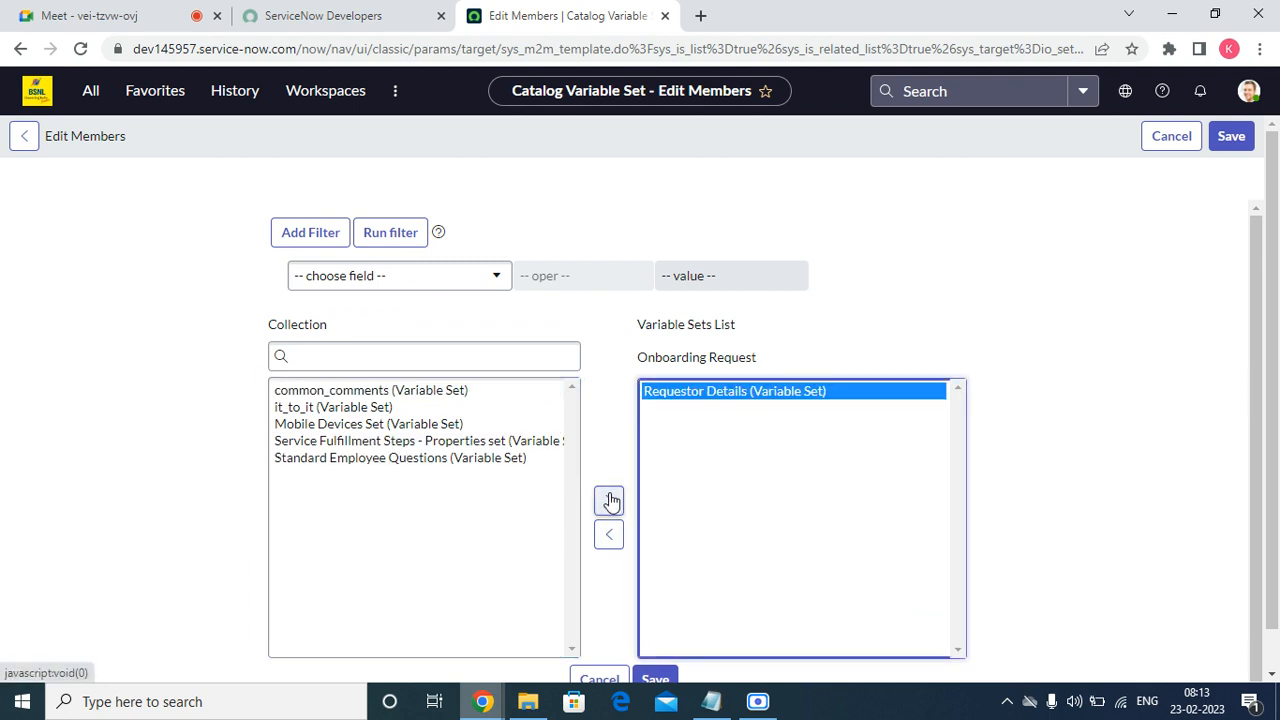
{"action": "scroll", "coordinate": [640, 600], "scroll_direction": "down", "scroll_amount": 1}
{"action": "left_click", "coordinate": [653, 648]}
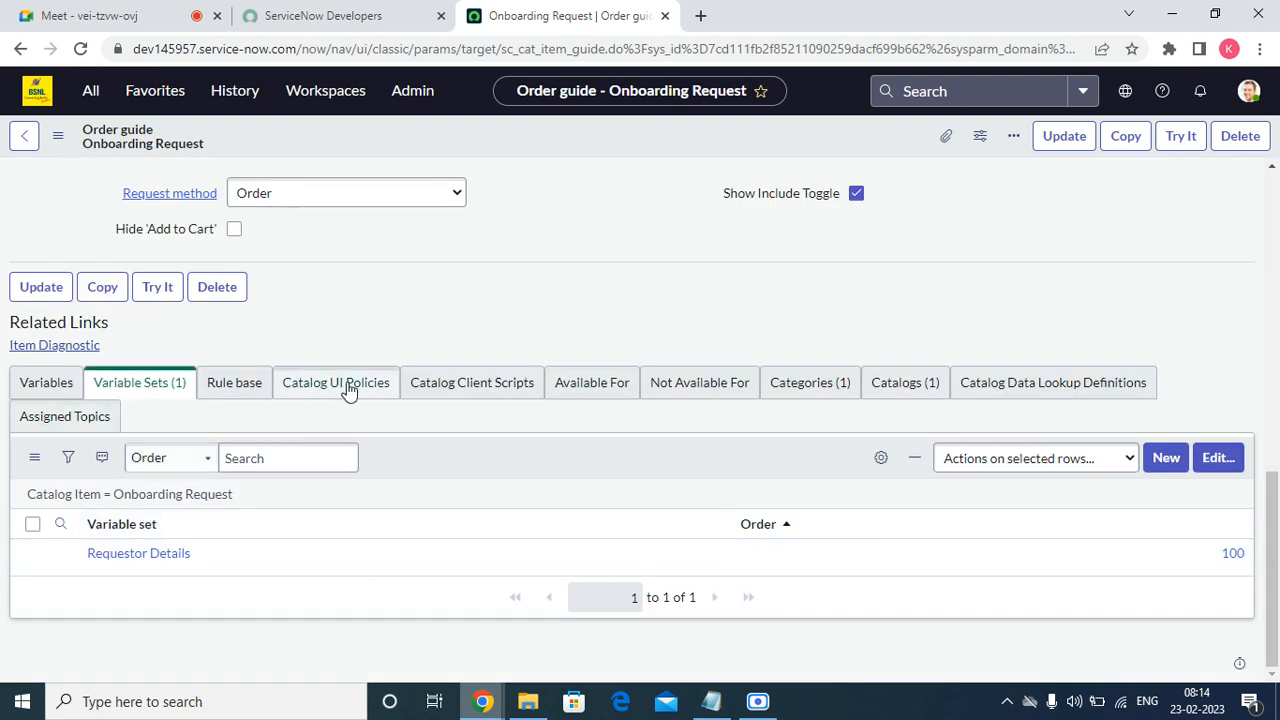
Open Notepad full-screen and type 'System Requirement: Laptop/Desktop'.
{"action": "key", "text": "super+r"}
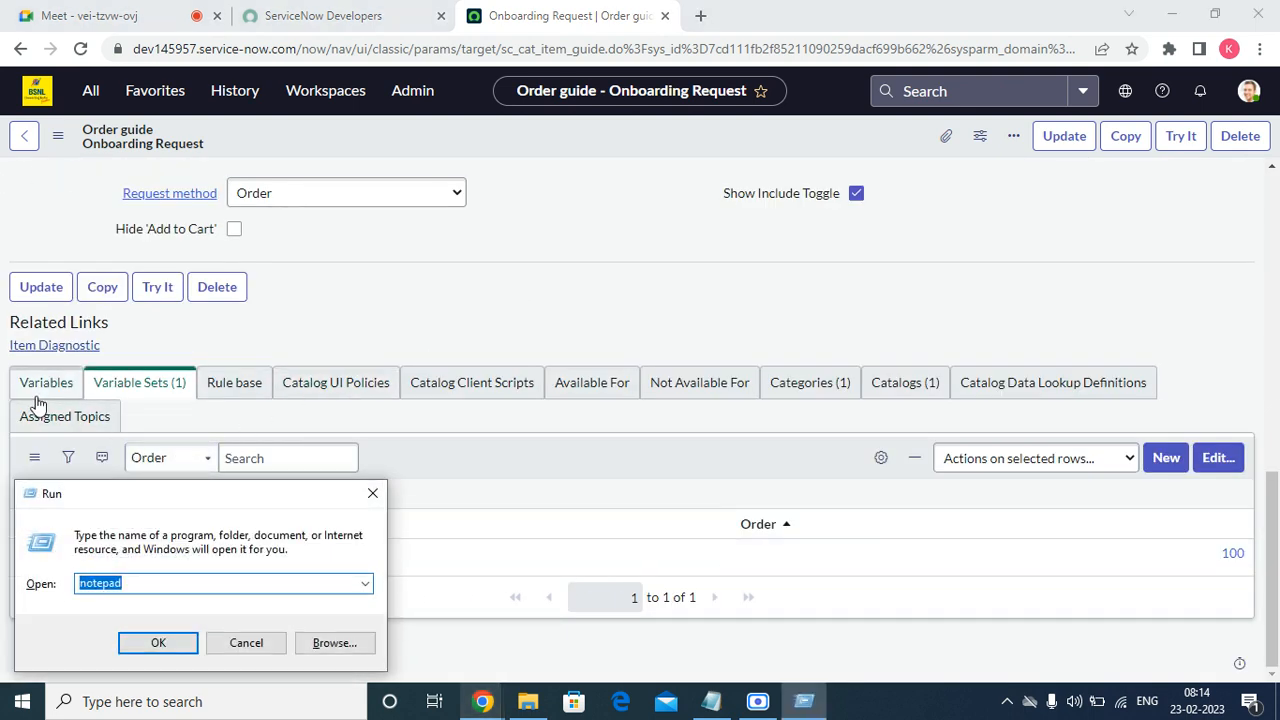
{"action": "left_click", "coordinate": [158, 643]}
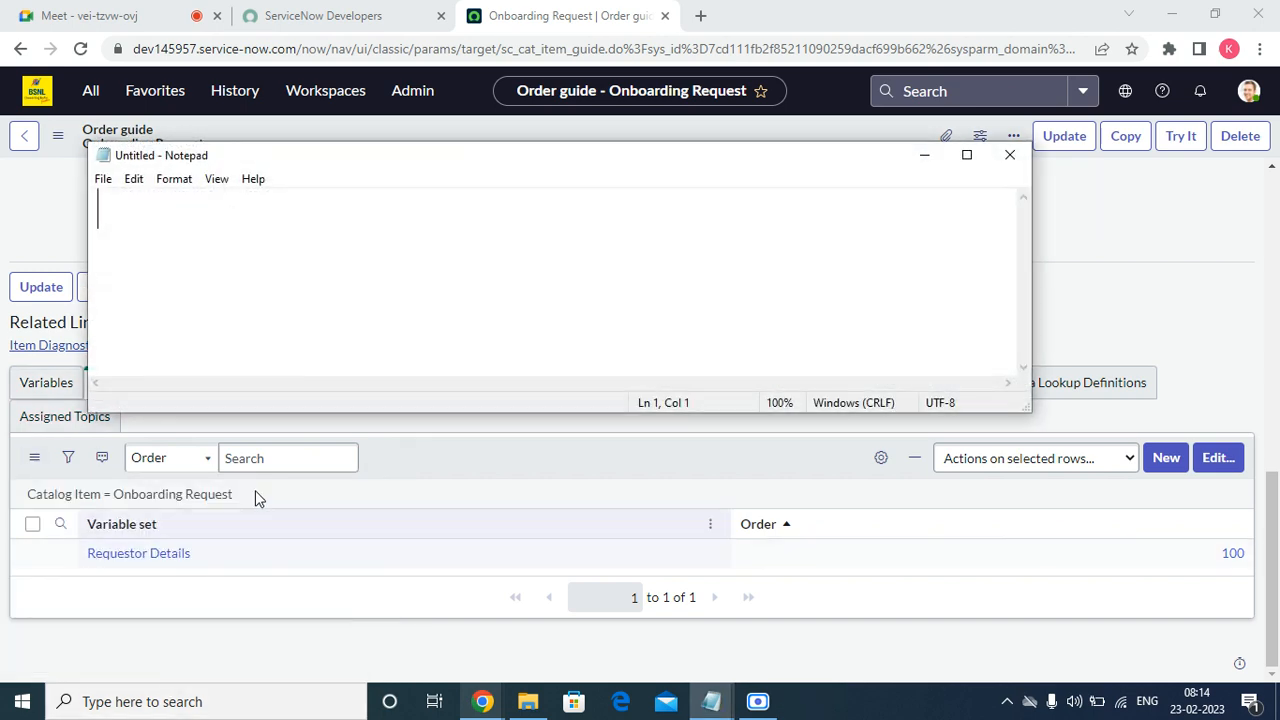
{"action": "left_click", "coordinate": [967, 157]}
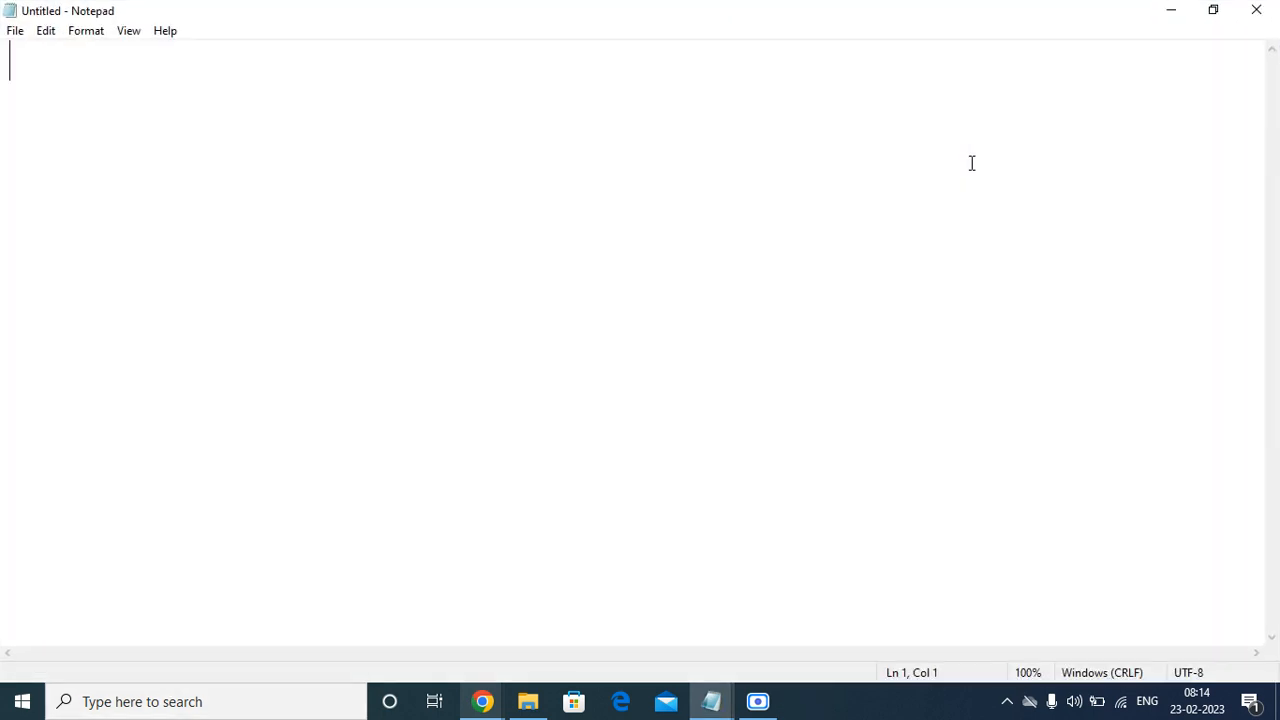
{"action": "type", "text": "Syste"}
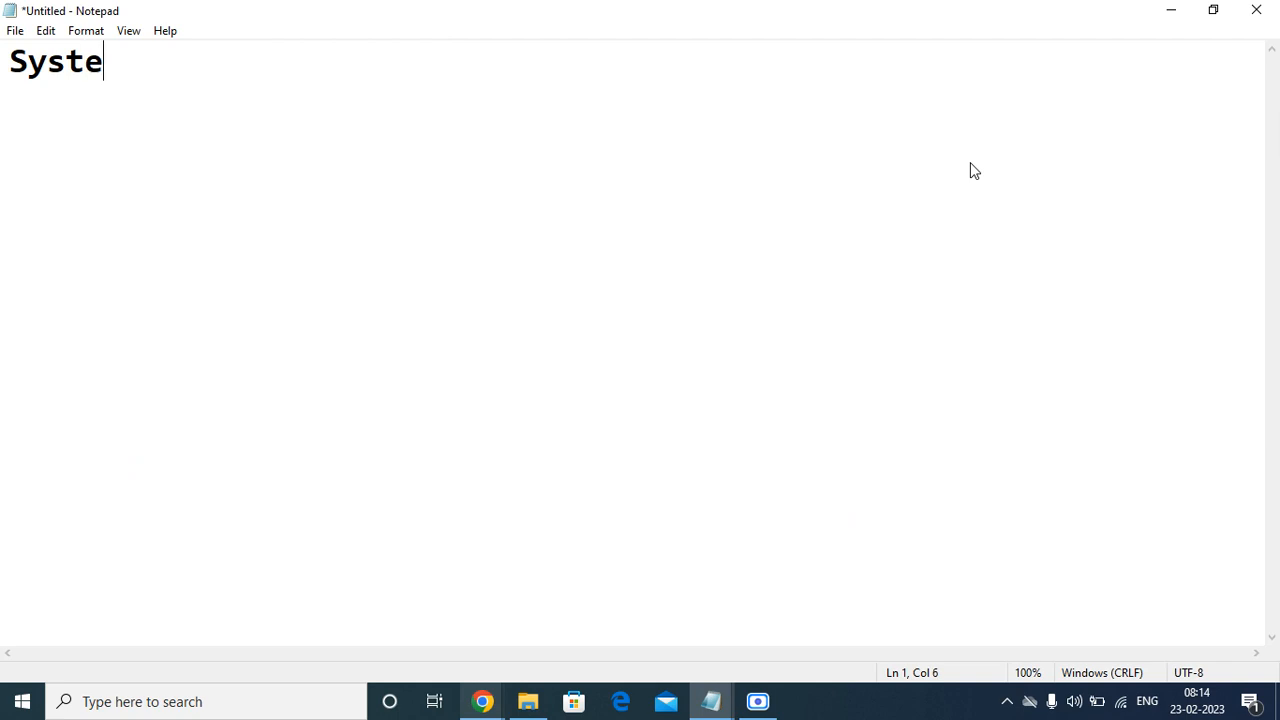
{"action": "type", "text": "m Reqe"}
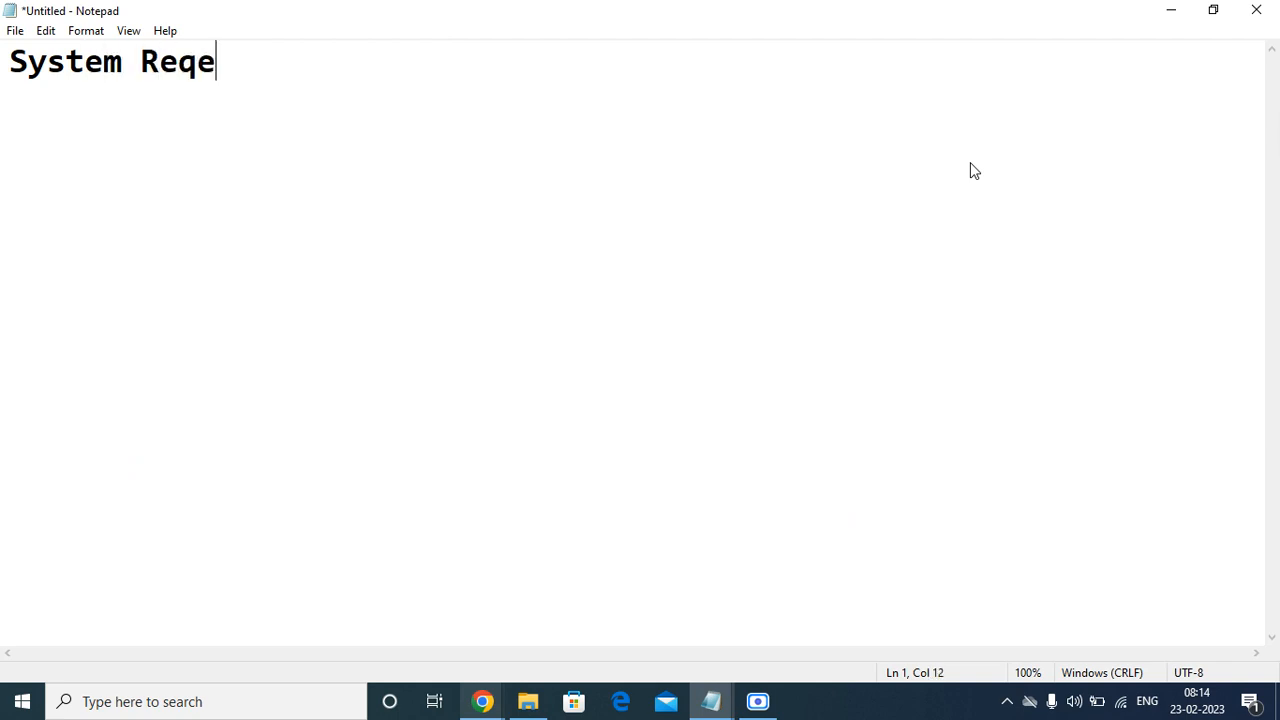
{"action": "key", "text": "BackSpace"}
{"action": "type", "text": "uire"}
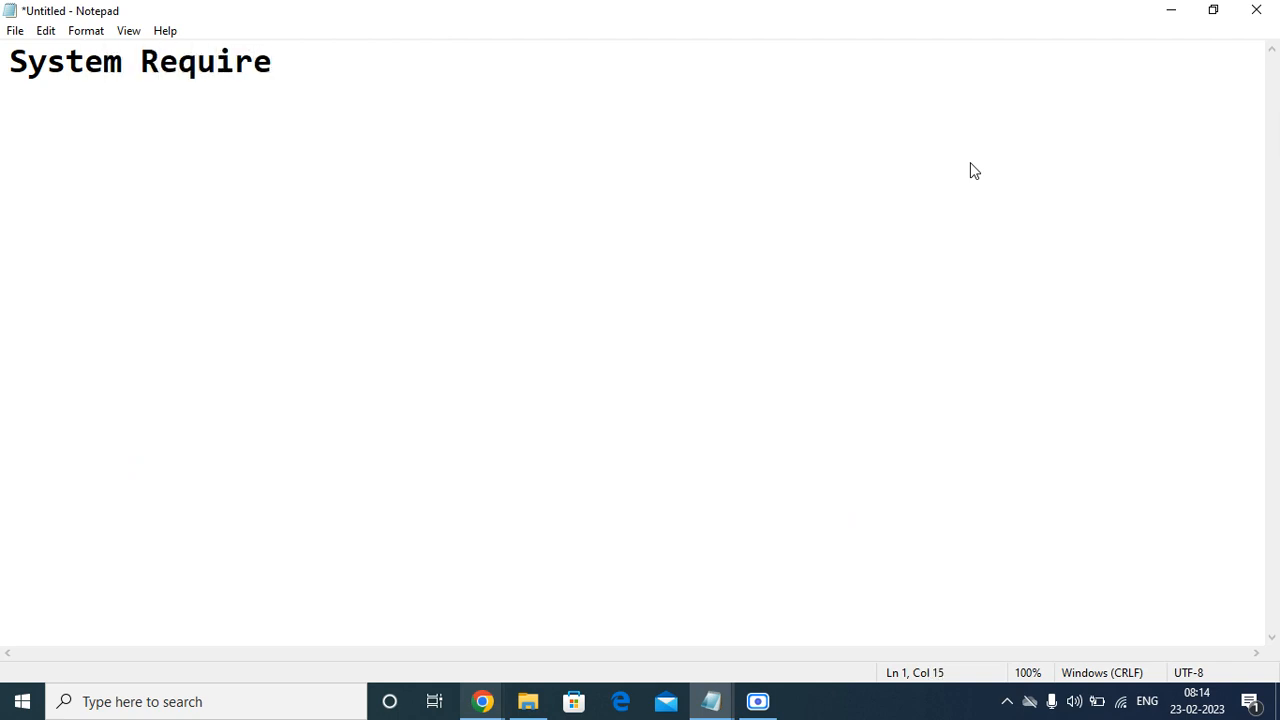
{"action": "key", "text": "BackSpace"}
{"action": "type", "text": "ement"}
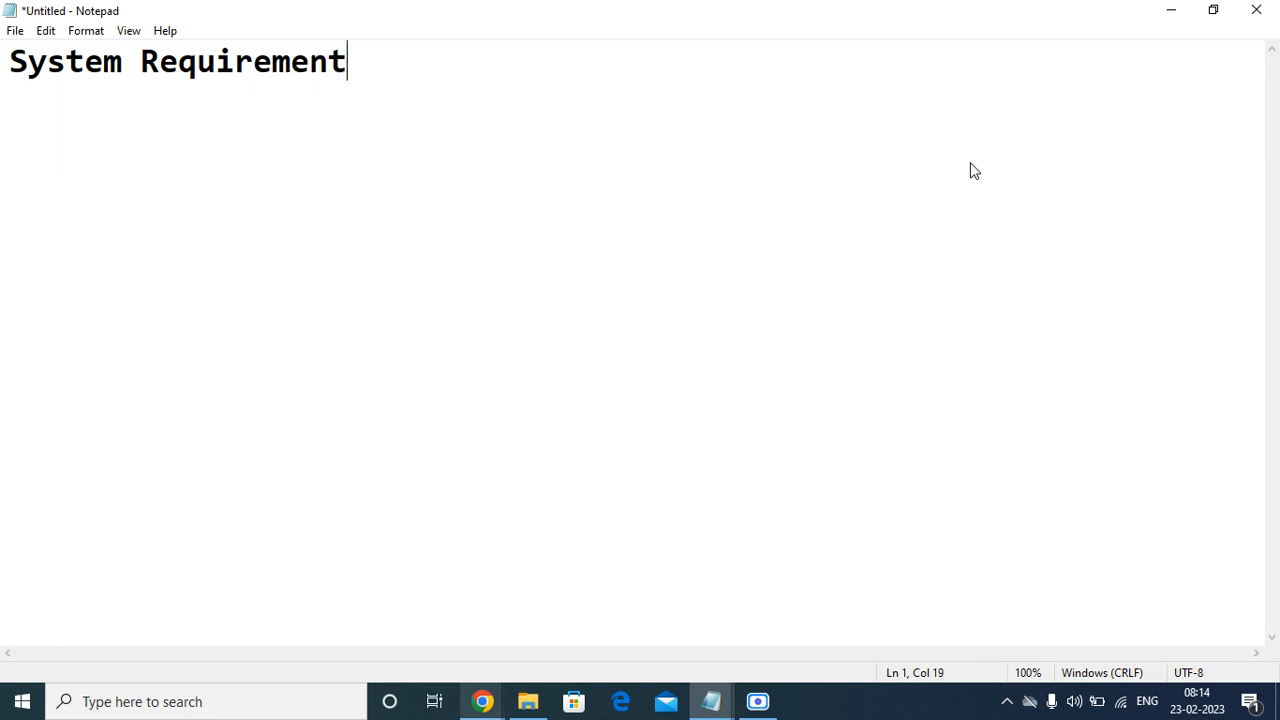
{"action": "type", "text": ": LAP"}
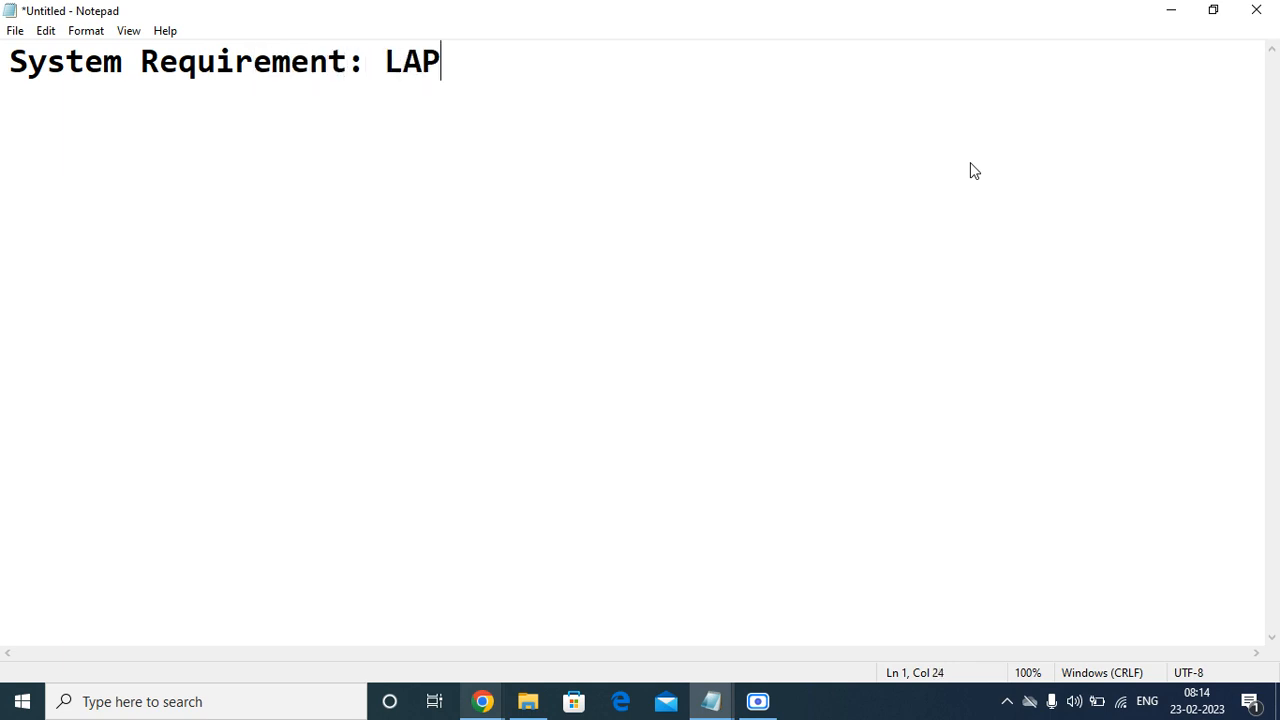
{"action": "key", "text": "BackSpace"}
{"action": "key", "text": "BackSpace"}
{"action": "type", "text": "aptop"}
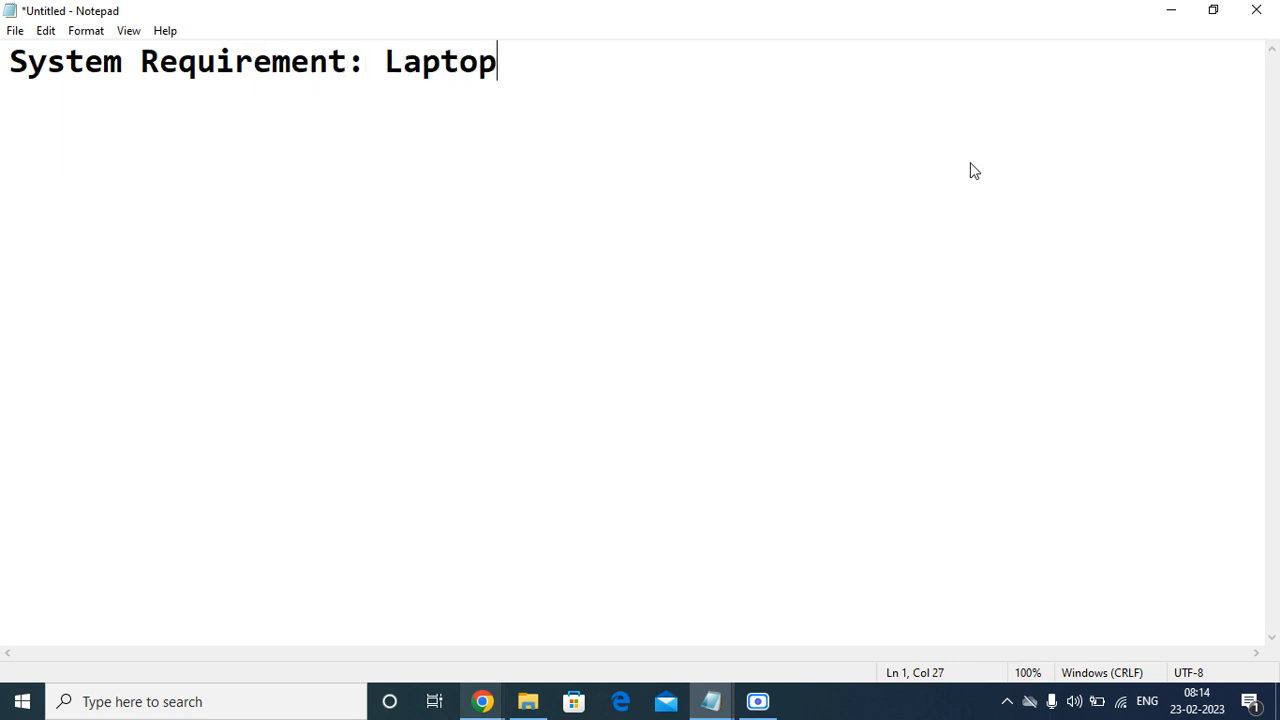
{"action": "type", "text": "/Desk"}
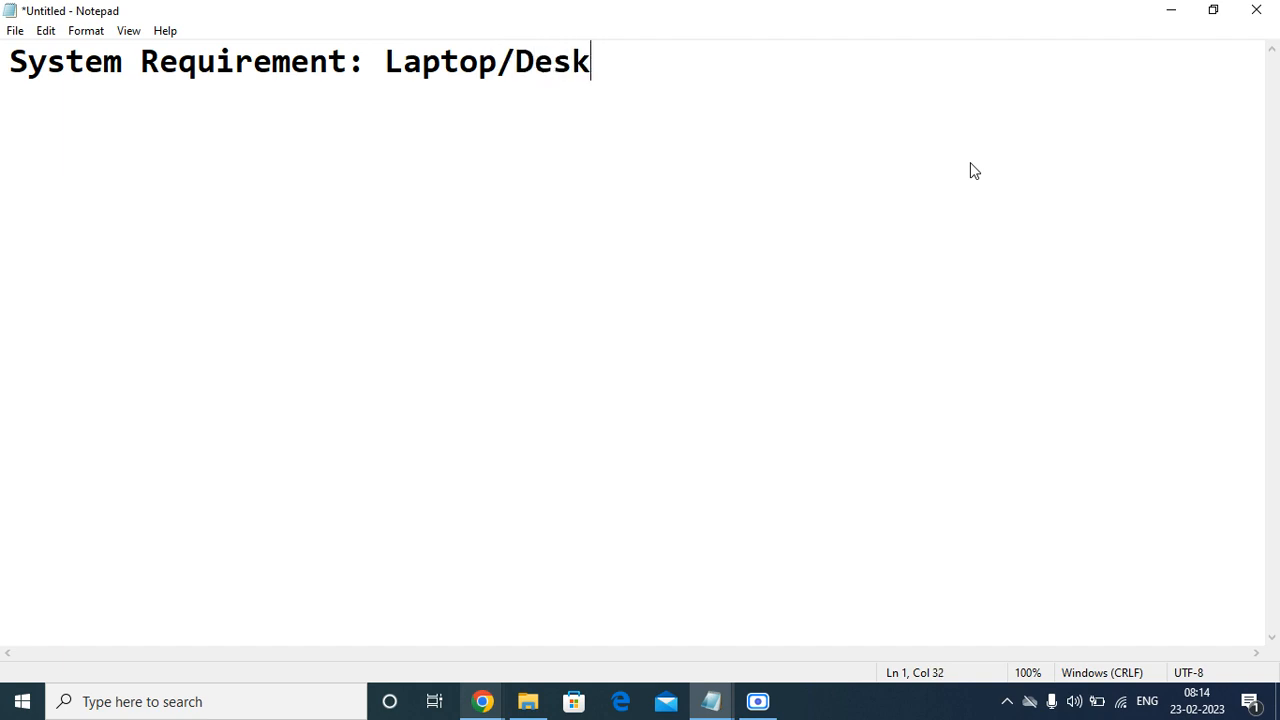
{"action": "type", "text": "toop"}
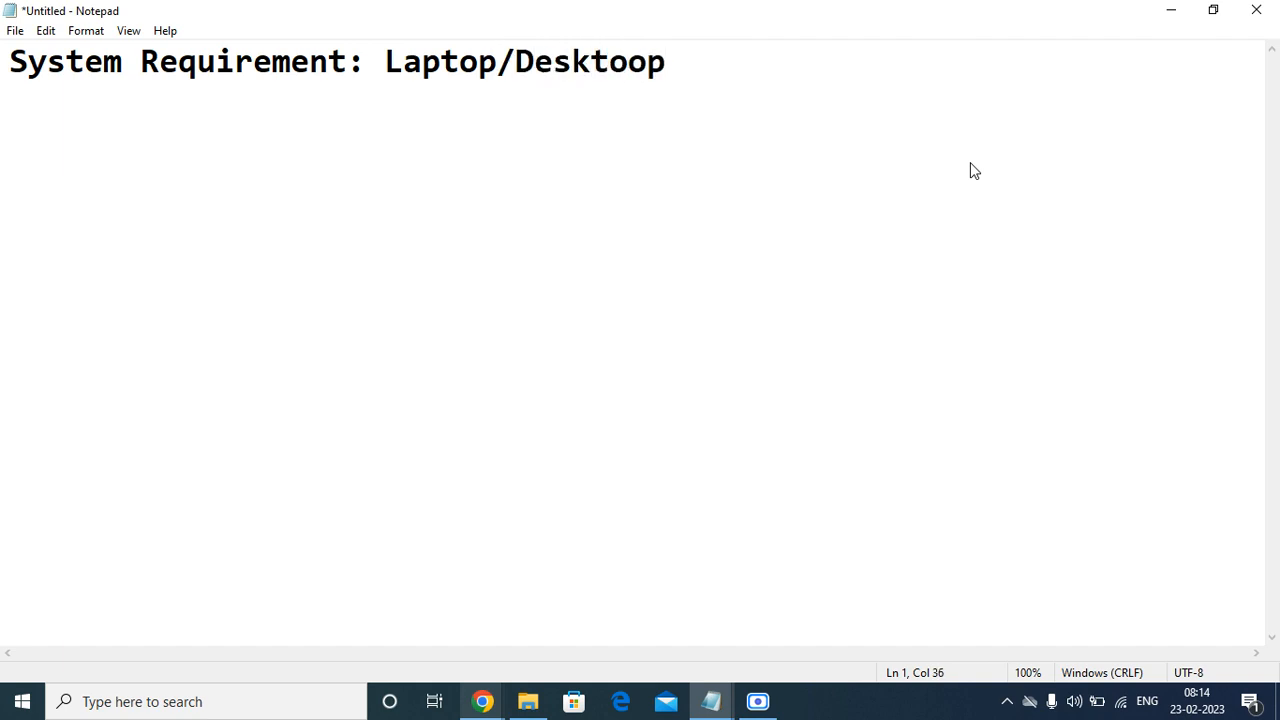
{"action": "key", "text": "BackSpace"}
{"action": "key", "text": "BackSpace"}
{"action": "type", "text": "p"}
{"action": "key", "text": "Return"}
{"action": "key", "text": "Return"}
{"action": "key", "text": "Return"}
Add the line 'Application access: DataBase/Software'.
{"action": "type", "text": "Appl"}
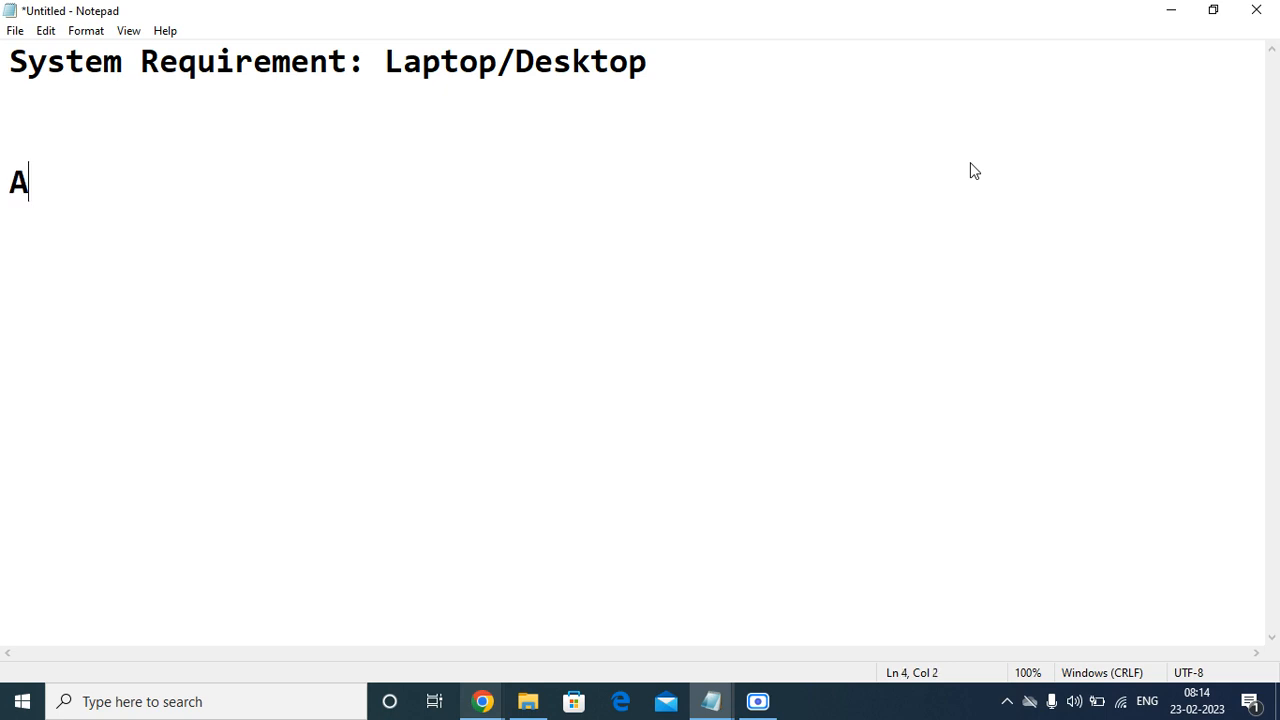
{"action": "key", "text": "BackSpace"}
{"action": "key", "text": "BackSpace"}
{"action": "key", "text": "BackSpace"}
{"action": "key", "text": "BackSpace"}
{"action": "key", "text": "BackSpace"}
{"action": "type", "text": "Applic"}
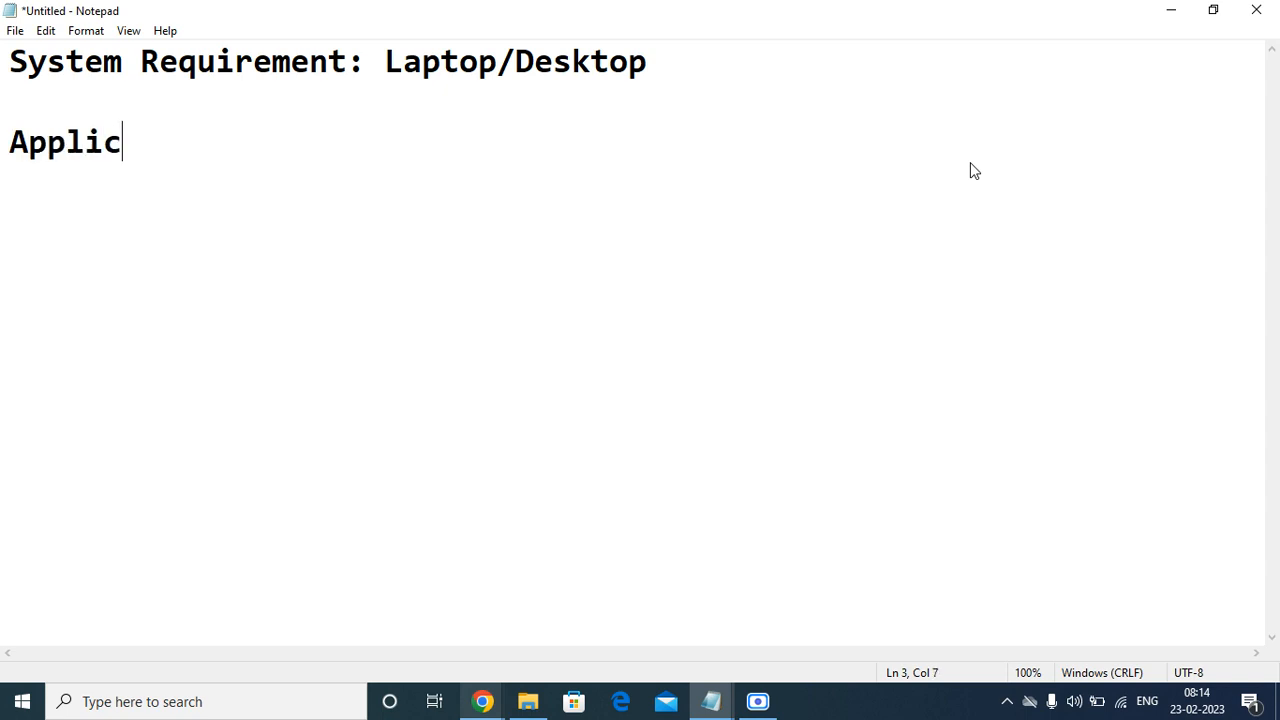
{"action": "type", "text": "ation access:"}
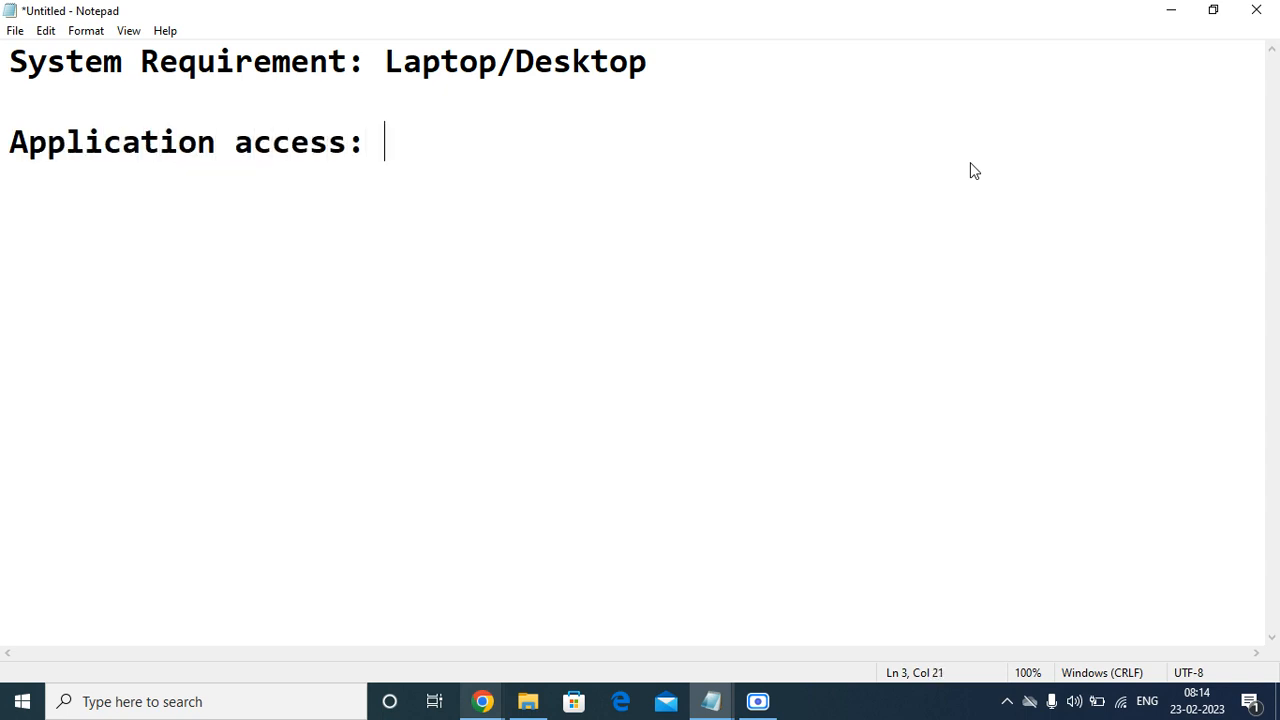
{"action": "type", "text": " DataBAse"}
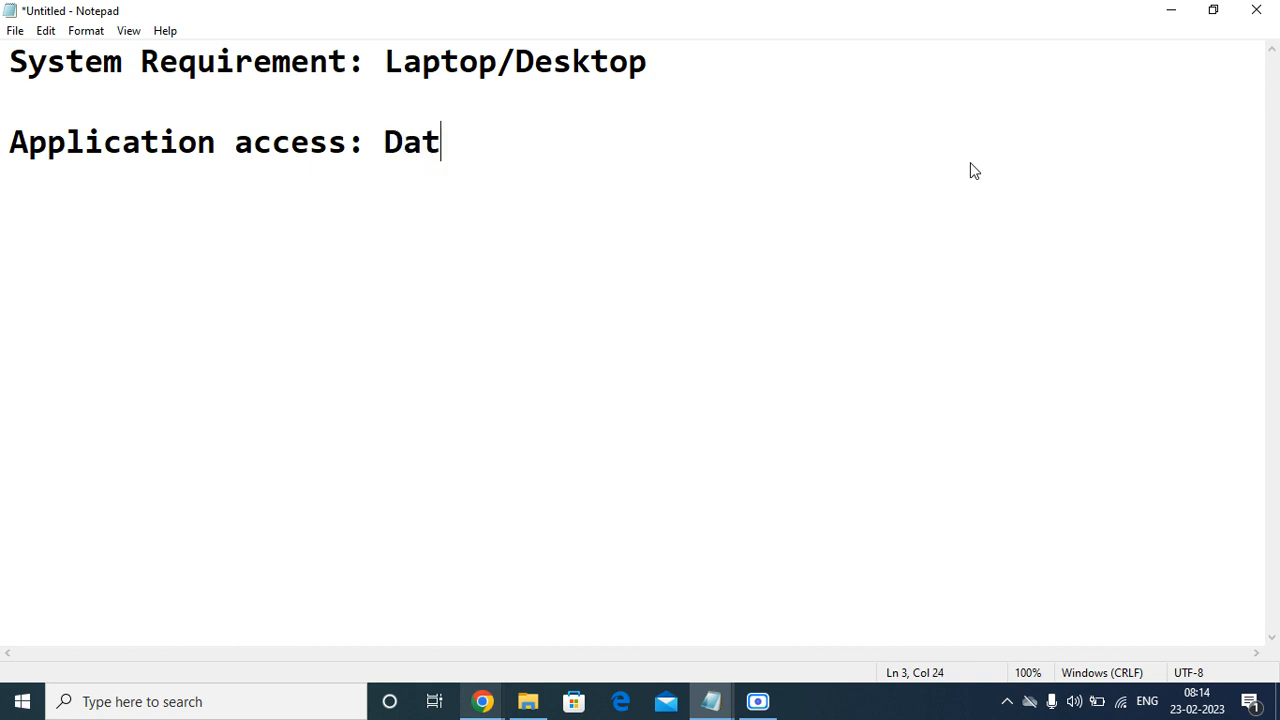
{"action": "key", "text": "BackSpace"}
{"action": "key", "text": "BackSpace"}
{"action": "key", "text": "BackSpace"}
{"action": "type", "text": "ase/"}
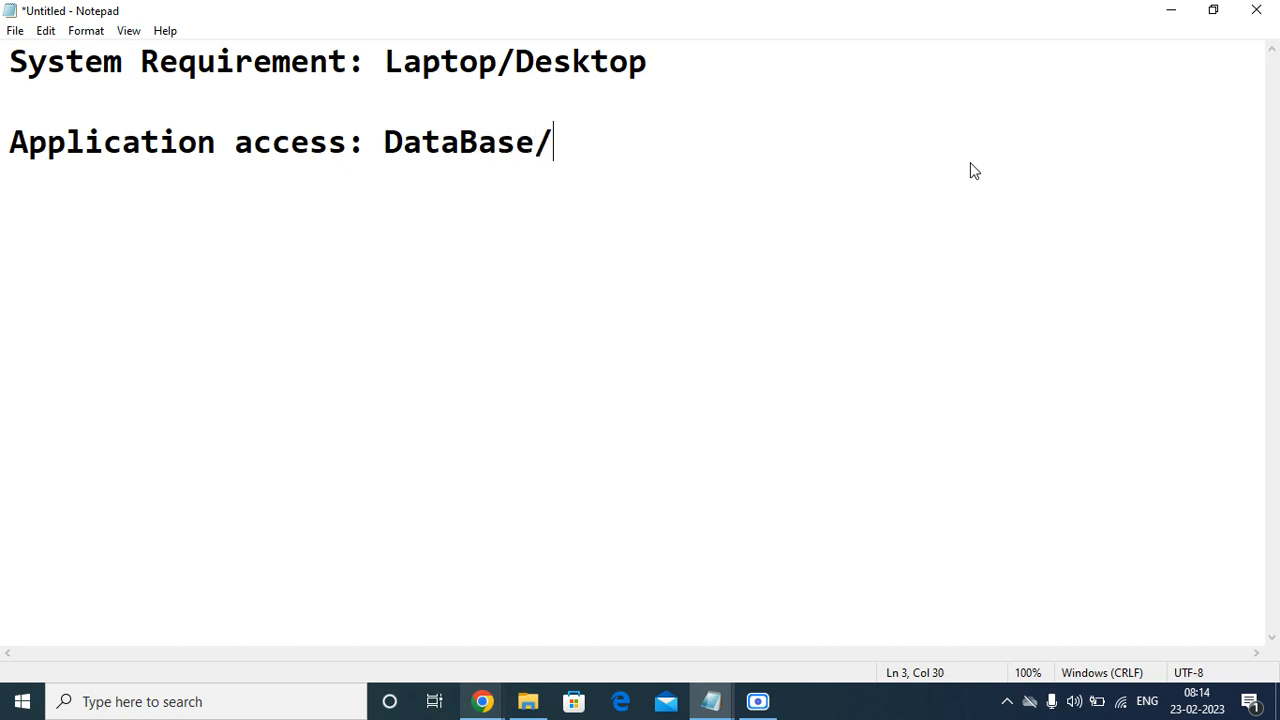
{"action": "type", "text": "Softe"}
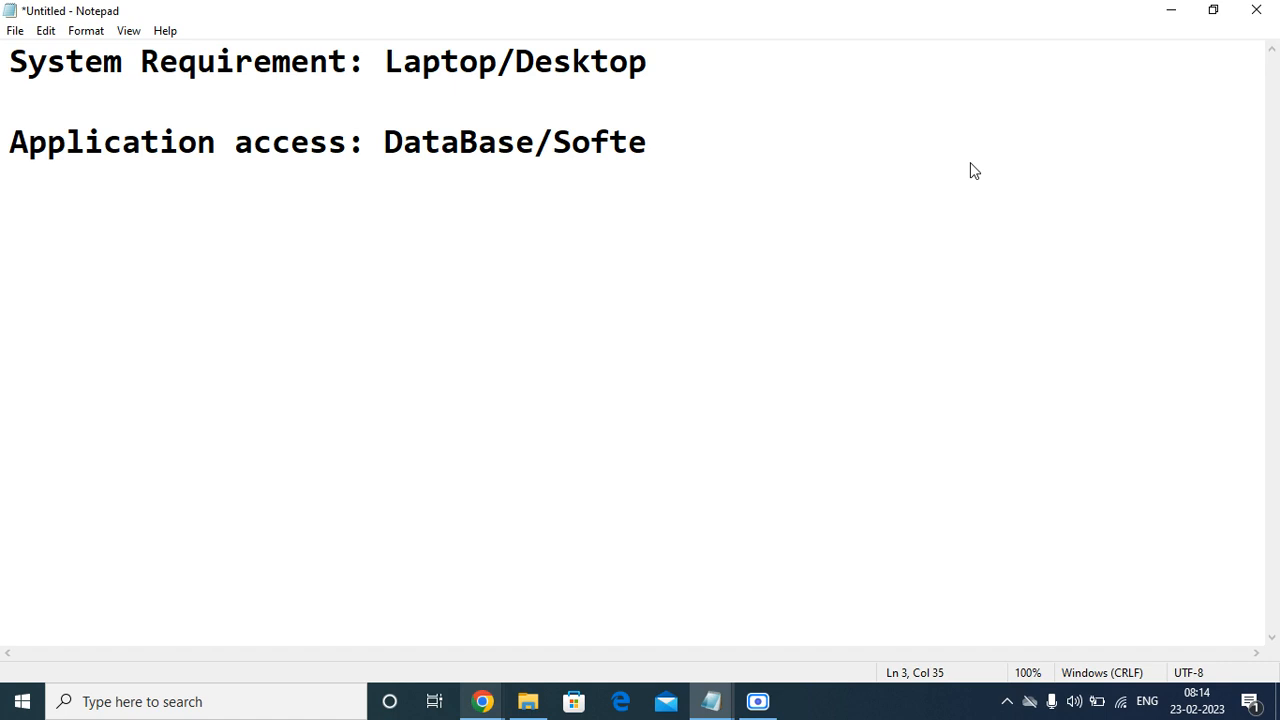
{"action": "key", "text": "BackSpace"}
{"action": "type", "text": "ware"}
{"action": "key", "text": "Return"}
{"action": "key", "text": "Return"}
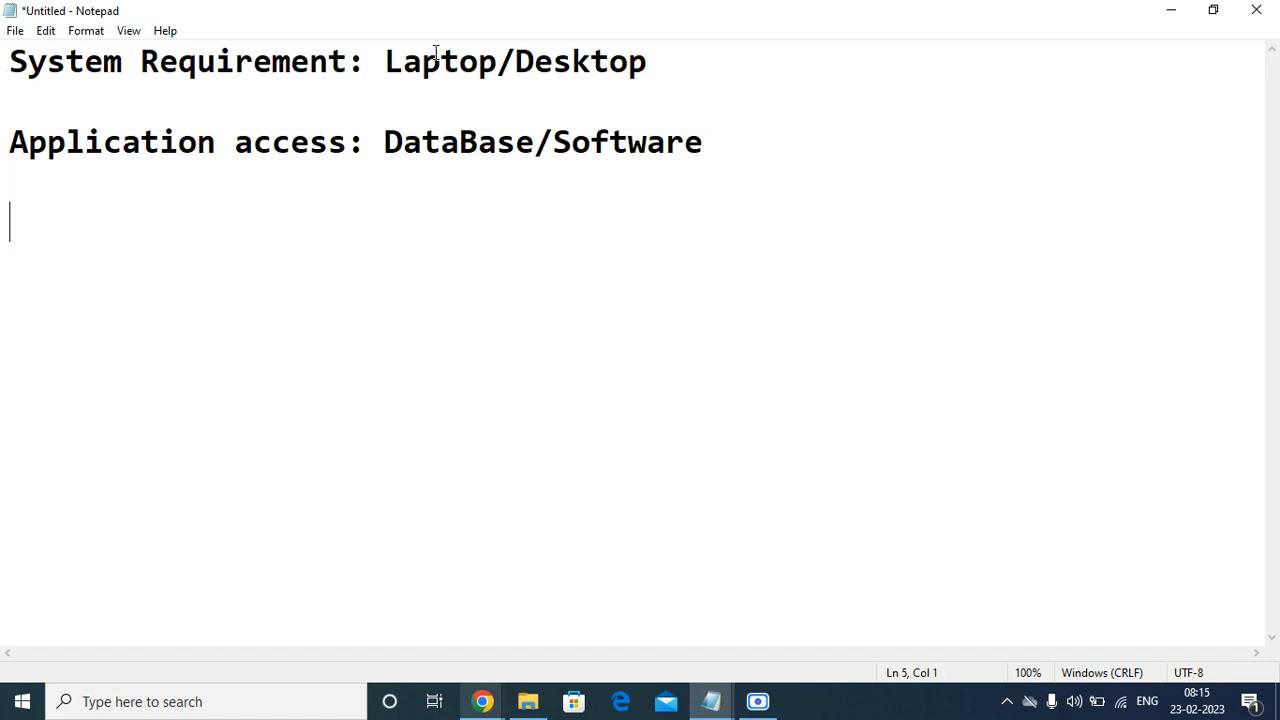
Copy 'System Requirement', minimize Notepad, and return to the order guide's Variables list.
{"action": "left_click_drag", "start_coordinate": [352, 62], "coordinate": [8, 62]}
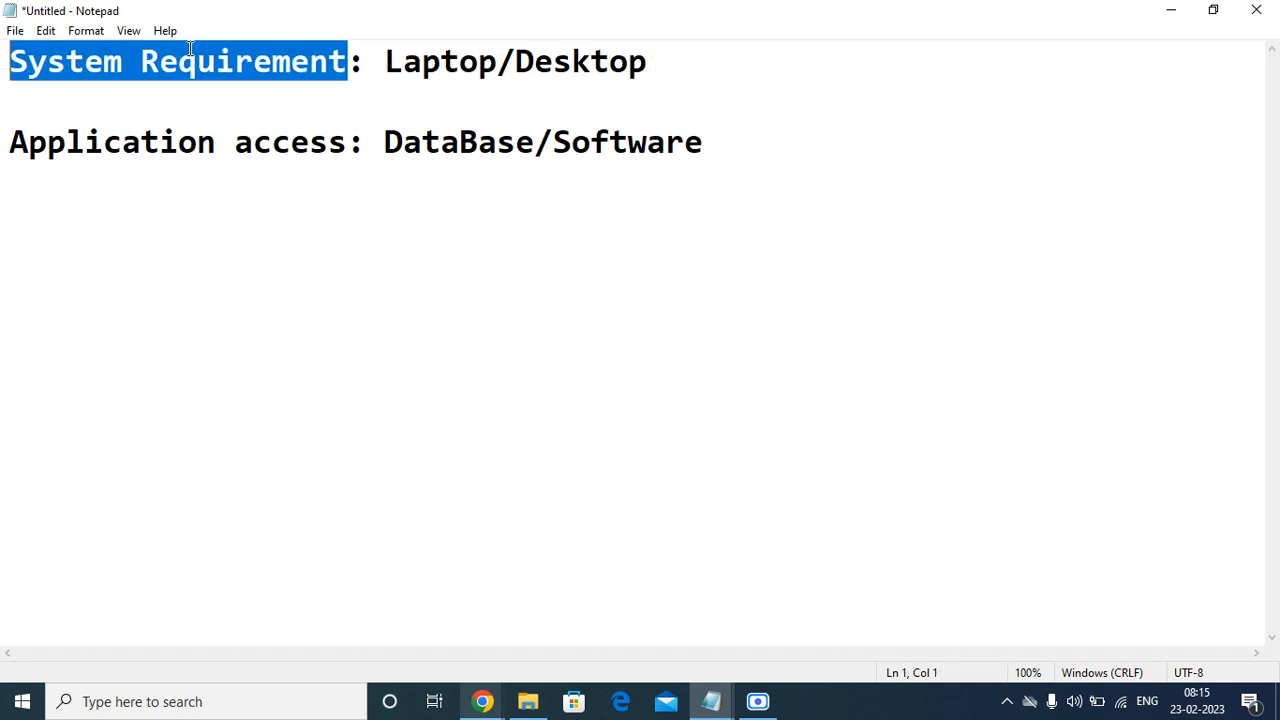
{"action": "right_click", "coordinate": [190, 48]}
{"action": "left_click", "coordinate": [235, 110]}
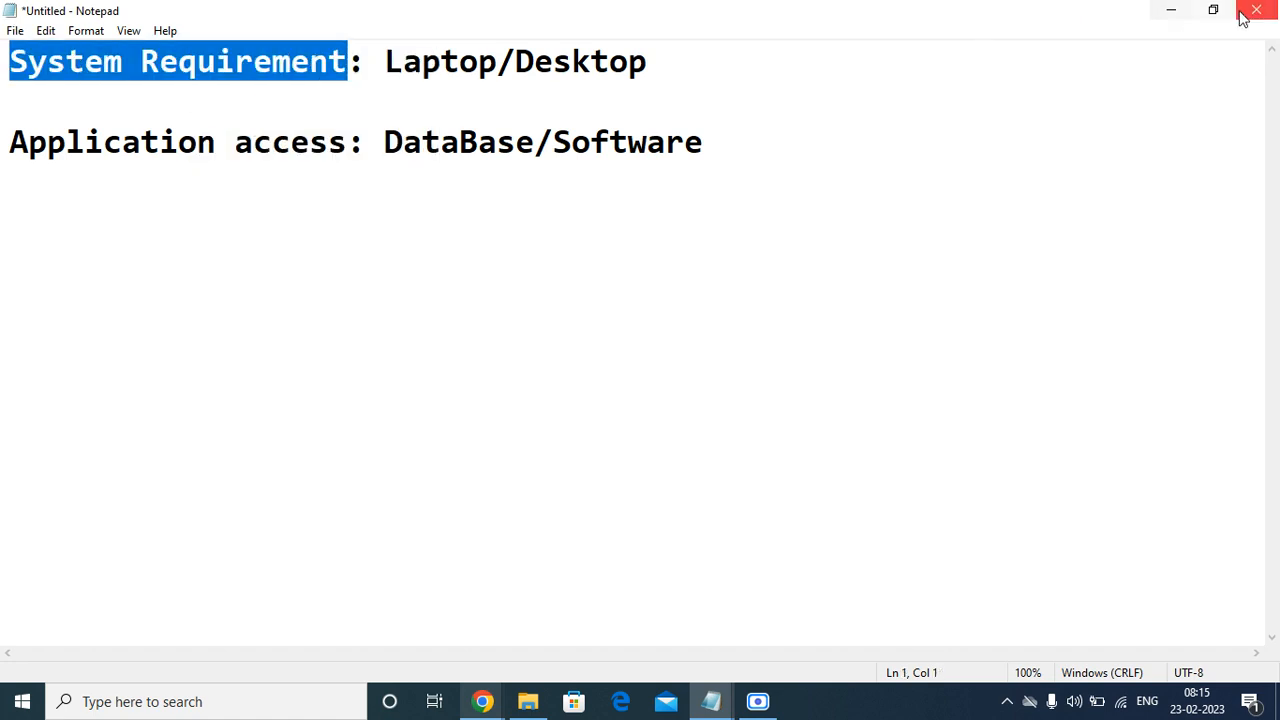
{"action": "left_click", "coordinate": [1172, 12]}
{"action": "left_click", "coordinate": [46, 385]}
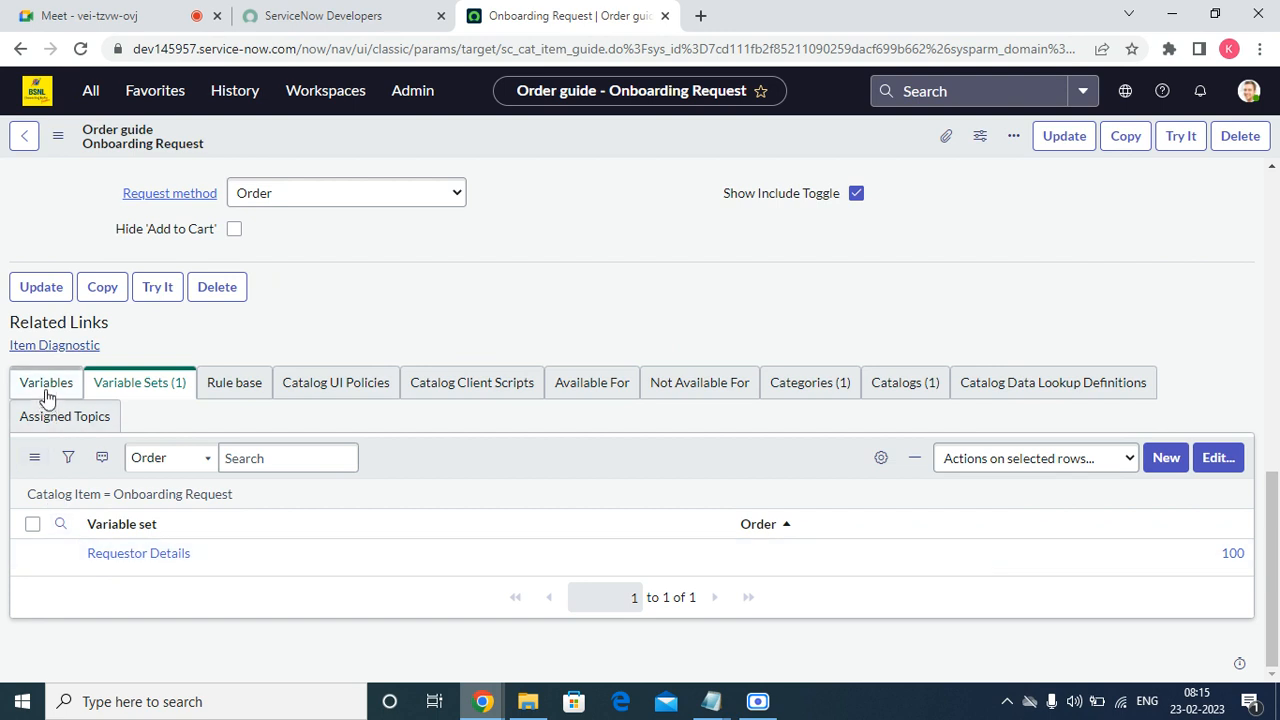
Create a new order guide variable marked Mandatory with Order 200.
{"action": "left_click", "coordinate": [1221, 457]}
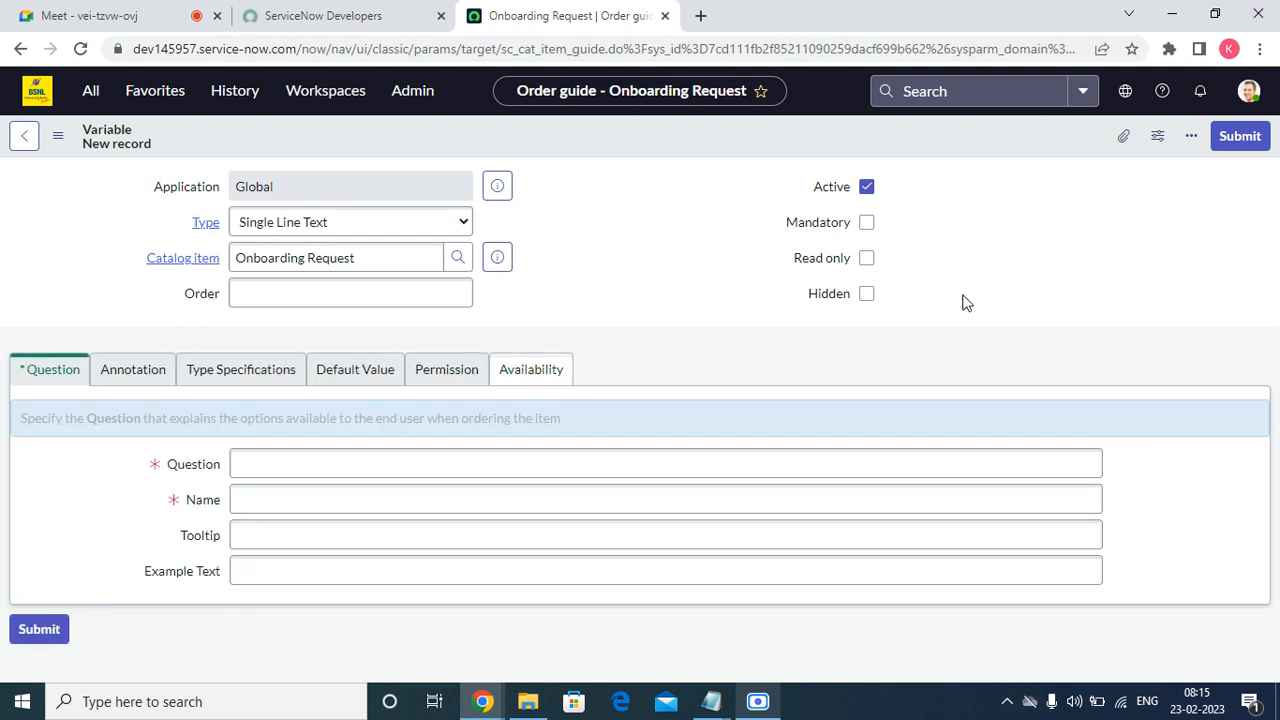
{"action": "left_click", "coordinate": [857, 224]}
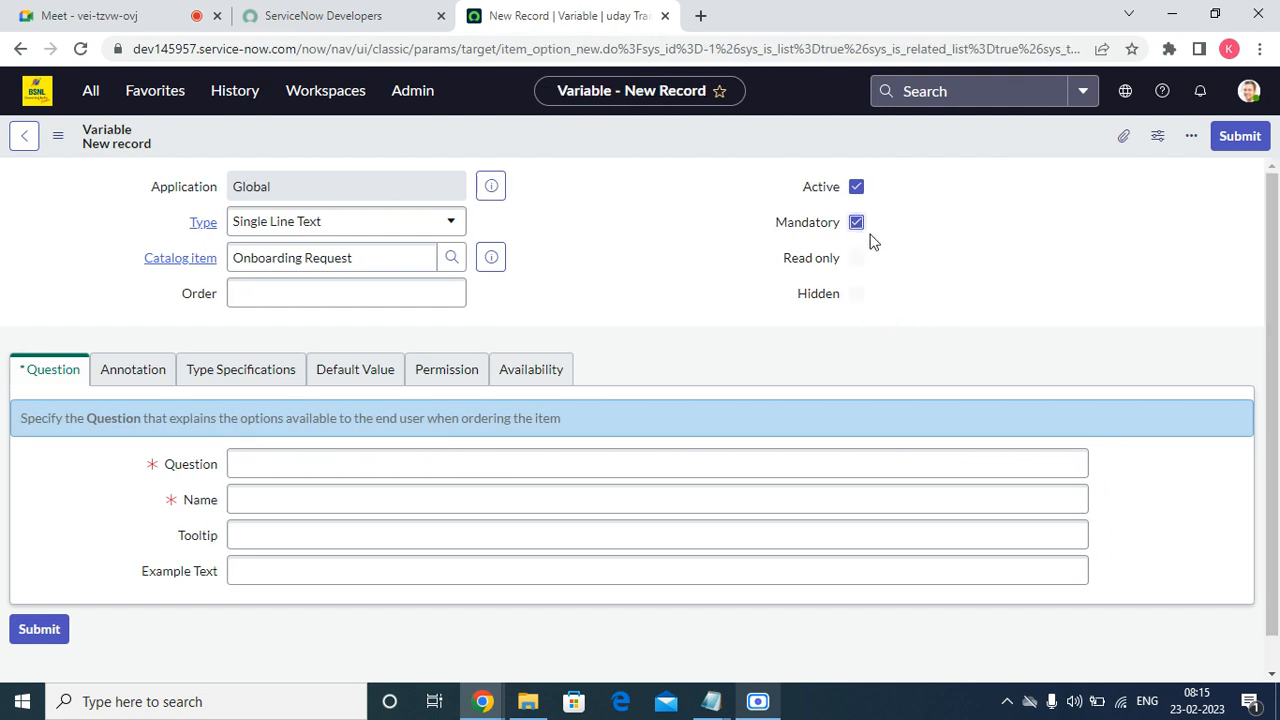
{"action": "left_click", "coordinate": [360, 293]}
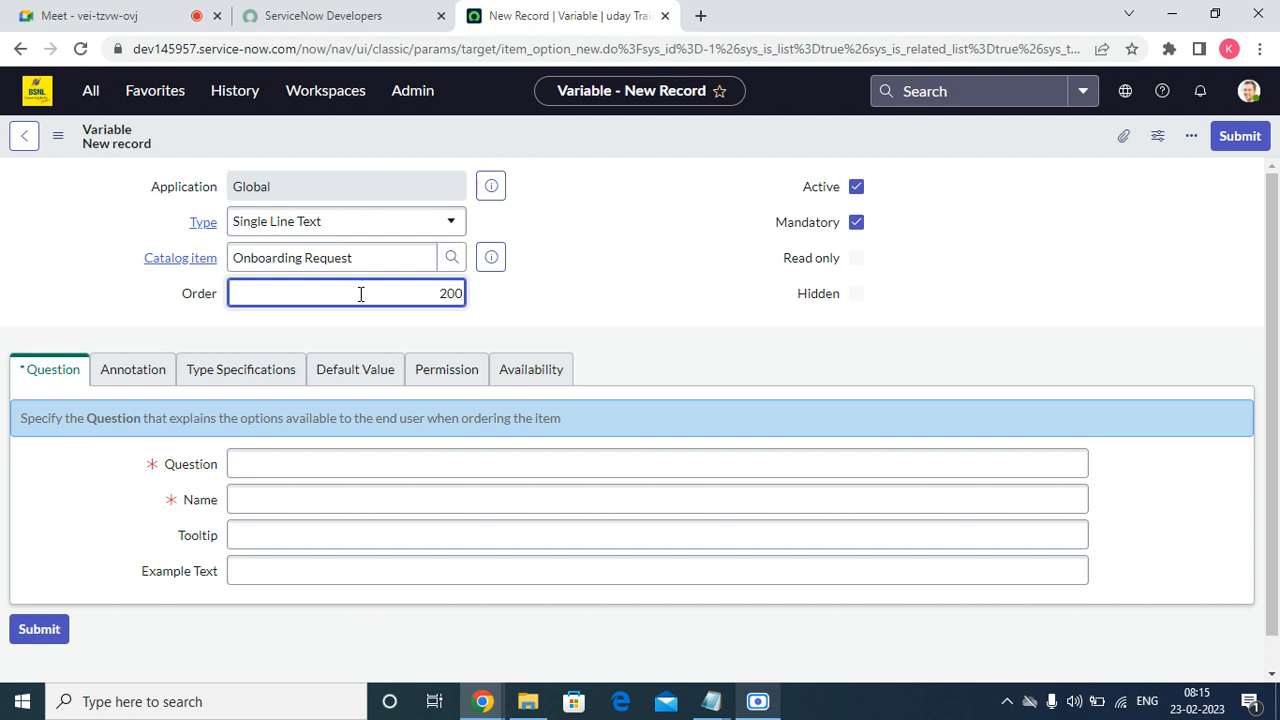
Set the variable type to Multiple Choice with question 'System Requirement'.
{"action": "left_click", "coordinate": [406, 222]}
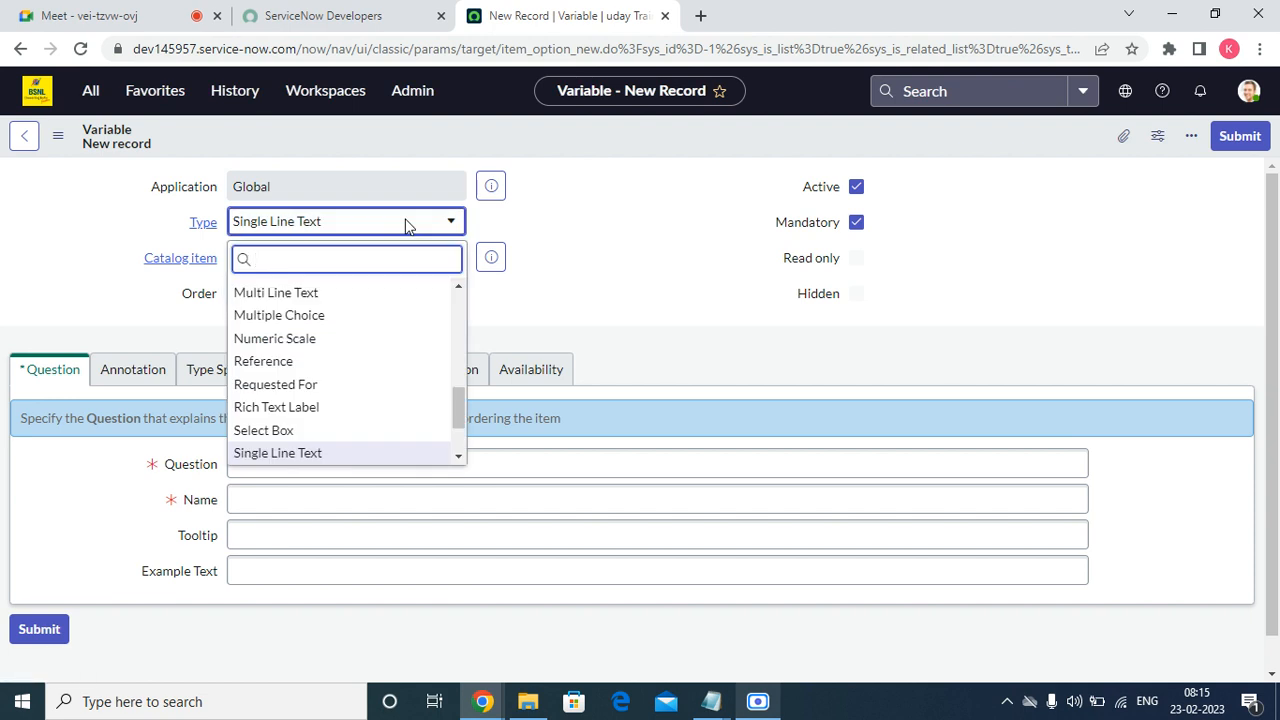
{"action": "type", "text": "mu"}
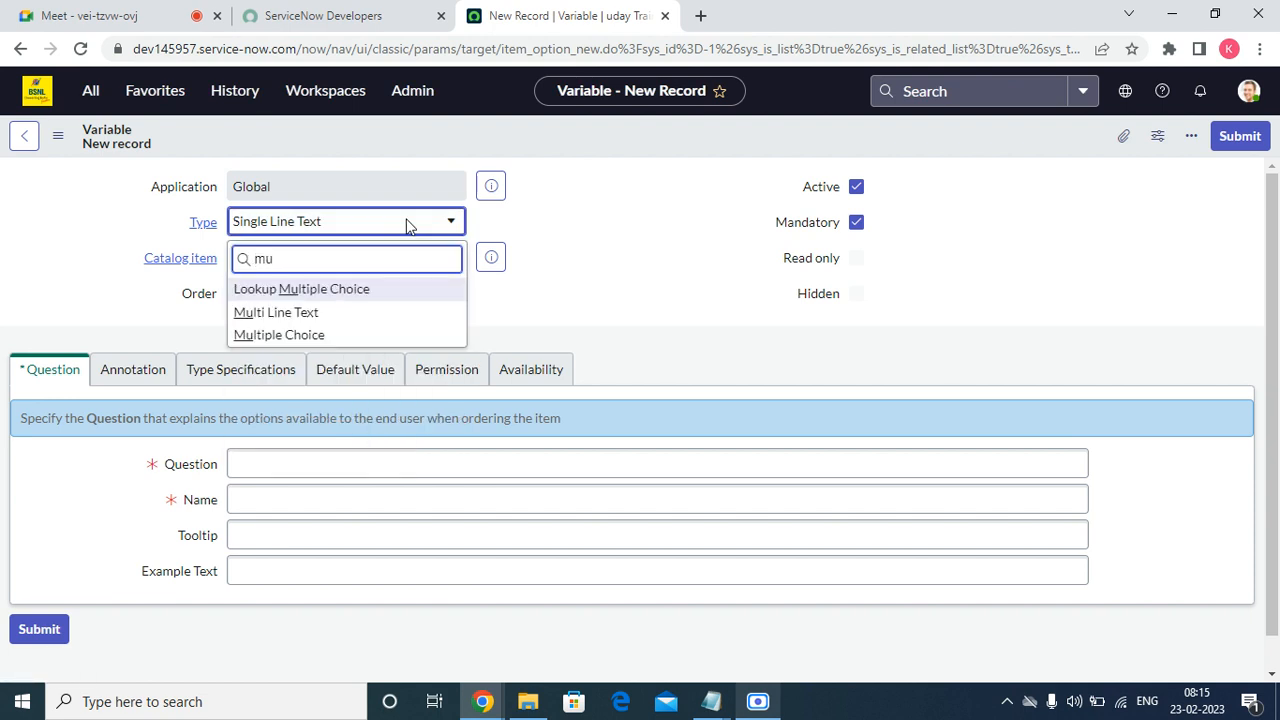
{"action": "left_click", "coordinate": [310, 335]}
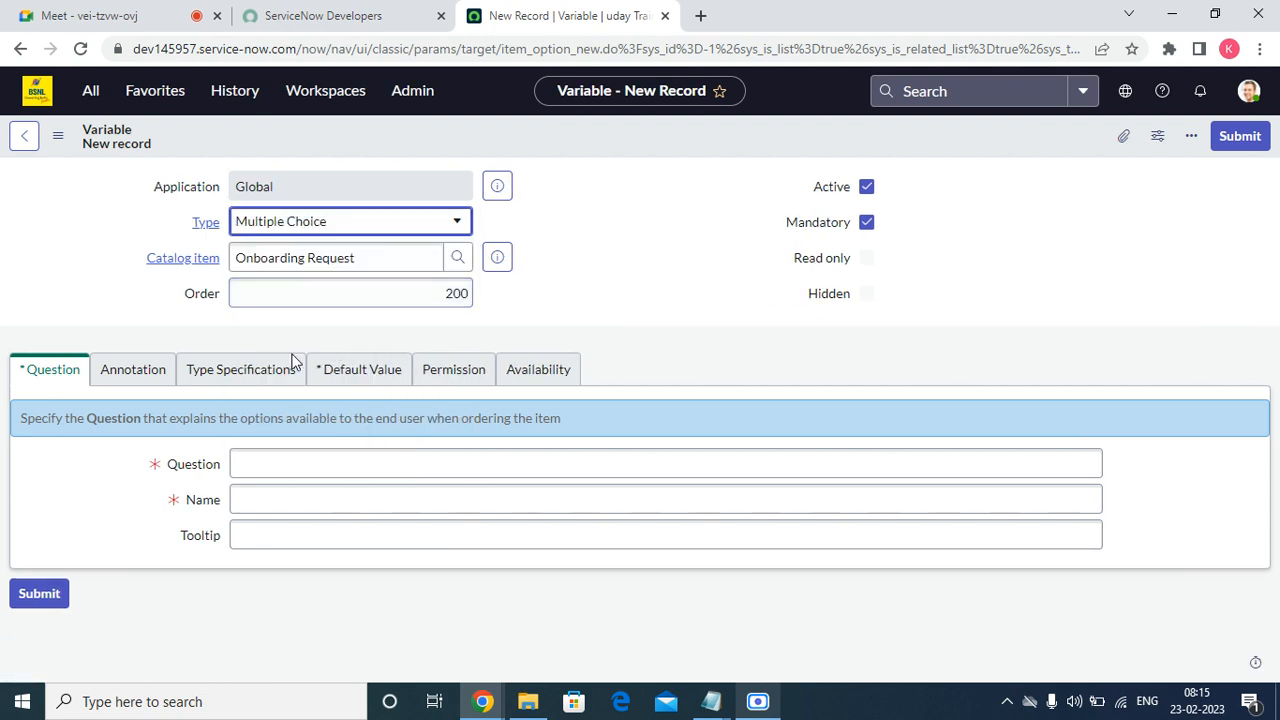
{"action": "right_click", "coordinate": [237, 467]}
{"action": "left_click", "coordinate": [320, 333]}
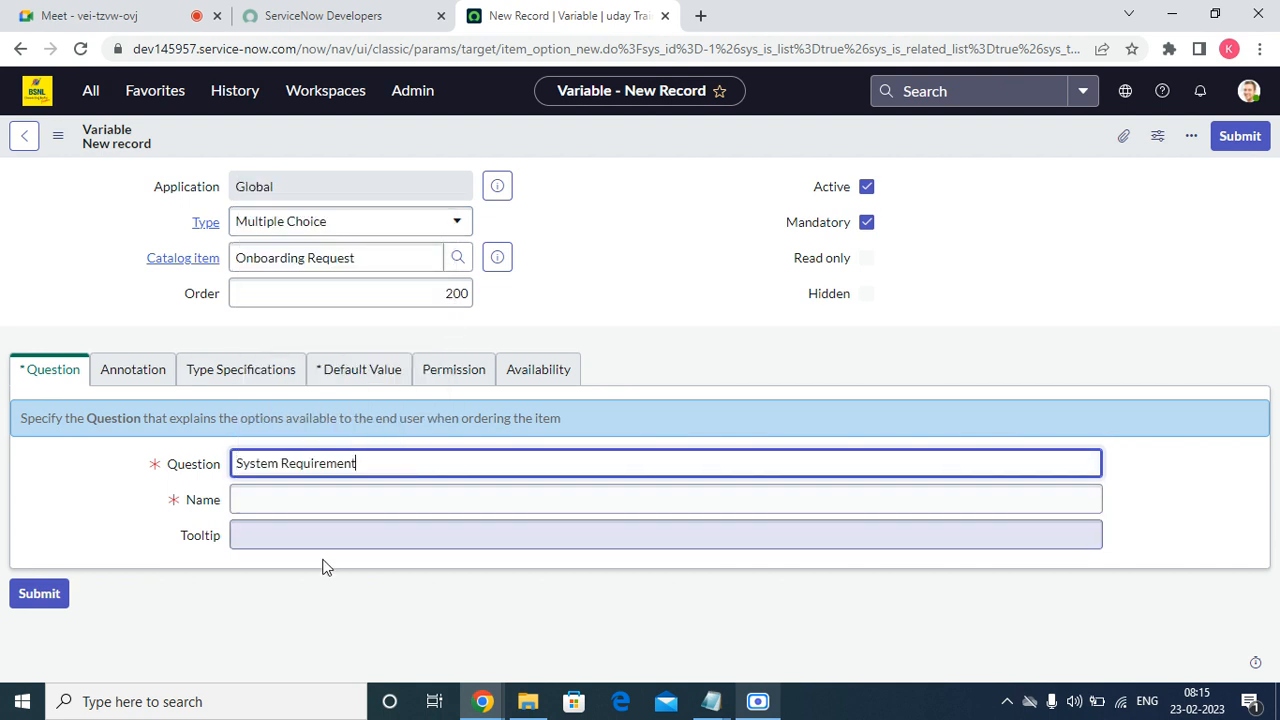
{"action": "left_click", "coordinate": [285, 510]}
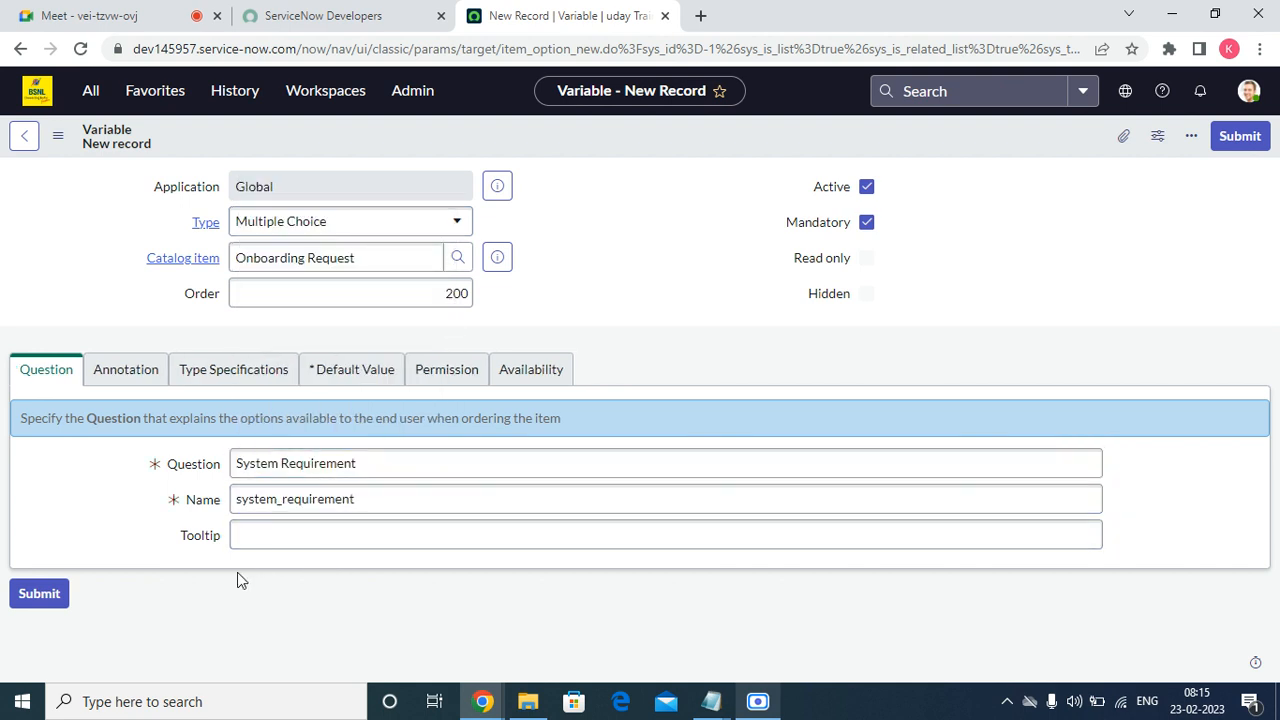
Enable Include none under Type Specifications and review the other variable tabs.
{"action": "left_click", "coordinate": [115, 385]}
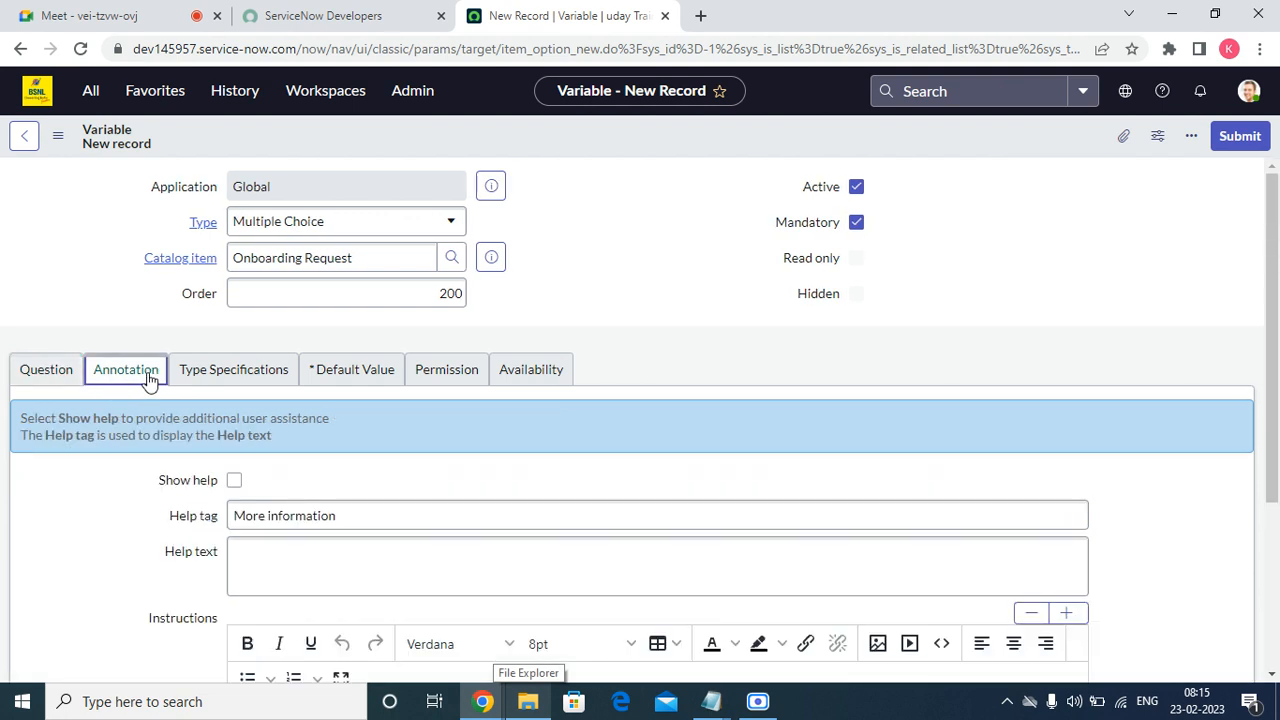
{"action": "left_click", "coordinate": [186, 376]}
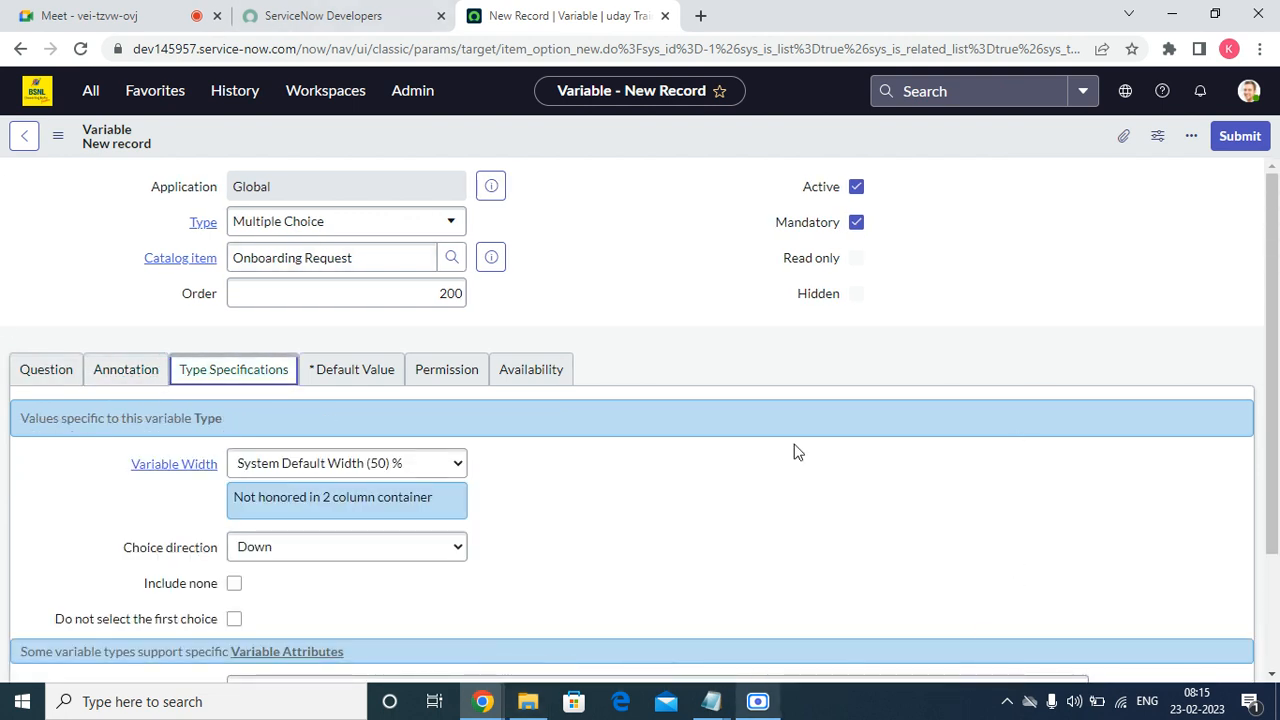
{"action": "scroll", "coordinate": [794, 449], "scroll_direction": "down", "scroll_amount": 2}
{"action": "left_click", "coordinate": [234, 429]}
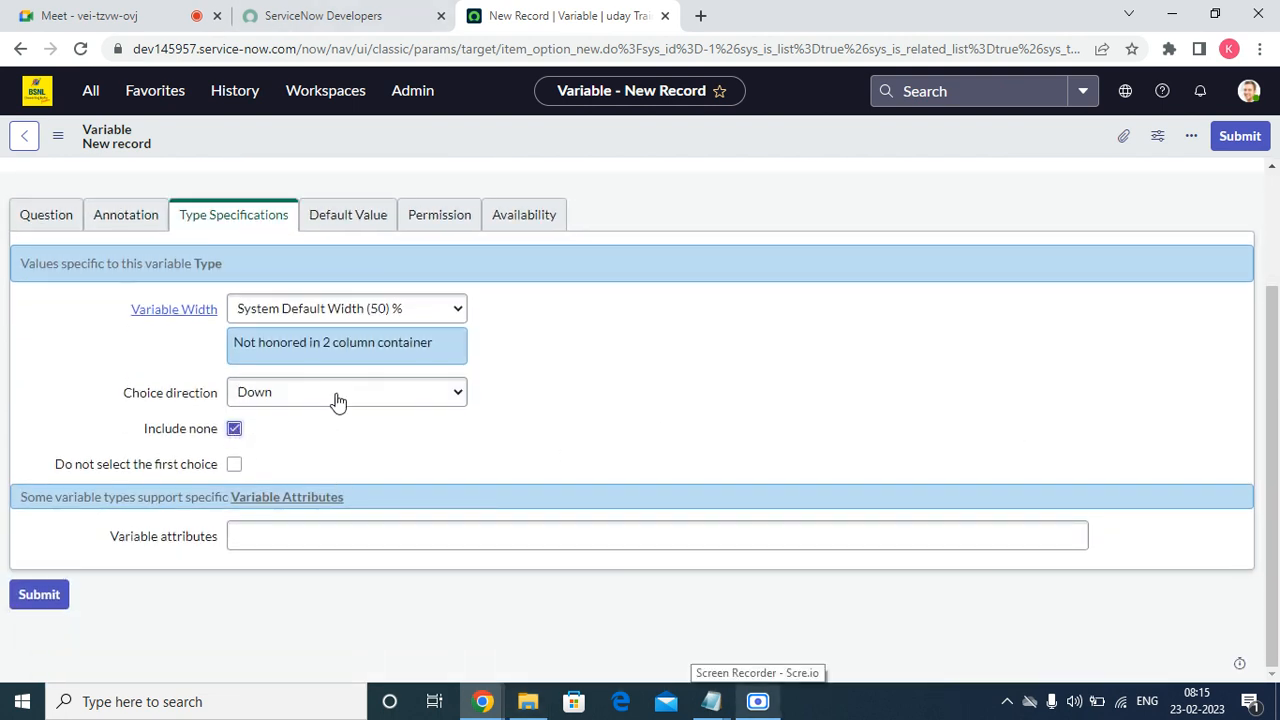
{"action": "left_click", "coordinate": [362, 214]}
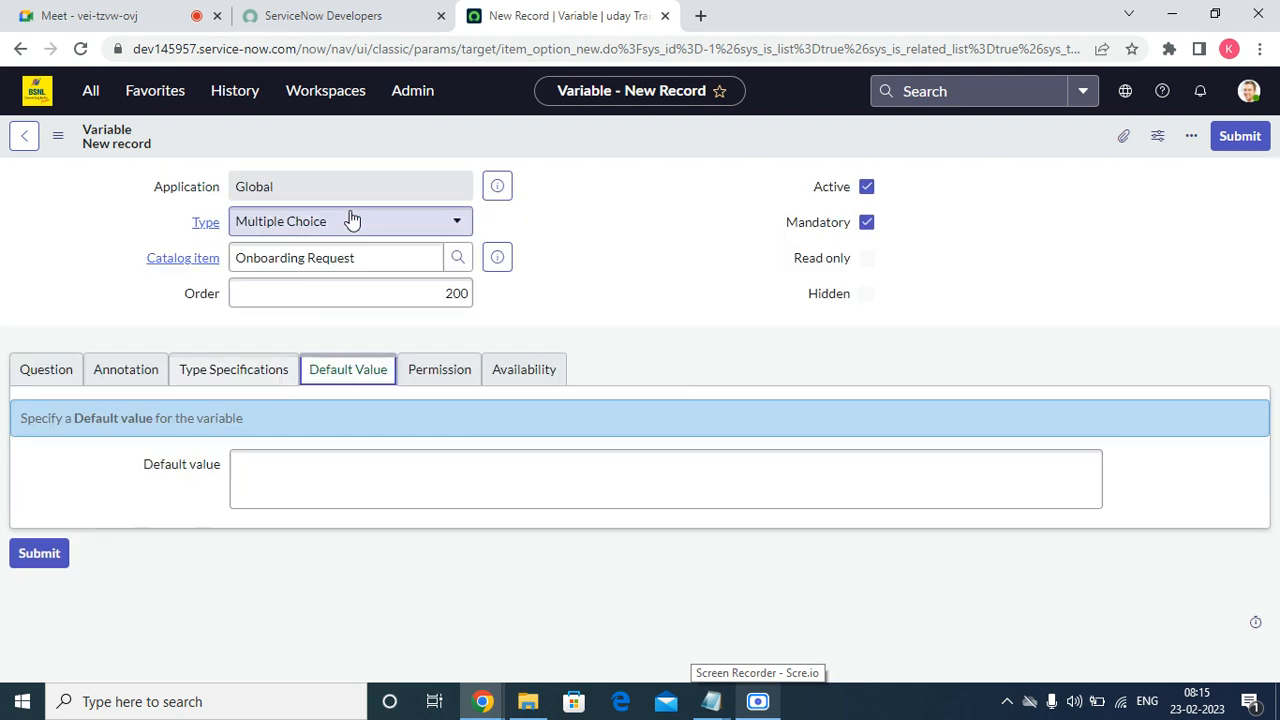
{"action": "left_click", "coordinate": [443, 383]}
{"action": "left_click", "coordinate": [537, 371]}
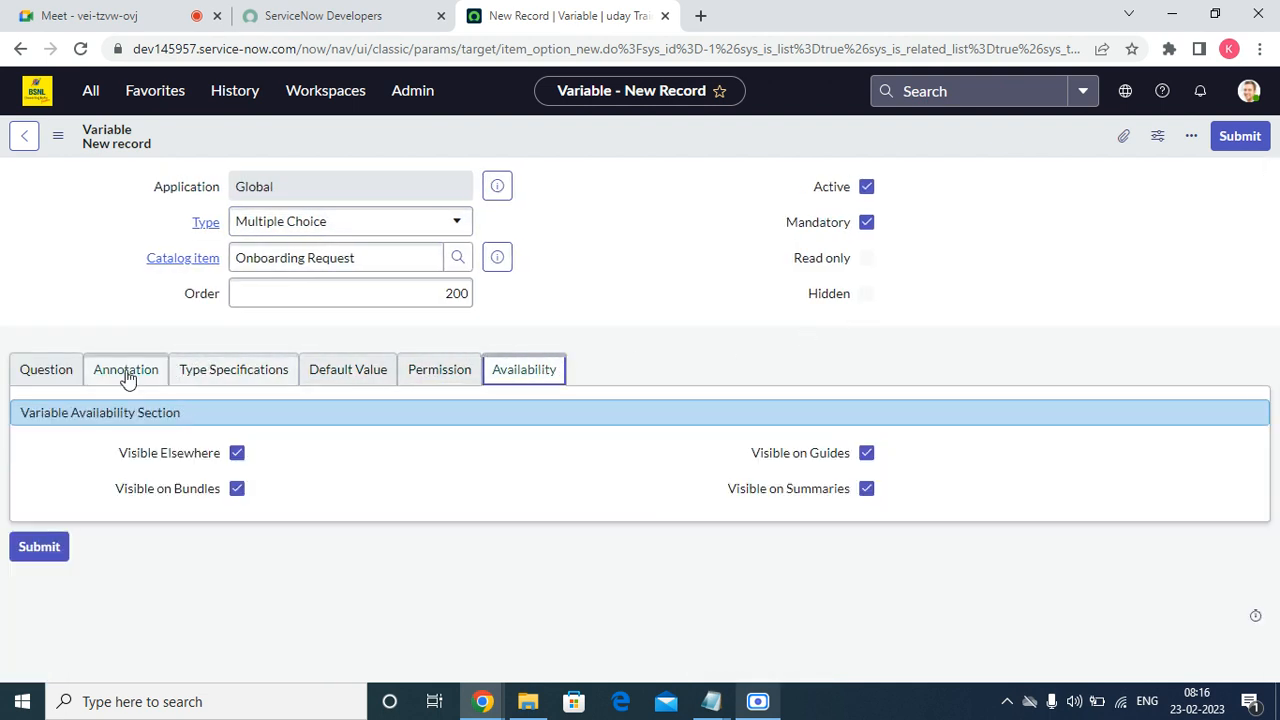
{"action": "left_click", "coordinate": [50, 375]}
{"action": "right_click", "coordinate": [690, 120]}
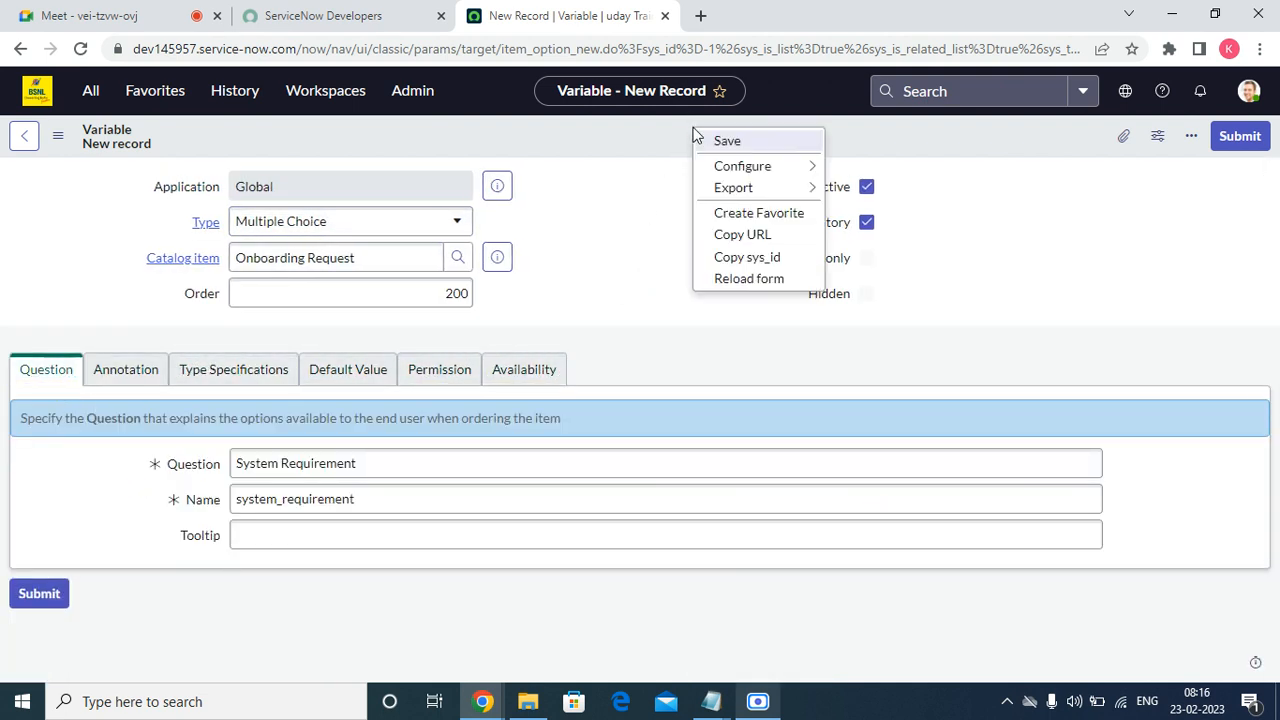
Save the System Requirement variable and scroll to its empty Question Choices list.
{"action": "left_click", "coordinate": [713, 140]}
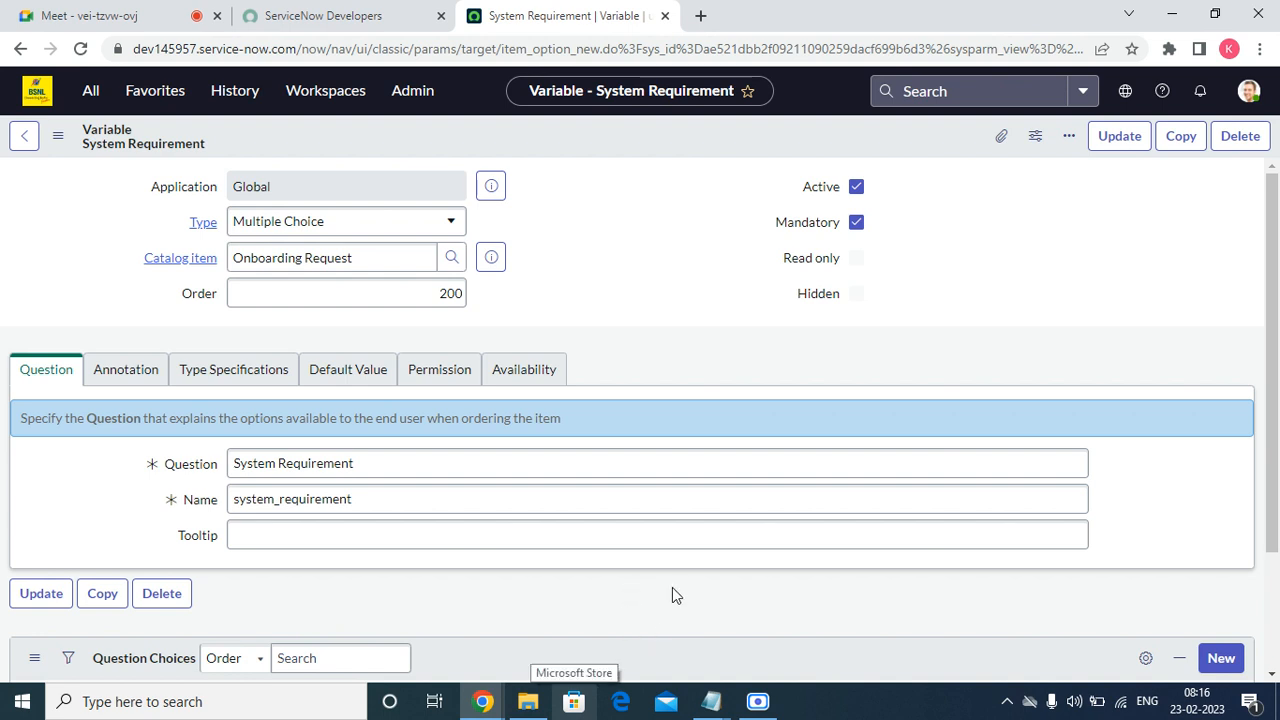
{"action": "scroll", "coordinate": [572, 580], "scroll_direction": "down", "scroll_amount": 2}
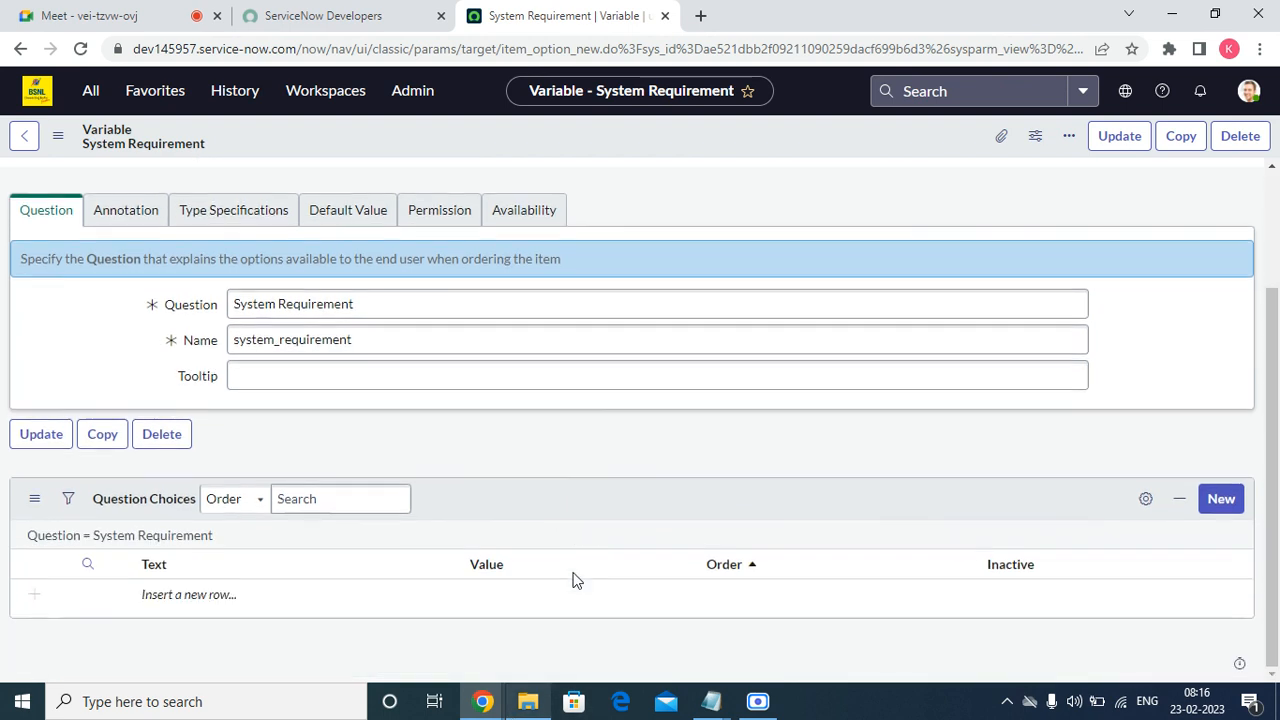
Add a System Requirement choice with order 100, text 'Laptop' and value 'Desktop', and submit it.
{"action": "left_click", "coordinate": [1228, 503]}
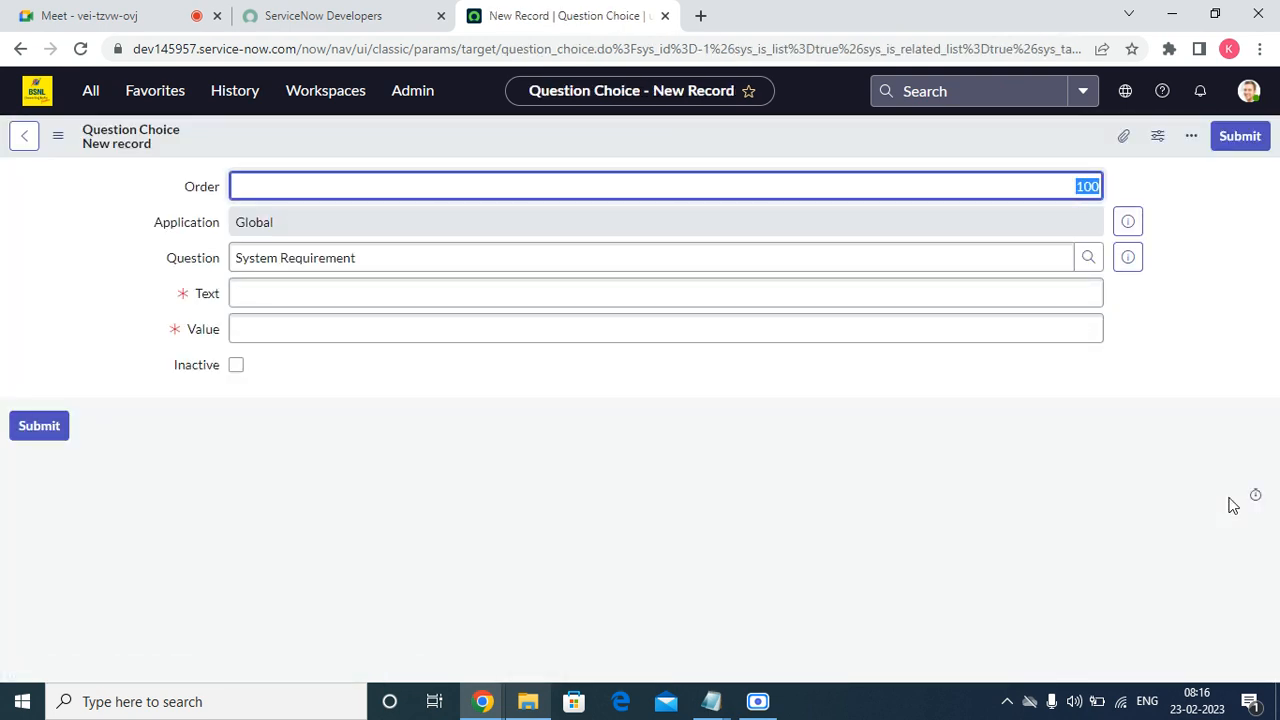
{"action": "key", "text": "BackSpace"}
{"action": "type", "text": "100"}
{"action": "key", "text": "Tab"}
{"action": "key", "text": "Tab"}
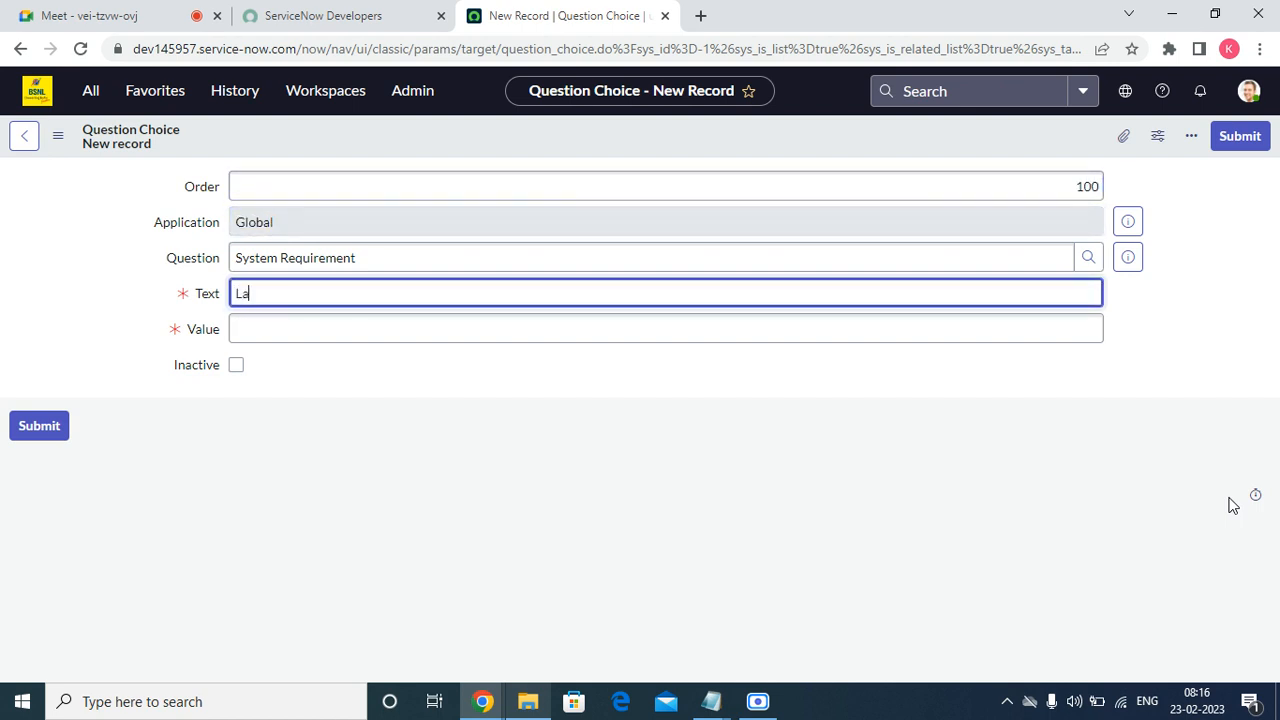
{"action": "type", "text": "Laptop"}
{"action": "key", "text": "Tab"}
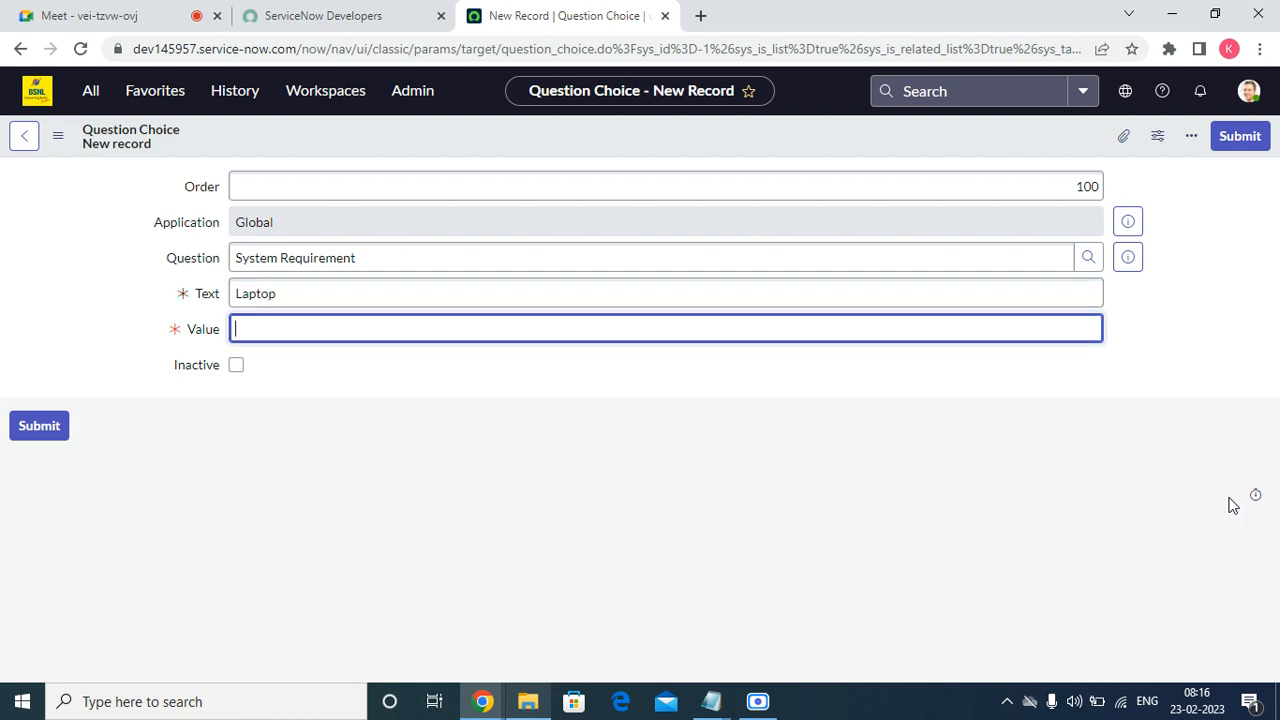
{"action": "type", "text": "Desktipop"}
{"action": "left_click", "coordinate": [1238, 136]}
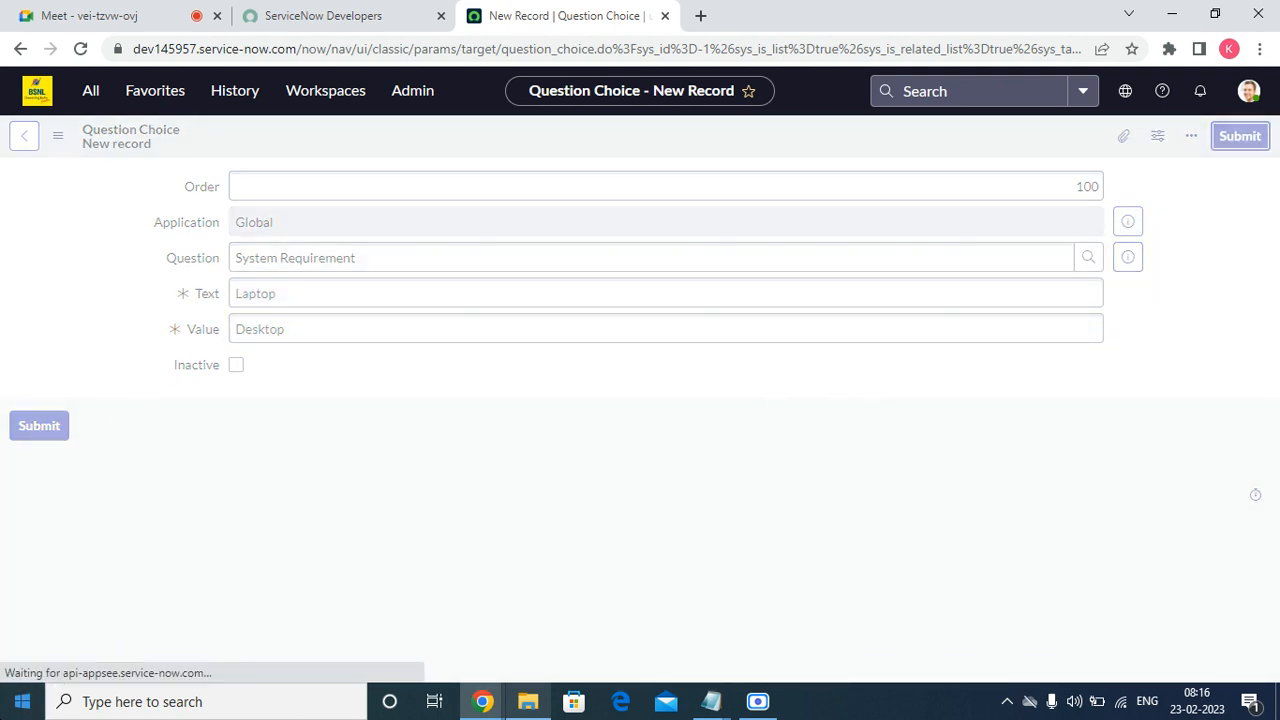
Bring up and dismiss the browser context menu over the Question Choices list.
{"action": "right_click", "coordinate": [329, 494]}
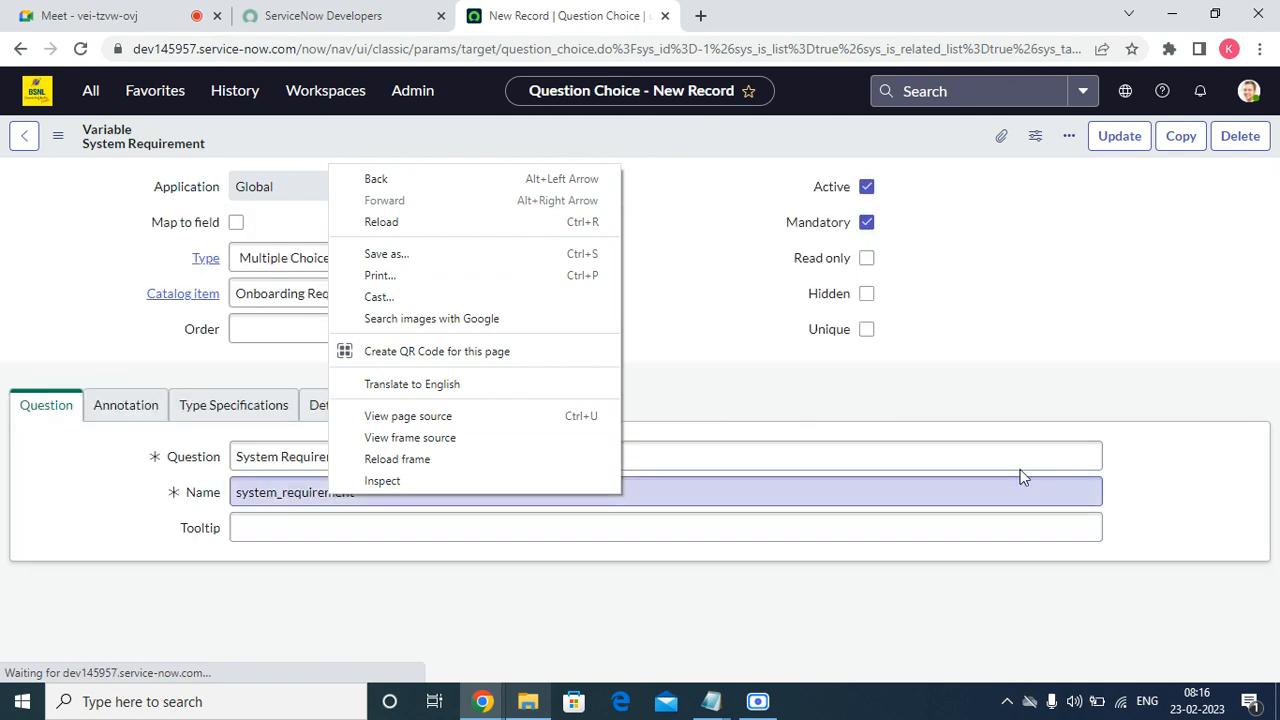
{"action": "left_click", "coordinate": [929, 340]}
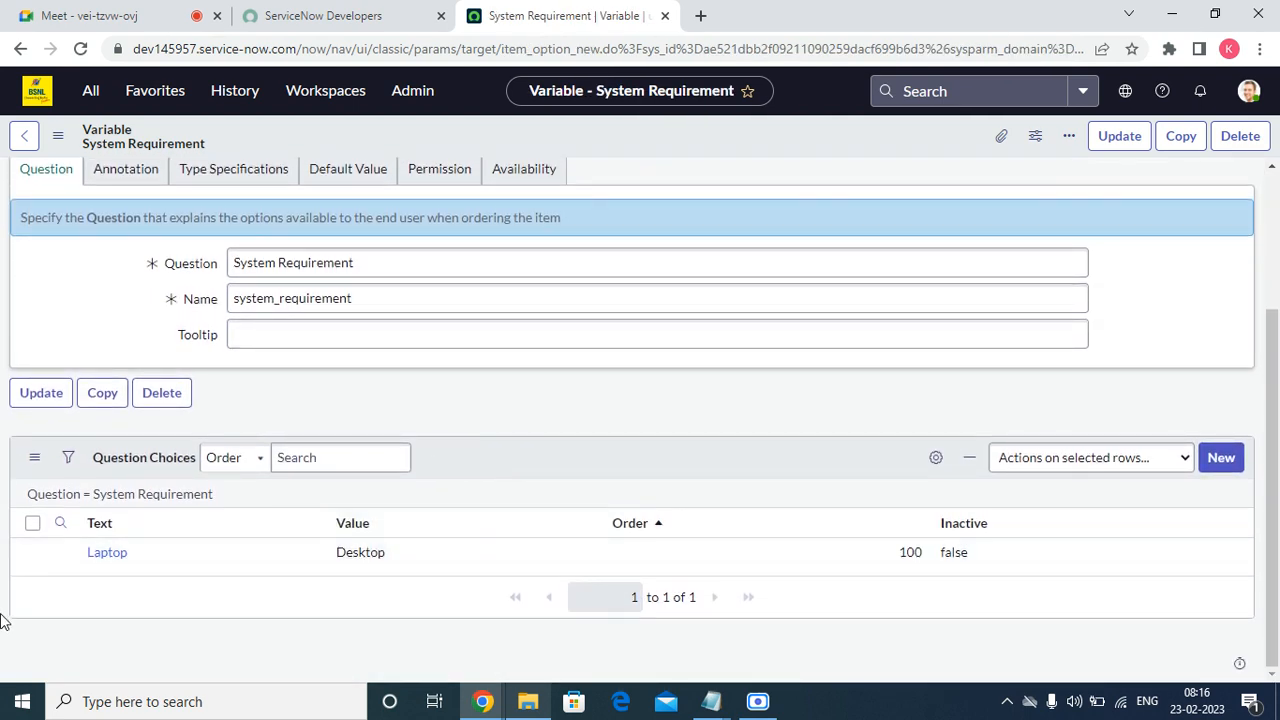
{"action": "right_click", "coordinate": [59, 557]}
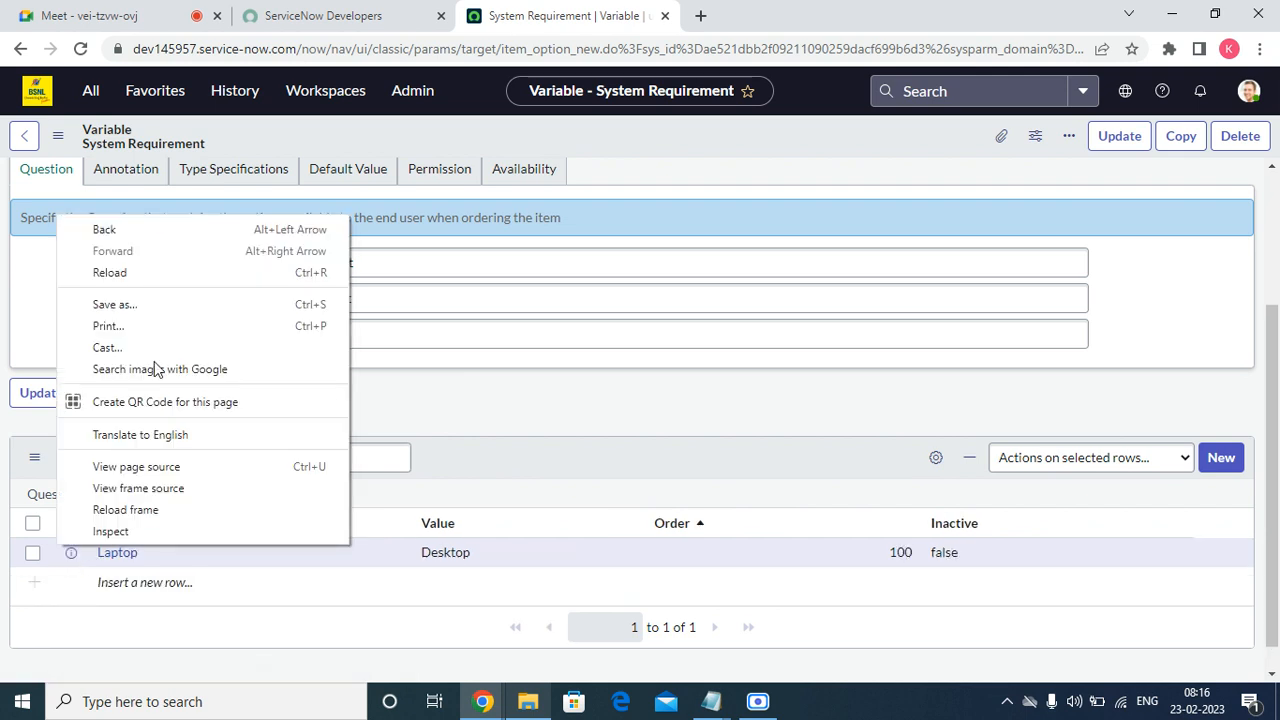
{"action": "left_click", "coordinate": [453, 513]}
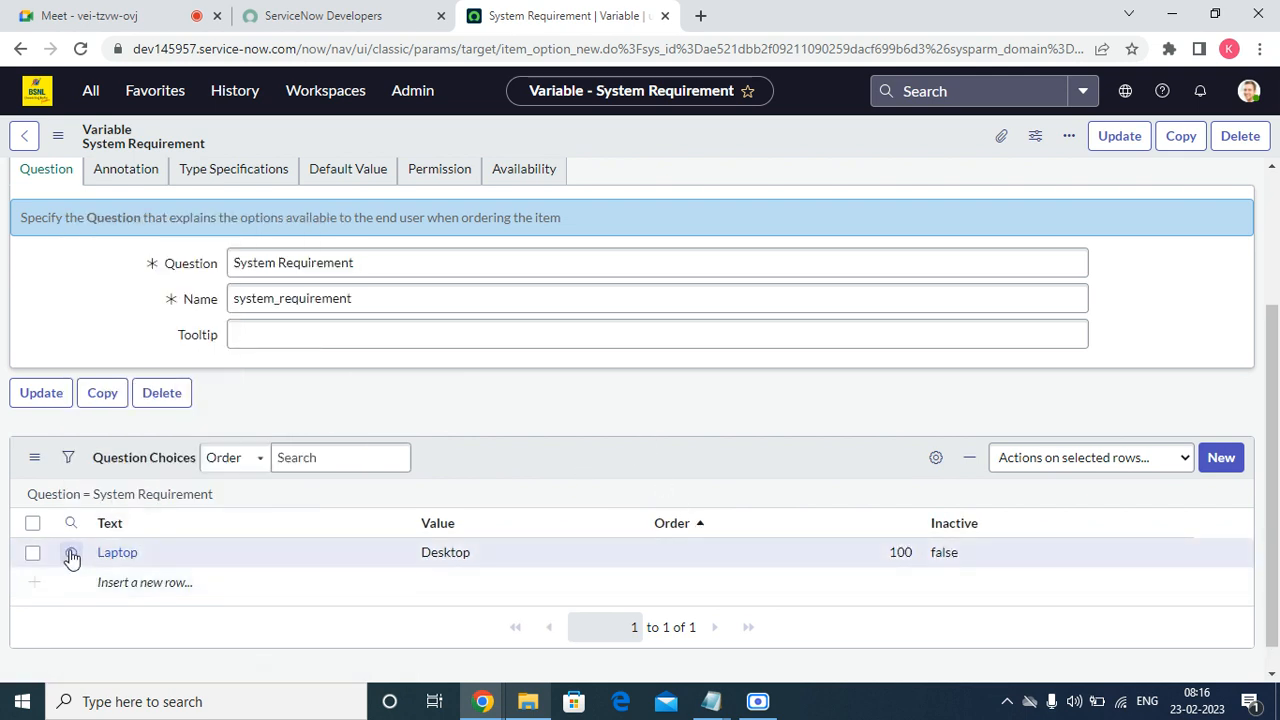
{"action": "right_click", "coordinate": [70, 555]}
Insert a new inline choice row with text Desktop and value Desktop.
{"action": "left_click", "coordinate": [143, 402]}
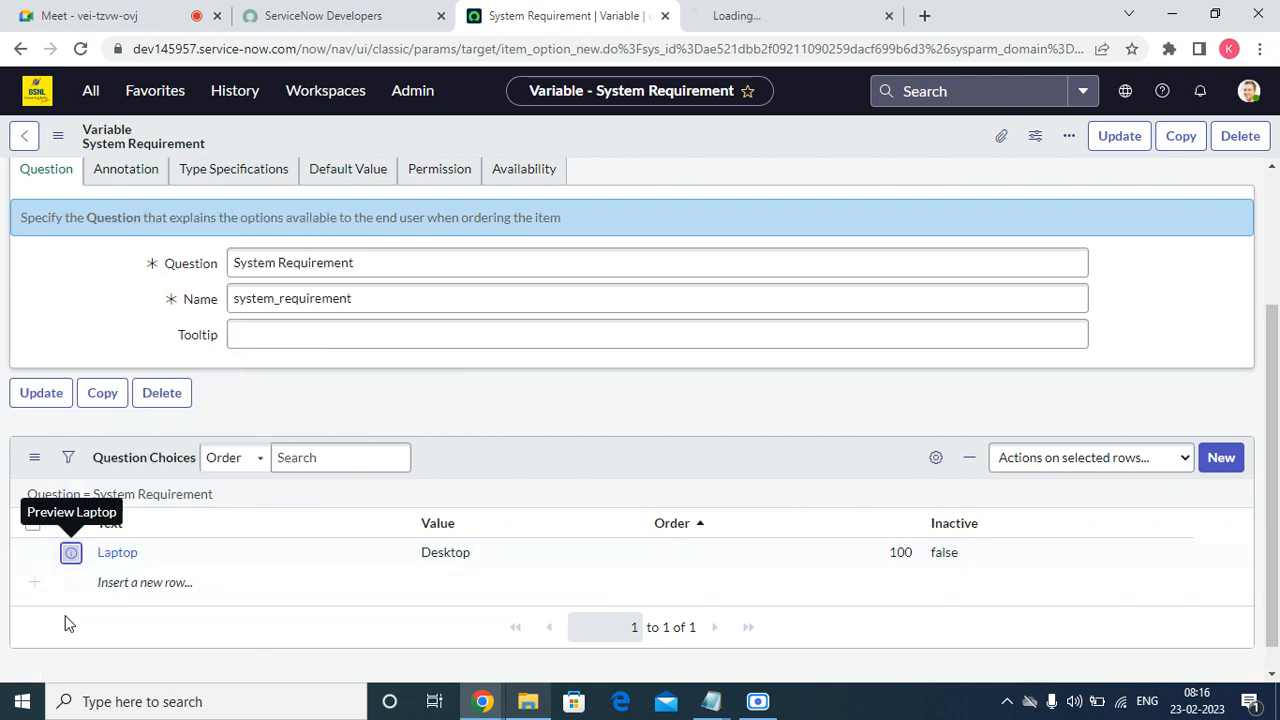
{"action": "double_click", "coordinate": [118, 583]}
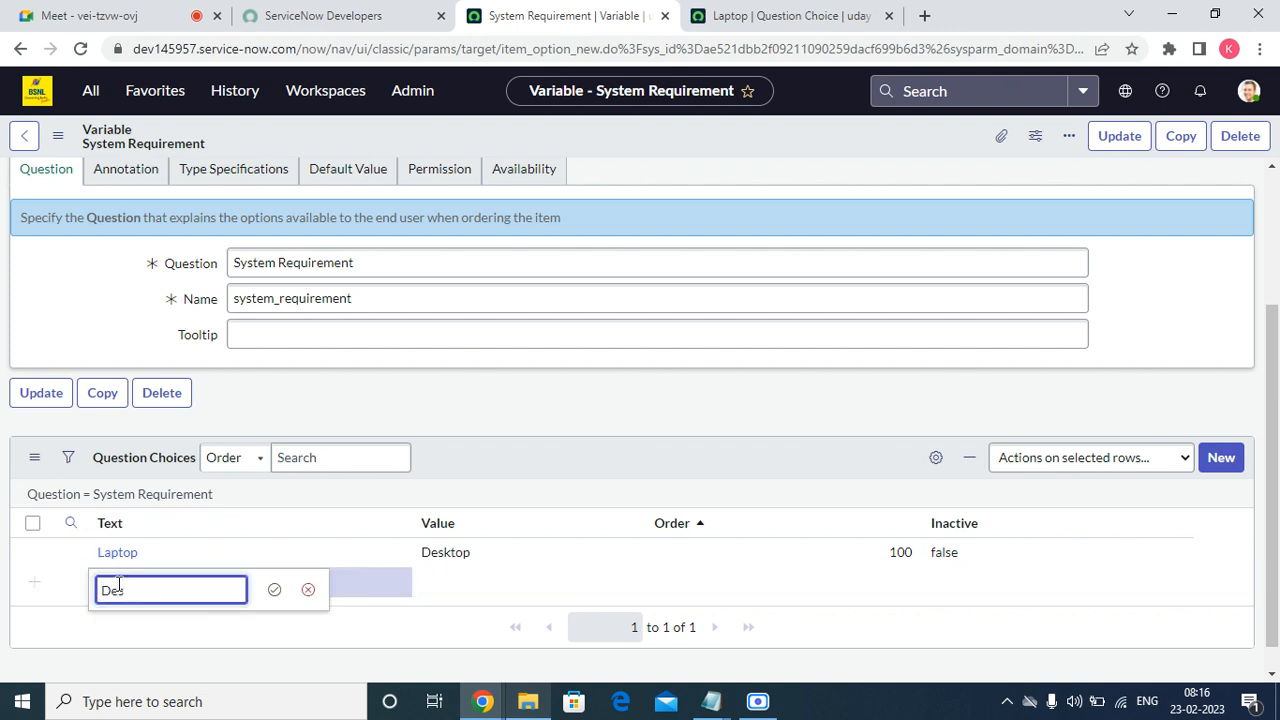
{"action": "key", "text": "Tab"}
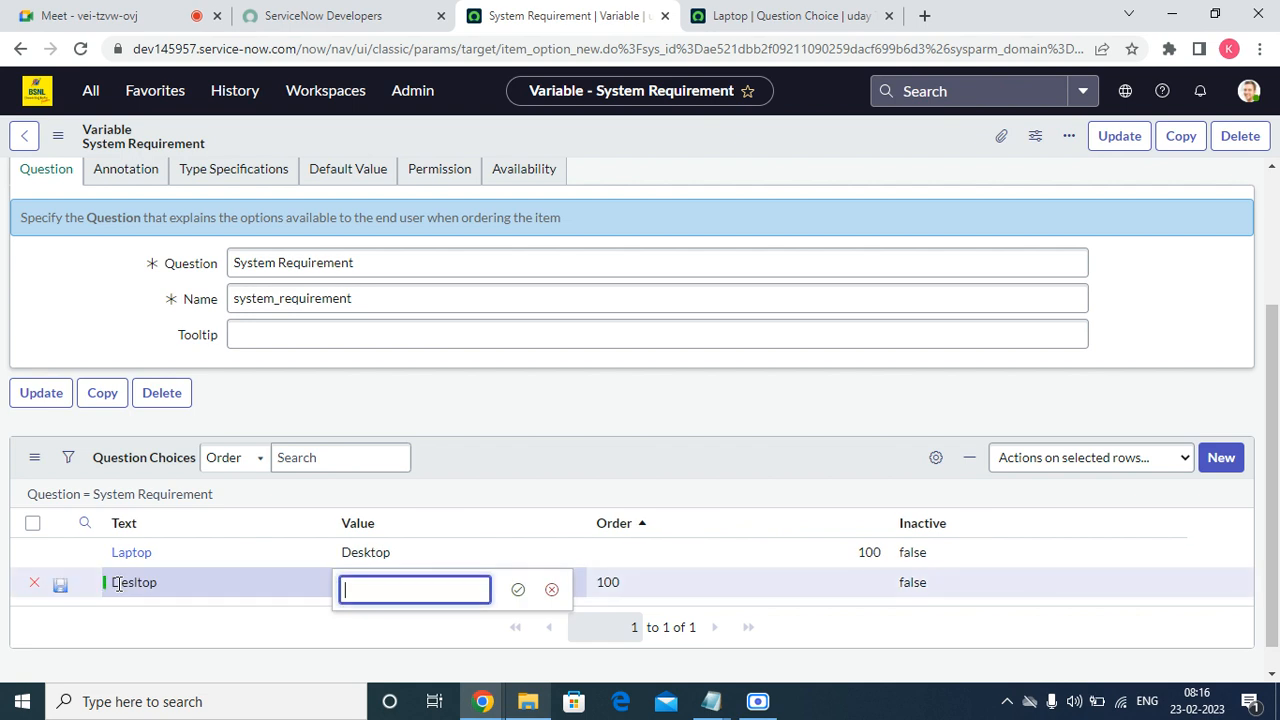
{"action": "type", "text": "Dek"}
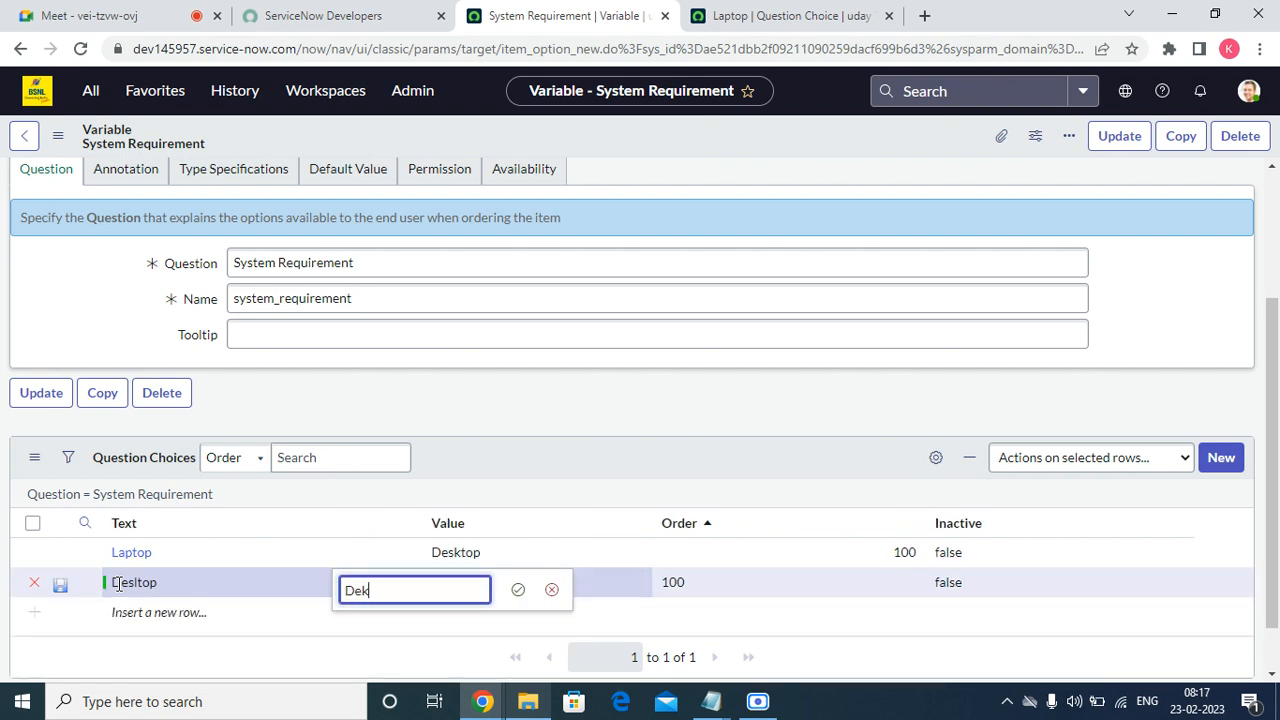
{"action": "type", "text": "s"}
{"action": "key", "text": "BackSpace"}
{"action": "key", "text": "BackSpace"}
{"action": "type", "text": "sktop"}
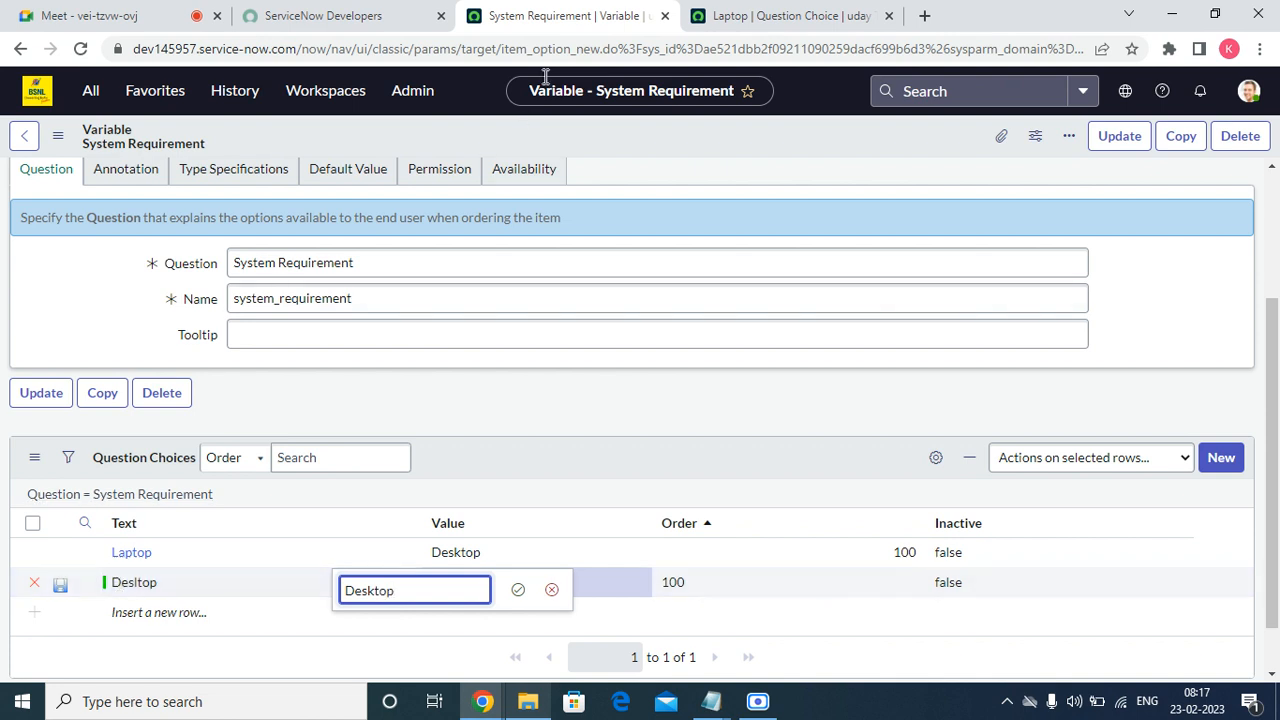
{"action": "key", "text": "ctrl+Tab"}
Correct the Laptop choice's value from Desktop to Laptop and save the record.
{"action": "double_click", "coordinate": [397, 289]}
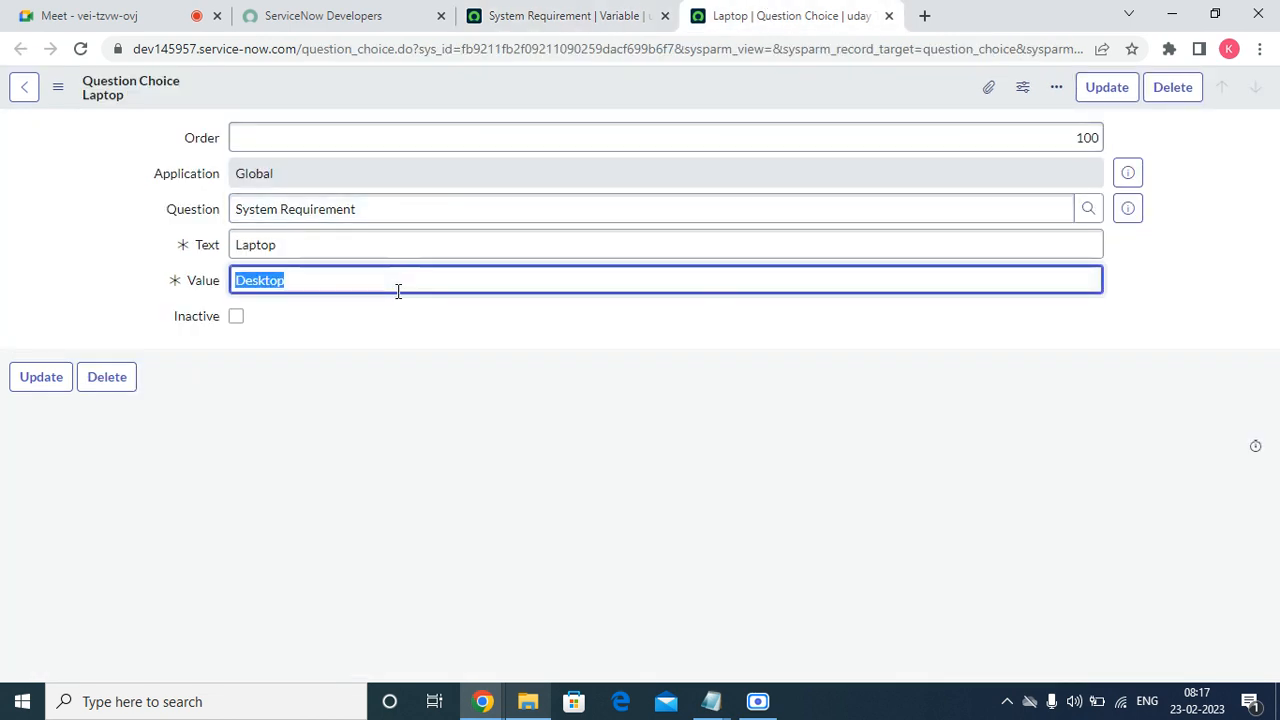
{"action": "type", "text": "Laptop"}
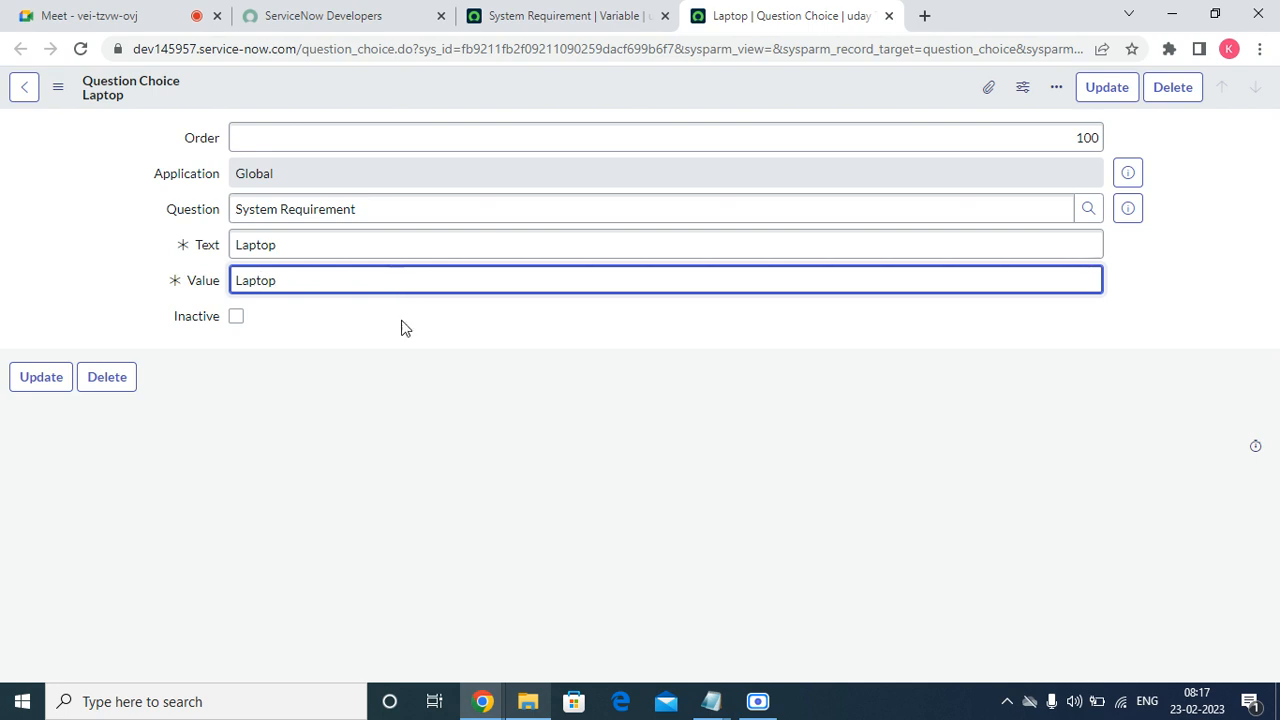
{"action": "left_click", "coordinate": [432, 401]}
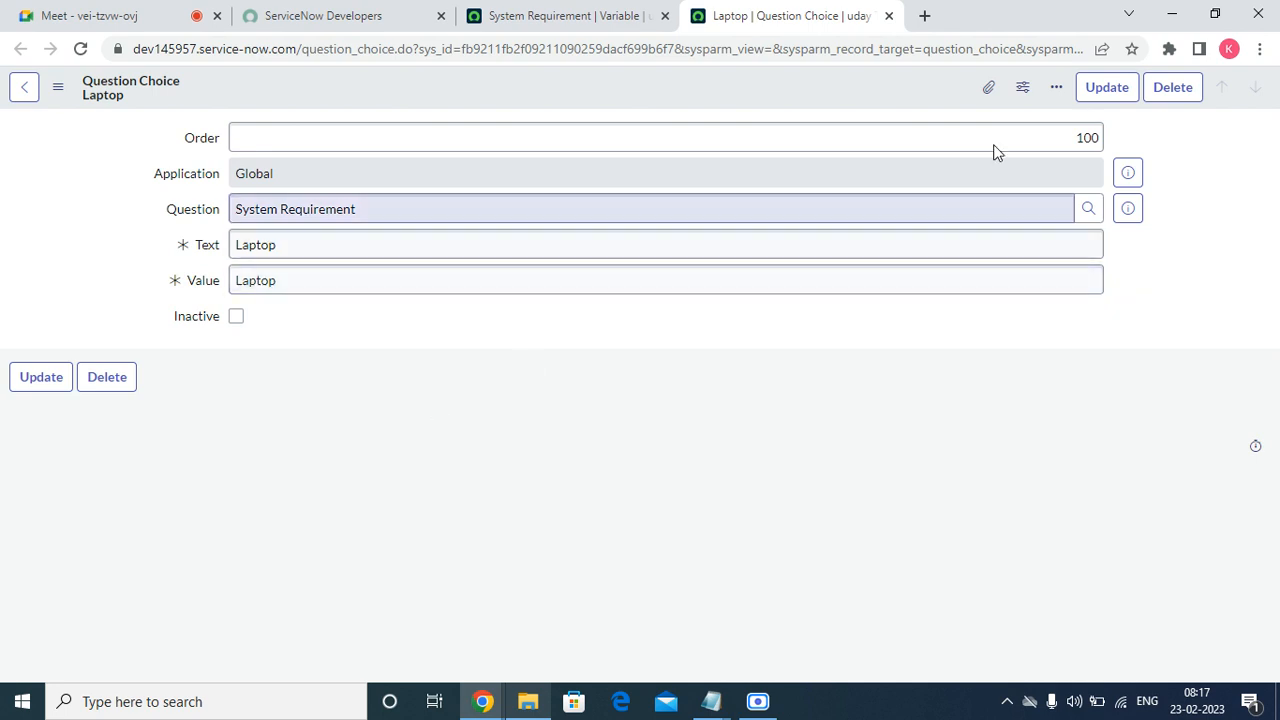
{"action": "right_click", "coordinate": [897, 101]}
{"action": "left_click", "coordinate": [927, 107]}
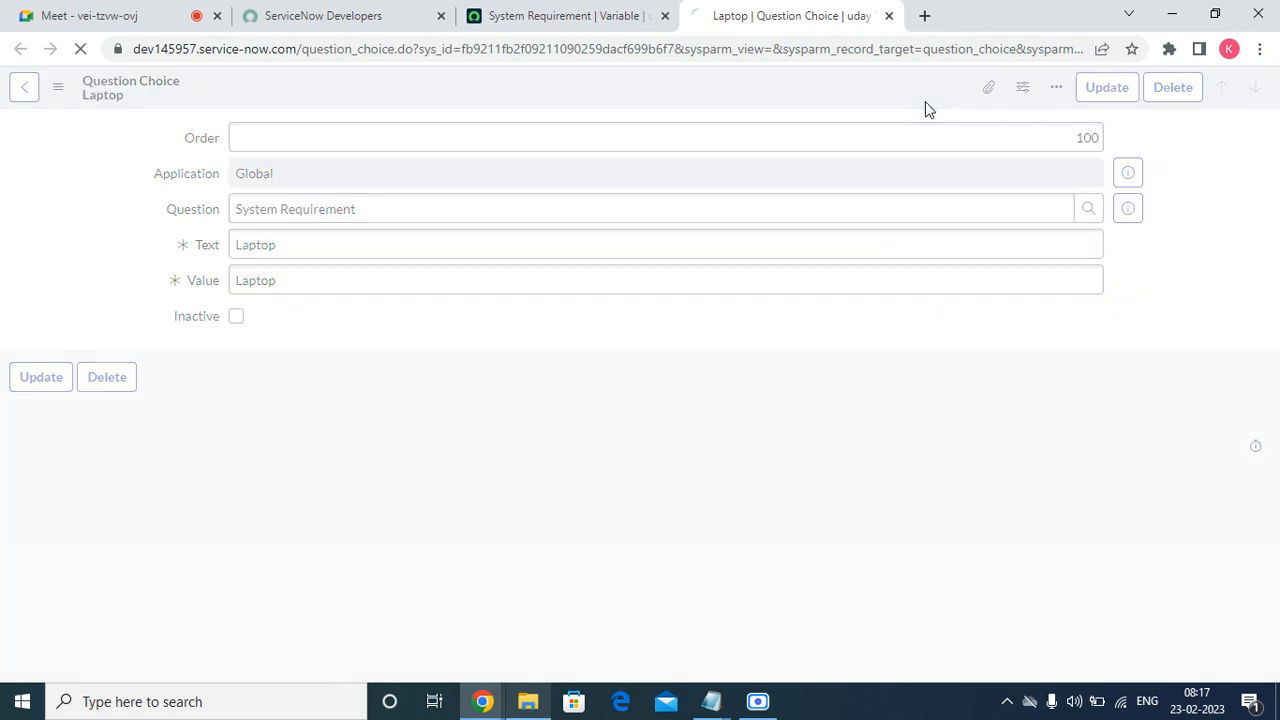
Confirm the new row's Desktop value, set its order to 200, and save the variable.
{"action": "left_click", "coordinate": [482, 12]}
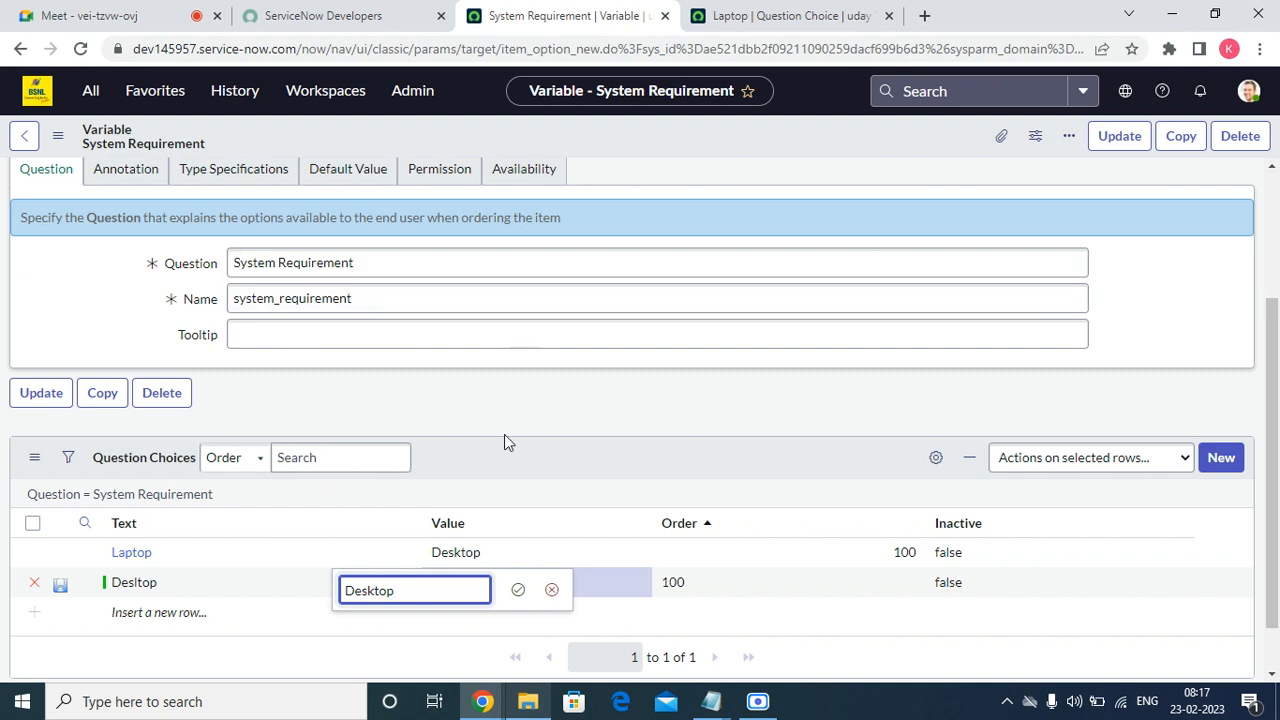
{"action": "left_click", "coordinate": [522, 595]}
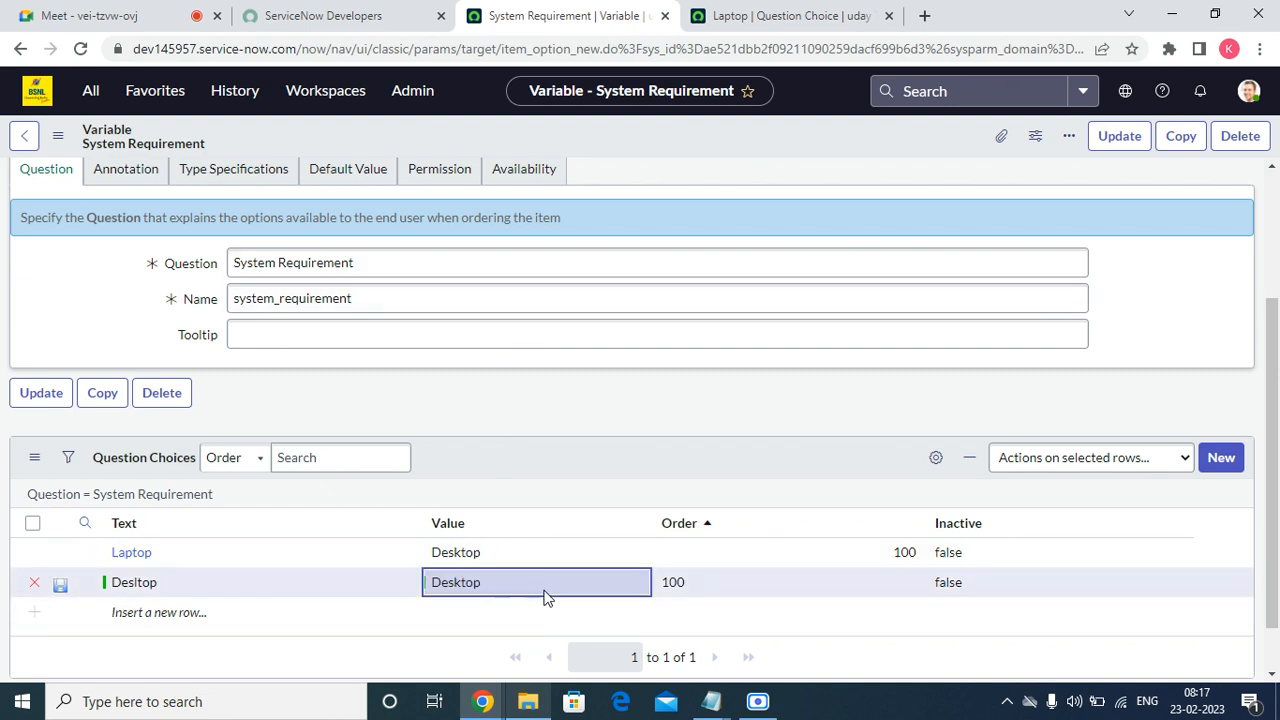
{"action": "double_click", "coordinate": [714, 577]}
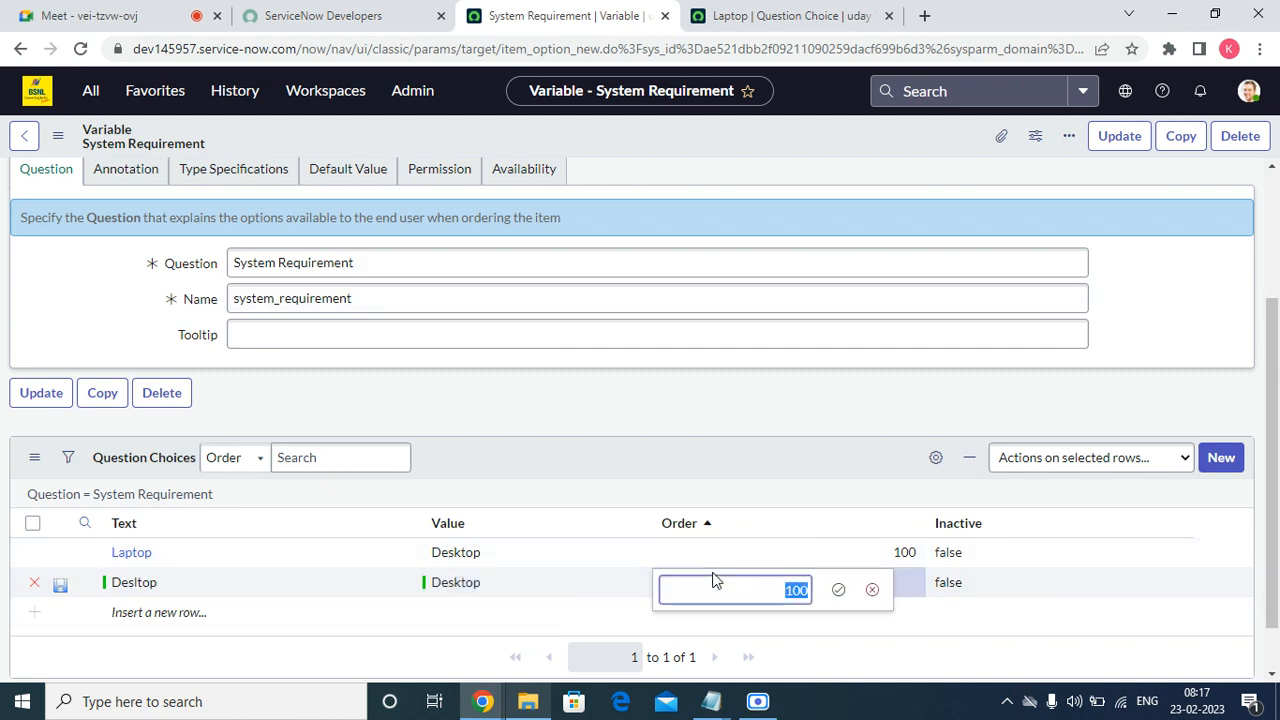
{"action": "type", "text": "200"}
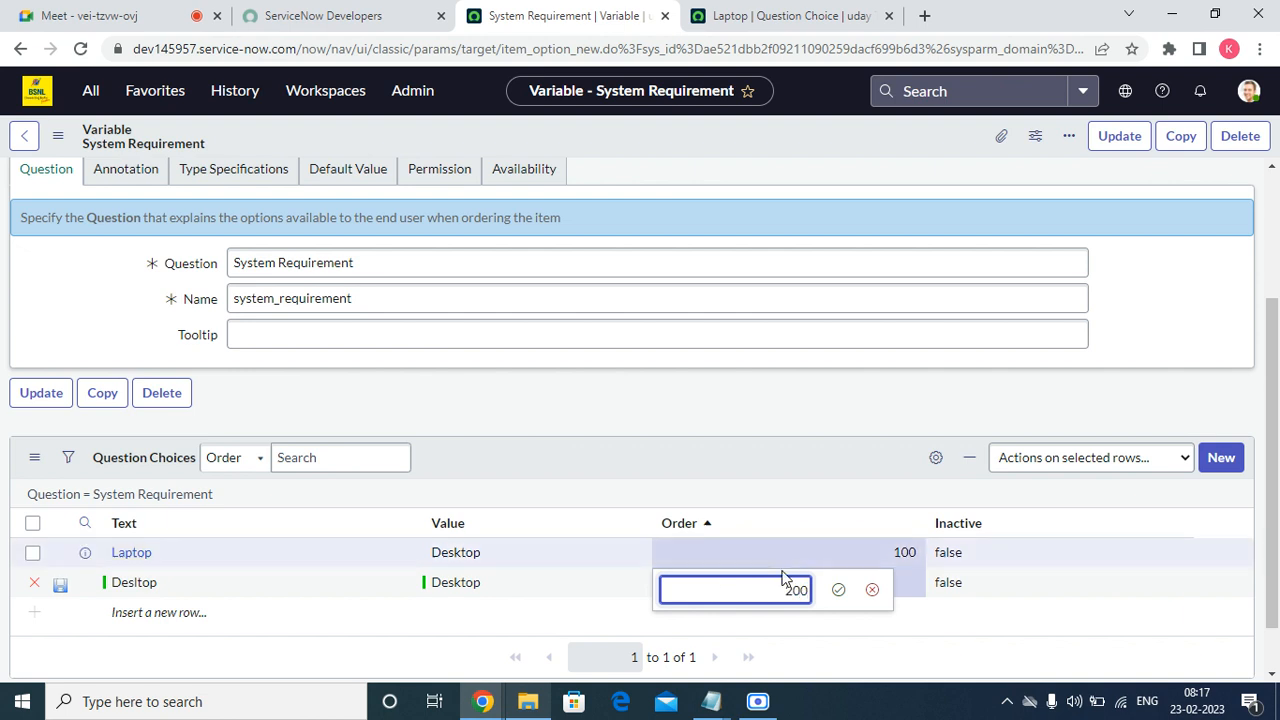
{"action": "left_click", "coordinate": [840, 592]}
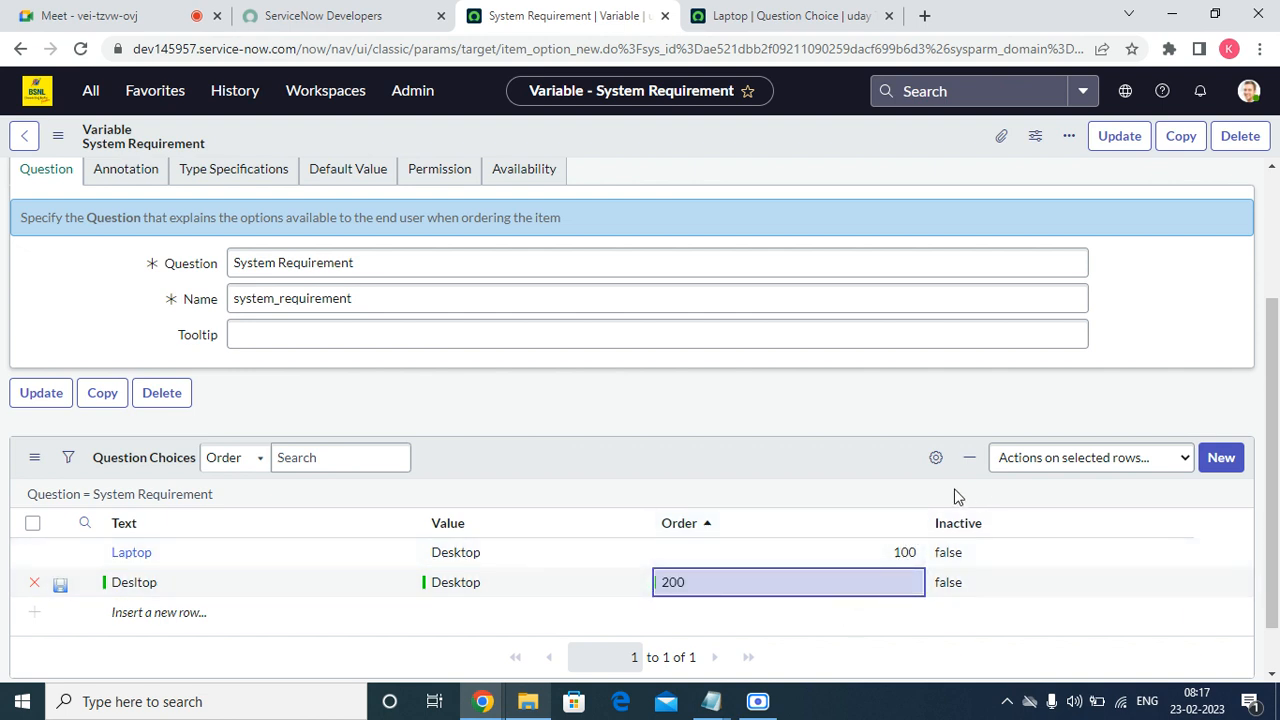
{"action": "right_click", "coordinate": [684, 138]}
{"action": "left_click", "coordinate": [716, 153]}
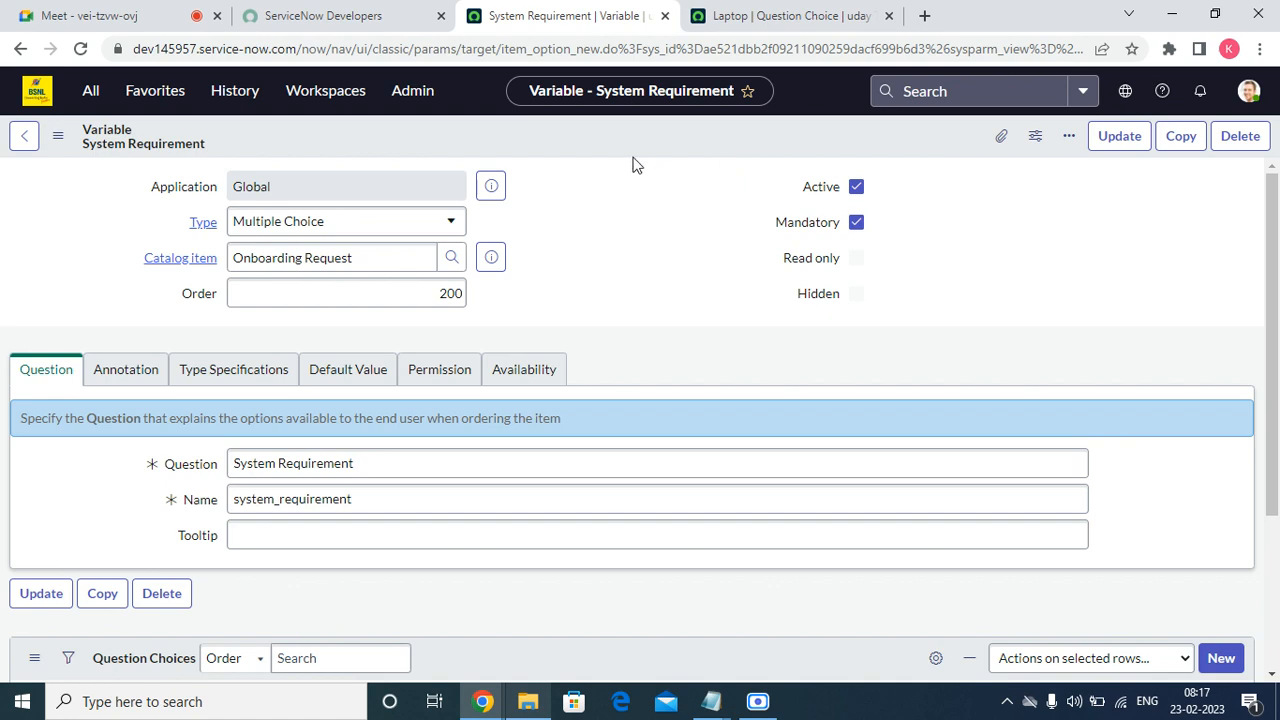
Fill a new choice row with text Desktop and value Desktop.
{"action": "right_click", "coordinate": [491, 257]}
{"action": "left_click", "coordinate": [541, 568]}
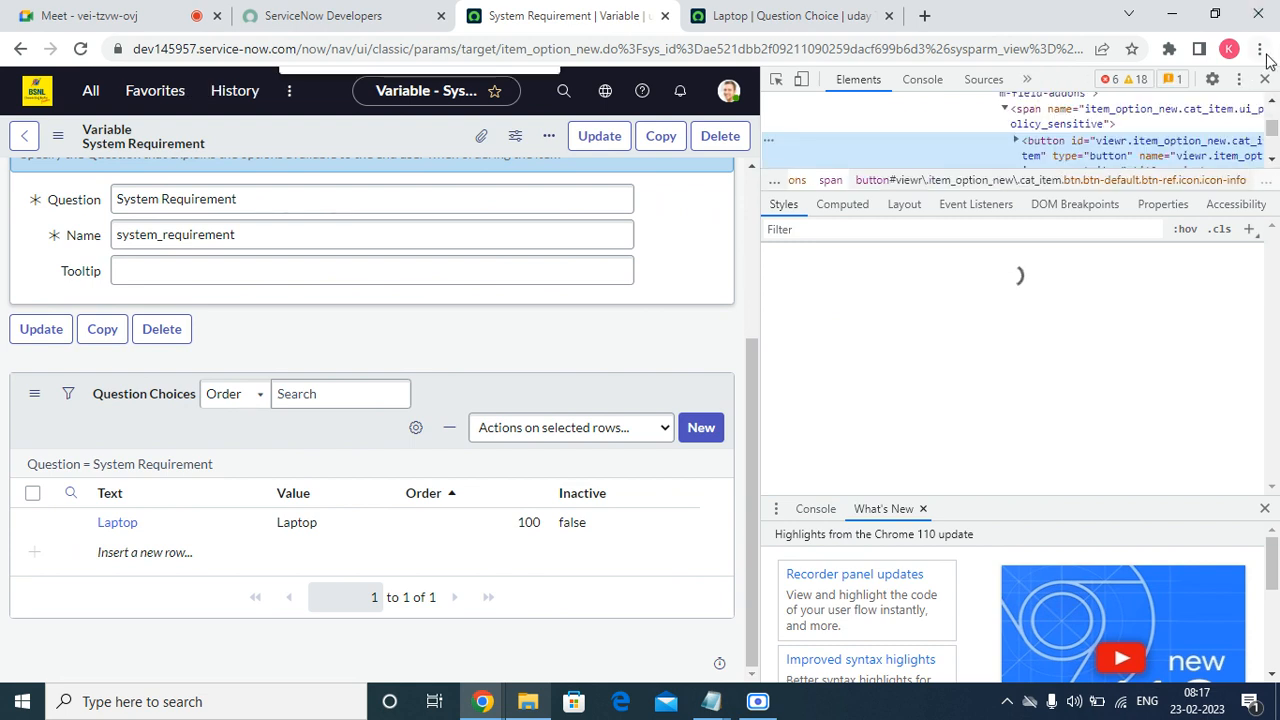
{"action": "left_click", "coordinate": [1265, 79]}
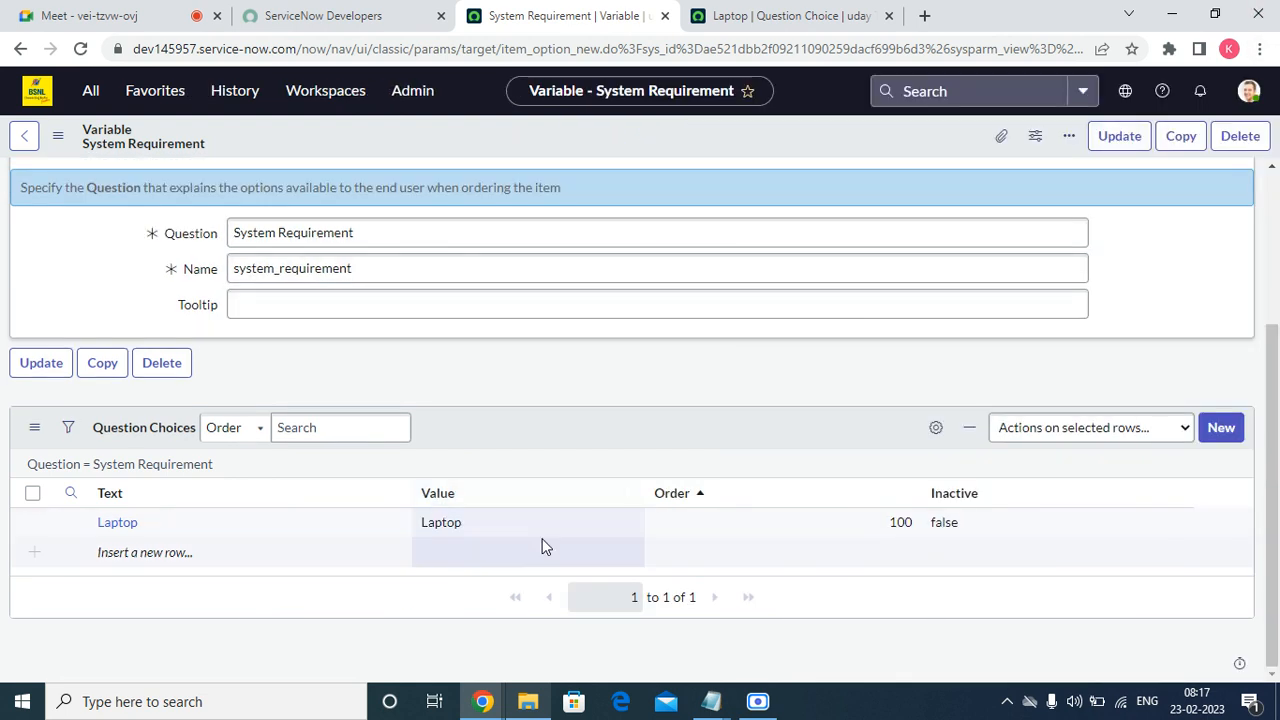
{"action": "double_click", "coordinate": [447, 550]}
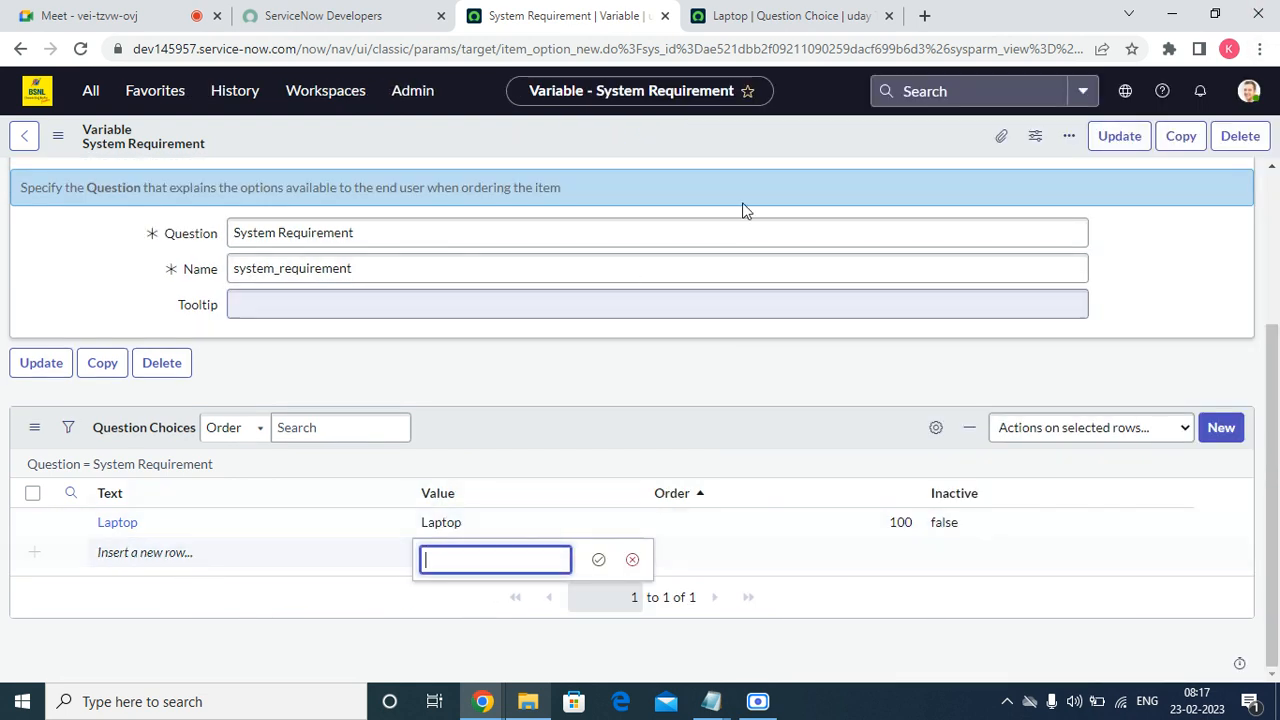
{"action": "double_click", "coordinate": [134, 552]}
{"action": "type", "text": "De"}
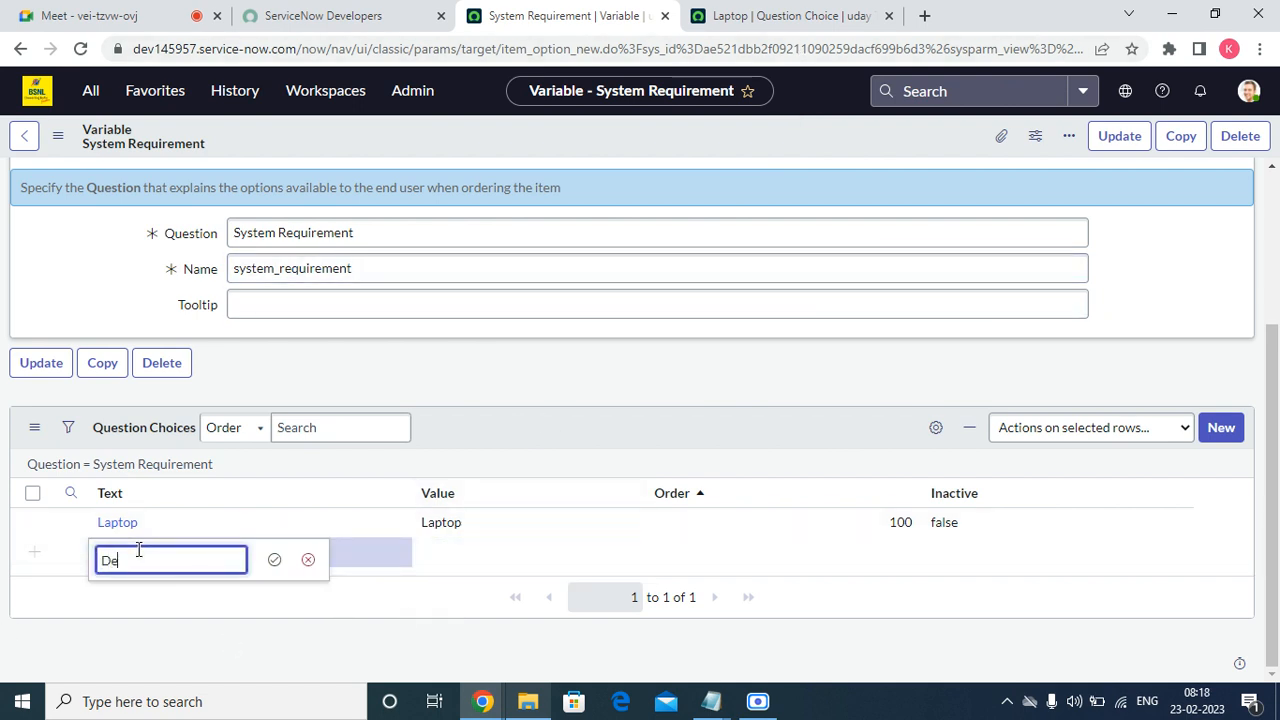
{"action": "type", "text": "skt"}
{"action": "key", "text": "Tab"}
{"action": "type", "text": "Desktop"}
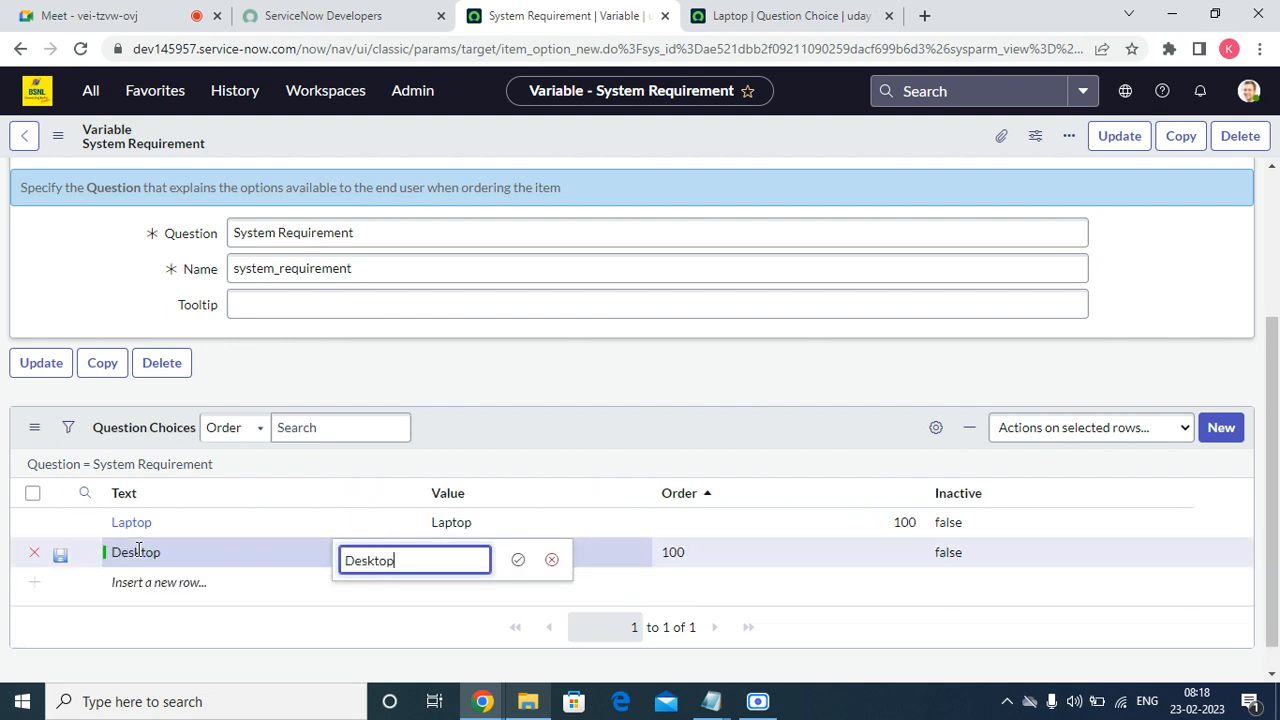
{"action": "key", "text": "Tab"}
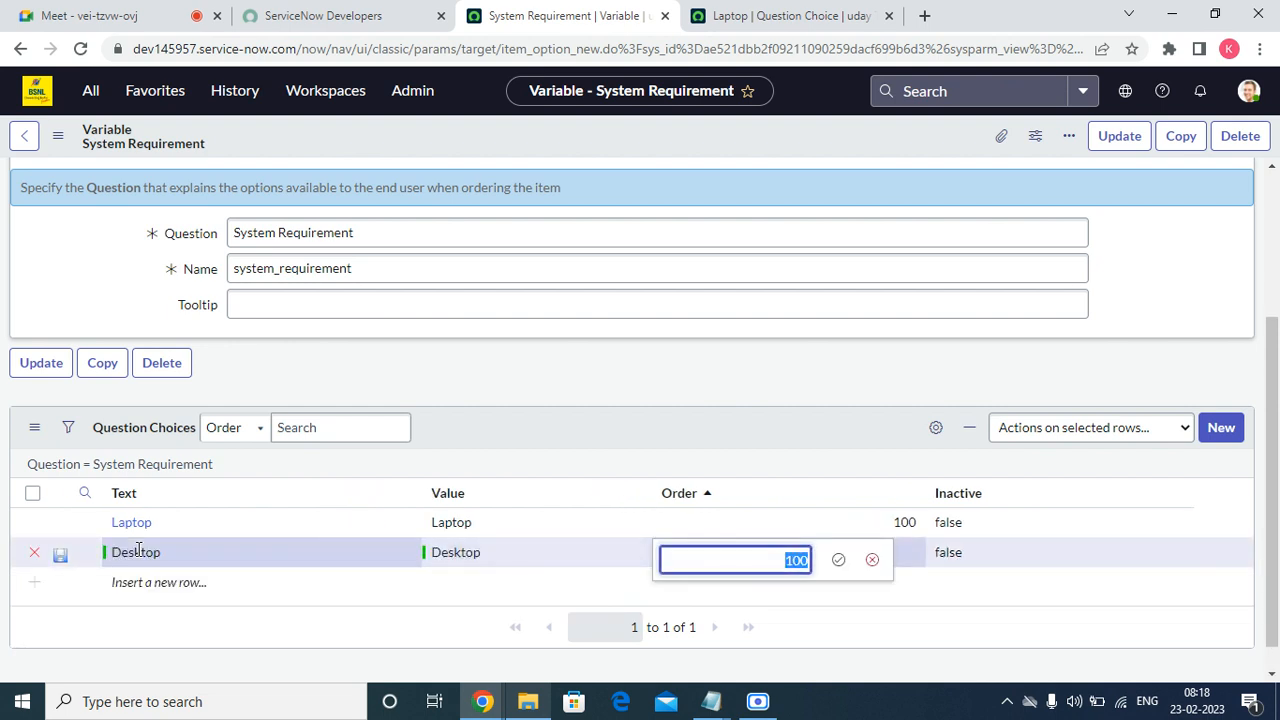
Set the Desktop row's order to 200 and save the System Requirement variable.
{"action": "key", "text": "BackSpace"}
{"action": "type", "text": "200"}
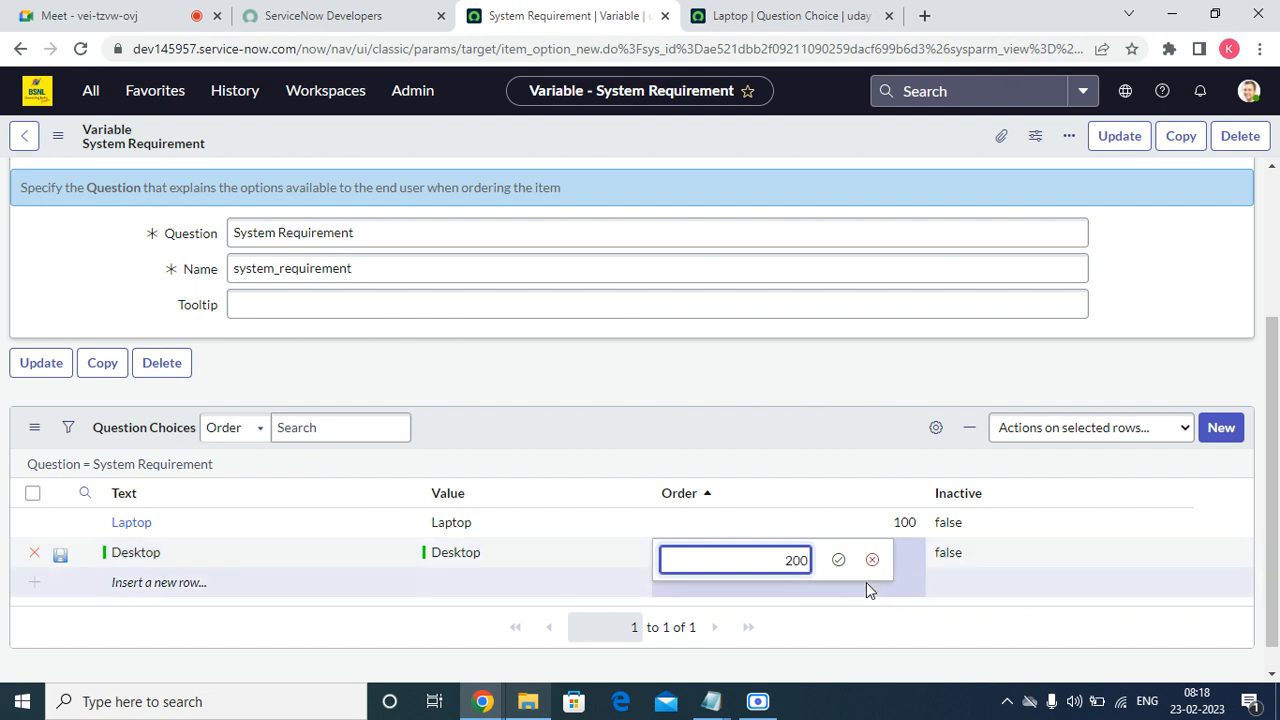
{"action": "left_click", "coordinate": [838, 560]}
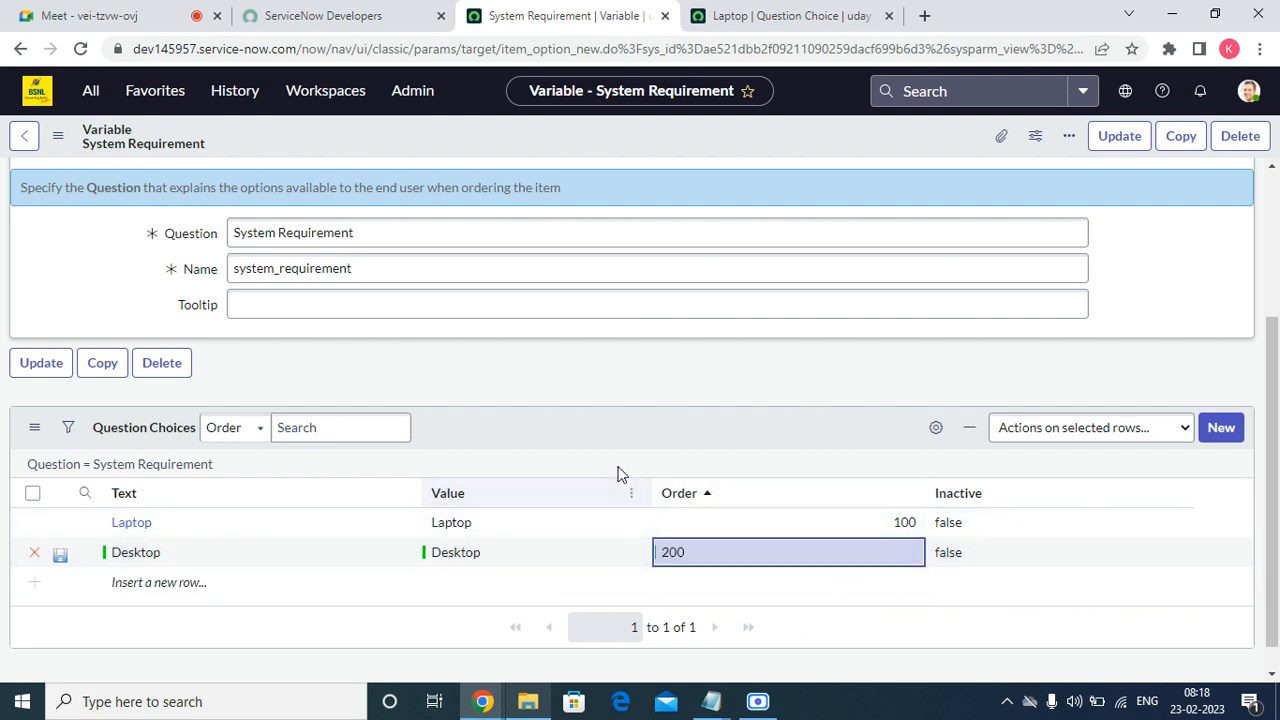
{"action": "right_click", "coordinate": [696, 119]}
{"action": "left_click", "coordinate": [745, 134]}
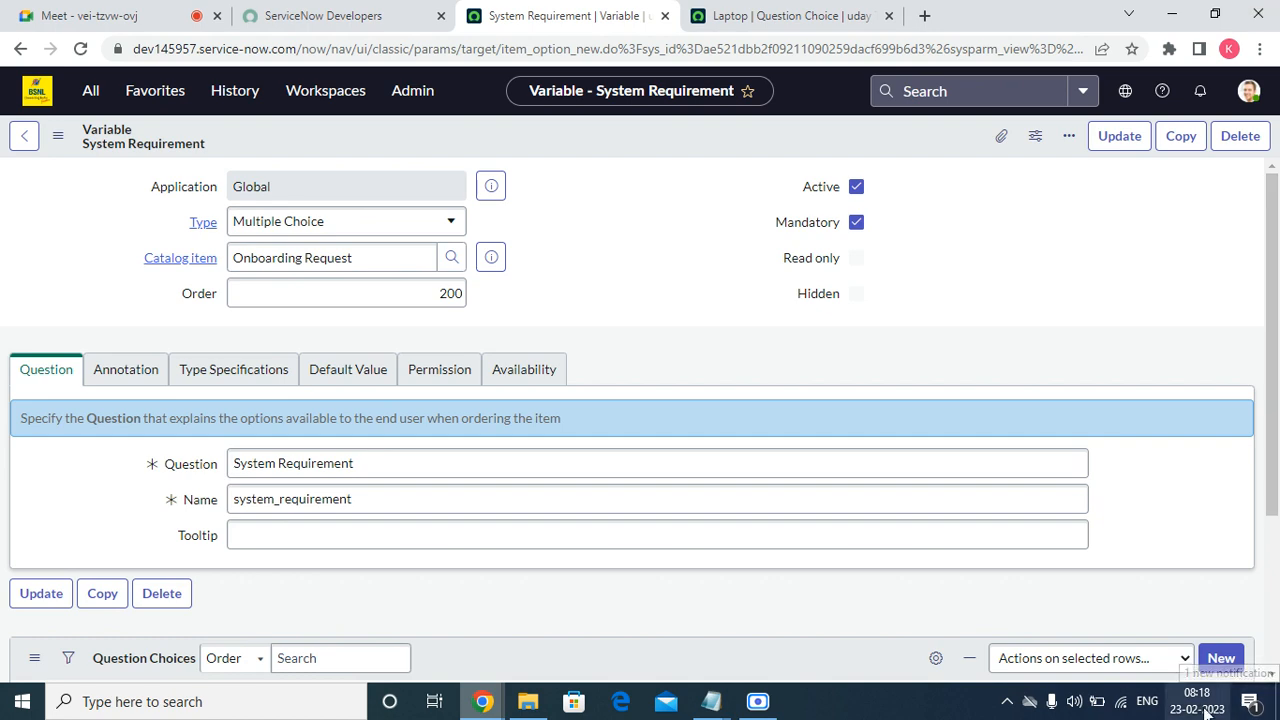
Create and submit a question choice with text Desktop, value 'desktop' and order 200.
{"action": "scroll", "coordinate": [1037, 210], "scroll_direction": "down", "scroll_amount": 3}
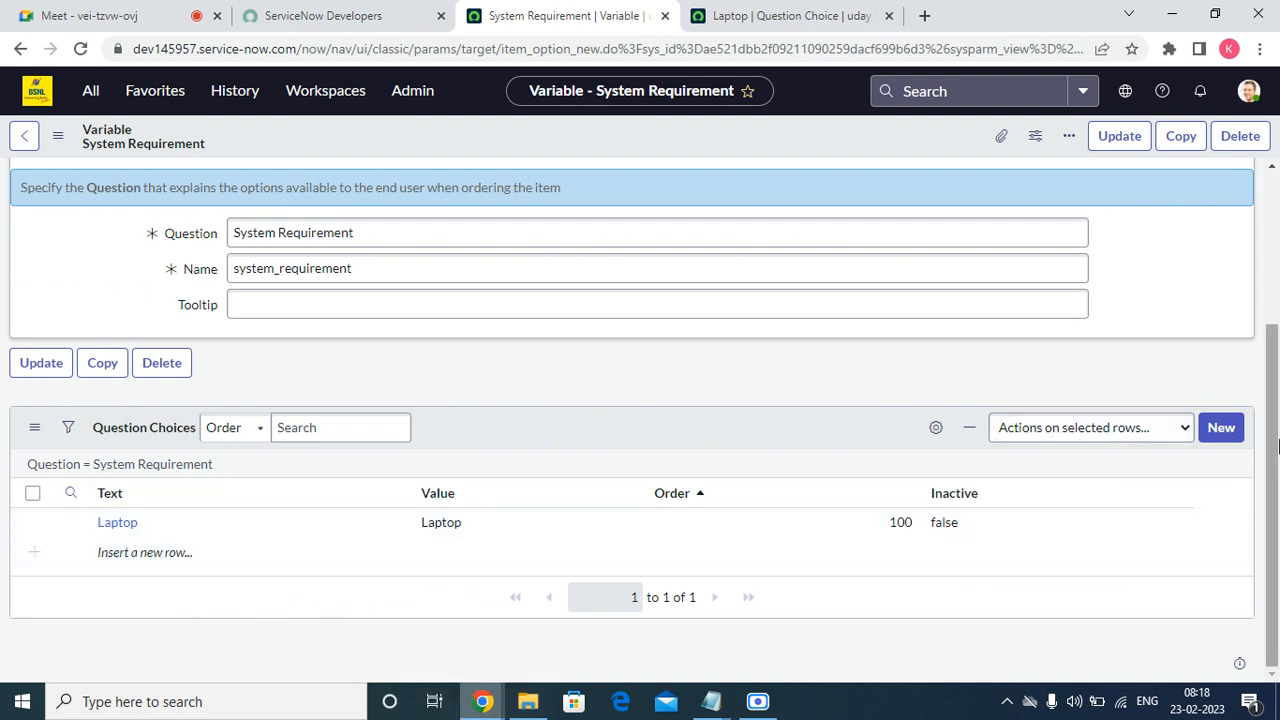
{"action": "left_click", "coordinate": [1226, 429]}
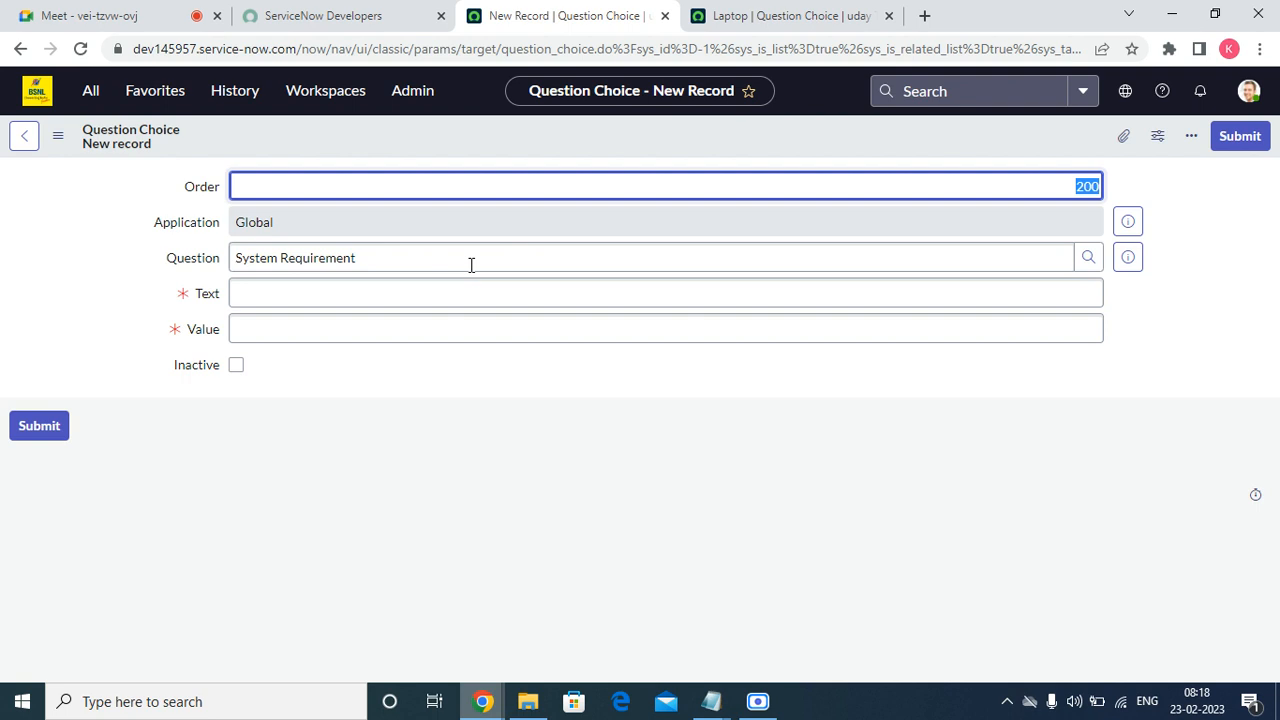
{"action": "left_click", "coordinate": [351, 285]}
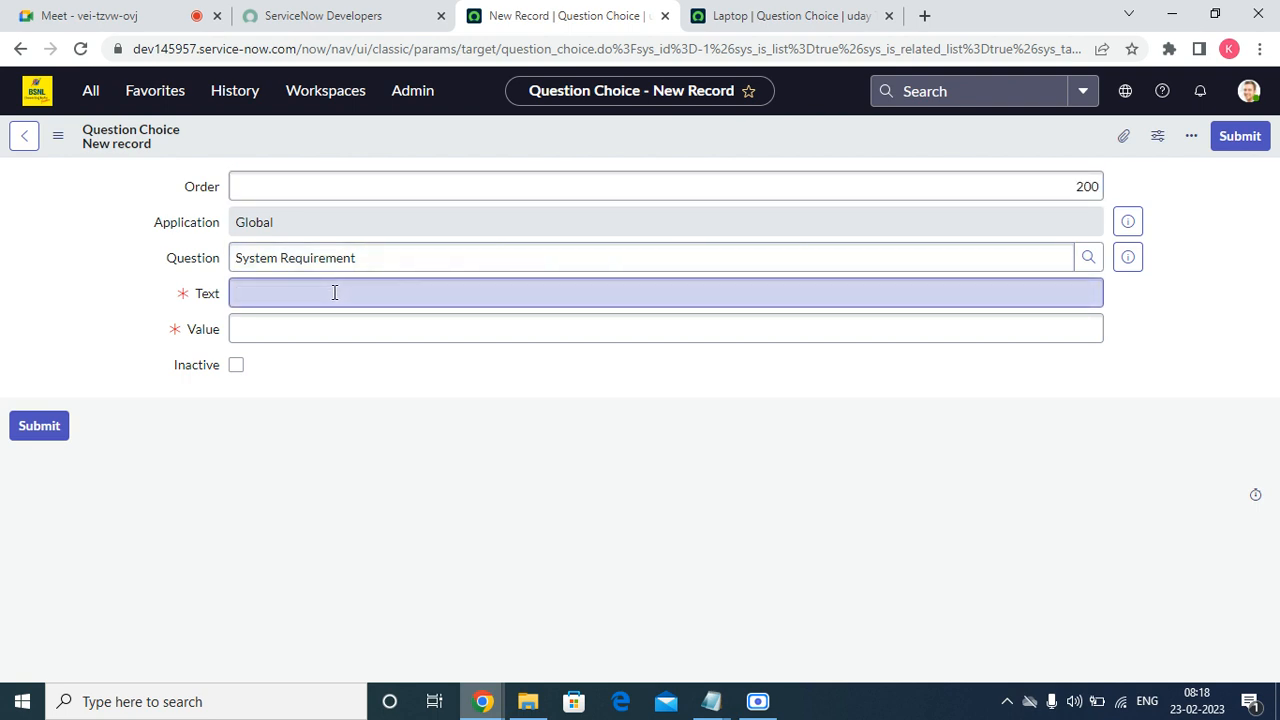
{"action": "left_click", "coordinate": [334, 291]}
{"action": "type", "text": "D"}
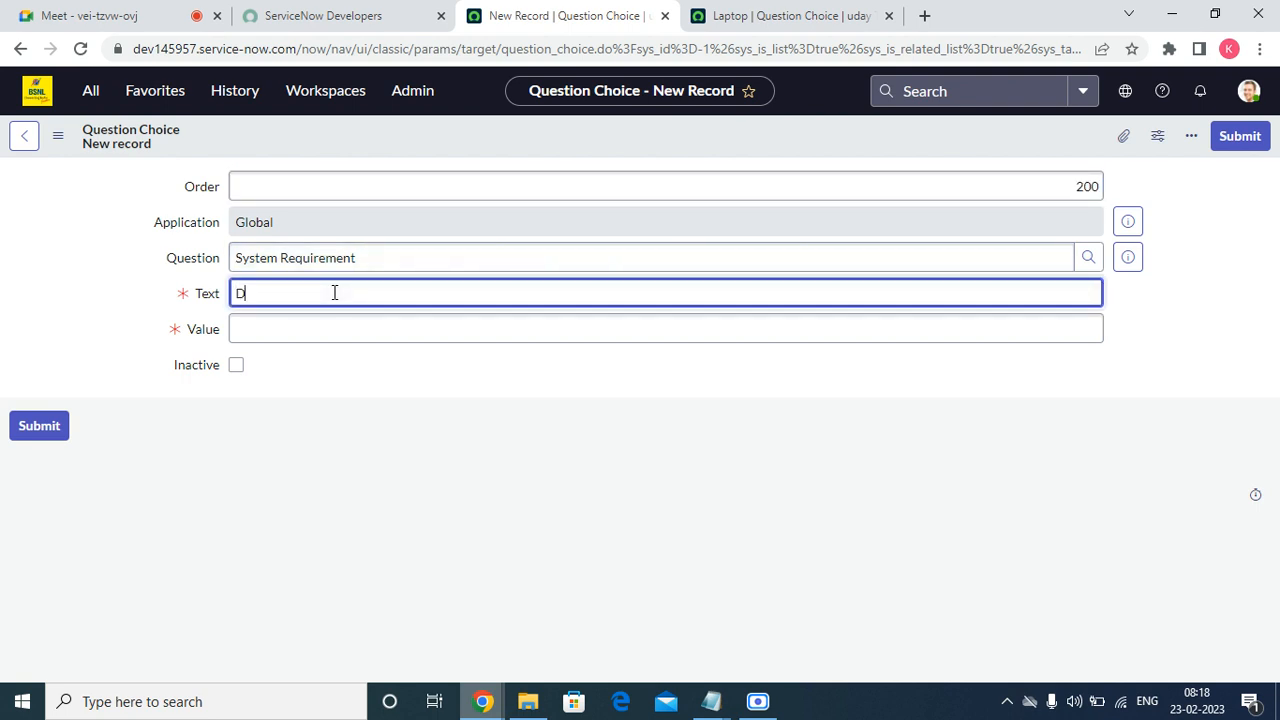
{"action": "type", "text": "esktop"}
{"action": "key", "text": "Tab"}
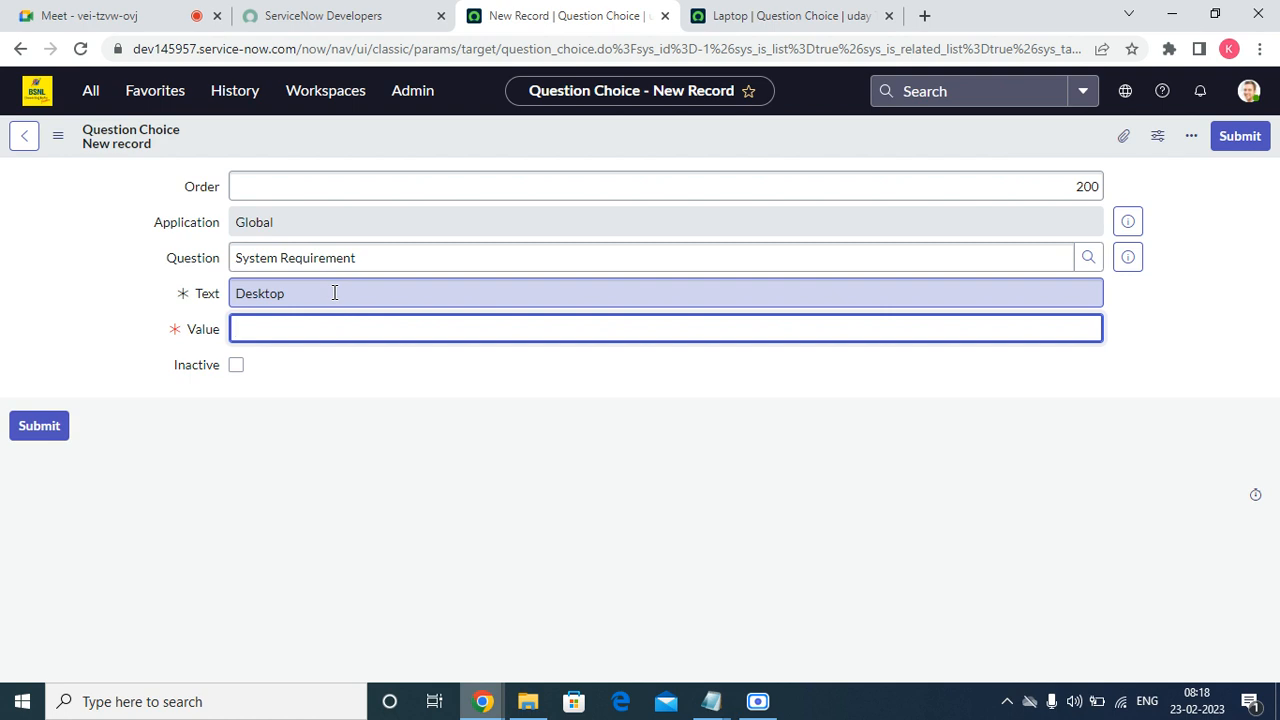
{"action": "type", "text": "desktop"}
{"action": "left_click", "coordinate": [1236, 140]}
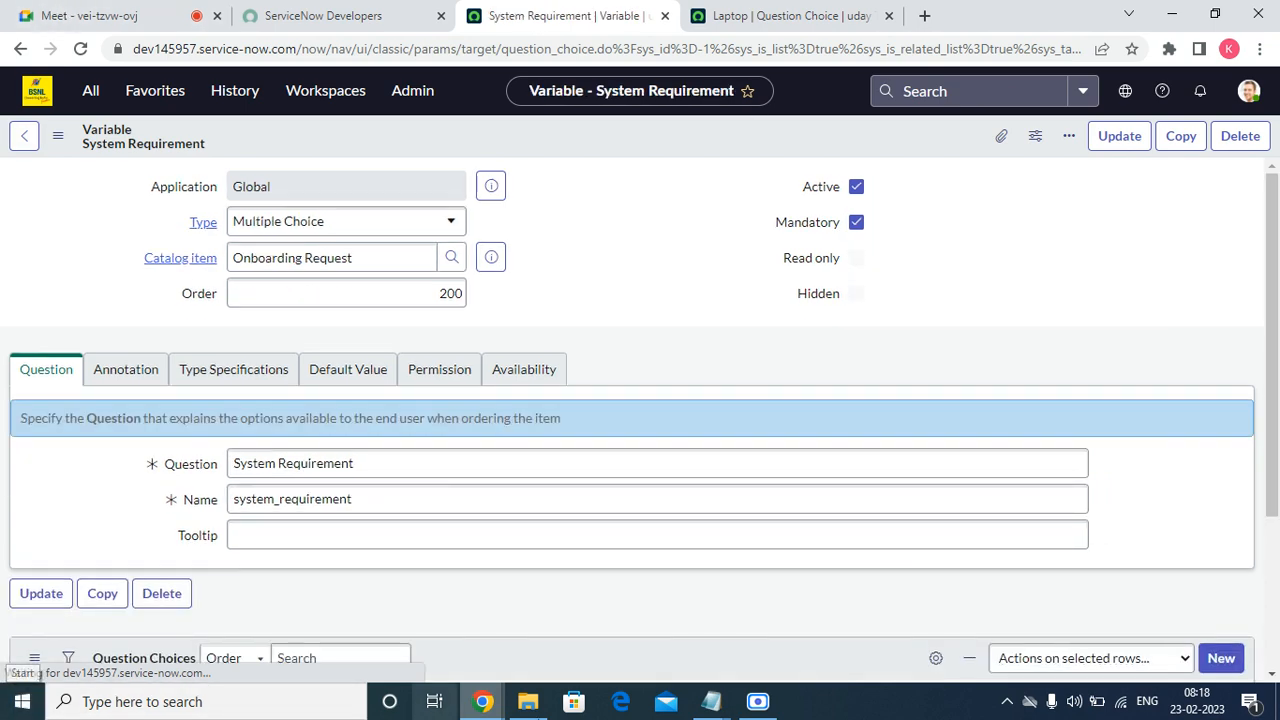
{"action": "scroll", "coordinate": [774, 285], "scroll_direction": "down", "scroll_amount": 2}
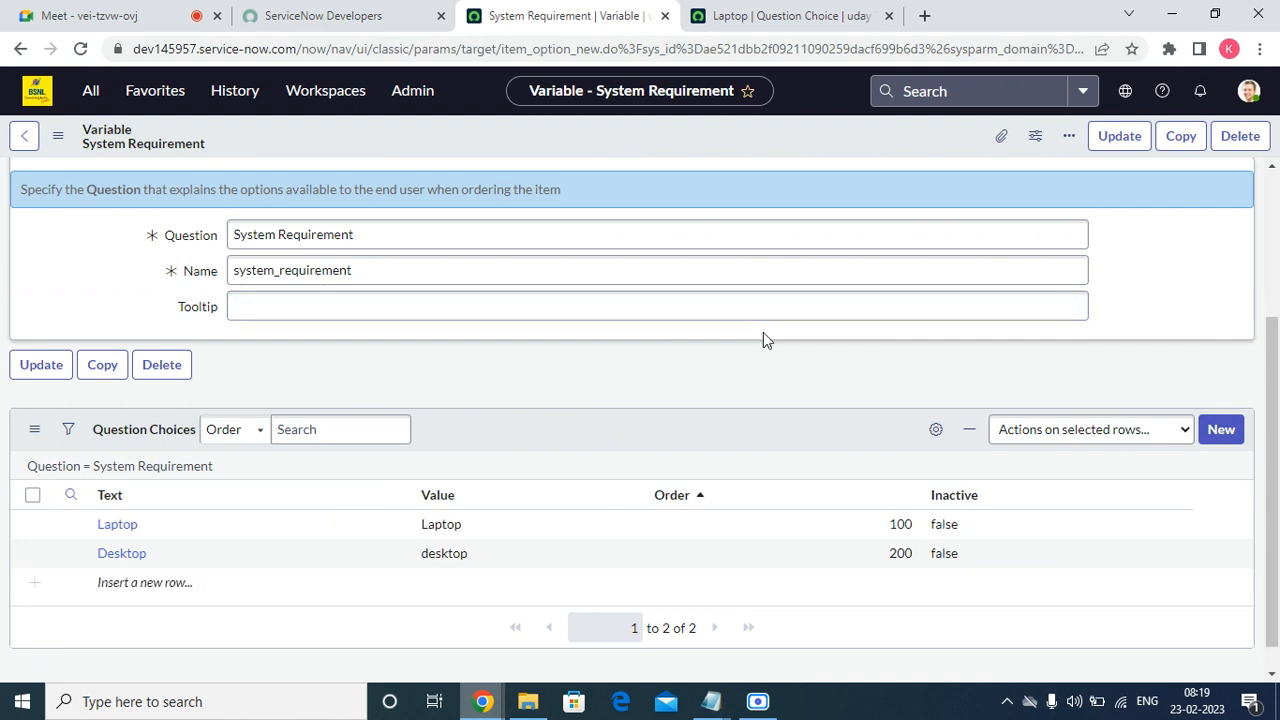
{"action": "scroll", "coordinate": [500, 495], "scroll_direction": "up", "scroll_amount": 2}
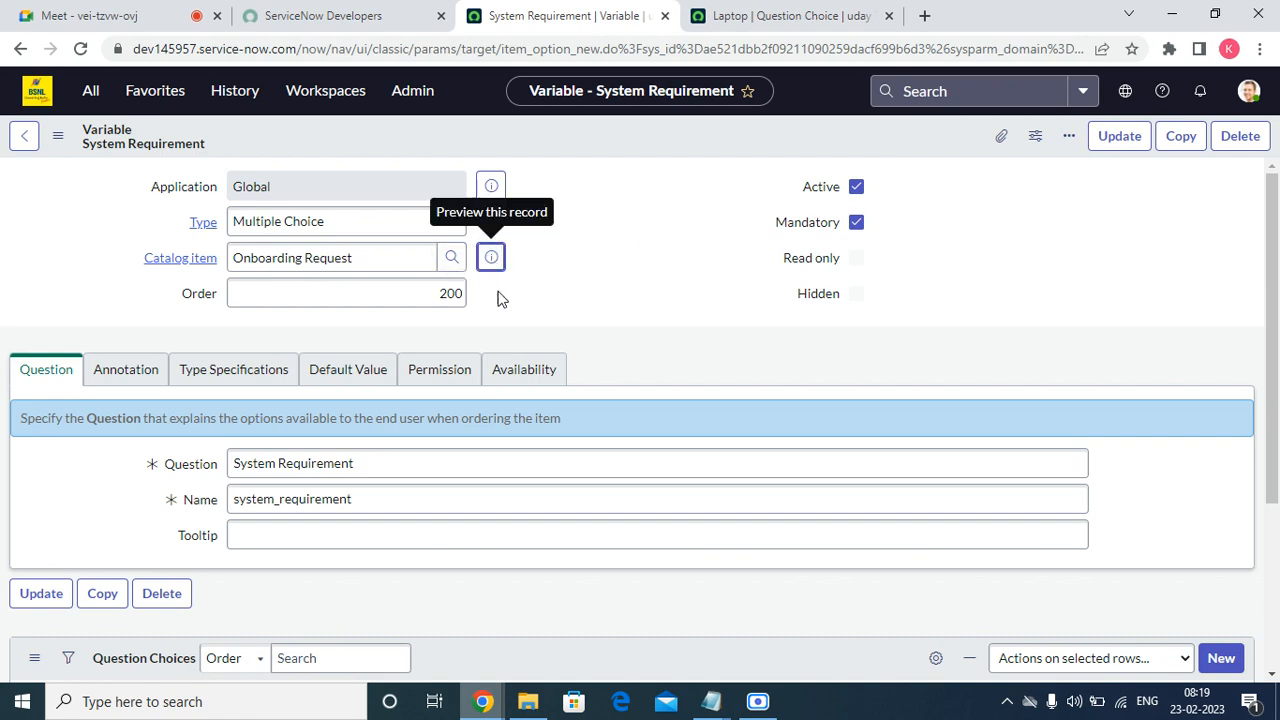
Open the full Onboarding Request order guide record and start a new variable from its Variables list.
{"action": "left_click", "coordinate": [490, 258]}
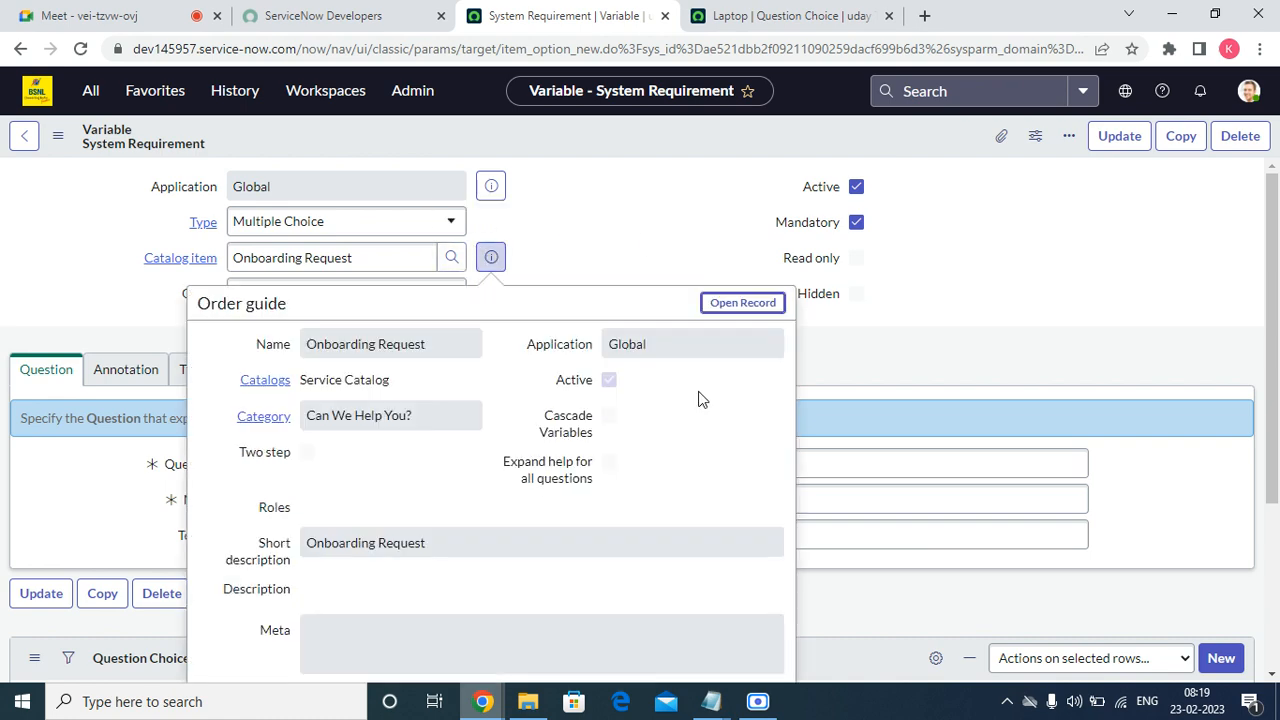
{"action": "left_click", "coordinate": [748, 306]}
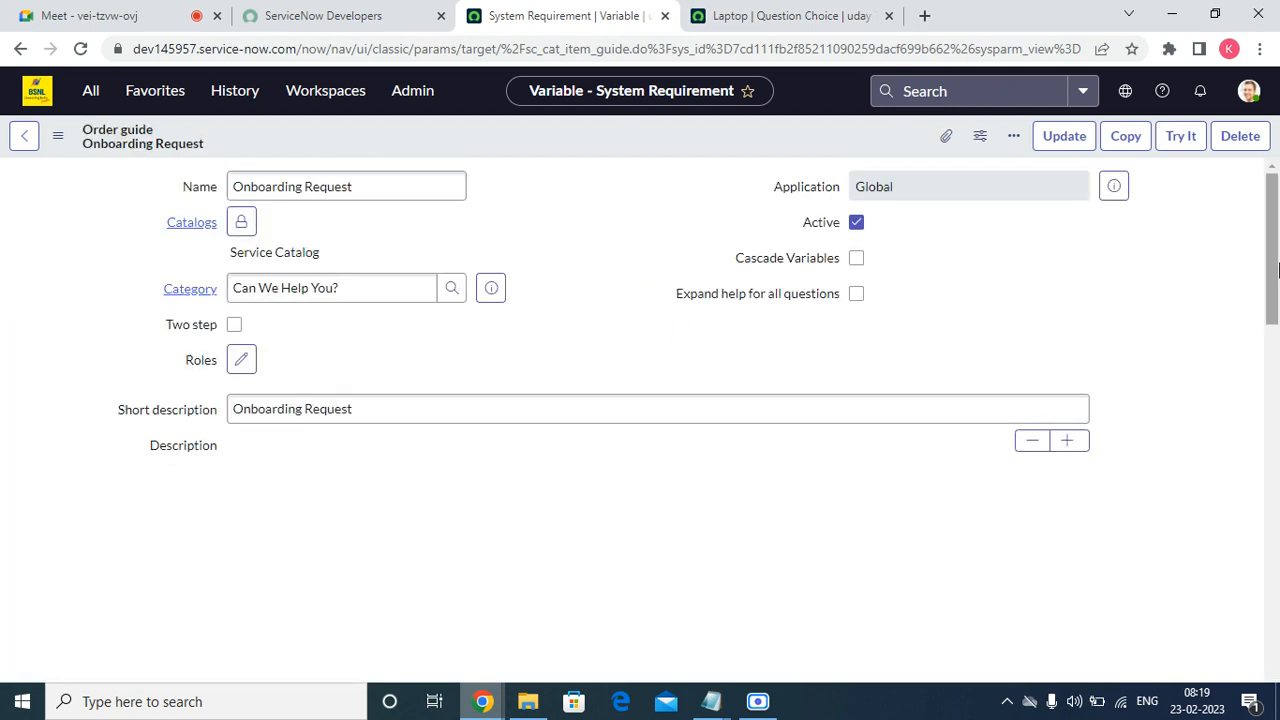
{"action": "scroll", "coordinate": [371, 380], "scroll_direction": "down", "scroll_amount": 10}
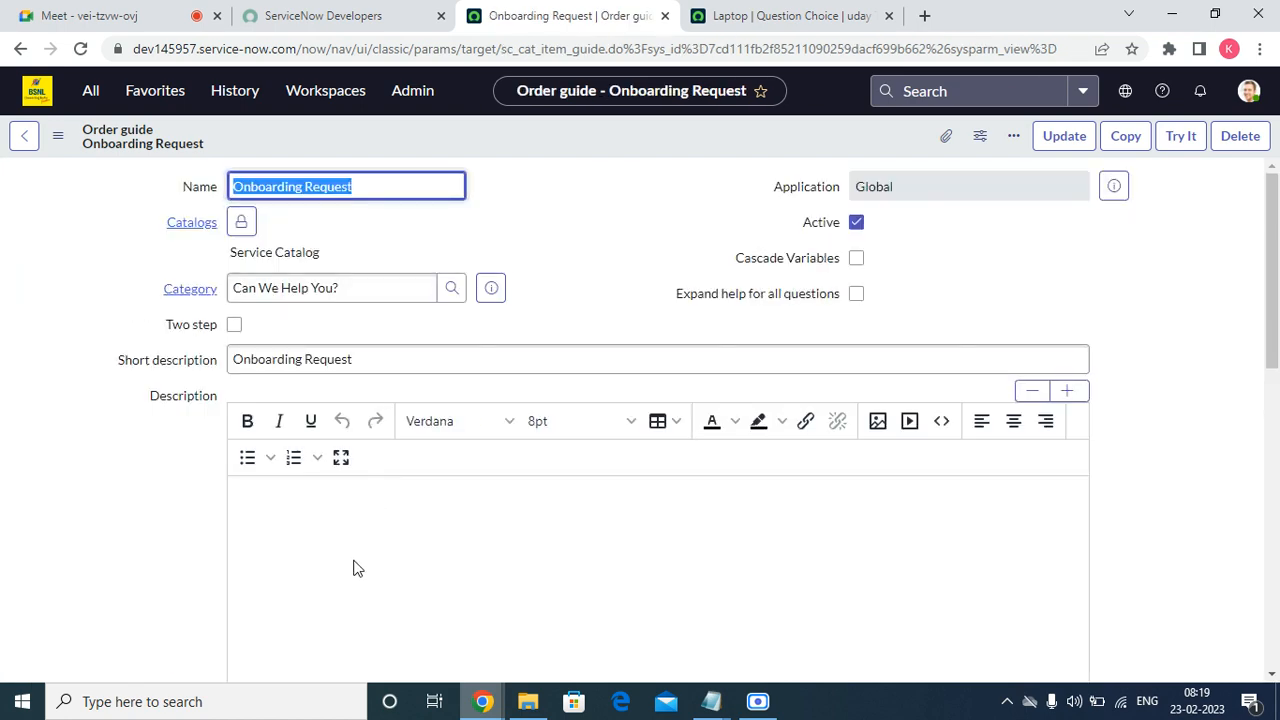
{"action": "scroll", "coordinate": [354, 565], "scroll_direction": "down", "scroll_amount": 6}
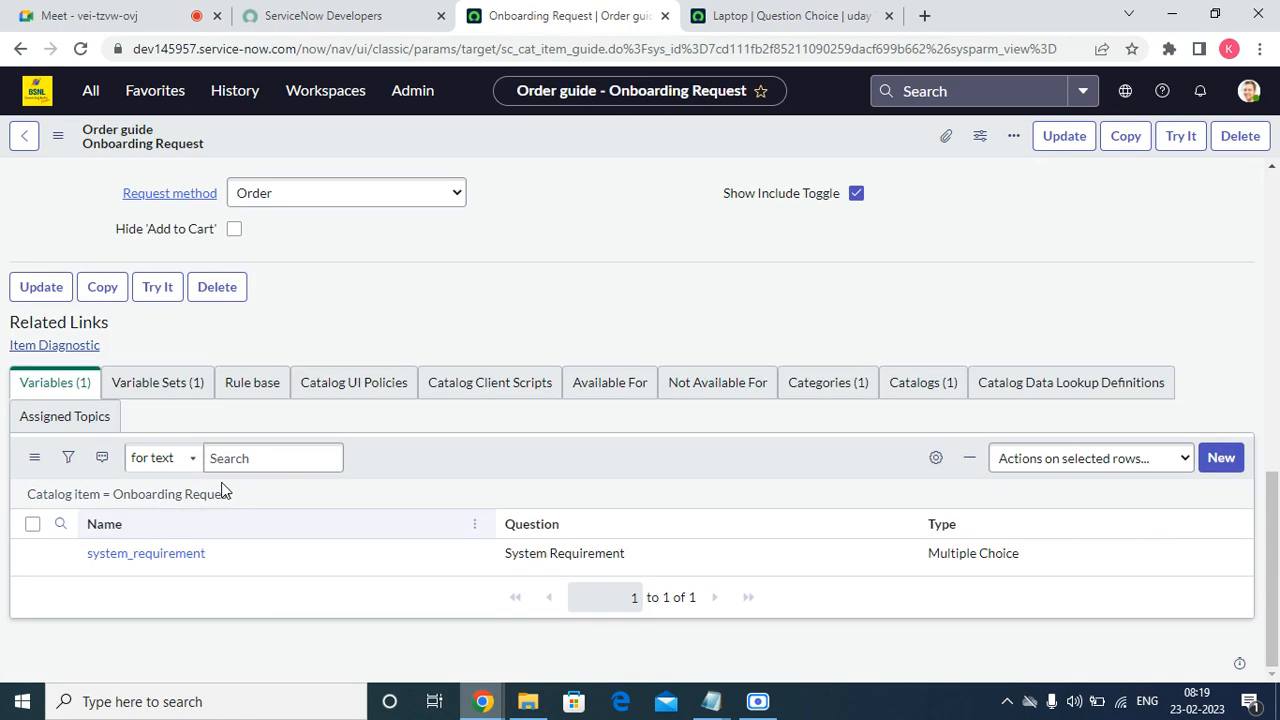
{"action": "left_click", "coordinate": [1224, 457]}
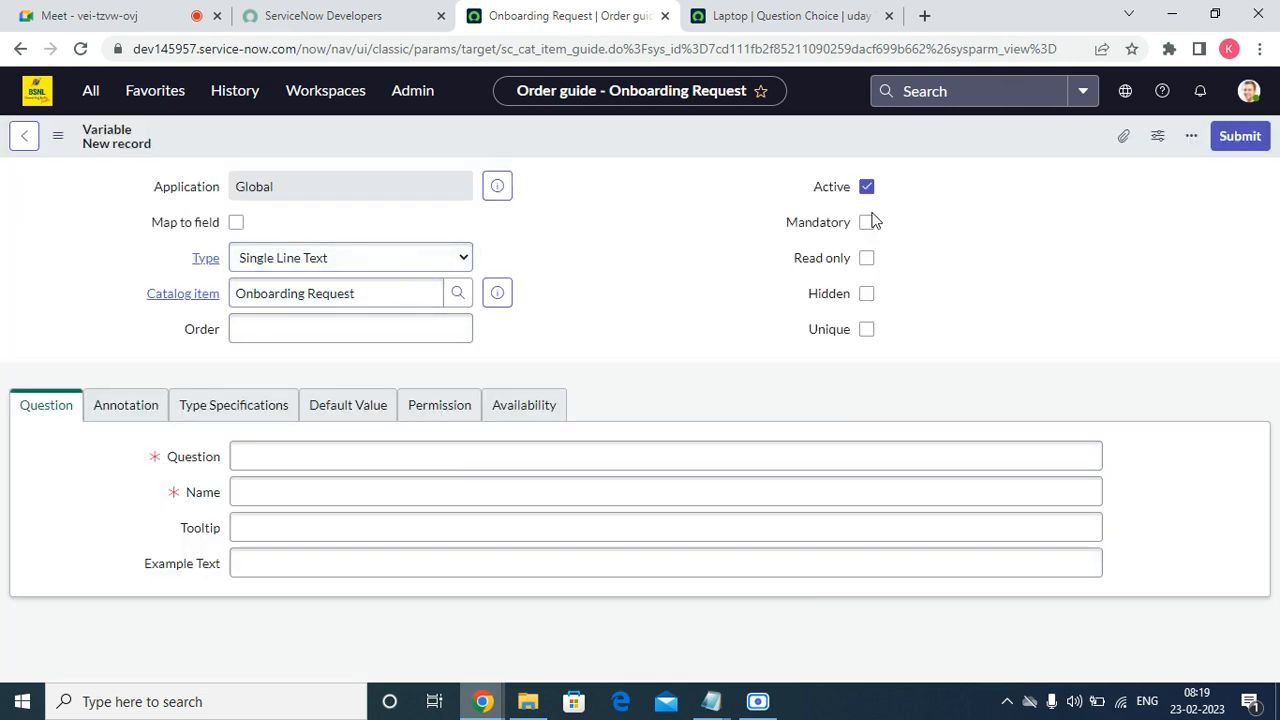
Mark the new variable mandatory and browse the type list without choosing a type.
{"action": "left_click", "coordinate": [866, 222]}
{"action": "left_click", "coordinate": [313, 221]}
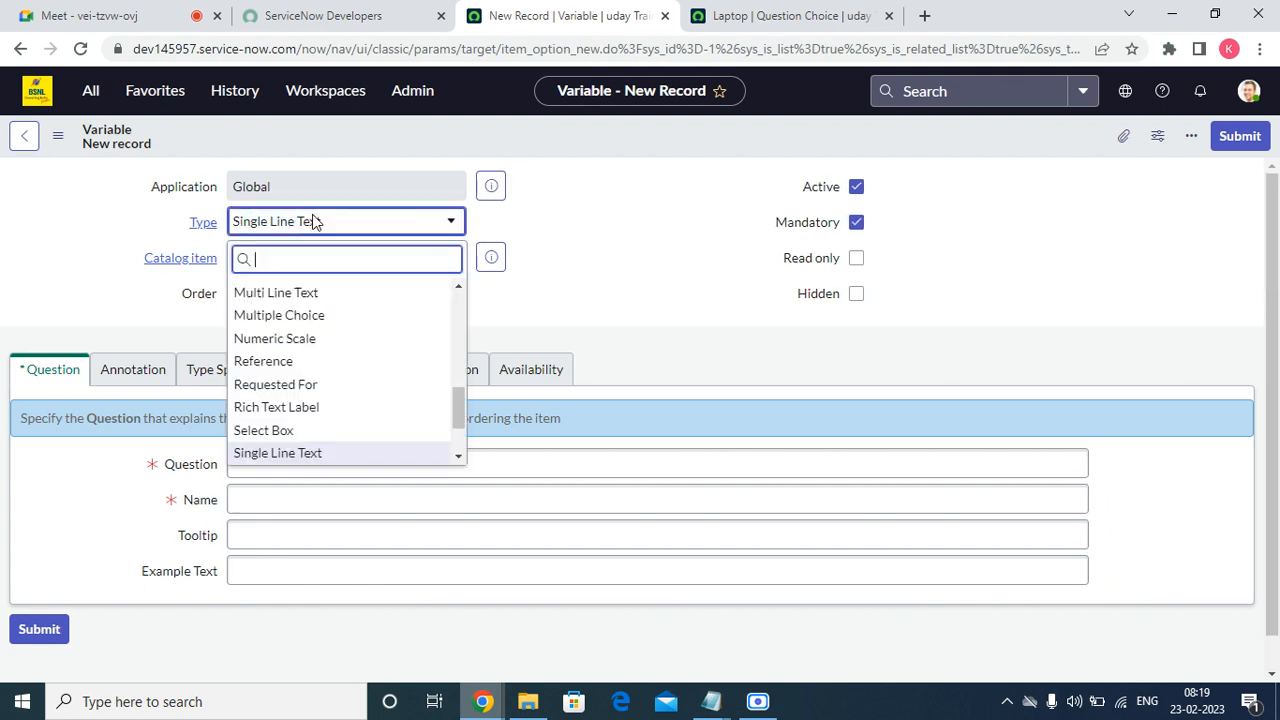
{"action": "scroll", "coordinate": [357, 417], "scroll_direction": "up", "scroll_amount": 4}
{"action": "scroll", "coordinate": [353, 420], "scroll_direction": "down", "scroll_amount": 5}
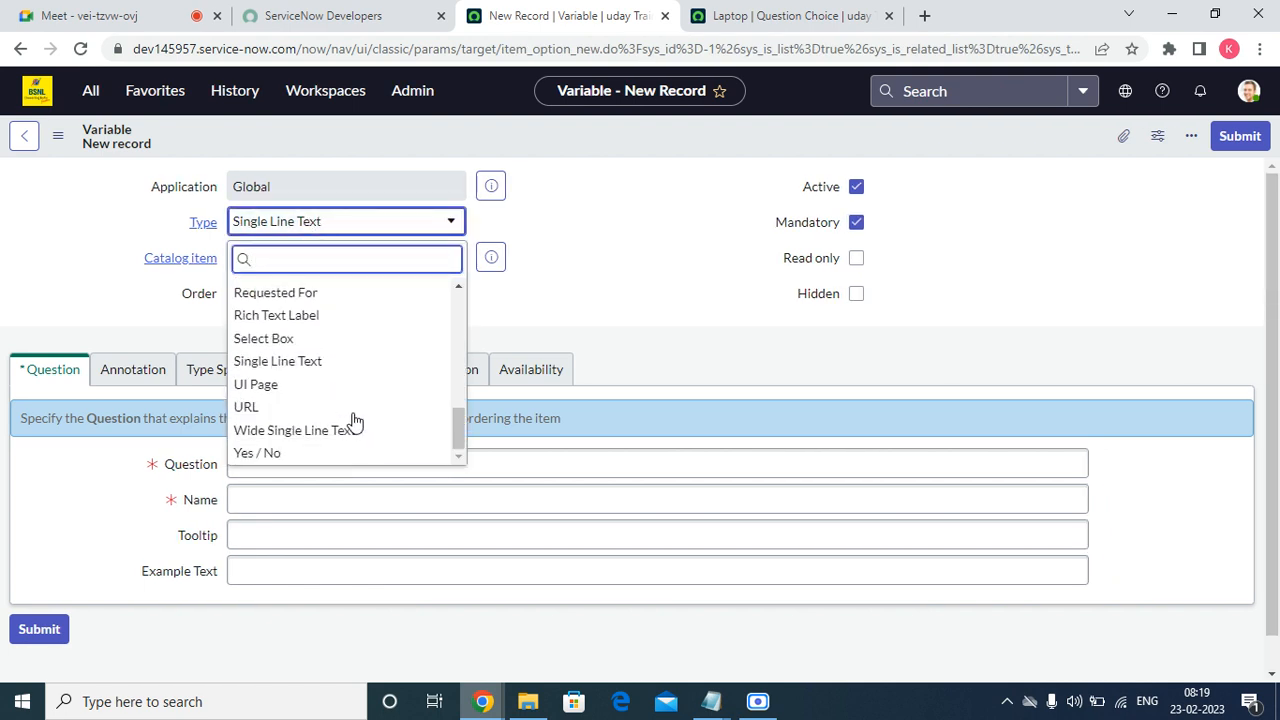
{"action": "type", "text": "mu"}
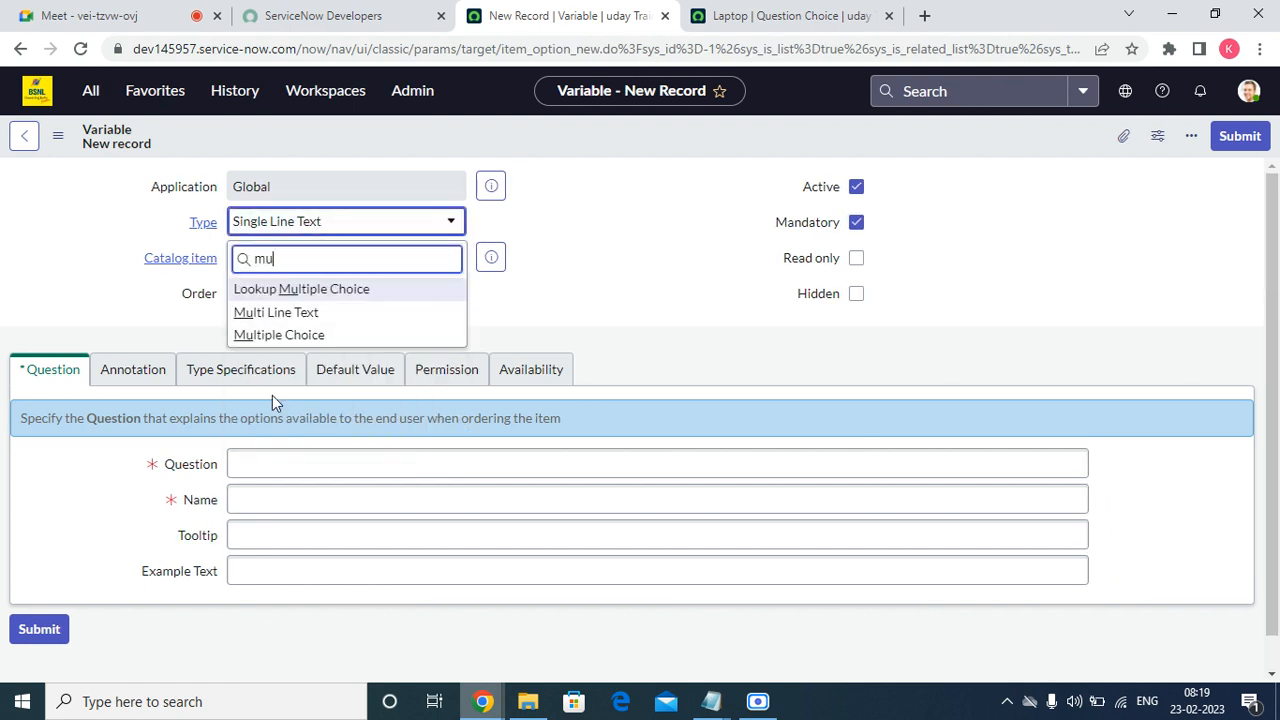
{"action": "left_click", "coordinate": [306, 358]}
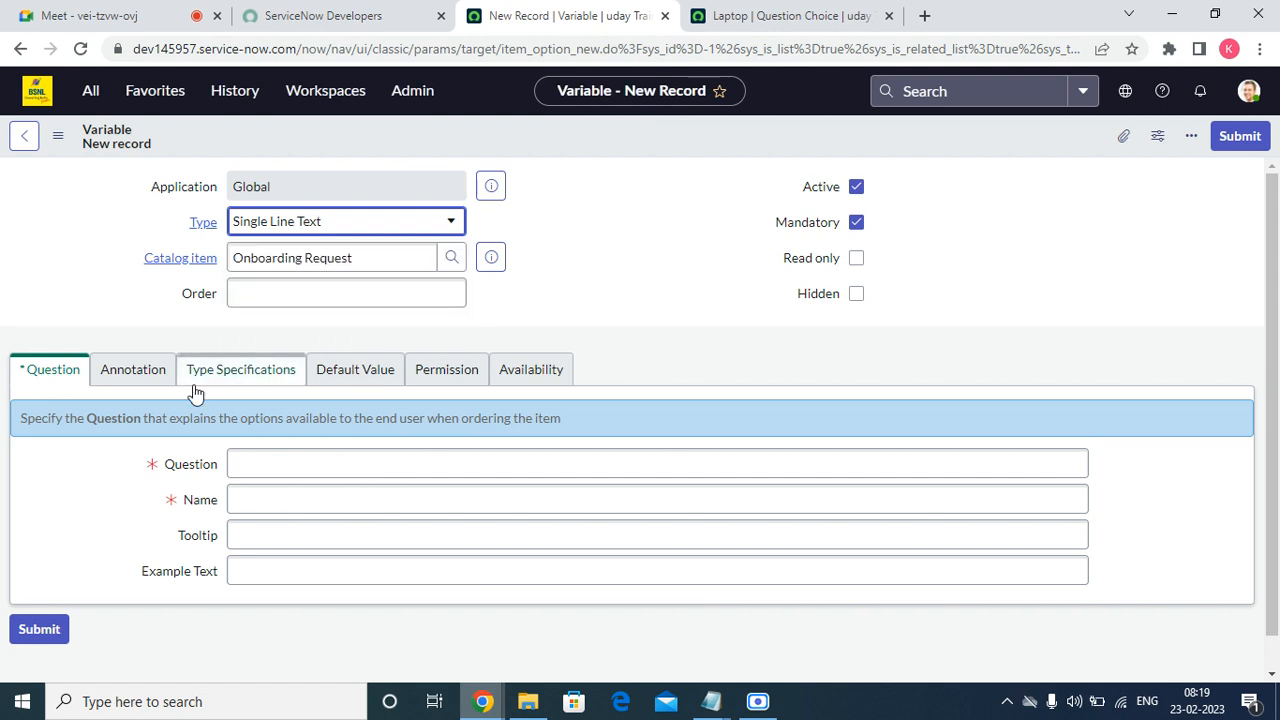
Enter the question 'Do you want head phones?' so the name fills as do_you_want_head_phones.
{"action": "left_click", "coordinate": [277, 457]}
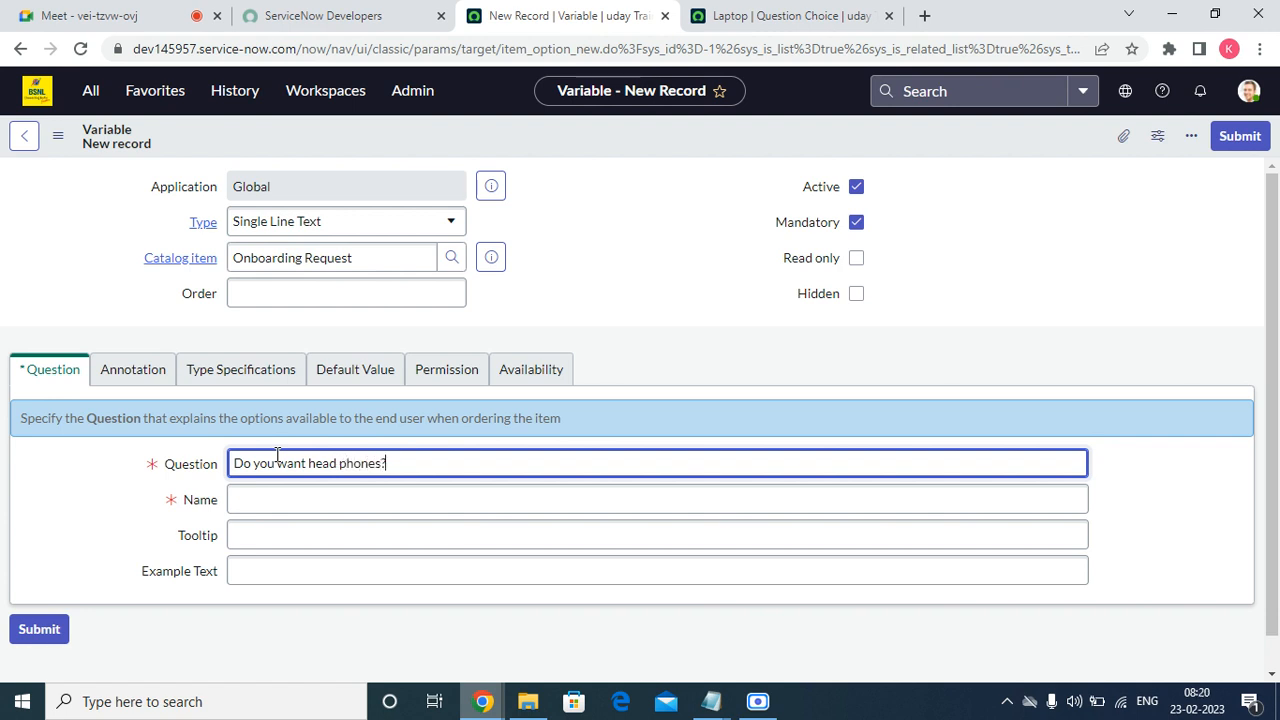
{"action": "left_click", "coordinate": [269, 492]}
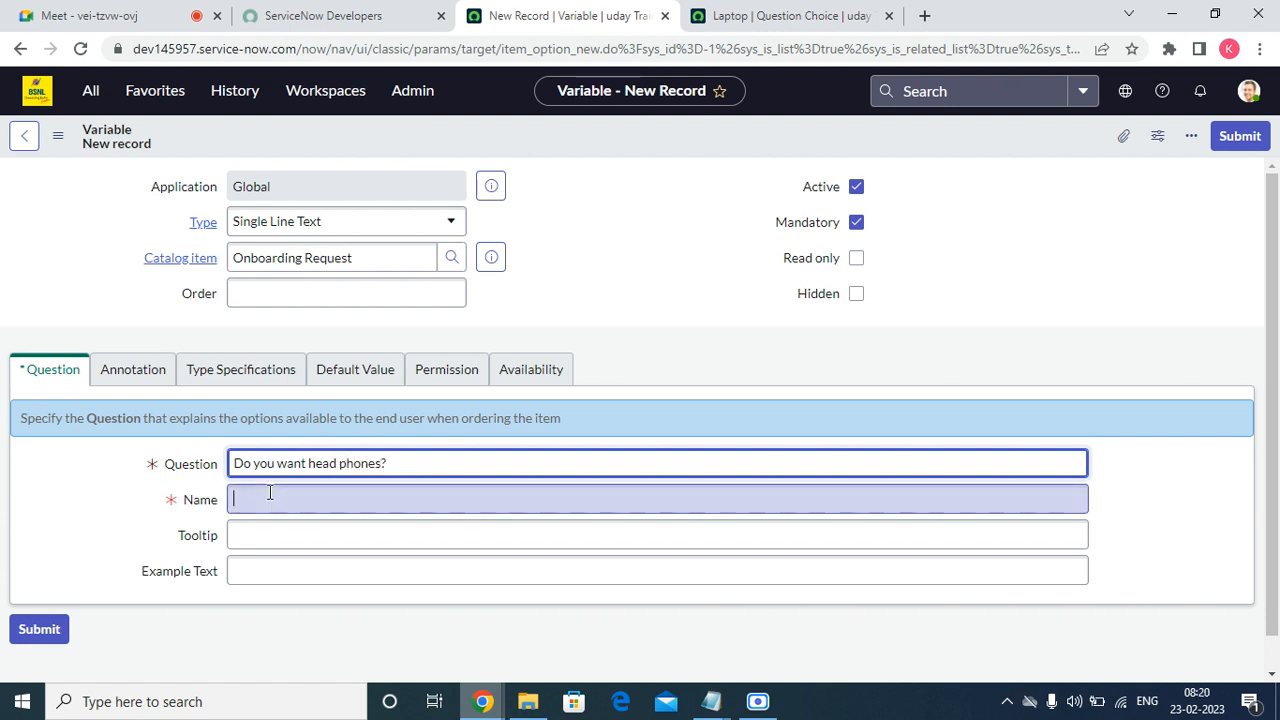
{"action": "left_click", "coordinate": [241, 534]}
{"action": "left_click", "coordinate": [126, 380]}
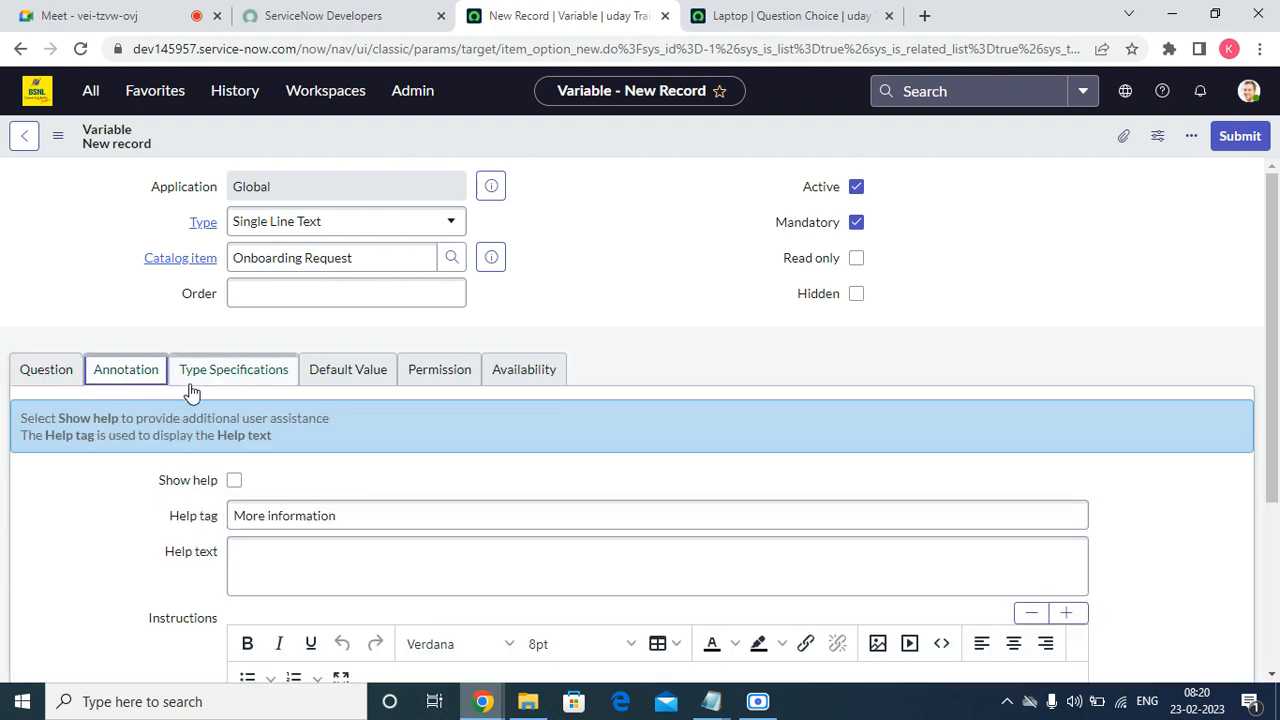
{"action": "left_click", "coordinate": [196, 383]}
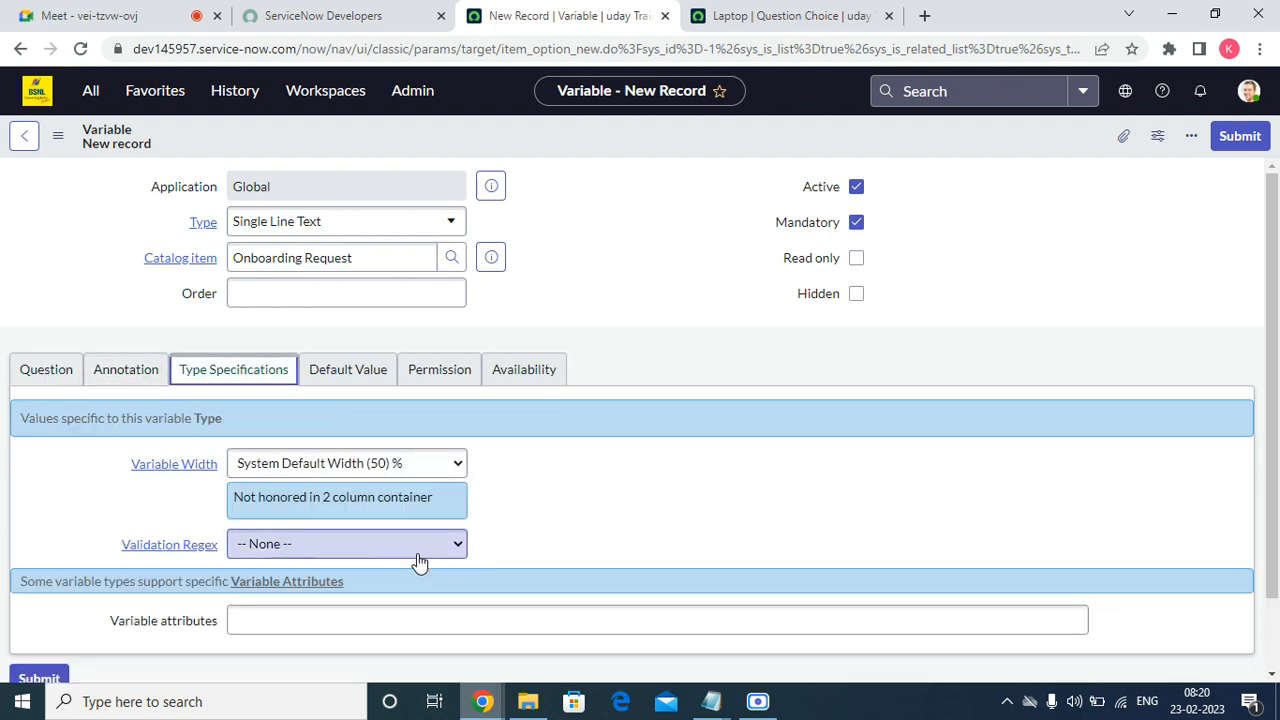
{"action": "scroll", "coordinate": [418, 562], "scroll_direction": "down", "scroll_amount": 2}
{"action": "left_click", "coordinate": [45, 370]}
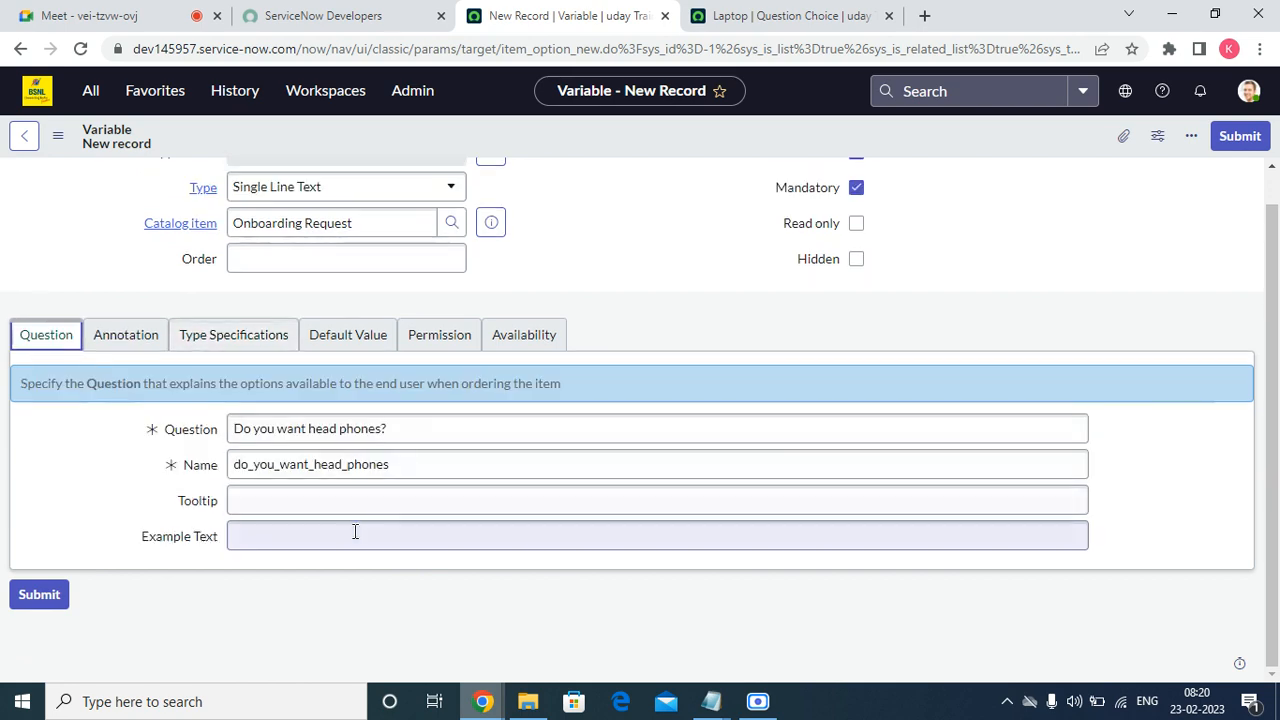
{"action": "scroll", "coordinate": [355, 532], "scroll_direction": "up", "scroll_amount": 1}
Make the headphones variable a Multiple Choice question with order 200.
{"action": "left_click", "coordinate": [386, 222]}
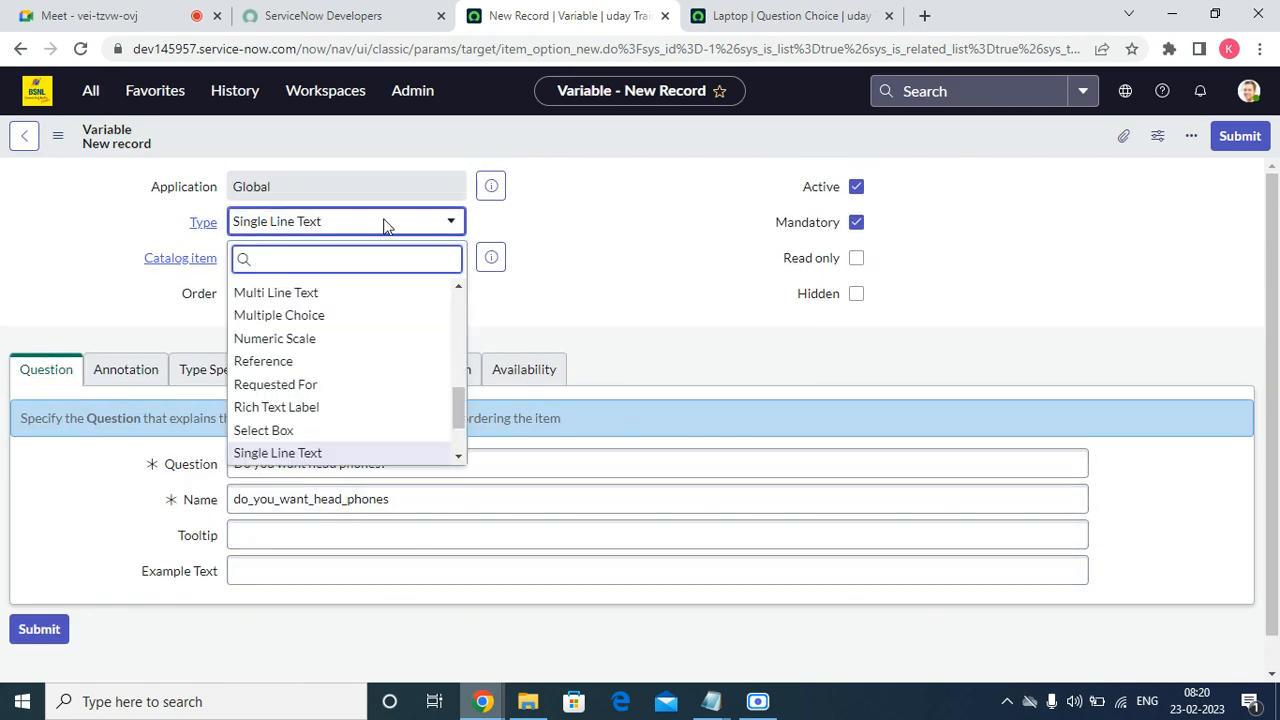
{"action": "type", "text": "mu"}
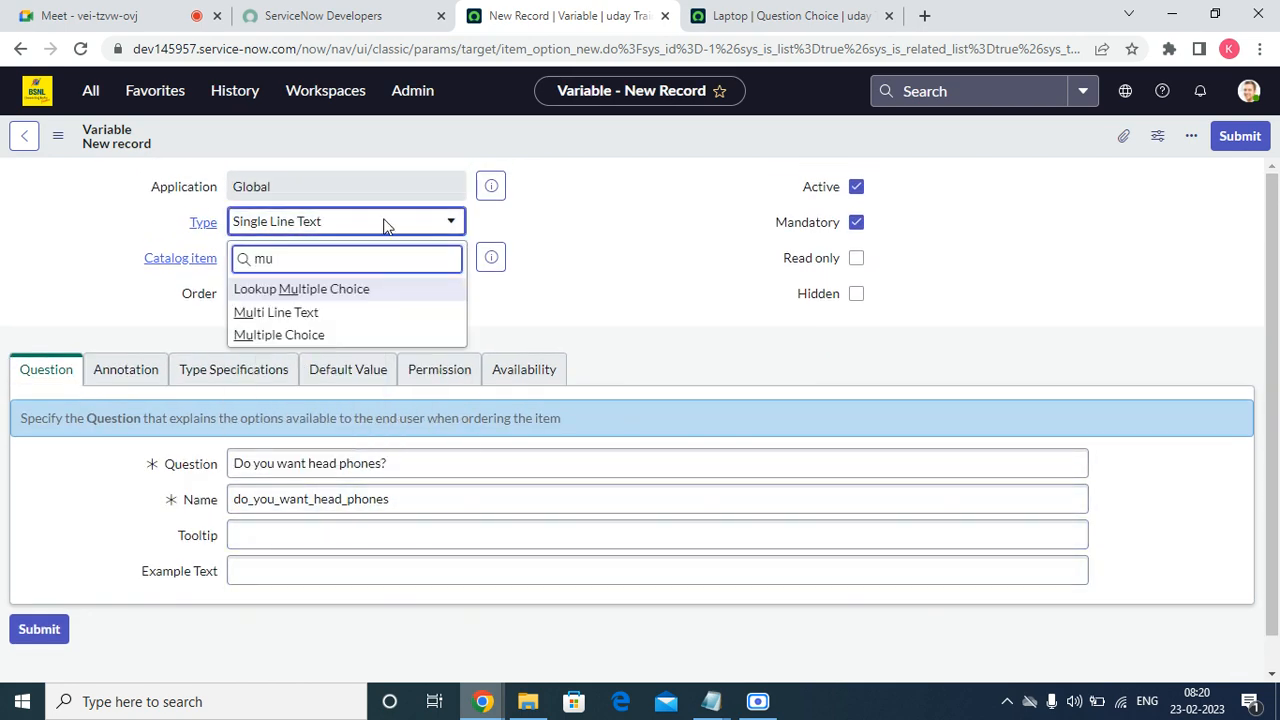
{"action": "left_click", "coordinate": [334, 337]}
{"action": "left_click", "coordinate": [351, 295]}
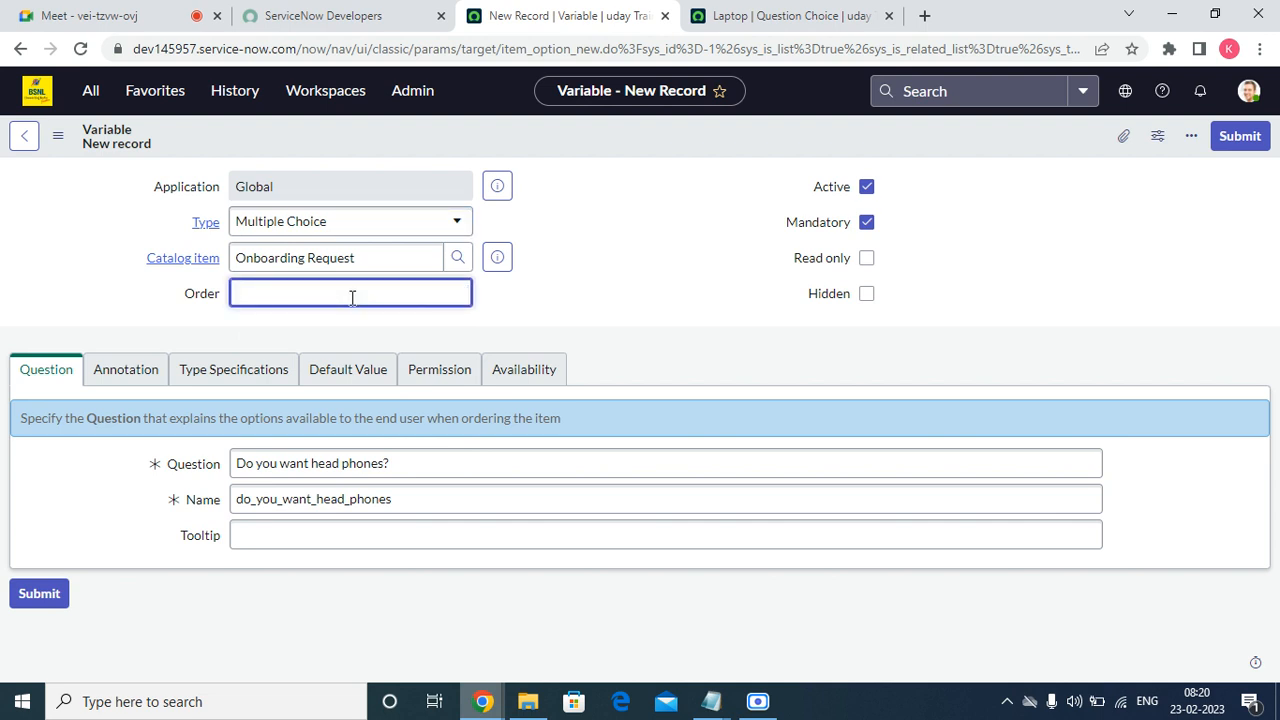
{"action": "left_click", "coordinate": [448, 418]}
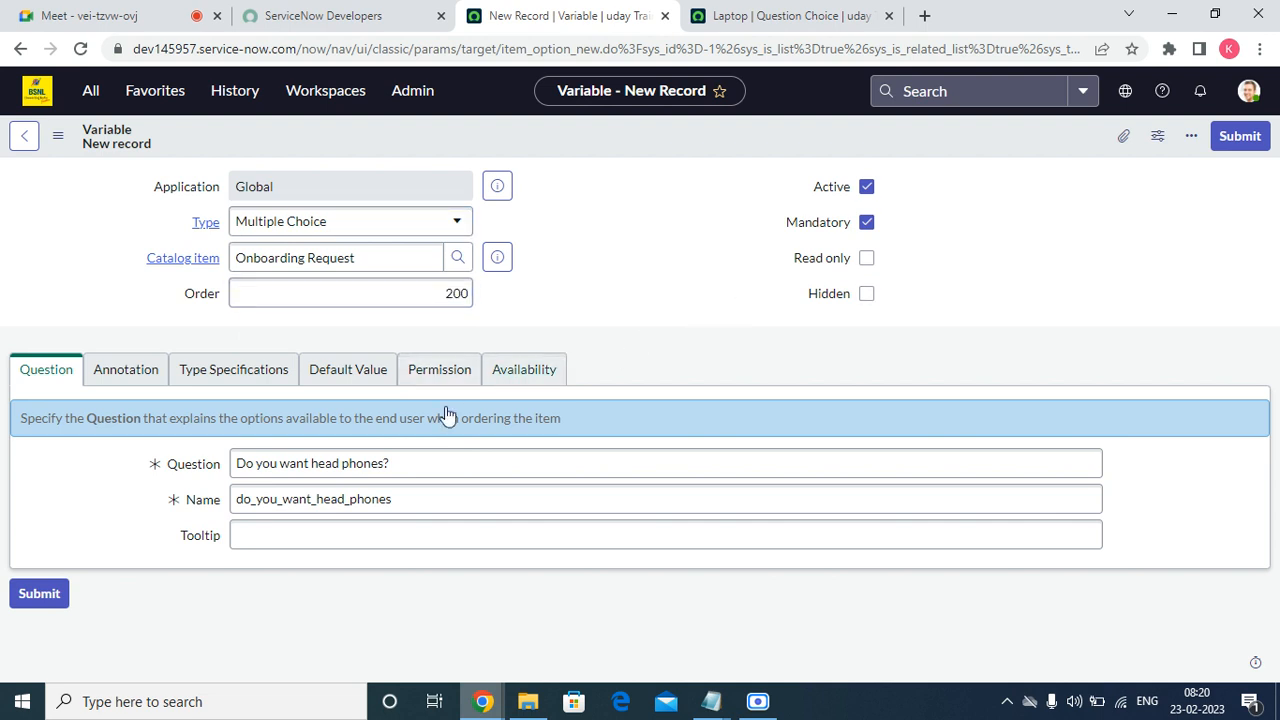
Check Include none under Type Specifications and save the variable.
{"action": "left_click", "coordinate": [128, 370]}
{"action": "left_click", "coordinate": [218, 369]}
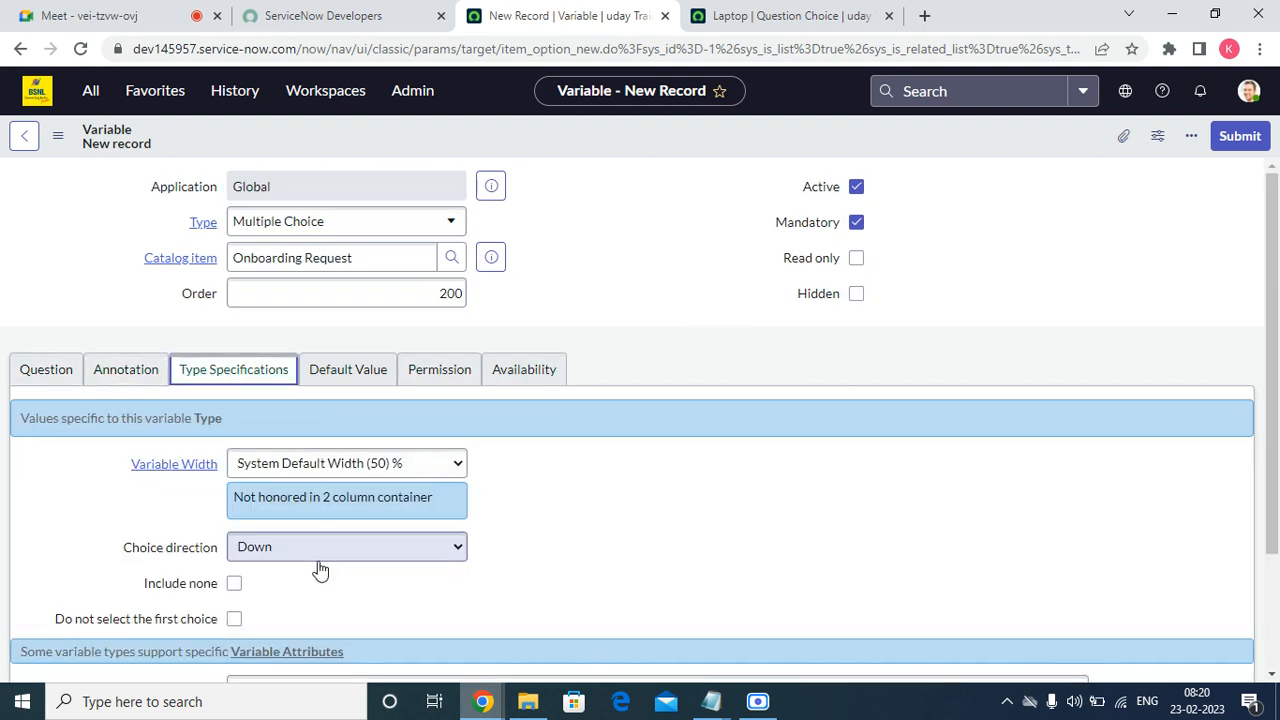
{"action": "left_click", "coordinate": [234, 586]}
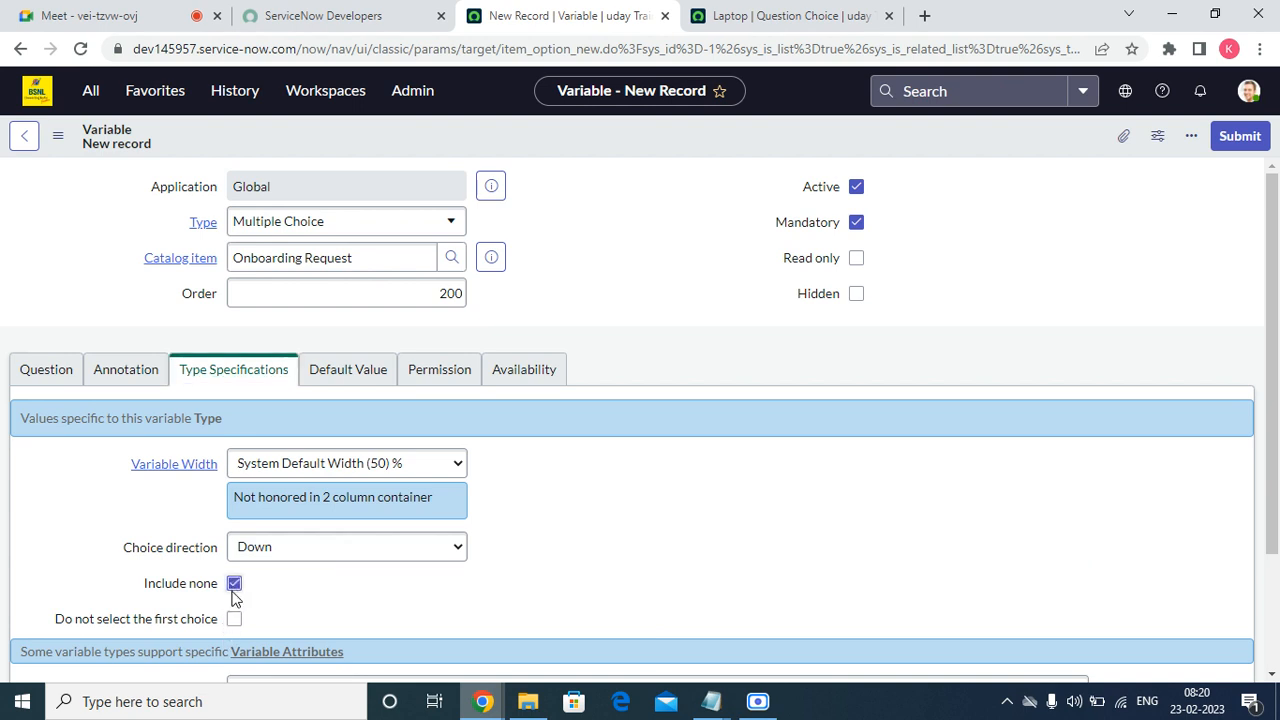
{"action": "left_click", "coordinate": [368, 373]}
{"action": "left_click", "coordinate": [463, 366]}
{"action": "left_click", "coordinate": [520, 380]}
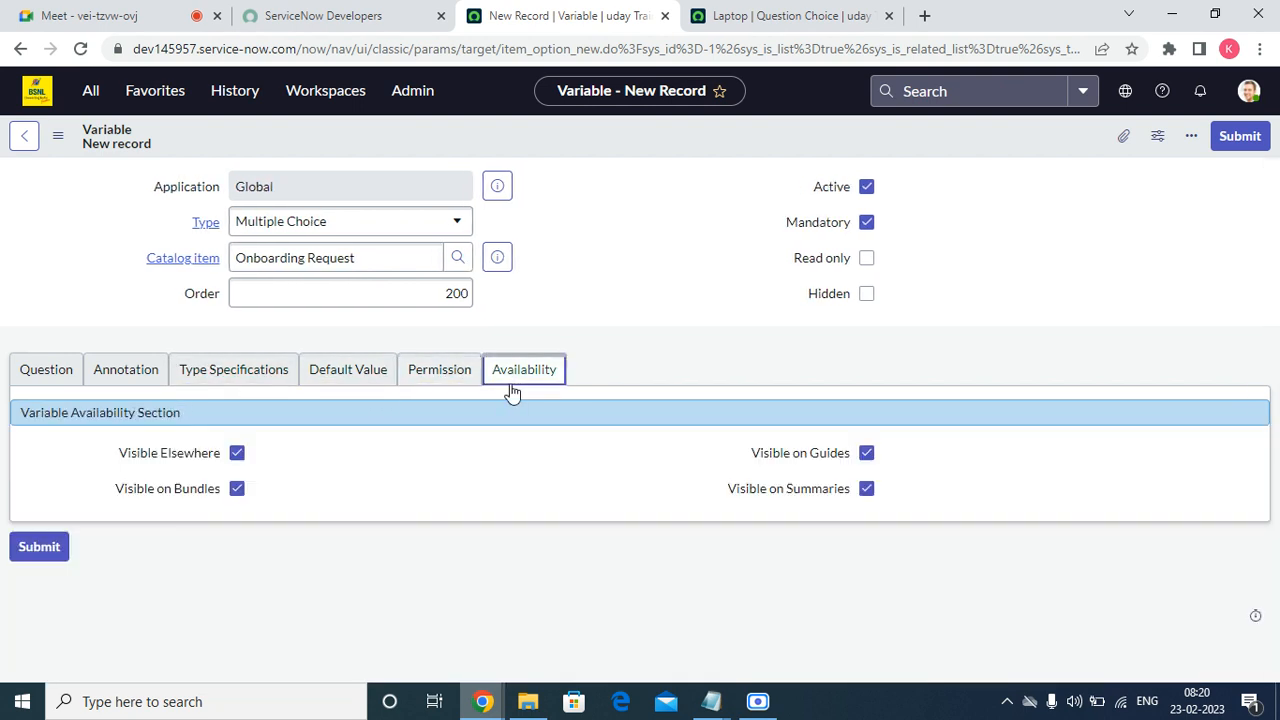
{"action": "right_click", "coordinate": [668, 131]}
{"action": "left_click", "coordinate": [690, 131]}
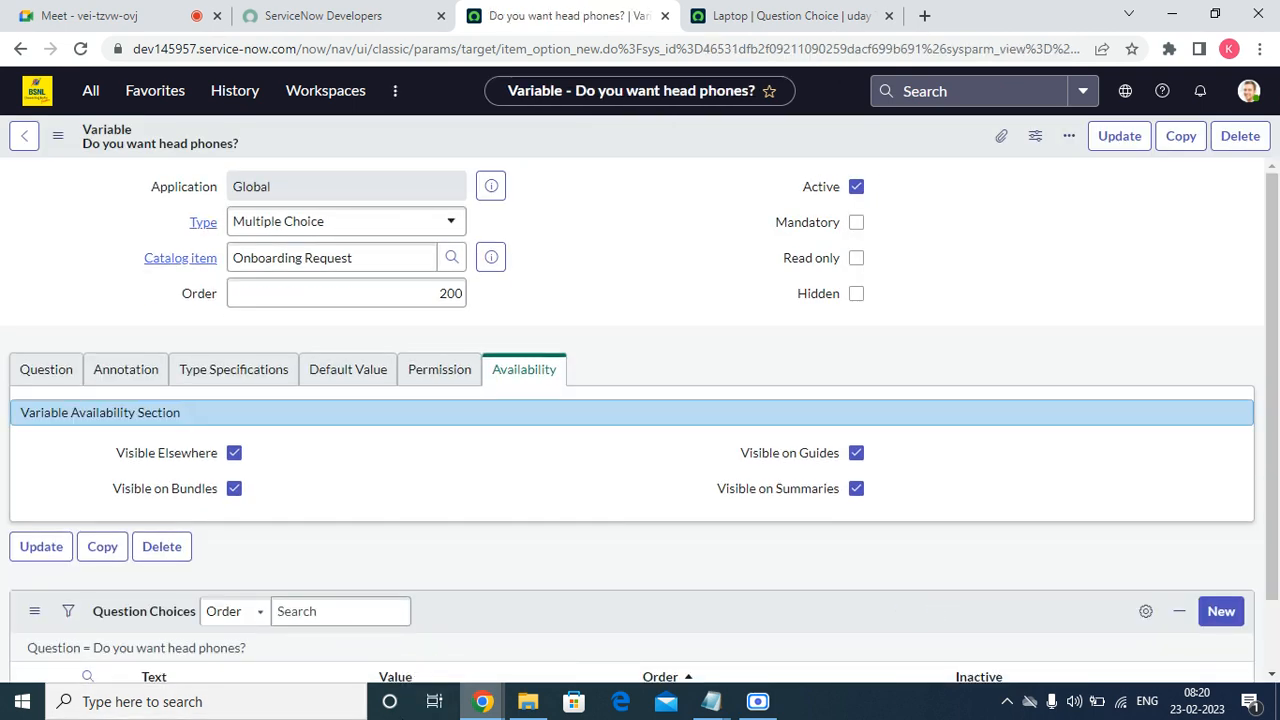
Switch the 'Do you want head phones?' variable type to Select Box and update the record.
{"action": "left_click", "coordinate": [378, 219]}
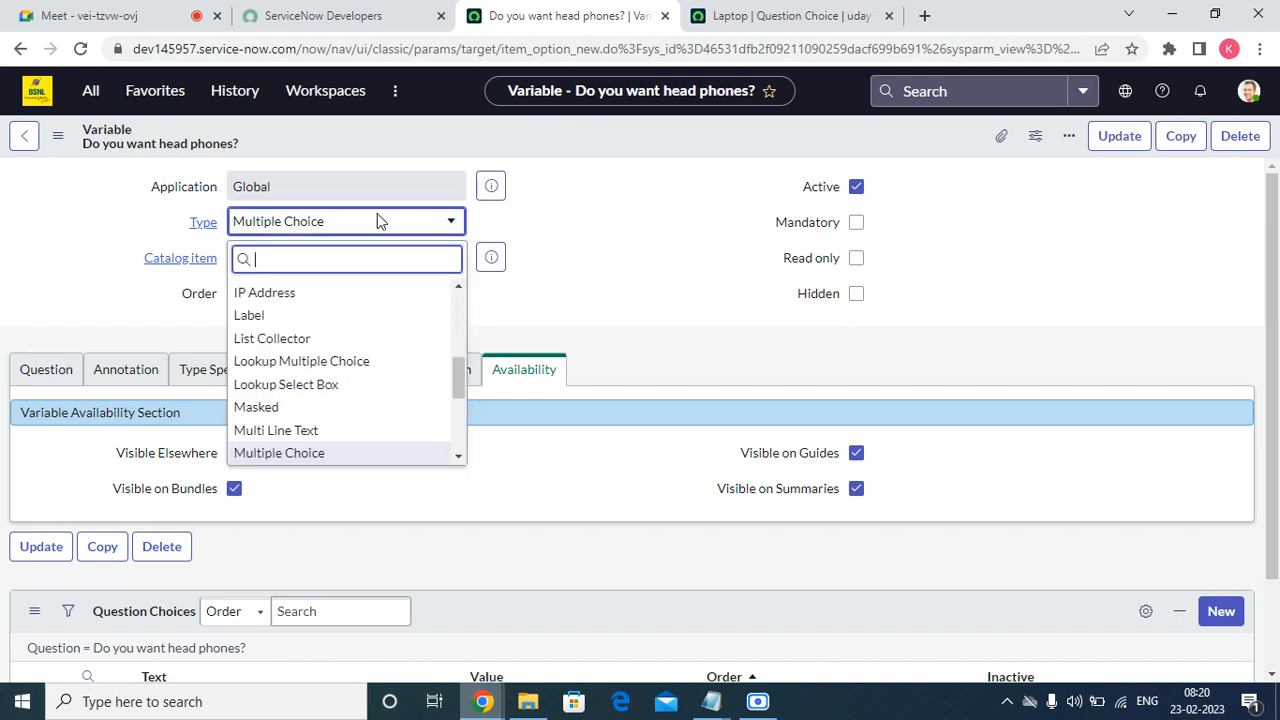
{"action": "type", "text": "treu"}
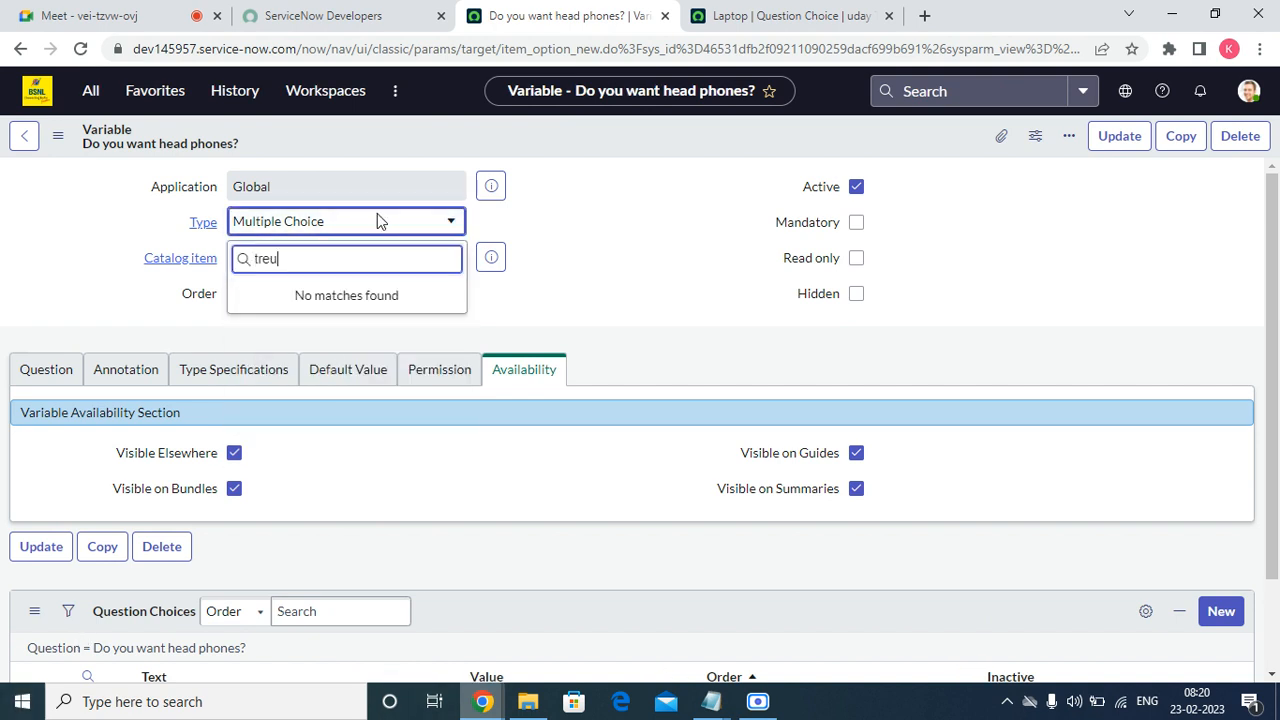
{"action": "key", "text": "BackSpace"}
{"action": "key", "text": "BackSpace"}
{"action": "left_click", "coordinate": [376, 217]}
{"action": "left_click", "coordinate": [379, 222]}
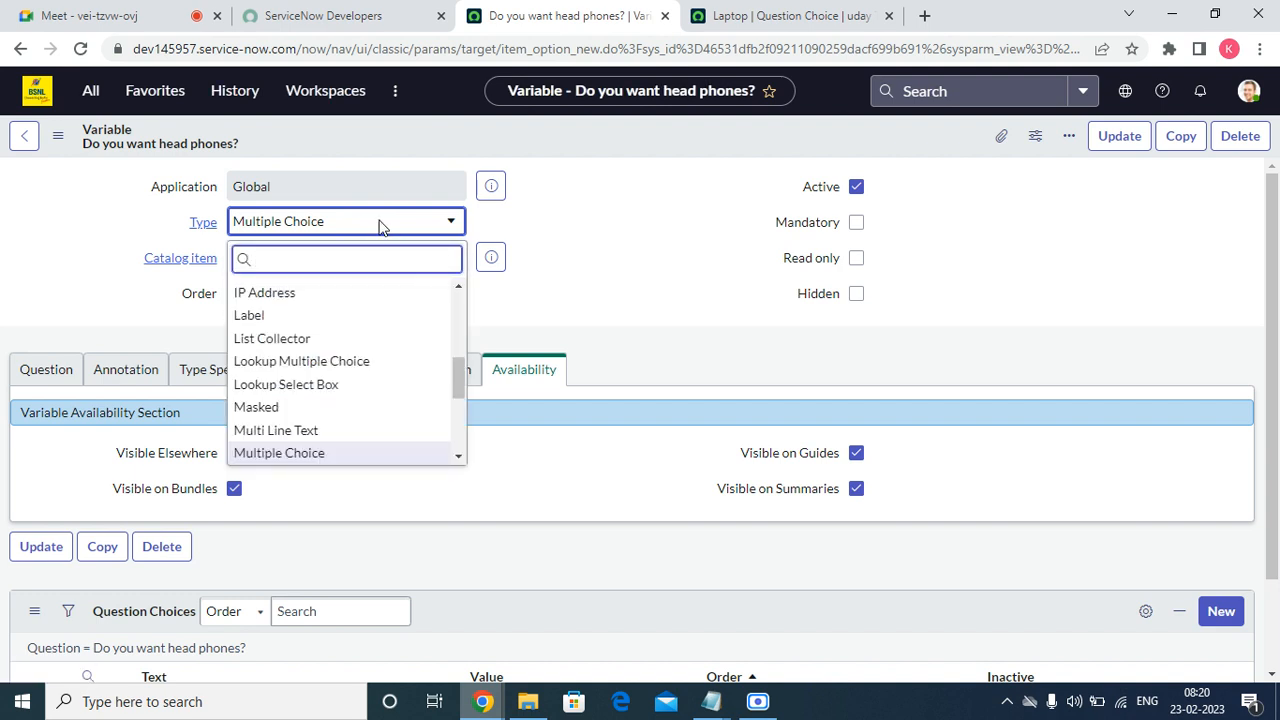
{"action": "type", "text": "sel"}
{"action": "key", "text": "Down"}
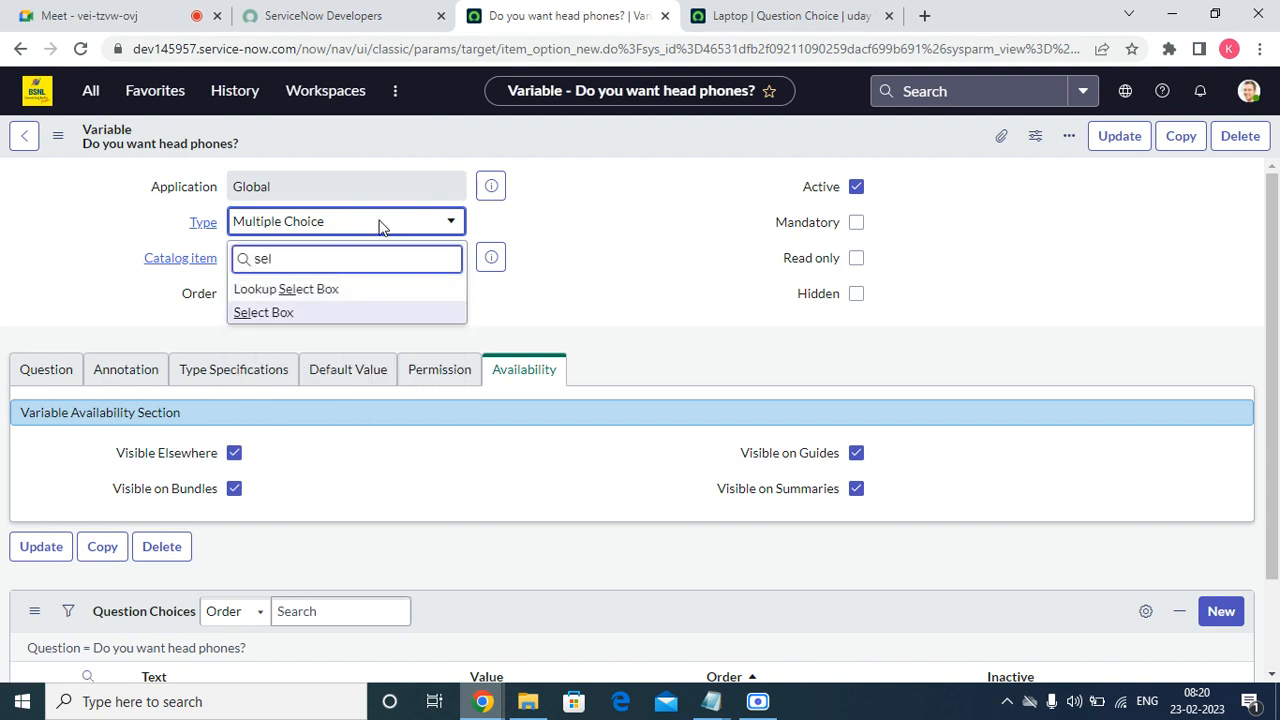
{"action": "key", "text": "Return"}
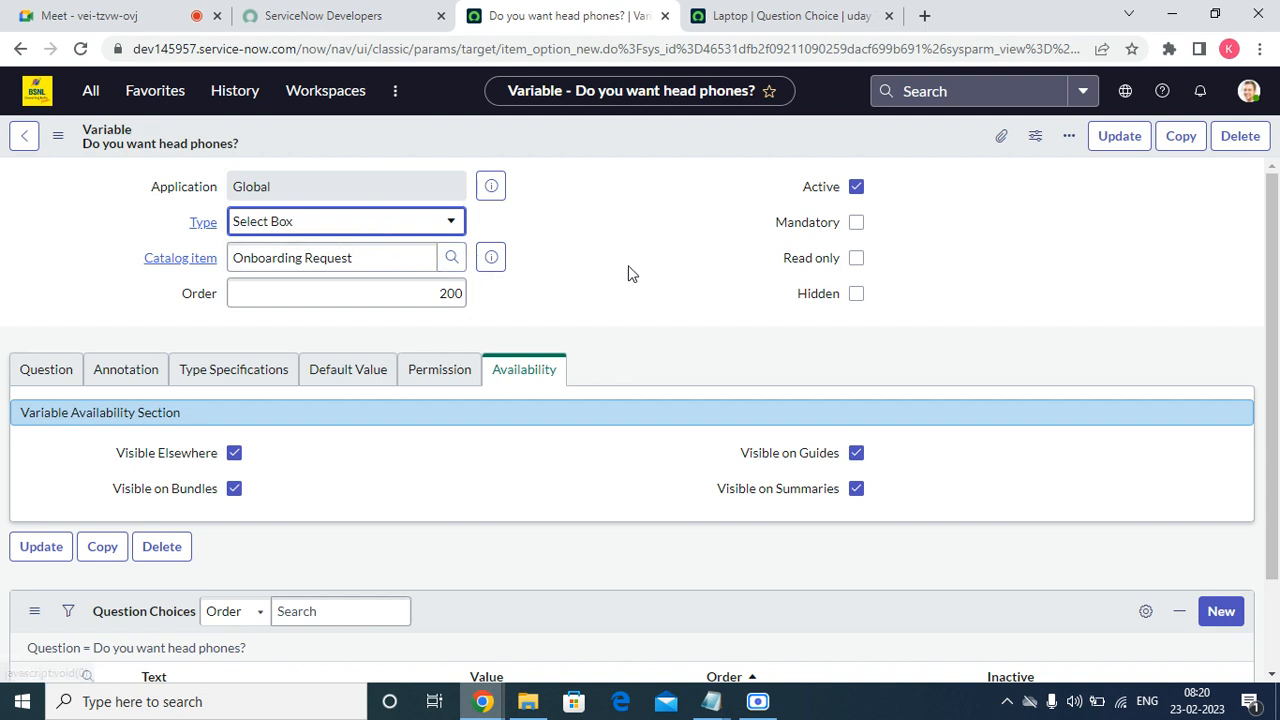
{"action": "left_click", "coordinate": [16, 379]}
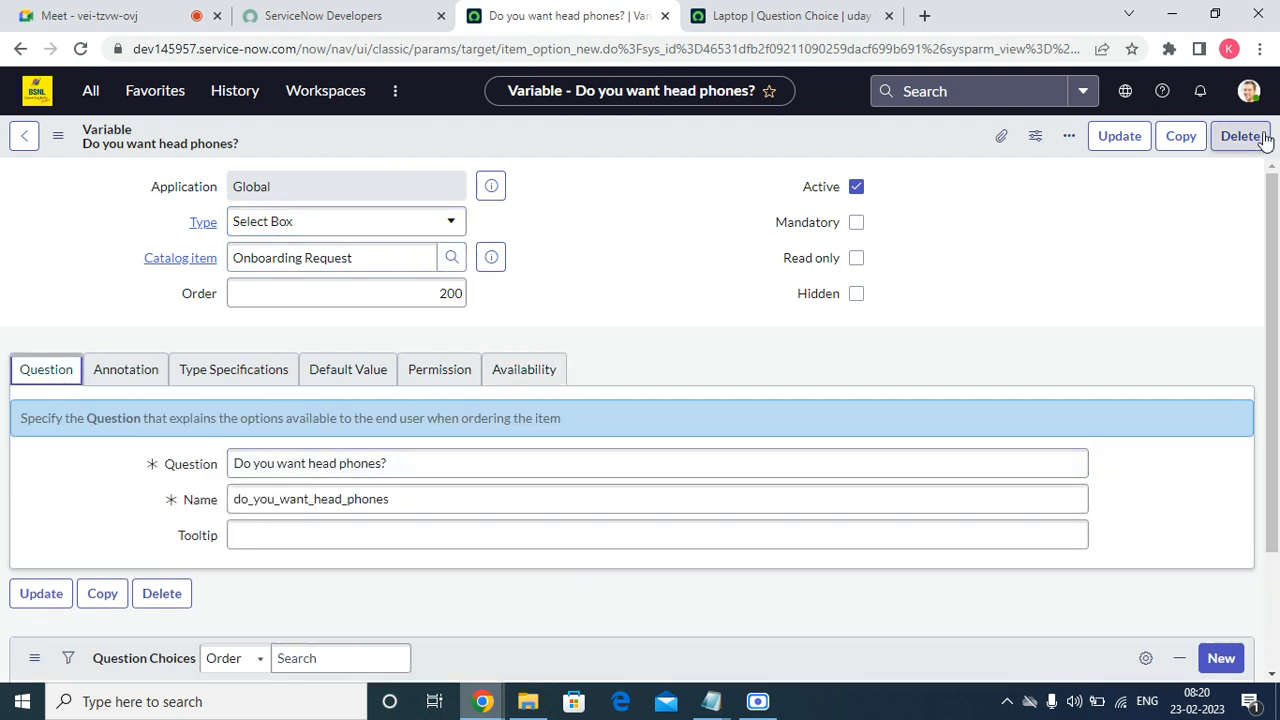
{"action": "left_click", "coordinate": [1117, 140]}
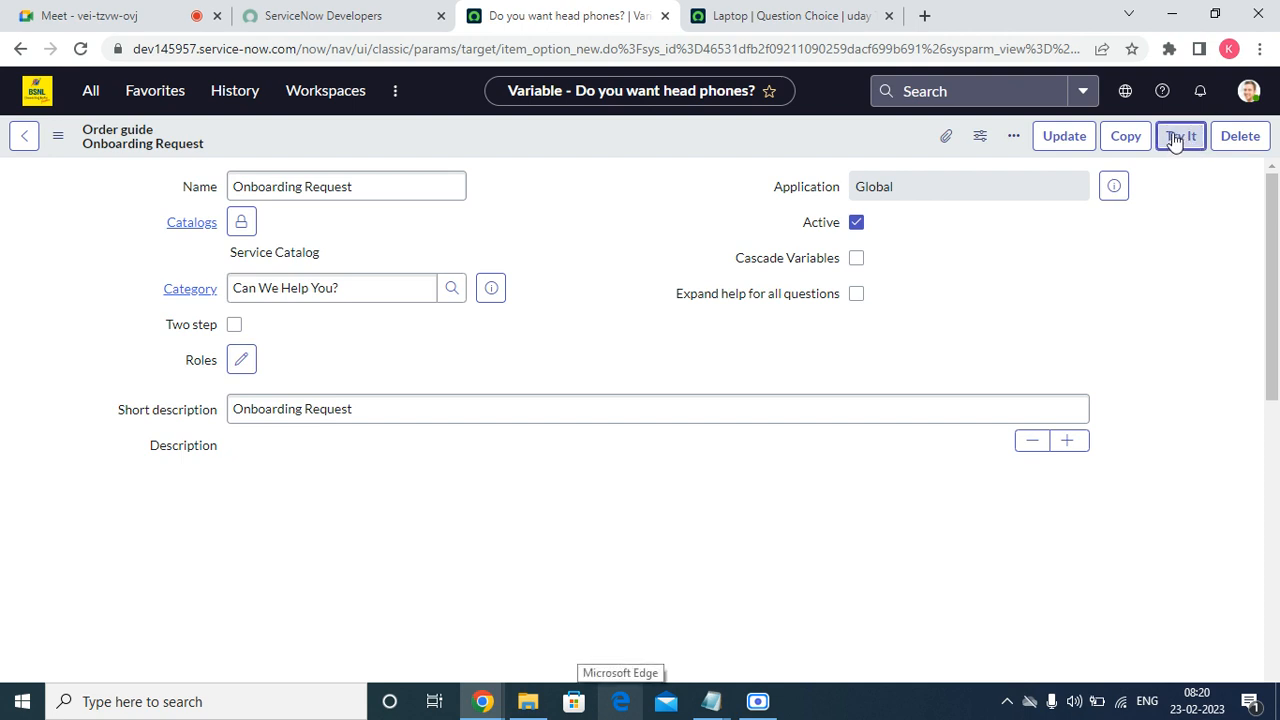
Try out the Onboarding Request guide and check the head phones answer options.
{"action": "left_click", "coordinate": [1176, 141]}
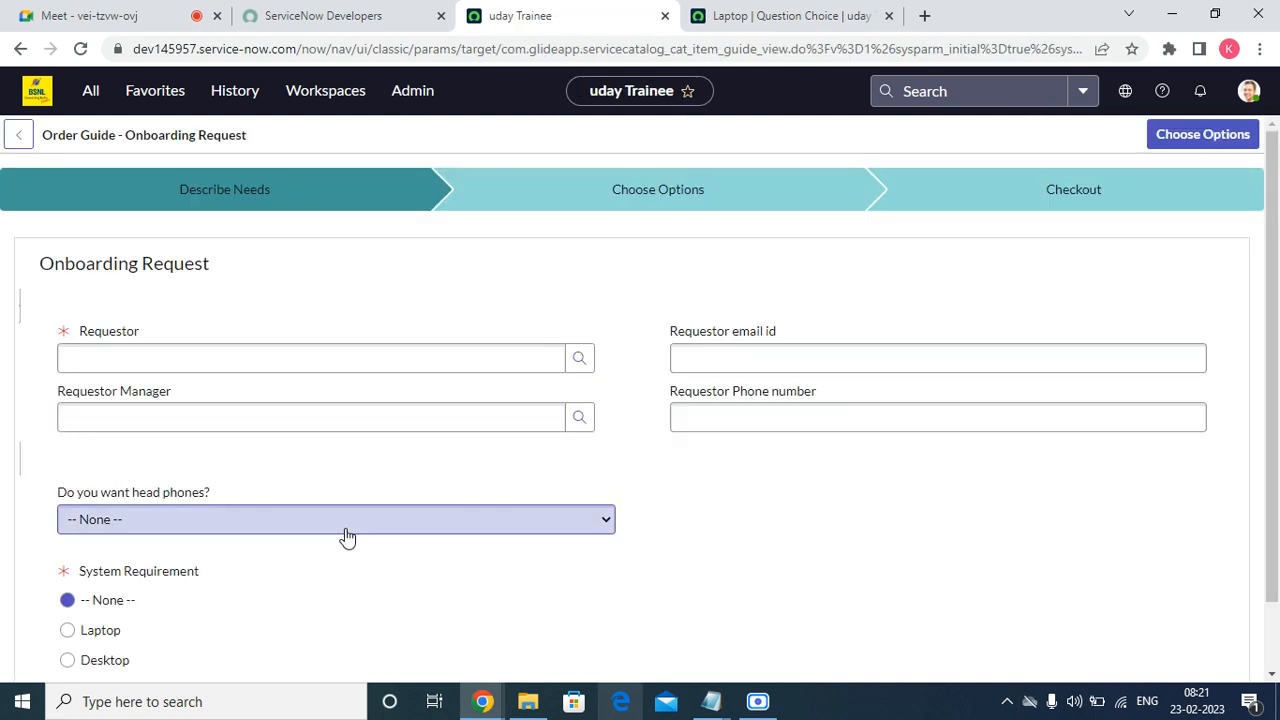
{"action": "left_click", "coordinate": [465, 360]}
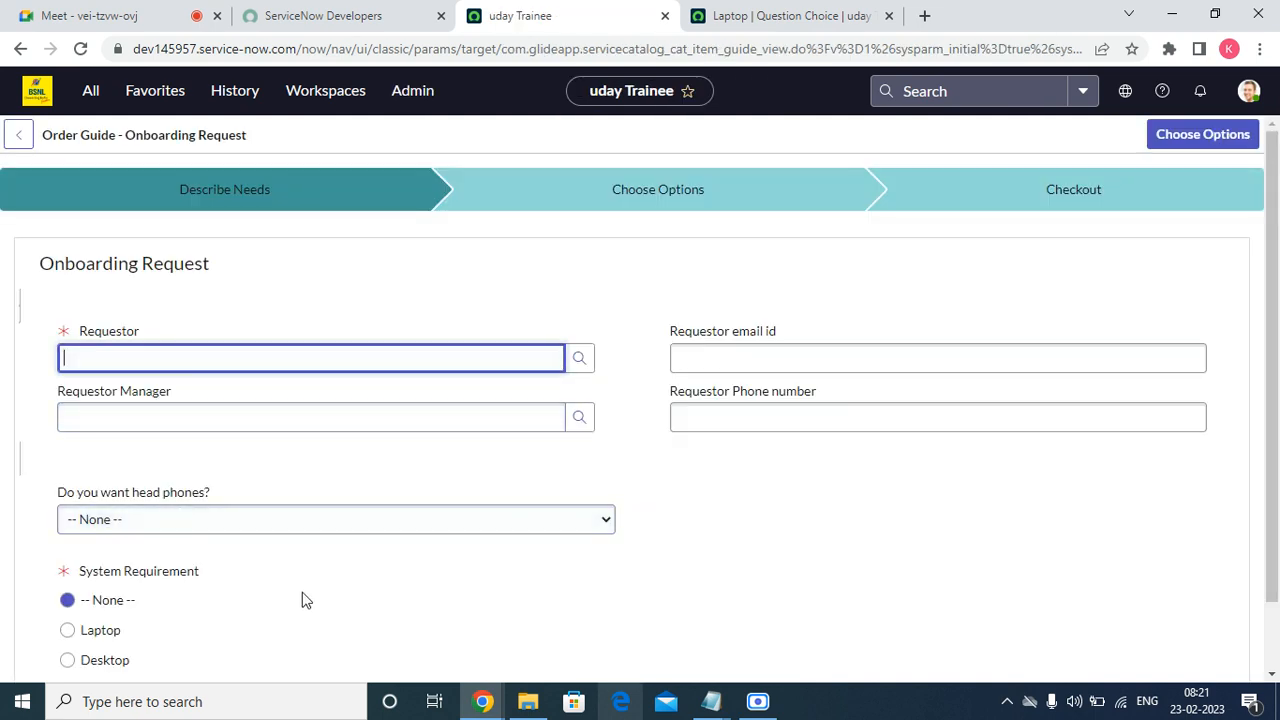
{"action": "left_click", "coordinate": [271, 520]}
{"action": "left_click", "coordinate": [265, 515]}
{"action": "left_click", "coordinate": [262, 520]}
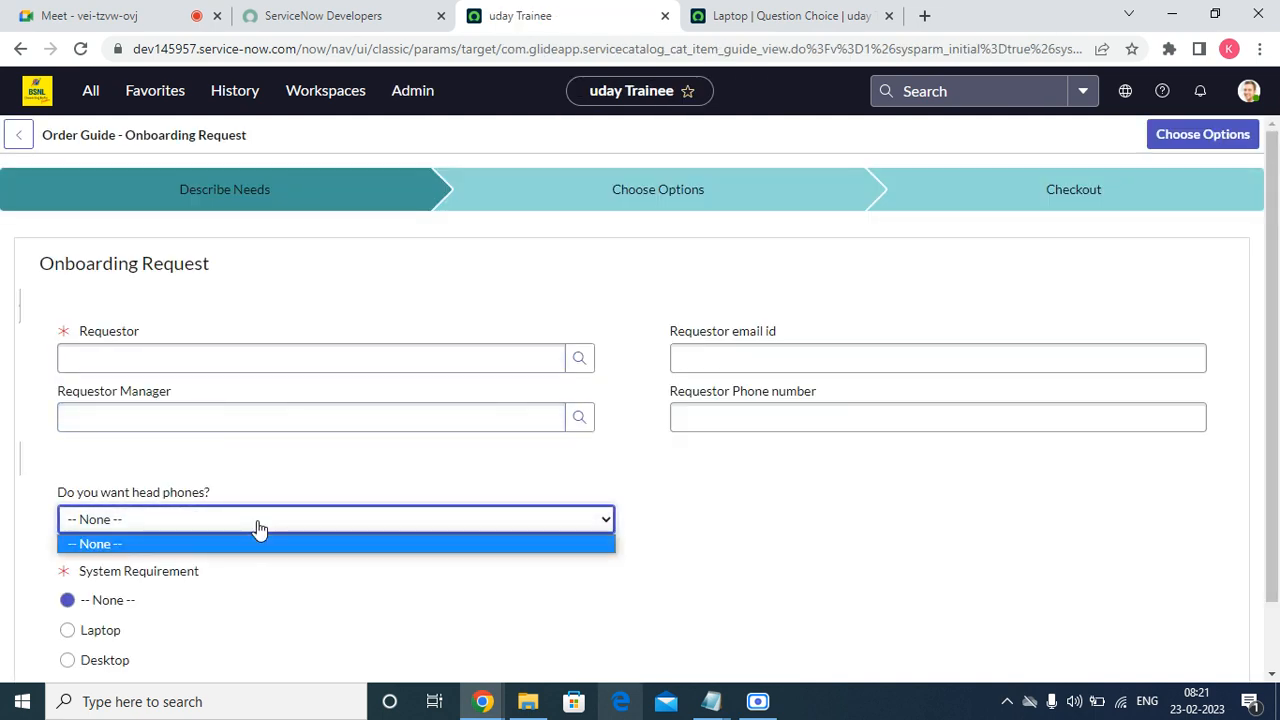
{"action": "left_click", "coordinate": [257, 528]}
Open the 'Do you want head phones?' variable record with Configure Variable.
{"action": "scroll", "coordinate": [274, 591], "scroll_direction": "down", "scroll_amount": 1}
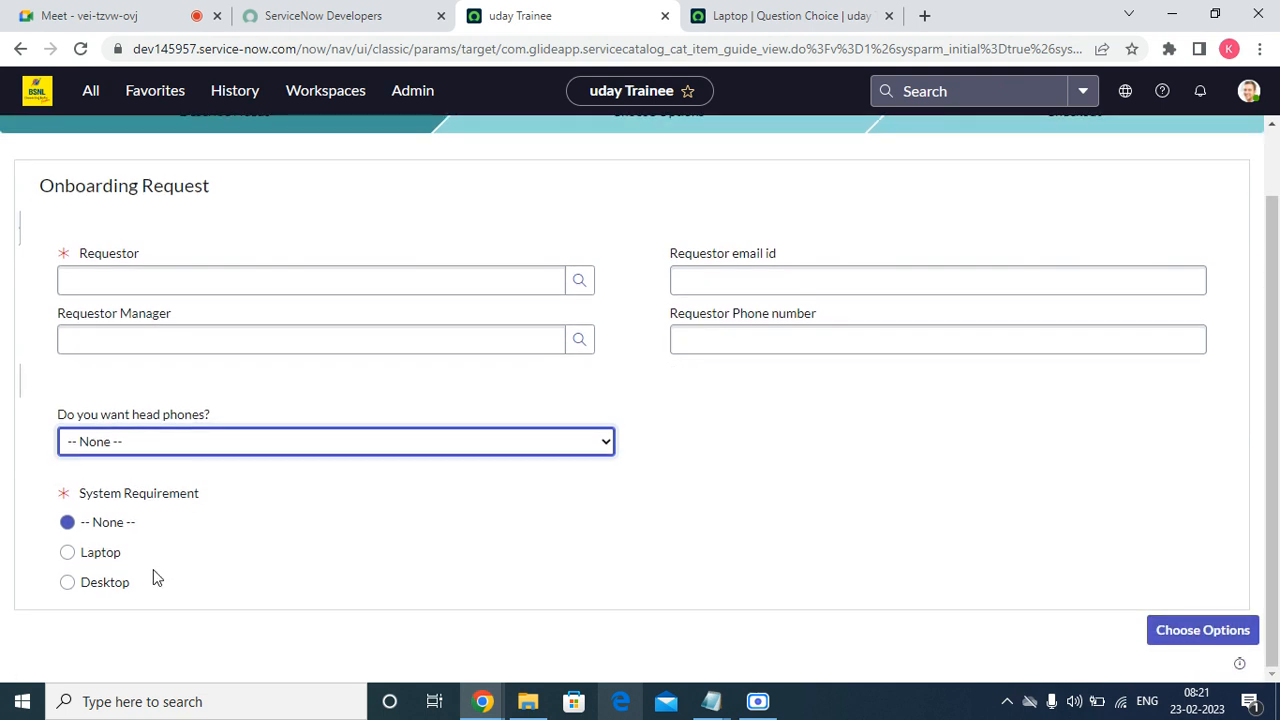
{"action": "left_click", "coordinate": [151, 441]}
{"action": "left_click", "coordinate": [154, 414]}
{"action": "right_click", "coordinate": [154, 413]}
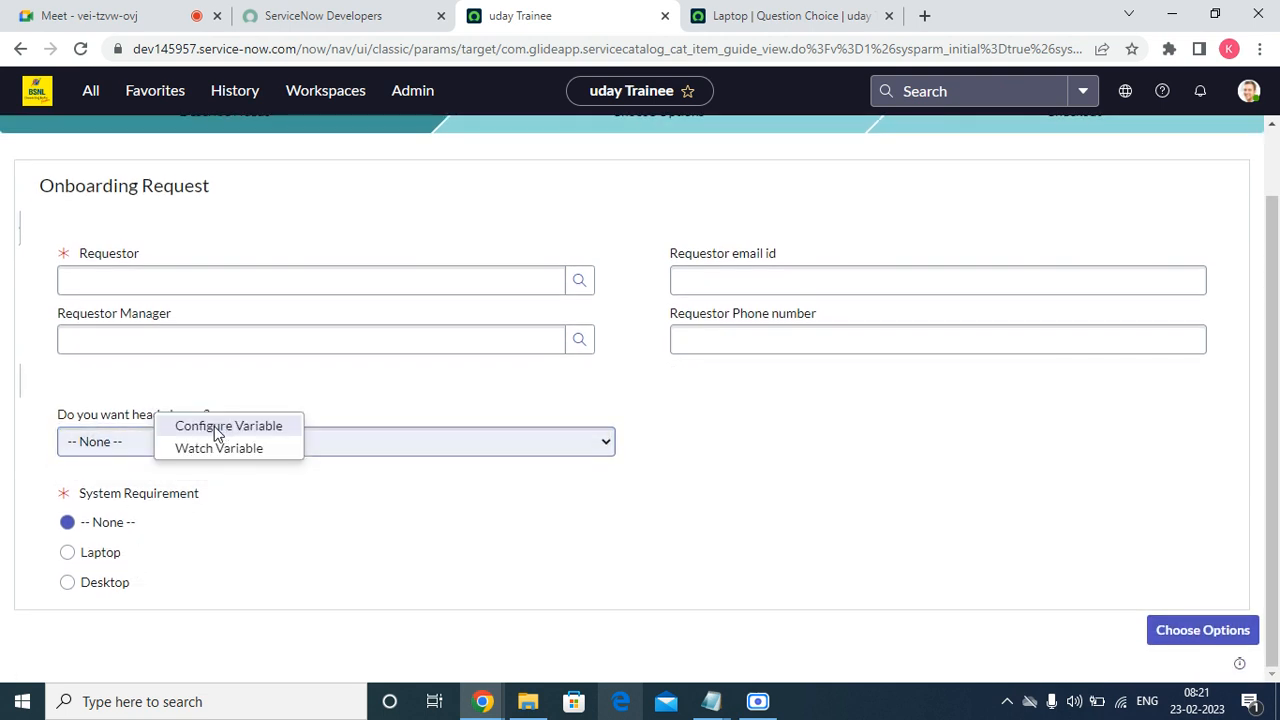
{"action": "left_click", "coordinate": [228, 422]}
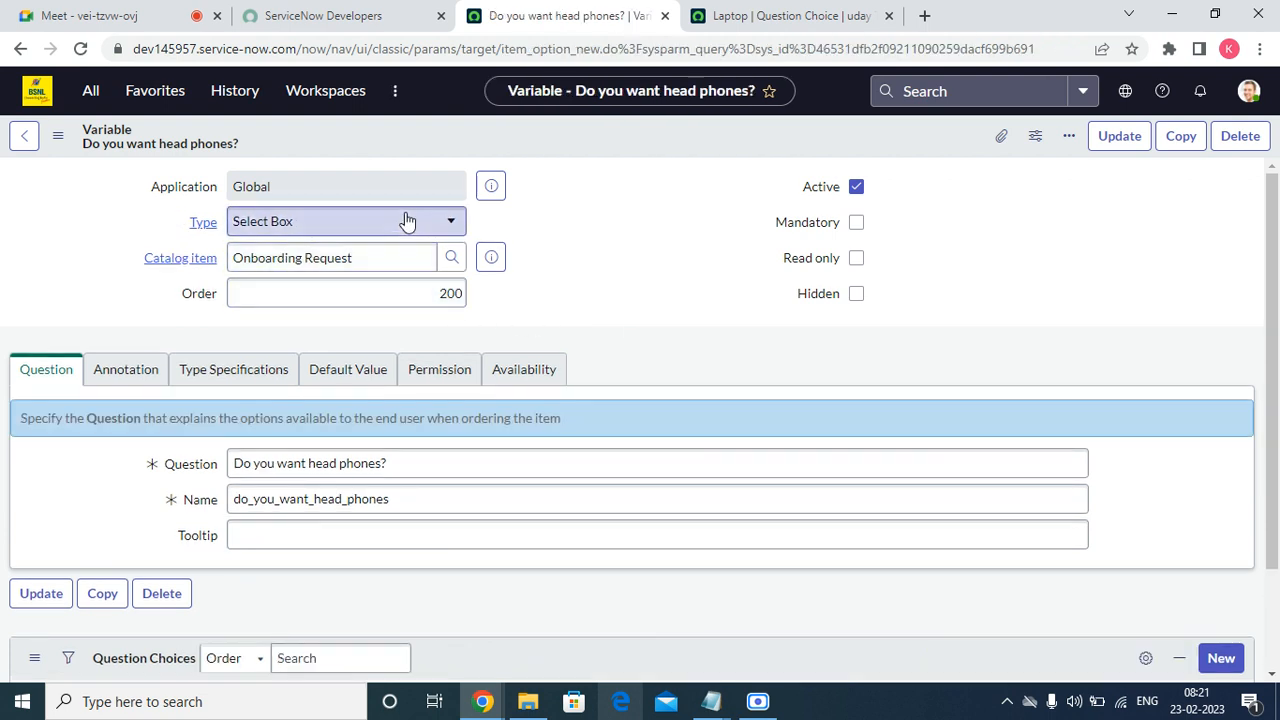
Change the head phones question's type to Yes / No, make it mandatory, and update it.
{"action": "left_click", "coordinate": [406, 219]}
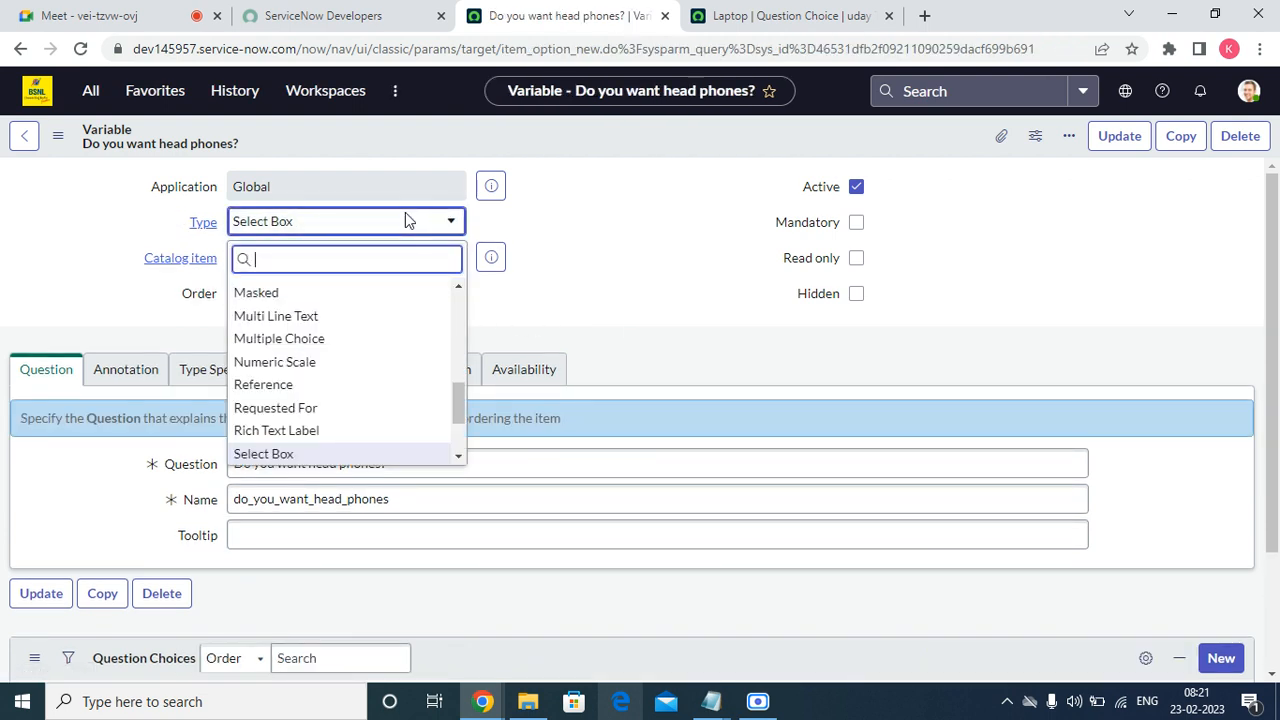
{"action": "key", "text": "Down"}
{"action": "key", "text": "Down"}
{"action": "key", "text": "Down"}
{"action": "key", "text": "Down"}
{"action": "key", "text": "Down"}
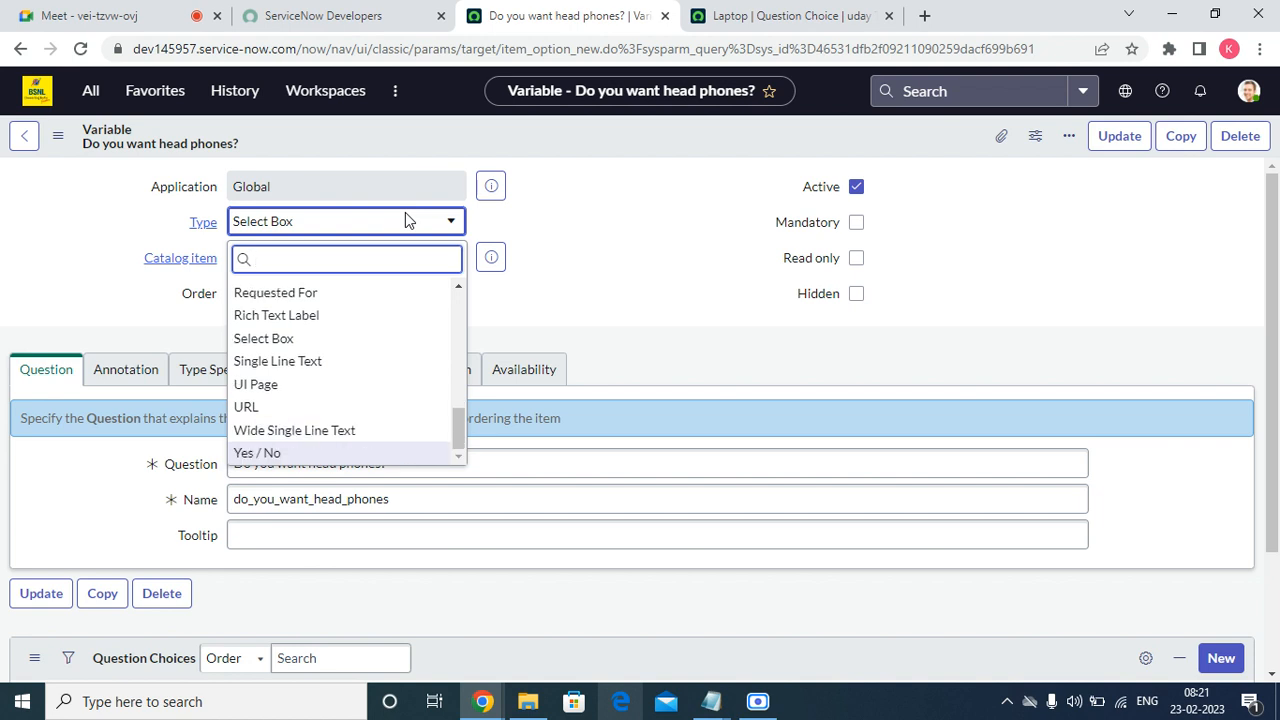
{"action": "key", "text": "Return"}
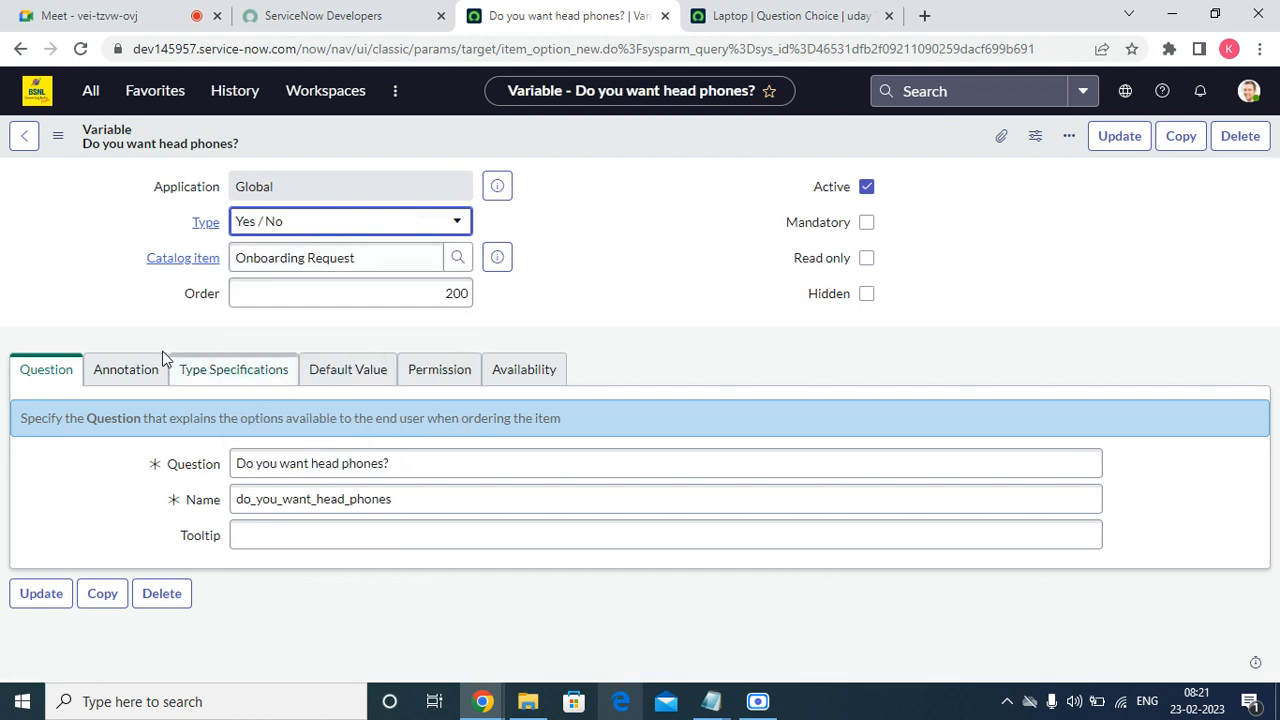
{"action": "left_click", "coordinate": [866, 222]}
{"action": "left_click", "coordinate": [1117, 136]}
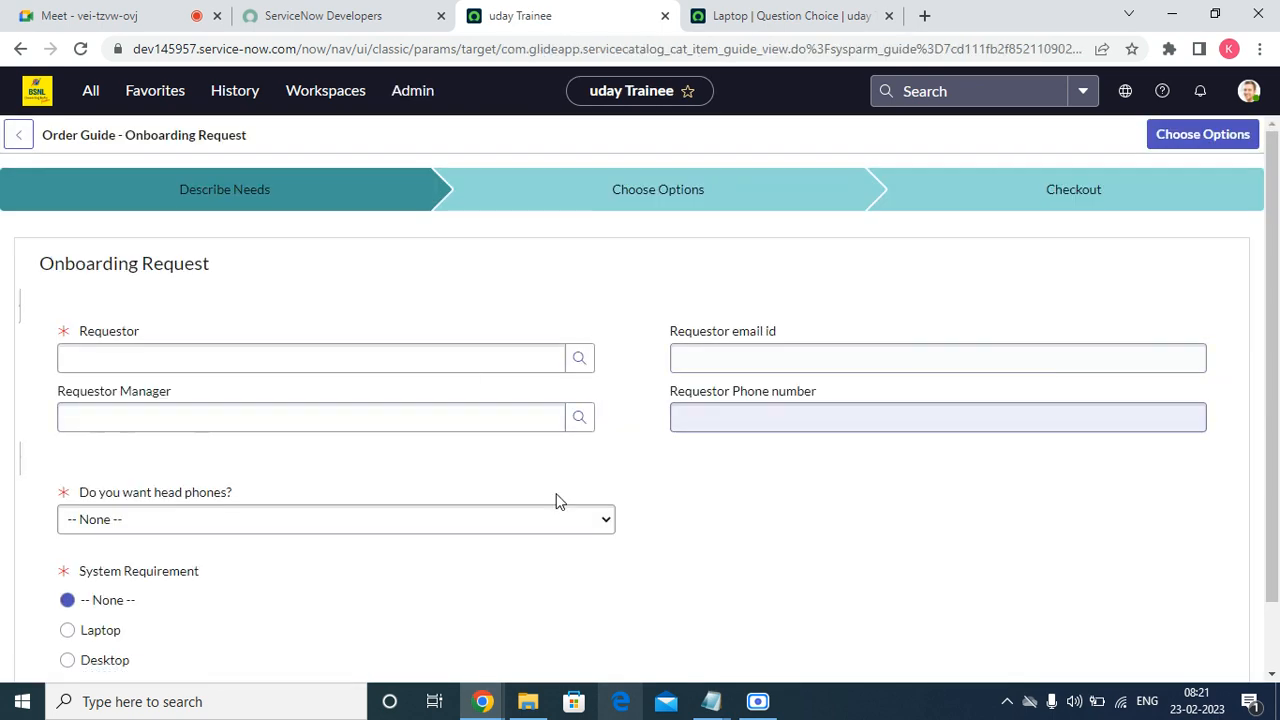
Fill in the guide with a requestor, headphones Yes and Laptop, then continue to Choose Options.
{"action": "left_click", "coordinate": [151, 522]}
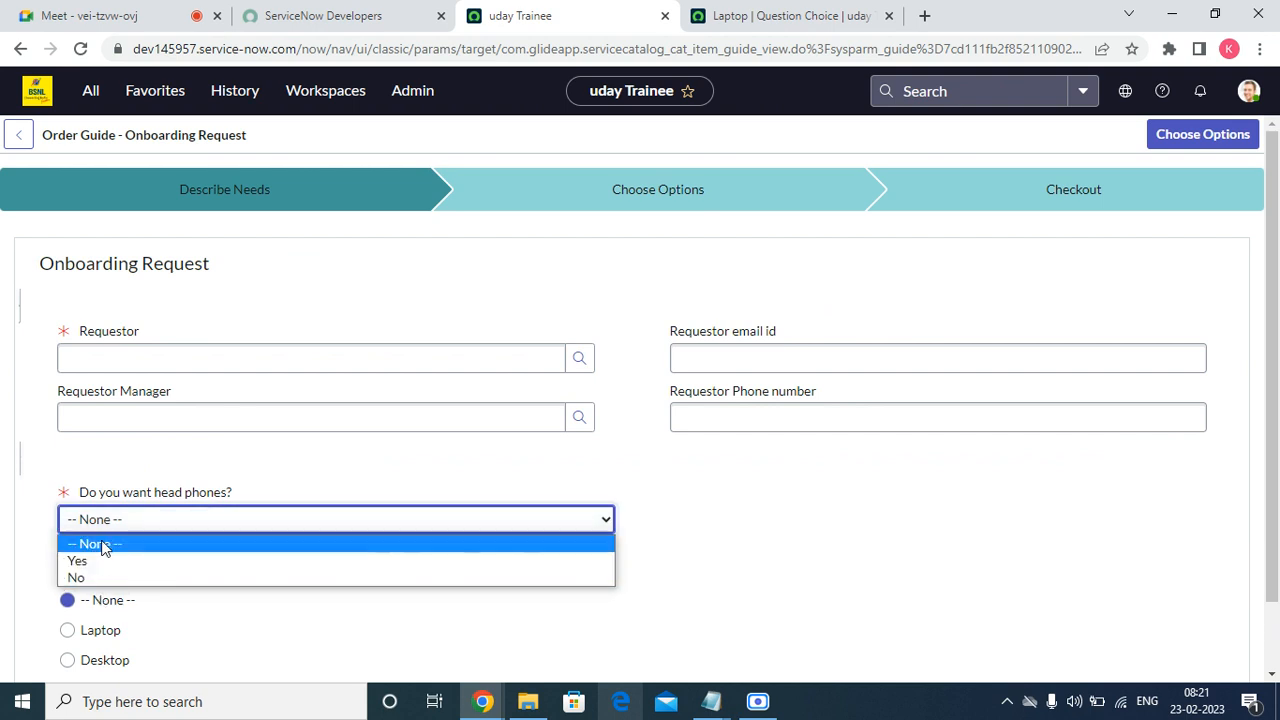
{"action": "left_click", "coordinate": [786, 548]}
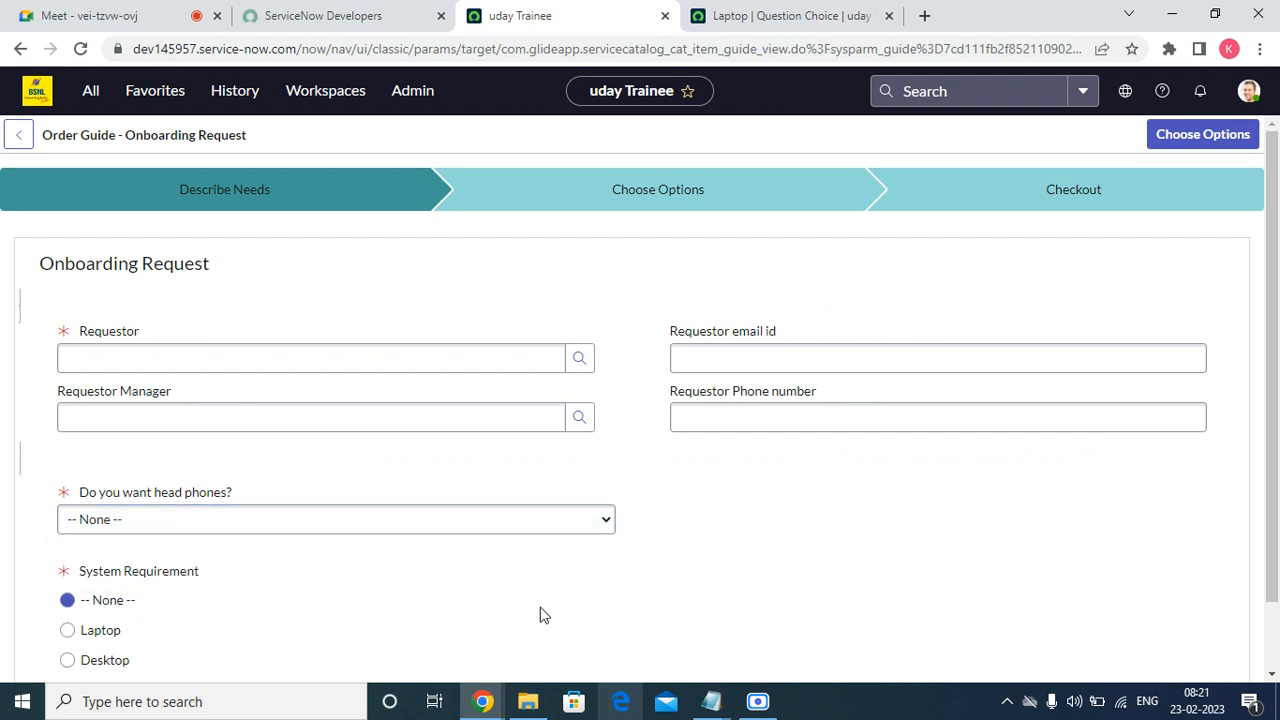
{"action": "scroll", "coordinate": [540, 611], "scroll_direction": "down", "scroll_amount": 1}
{"action": "left_click", "coordinate": [588, 284]}
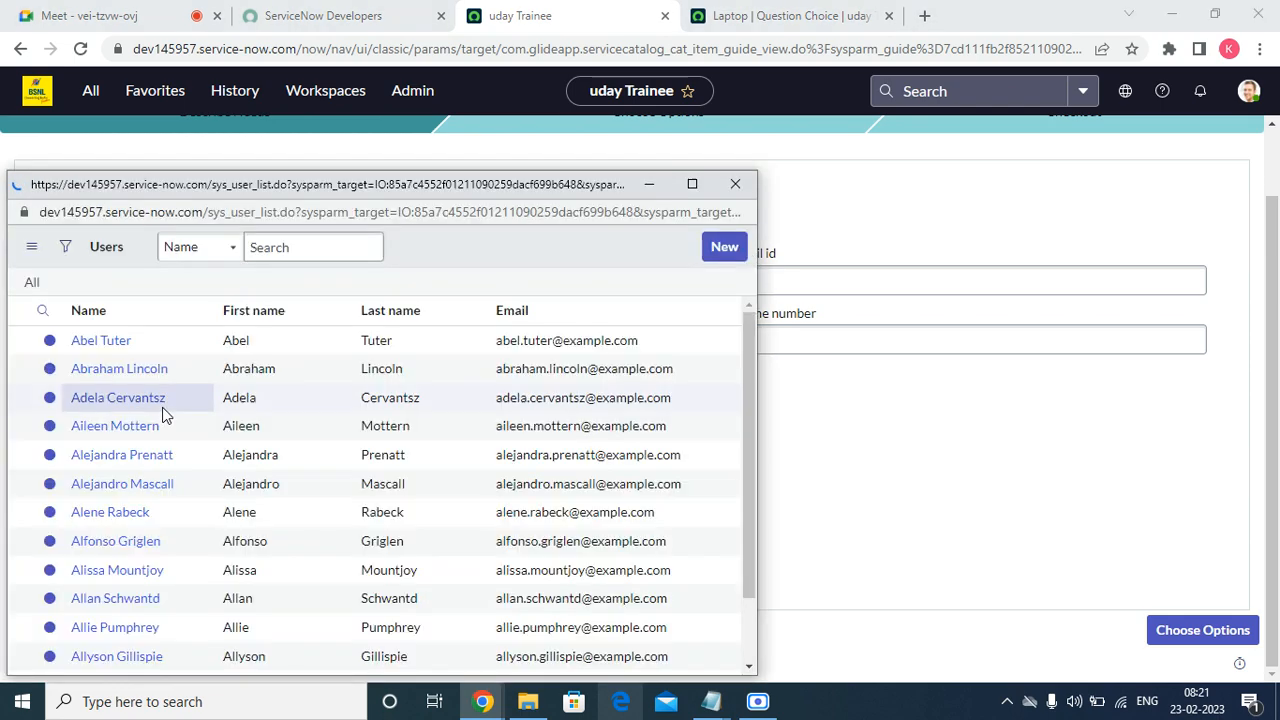
{"action": "left_click", "coordinate": [100, 337]}
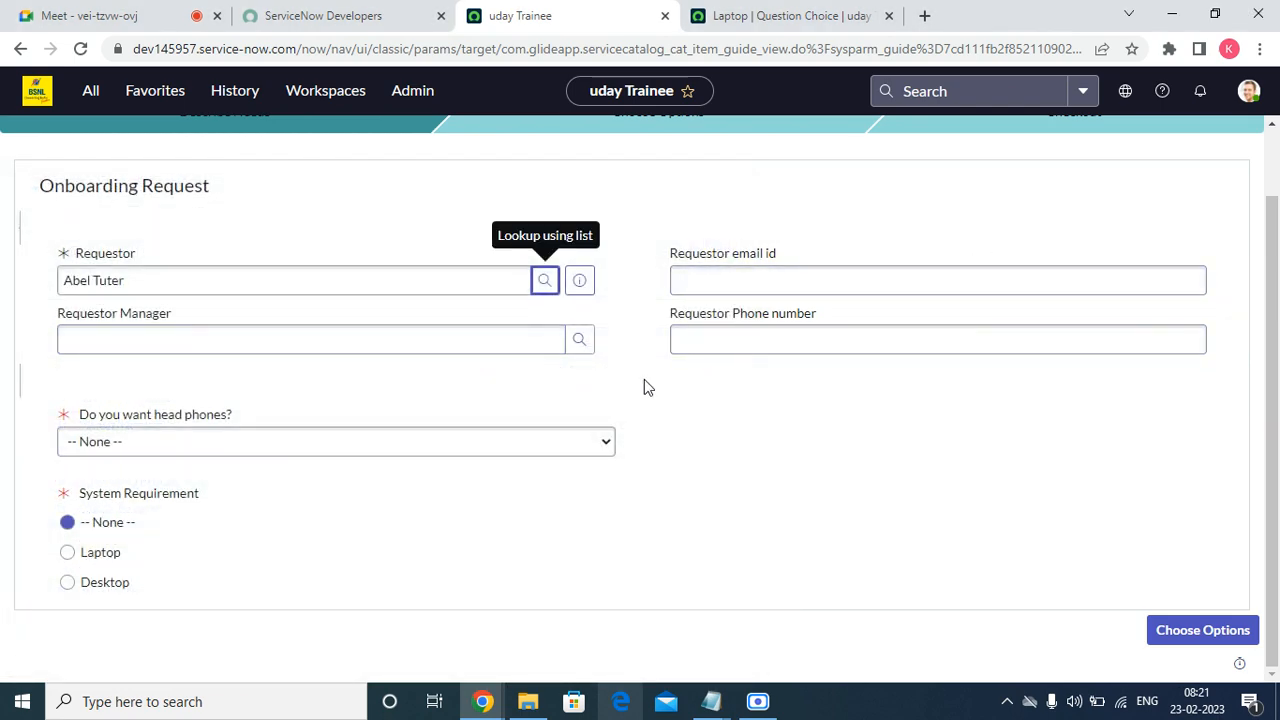
{"action": "left_click", "coordinate": [237, 448]}
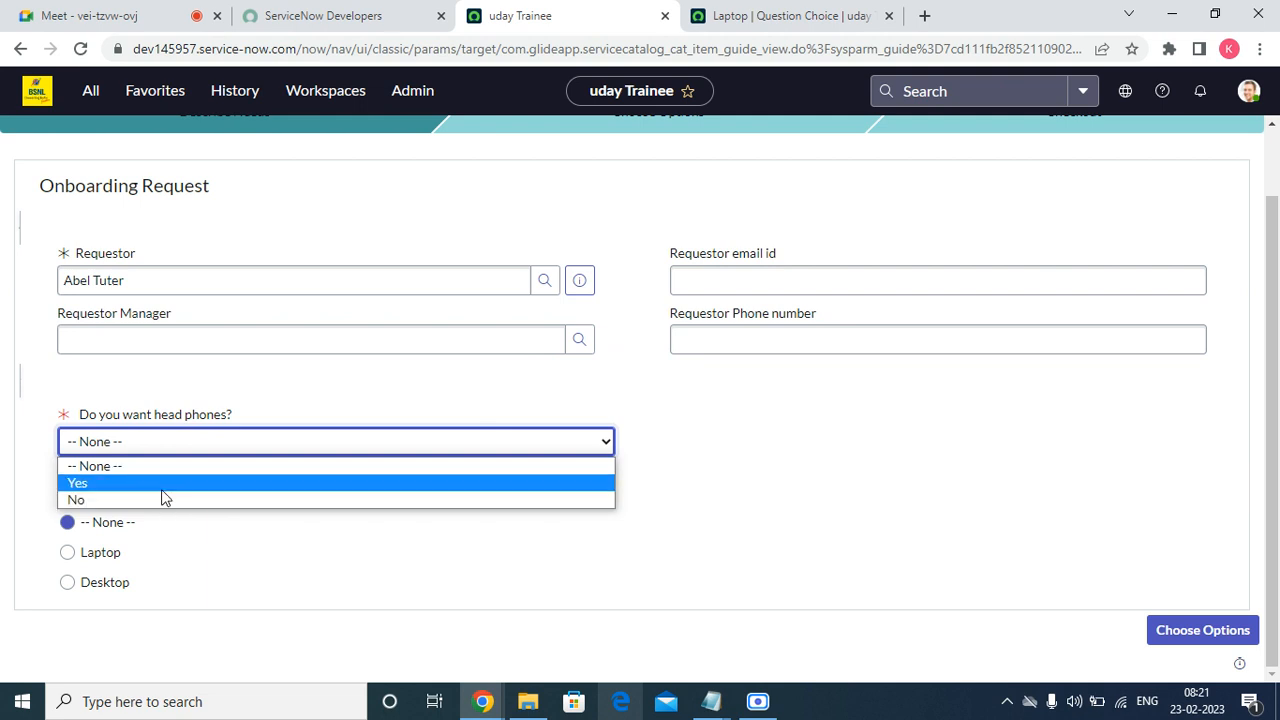
{"action": "left_click", "coordinate": [161, 486]}
{"action": "left_click", "coordinate": [91, 552]}
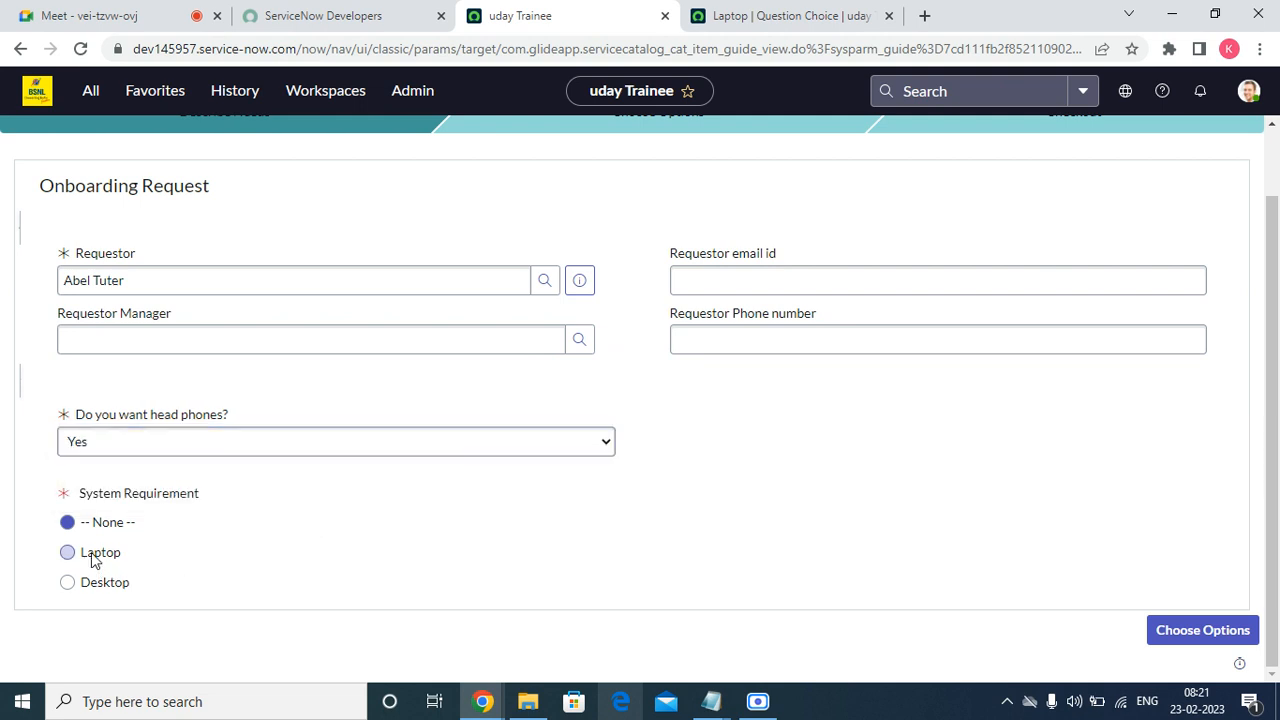
{"action": "left_click", "coordinate": [1183, 631]}
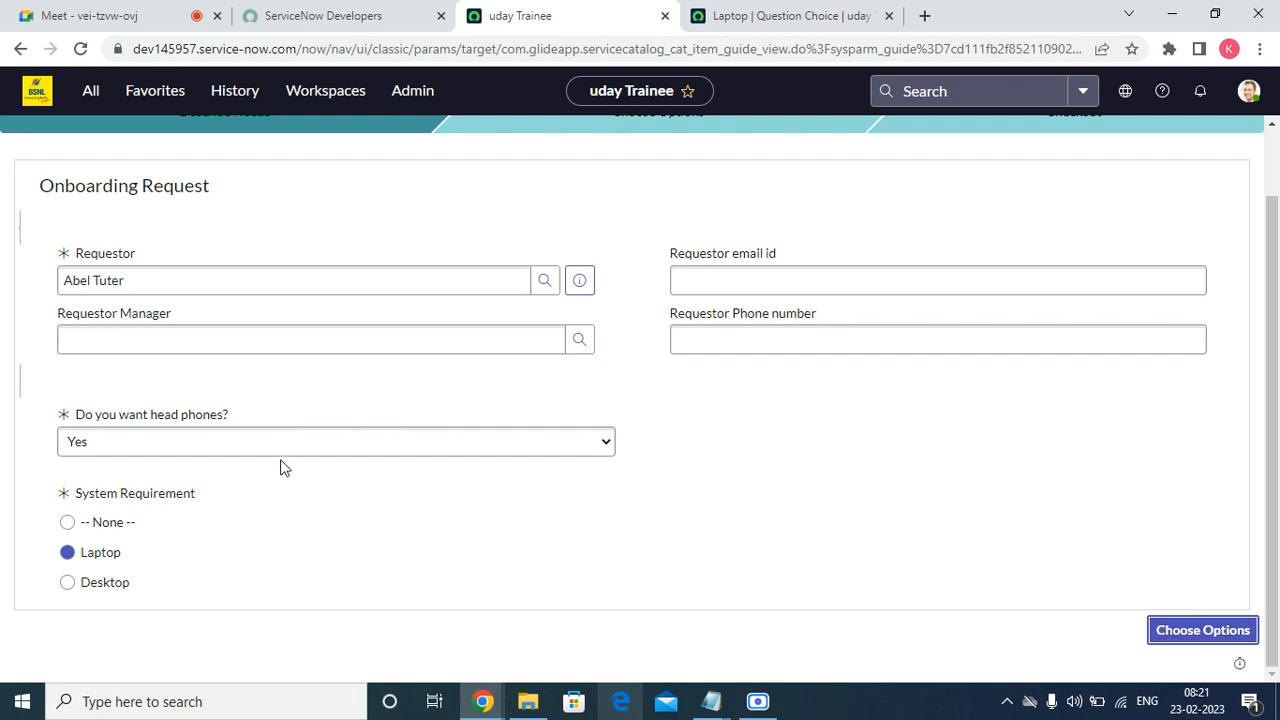
Check the System Requirement variable, then open the Onboarding Request definition via Configure Item.
{"action": "scroll", "coordinate": [646, 491], "scroll_direction": "up", "scroll_amount": 2}
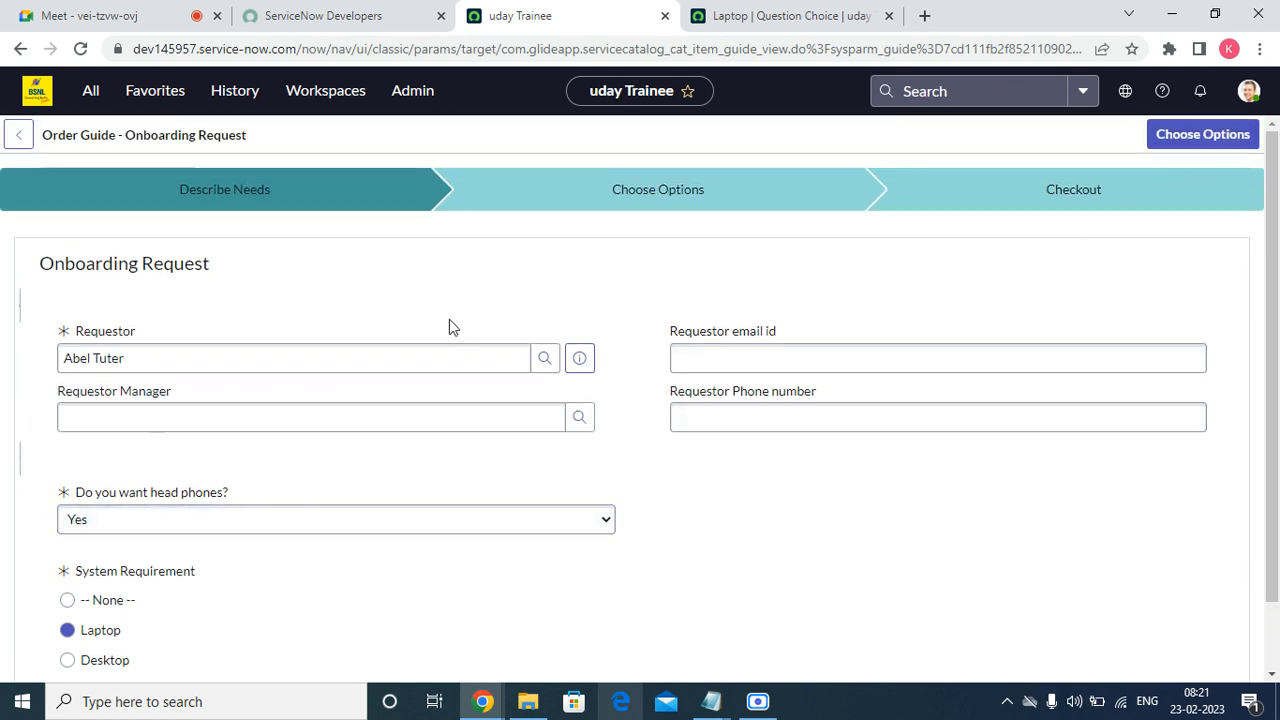
{"action": "right_click", "coordinate": [441, 128]}
{"action": "left_click", "coordinate": [490, 147]}
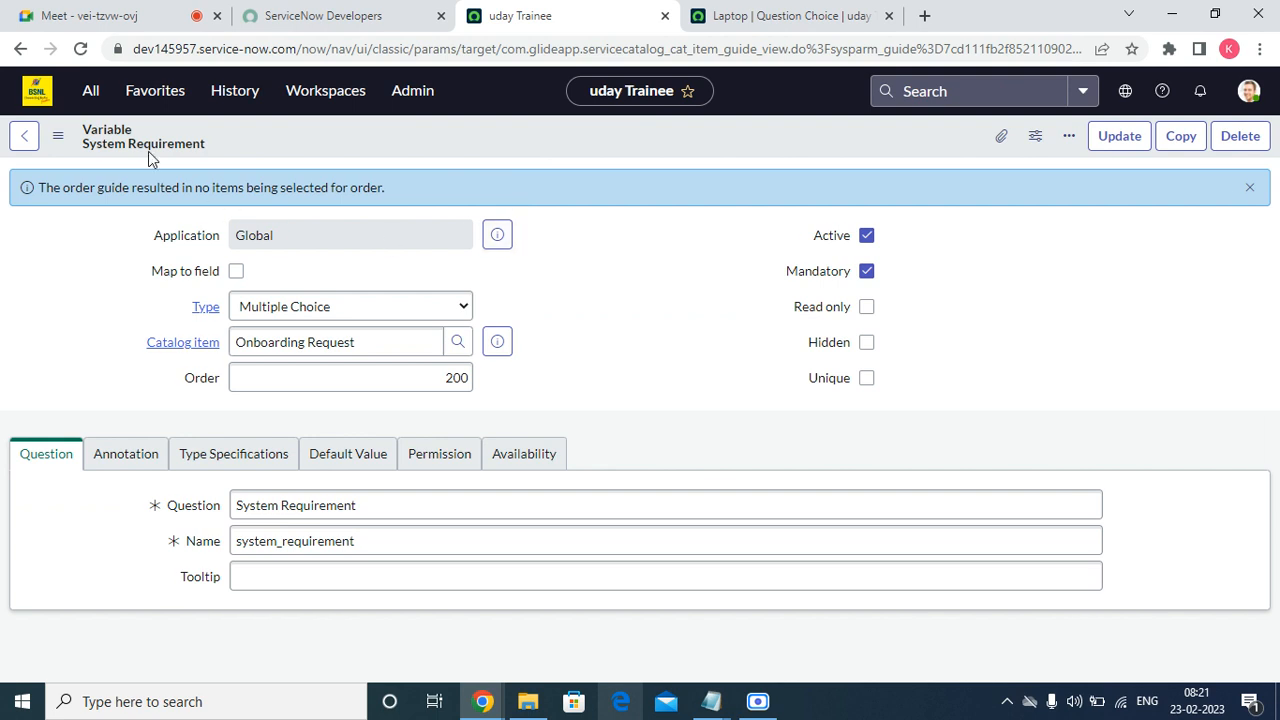
{"action": "left_click", "coordinate": [20, 49]}
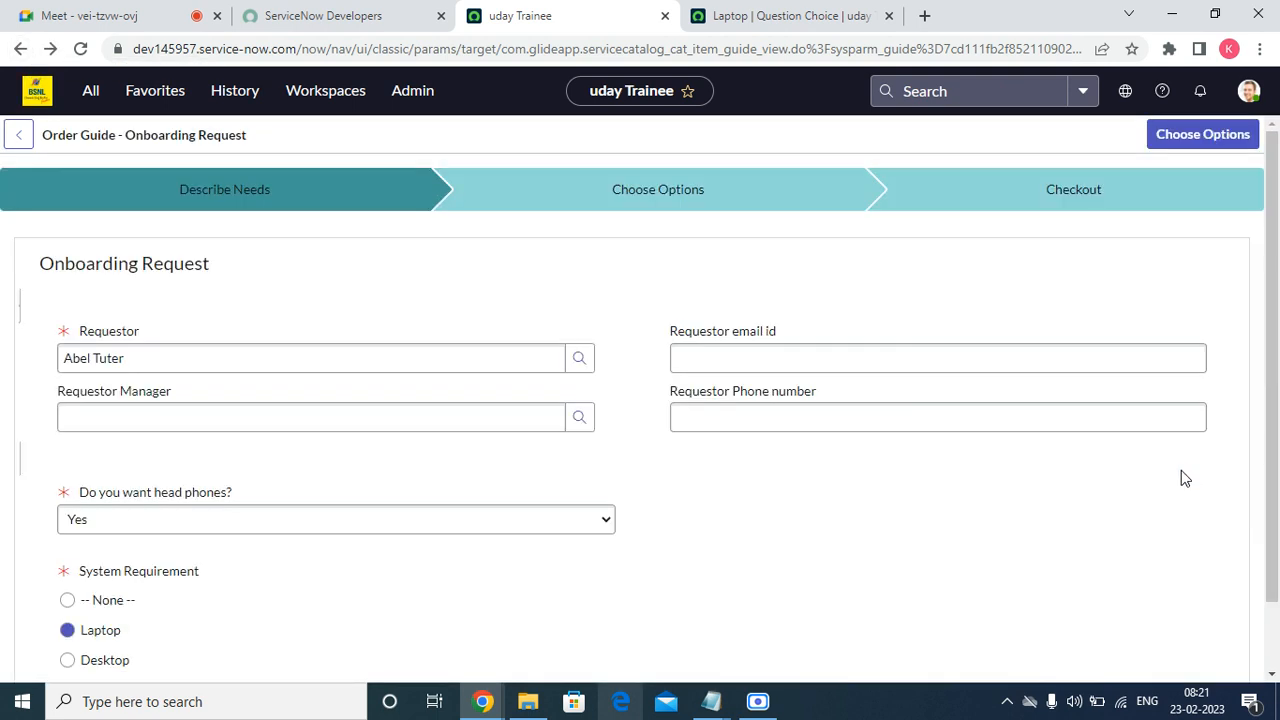
{"action": "right_click", "coordinate": [638, 116]}
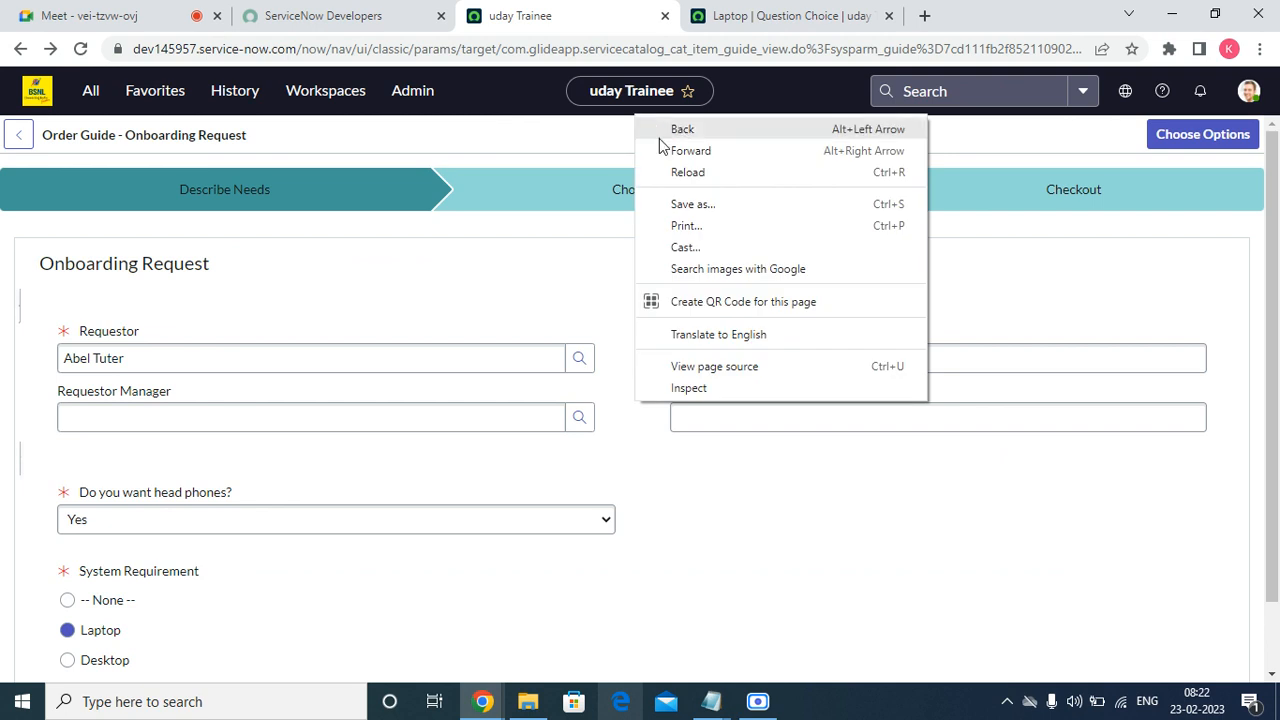
{"action": "right_click", "coordinate": [634, 128]}
{"action": "left_click", "coordinate": [658, 140]}
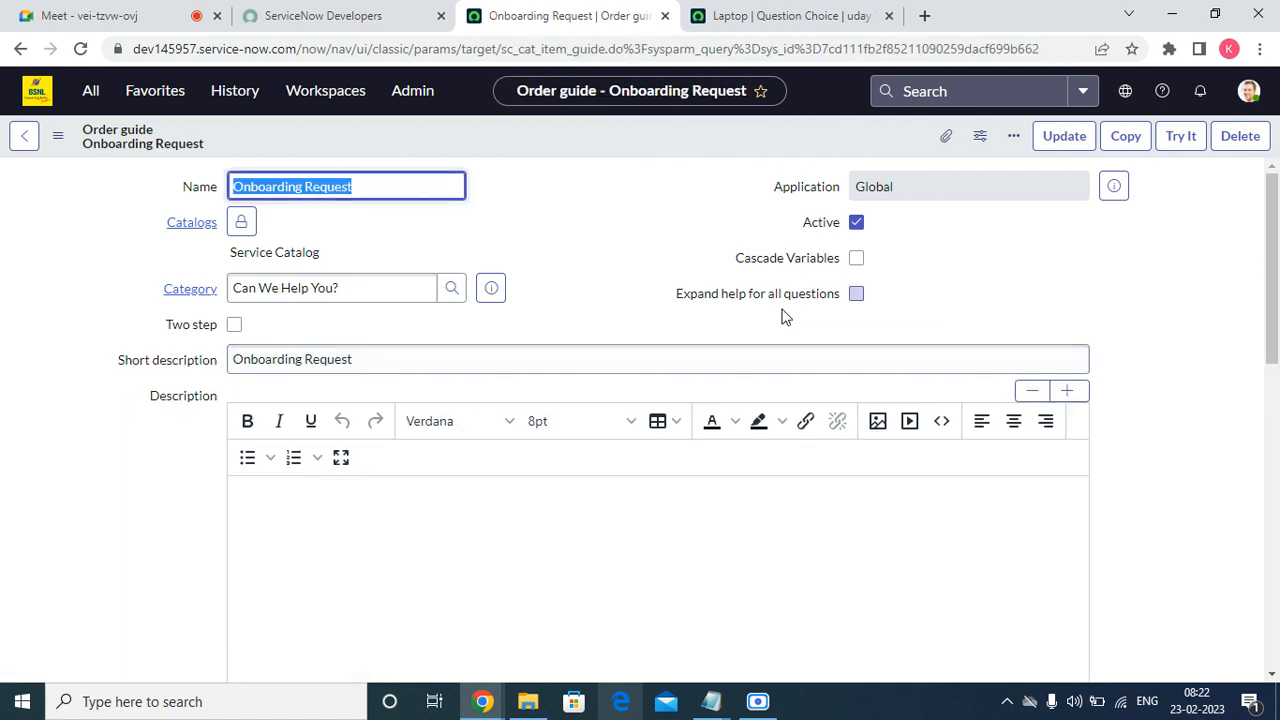
{"action": "scroll", "coordinate": [783, 314], "scroll_direction": "down", "scroll_amount": 10}
Start a new rule-base rule with the condition system_requirement is Laptop.
{"action": "left_click", "coordinate": [263, 362]}
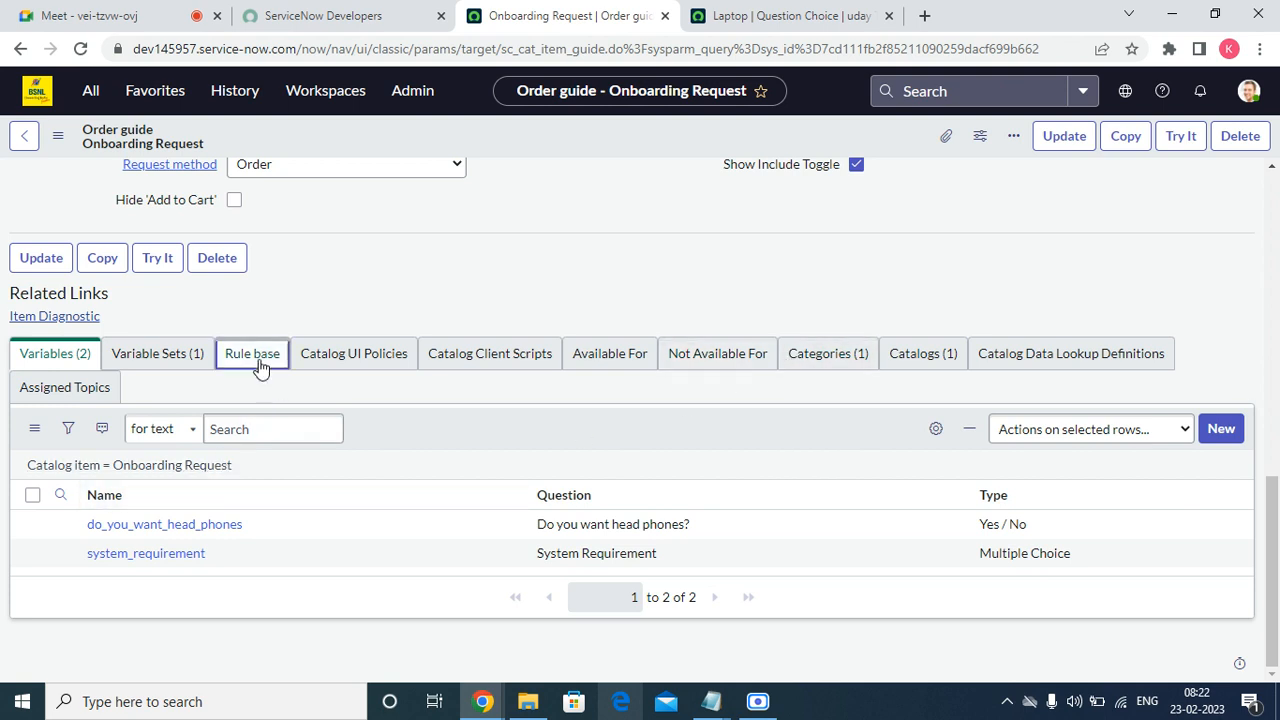
{"action": "left_click", "coordinate": [1231, 431]}
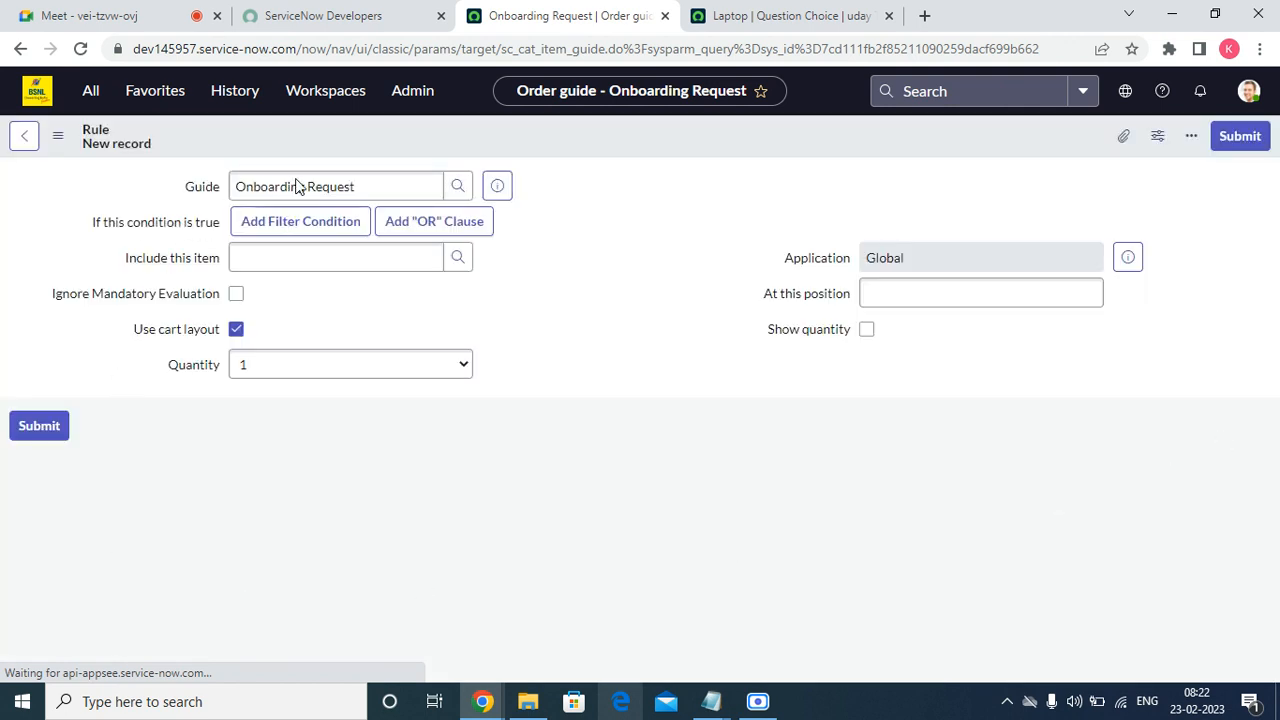
{"action": "left_click", "coordinate": [334, 225]}
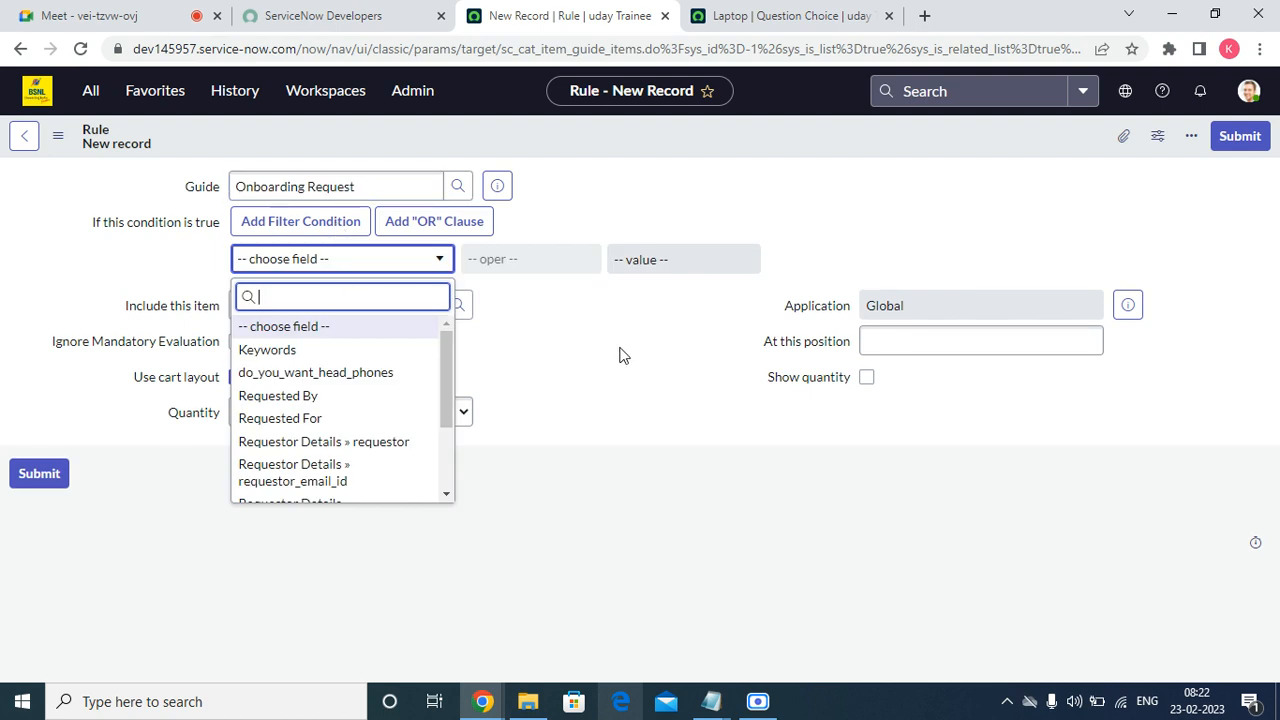
{"action": "scroll", "coordinate": [395, 470], "scroll_direction": "down", "scroll_amount": 2}
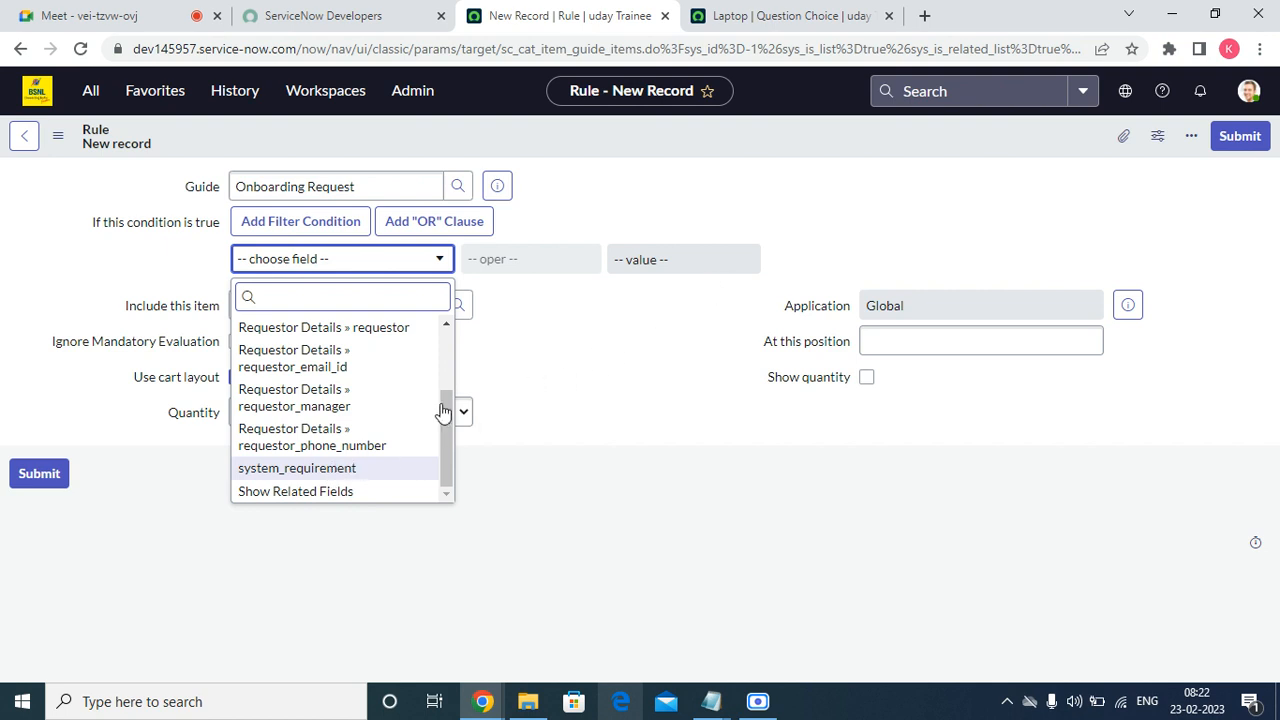
{"action": "left_click", "coordinate": [300, 468]}
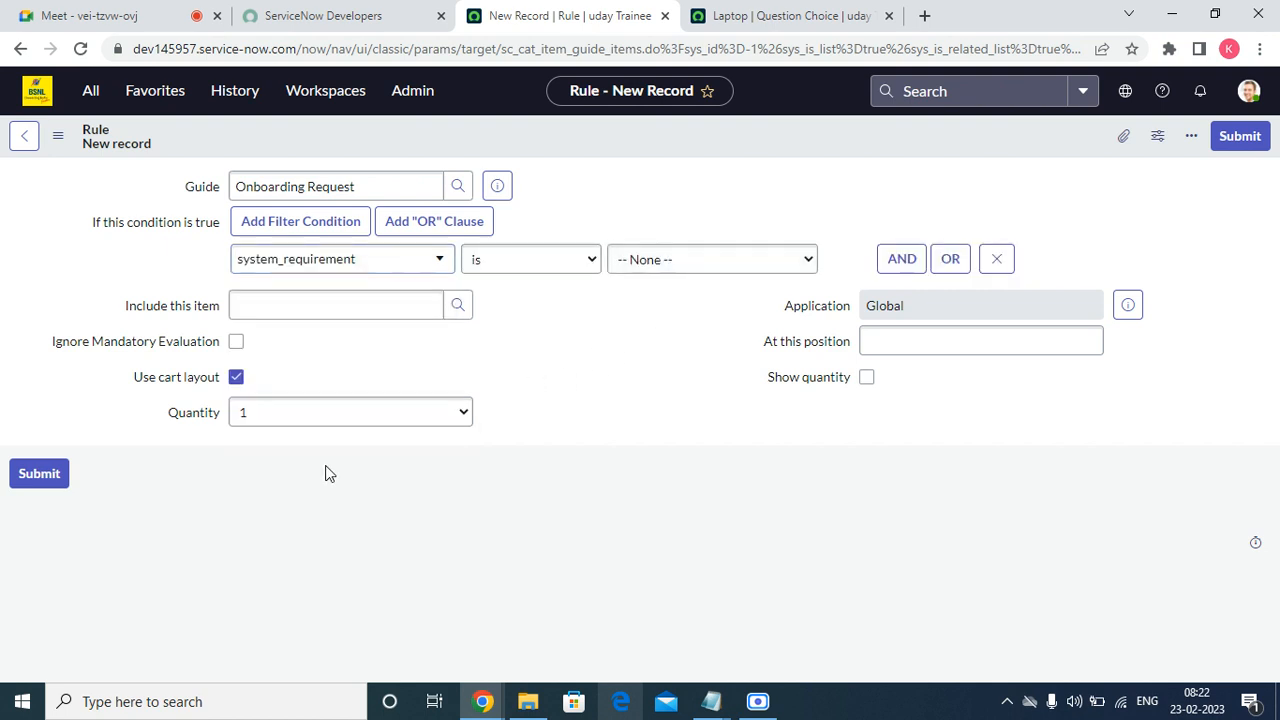
{"action": "left_click", "coordinate": [656, 262]}
{"action": "left_click", "coordinate": [632, 300]}
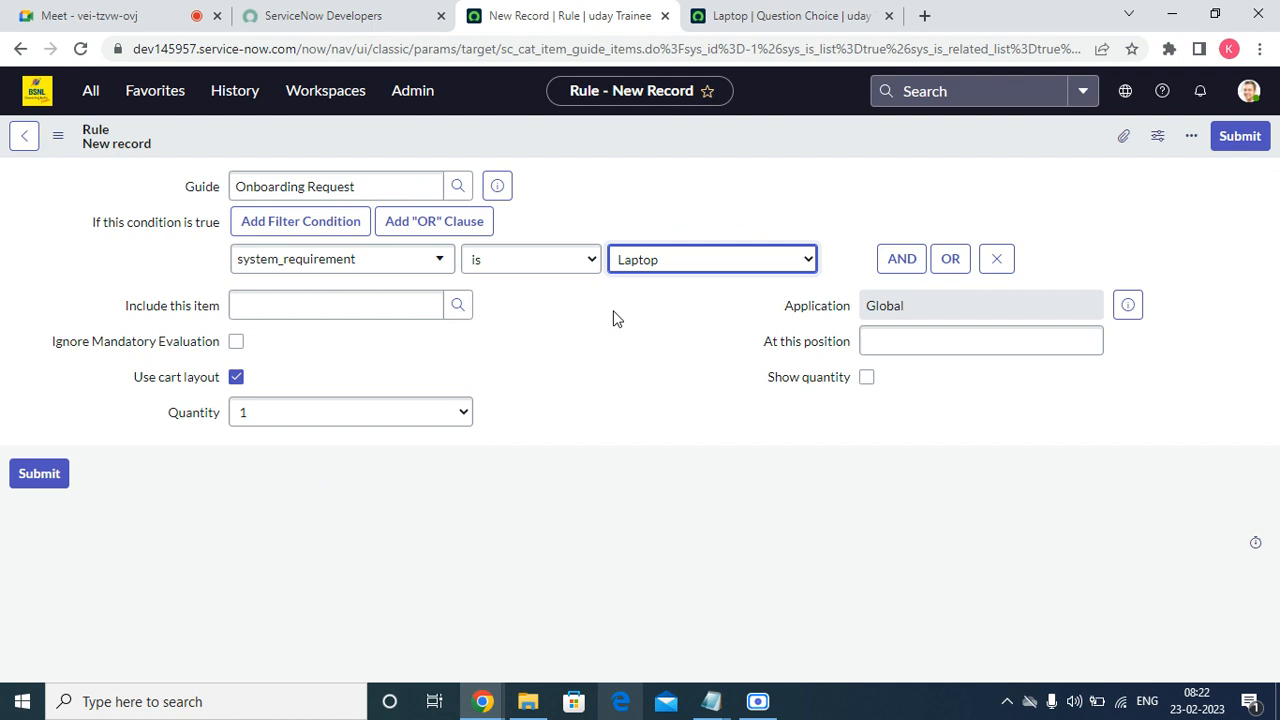
Clear the partial entry in the item-to-include field and reopen the catalog item lookup.
{"action": "left_click", "coordinate": [464, 305]}
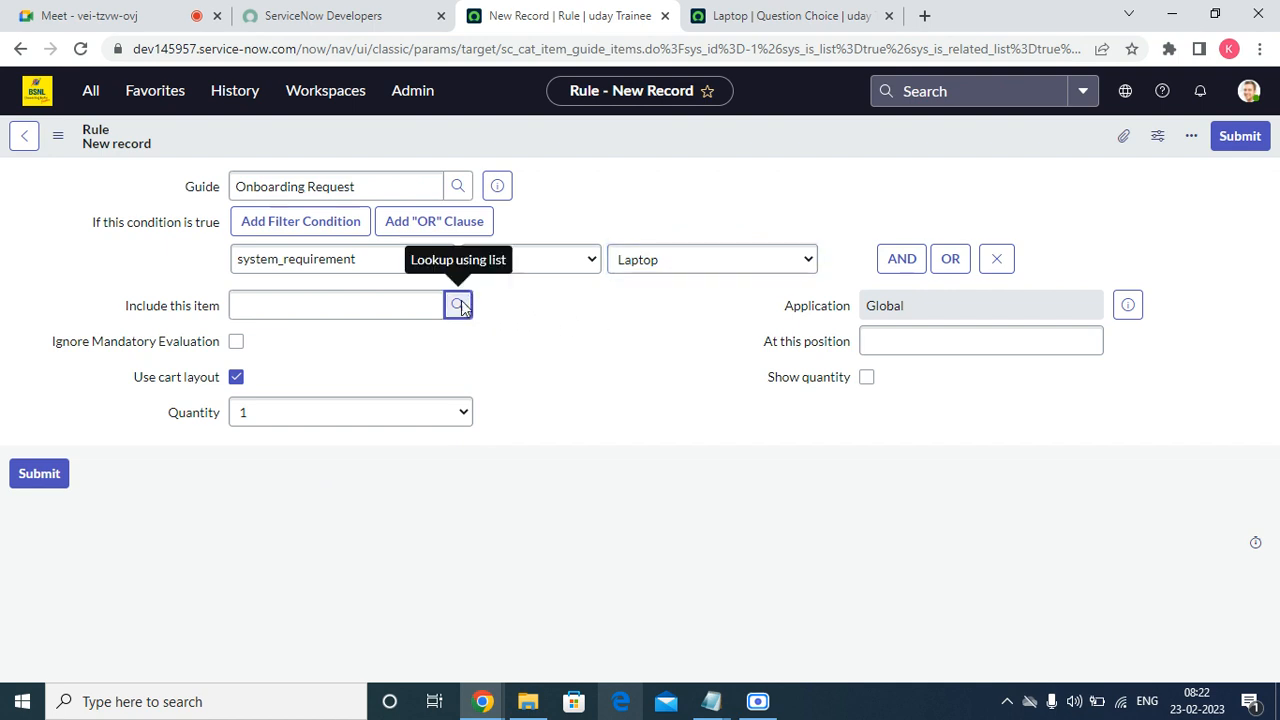
{"action": "left_click", "coordinate": [462, 304]}
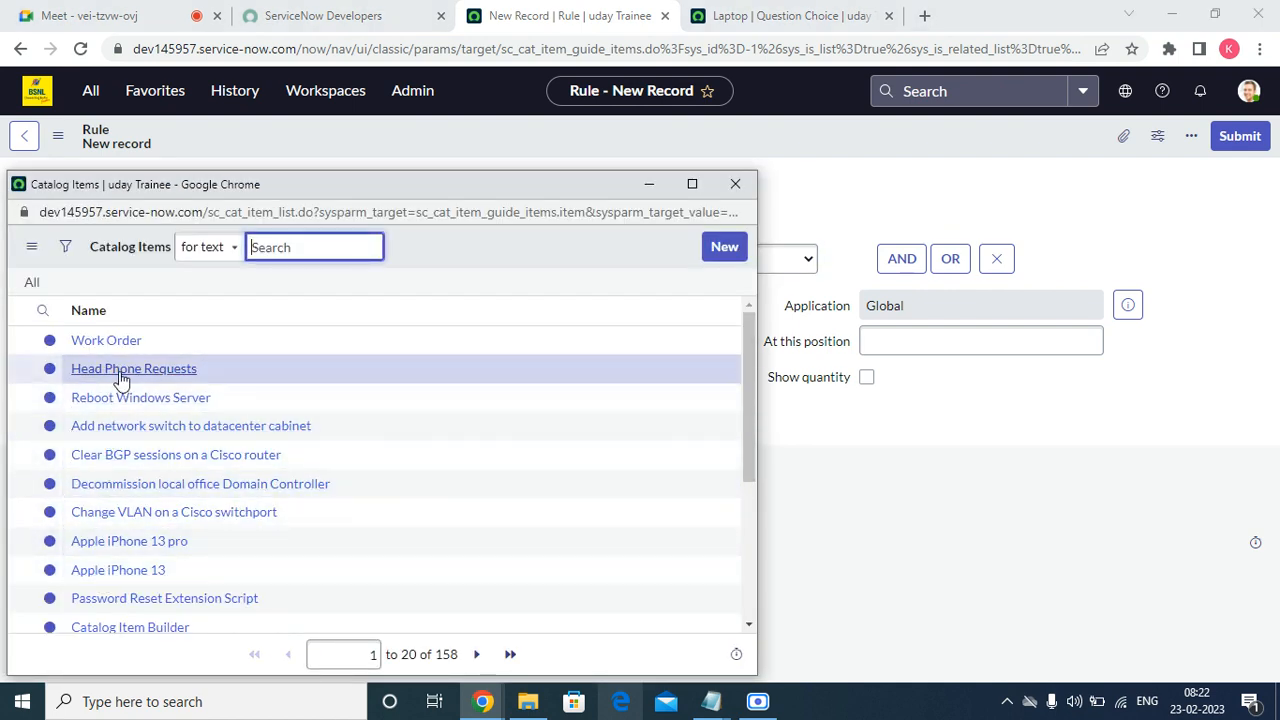
{"action": "scroll", "coordinate": [254, 463], "scroll_direction": "down", "scroll_amount": 3}
{"action": "scroll", "coordinate": [264, 493], "scroll_direction": "up", "scroll_amount": 3}
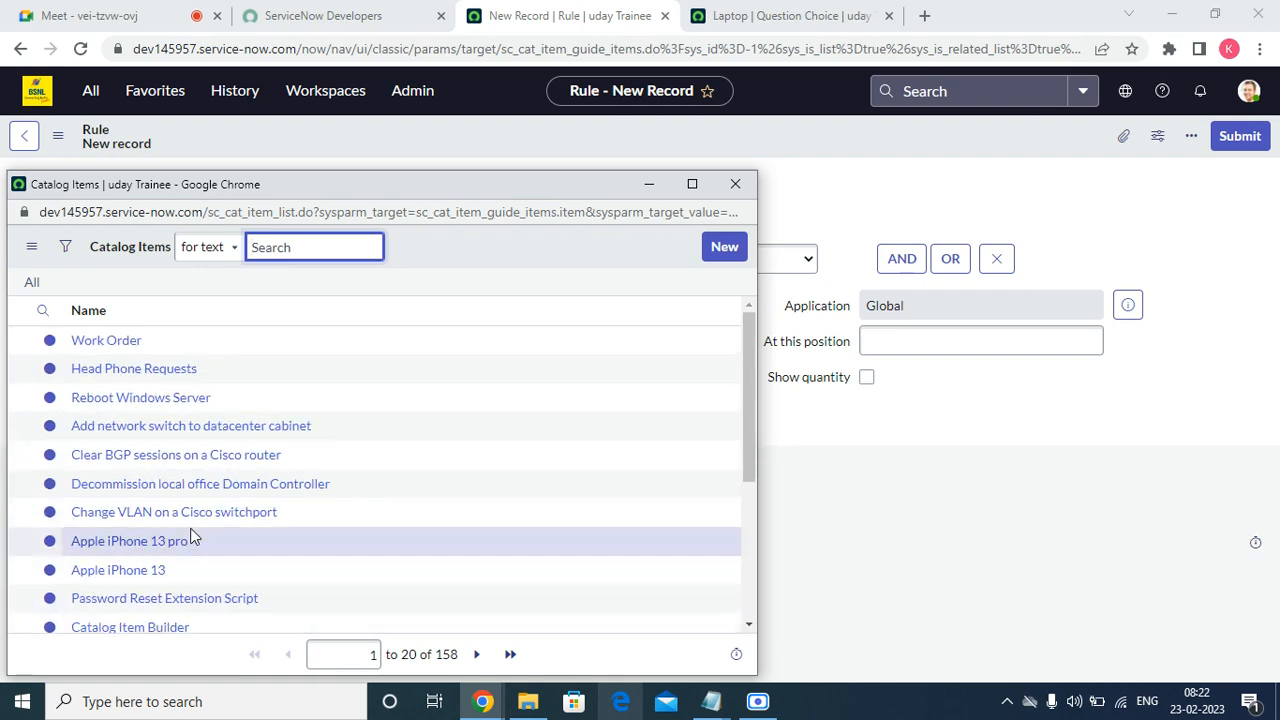
{"action": "left_click", "coordinate": [735, 185]}
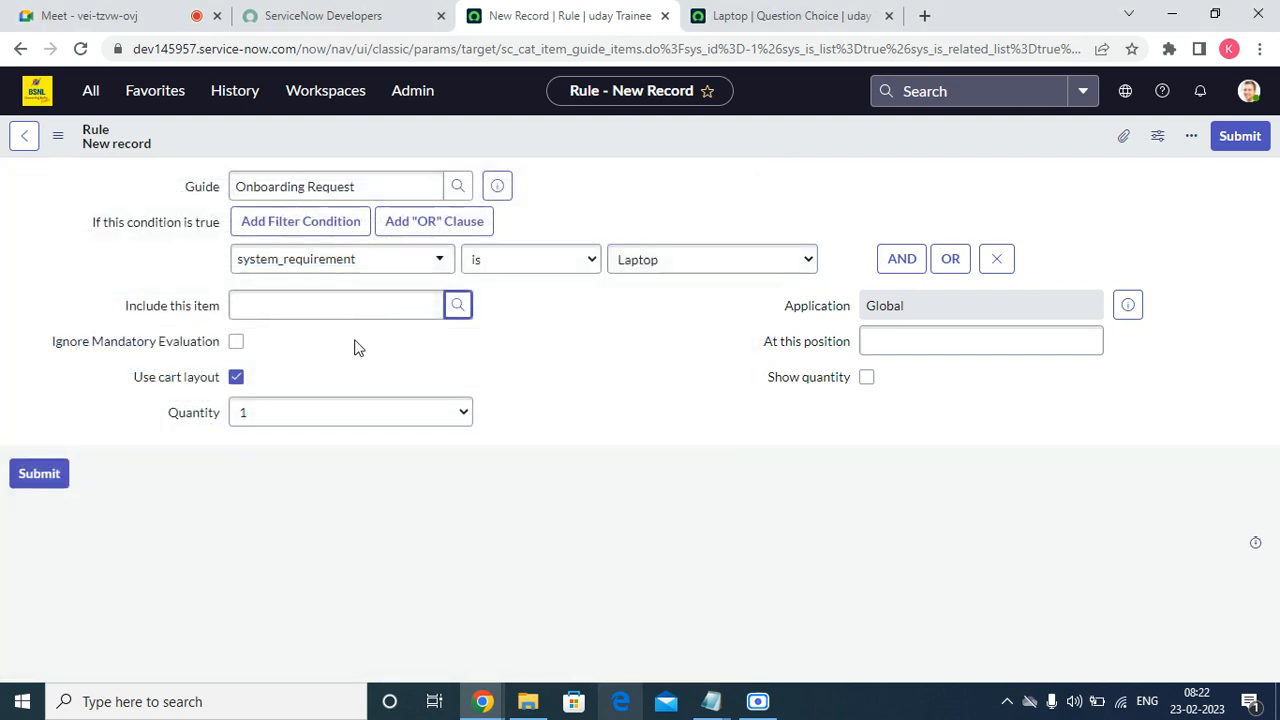
{"action": "left_click", "coordinate": [317, 301]}
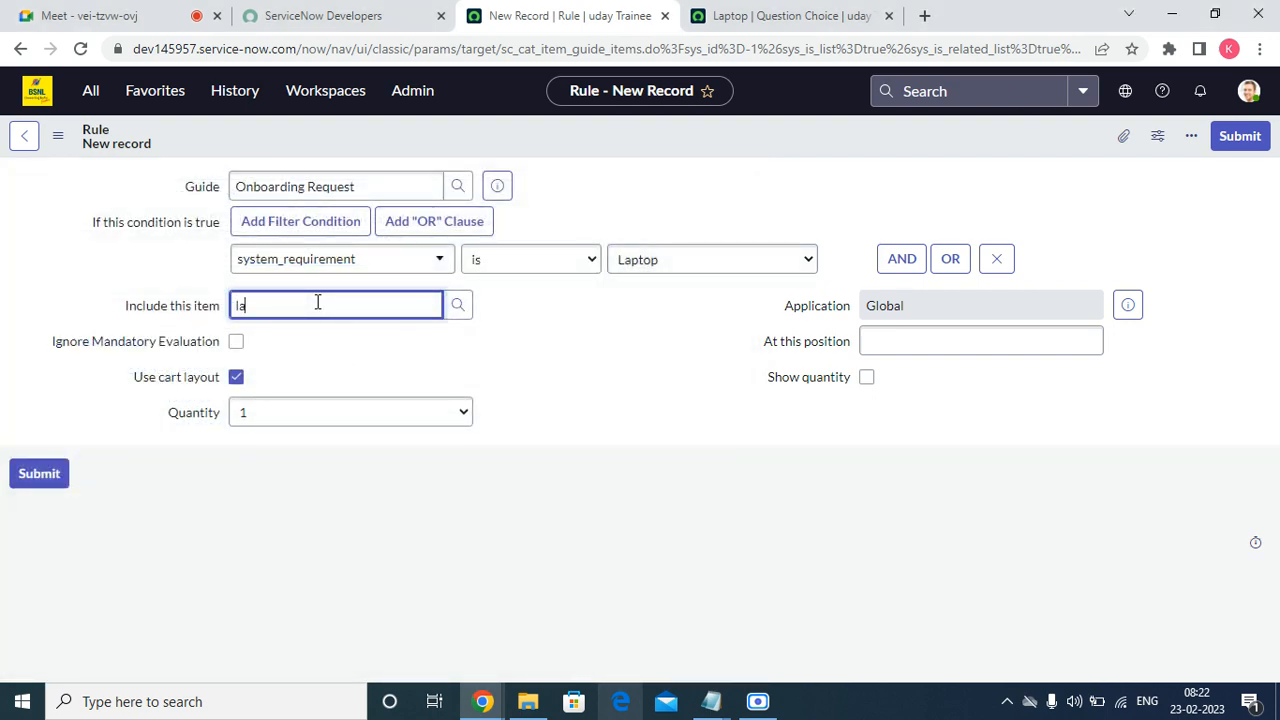
{"action": "double_click", "coordinate": [405, 312]}
{"action": "key", "text": "BackSpace"}
{"action": "left_click", "coordinate": [457, 307]}
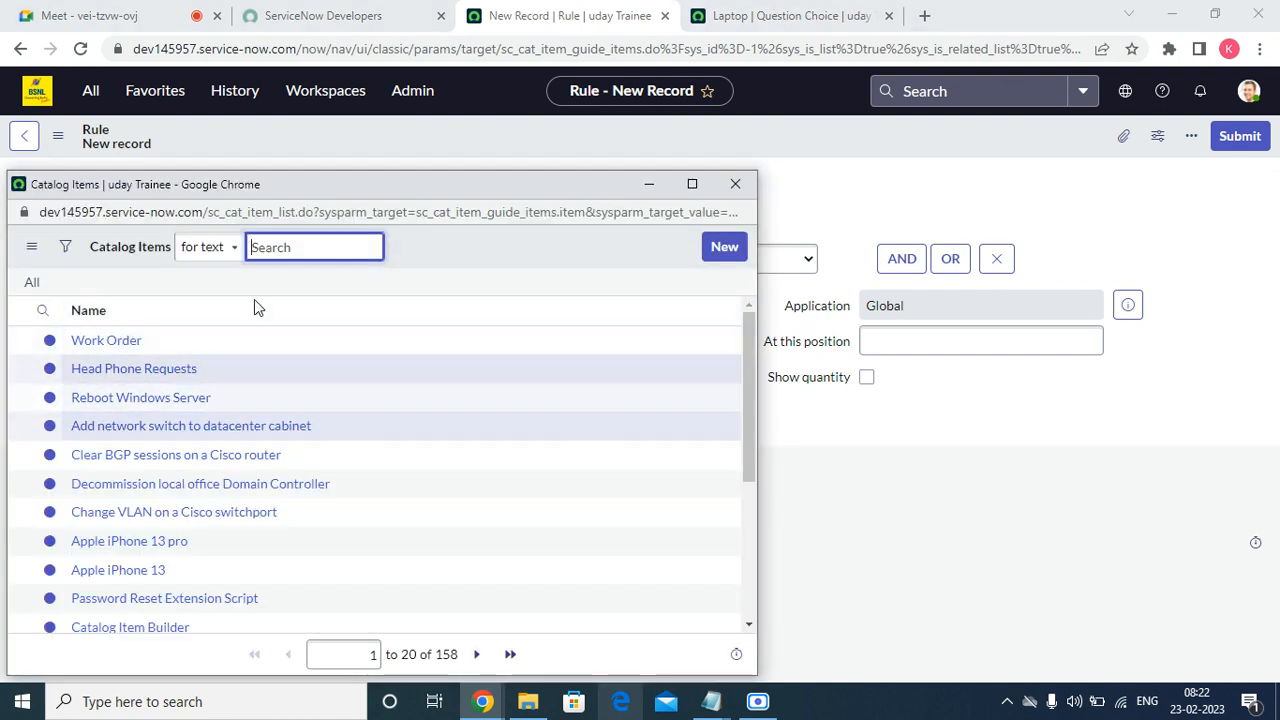
Search catalog items by Name for '*la' and submit the rule with Standard Laptop.
{"action": "left_click", "coordinate": [228, 254]}
{"action": "left_click", "coordinate": [212, 290]}
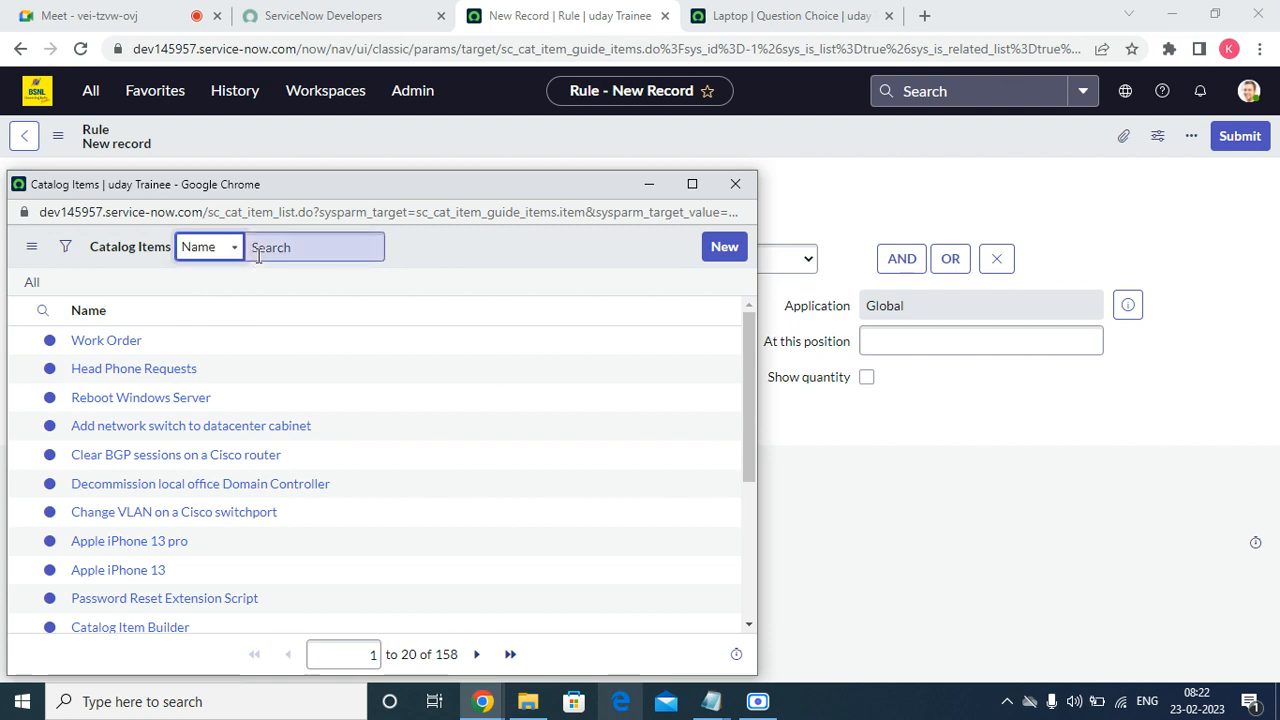
{"action": "left_click", "coordinate": [270, 249]}
{"action": "type", "text": "*"}
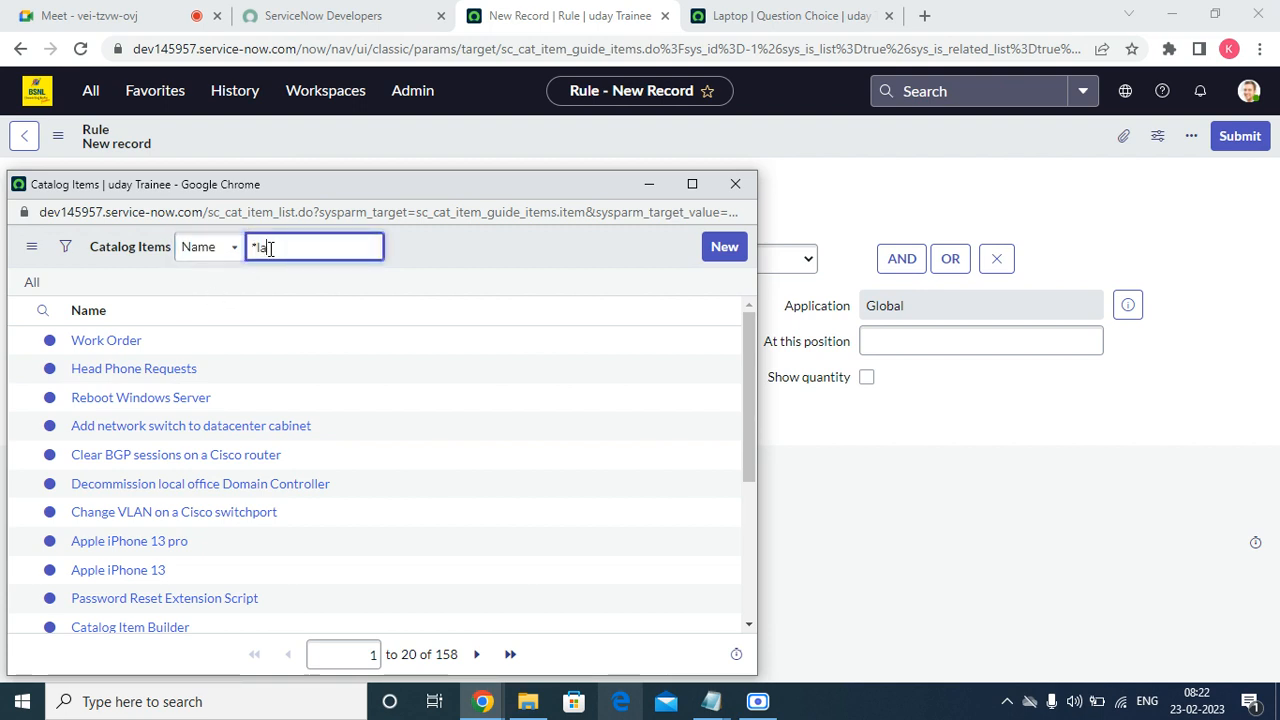
{"action": "type", "text": "la"}
{"action": "key", "text": "BackSpace"}
{"action": "key", "text": "BackSpace"}
{"action": "key", "text": "BackSpace"}
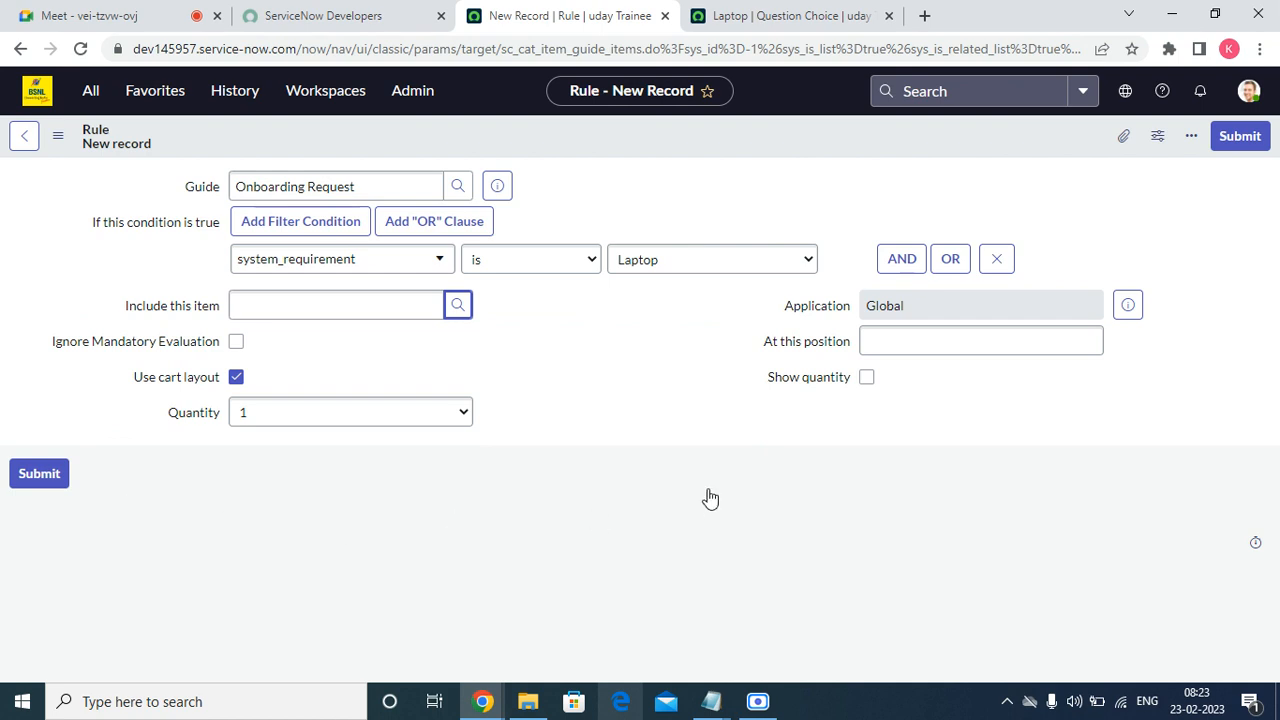
{"action": "left_click", "coordinate": [1222, 146]}
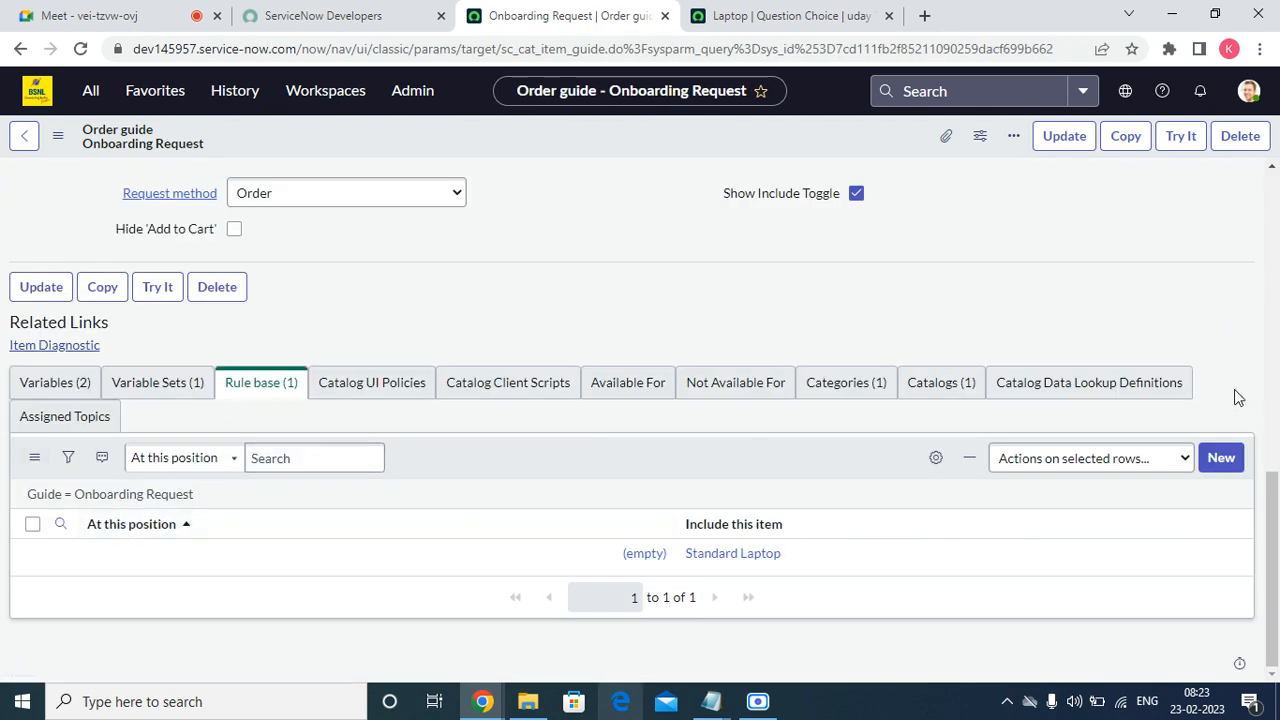
Start a second rule with the condition system_requirement is Desktop.
{"action": "left_click", "coordinate": [1212, 460]}
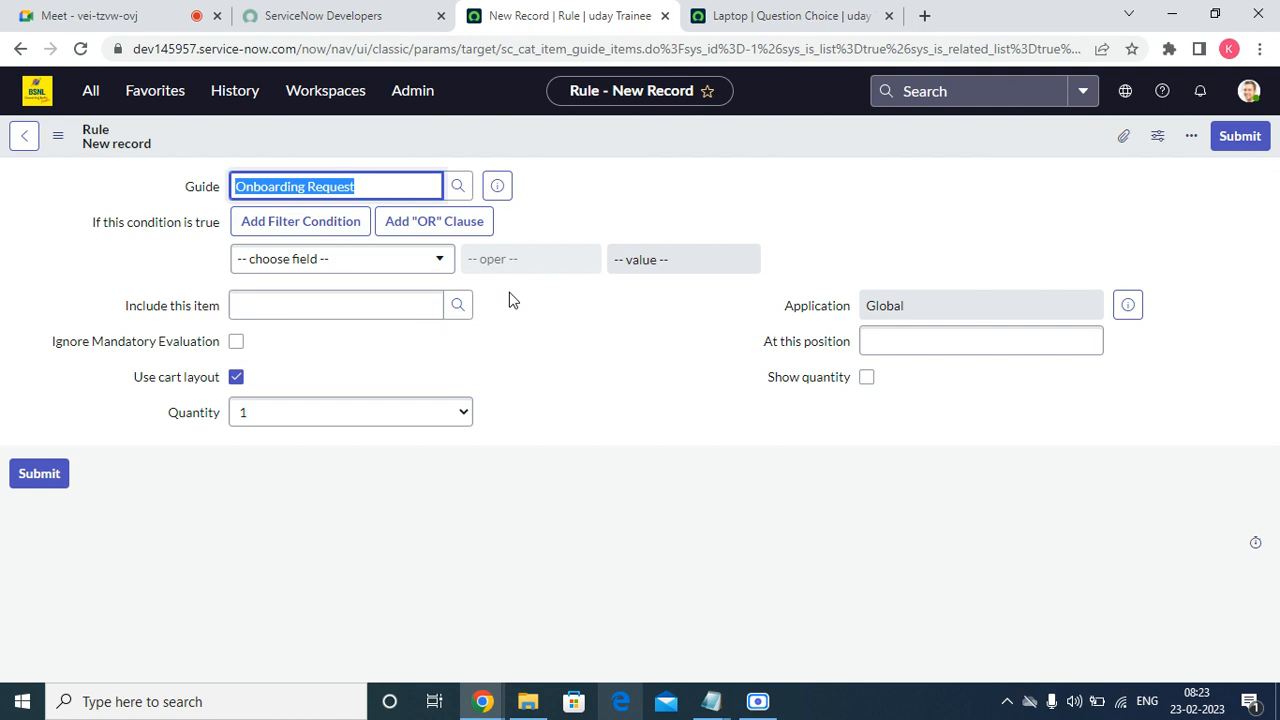
{"action": "left_click", "coordinate": [441, 259]}
{"action": "scroll", "coordinate": [352, 440], "scroll_direction": "down", "scroll_amount": 3}
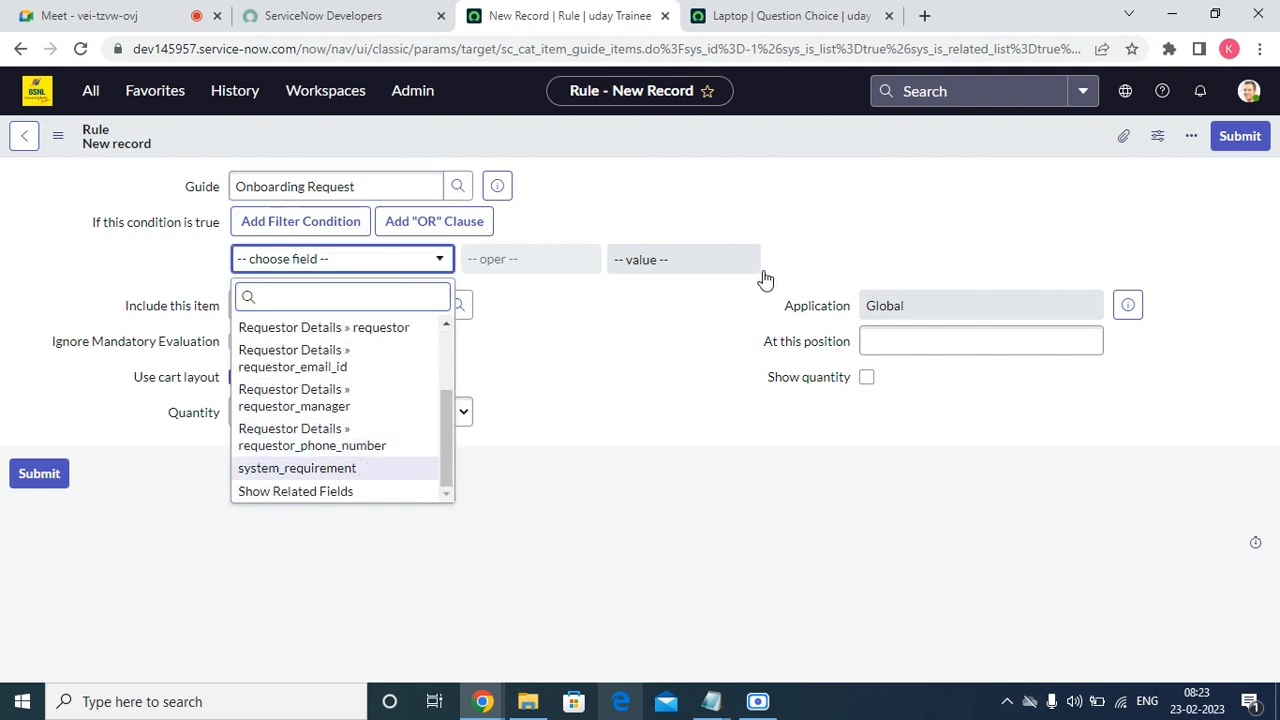
{"action": "key", "text": "Return"}
{"action": "left_click", "coordinate": [666, 262]}
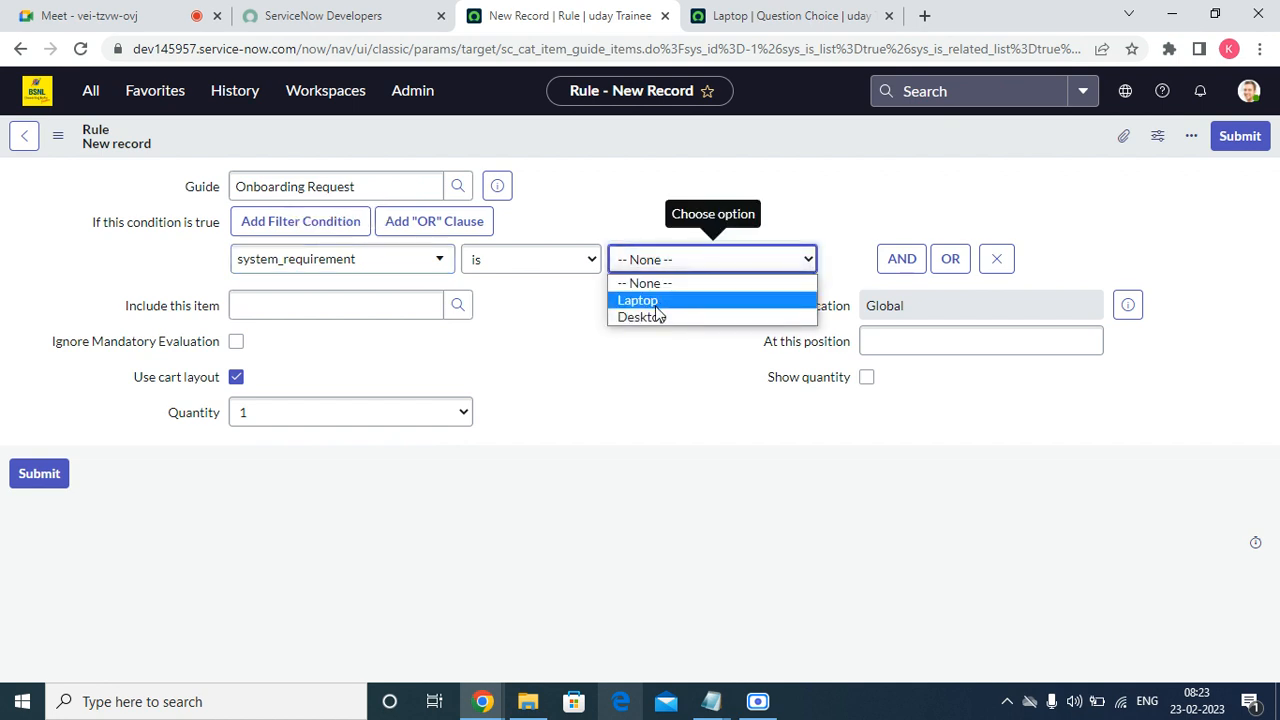
{"action": "left_click", "coordinate": [650, 317]}
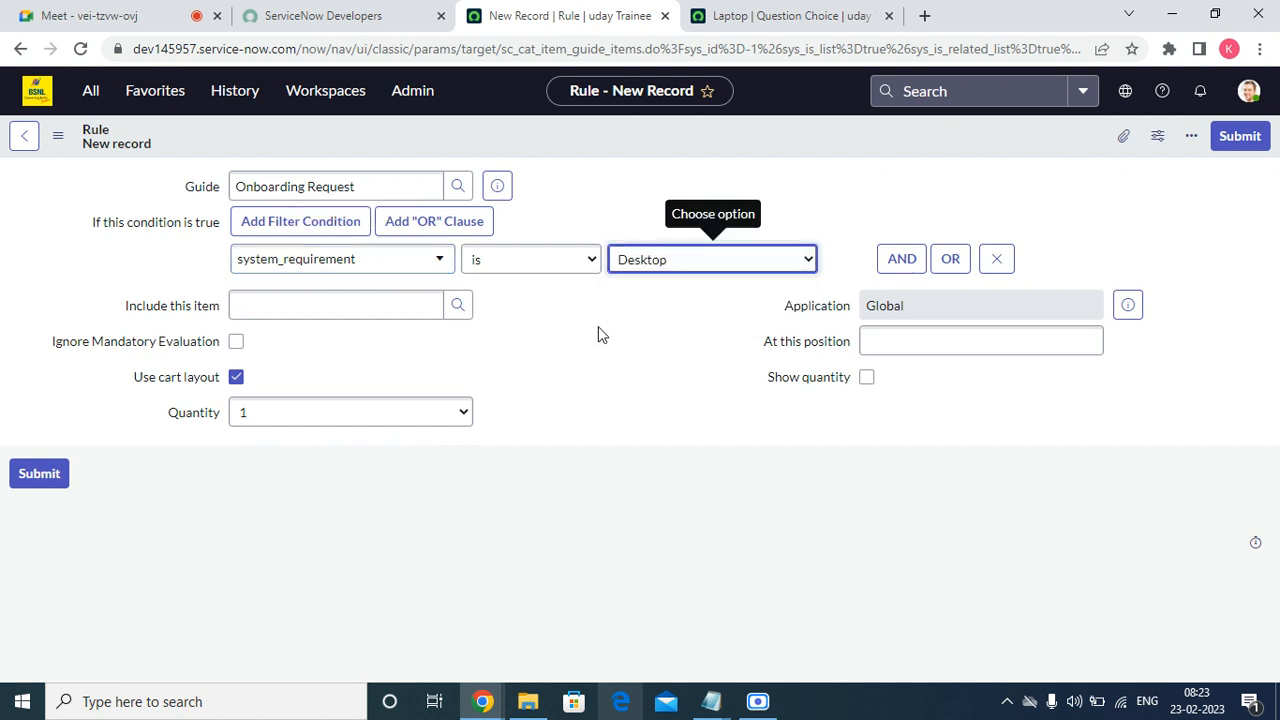
Search catalog items for '*desk', include Office Desktop, and submit the rule.
{"action": "left_click", "coordinate": [455, 305]}
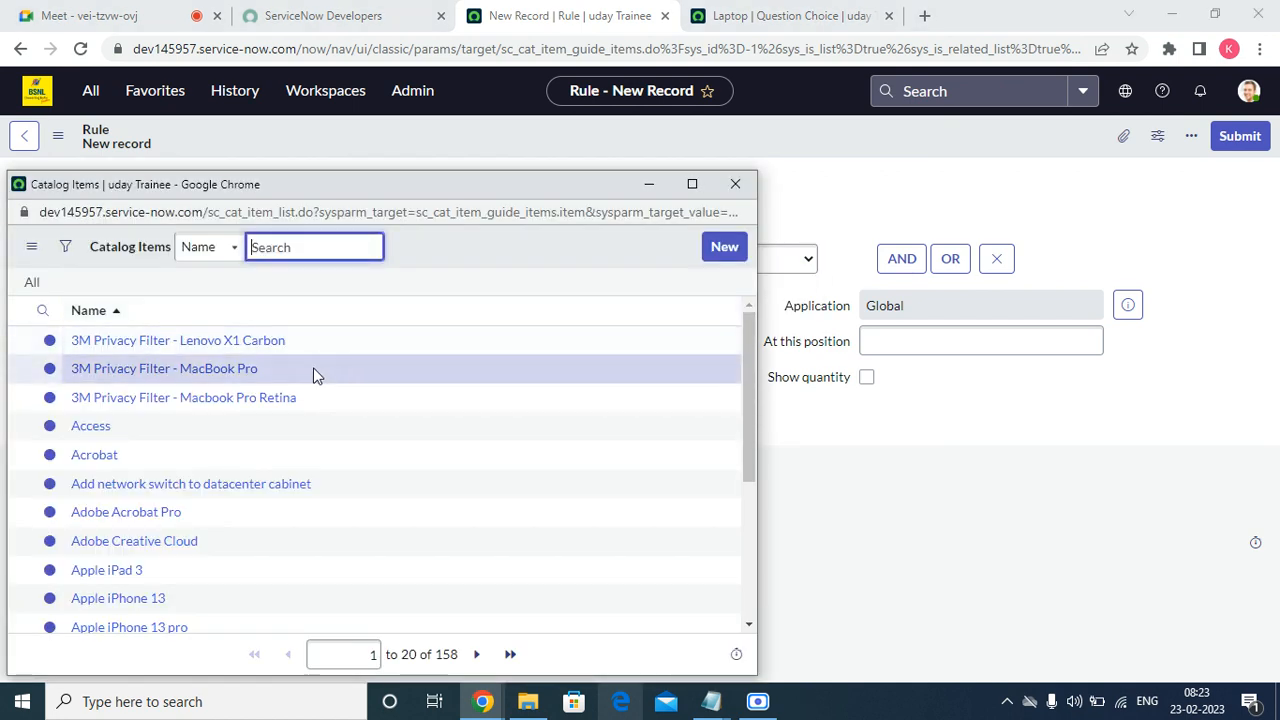
{"action": "type", "text": "*"}
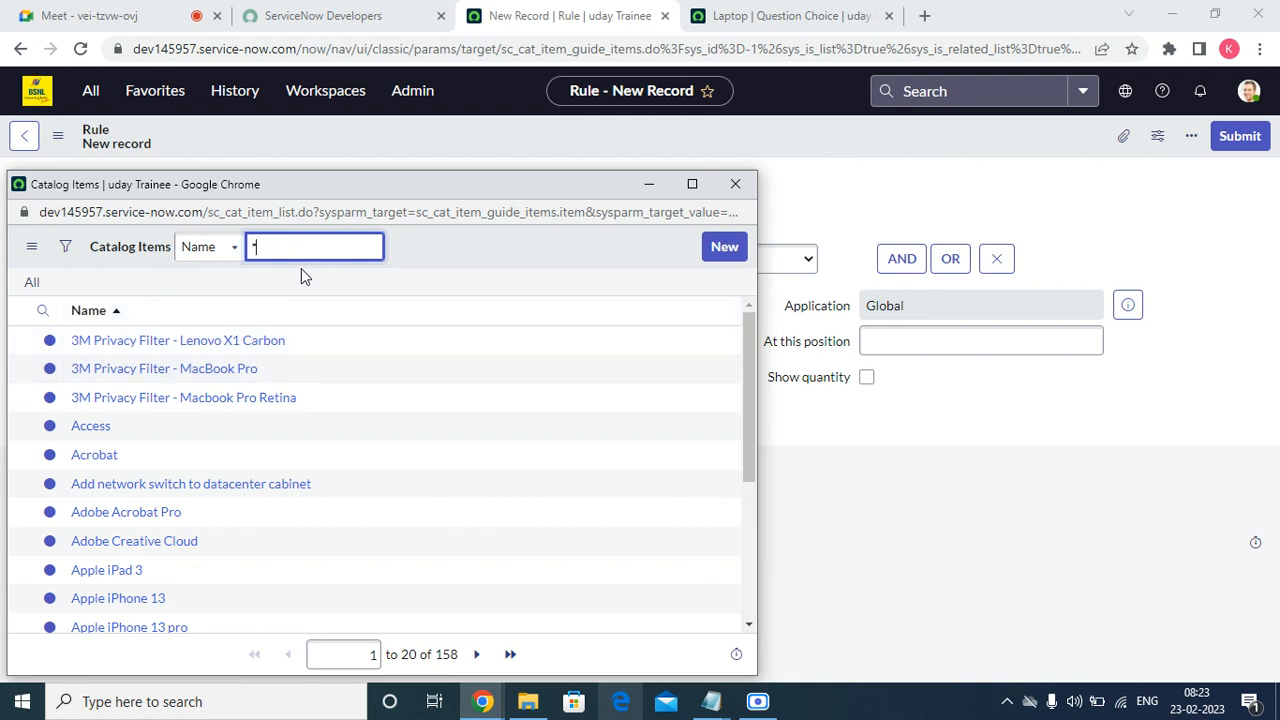
{"action": "type", "text": "desk"}
{"action": "key", "text": "Return"}
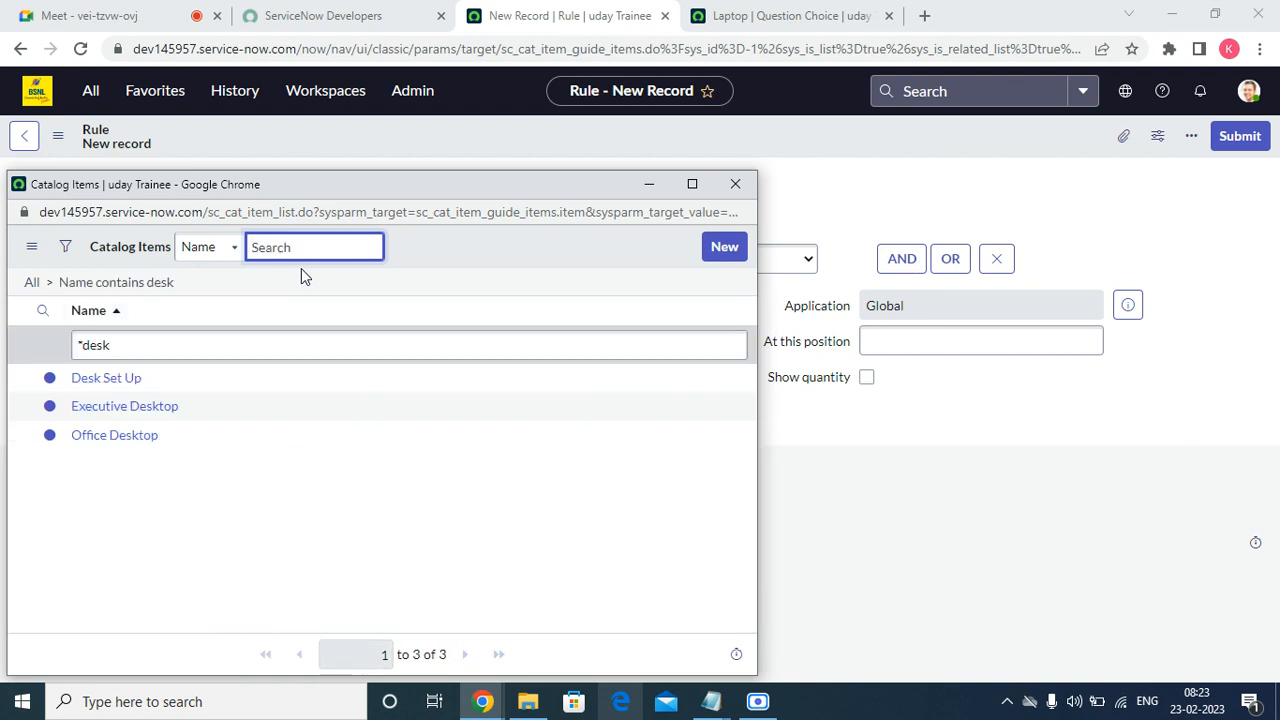
{"action": "left_click", "coordinate": [113, 436]}
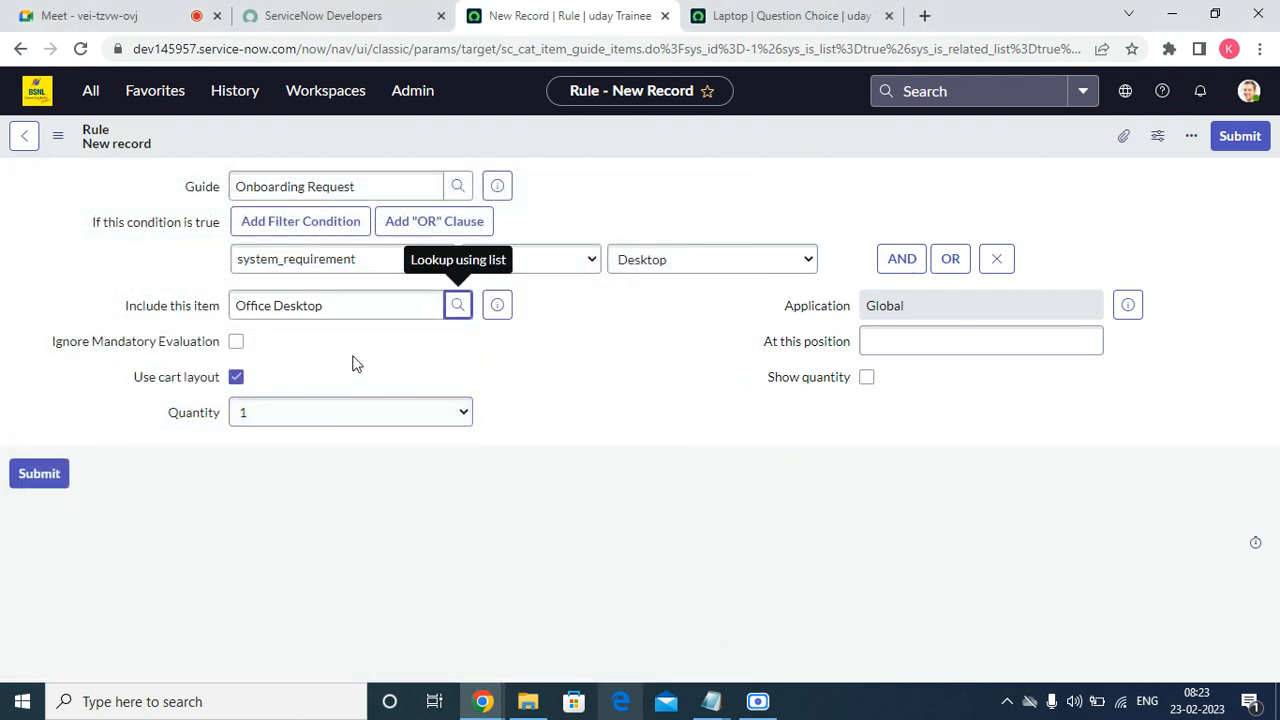
{"action": "left_click", "coordinate": [1237, 150]}
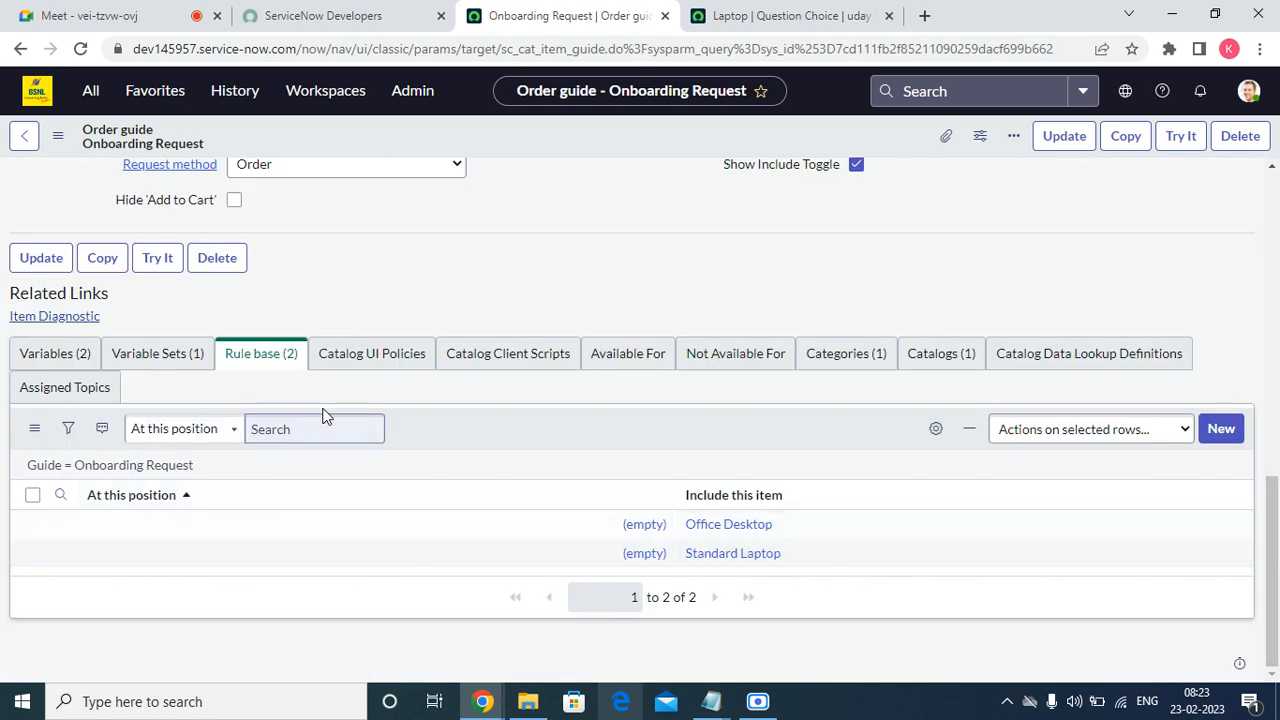
Start a new rule with the condition do_you_want_head_phones is Yes.
{"action": "left_click", "coordinate": [1221, 430]}
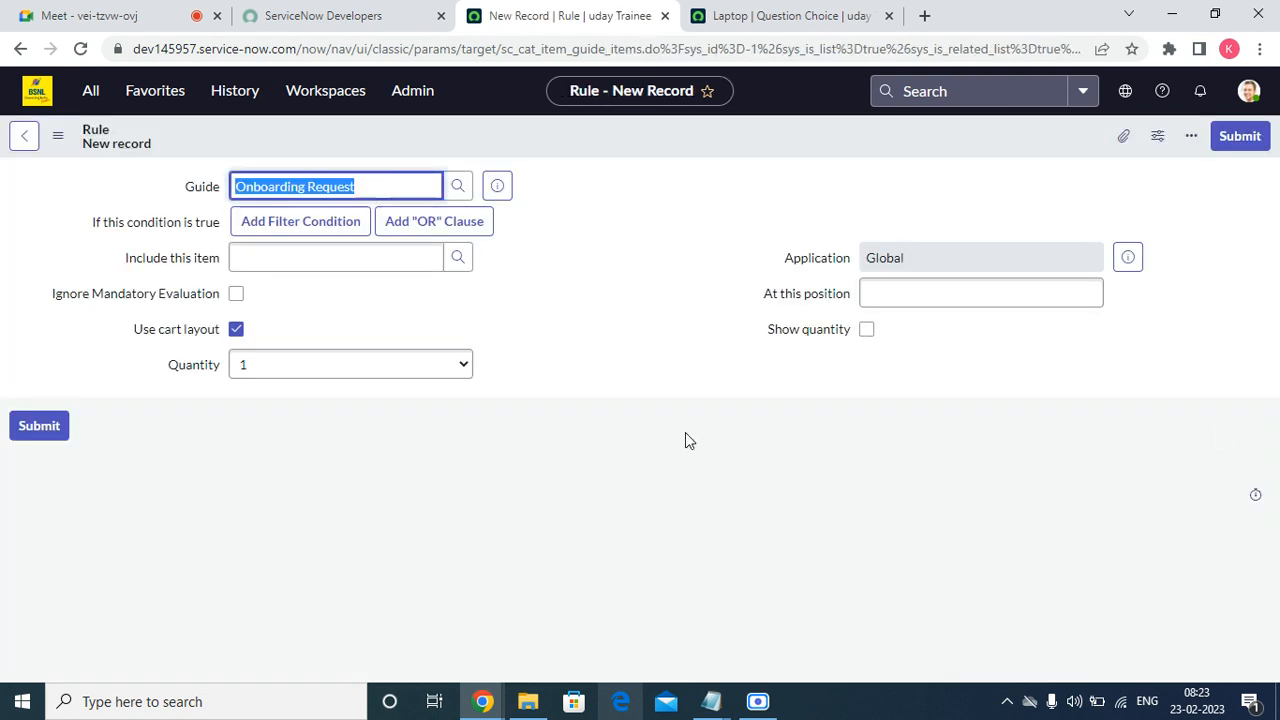
{"action": "left_click", "coordinate": [300, 221]}
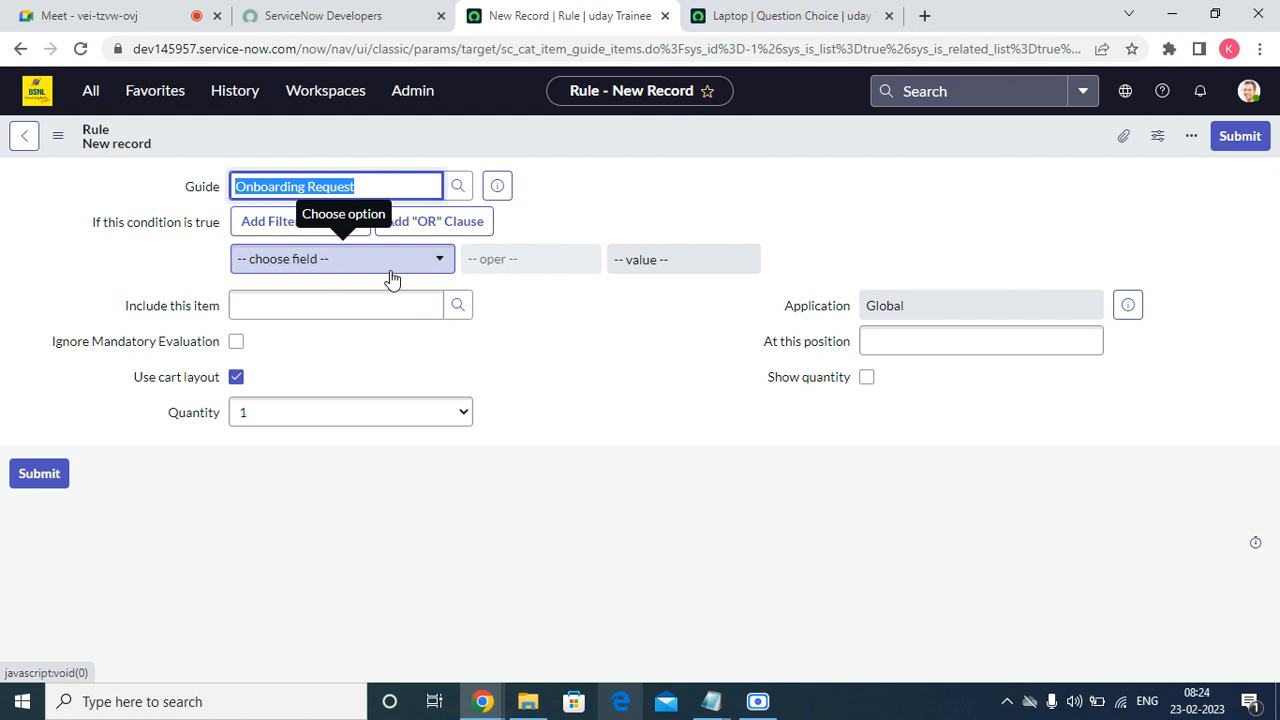
{"action": "left_click", "coordinate": [441, 264]}
{"action": "scroll", "coordinate": [397, 420], "scroll_direction": "down", "scroll_amount": 3}
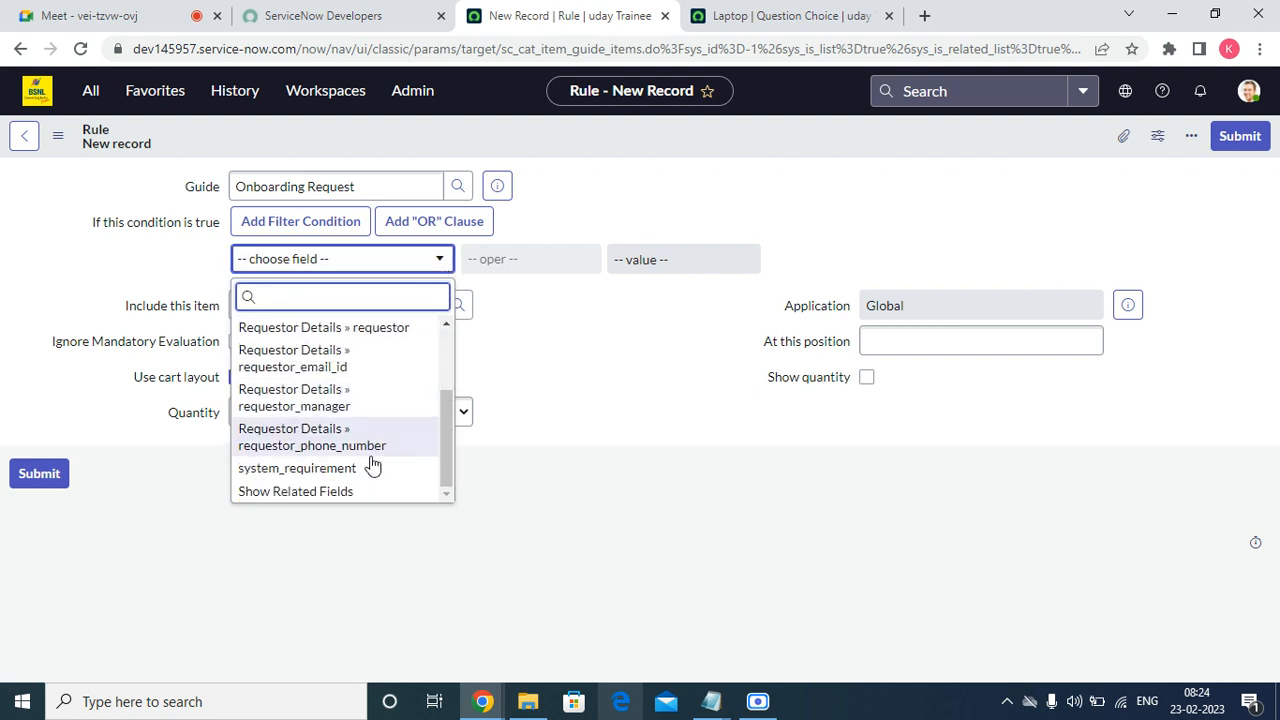
{"action": "scroll", "coordinate": [346, 418], "scroll_direction": "up", "scroll_amount": 3}
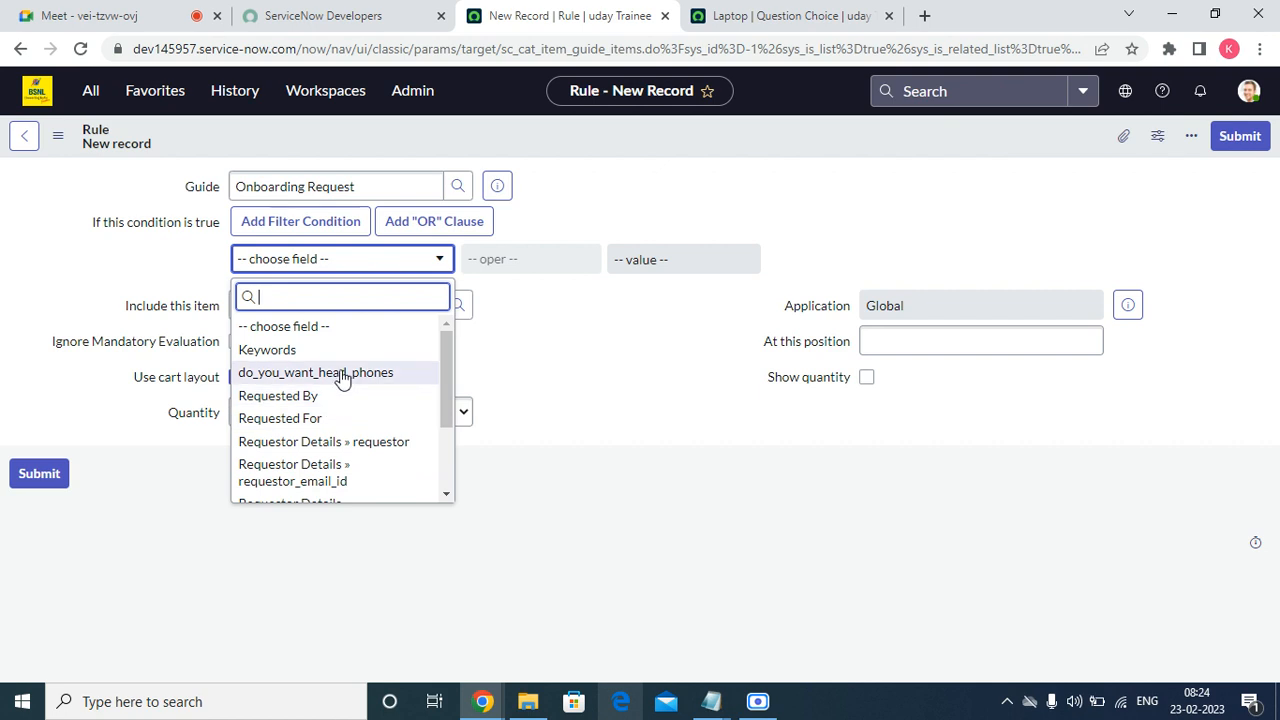
{"action": "left_click", "coordinate": [352, 376]}
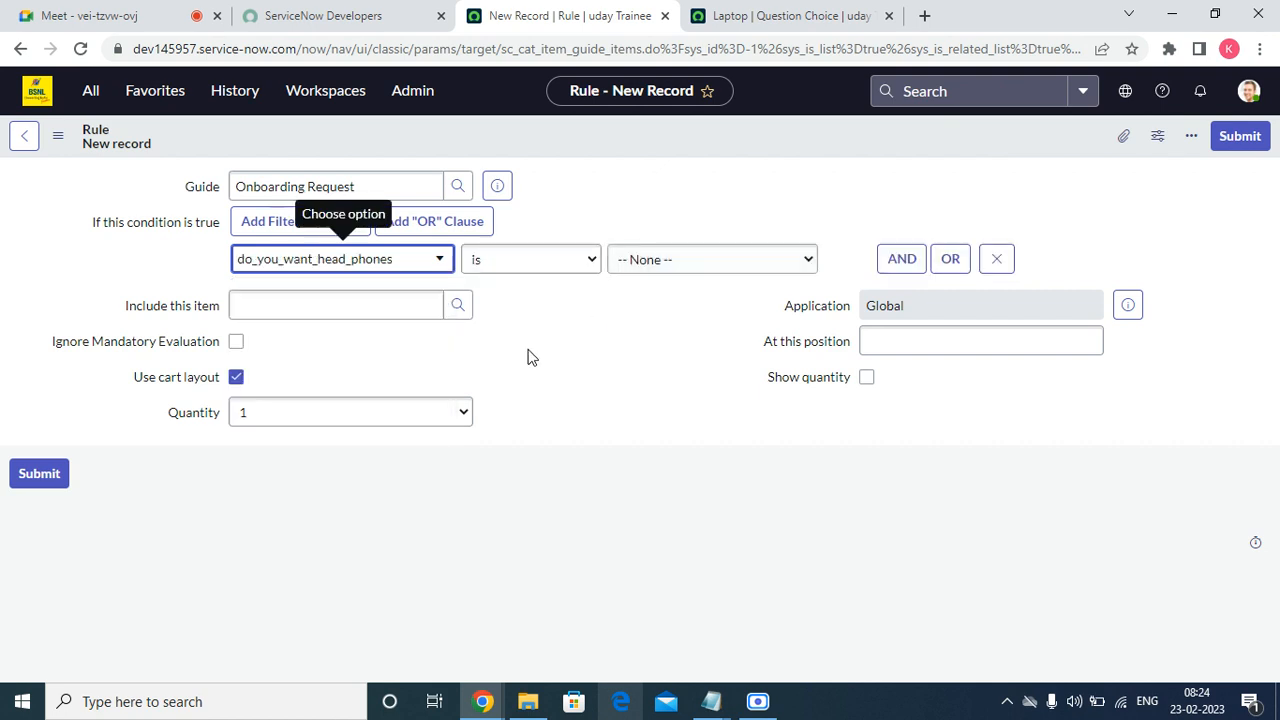
{"action": "left_click", "coordinate": [704, 260]}
{"action": "left_click", "coordinate": [660, 298]}
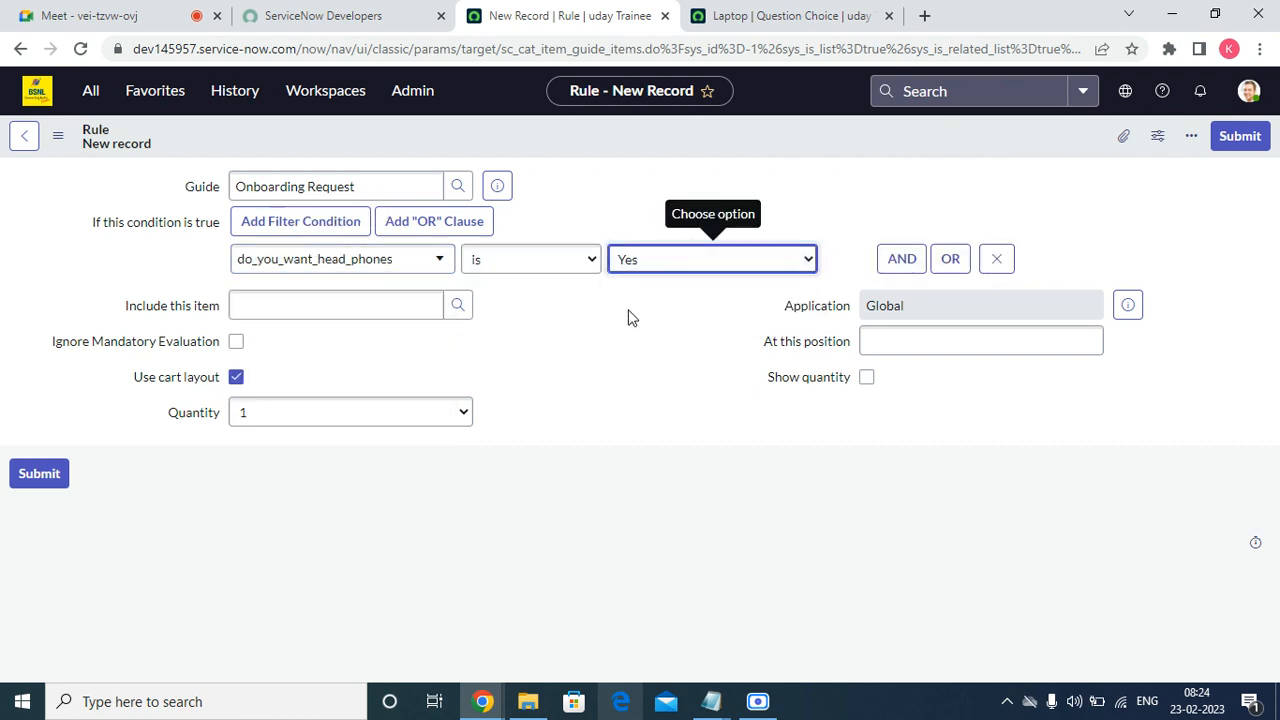
Search catalog items for '*he', include Head Phone Requests, and submit the rule.
{"action": "left_click", "coordinate": [377, 300]}
{"action": "left_click", "coordinate": [462, 306]}
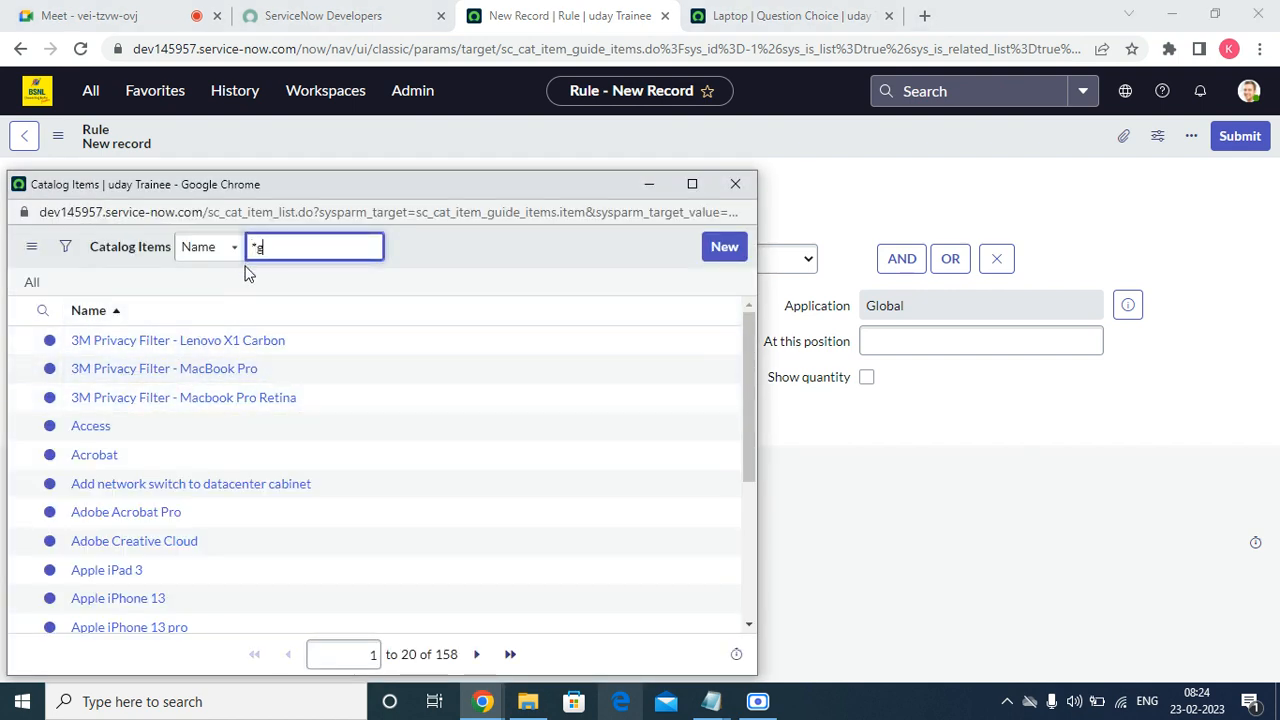
{"action": "type", "text": "*he"}
{"action": "key", "text": "Return"}
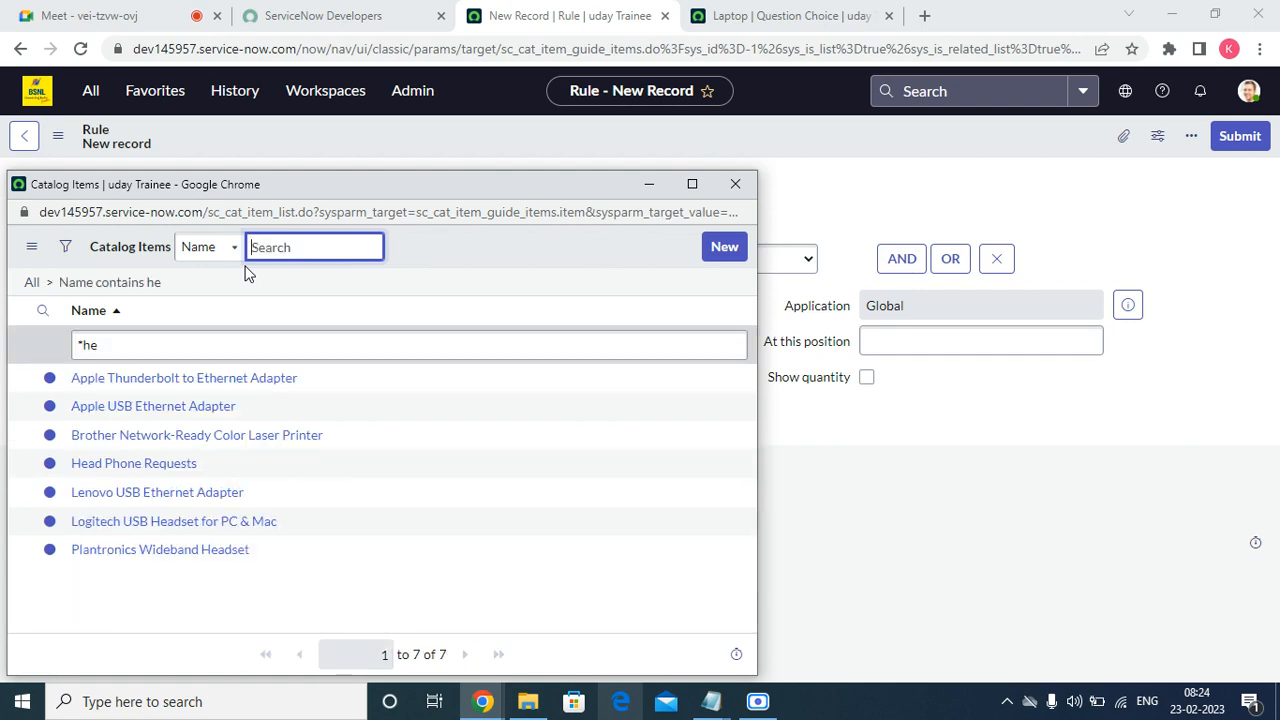
{"action": "left_click", "coordinate": [190, 465]}
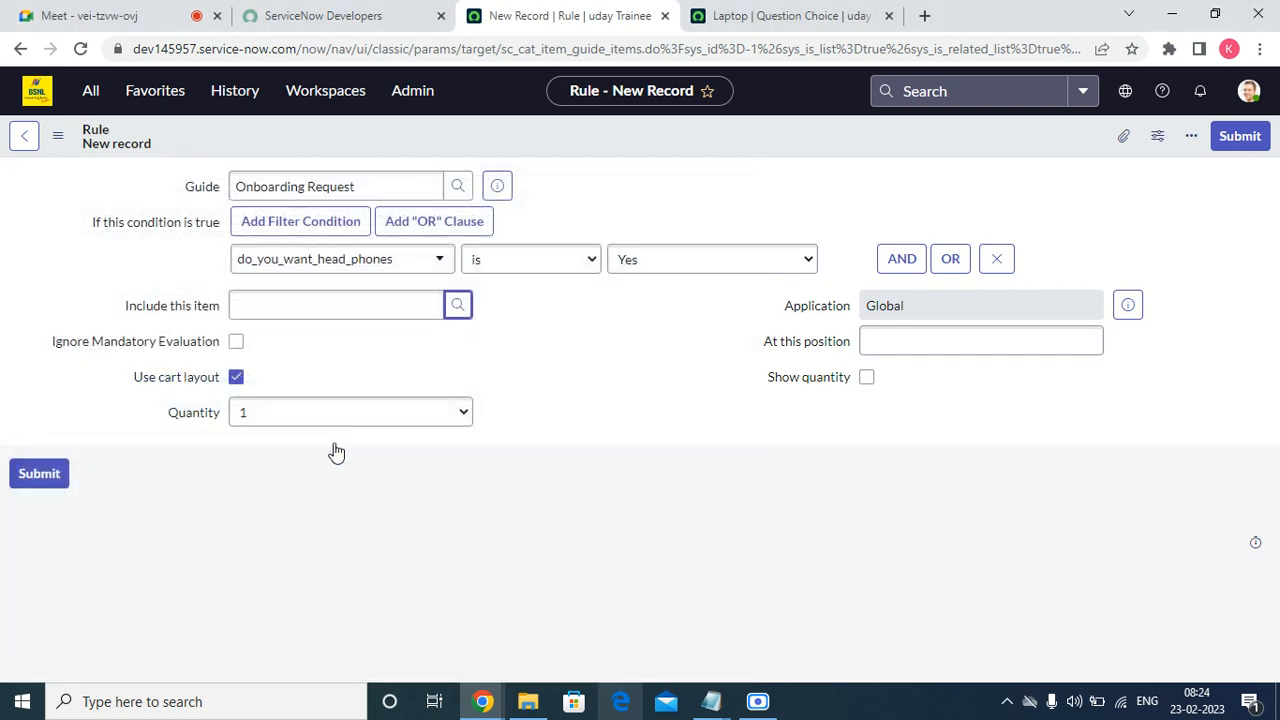
{"action": "left_click", "coordinate": [1240, 137]}
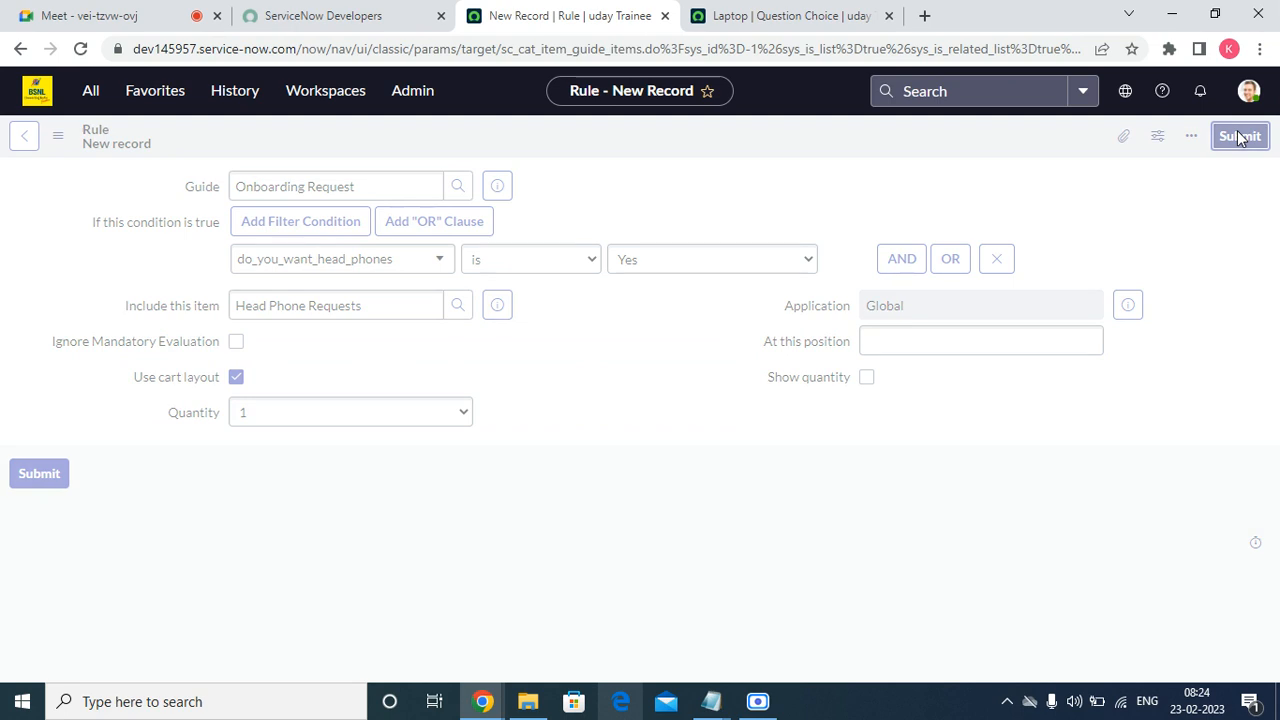
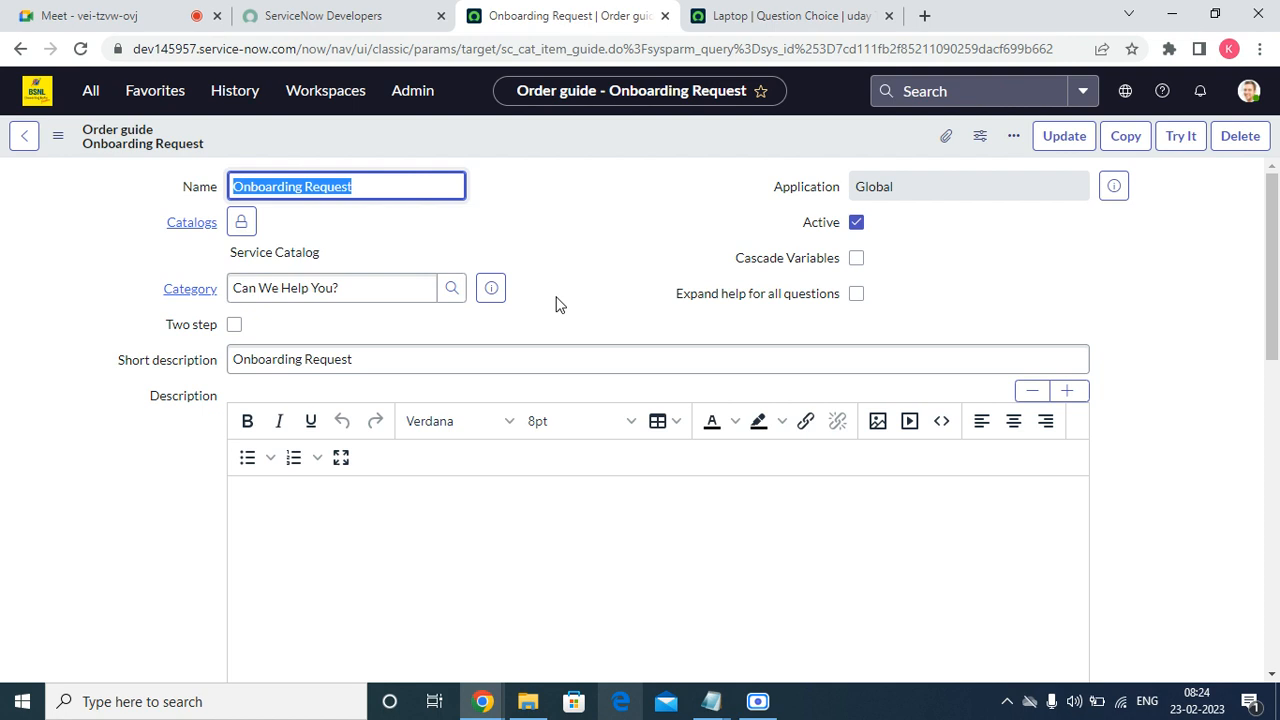
Show the order guide's two variables: the head-phones Yes/No question and the system requirement choice.
{"action": "scroll", "coordinate": [315, 333], "scroll_direction": "down", "scroll_amount": 15}
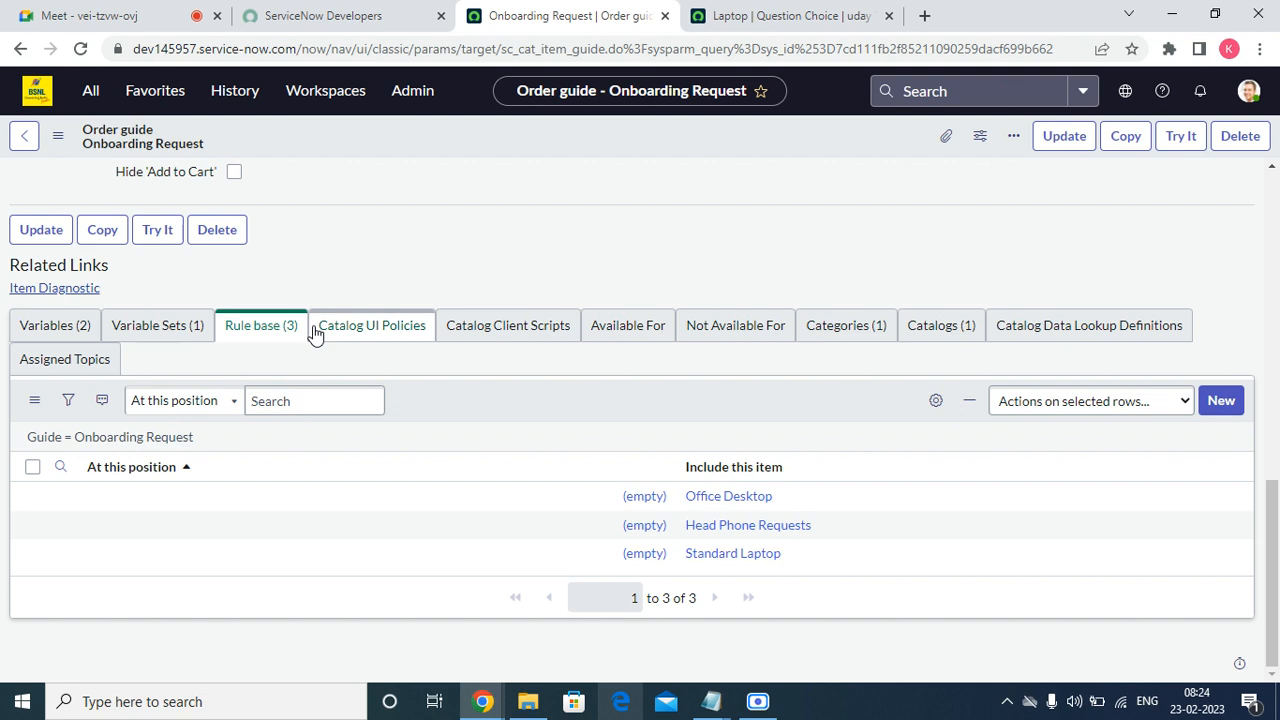
{"action": "left_click", "coordinate": [80, 327]}
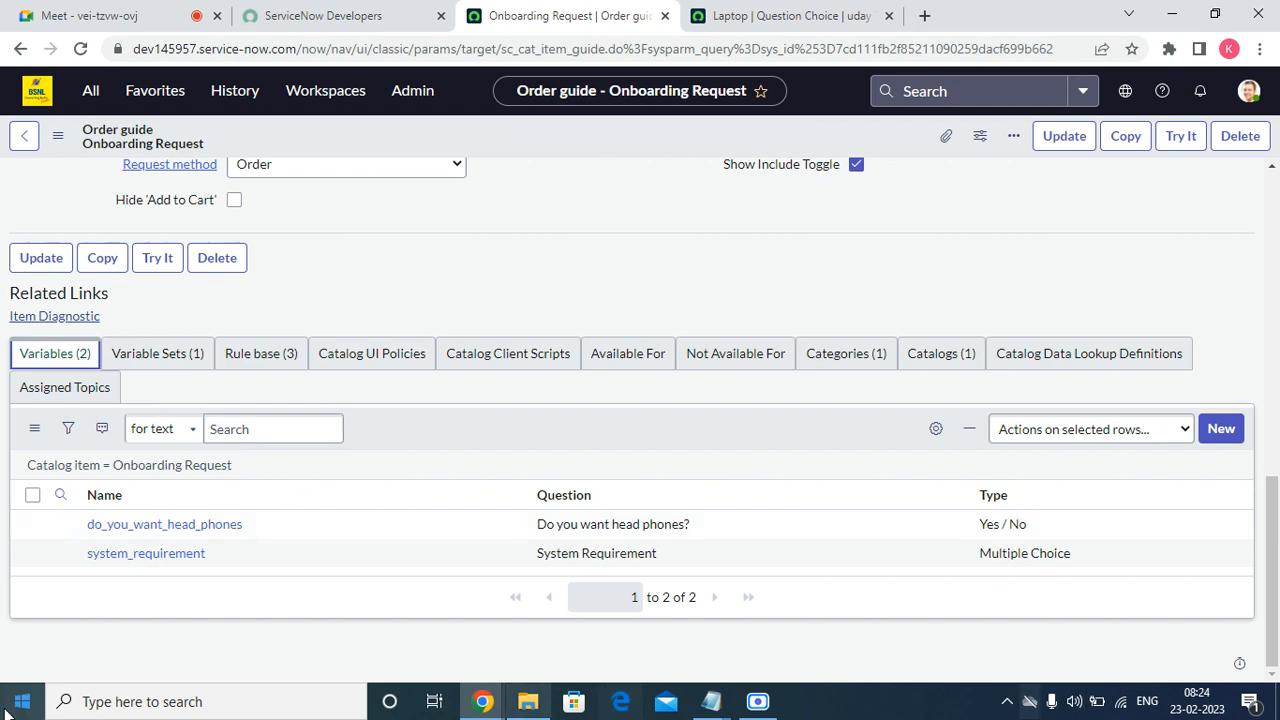
Try the order guide with a looked-up requestor, Laptop and head phones Yes, reaching Choose Options.
{"action": "left_click", "coordinate": [1172, 143]}
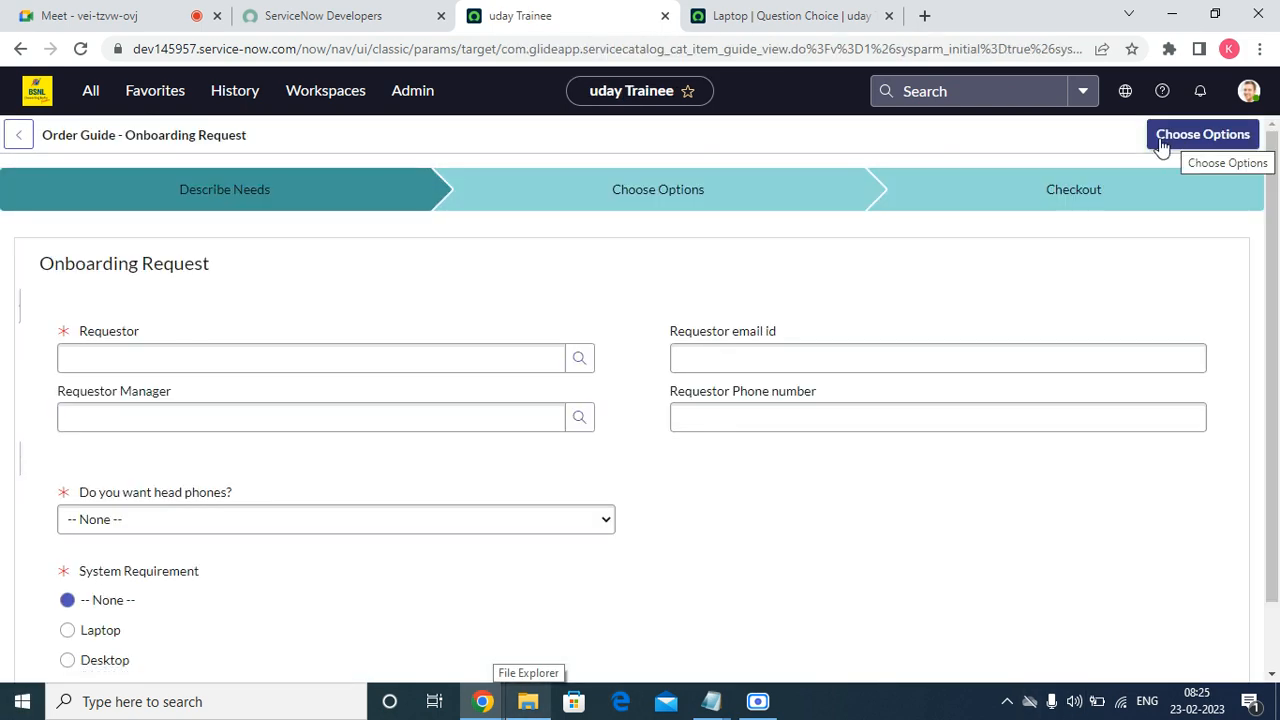
{"action": "left_click", "coordinate": [577, 359]}
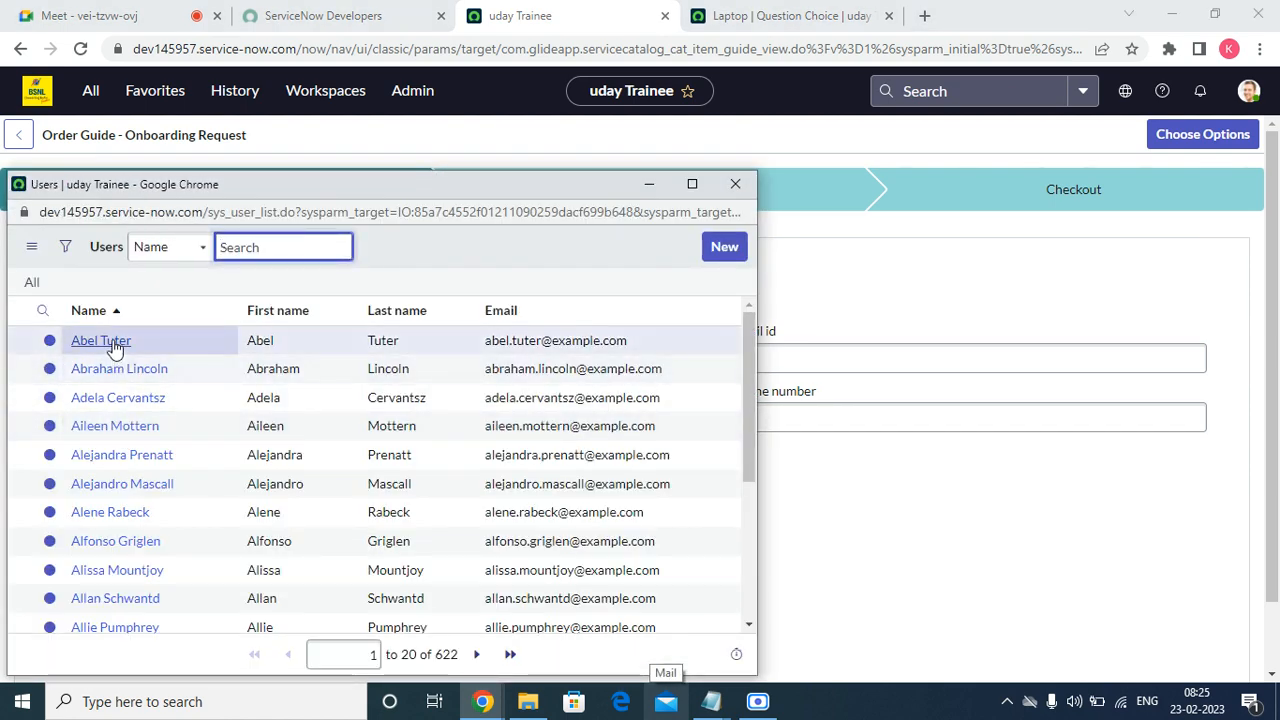
{"action": "left_click", "coordinate": [112, 341]}
{"action": "scroll", "coordinate": [254, 507], "scroll_direction": "down", "scroll_amount": 1}
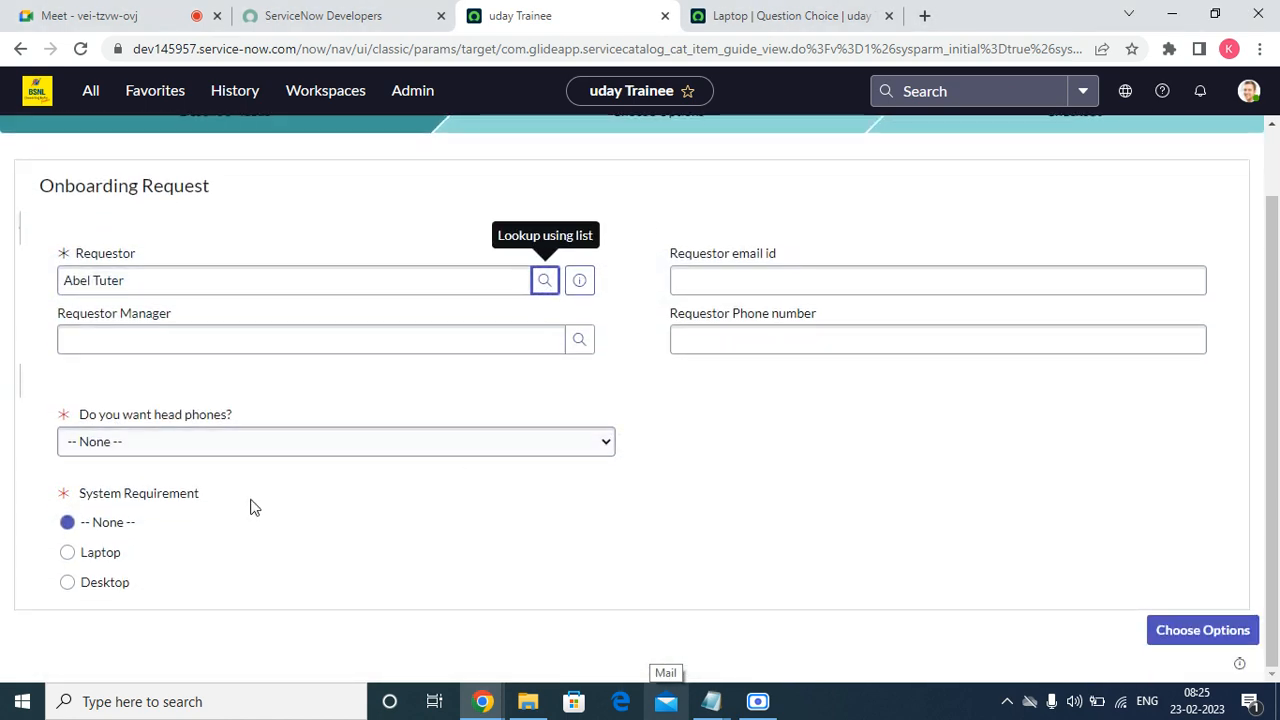
{"action": "left_click", "coordinate": [102, 553]}
{"action": "left_click", "coordinate": [197, 456]}
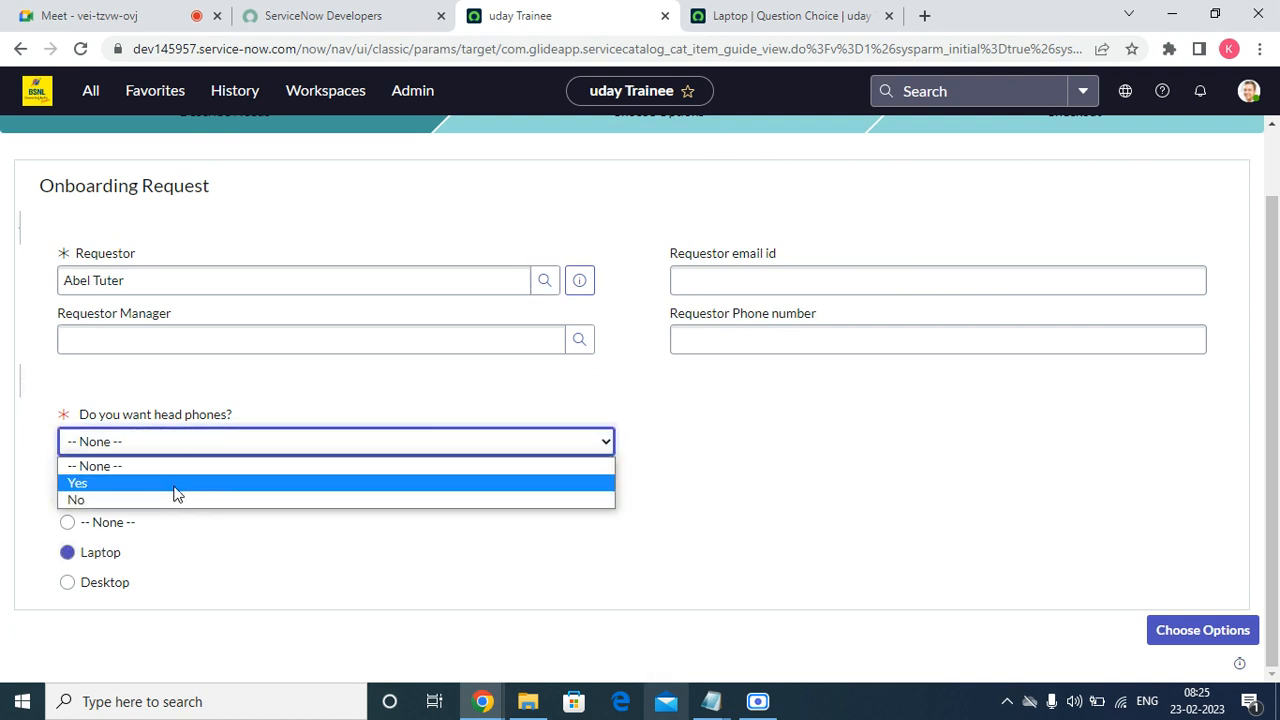
{"action": "left_click", "coordinate": [176, 485]}
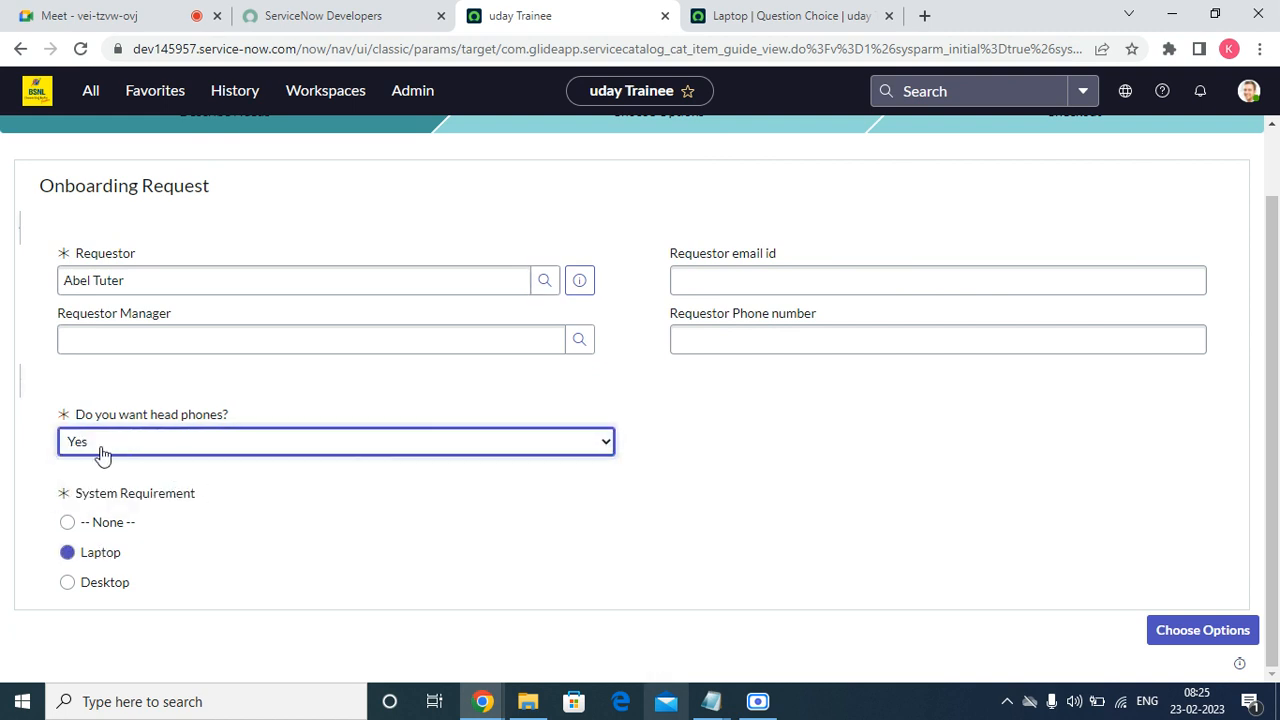
{"action": "left_click", "coordinate": [1192, 632]}
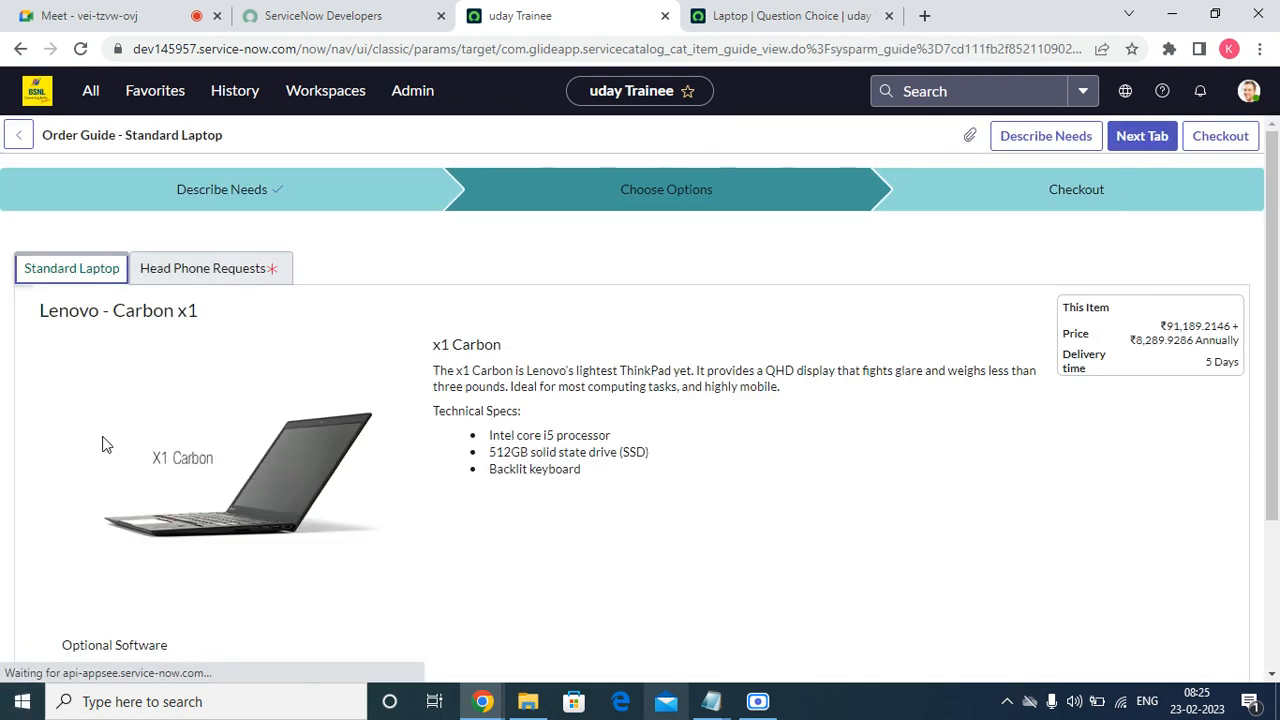
Add Adobe Photoshop and Adobe Acrobat as optional software on the Standard Laptop.
{"action": "left_click", "coordinate": [220, 278]}
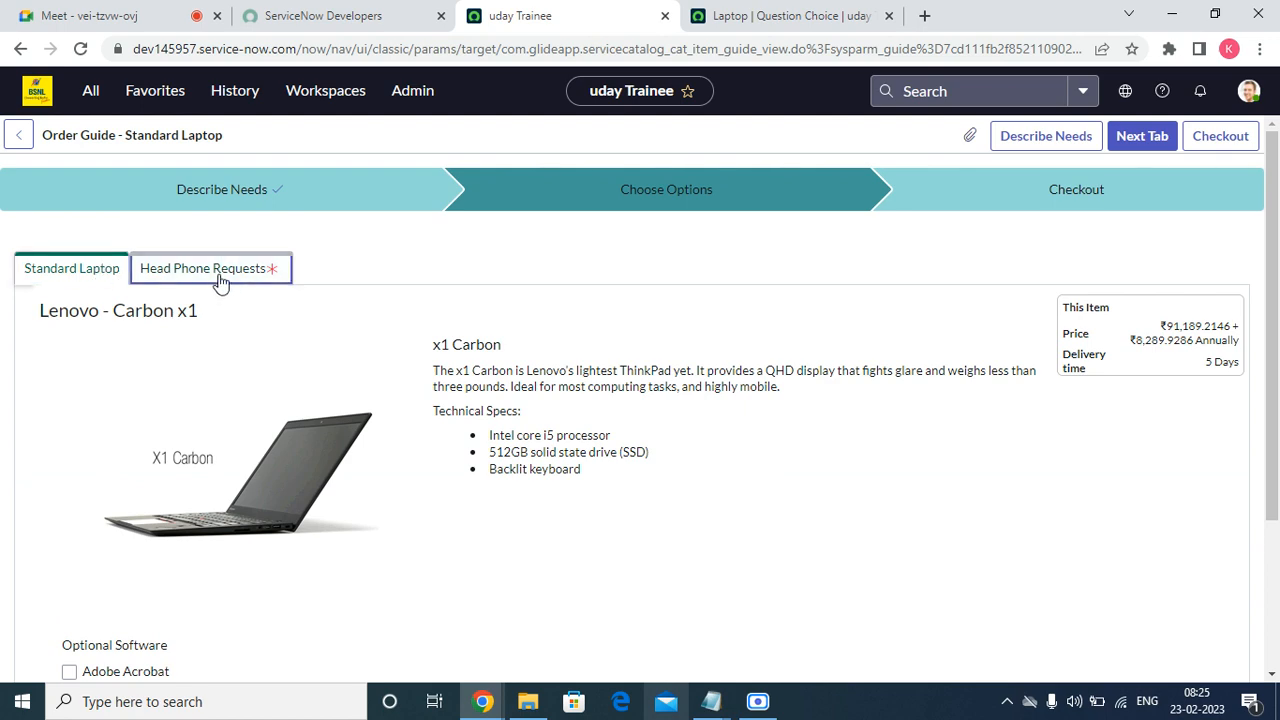
{"action": "scroll", "coordinate": [394, 374], "scroll_direction": "down", "scroll_amount": 3}
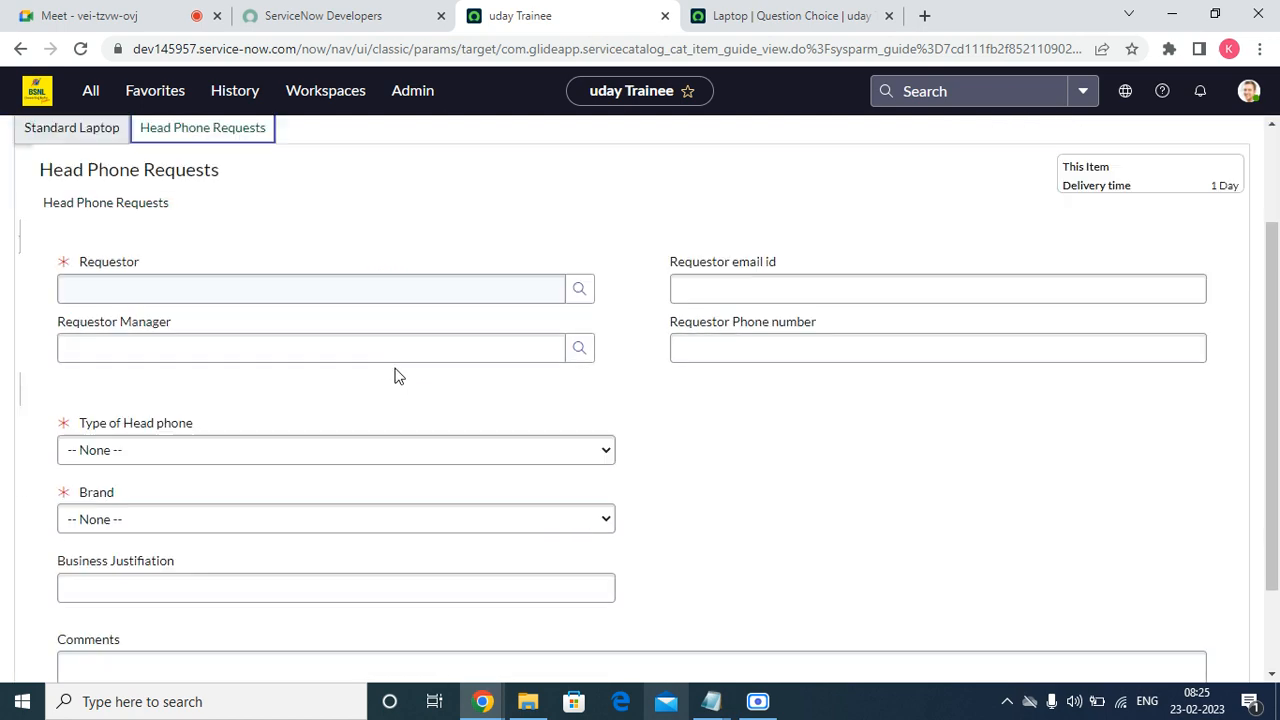
{"action": "scroll", "coordinate": [392, 378], "scroll_direction": "up", "scroll_amount": 3}
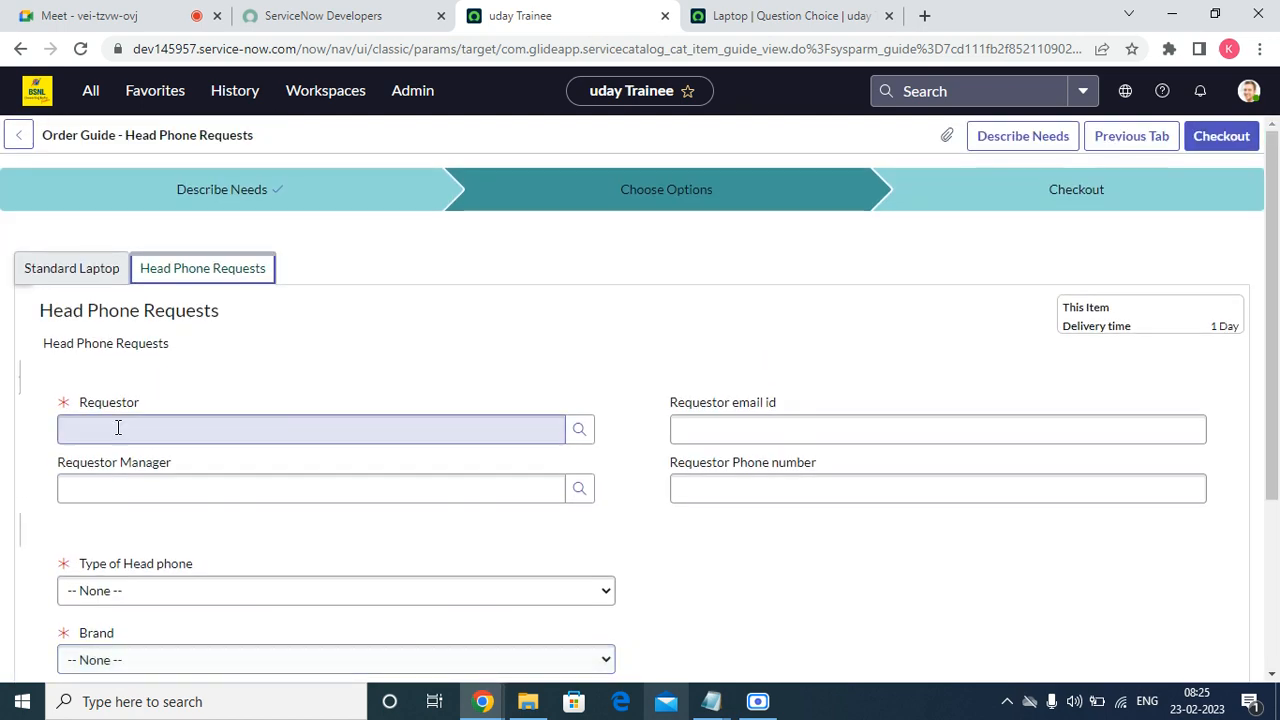
{"action": "left_click", "coordinate": [55, 270]}
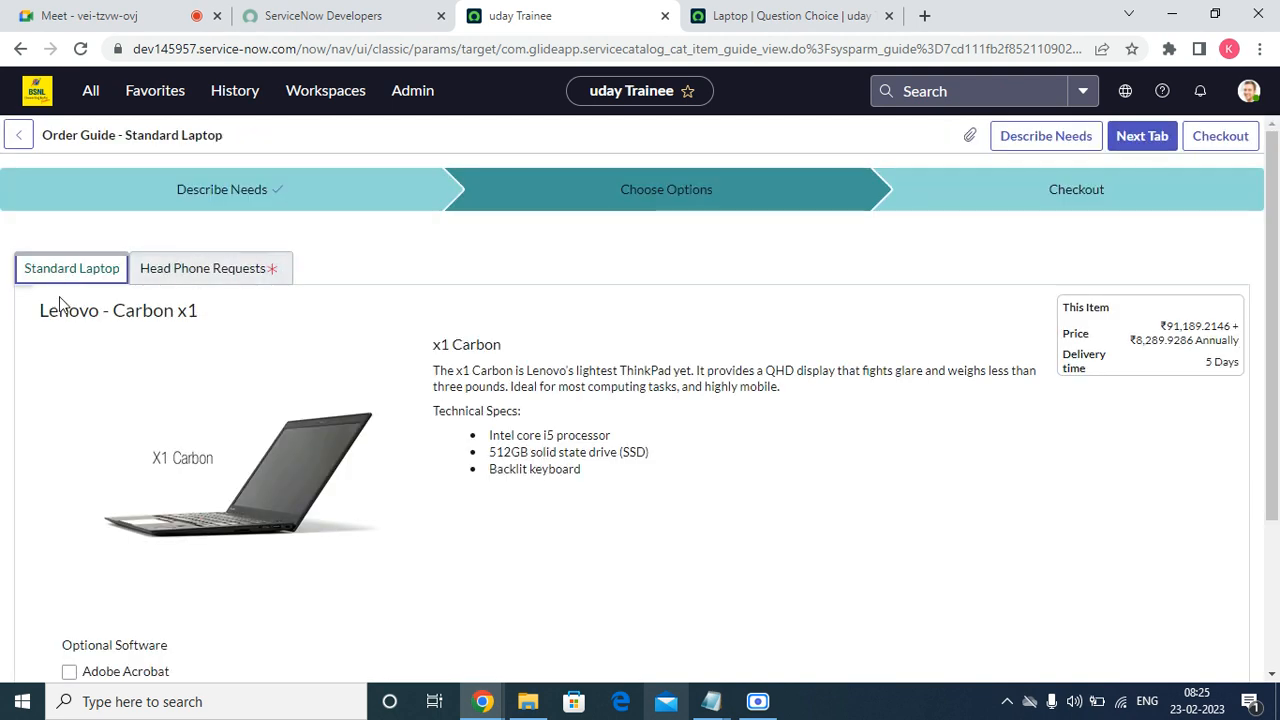
{"action": "scroll", "coordinate": [637, 485], "scroll_direction": "down", "scroll_amount": 1}
{"action": "left_click", "coordinate": [129, 479]}
{"action": "left_click", "coordinate": [131, 457]}
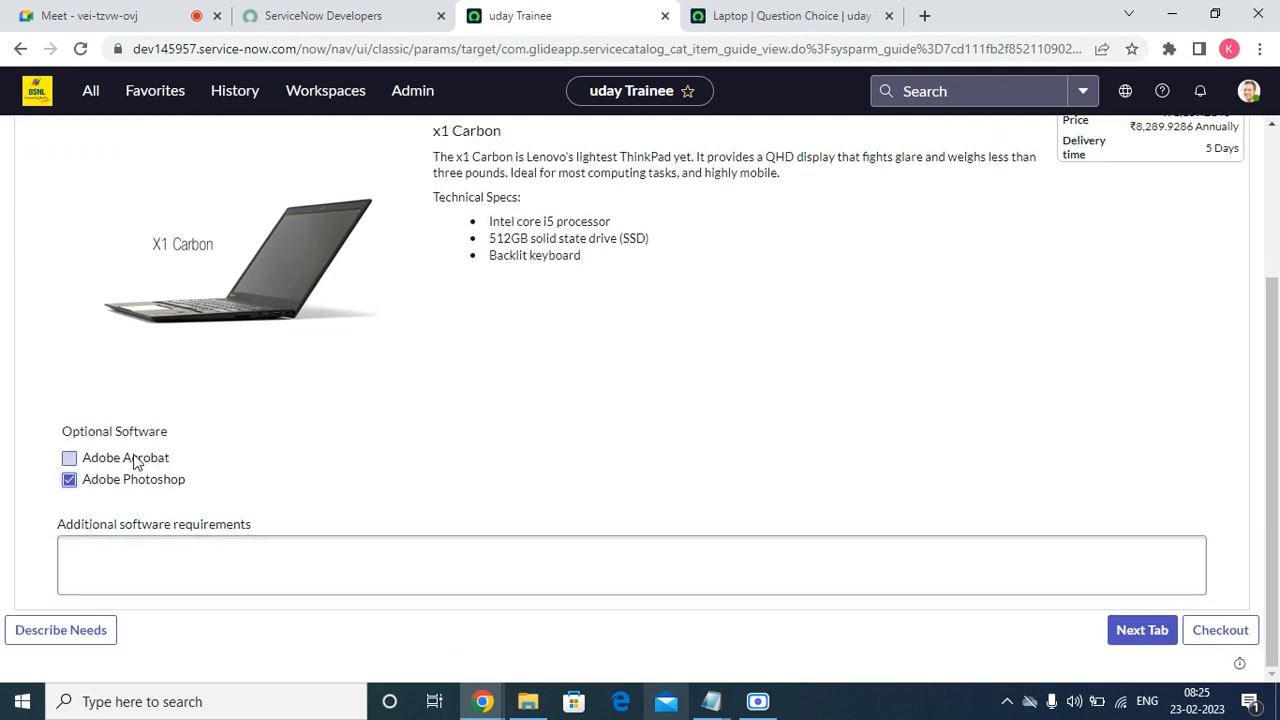
{"action": "left_click", "coordinate": [119, 558]}
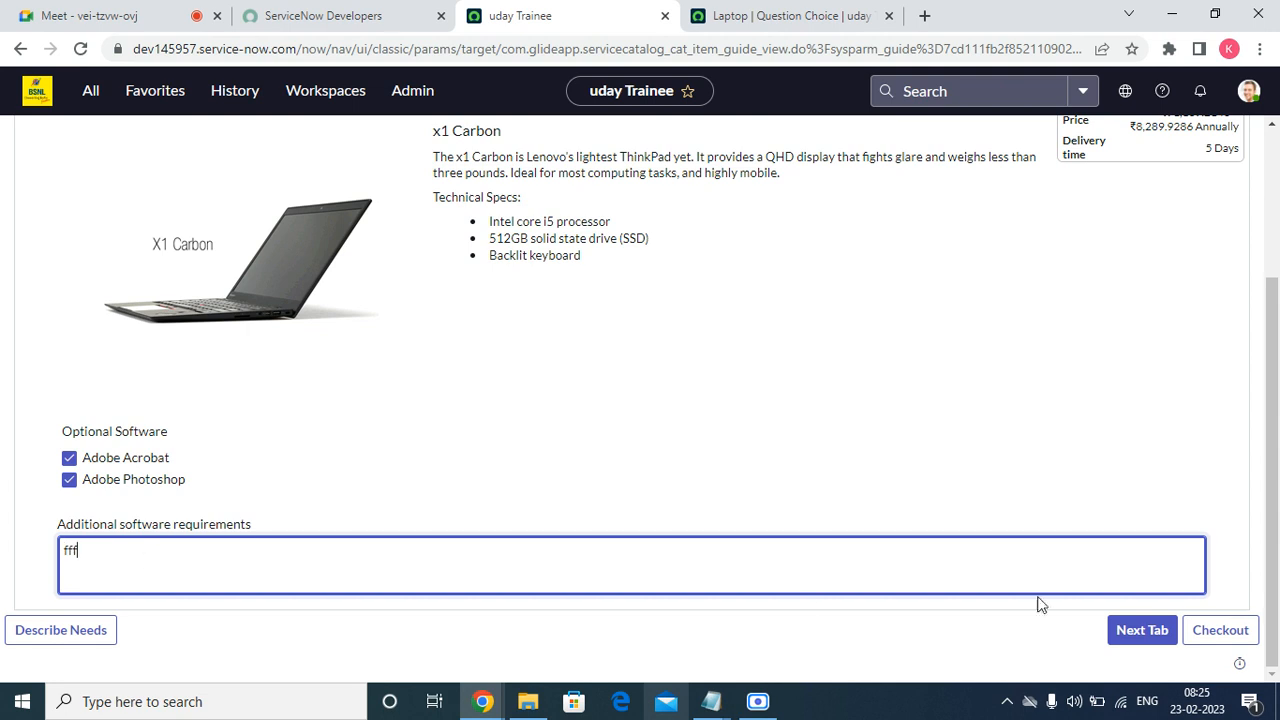
On Head Phone Requests, choose a requestor and request a Lenovo Head Set.
{"action": "left_click", "coordinate": [1140, 632]}
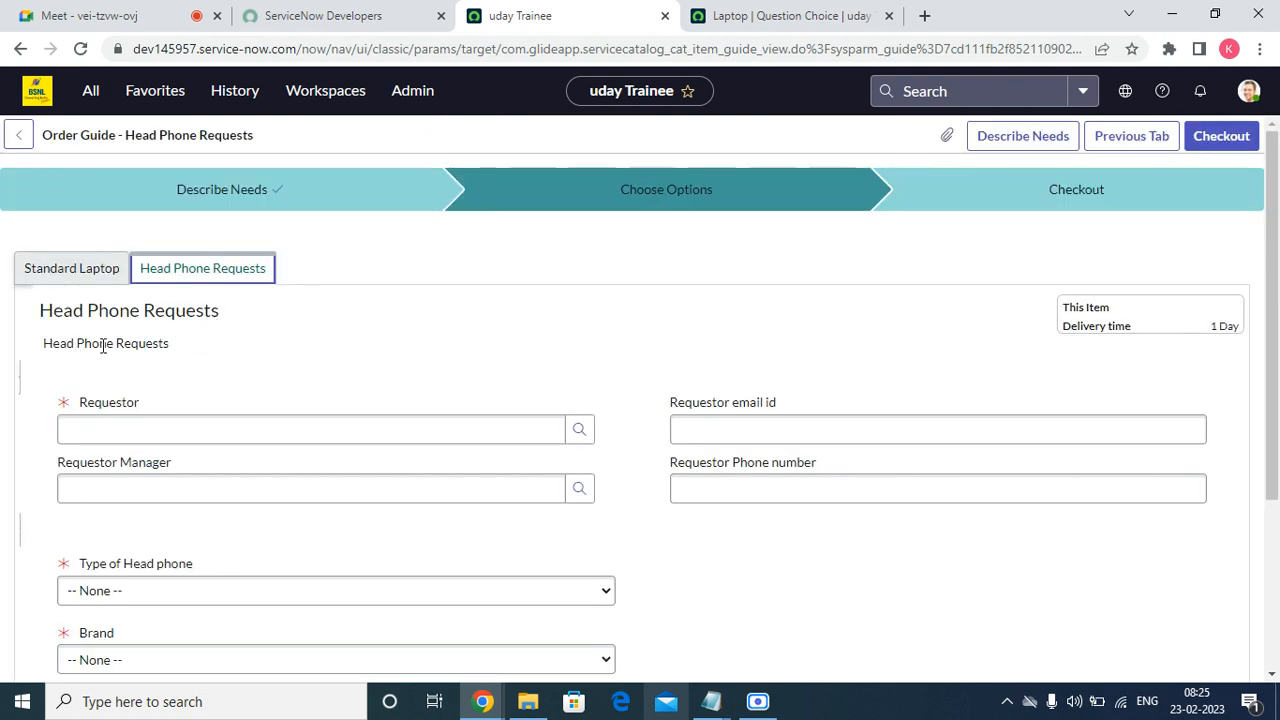
{"action": "left_click", "coordinate": [583, 429]}
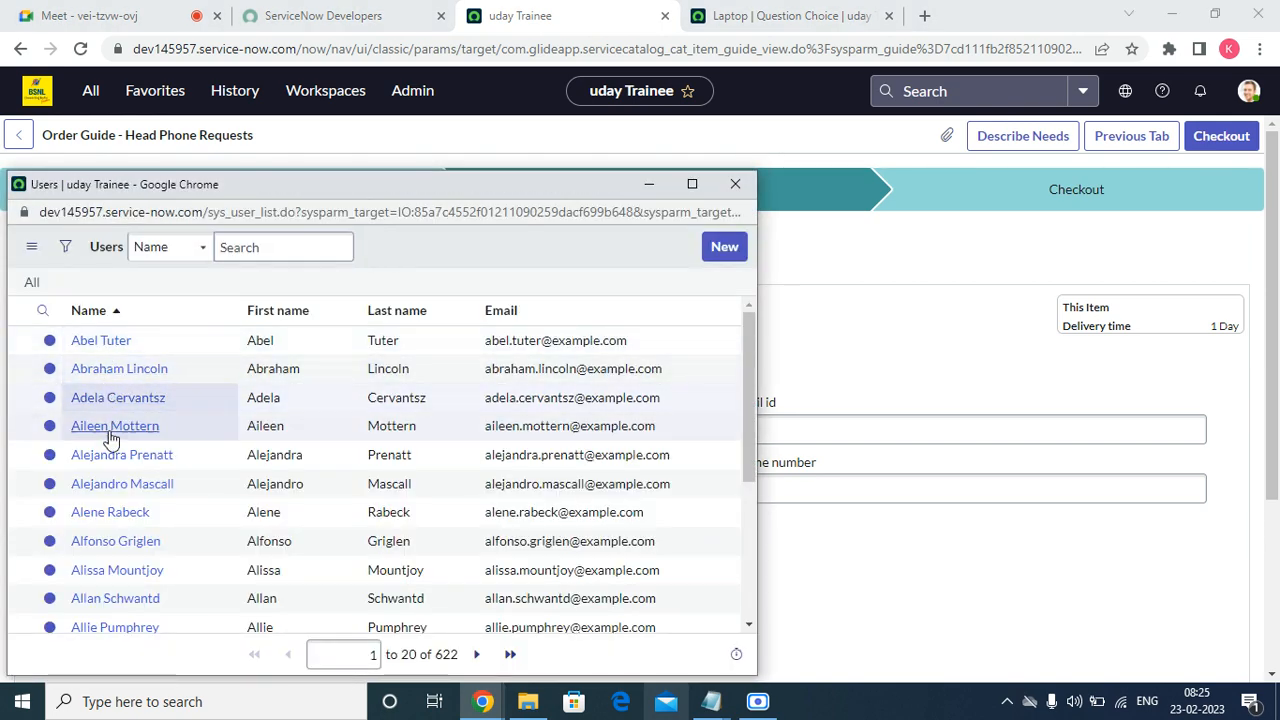
{"action": "left_click", "coordinate": [110, 456]}
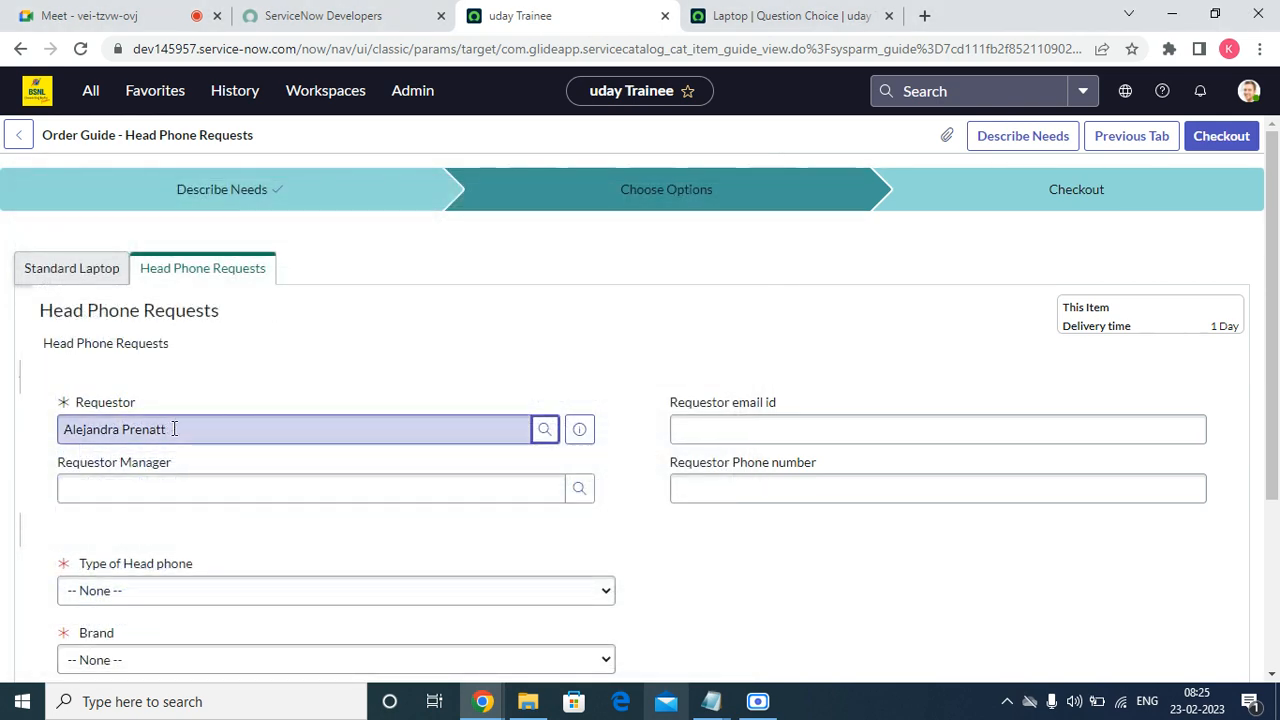
{"action": "scroll", "coordinate": [136, 539], "scroll_direction": "down", "scroll_amount": 3}
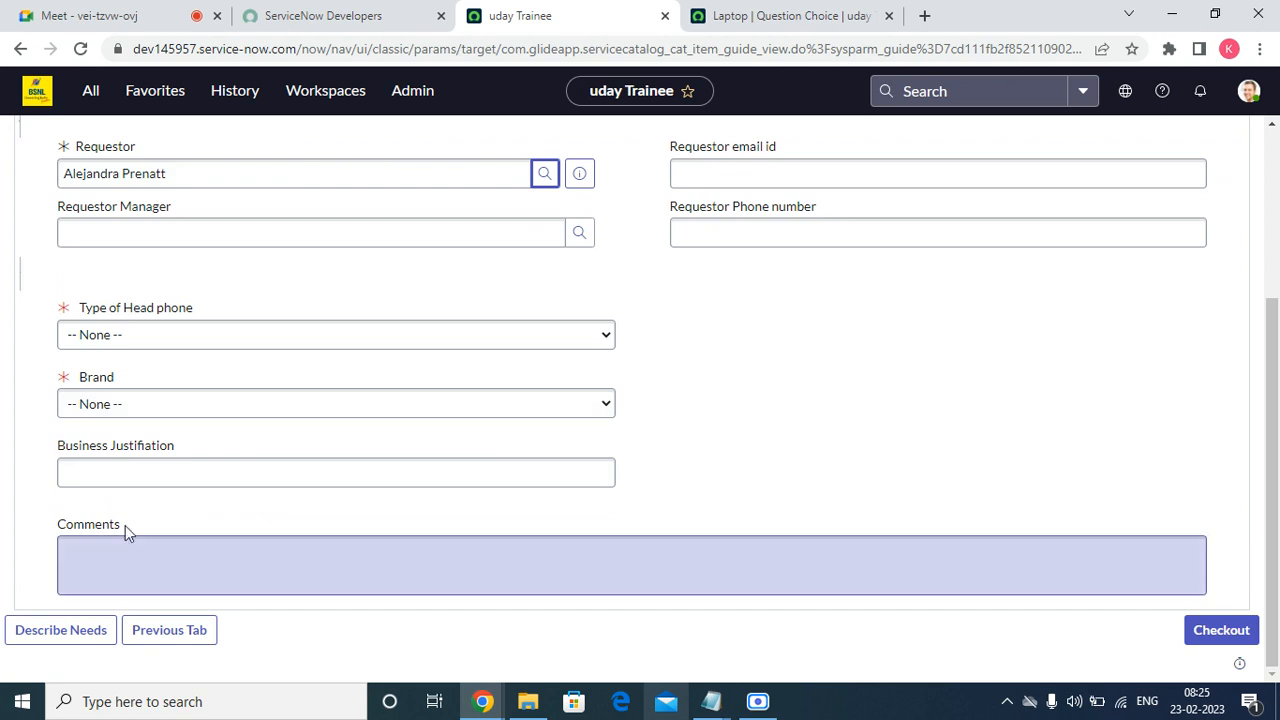
{"action": "left_click", "coordinate": [114, 338]}
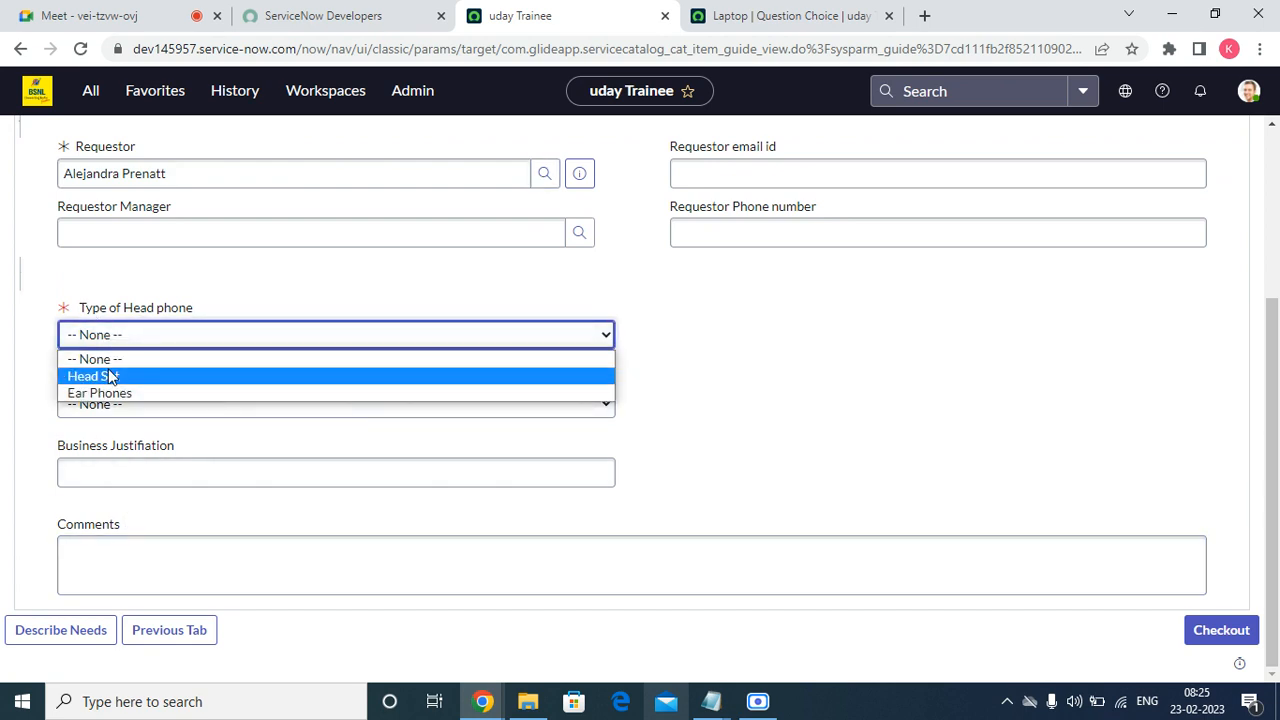
{"action": "left_click", "coordinate": [110, 376]}
{"action": "left_click", "coordinate": [113, 406]}
{"action": "left_click", "coordinate": [117, 459]}
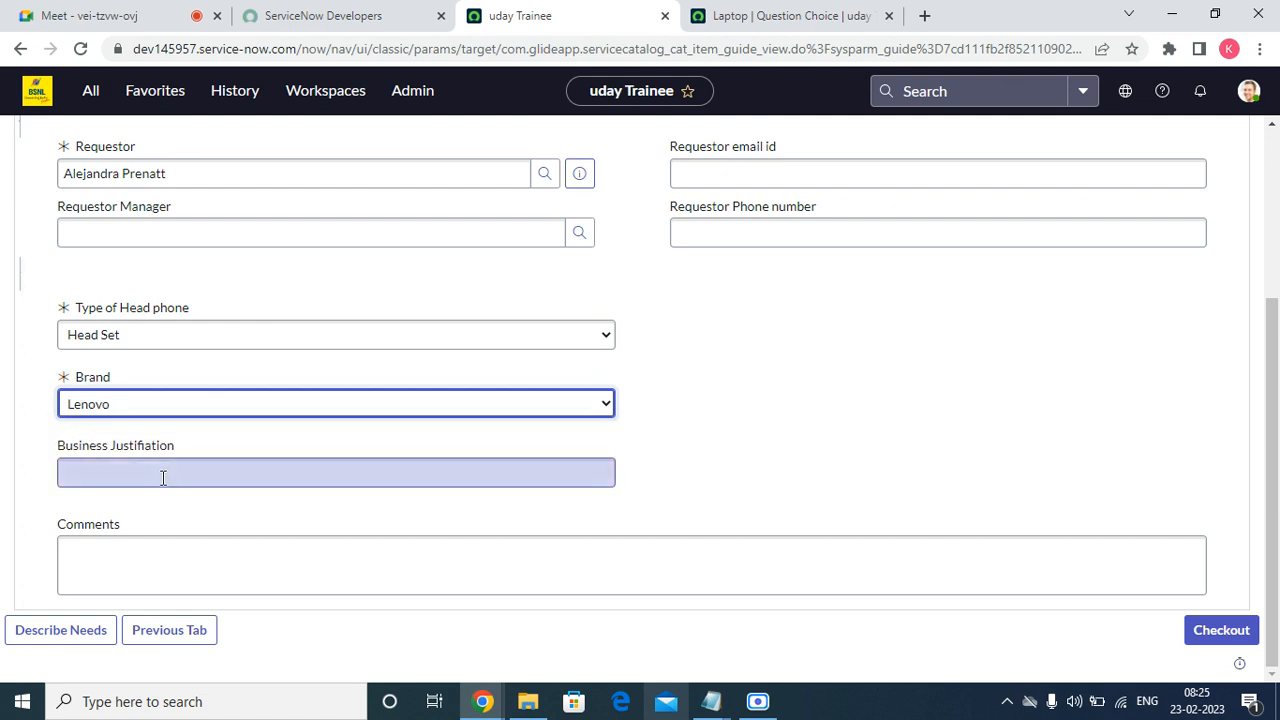
Enter 'd' as business justification and comments, then check out both items.
{"action": "left_click", "coordinate": [162, 477]}
{"action": "type", "text": "d"}
{"action": "left_click", "coordinate": [198, 540]}
{"action": "type", "text": "d"}
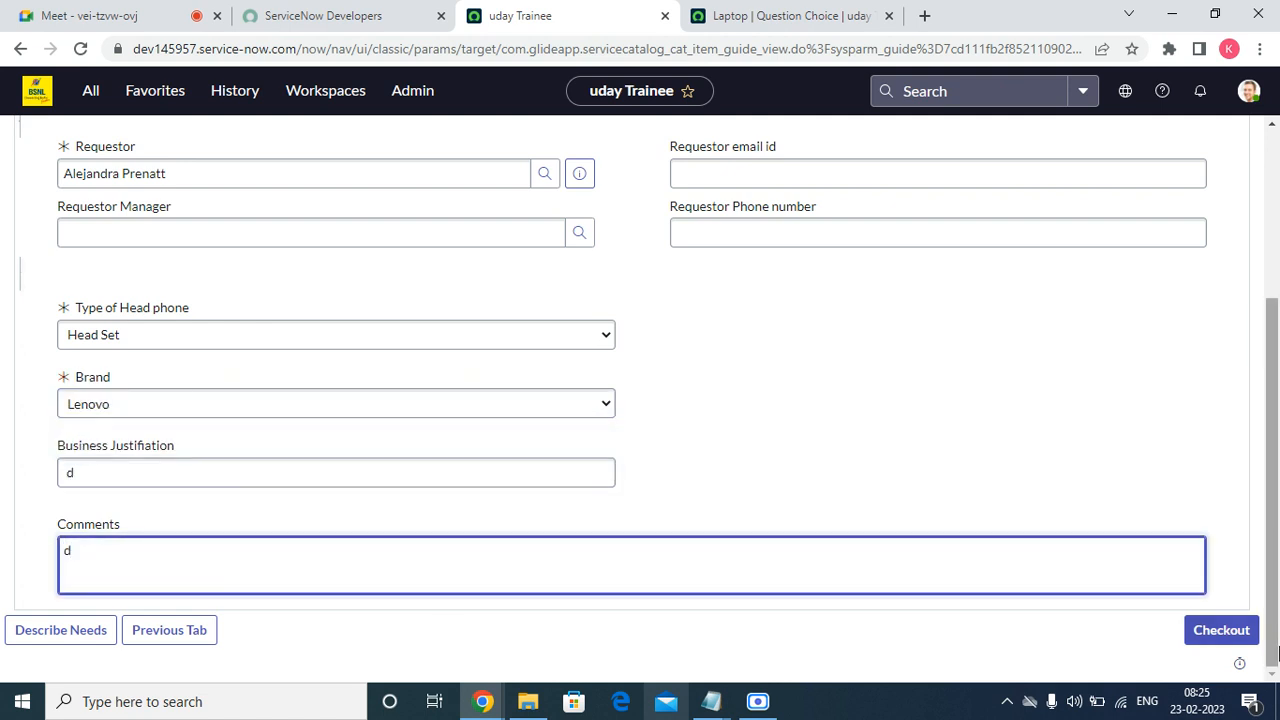
{"action": "left_click", "coordinate": [1224, 634]}
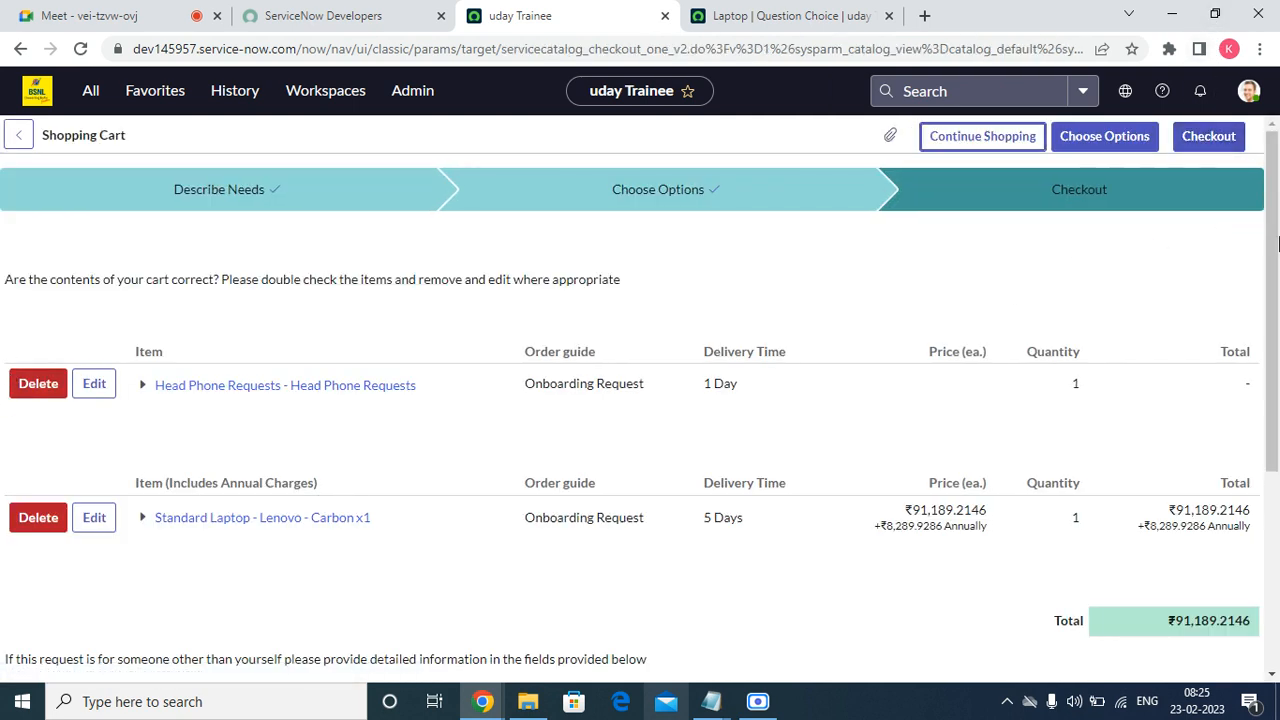
Pass back through the item options and check out again to submit order REQ0010011.
{"action": "left_click", "coordinate": [1075, 142]}
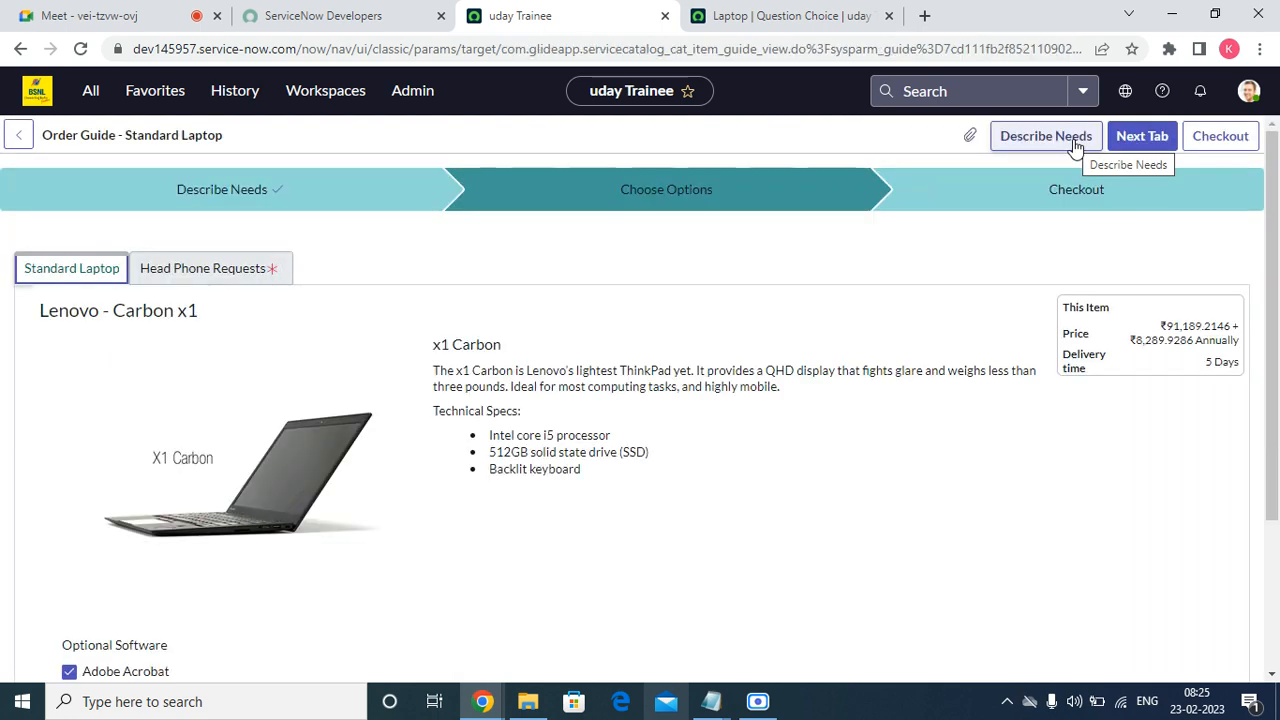
{"action": "left_click", "coordinate": [1158, 138]}
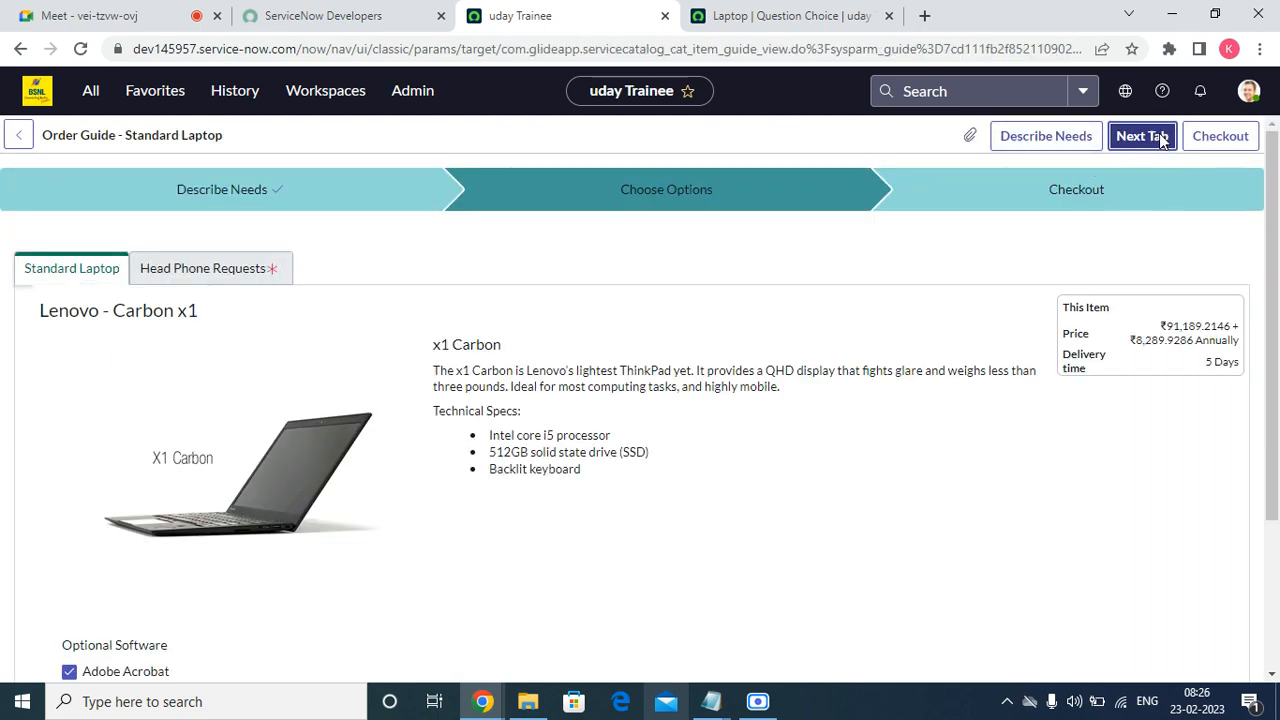
{"action": "left_click", "coordinate": [1238, 142]}
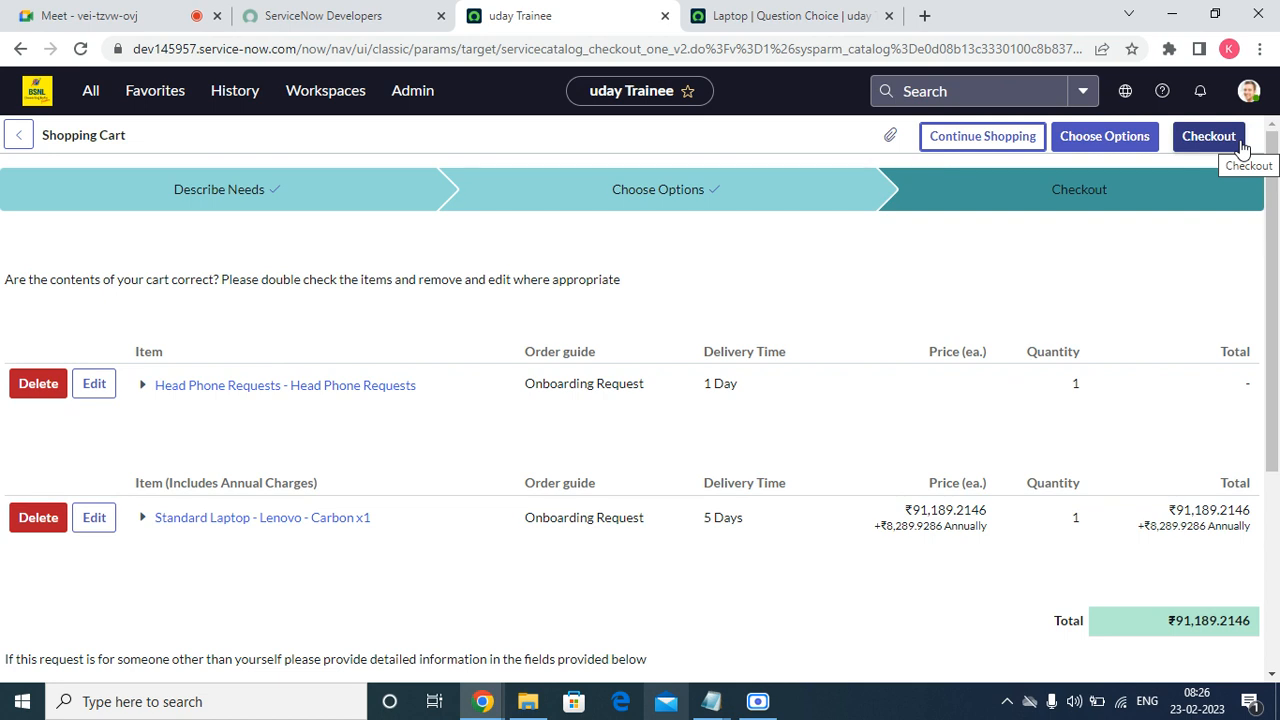
{"action": "left_click", "coordinate": [1224, 140]}
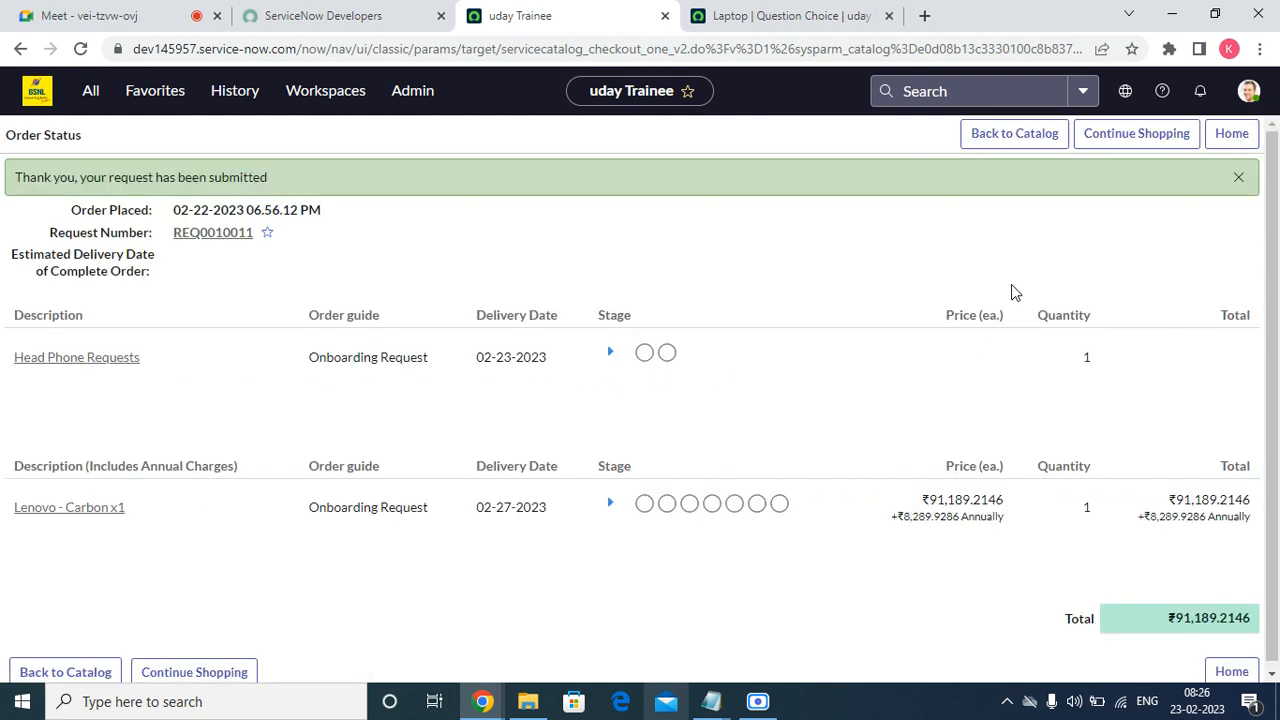
Open request REQ0010011 and approve its pending approval from the Approvers list.
{"action": "left_click", "coordinate": [213, 233]}
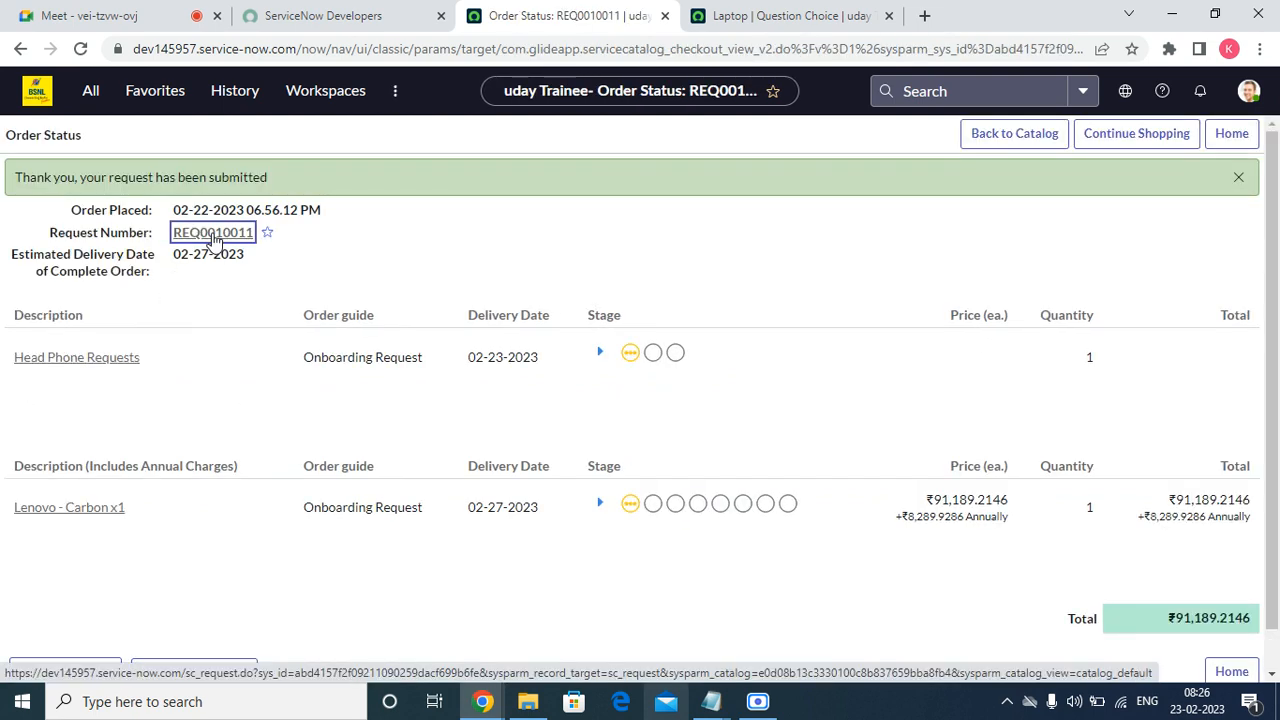
{"action": "left_click", "coordinate": [212, 237]}
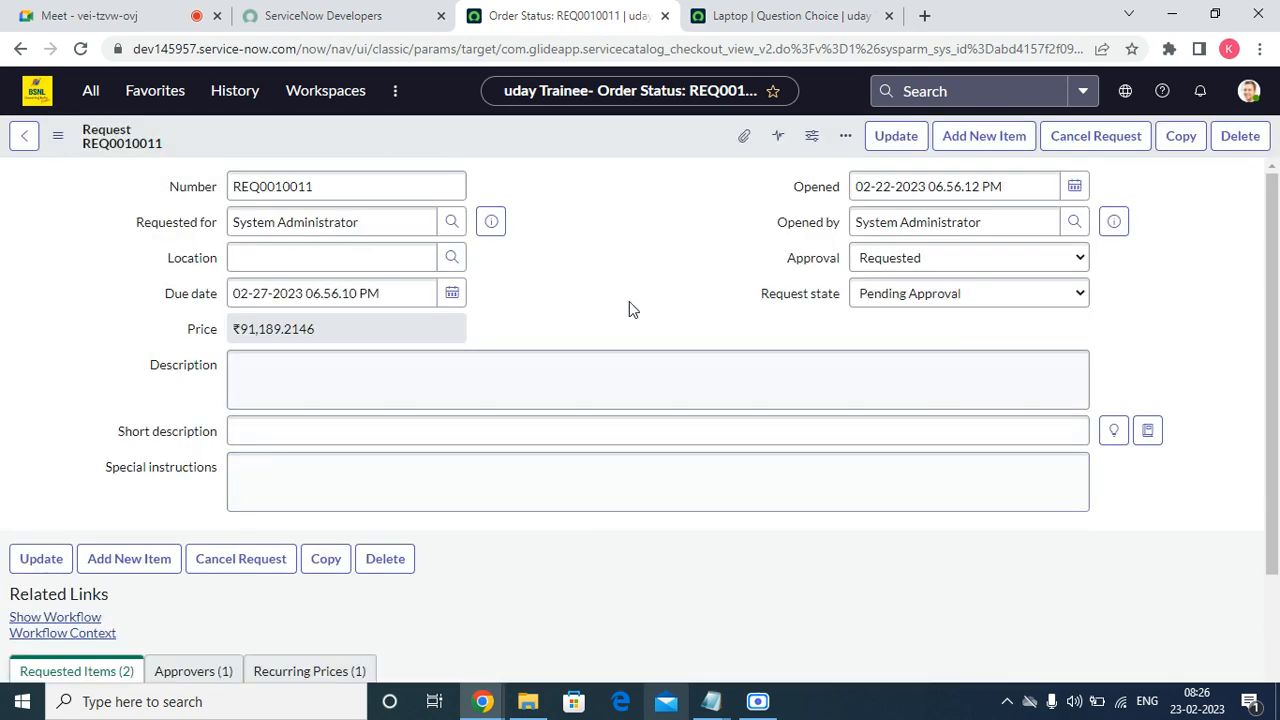
{"action": "scroll", "coordinate": [448, 397], "scroll_direction": "down", "scroll_amount": 2}
{"action": "scroll", "coordinate": [205, 465], "scroll_direction": "down", "scroll_amount": 1}
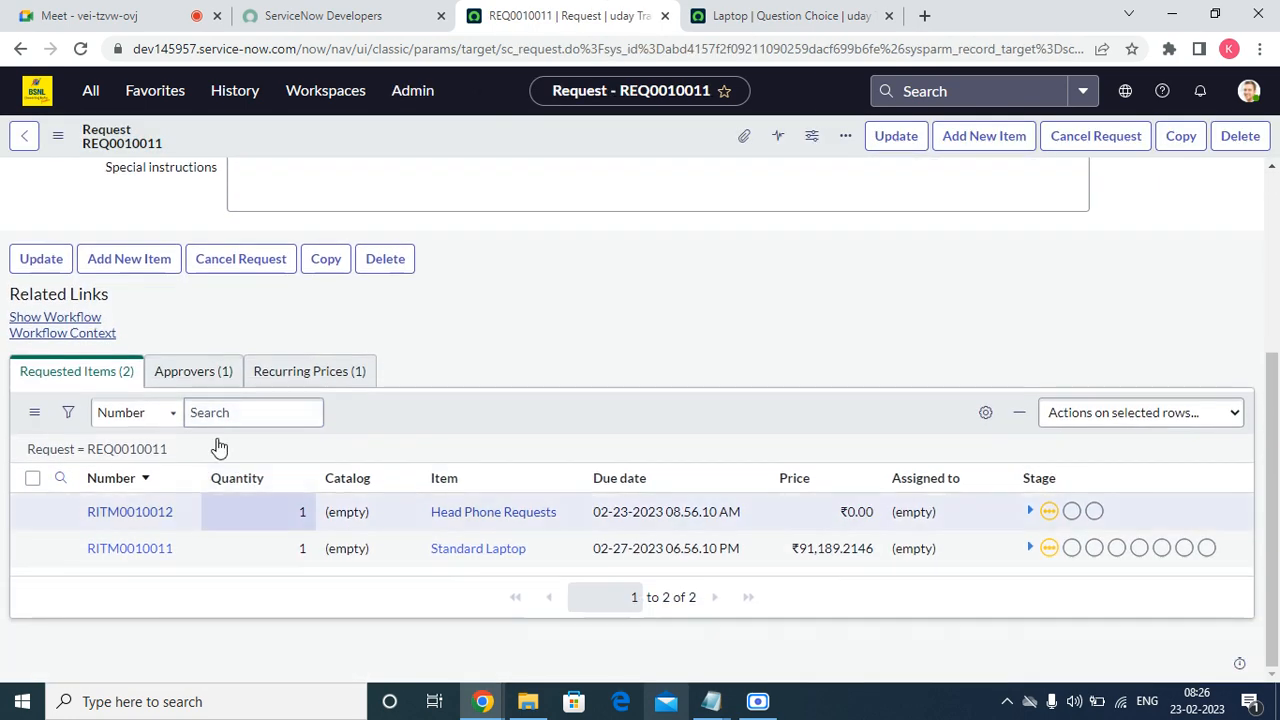
{"action": "left_click", "coordinate": [195, 370]}
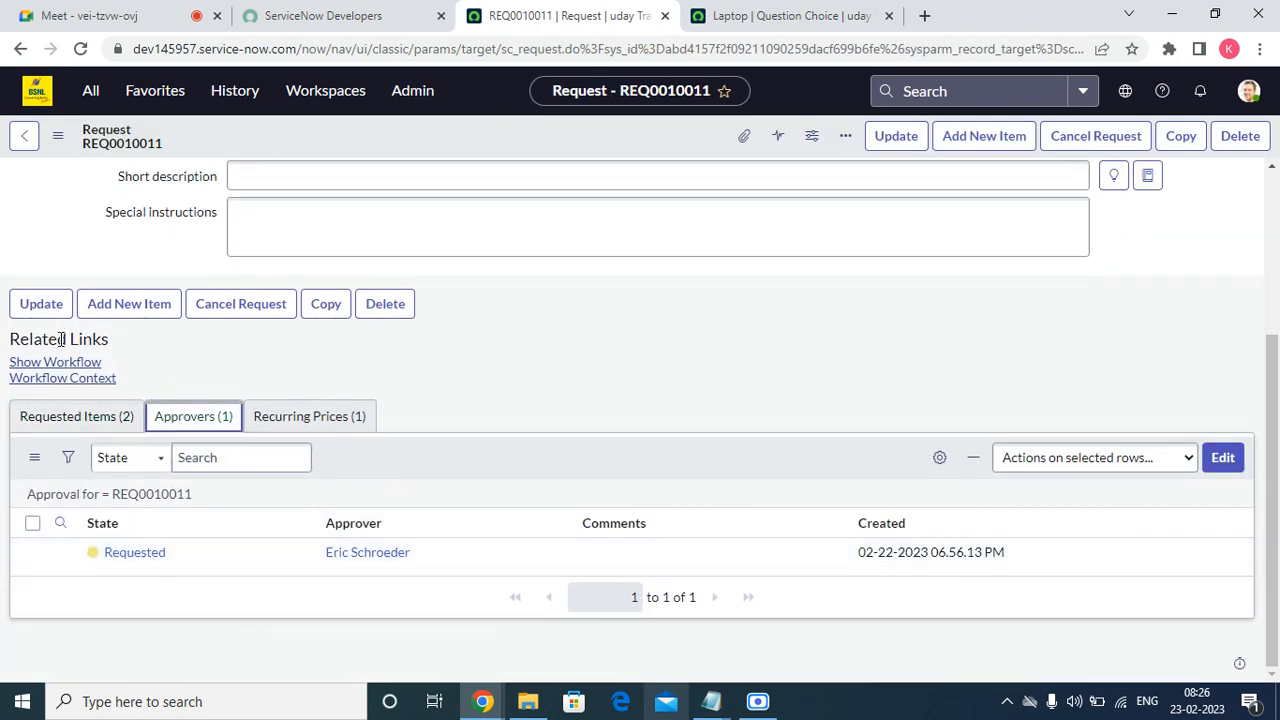
{"action": "left_click", "coordinate": [75, 424]}
{"action": "left_click", "coordinate": [193, 424]}
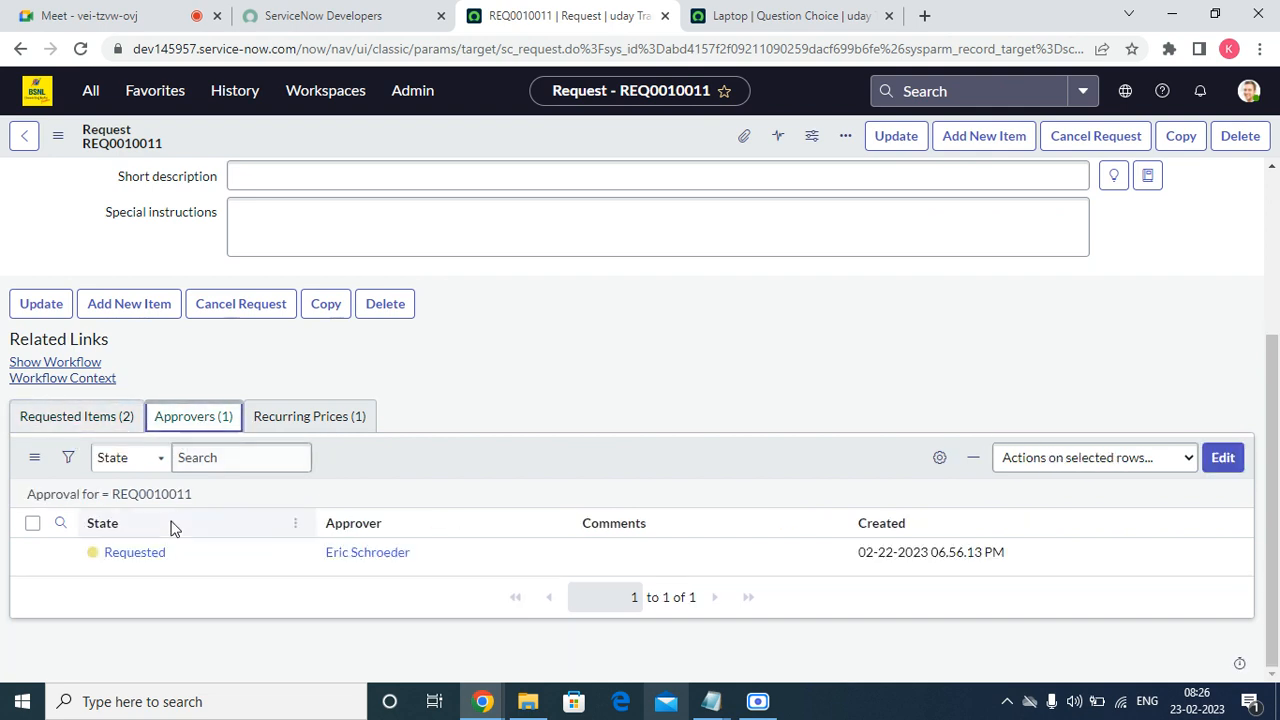
{"action": "right_click", "coordinate": [162, 553]}
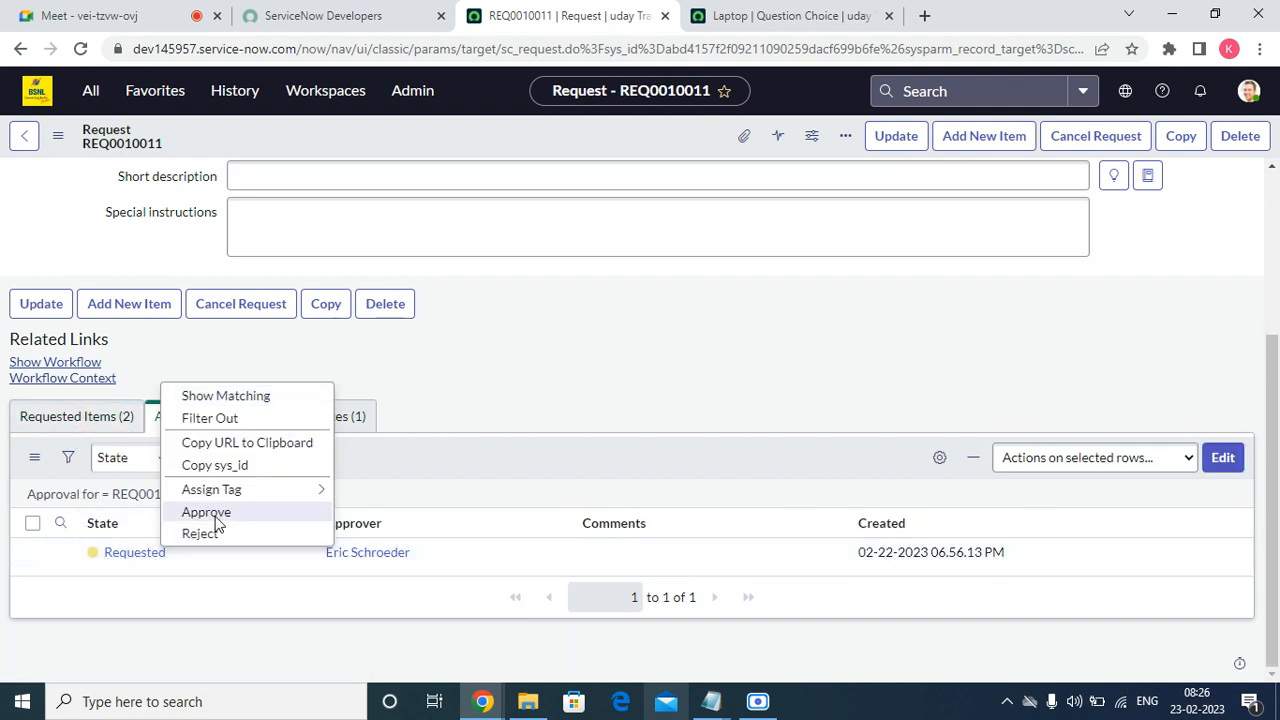
{"action": "left_click", "coordinate": [215, 516]}
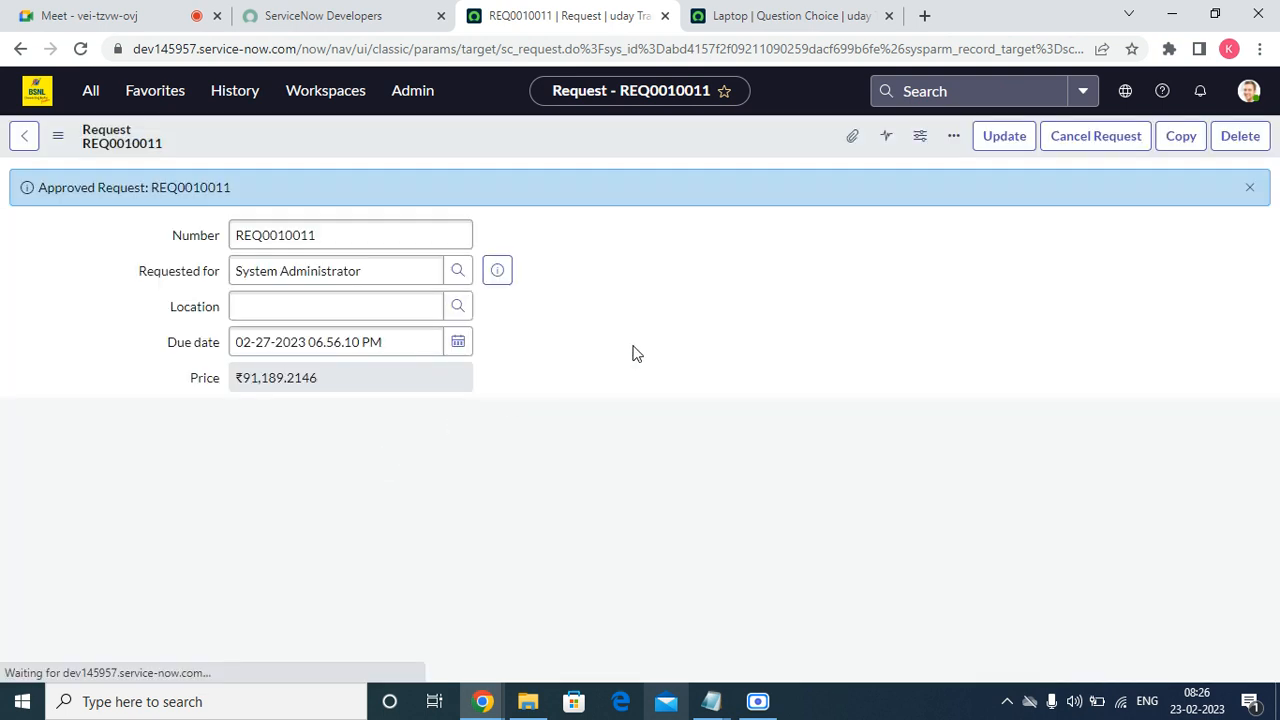
{"action": "left_click", "coordinate": [1233, 187]}
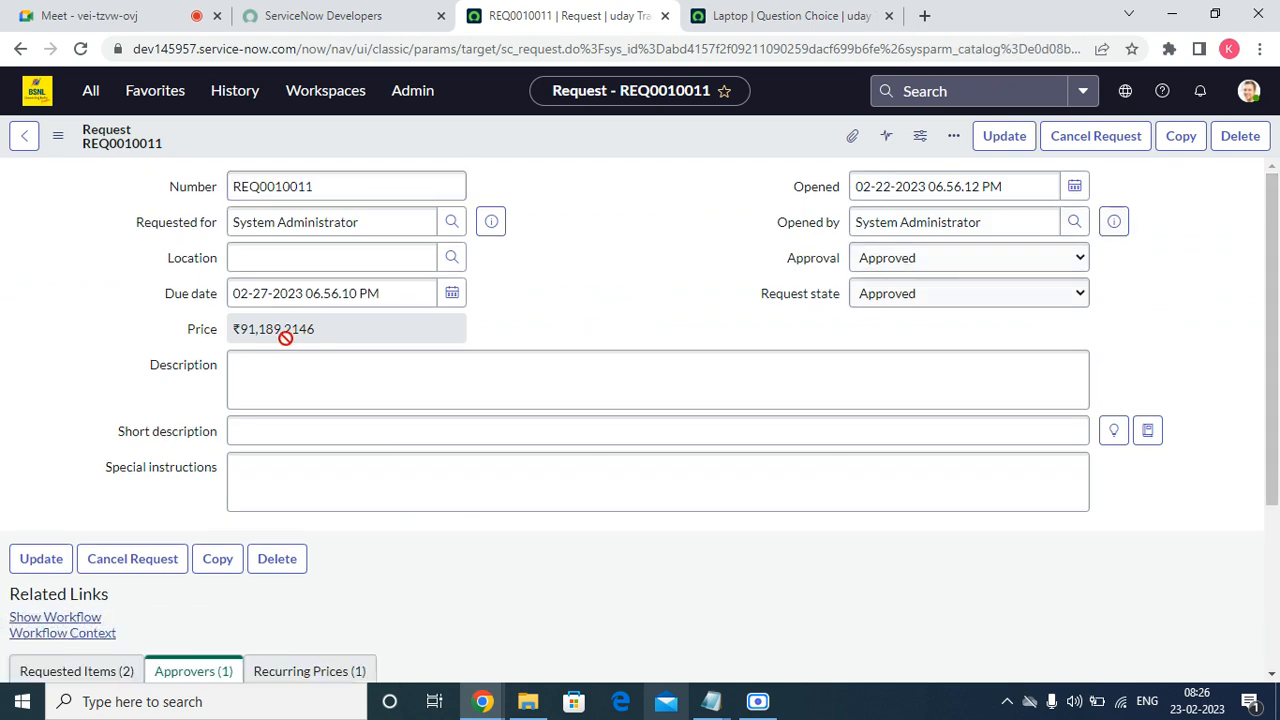
Open the headphone and Standard Laptop requested items in new tabs.
{"action": "scroll", "coordinate": [286, 331], "scroll_direction": "down", "scroll_amount": 3}
{"action": "left_click", "coordinate": [76, 416]}
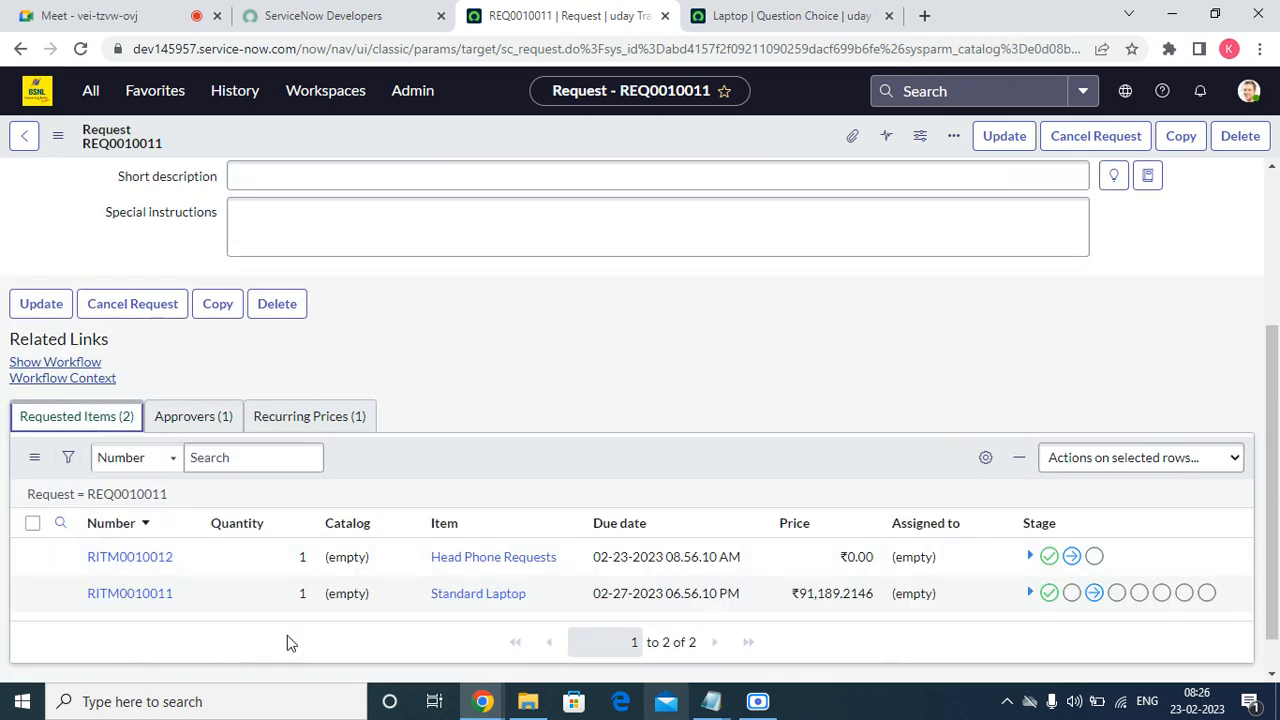
{"action": "right_click", "coordinate": [62, 558]}
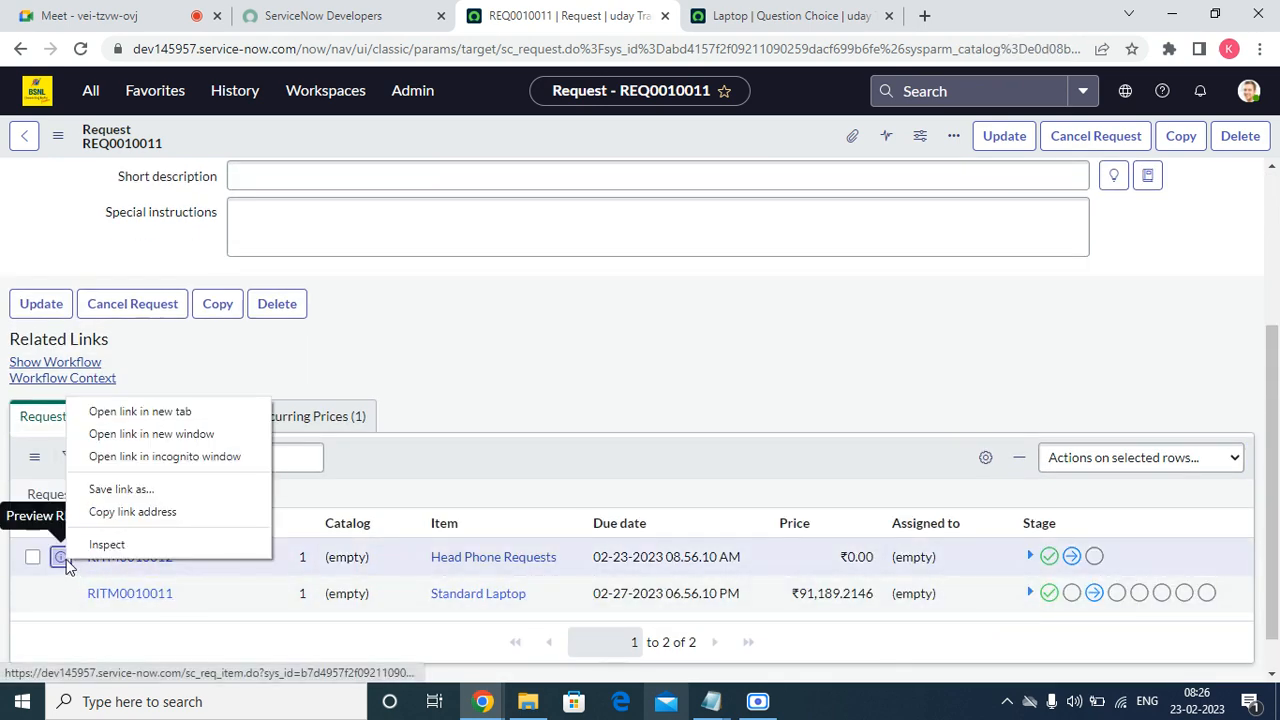
{"action": "left_click", "coordinate": [150, 434]}
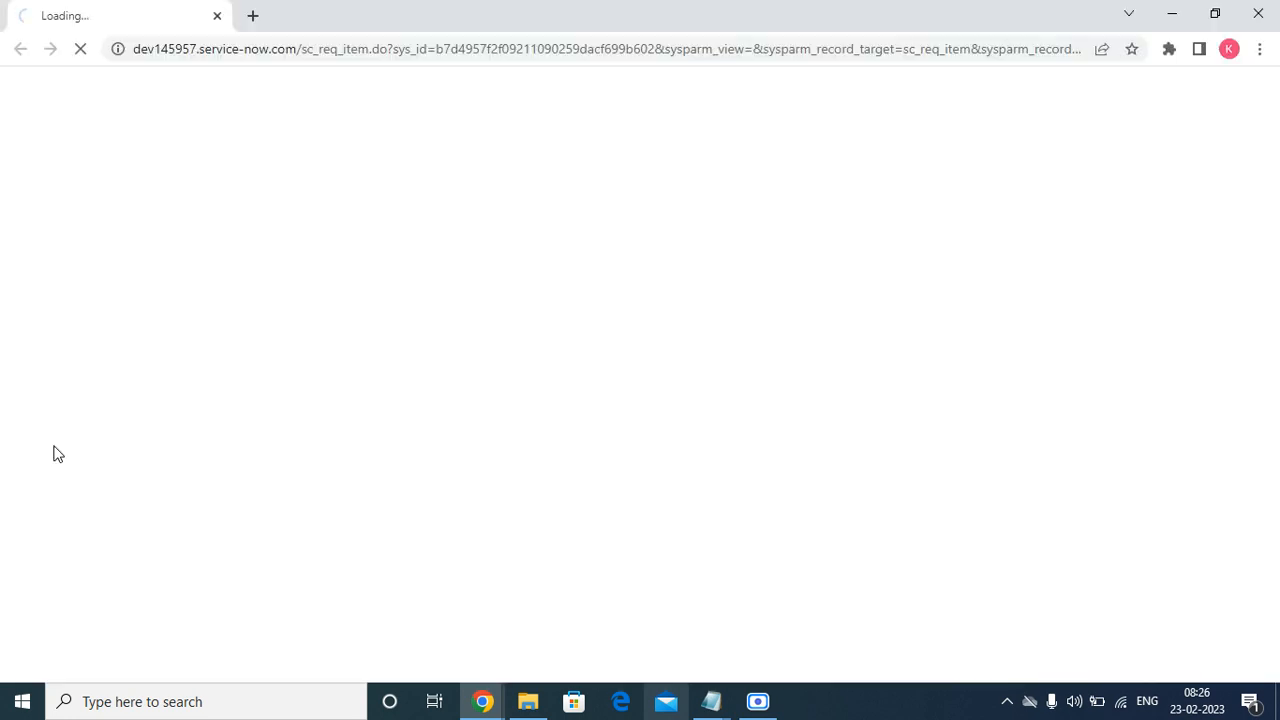
{"action": "left_click", "coordinate": [216, 18]}
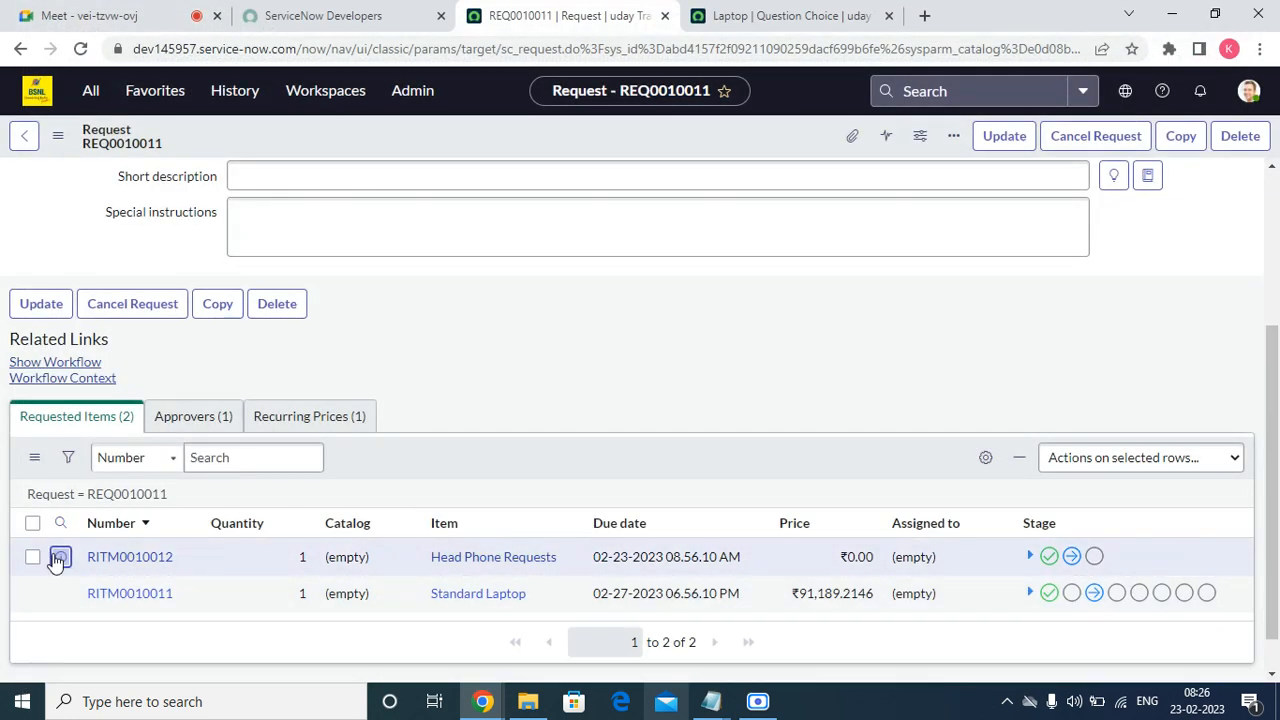
{"action": "right_click", "coordinate": [50, 557]}
{"action": "left_click", "coordinate": [127, 405]}
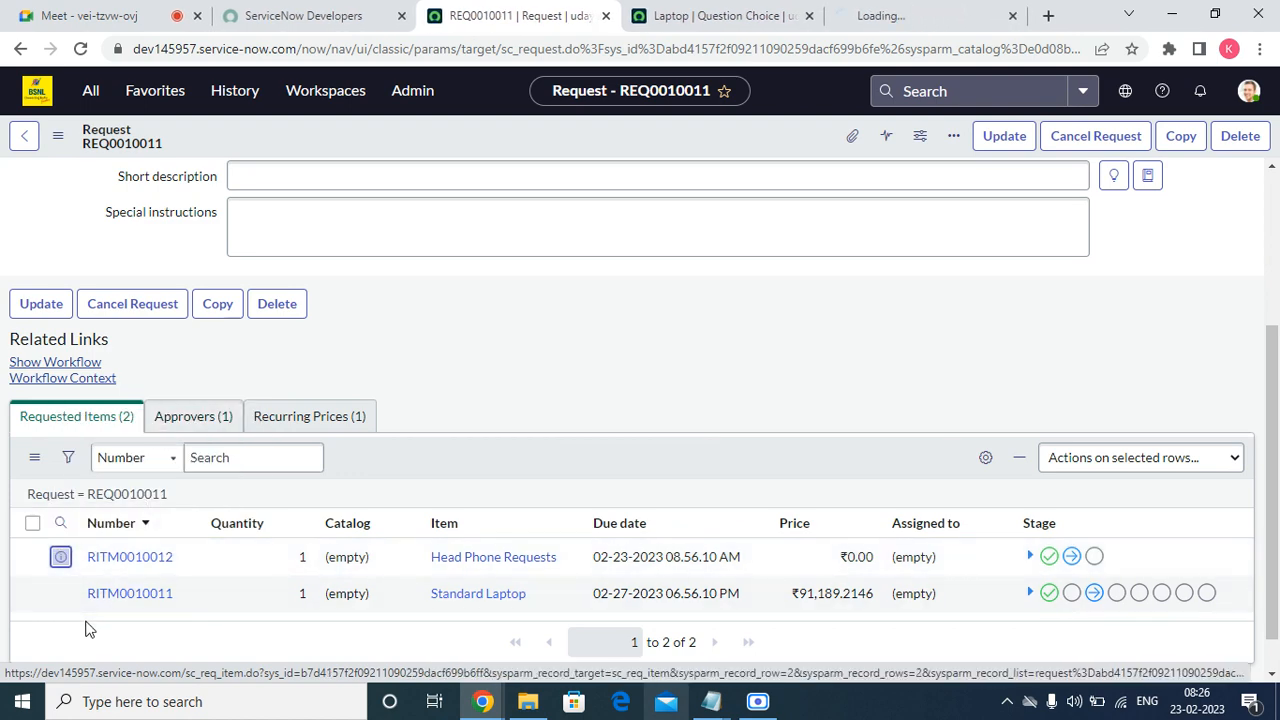
{"action": "right_click", "coordinate": [63, 594]}
{"action": "left_click", "coordinate": [140, 441]}
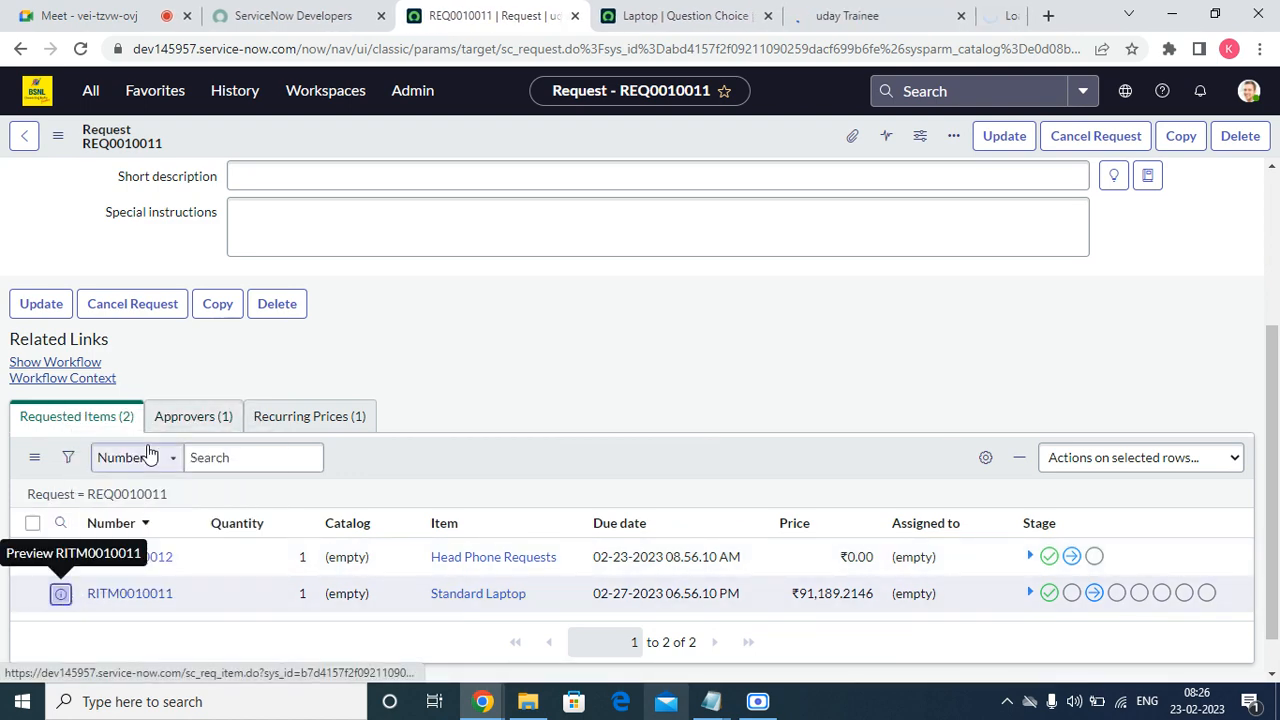
{"action": "left_click", "coordinate": [560, 15]}
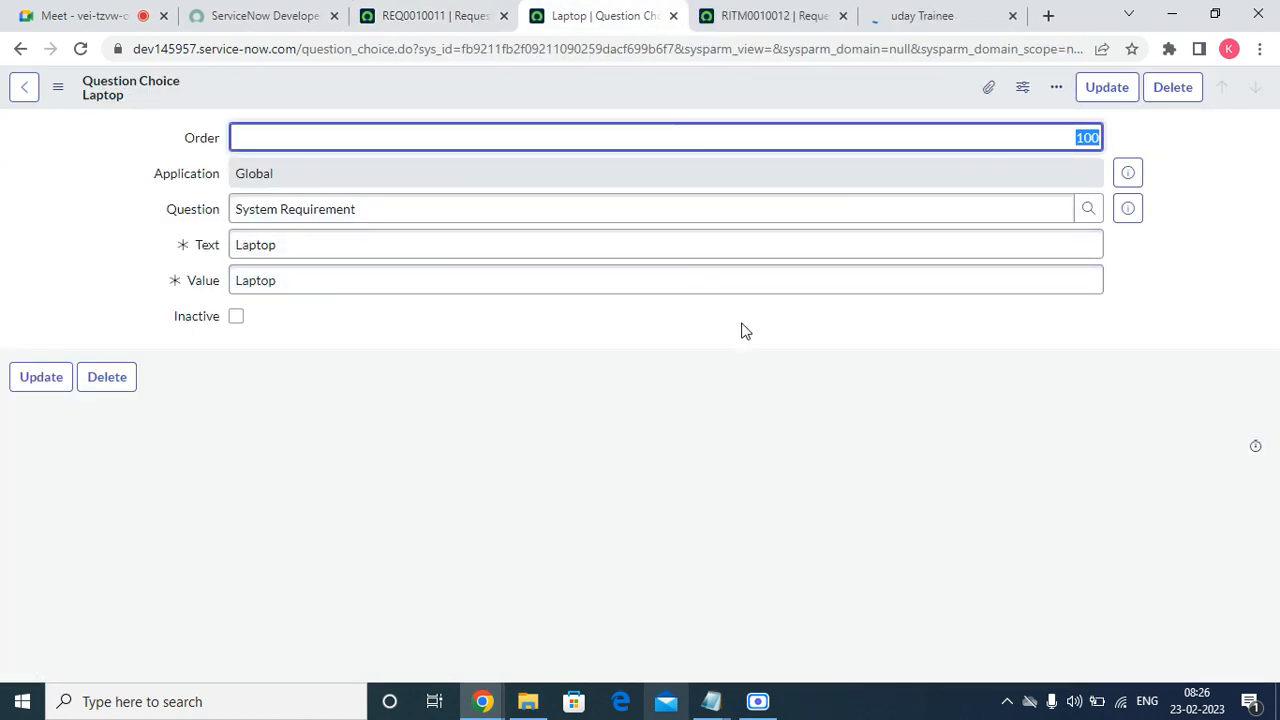
{"action": "left_click", "coordinate": [676, 12]}
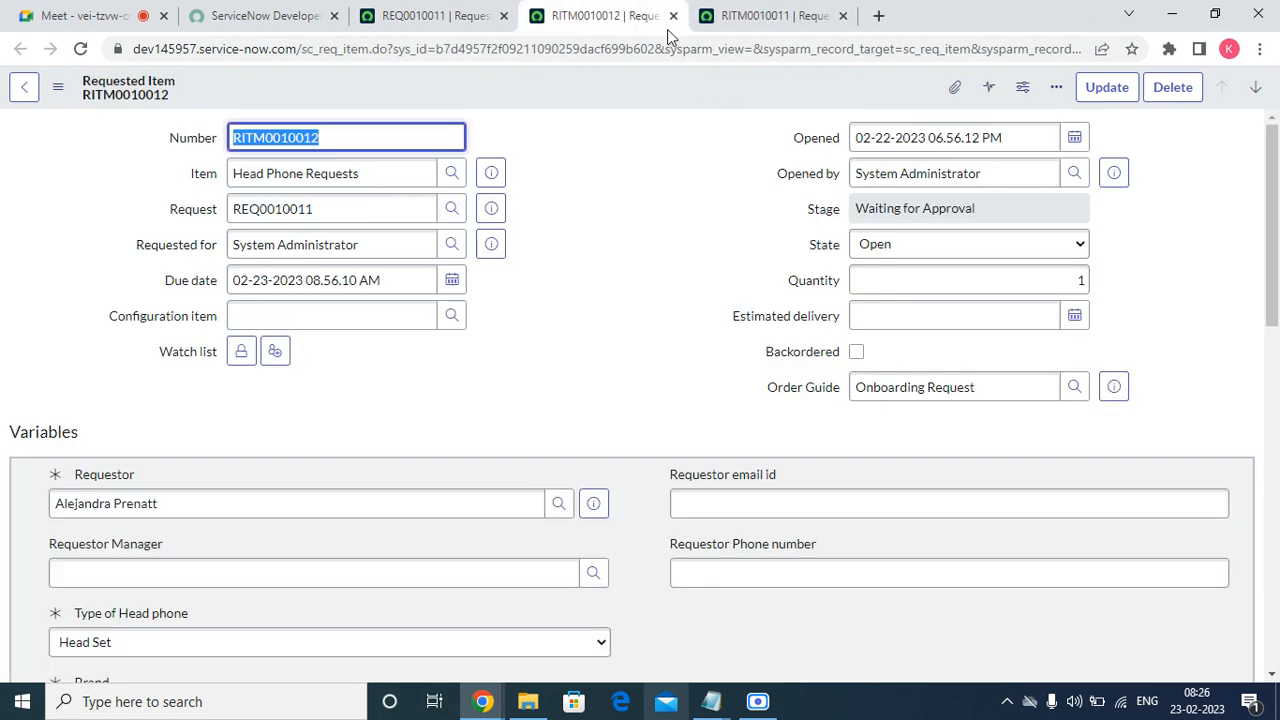
Approve the first pending approval on headphone item RITM0010012.
{"action": "left_click", "coordinate": [863, 206]}
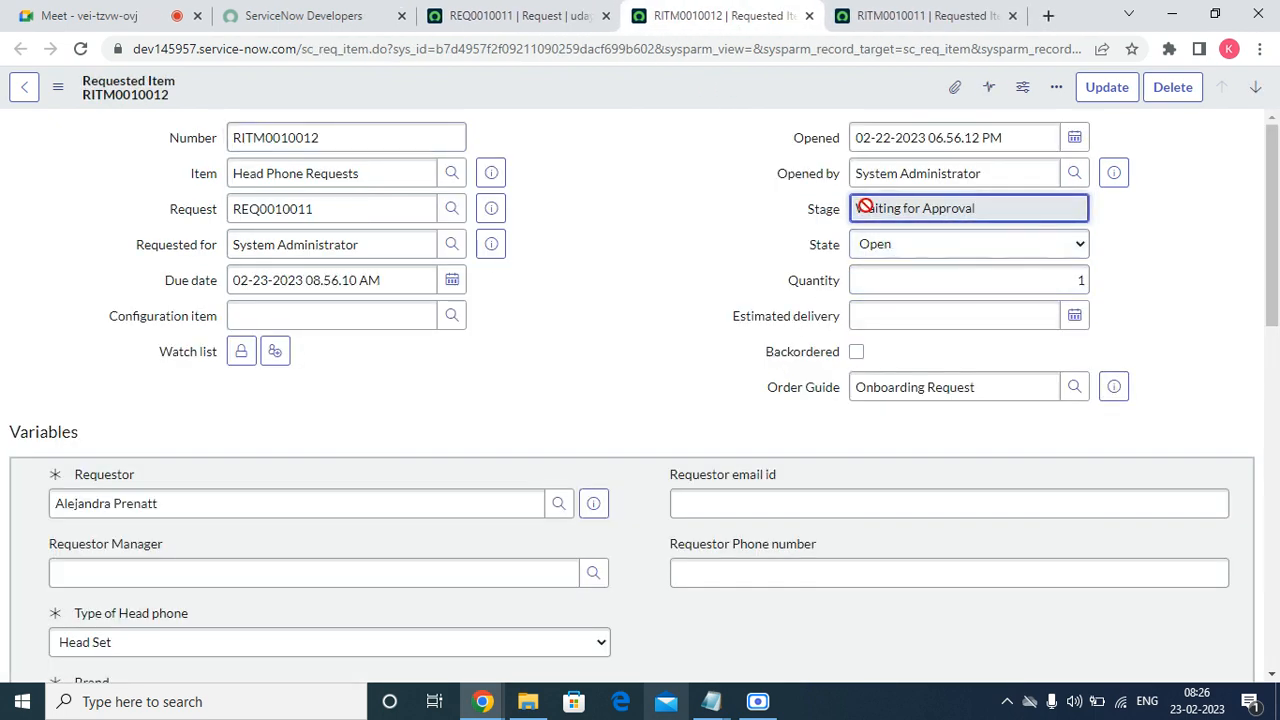
{"action": "scroll", "coordinate": [506, 297], "scroll_direction": "down", "scroll_amount": 15}
{"action": "left_click", "coordinate": [178, 392]}
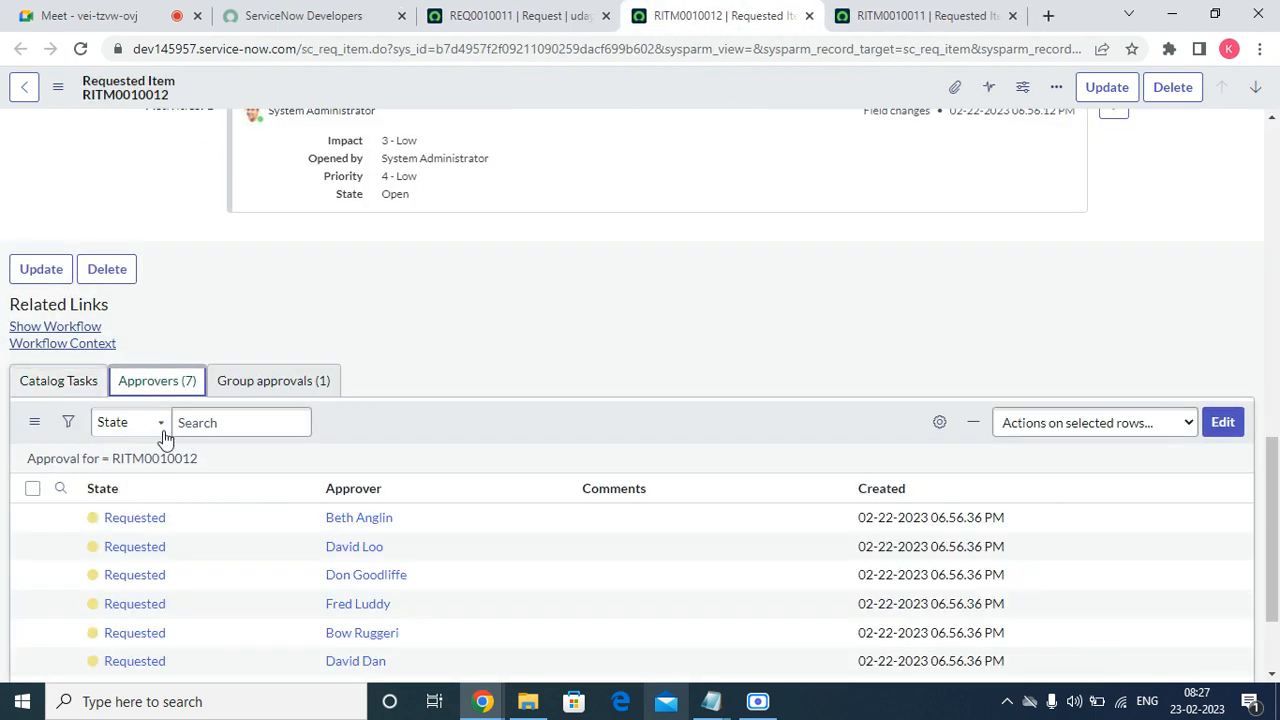
{"action": "left_click", "coordinate": [280, 390]}
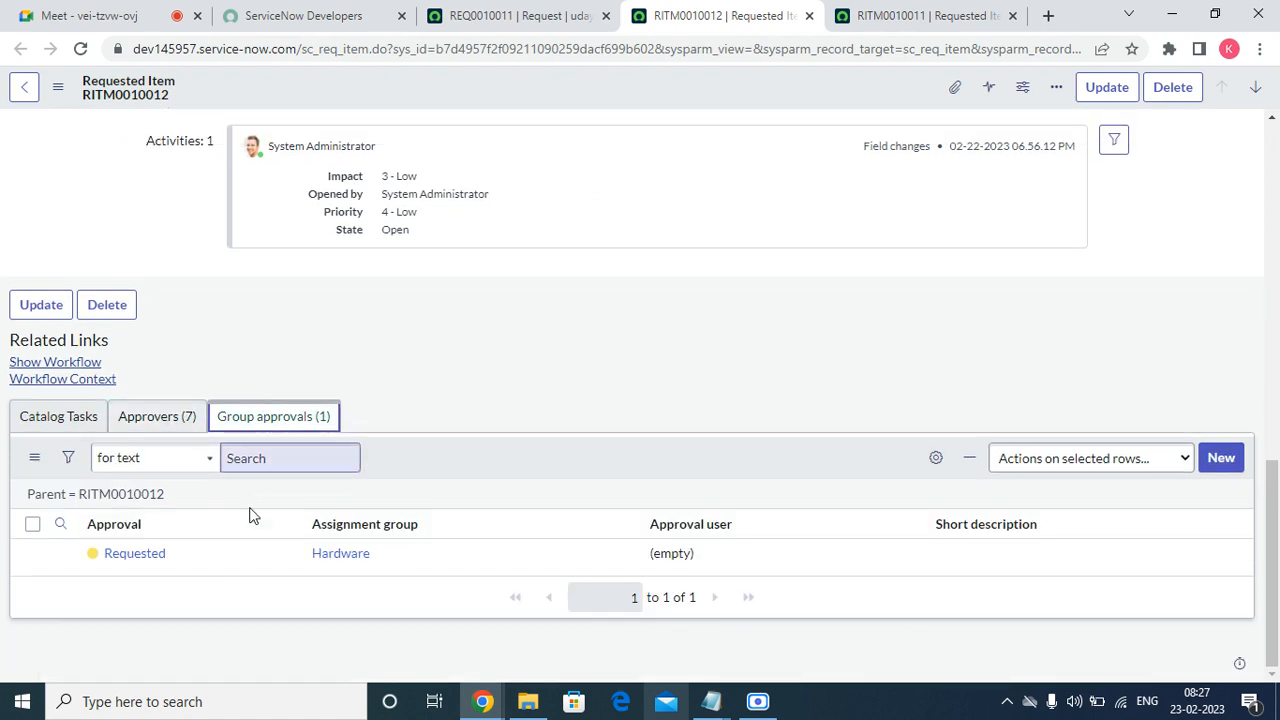
{"action": "left_click", "coordinate": [157, 418]}
{"action": "right_click", "coordinate": [152, 553]}
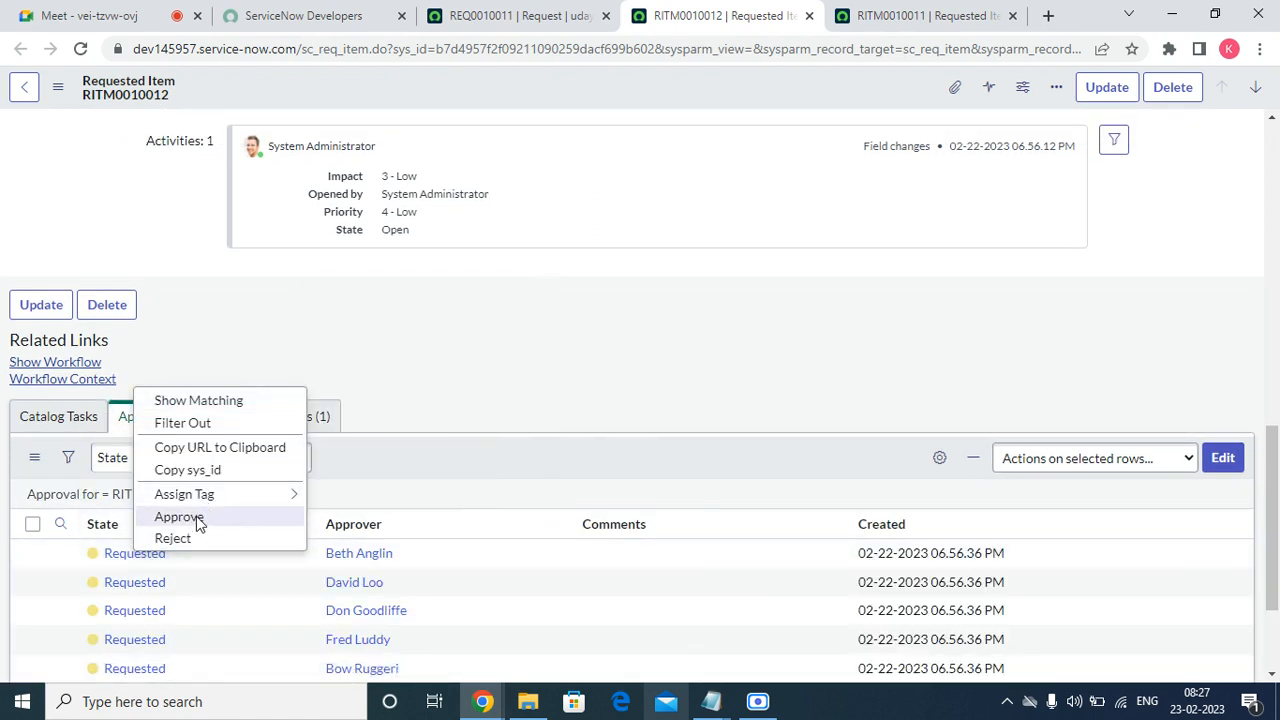
{"action": "left_click", "coordinate": [197, 518]}
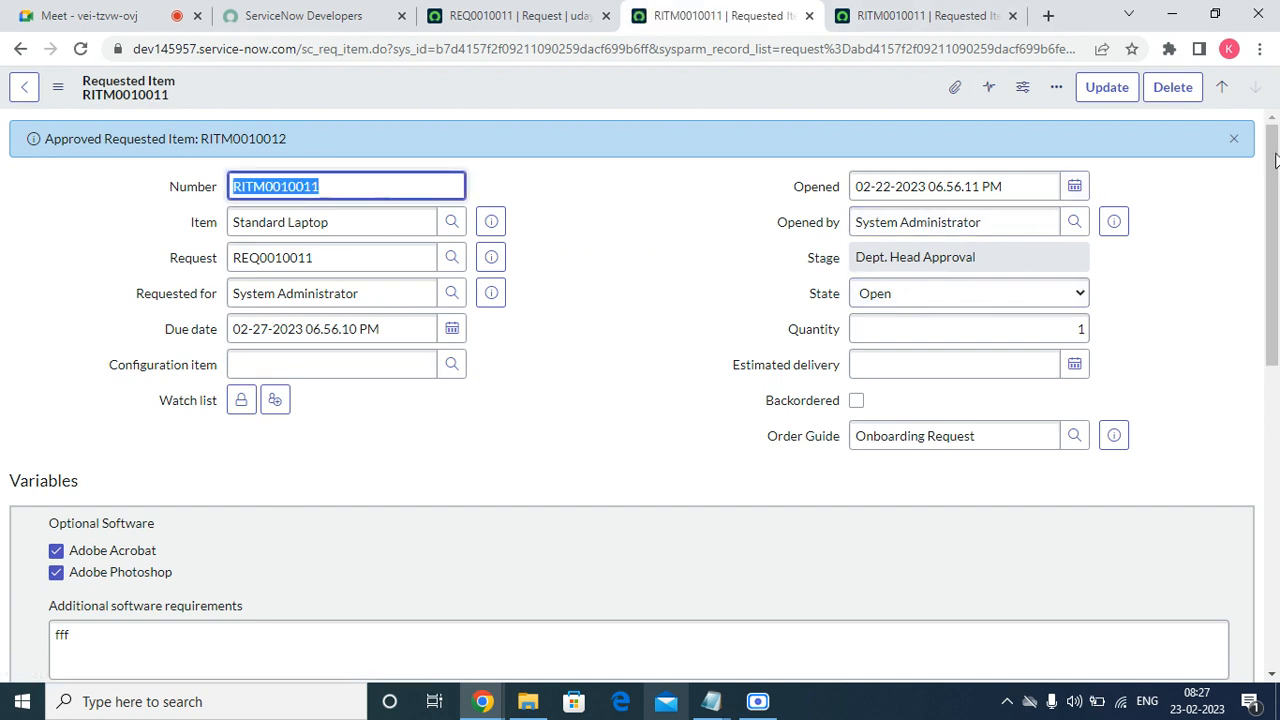
{"action": "left_click", "coordinate": [1236, 140]}
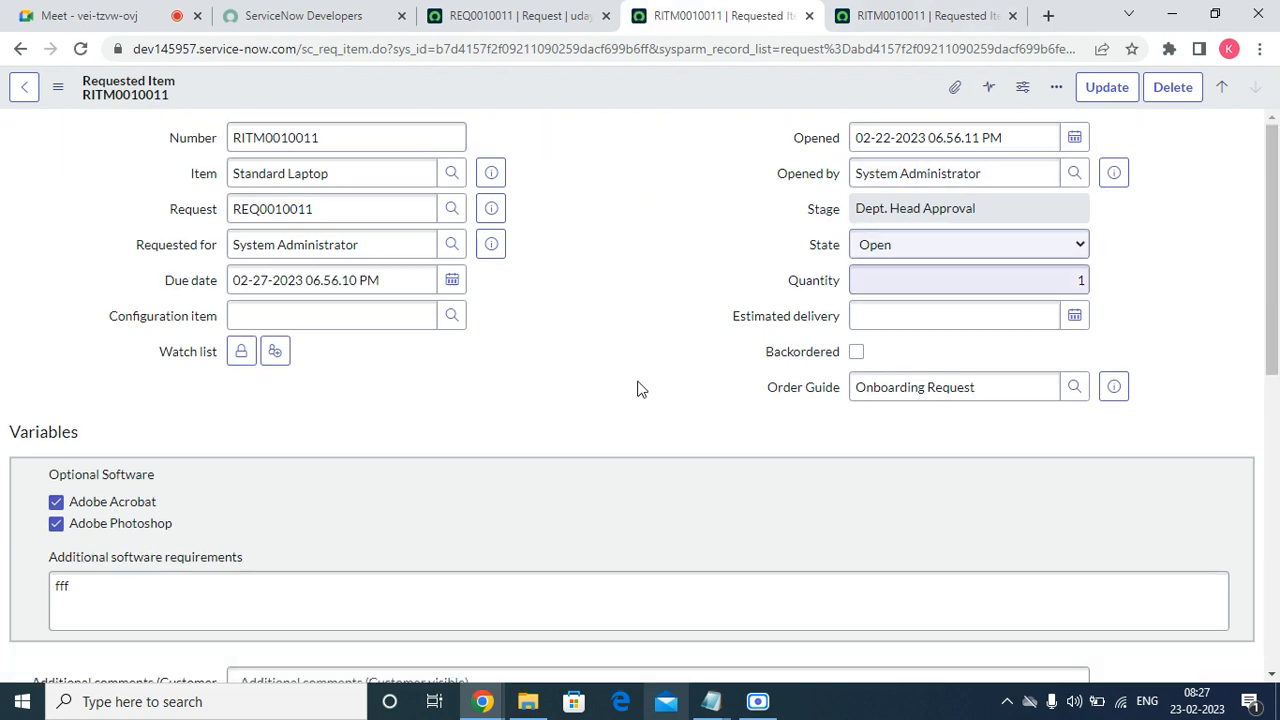
Approve the Standard Laptop item's department head approval.
{"action": "scroll", "coordinate": [637, 386], "scroll_direction": "down", "scroll_amount": 10}
{"action": "scroll", "coordinate": [167, 563], "scroll_direction": "up", "scroll_amount": 10}
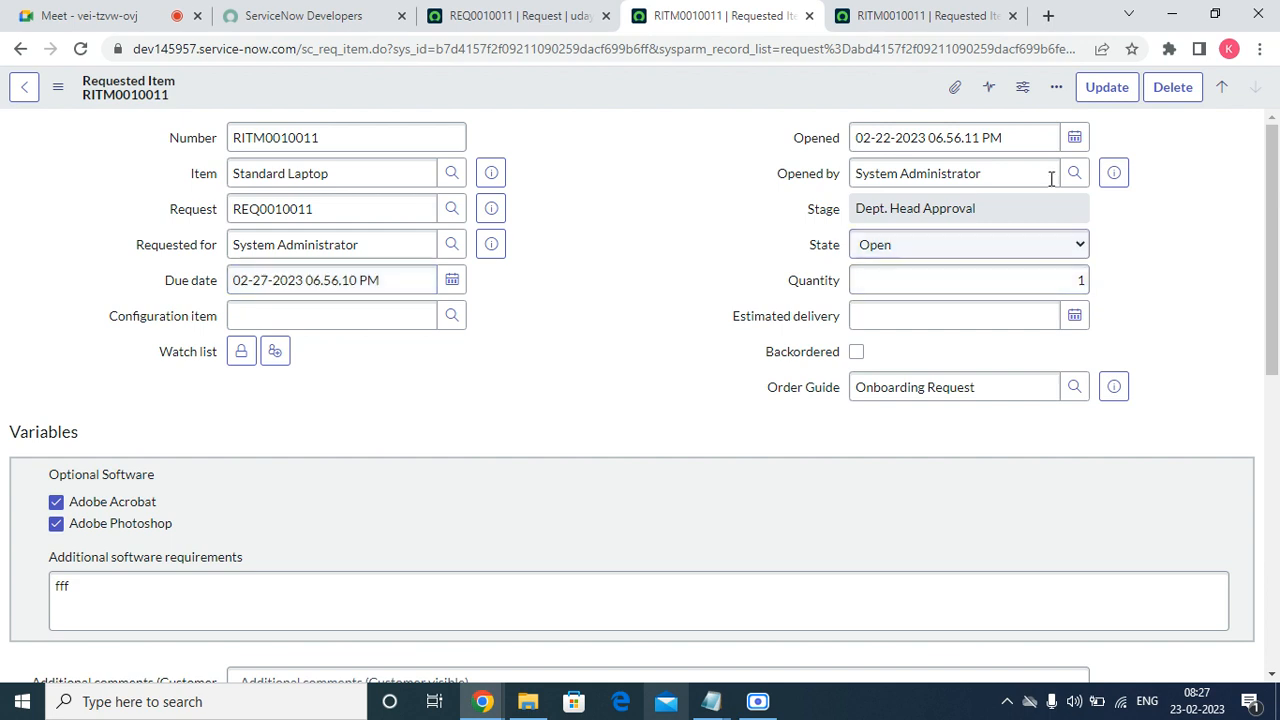
{"action": "scroll", "coordinate": [803, 220], "scroll_direction": "down", "scroll_amount": 10}
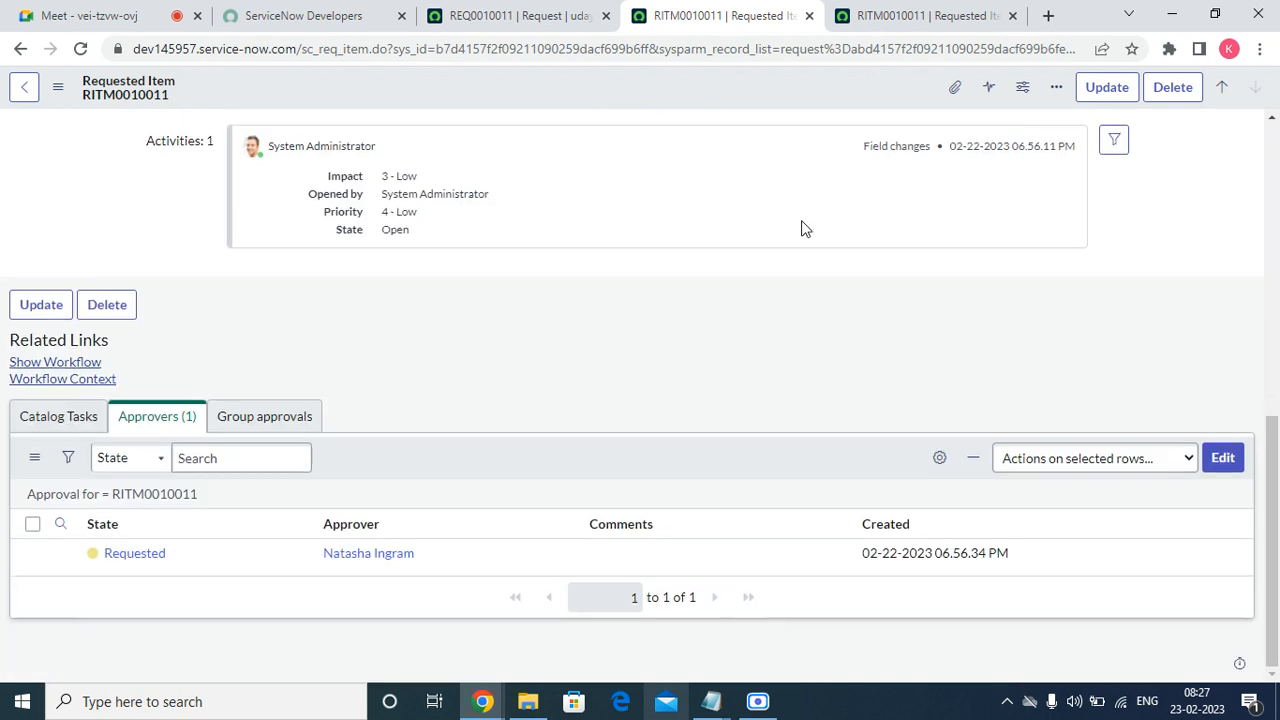
{"action": "right_click", "coordinate": [150, 560]}
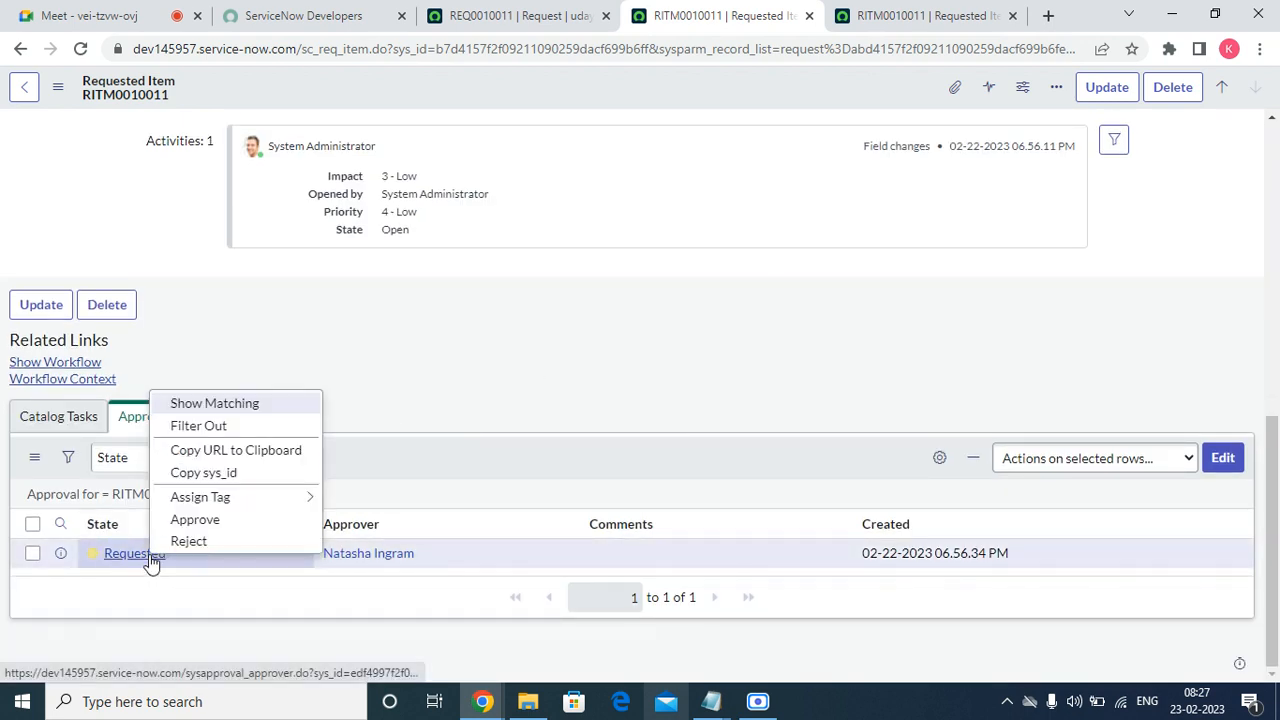
{"action": "left_click", "coordinate": [199, 520]}
{"action": "left_click", "coordinate": [553, 8]}
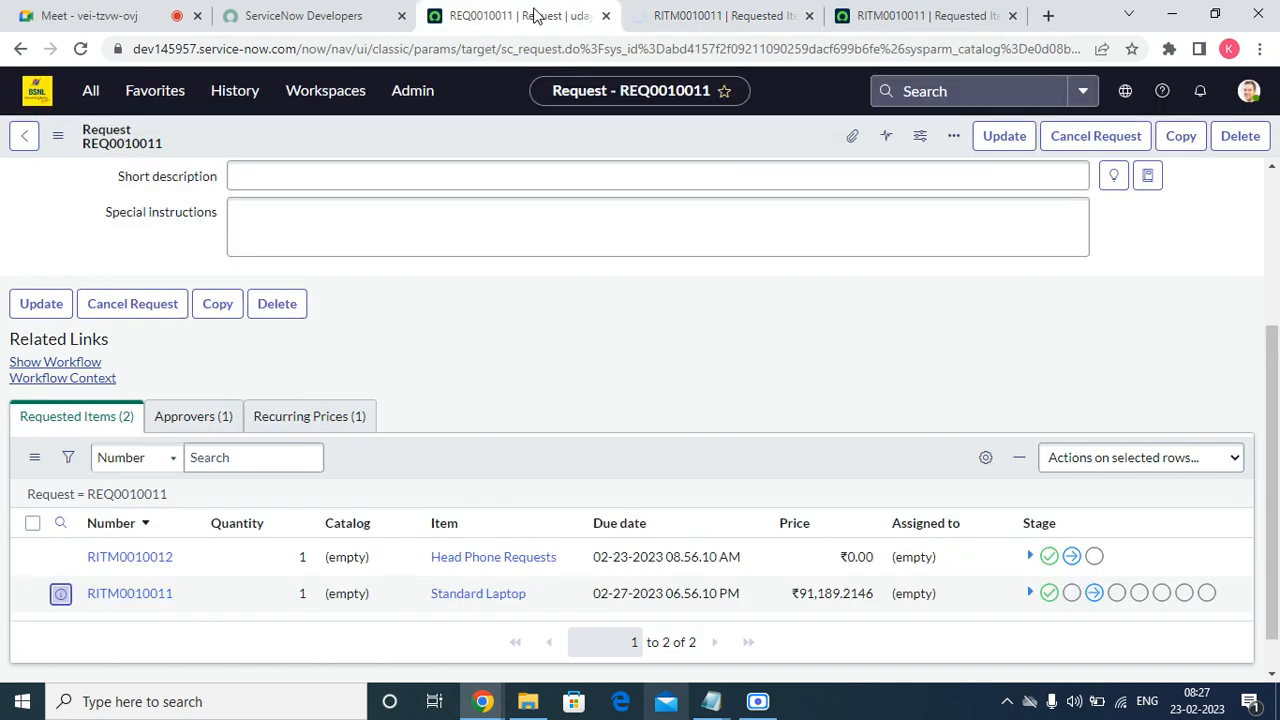
Open headphone item RITM0010012 in a new tab and review its catalog tasks.
{"action": "right_click", "coordinate": [72, 557]}
{"action": "left_click", "coordinate": [171, 408]}
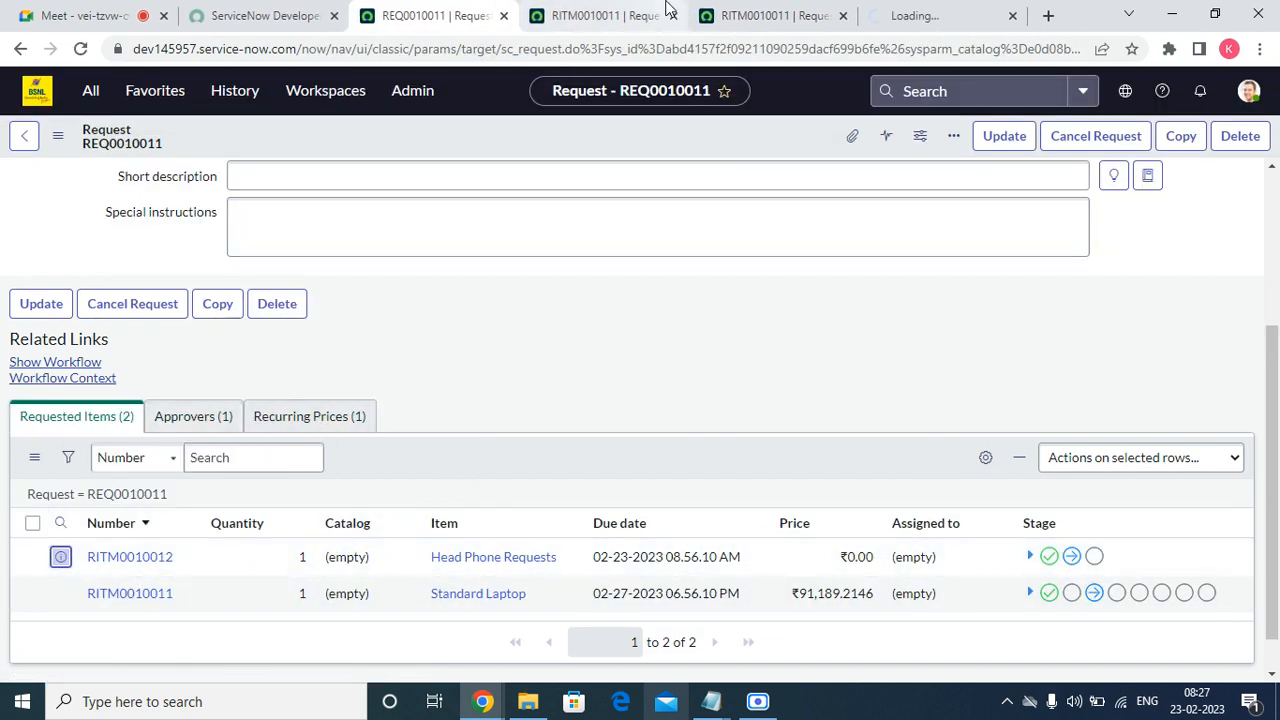
{"action": "left_click", "coordinate": [640, 16]}
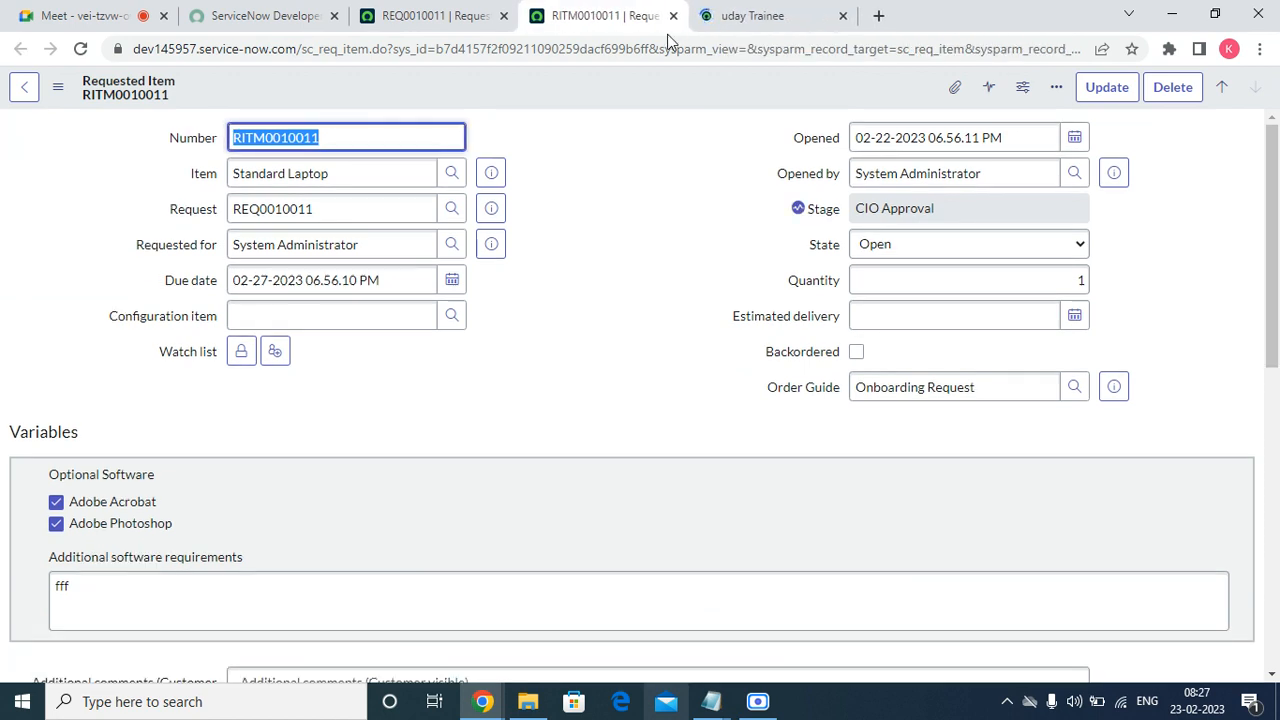
{"action": "left_click", "coordinate": [768, 15]}
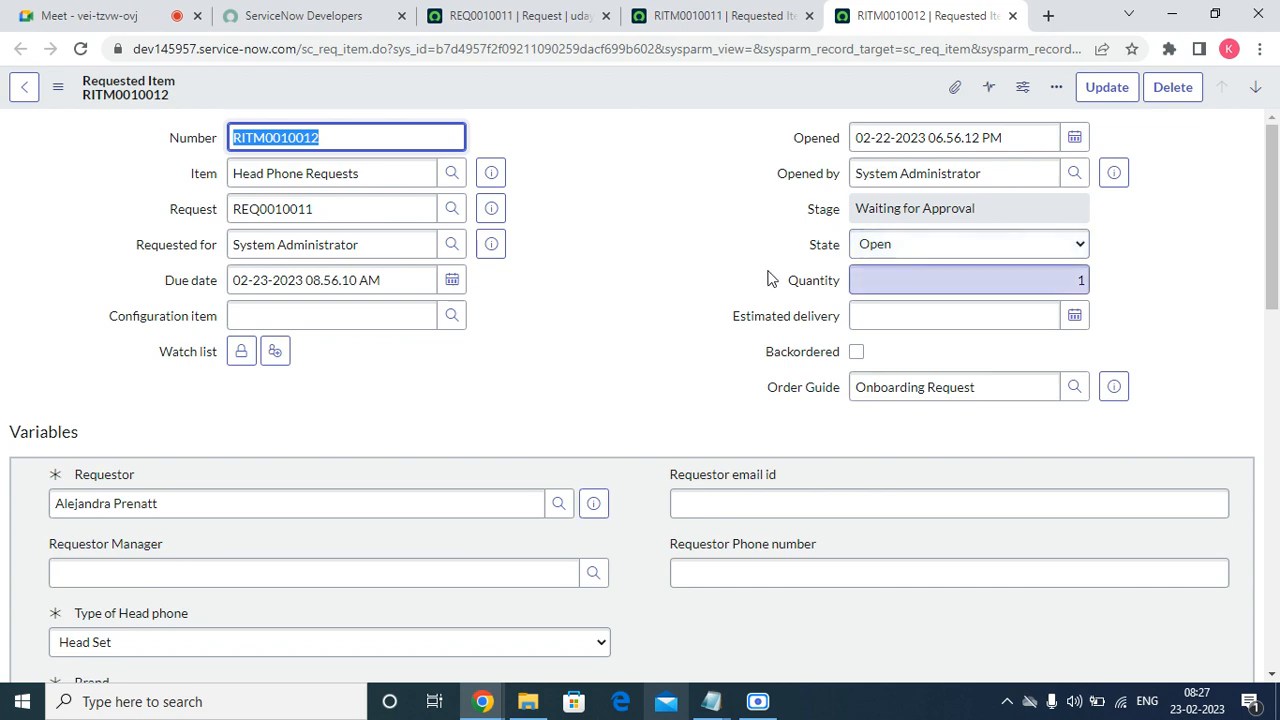
{"action": "scroll", "coordinate": [518, 424], "scroll_direction": "down", "scroll_amount": 15}
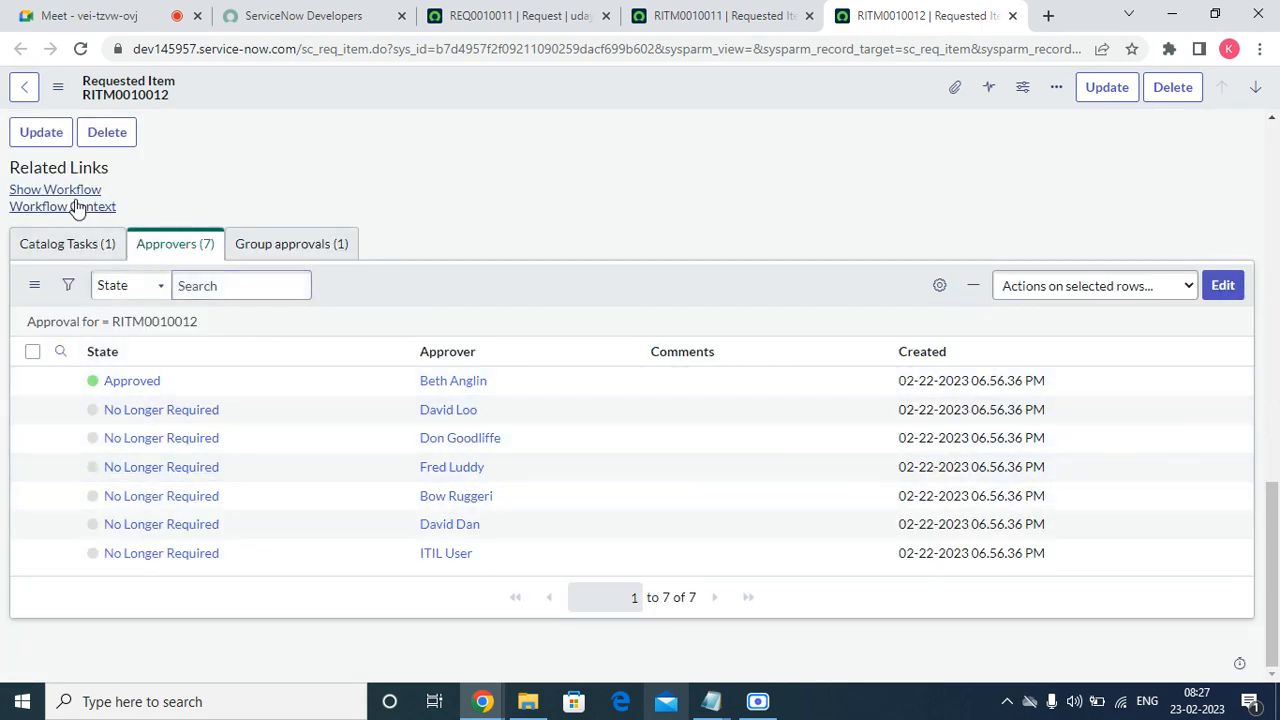
{"action": "left_click", "coordinate": [70, 246]}
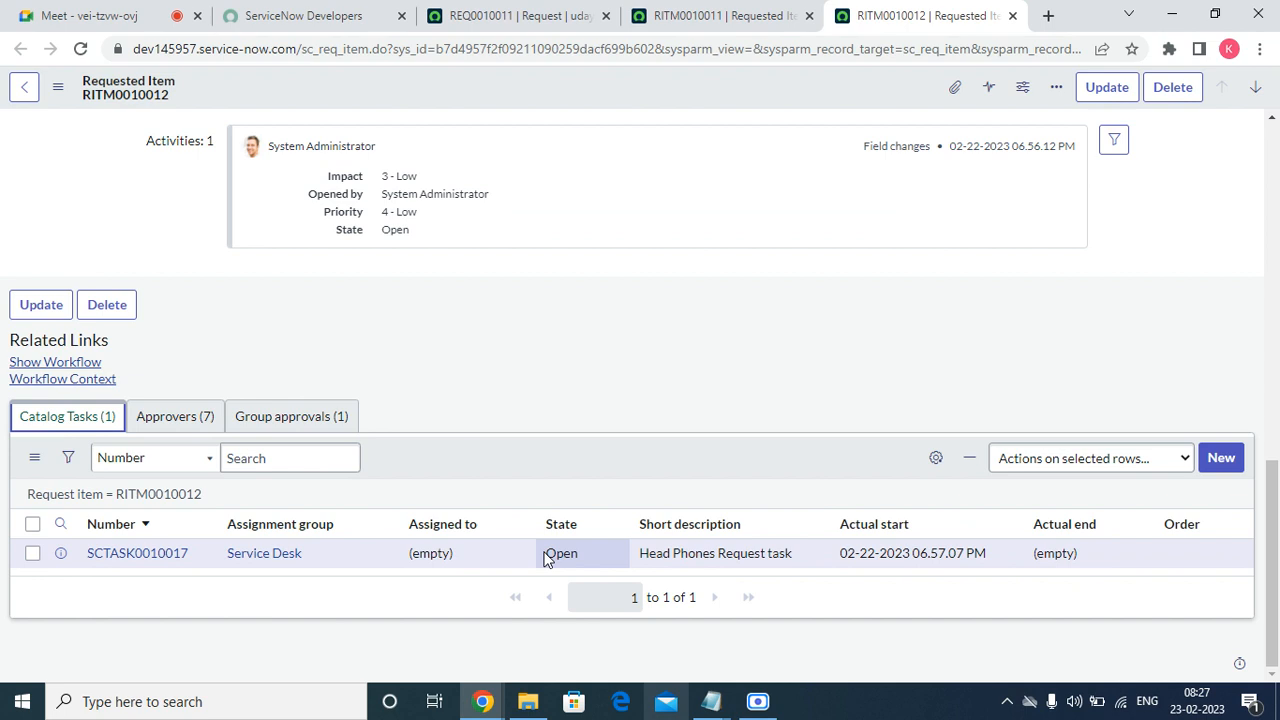
{"action": "scroll", "coordinate": [632, 409], "scroll_direction": "up", "scroll_amount": 15}
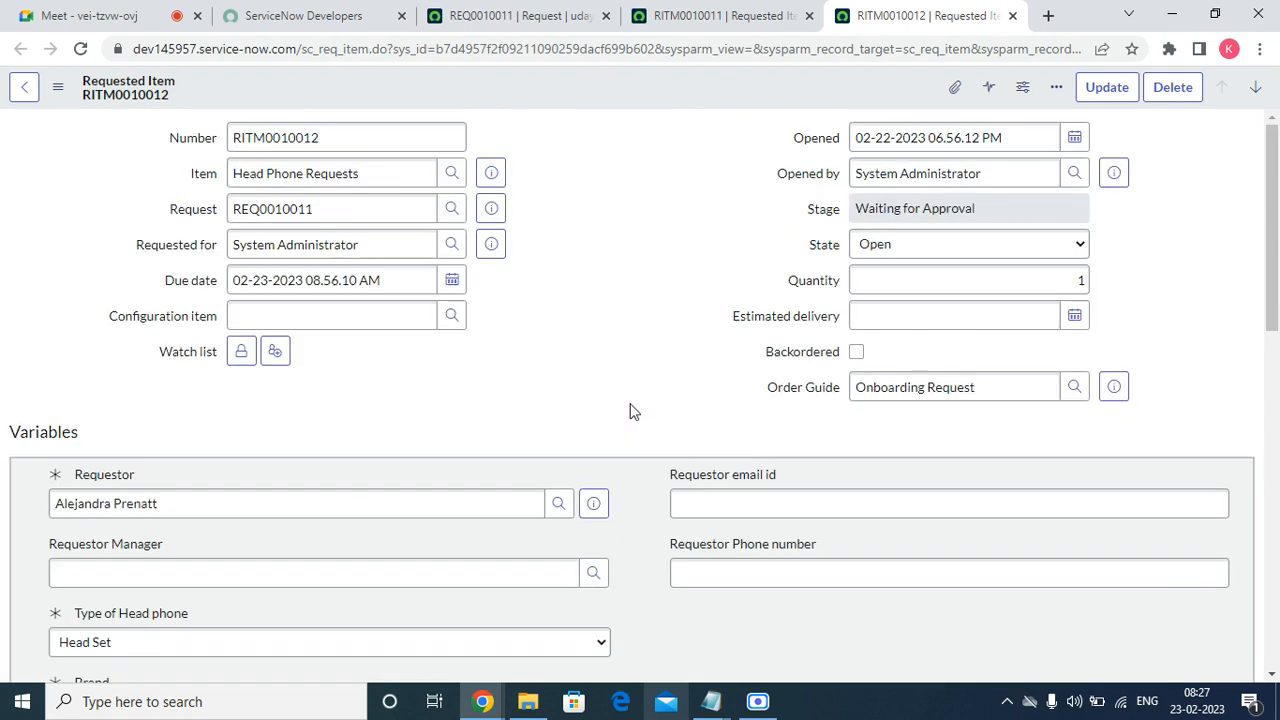
Reload laptop item RITM0010011 and approve its remaining Requested approval.
{"action": "left_click", "coordinate": [730, 16]}
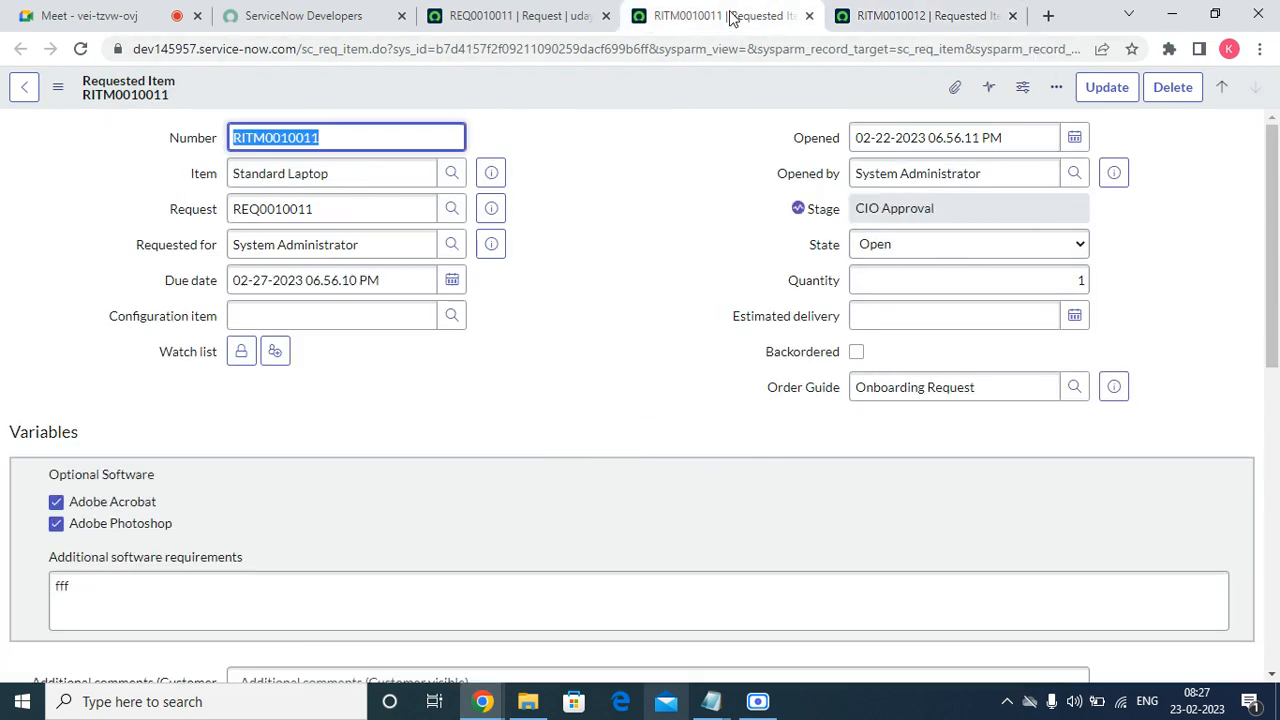
{"action": "scroll", "coordinate": [757, 127], "scroll_direction": "down", "scroll_amount": 10}
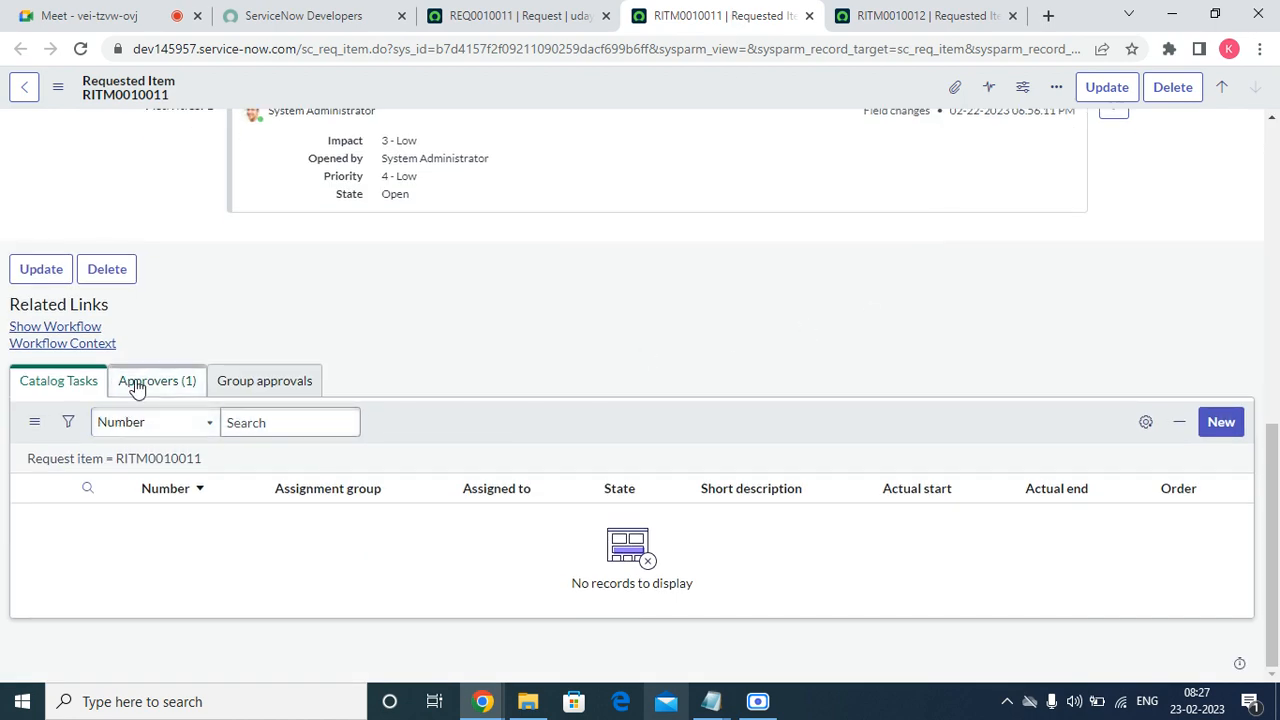
{"action": "left_click", "coordinate": [175, 385]}
{"action": "left_click", "coordinate": [79, 50]}
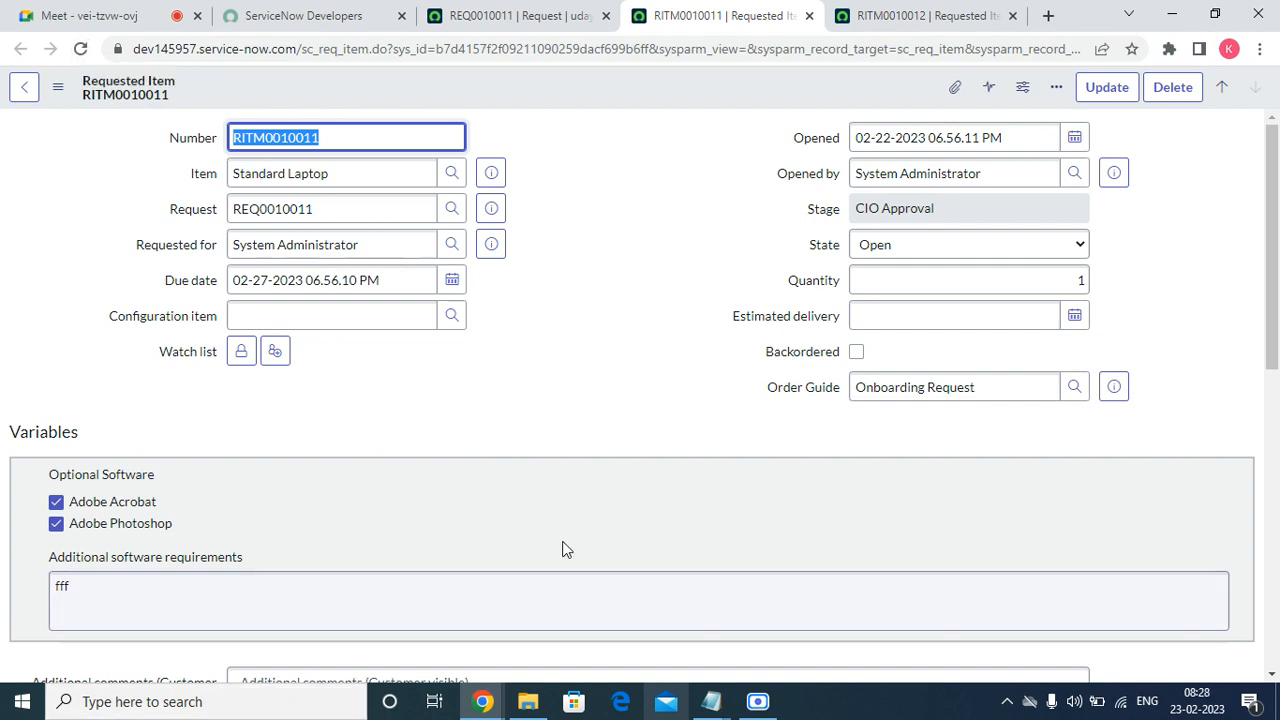
{"action": "scroll", "coordinate": [563, 549], "scroll_direction": "down", "scroll_amount": 15}
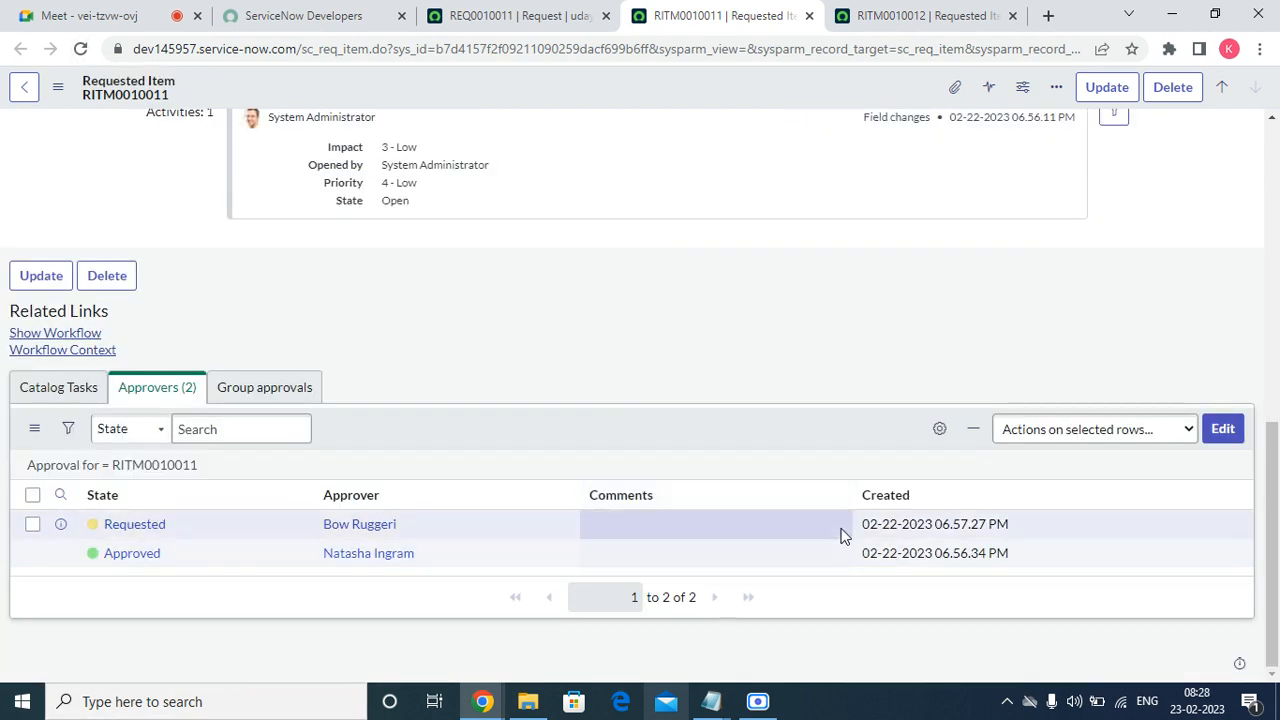
{"action": "right_click", "coordinate": [128, 529]}
{"action": "left_click", "coordinate": [161, 504]}
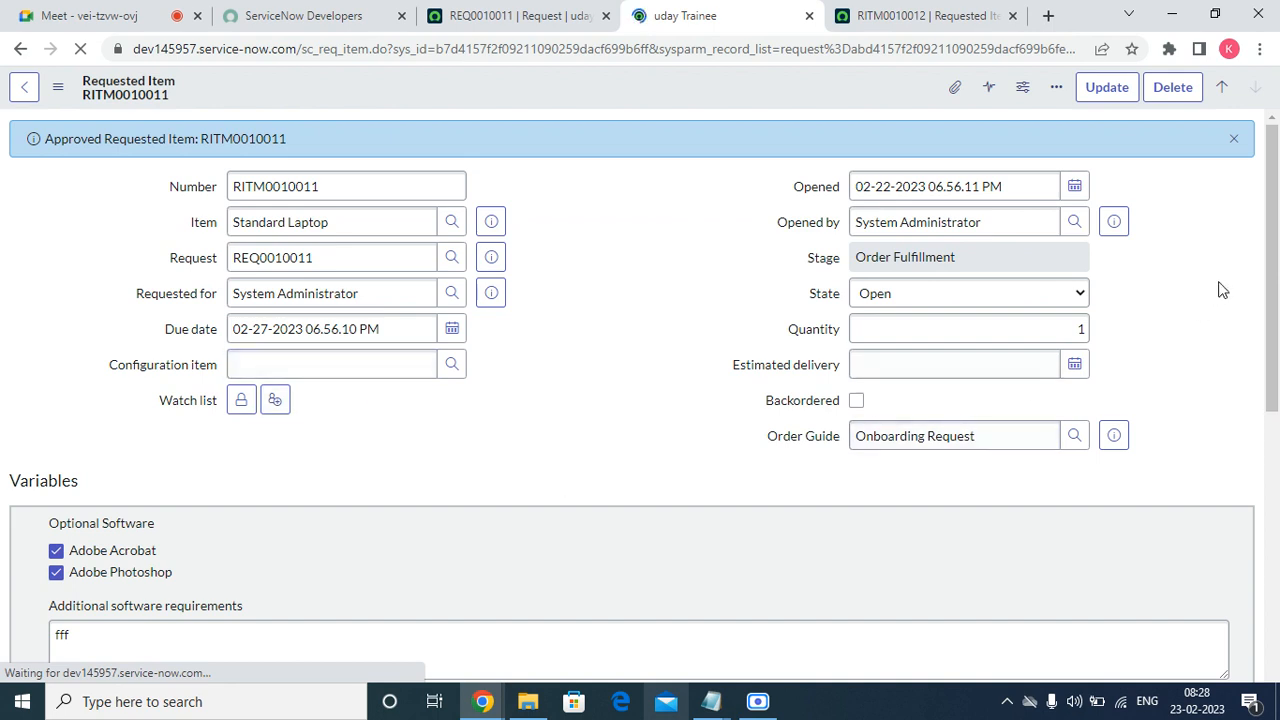
{"action": "left_click", "coordinate": [1234, 138]}
{"action": "scroll", "coordinate": [437, 389], "scroll_direction": "down", "scroll_amount": 7}
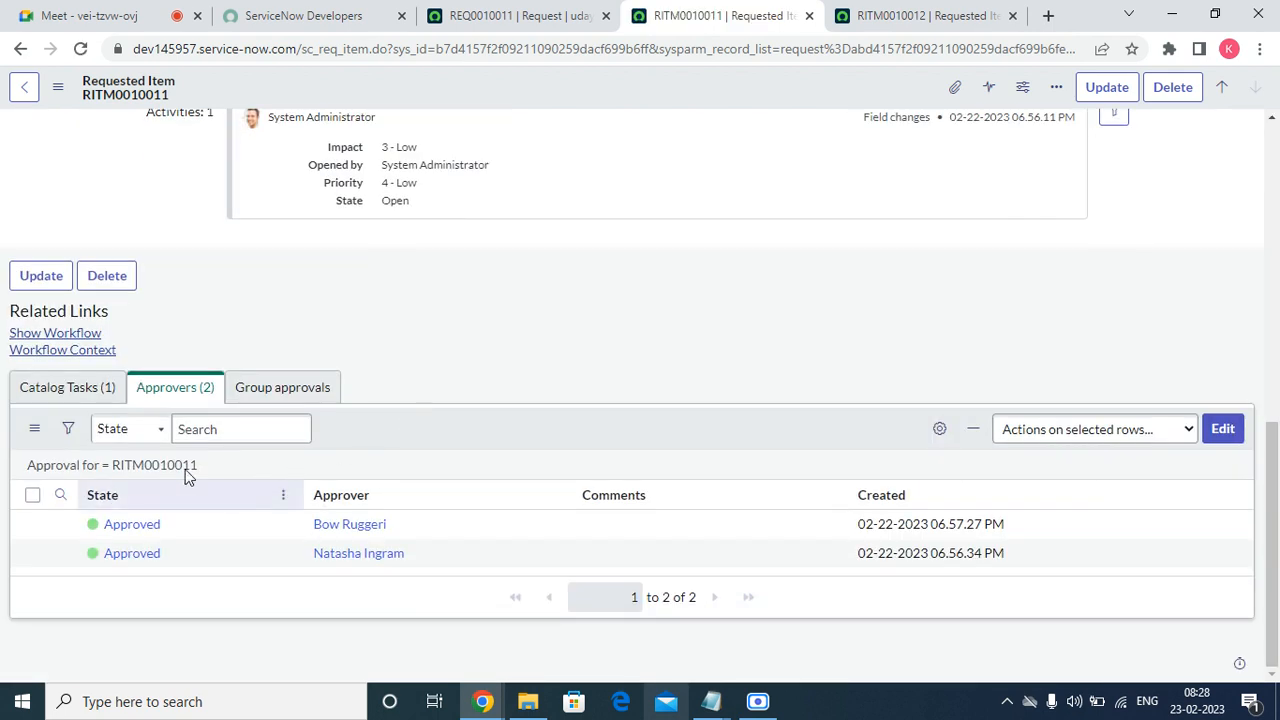
Set the Procurement catalog task of RITM0010011 to Closed Complete.
{"action": "left_click", "coordinate": [58, 389]}
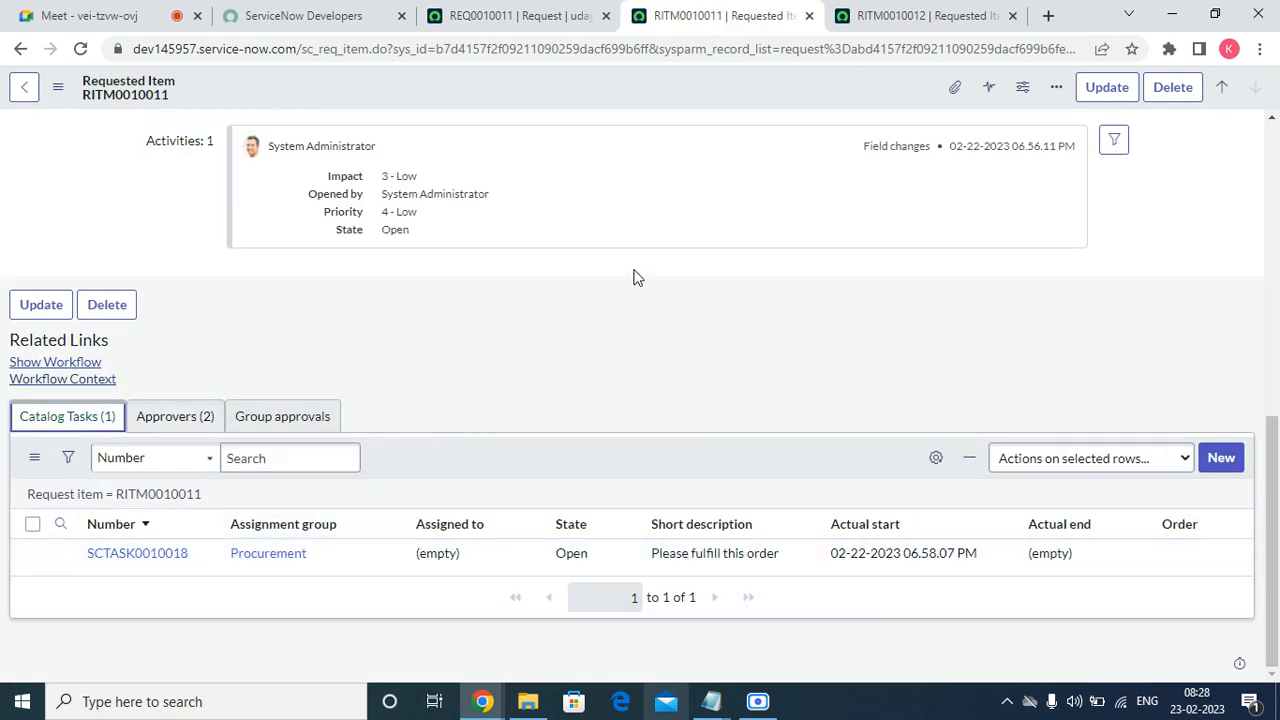
{"action": "double_click", "coordinate": [573, 555]}
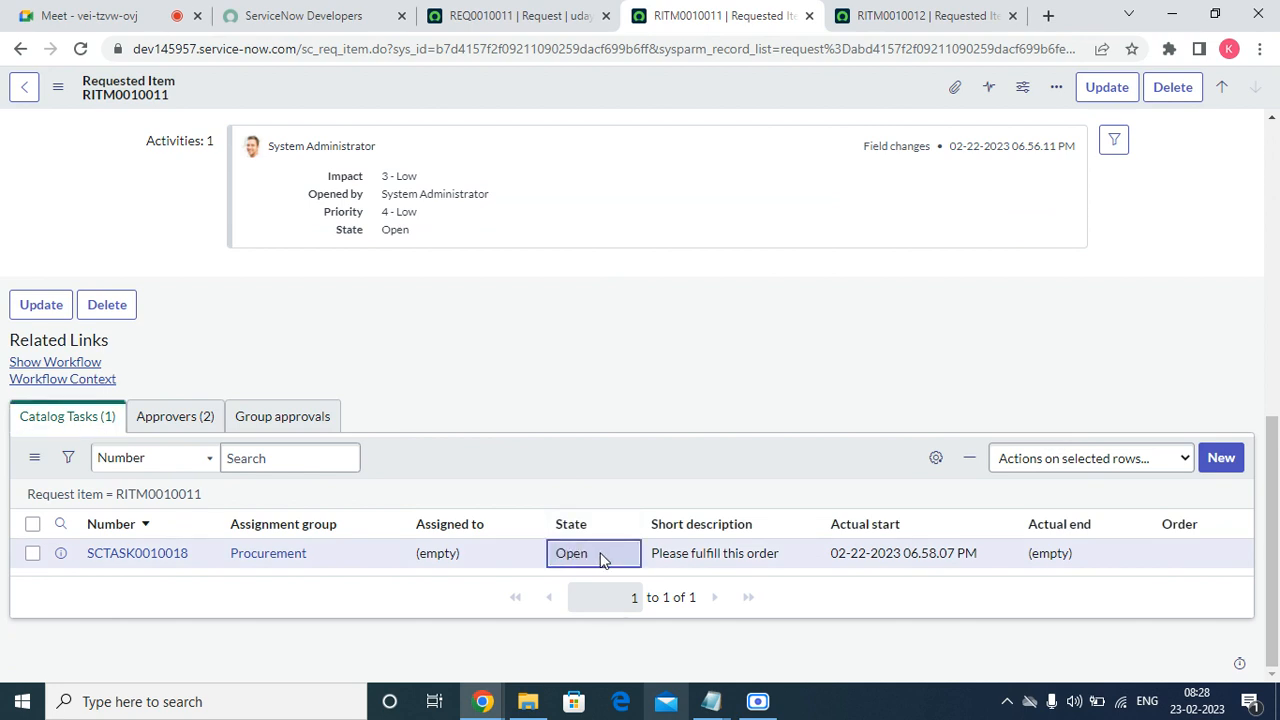
{"action": "left_click", "coordinate": [594, 564]}
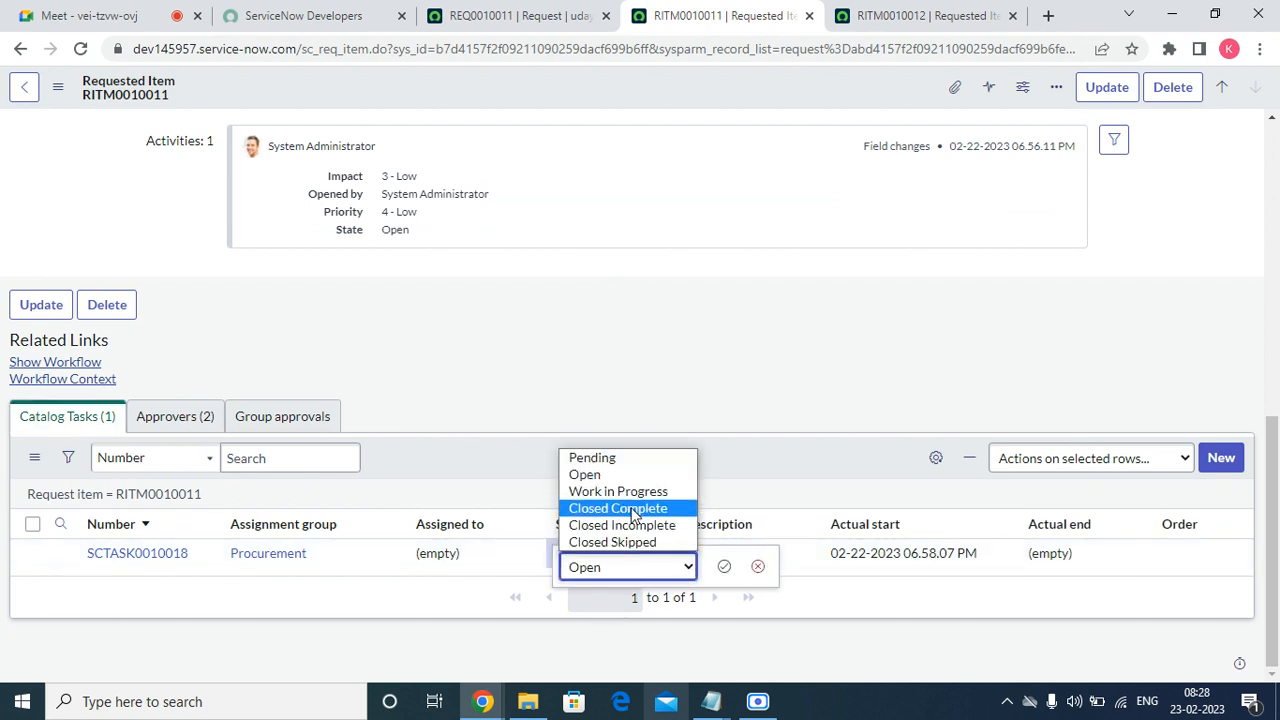
{"action": "left_click", "coordinate": [634, 505]}
{"action": "left_click", "coordinate": [623, 567]}
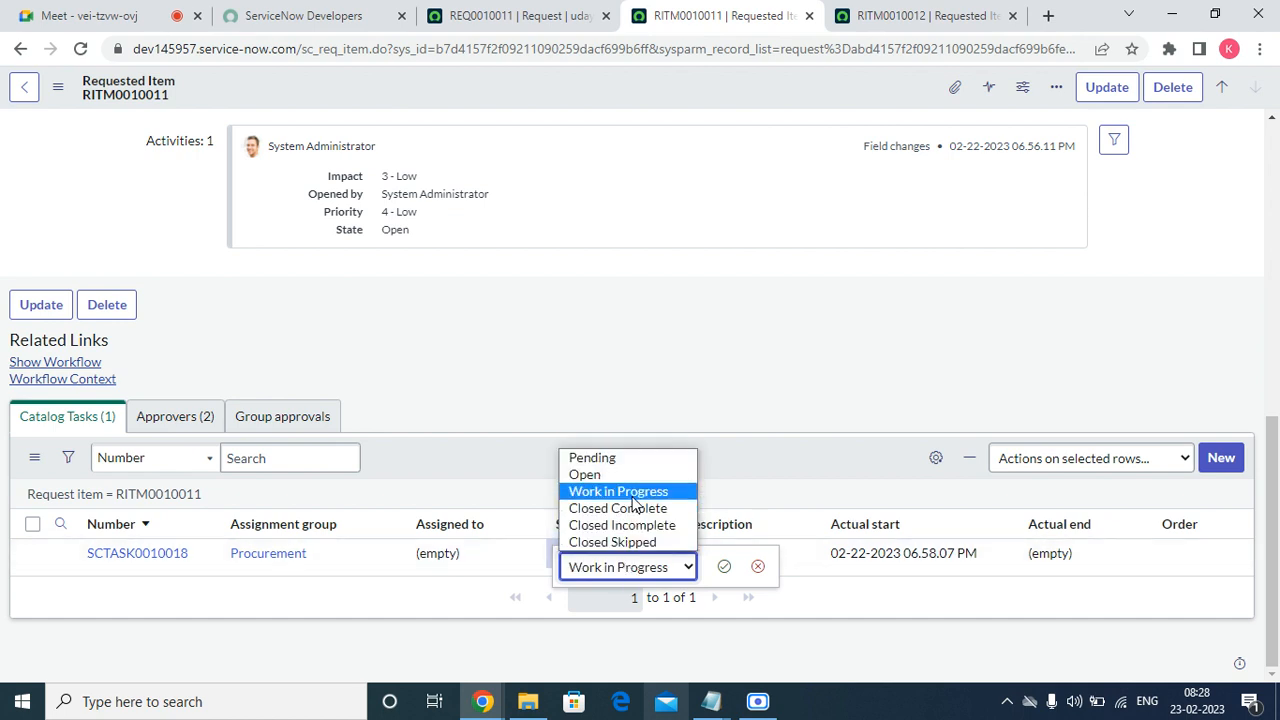
{"action": "left_click", "coordinate": [632, 510]}
{"action": "left_click", "coordinate": [724, 566]}
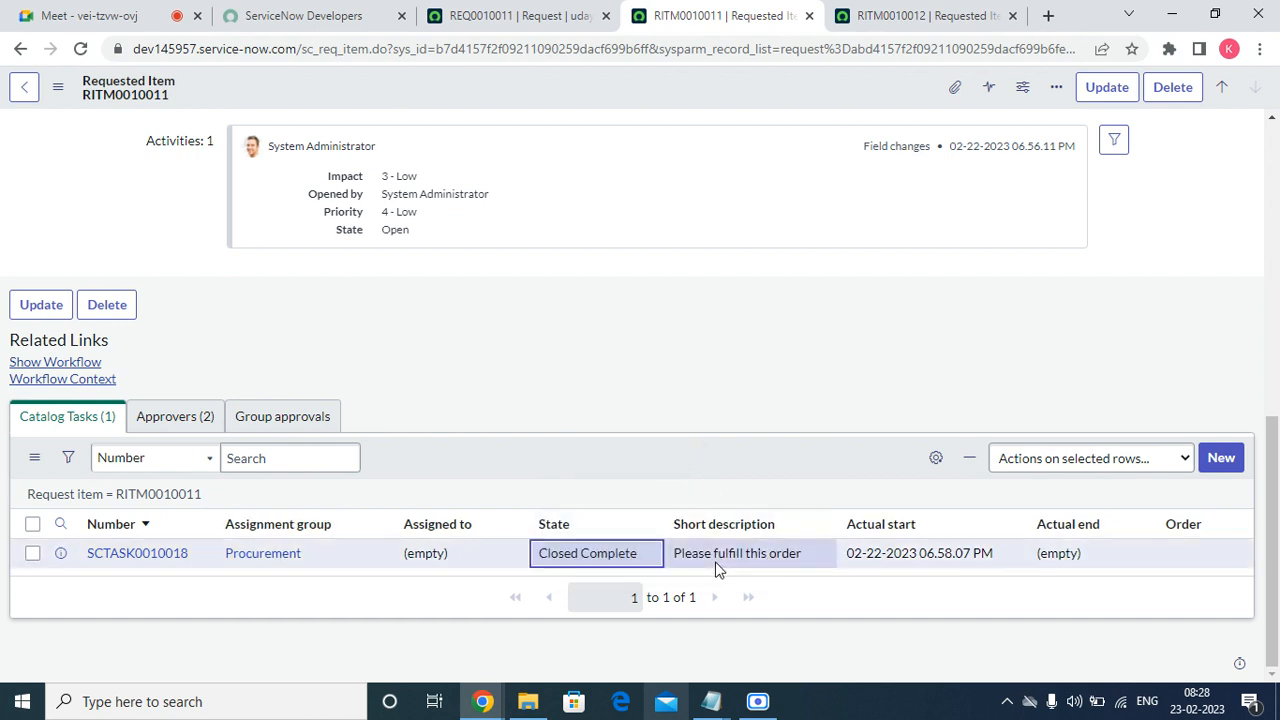
{"action": "right_click", "coordinate": [596, 458]}
{"action": "left_click", "coordinate": [629, 488]}
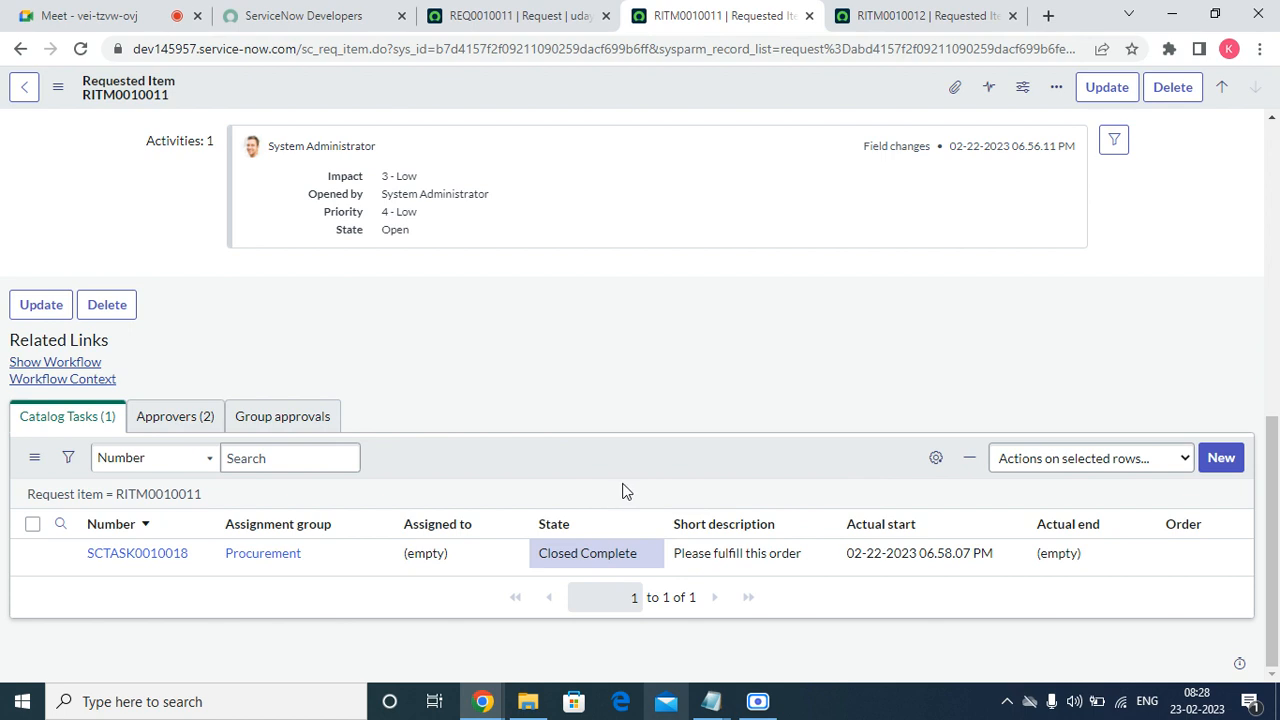
Reload the form and set the Field Services task to Closed Complete.
{"action": "right_click", "coordinate": [514, 88]}
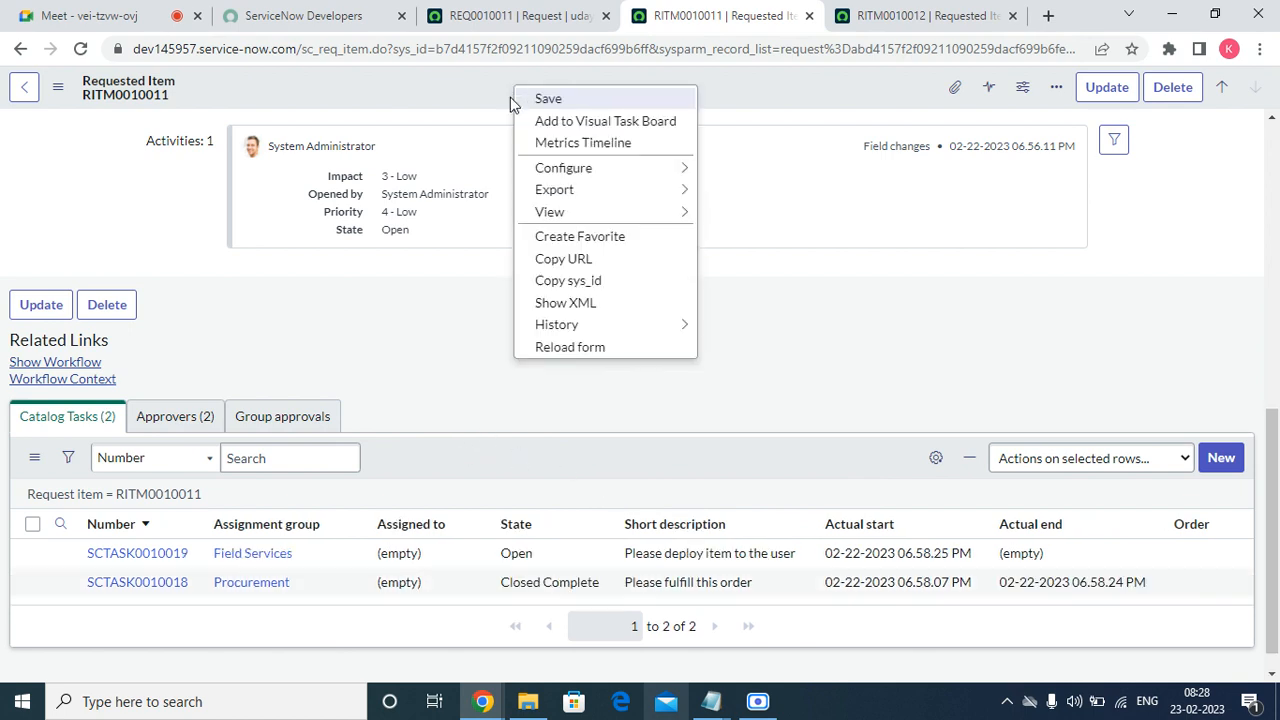
{"action": "left_click", "coordinate": [570, 347]}
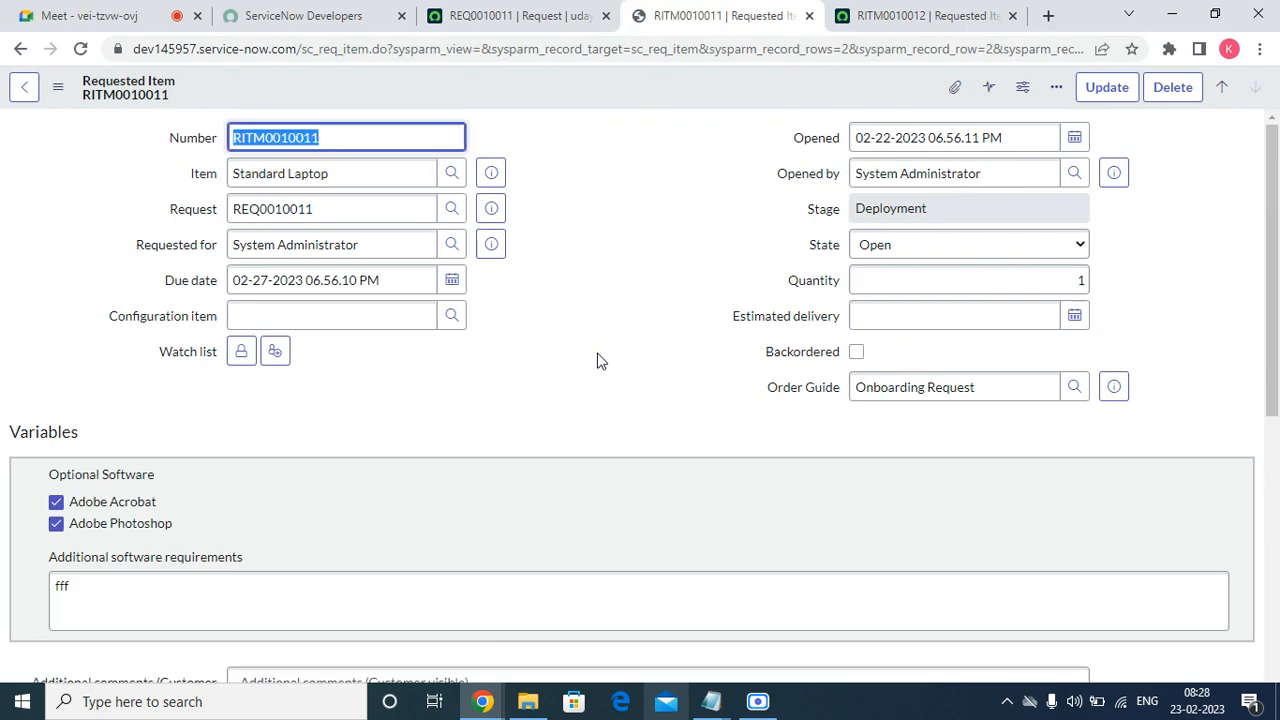
{"action": "scroll", "coordinate": [600, 357], "scroll_direction": "down", "scroll_amount": 15}
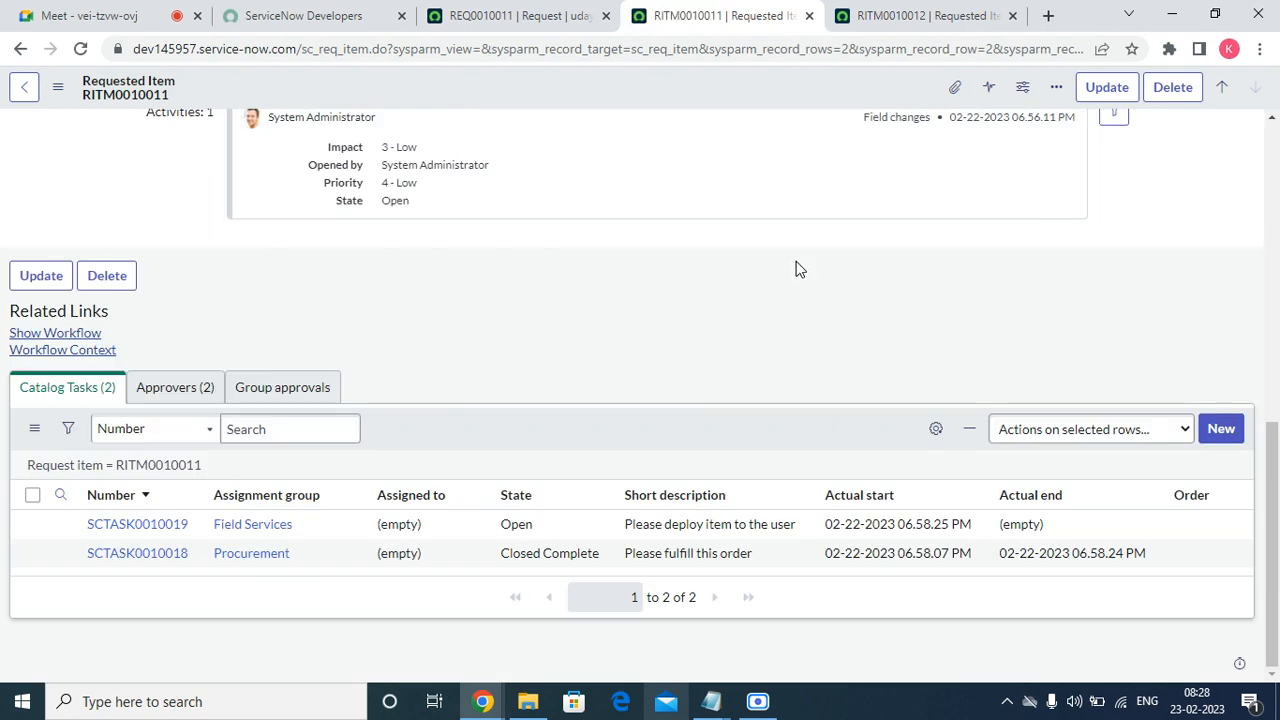
{"action": "left_click", "coordinate": [535, 526]}
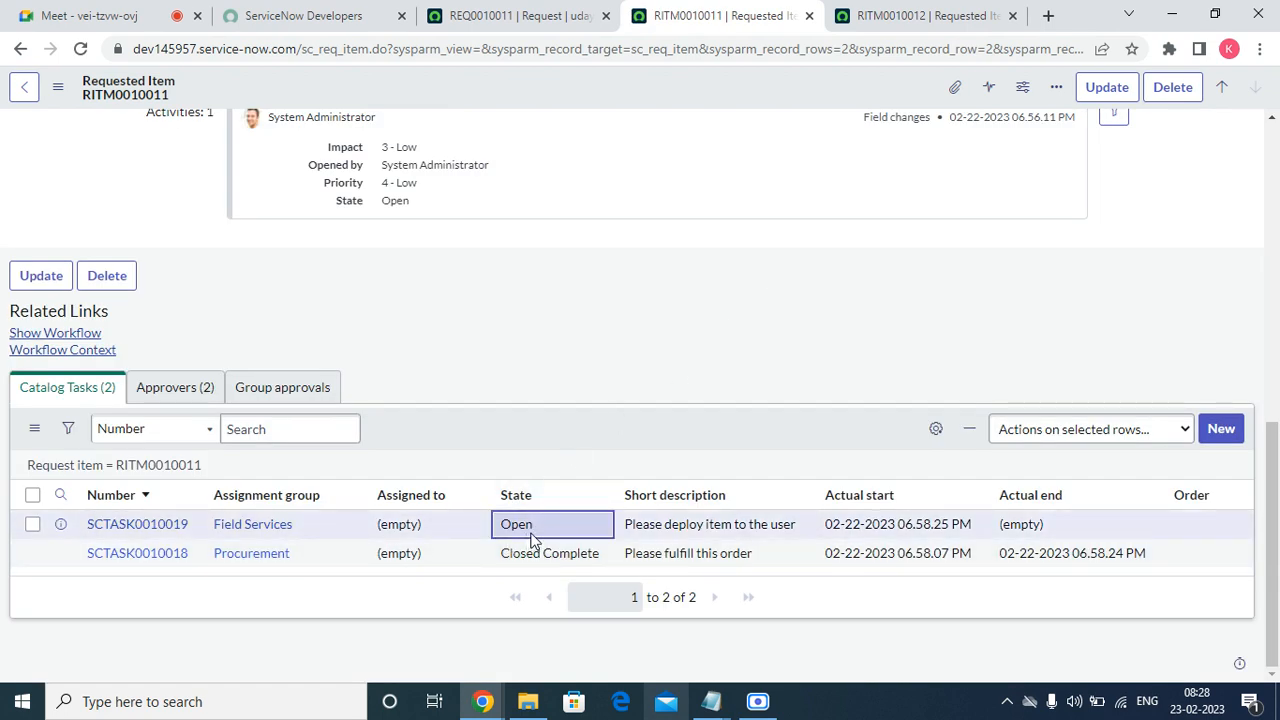
{"action": "double_click", "coordinate": [549, 529]}
{"action": "left_click", "coordinate": [551, 538]}
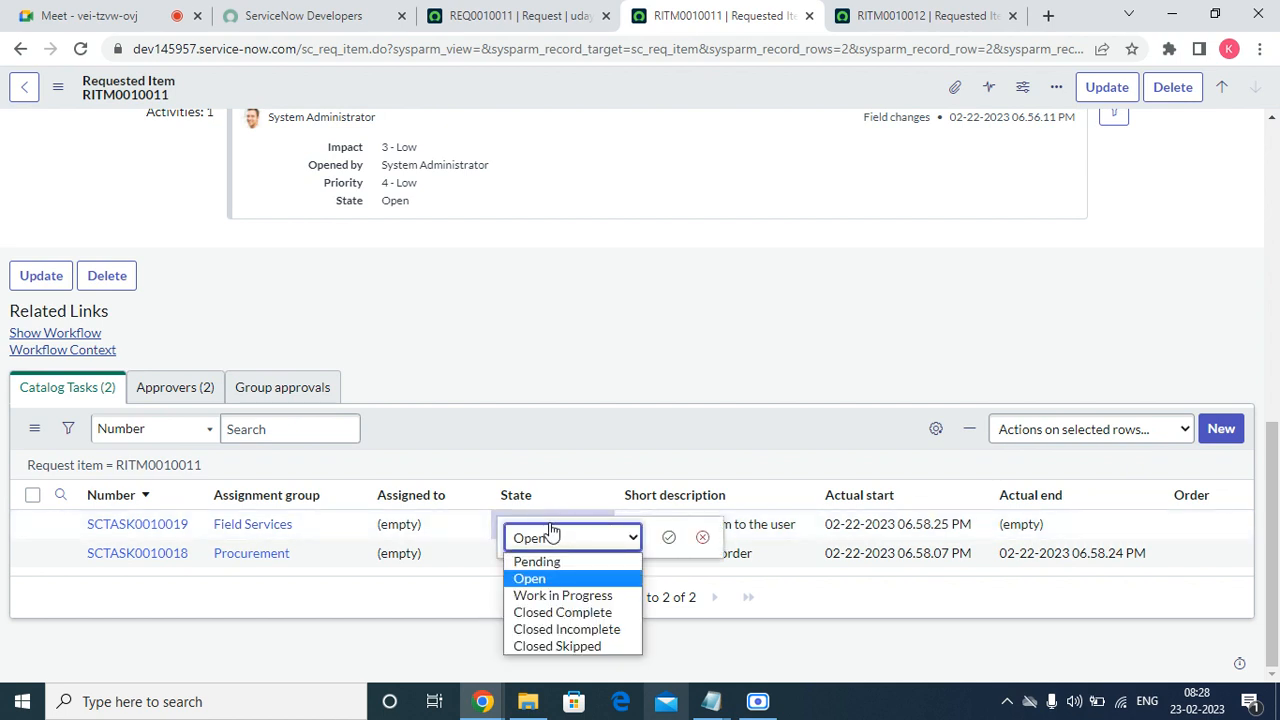
{"action": "left_click", "coordinate": [570, 609]}
{"action": "left_click", "coordinate": [668, 540]}
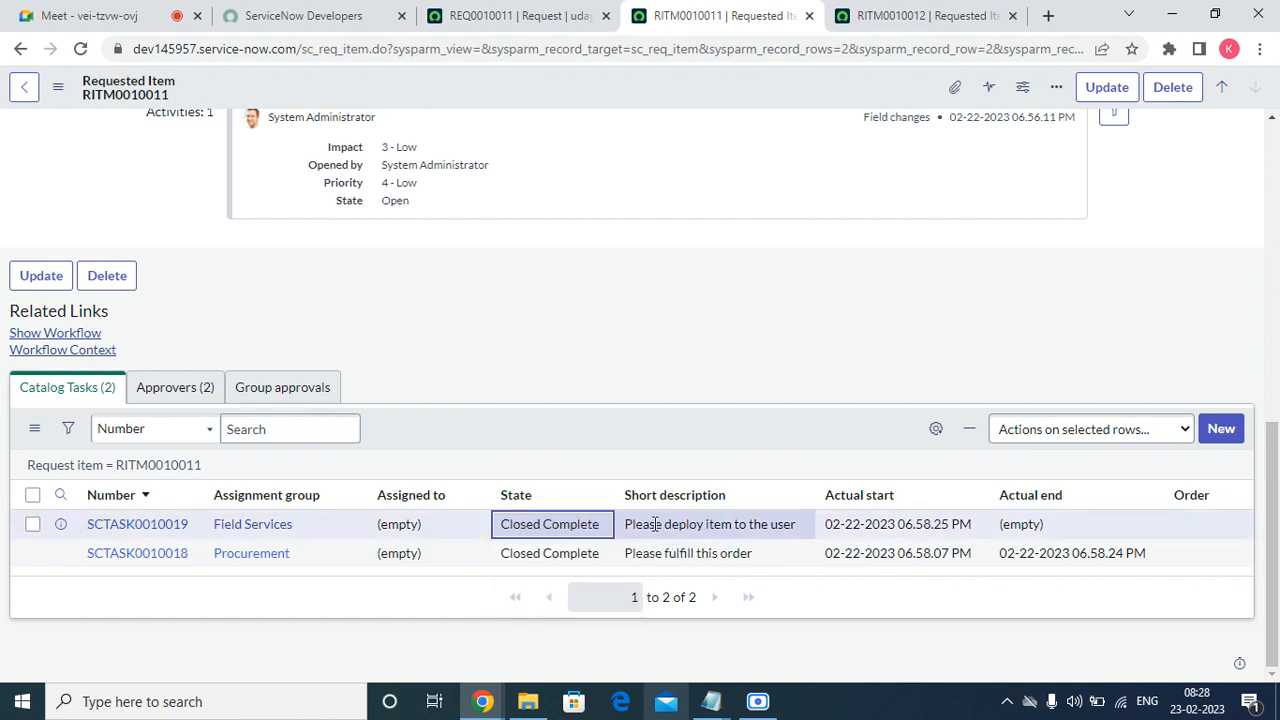
{"action": "right_click", "coordinate": [636, 414]}
{"action": "left_click", "coordinate": [680, 449]}
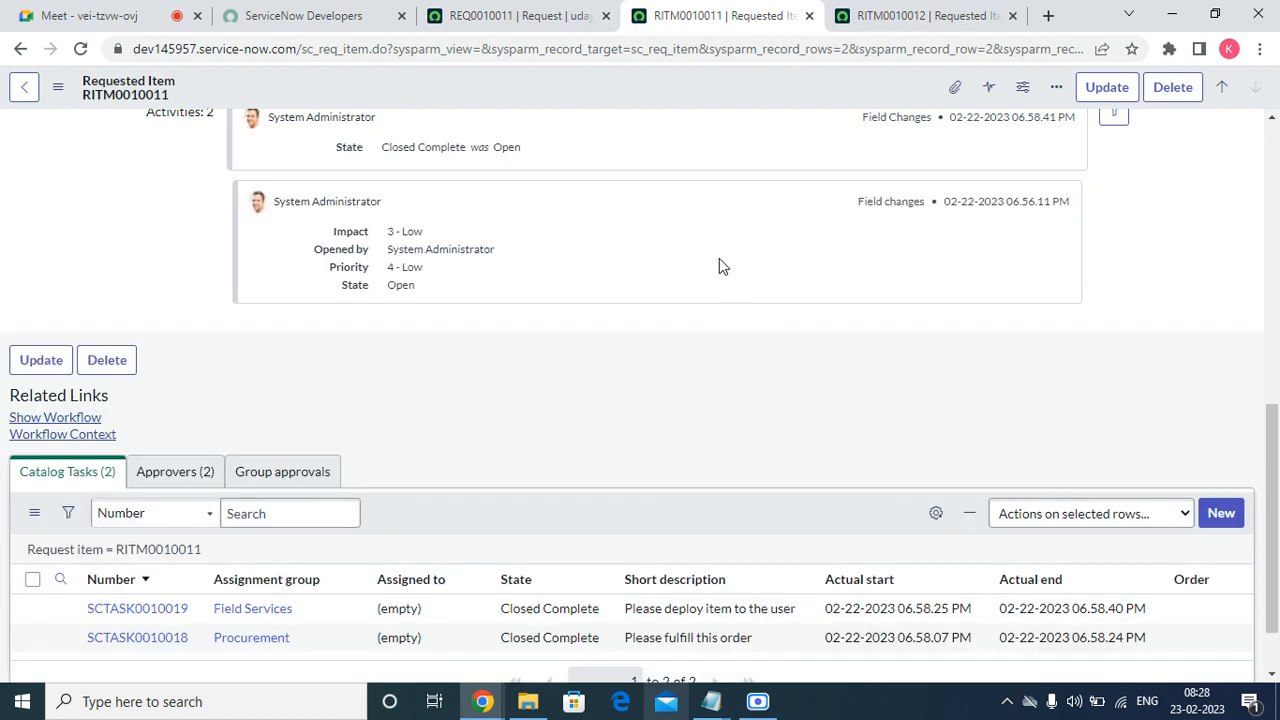
{"action": "scroll", "coordinate": [681, 430], "scroll_direction": "down", "scroll_amount": 1}
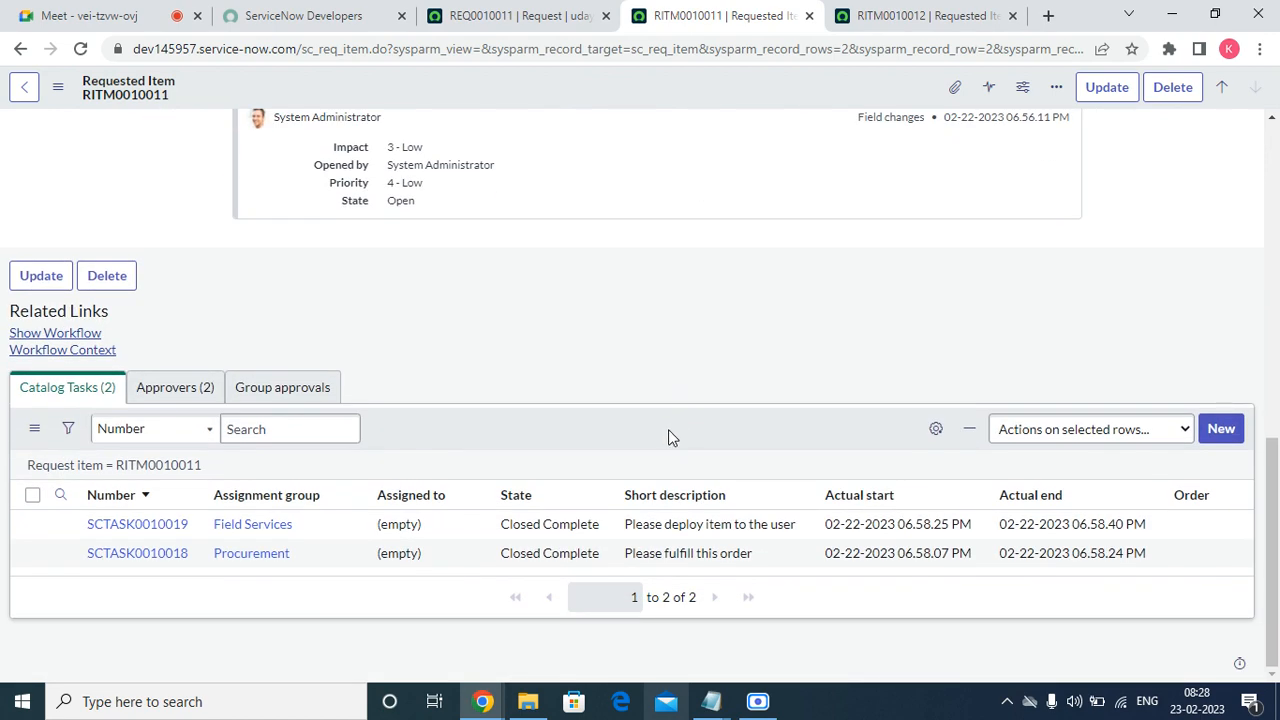
Review the laptop request's completed workflow, then close the workflow view.
{"action": "left_click", "coordinate": [75, 351]}
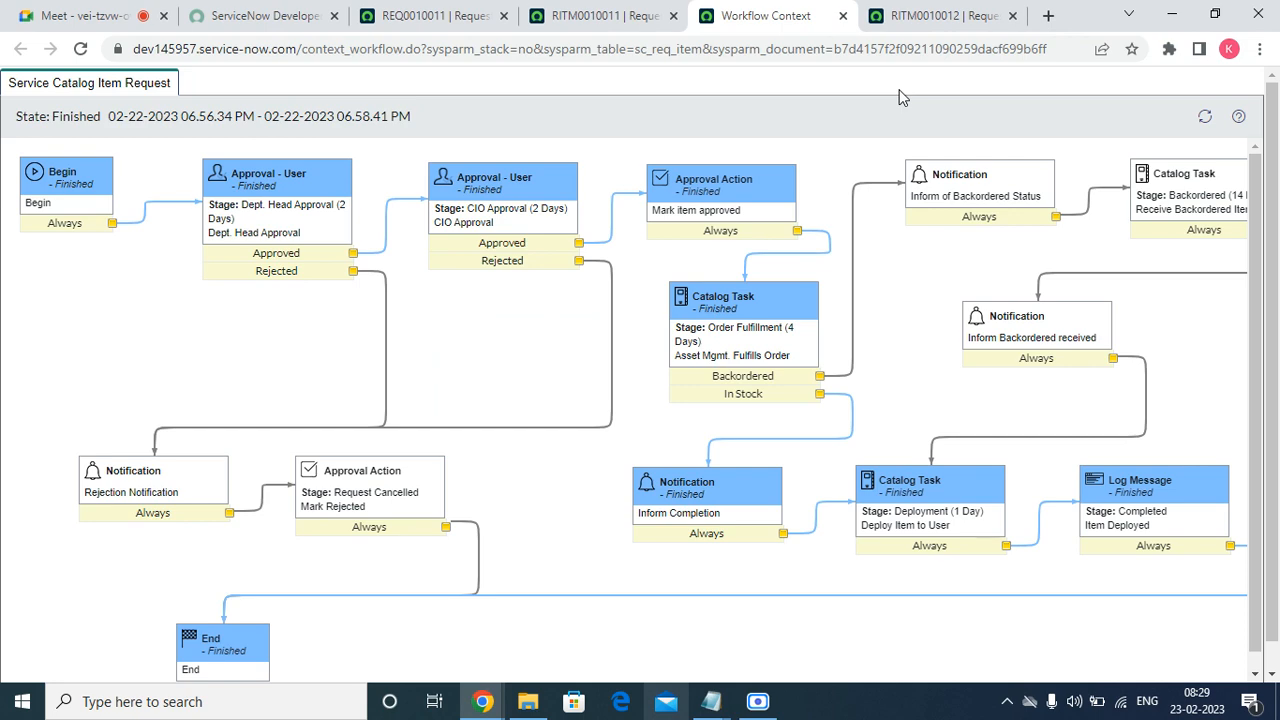
{"action": "scroll", "coordinate": [770, 385], "scroll_direction": "down", "scroll_amount": 1}
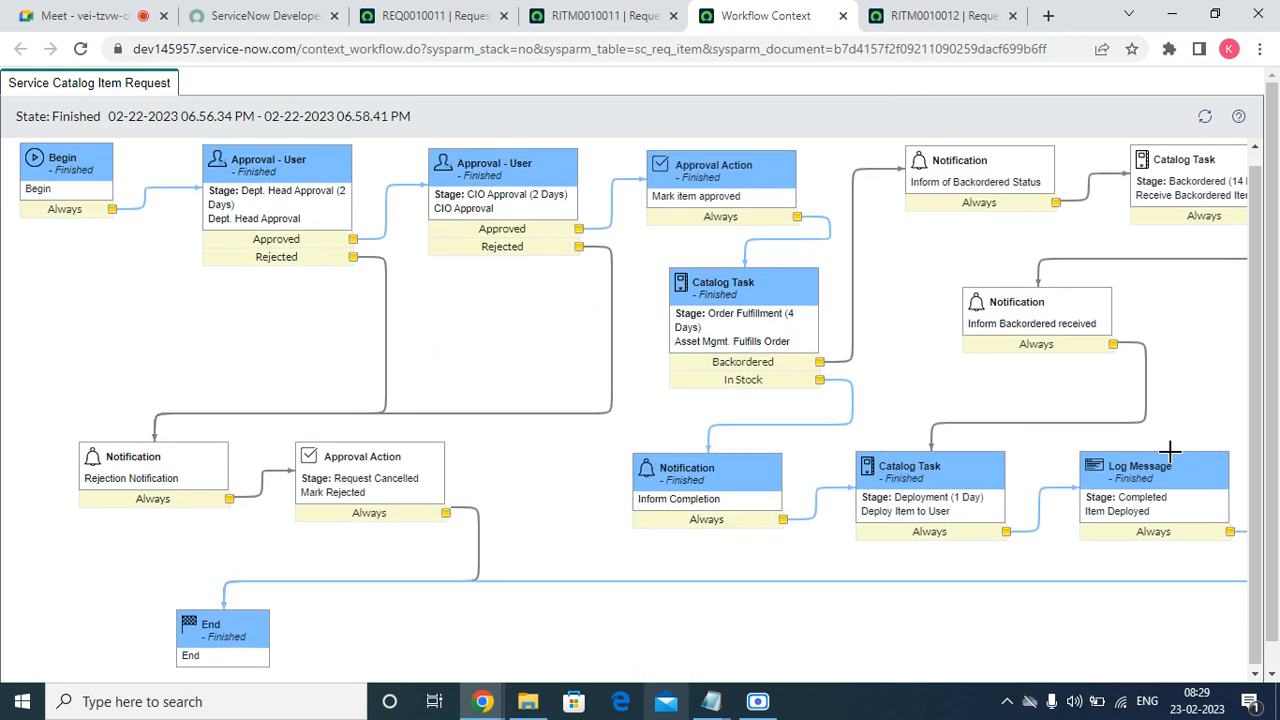
{"action": "left_click", "coordinate": [843, 17]}
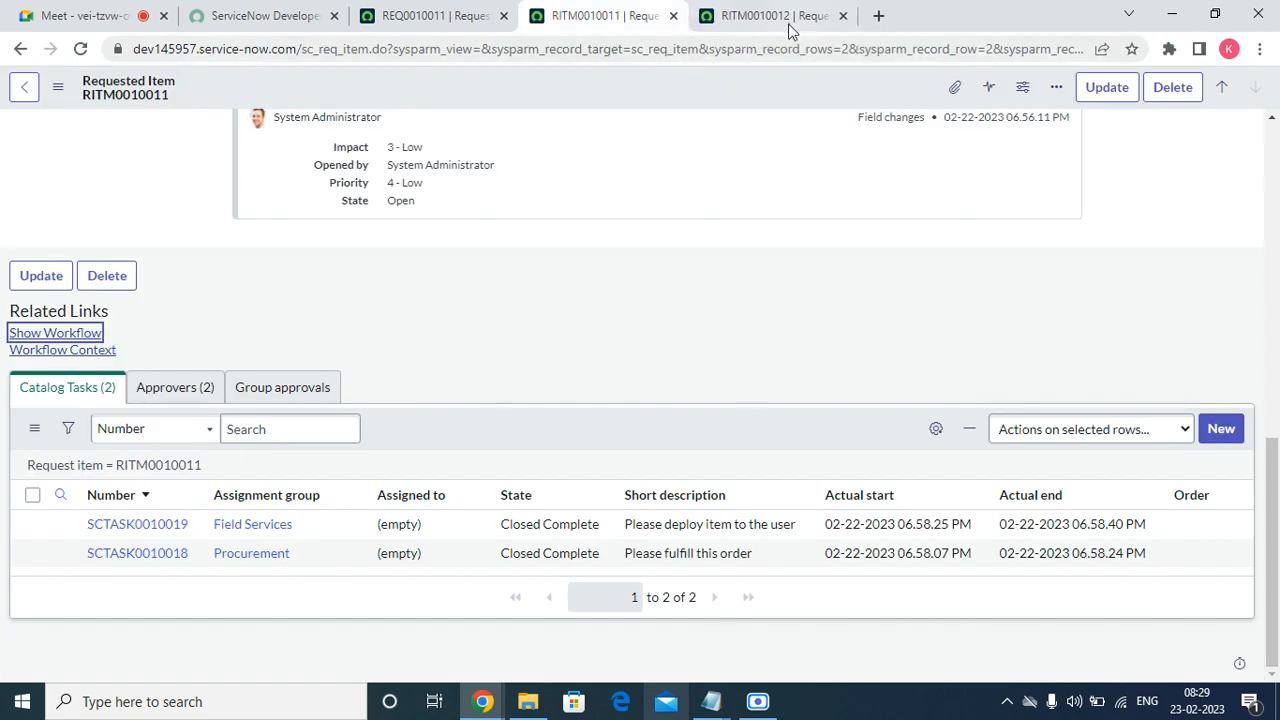
Show headphone item RITM0010012's Catalog Tasks, with its open Head Phones Request task.
{"action": "left_click", "coordinate": [790, 20]}
{"action": "scroll", "coordinate": [614, 385], "scroll_direction": "down", "scroll_amount": 15}
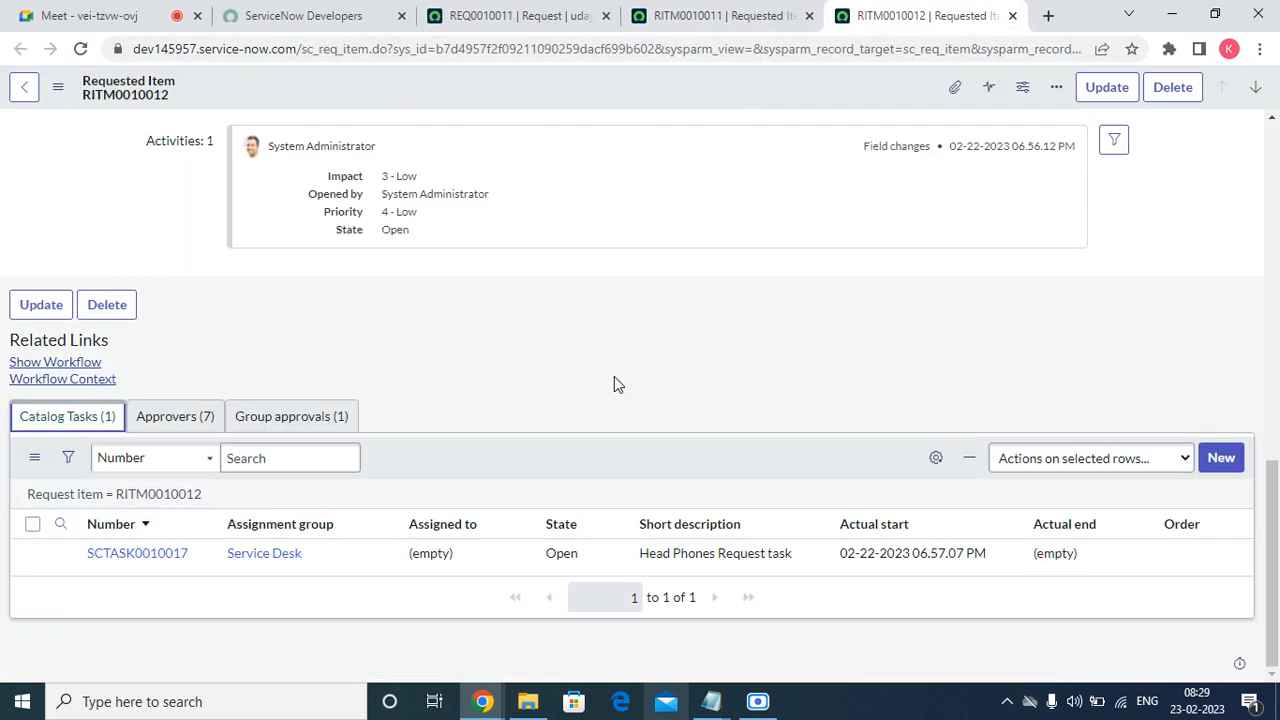
{"action": "left_click", "coordinate": [160, 418]}
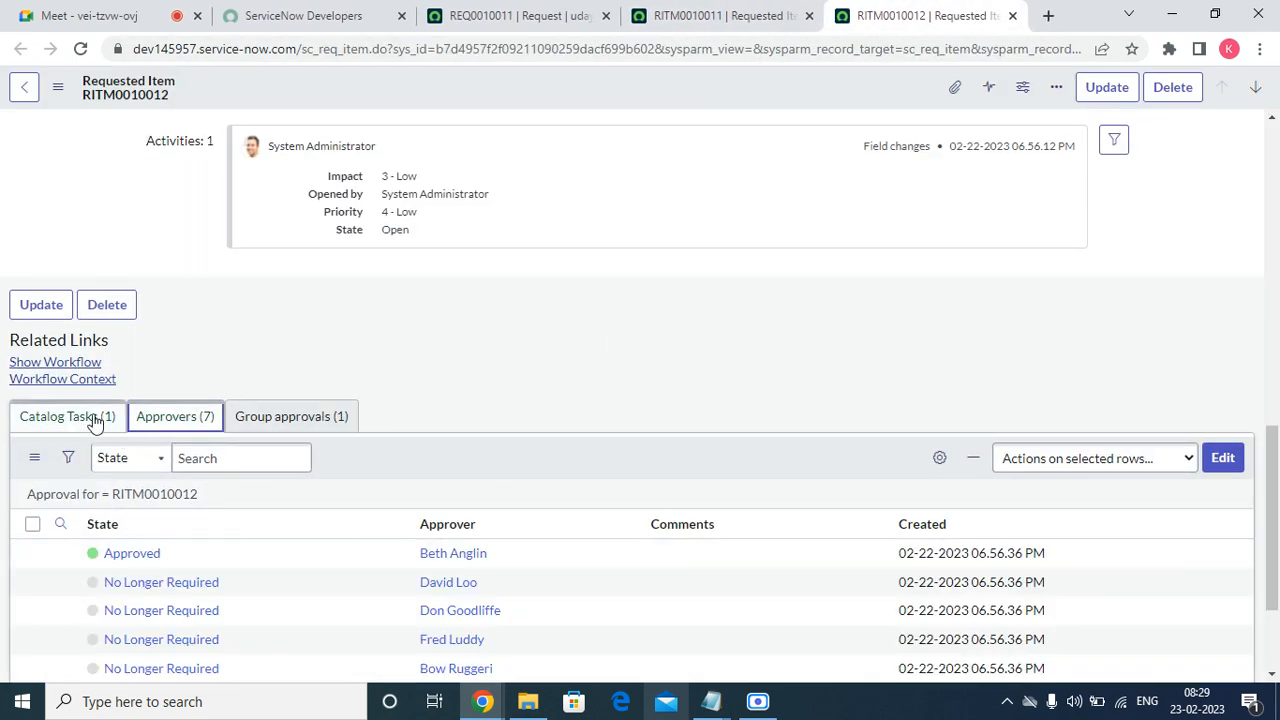
{"action": "left_click", "coordinate": [90, 418]}
{"action": "left_click", "coordinate": [589, 556]}
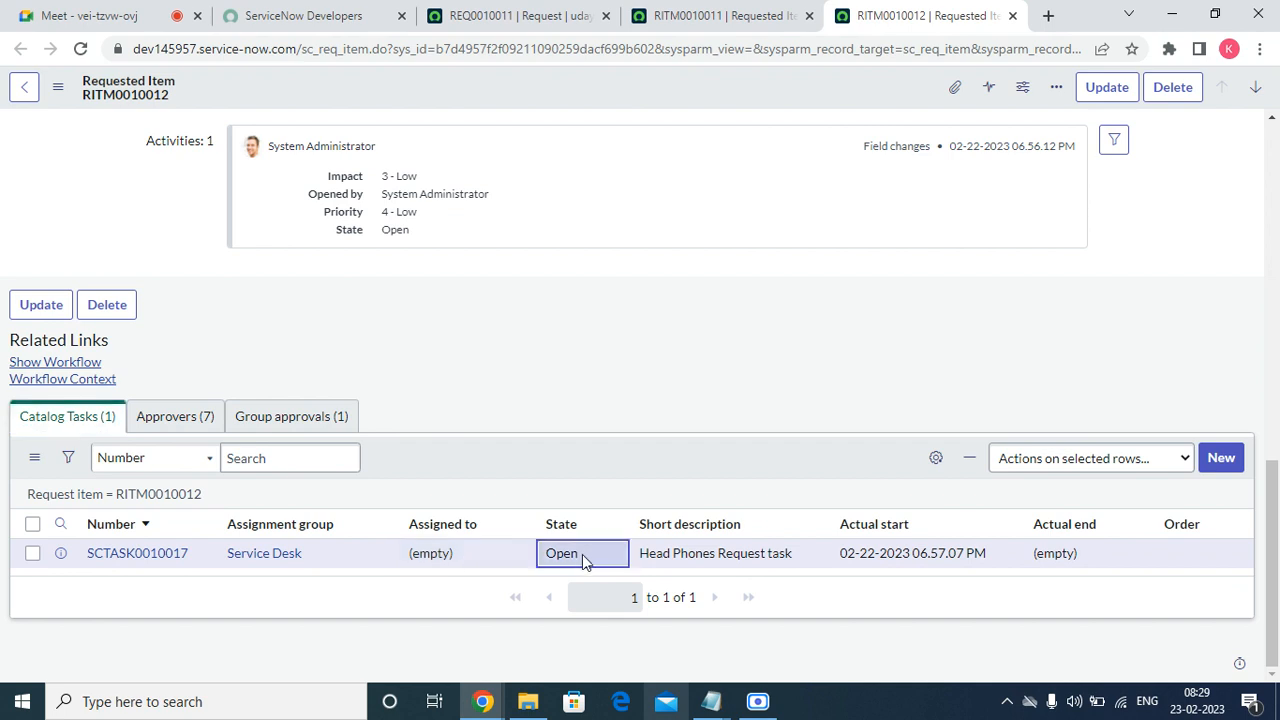
Set the Head Phones Request task to Closed Complete and refresh the task list.
{"action": "double_click", "coordinate": [582, 554]}
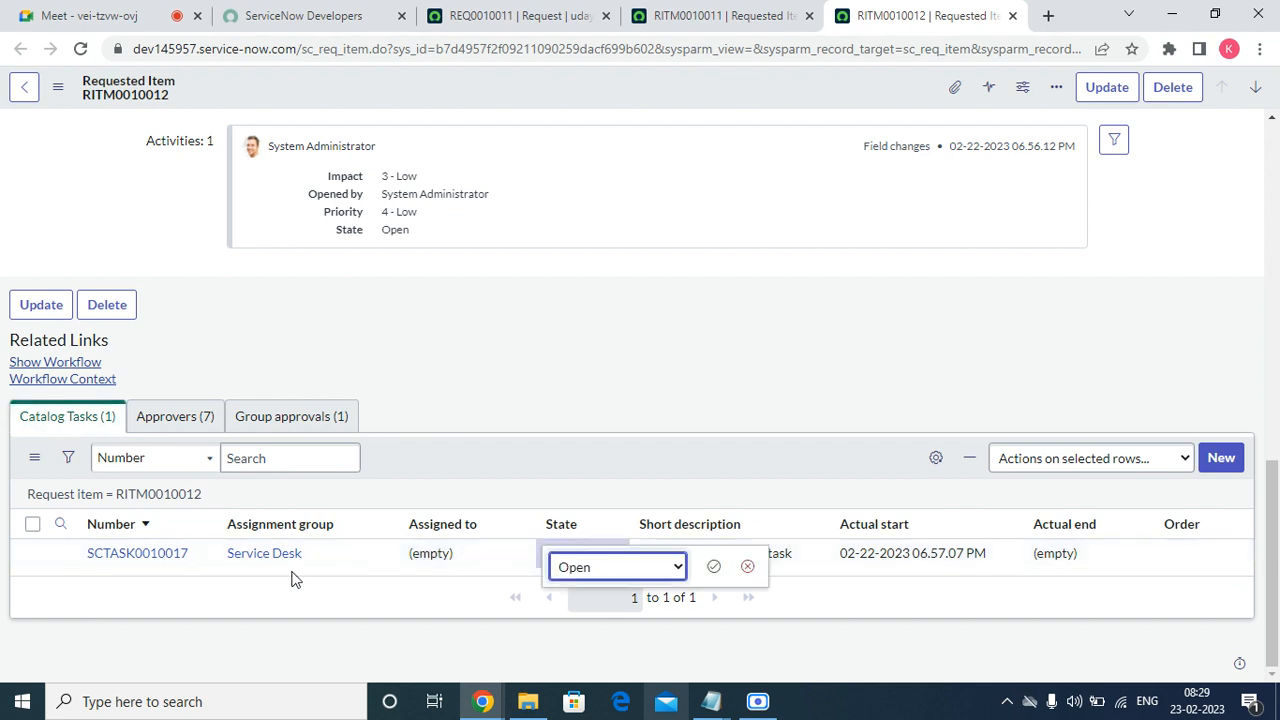
{"action": "left_click", "coordinate": [608, 565]}
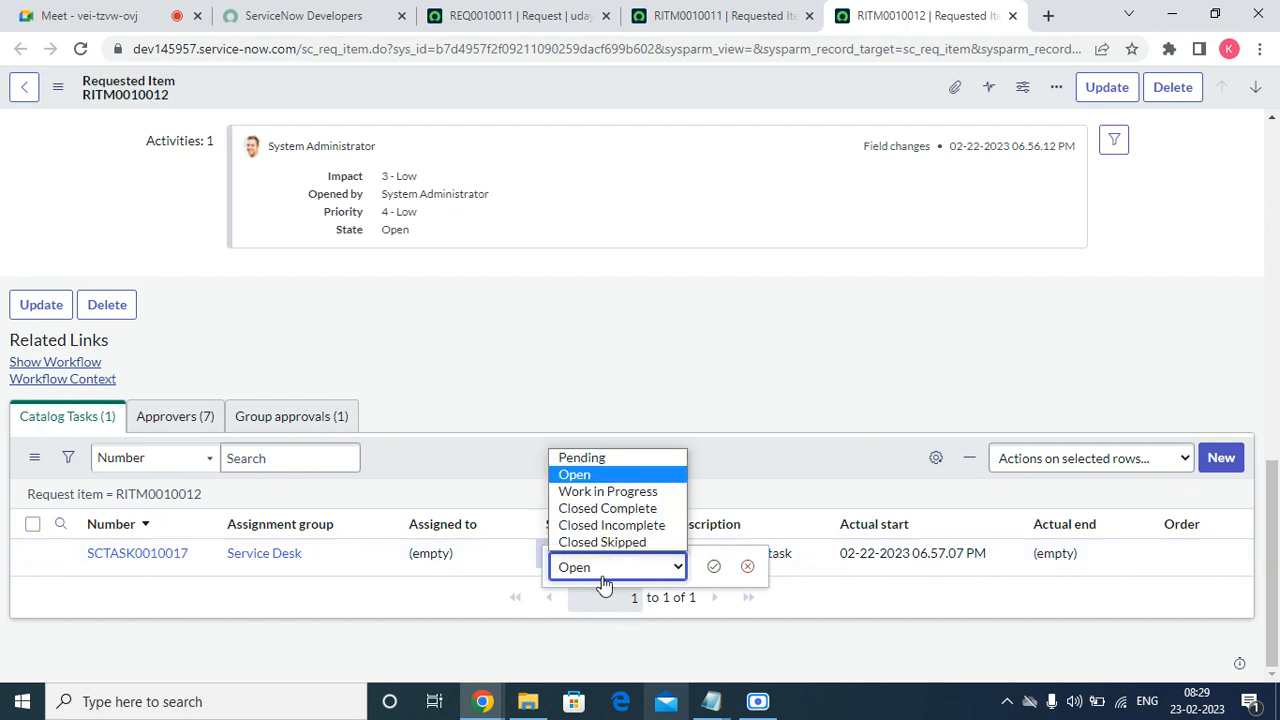
{"action": "left_click", "coordinate": [610, 510]}
{"action": "left_click", "coordinate": [722, 568]}
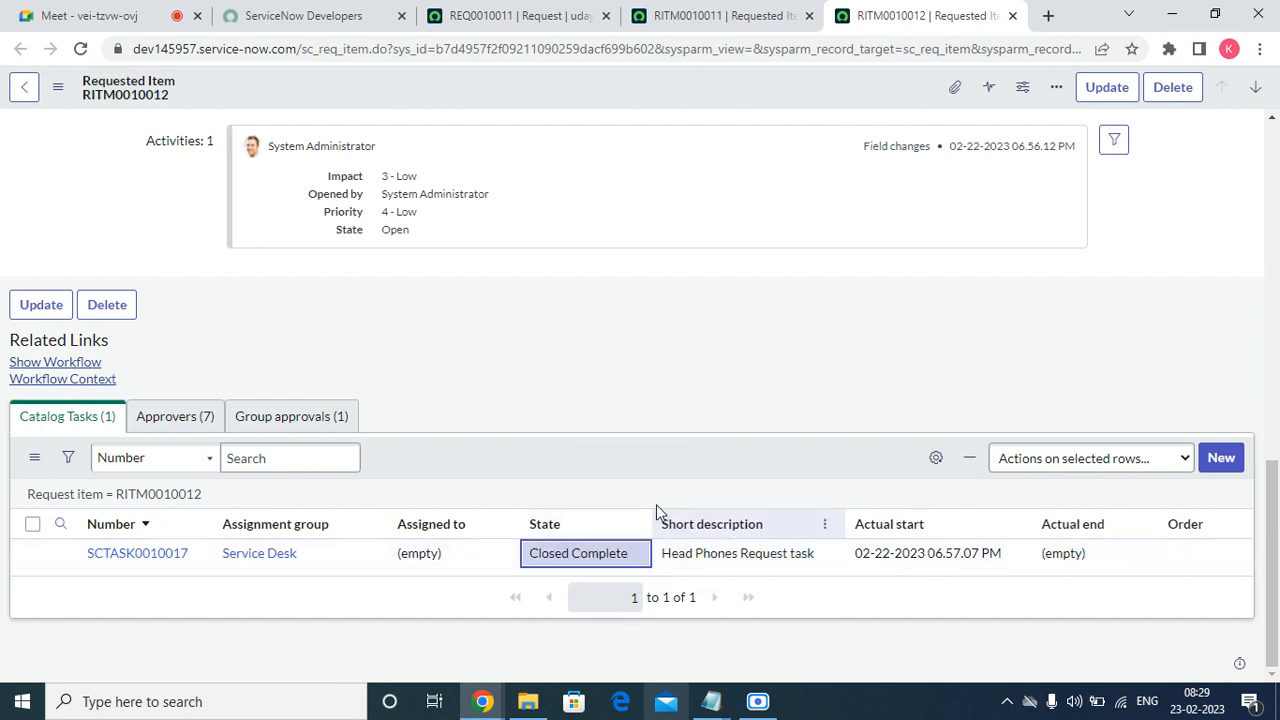
{"action": "right_click", "coordinate": [630, 470]}
{"action": "left_click", "coordinate": [654, 503]}
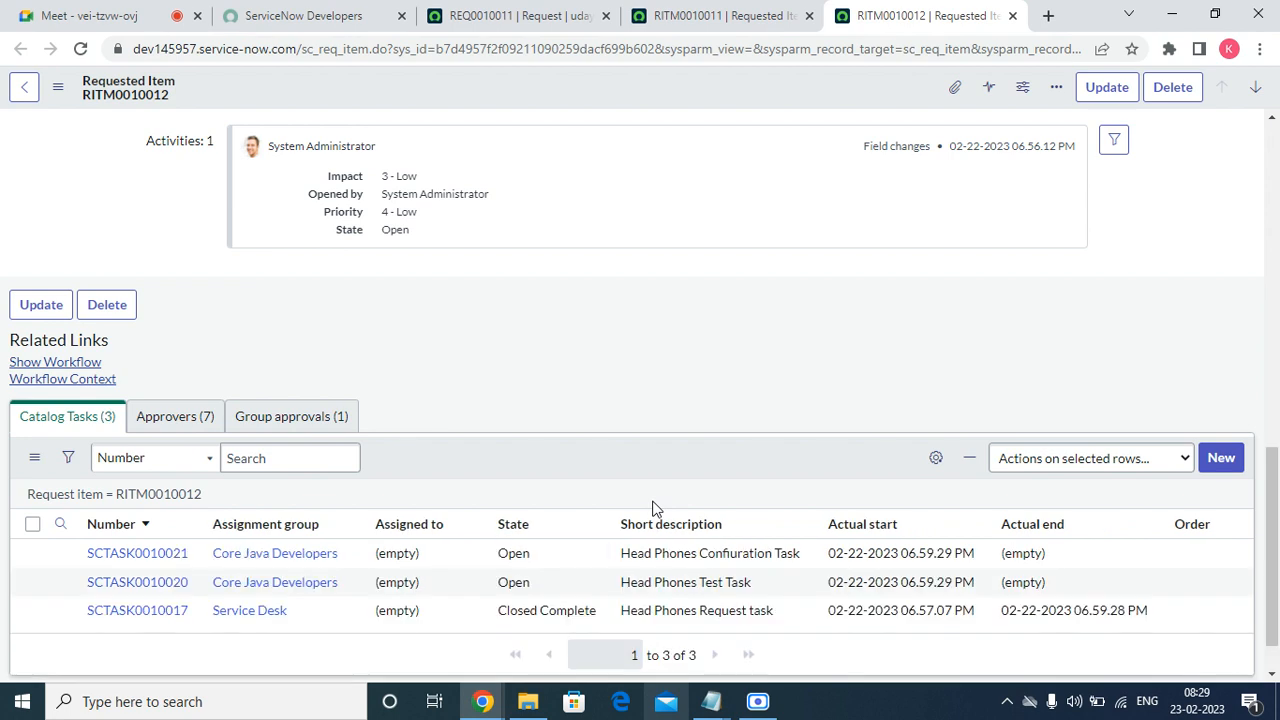
Close both remaining open headphone tasks as Closed Complete.
{"action": "scroll", "coordinate": [640, 460], "scroll_direction": "down", "scroll_amount": 1}
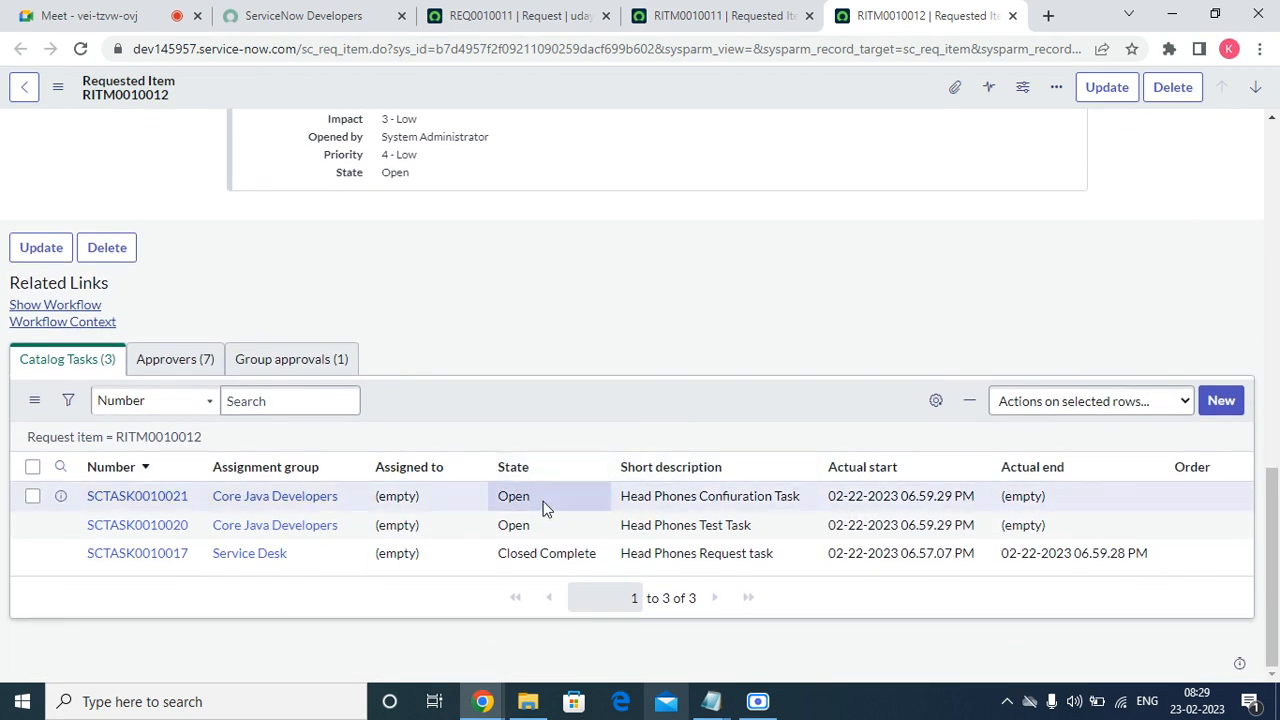
{"action": "left_click", "coordinate": [558, 500]}
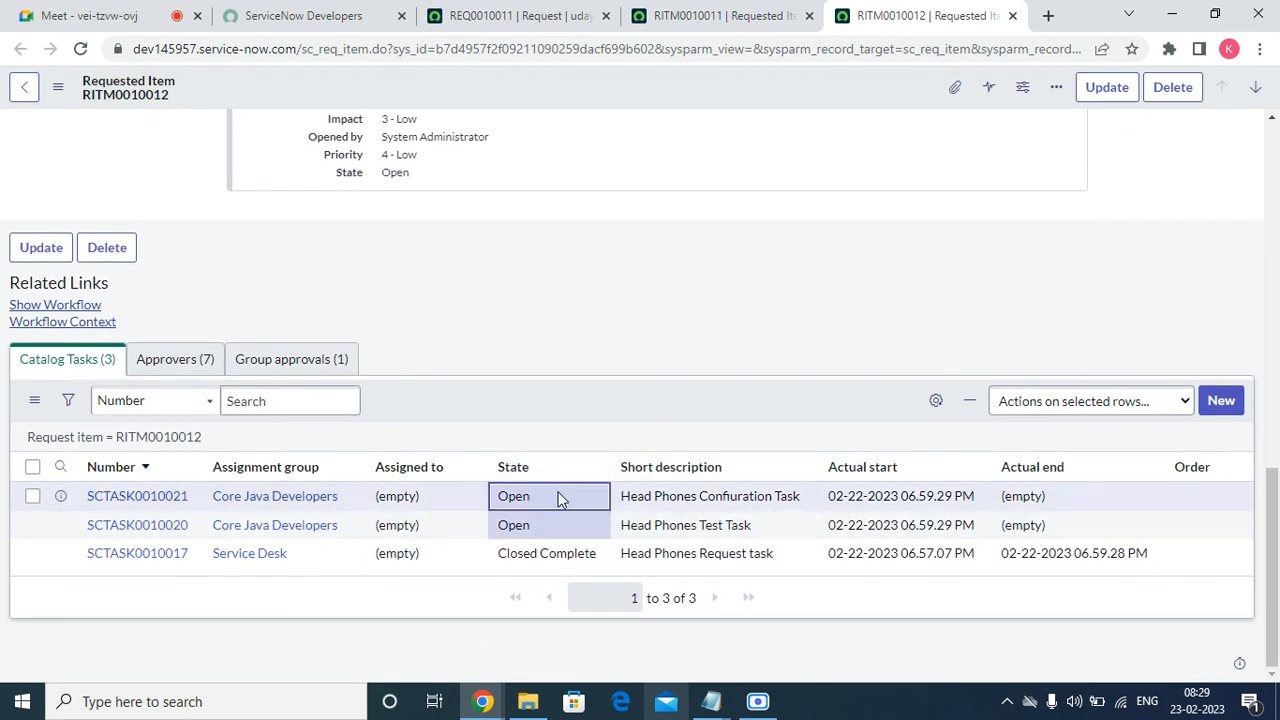
{"action": "double_click", "coordinate": [558, 500]}
{"action": "left_click", "coordinate": [560, 506]}
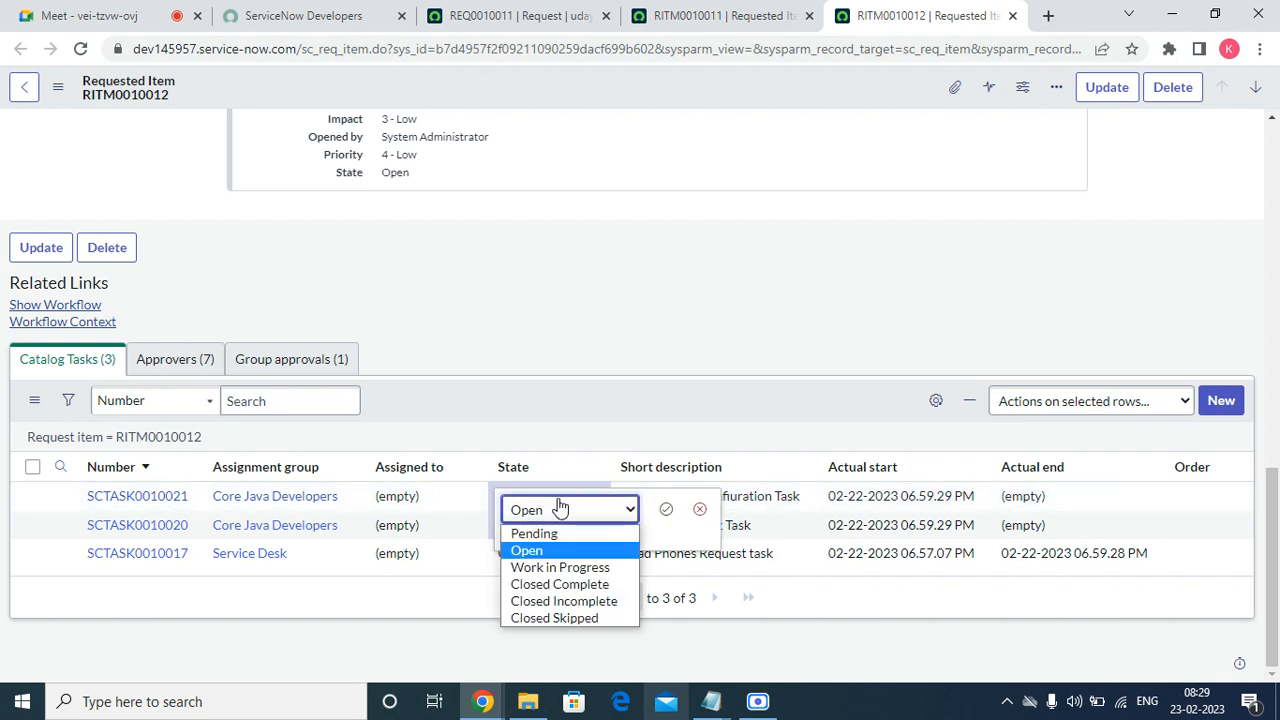
{"action": "left_click", "coordinate": [580, 572]}
{"action": "left_click", "coordinate": [665, 509]}
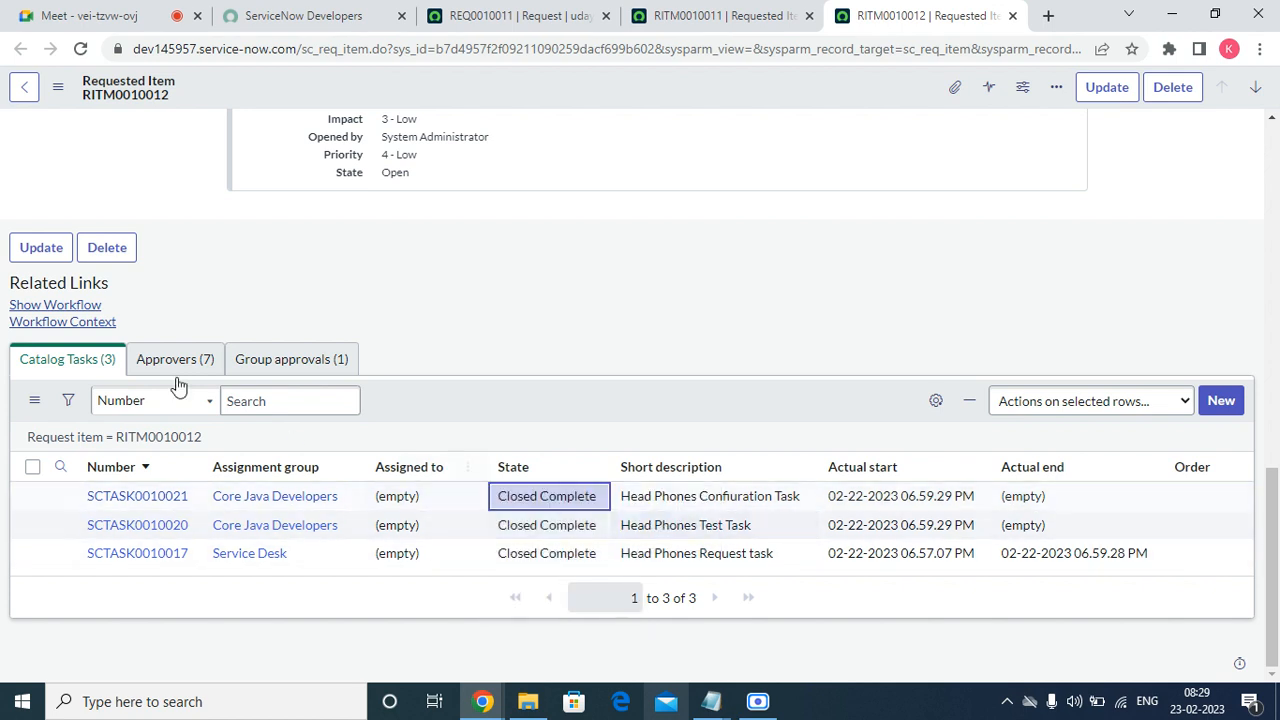
View RITM0010012's running workflow, then refresh the task list to reveal new tasks.
{"action": "left_click", "coordinate": [74, 306]}
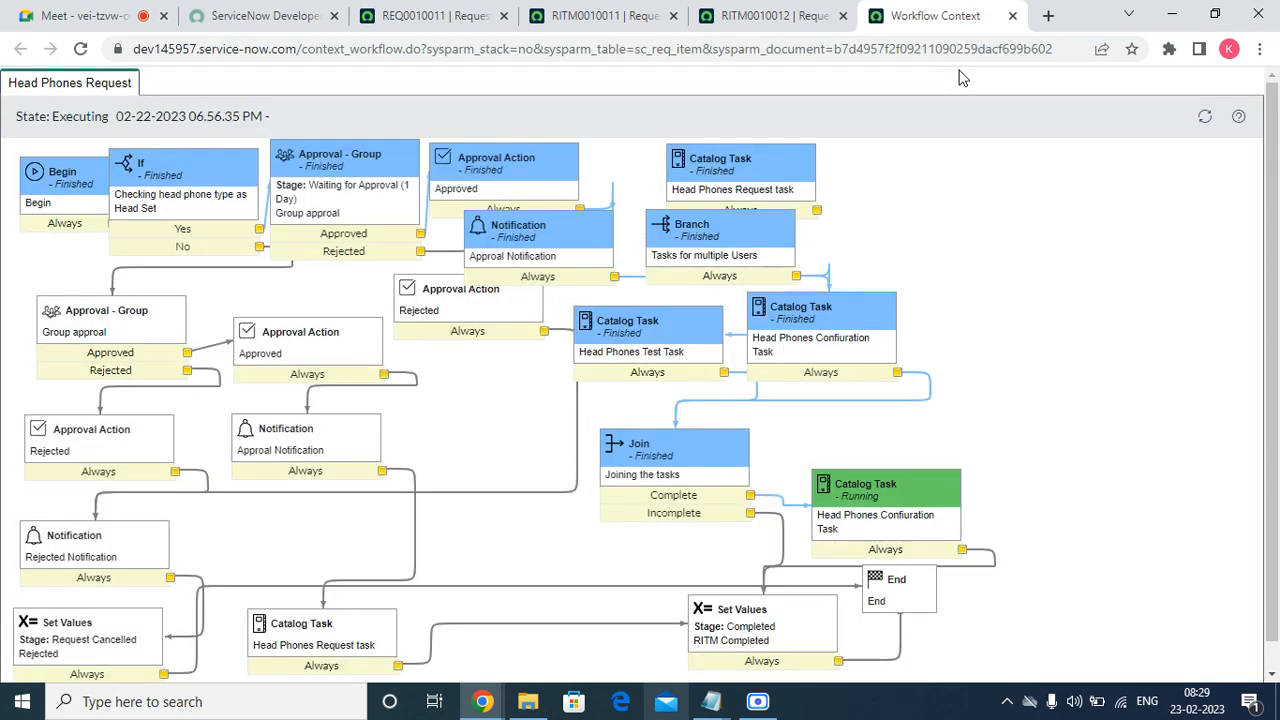
{"action": "left_click", "coordinate": [752, 12]}
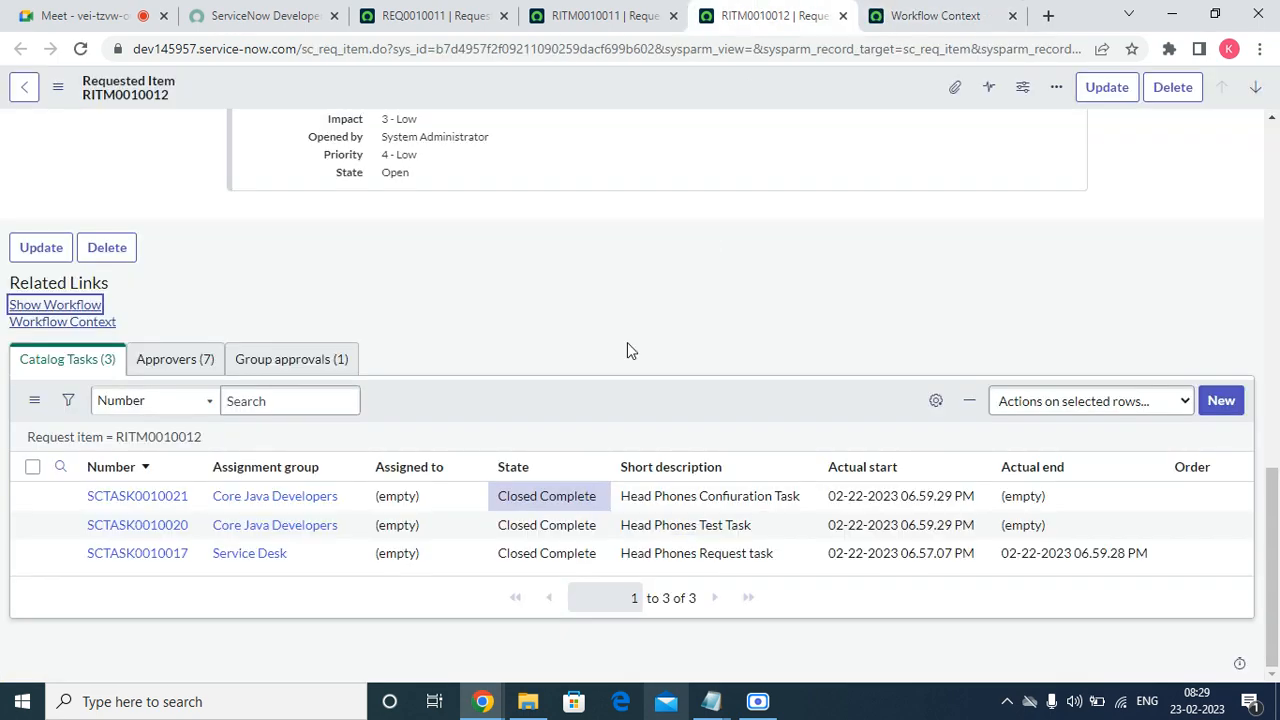
{"action": "right_click", "coordinate": [608, 411]}
{"action": "mouse_move", "coordinate": [630, 428]}
{"action": "left_click", "coordinate": [660, 445]}
Set the new task SCTASK0010022 to Closed Complete and refresh the list.
{"action": "left_click", "coordinate": [545, 500]}
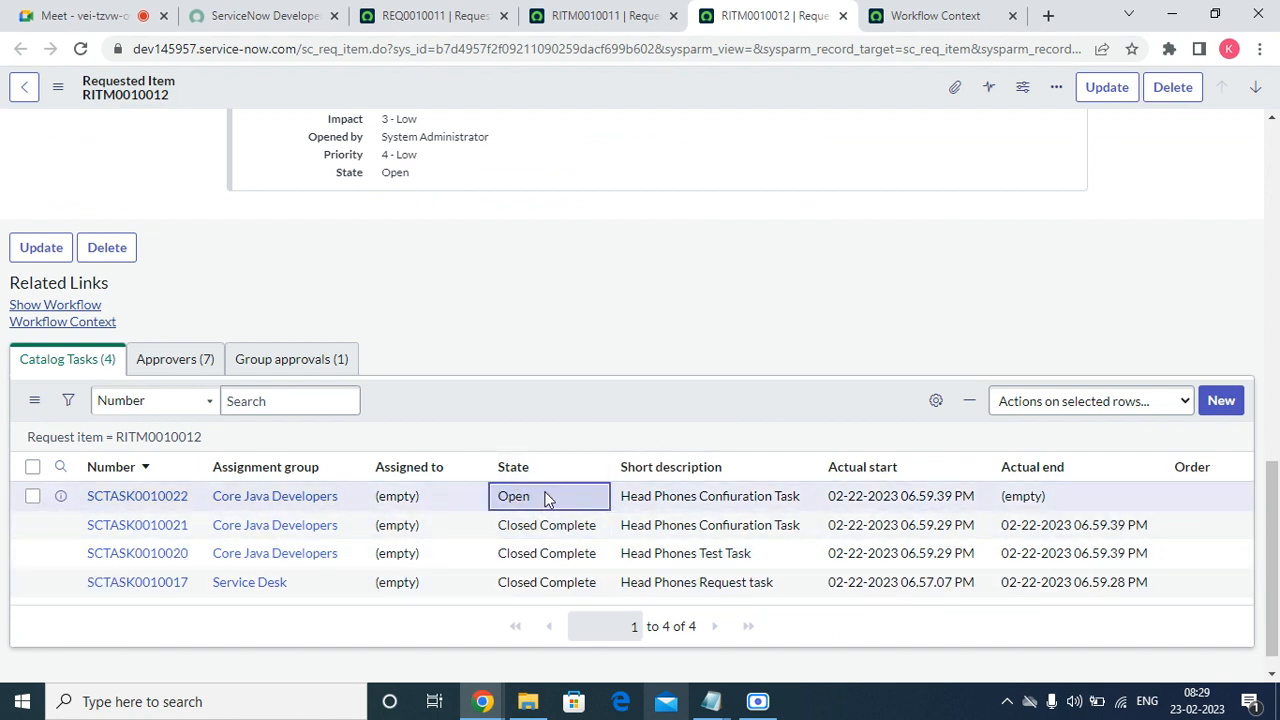
{"action": "double_click", "coordinate": [545, 500]}
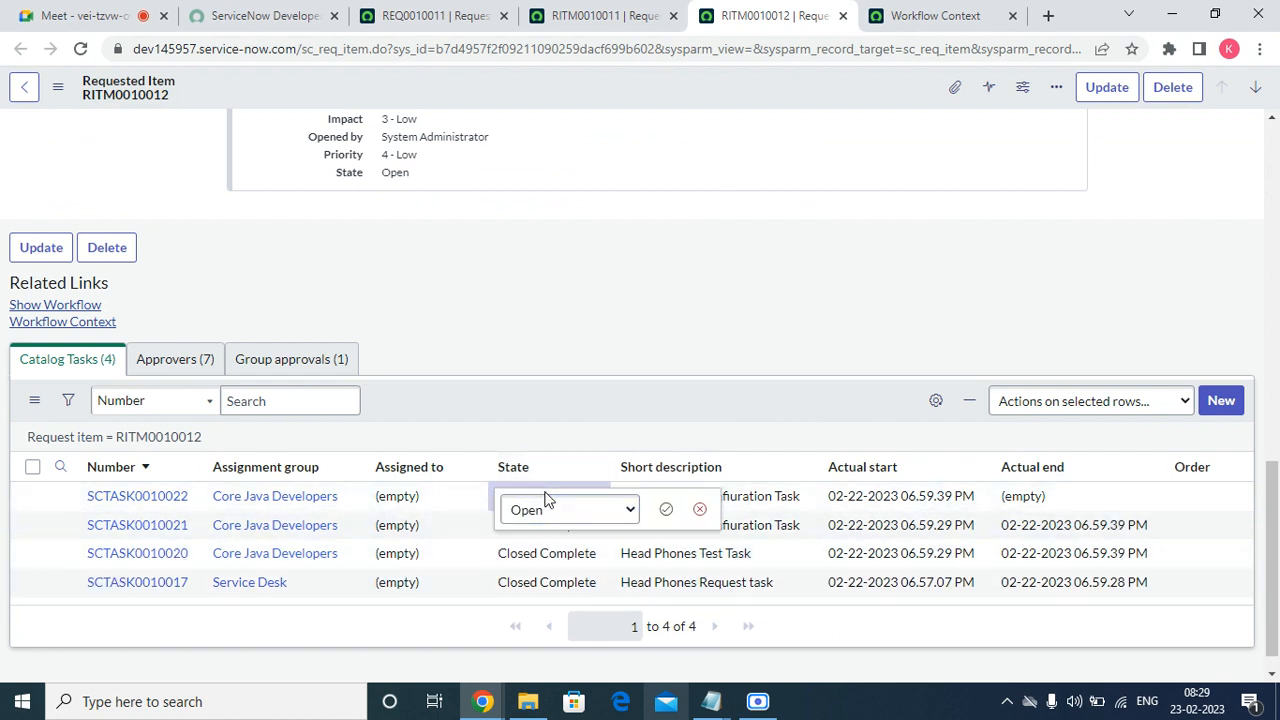
{"action": "left_click", "coordinate": [546, 508]}
{"action": "left_click", "coordinate": [545, 584]}
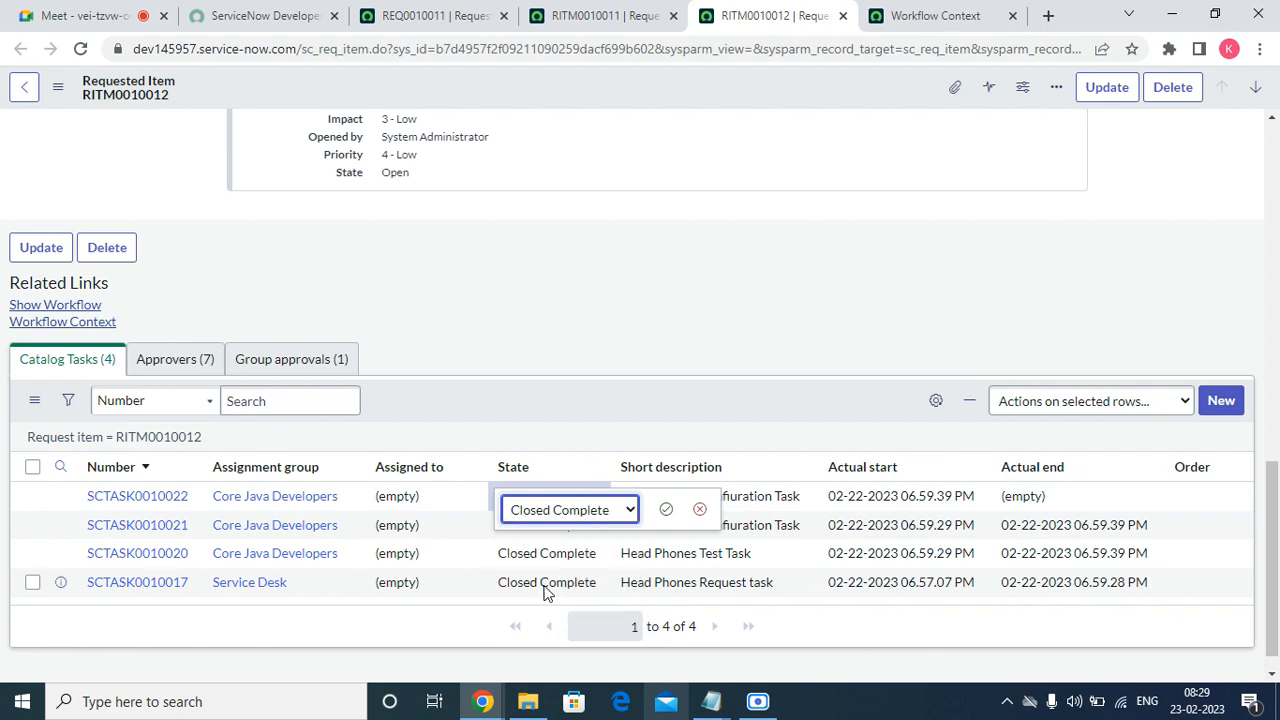
{"action": "left_click", "coordinate": [666, 509]}
{"action": "right_click", "coordinate": [609, 412]}
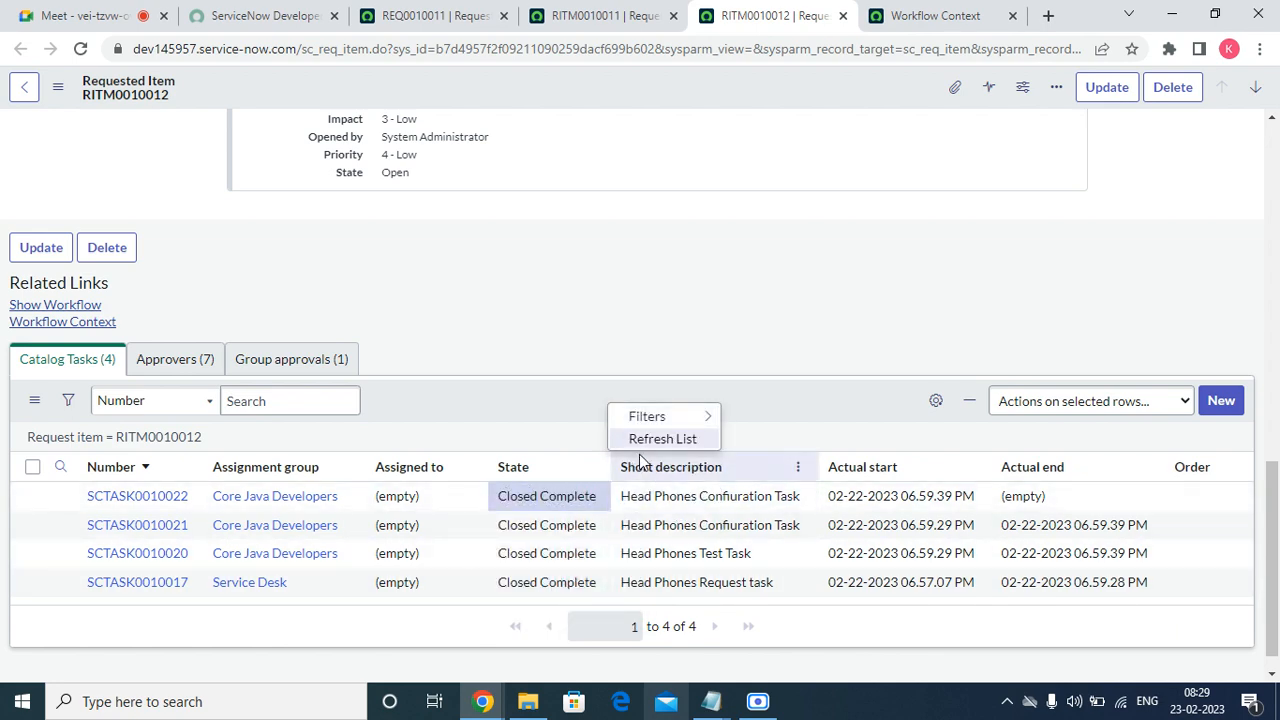
{"action": "left_click", "coordinate": [650, 447]}
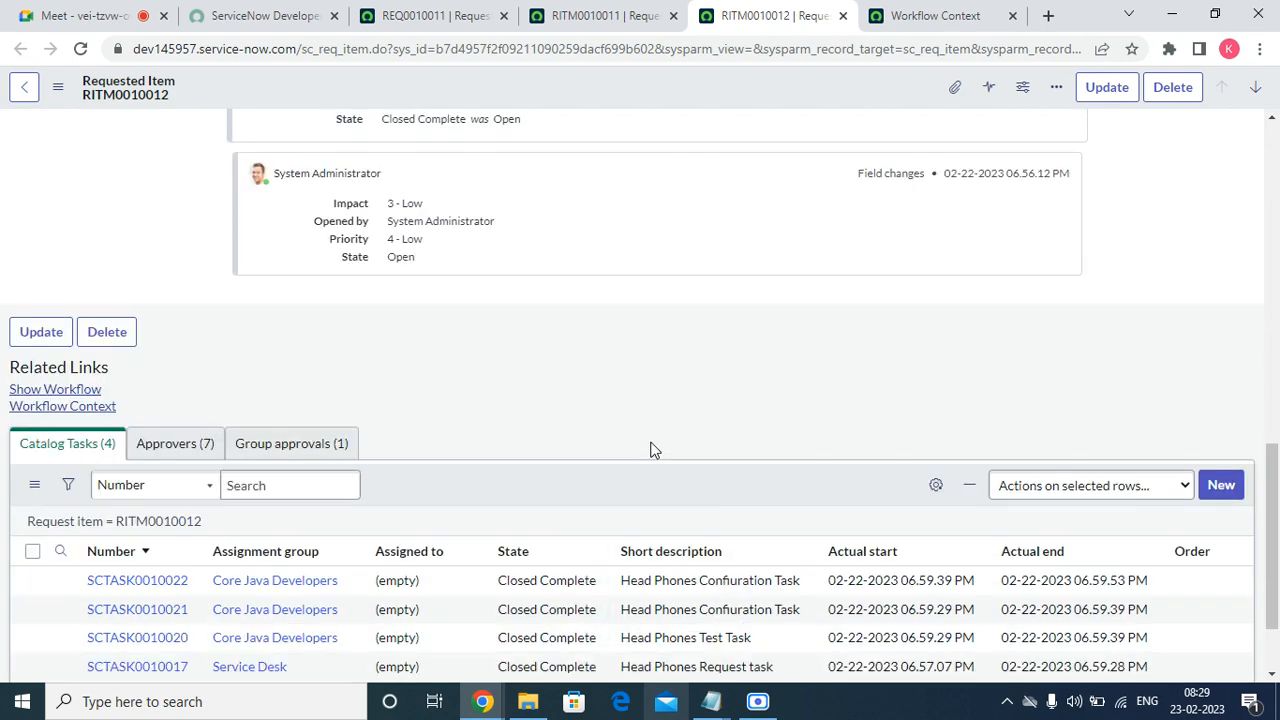
{"action": "left_click", "coordinate": [915, 15]}
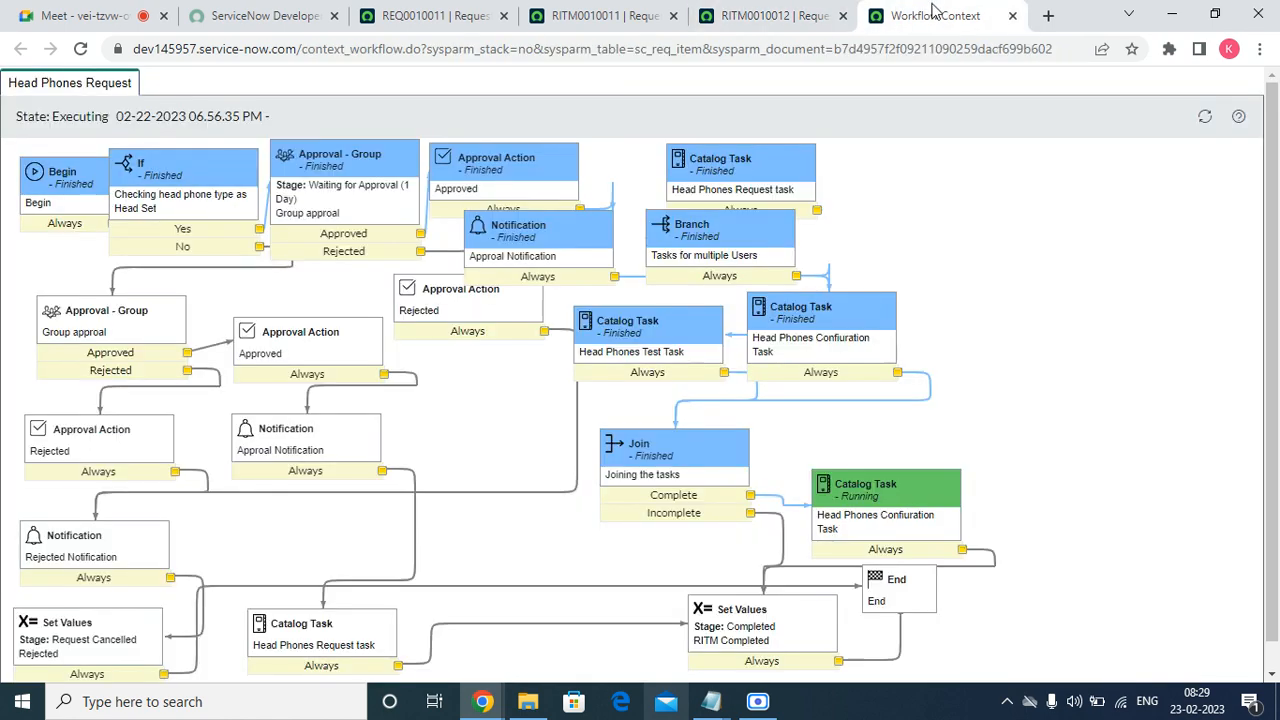
Refresh the headphone workflow, close the RITM0010011 and RITM0010012 tabs, and return to REQ0010011.
{"action": "left_click", "coordinate": [1206, 117]}
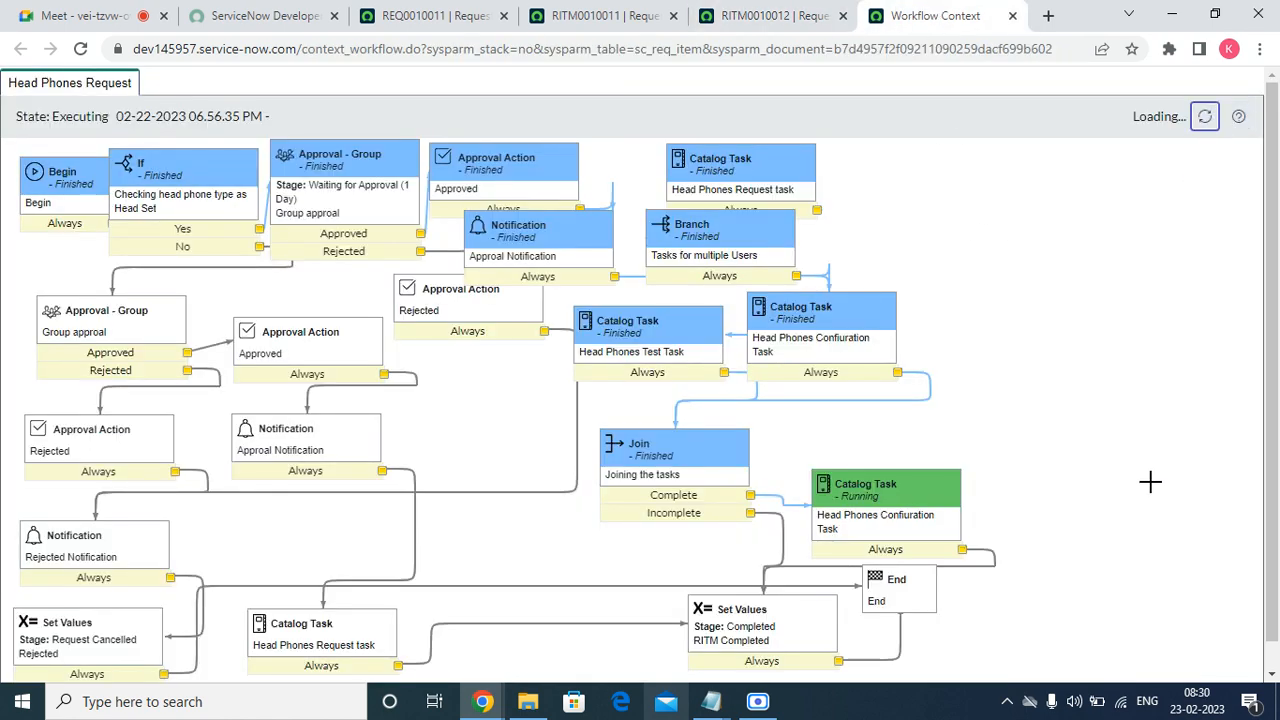
{"action": "left_click", "coordinate": [755, 16]}
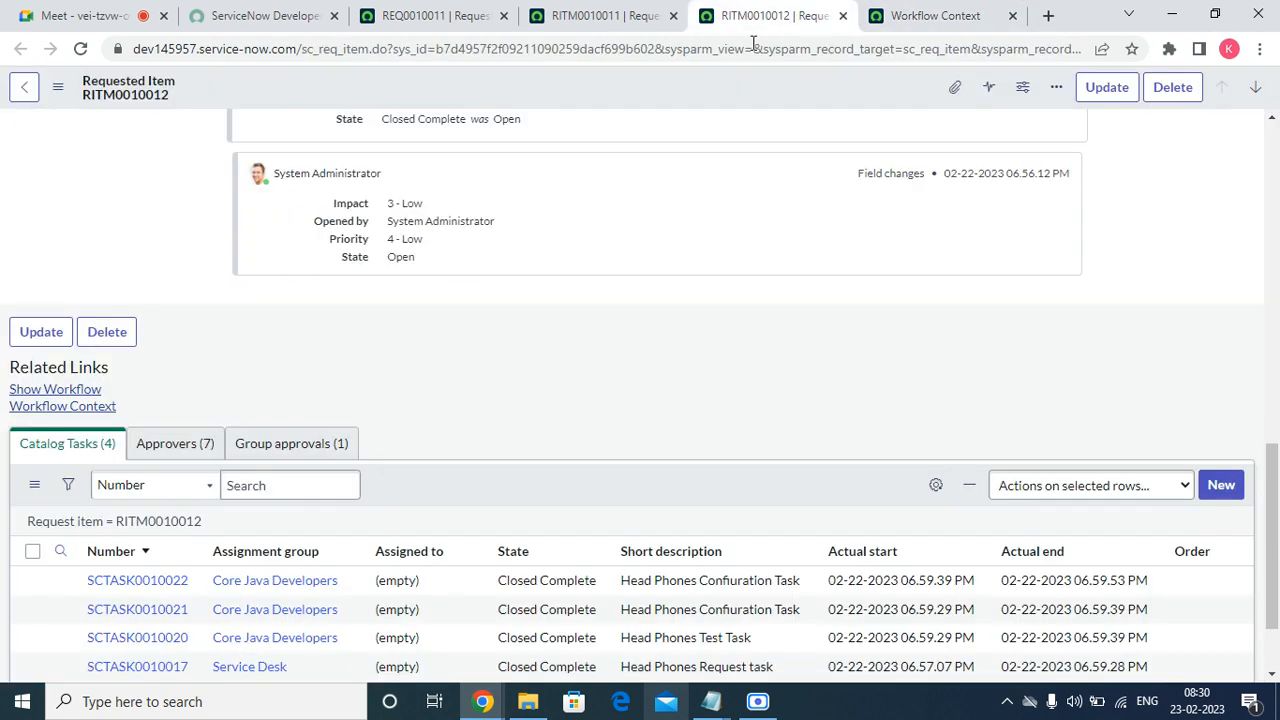
{"action": "left_click", "coordinate": [572, 18]}
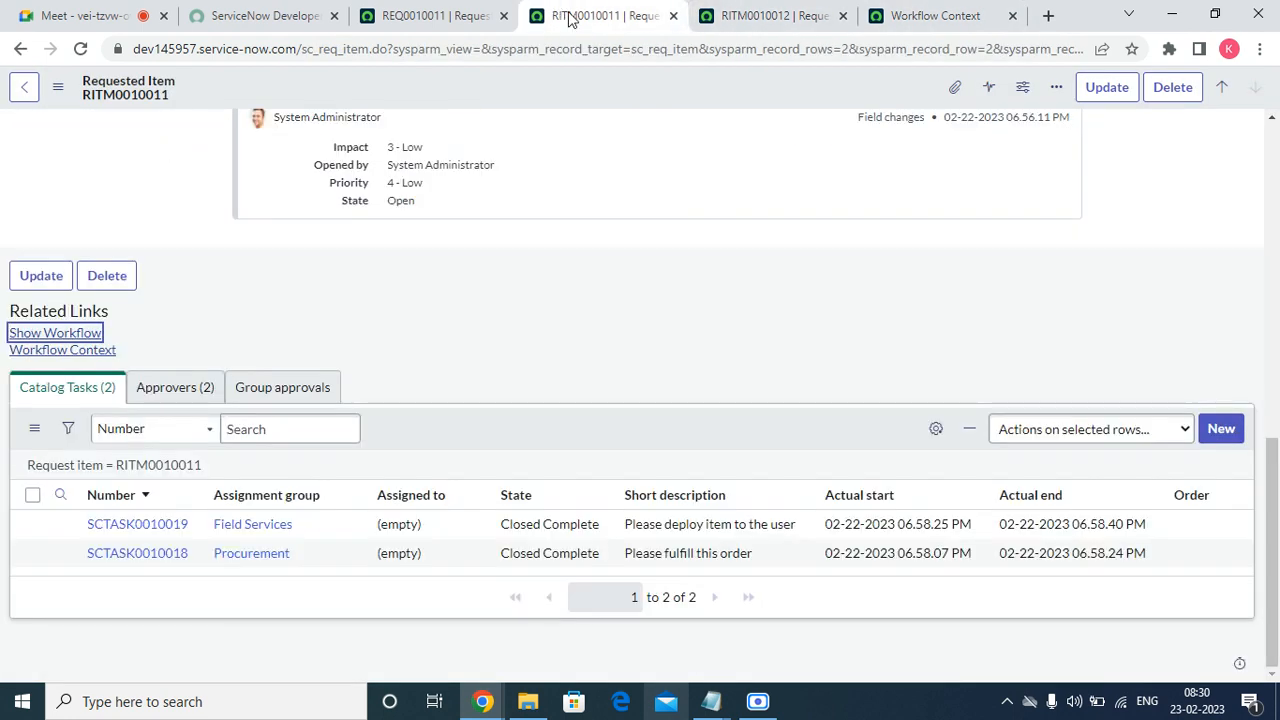
{"action": "left_click", "coordinate": [673, 18]}
{"action": "left_click", "coordinate": [671, 18]}
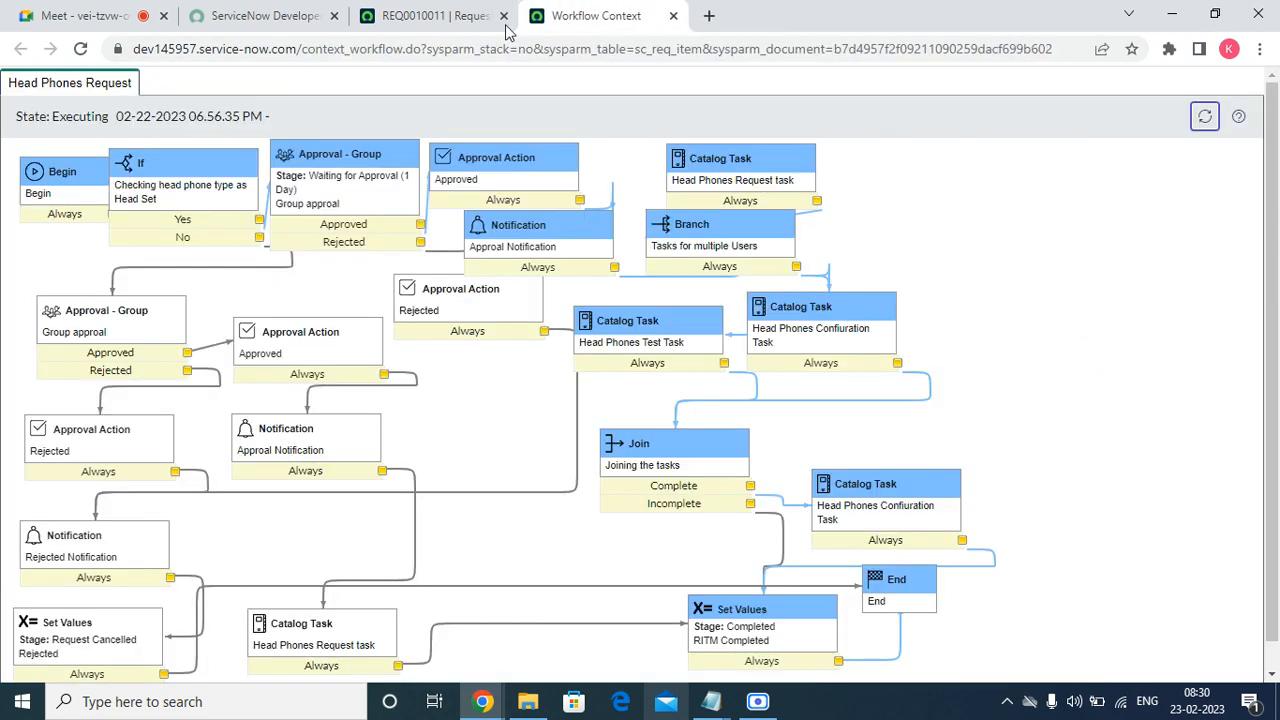
{"action": "left_click", "coordinate": [428, 15]}
{"action": "scroll", "coordinate": [477, 431], "scroll_direction": "up", "scroll_amount": 3}
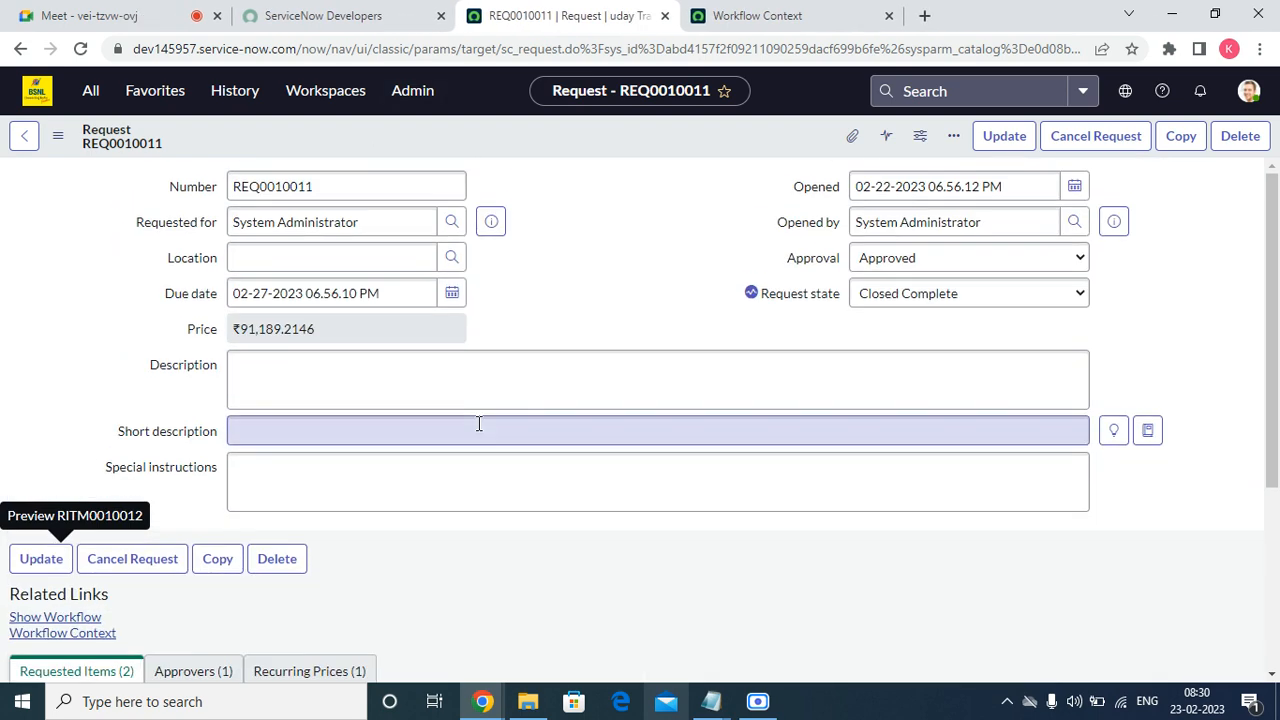
{"action": "left_click", "coordinate": [90, 90]}
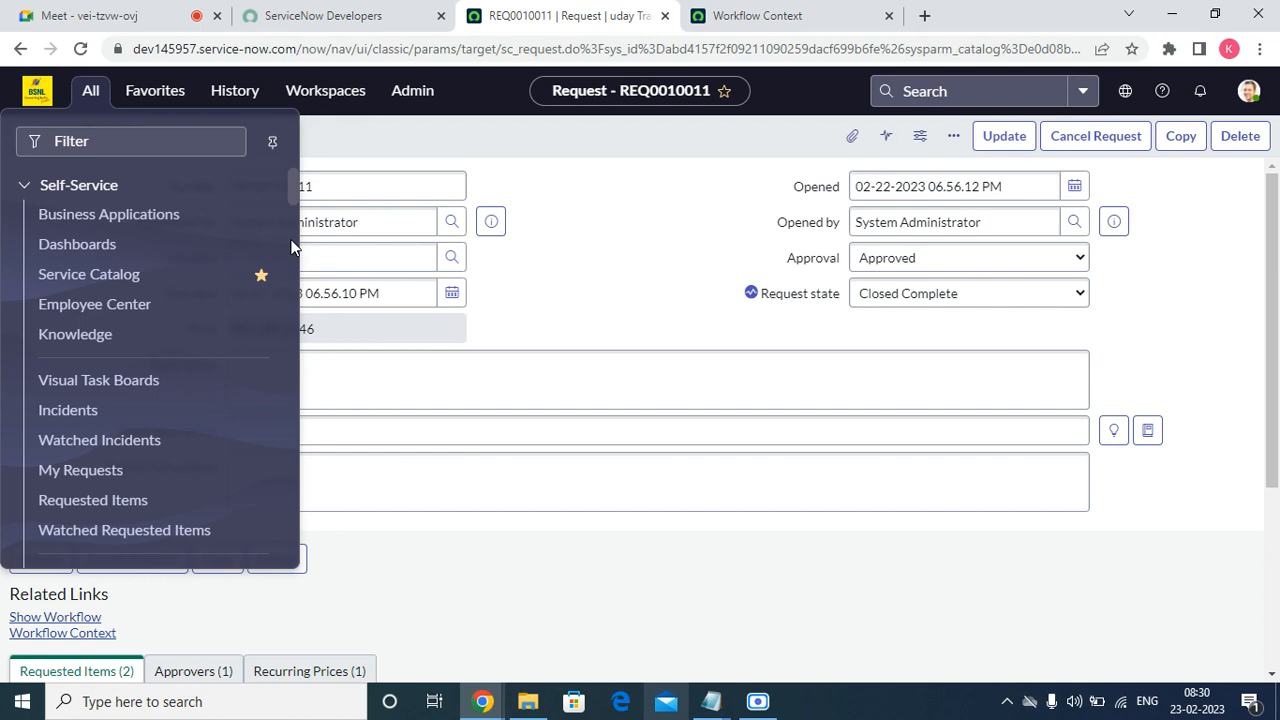
From Favorites > Service Catalog - Order Guides, open Onboarding Request in a new tab.
{"action": "left_click", "coordinate": [160, 91]}
{"action": "scroll", "coordinate": [190, 350], "scroll_direction": "down", "scroll_amount": 4}
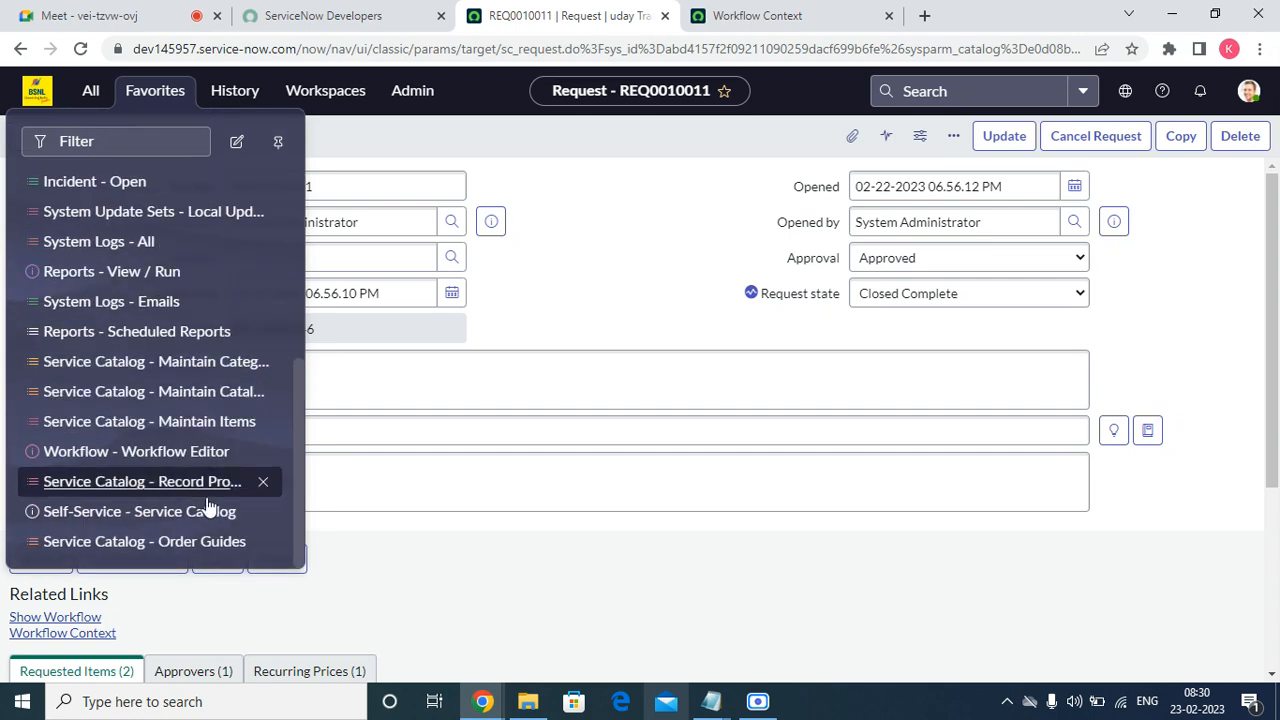
{"action": "left_click", "coordinate": [172, 554]}
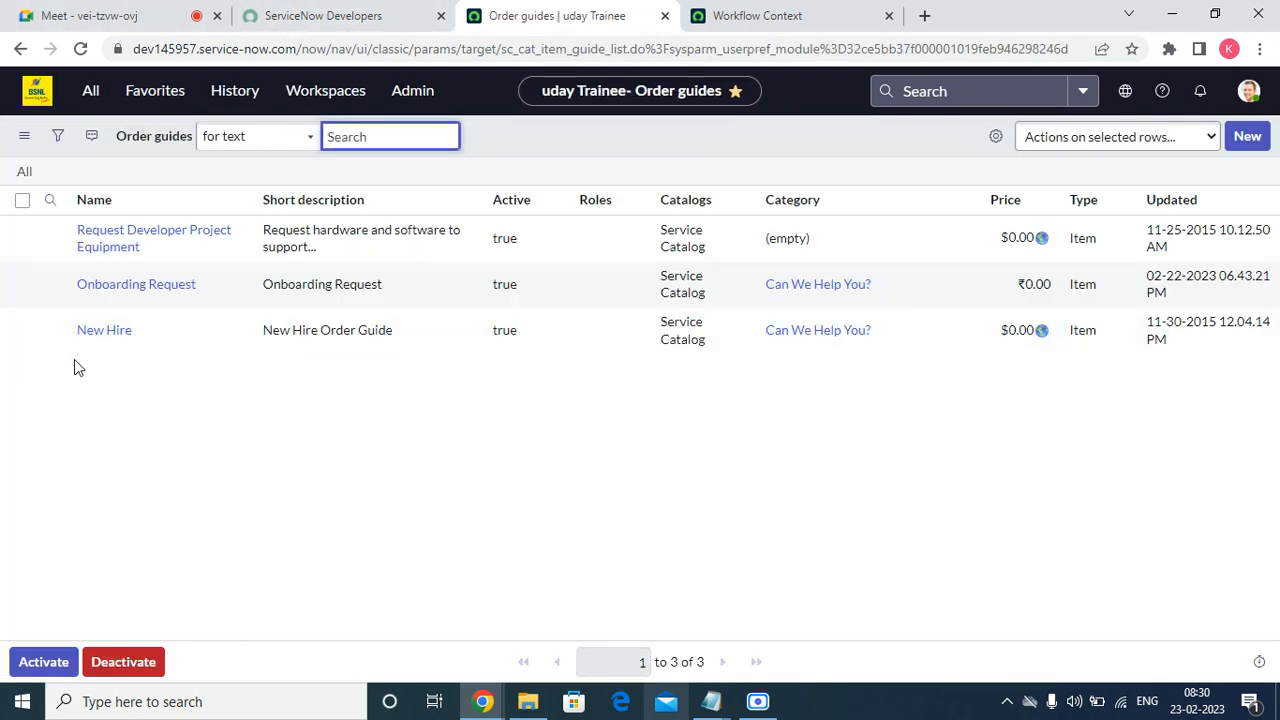
{"action": "right_click", "coordinate": [50, 284]}
{"action": "left_click", "coordinate": [105, 297]}
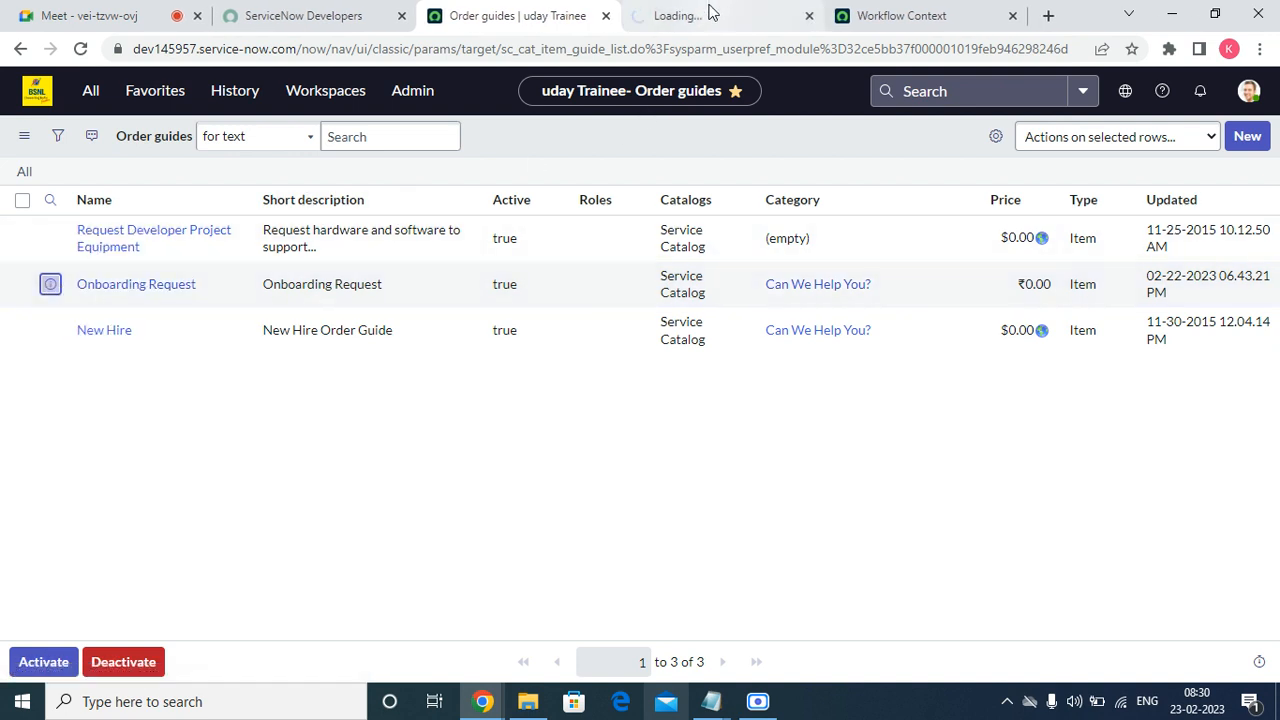
{"action": "left_click", "coordinate": [706, 15]}
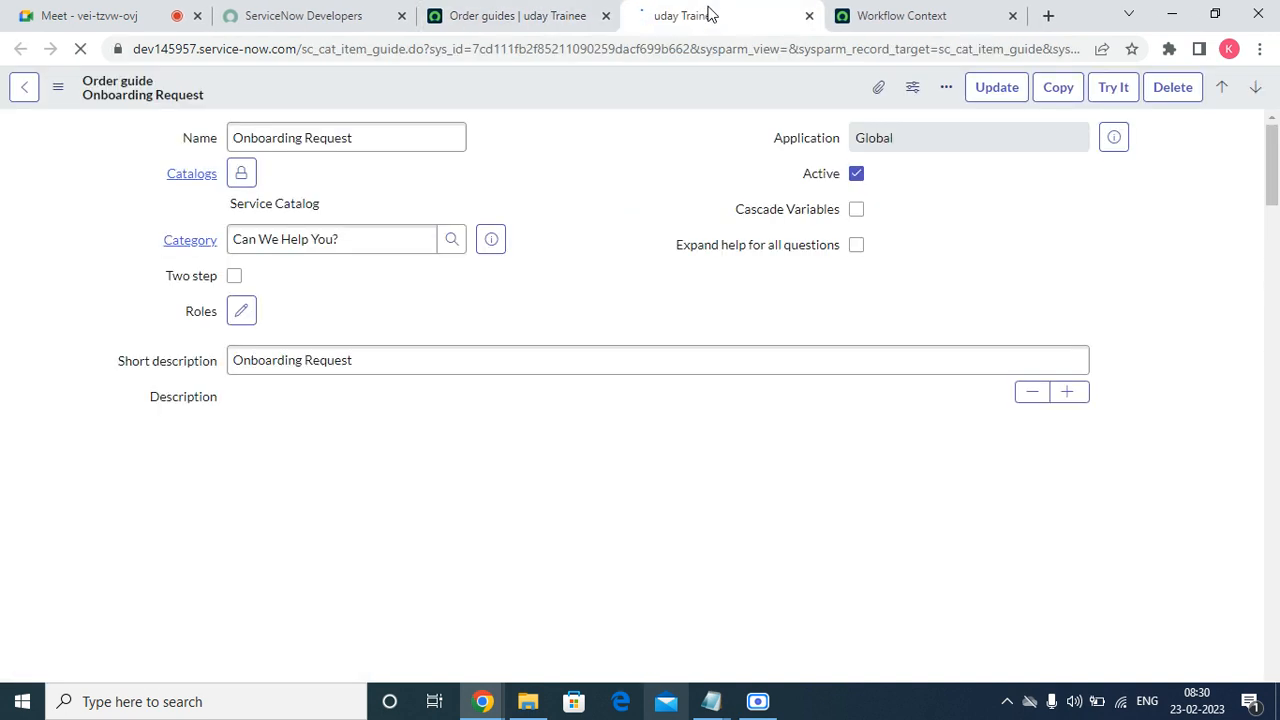
Duplicate the Onboarding Request tab and launch a Try It test run.
{"action": "right_click", "coordinate": [708, 12]}
{"action": "left_click", "coordinate": [683, 183]}
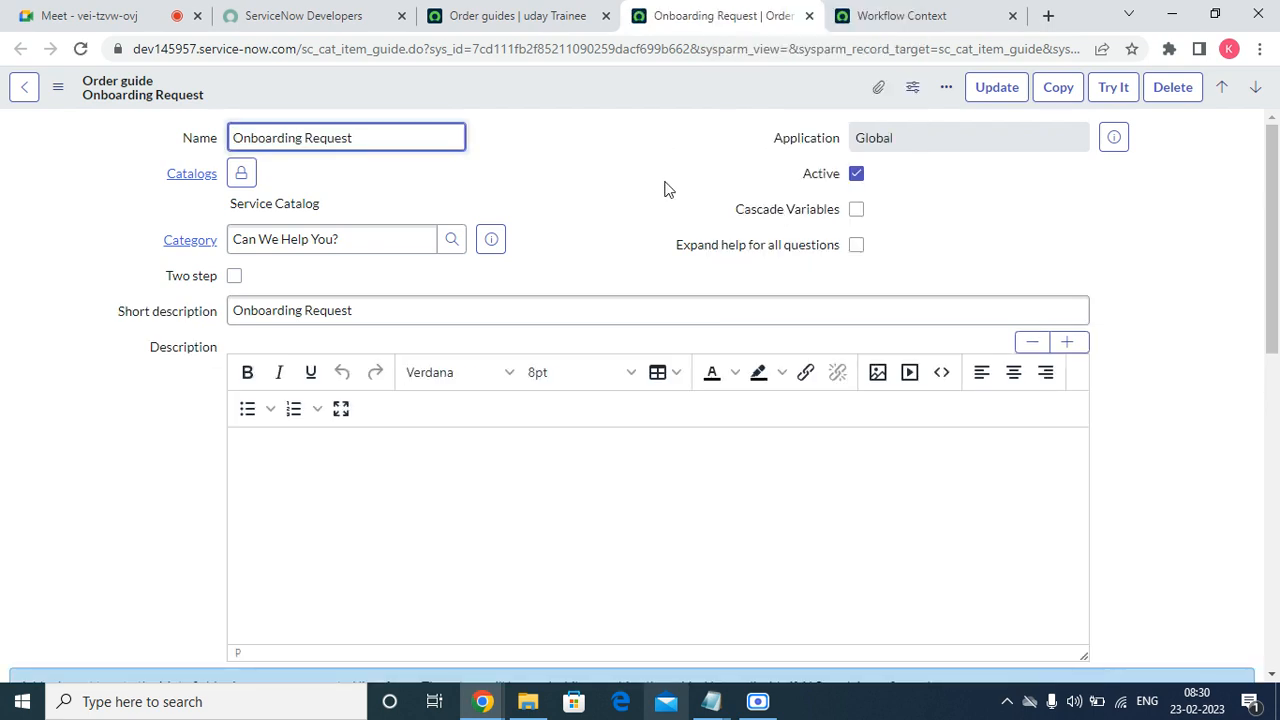
{"action": "right_click", "coordinate": [690, 17]}
{"action": "left_click", "coordinate": [735, 150]}
{"action": "left_click", "coordinate": [630, 10]}
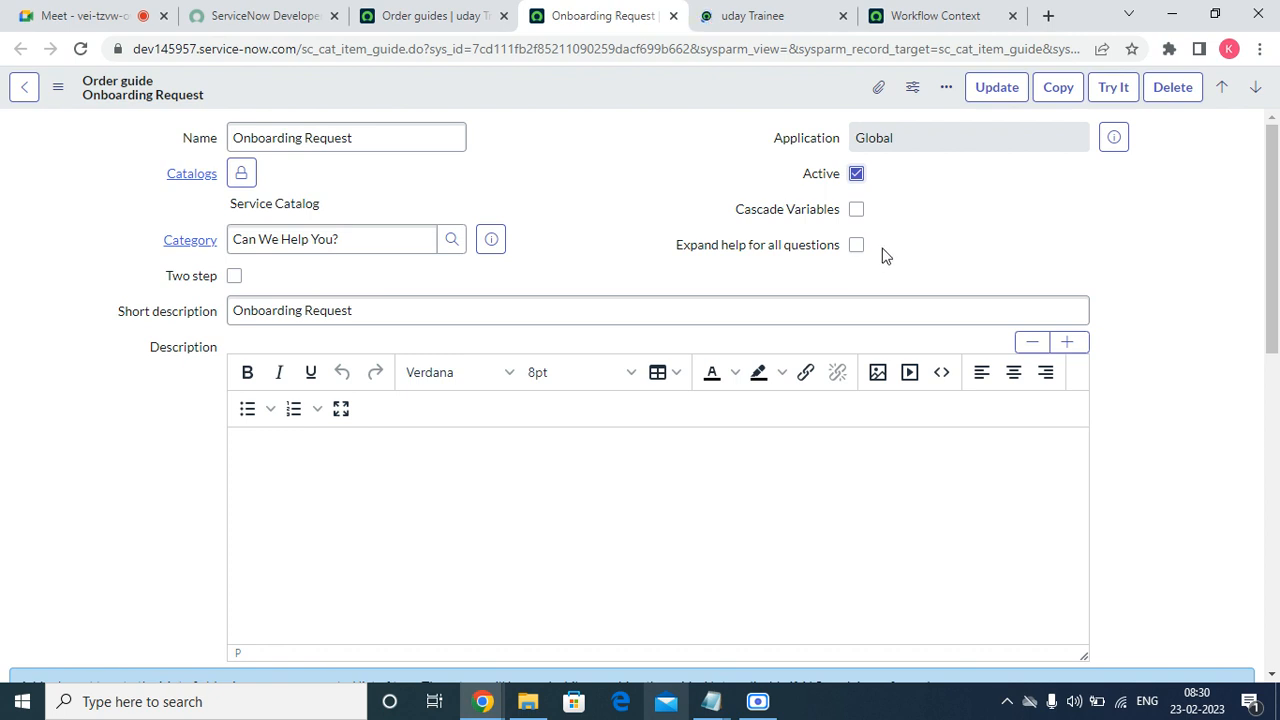
{"action": "left_click", "coordinate": [783, 12]}
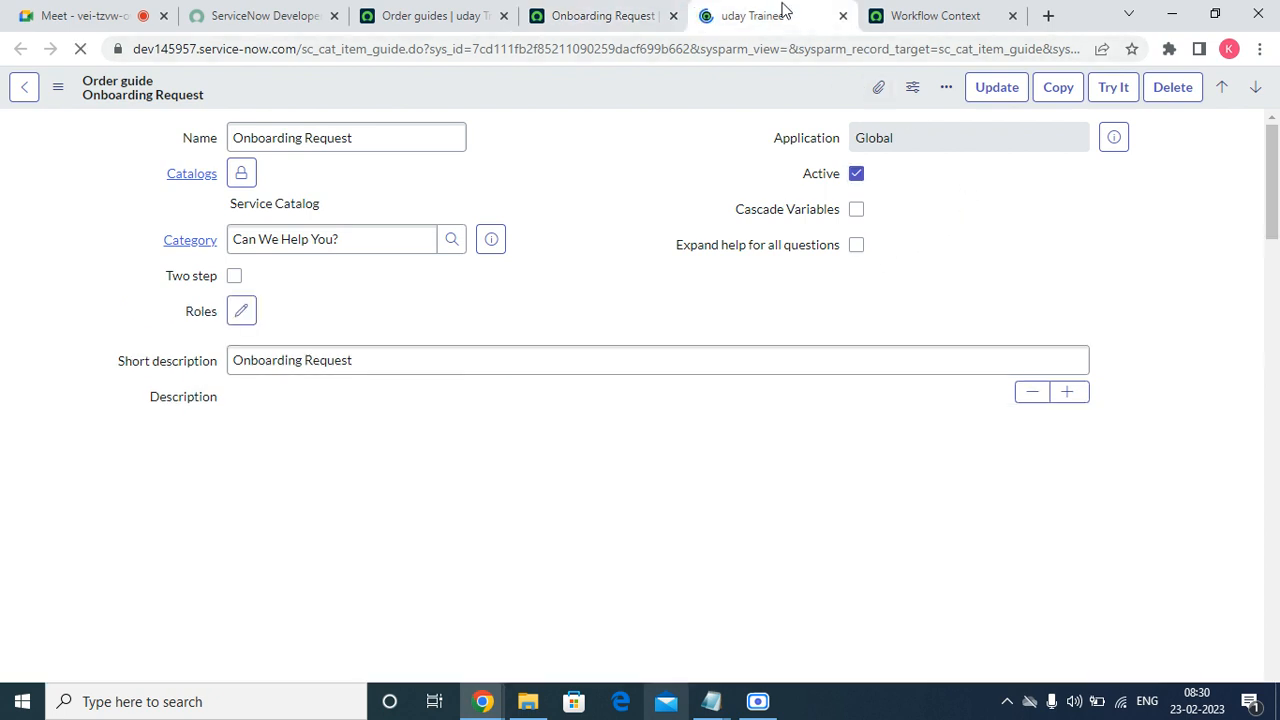
{"action": "left_click", "coordinate": [1113, 87]}
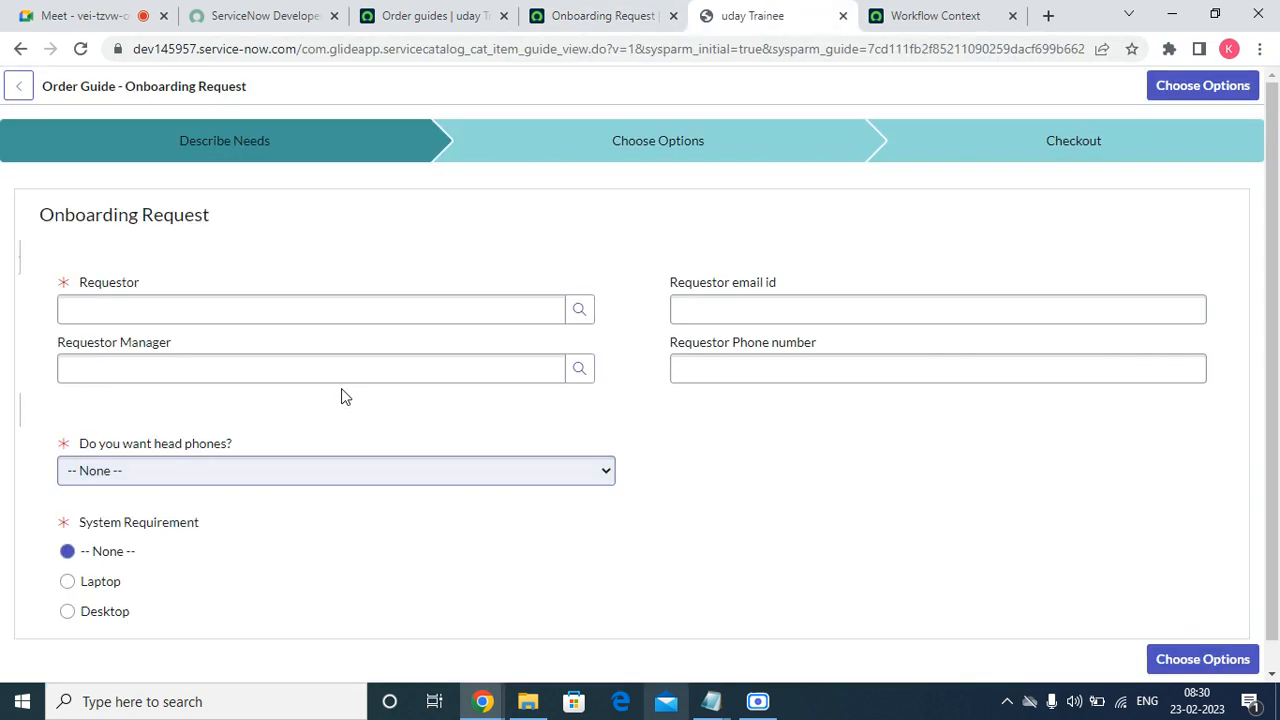
Set the Requestor to the first user in the lookup list.
{"action": "left_click", "coordinate": [166, 306]}
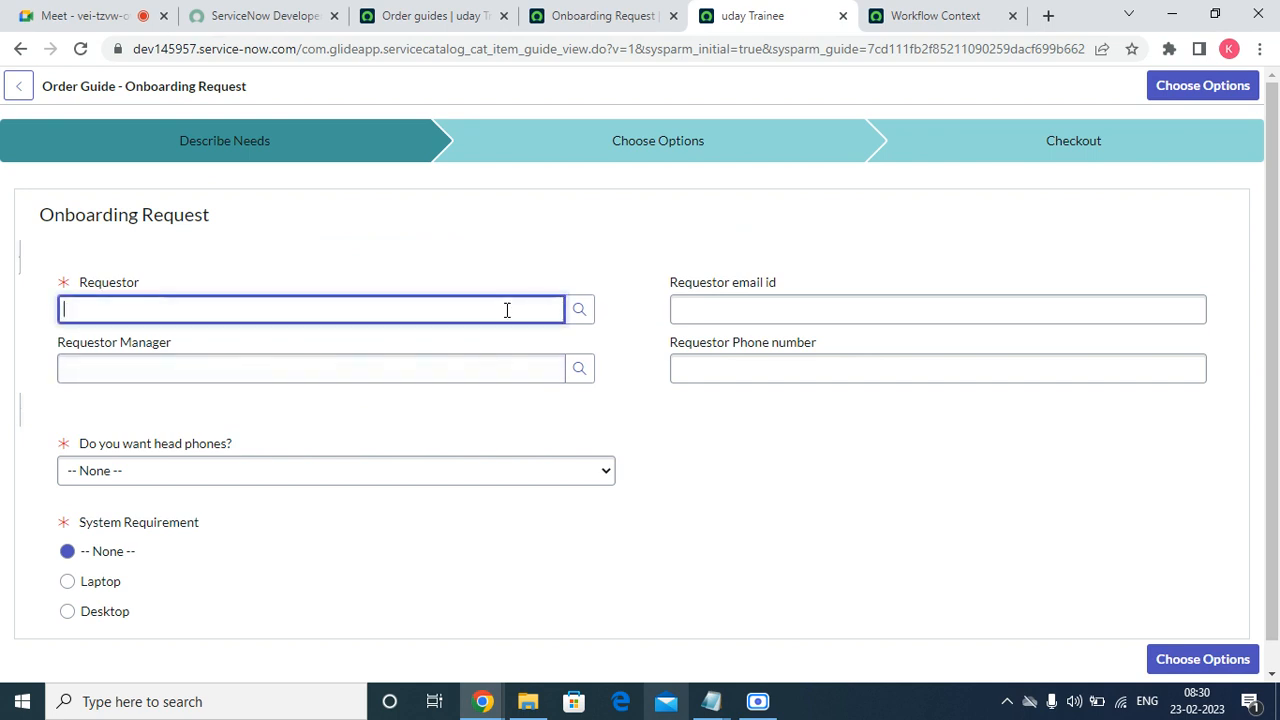
{"action": "left_click", "coordinate": [579, 309]}
{"action": "left_click", "coordinate": [101, 341]}
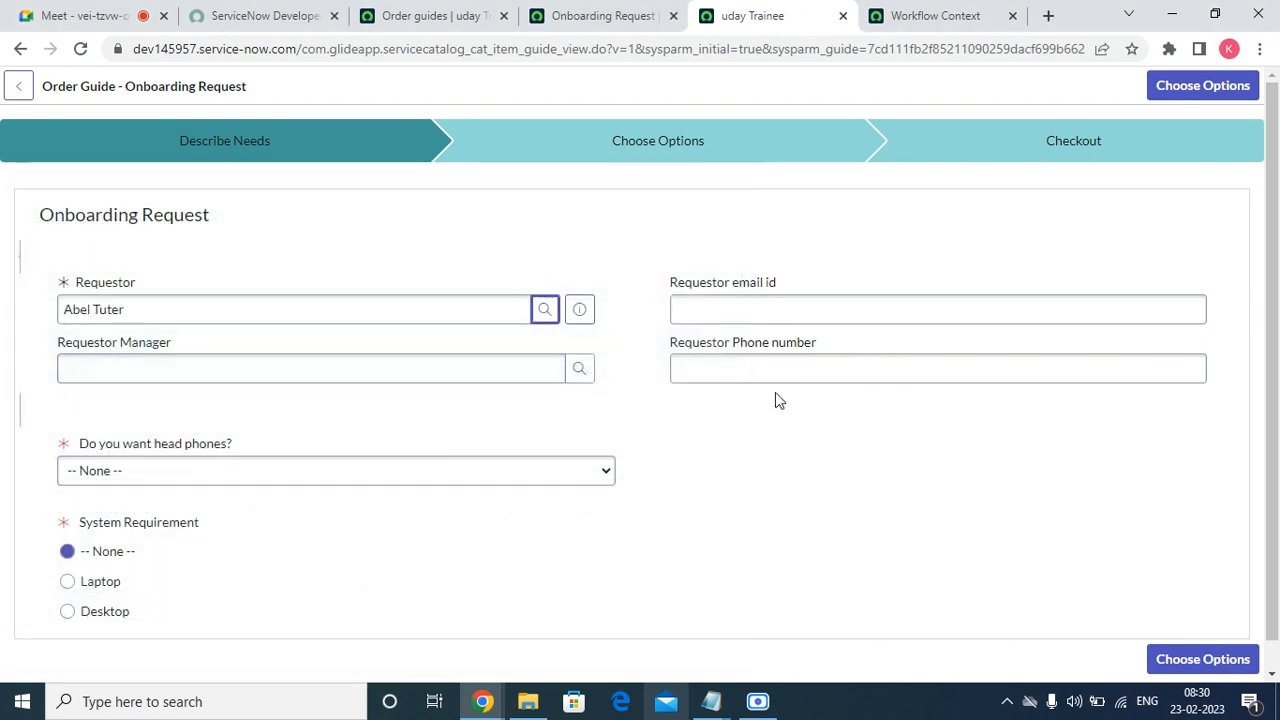
{"action": "scroll", "coordinate": [300, 460], "scroll_direction": "down", "scroll_amount": 1}
Answer Yes for headphones, choose Laptop, and proceed to the Standard Laptop Lenovo Carbon x1 options.
{"action": "left_click", "coordinate": [84, 446]}
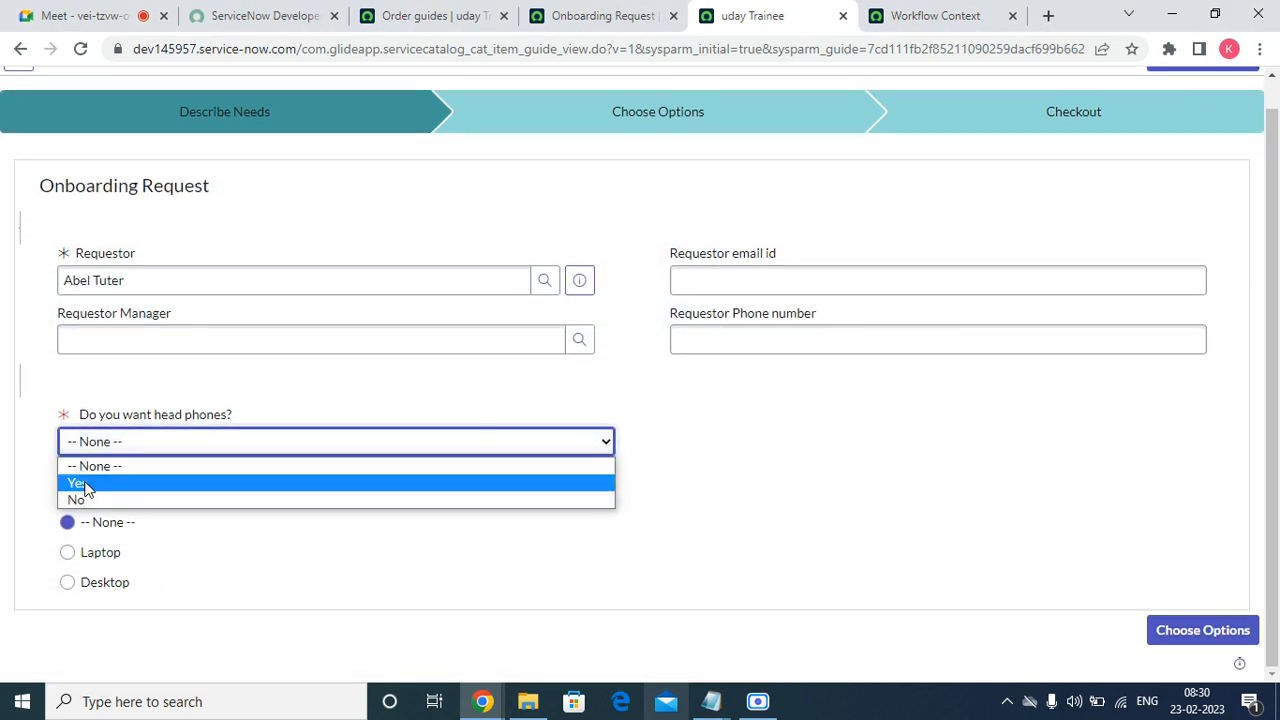
{"action": "left_click", "coordinate": [86, 484]}
{"action": "left_click", "coordinate": [104, 552]}
{"action": "left_click", "coordinate": [113, 588]}
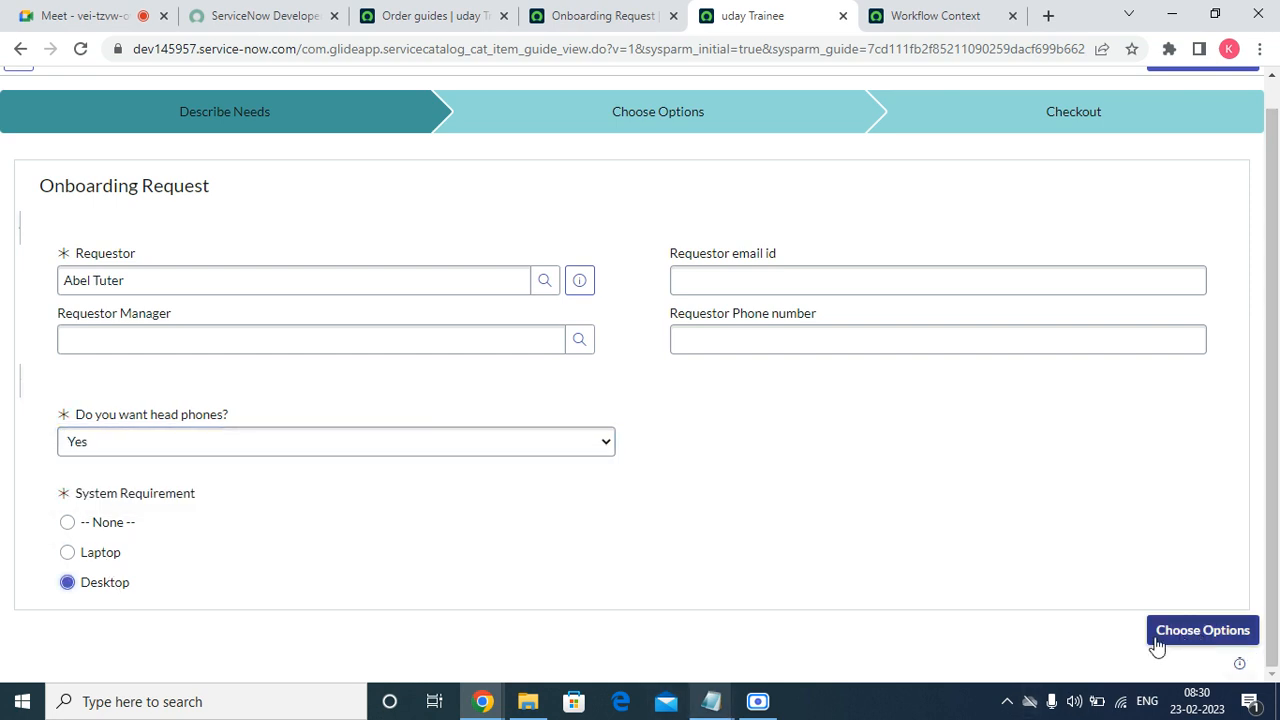
{"action": "left_click", "coordinate": [1232, 634]}
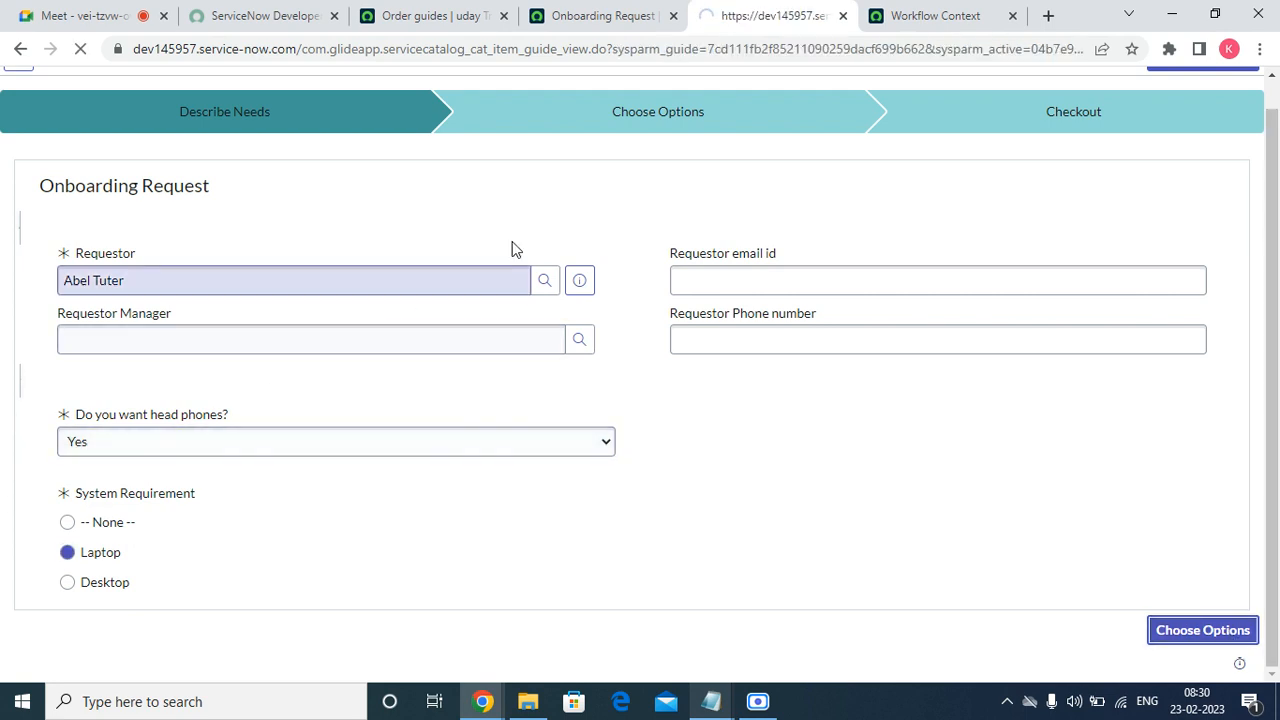
{"action": "scroll", "coordinate": [74, 509], "scroll_direction": "down", "scroll_amount": 2}
{"action": "scroll", "coordinate": [566, 480], "scroll_direction": "up", "scroll_amount": 2}
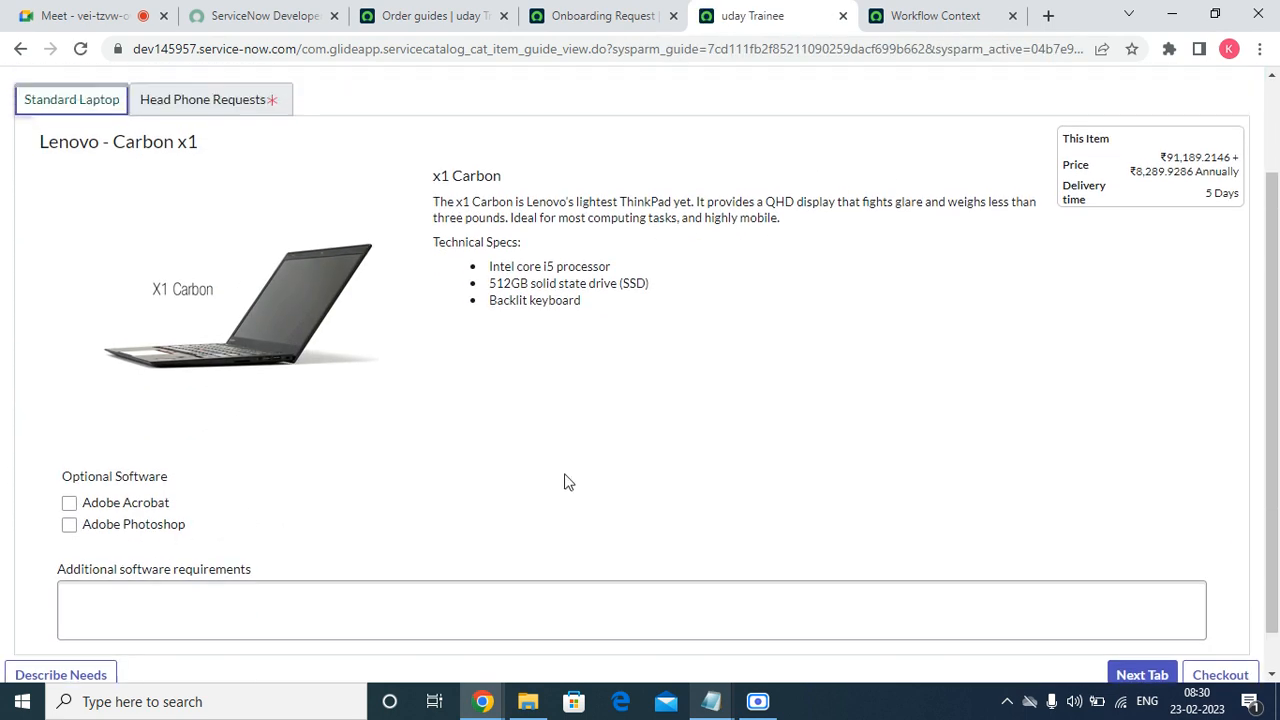
Advance to the Head Phone Requests options step.
{"action": "scroll", "coordinate": [1180, 238], "scroll_direction": "down", "scroll_amount": 2}
{"action": "scroll", "coordinate": [1180, 238], "scroll_direction": "up", "scroll_amount": 2}
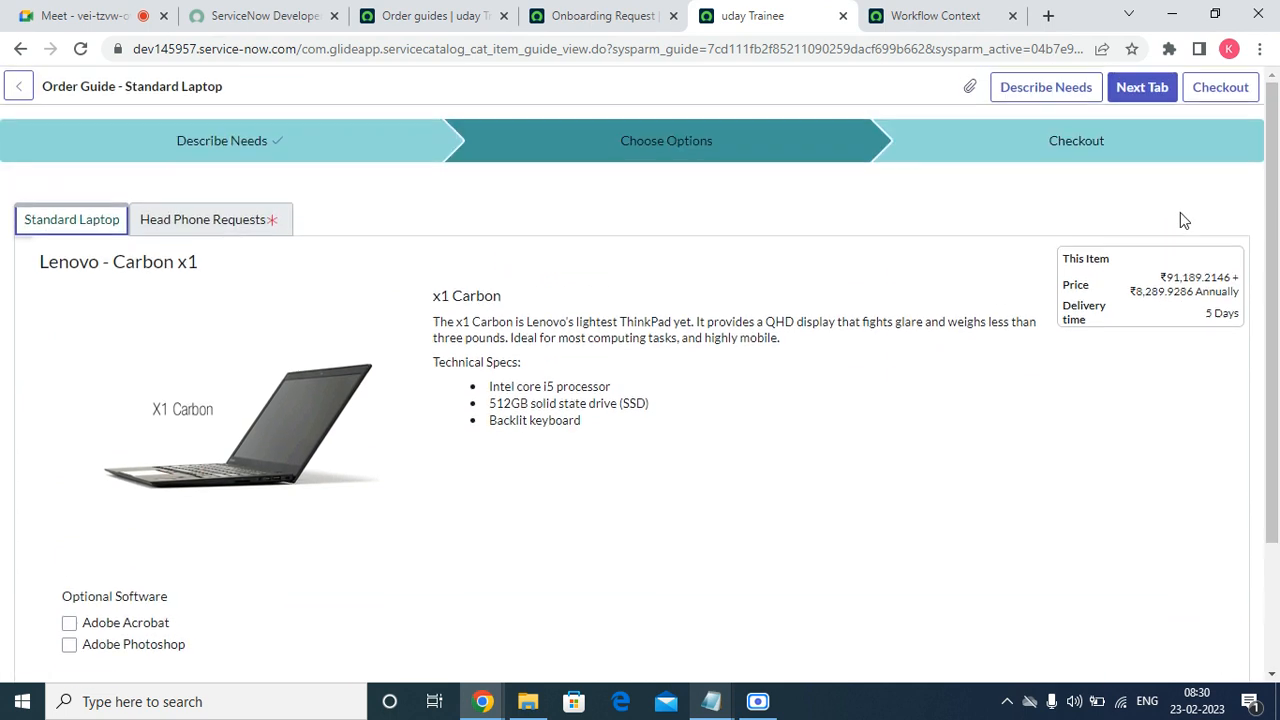
{"action": "left_click", "coordinate": [1142, 87]}
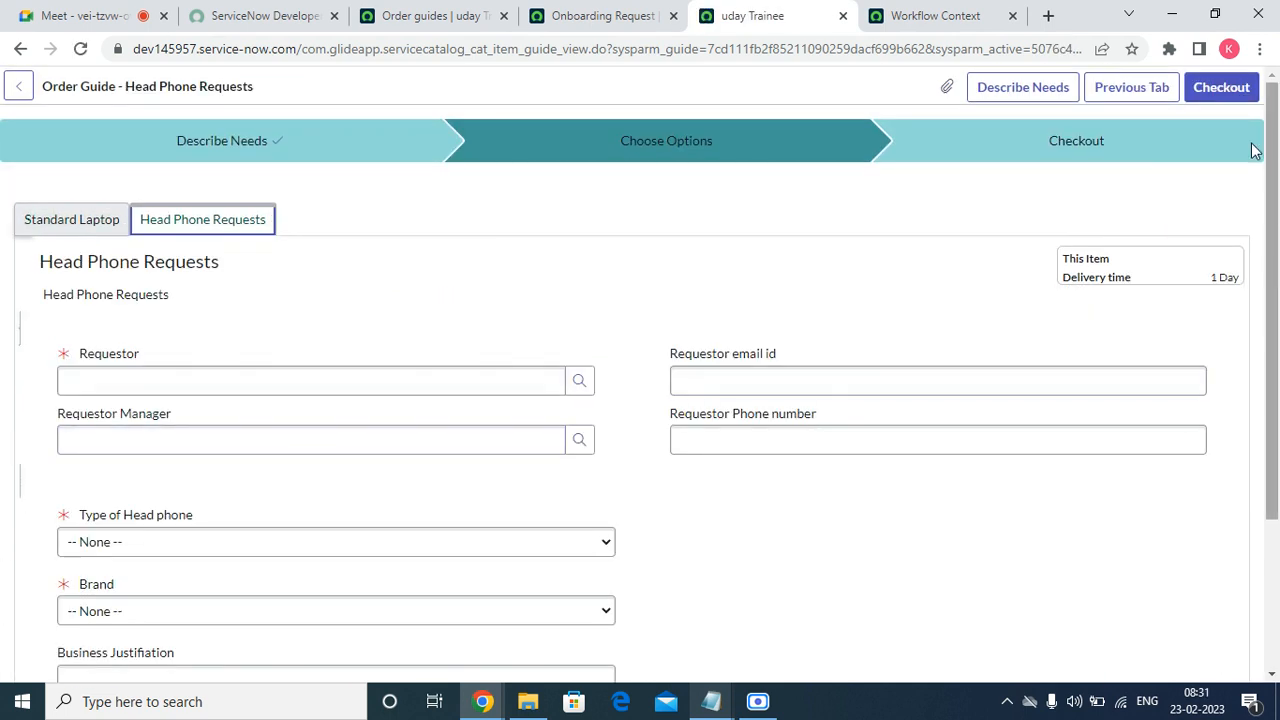
Close the headphone Requestor user list without choosing anyone, then return to the Onboarding Request record.
{"action": "left_click", "coordinate": [370, 378]}
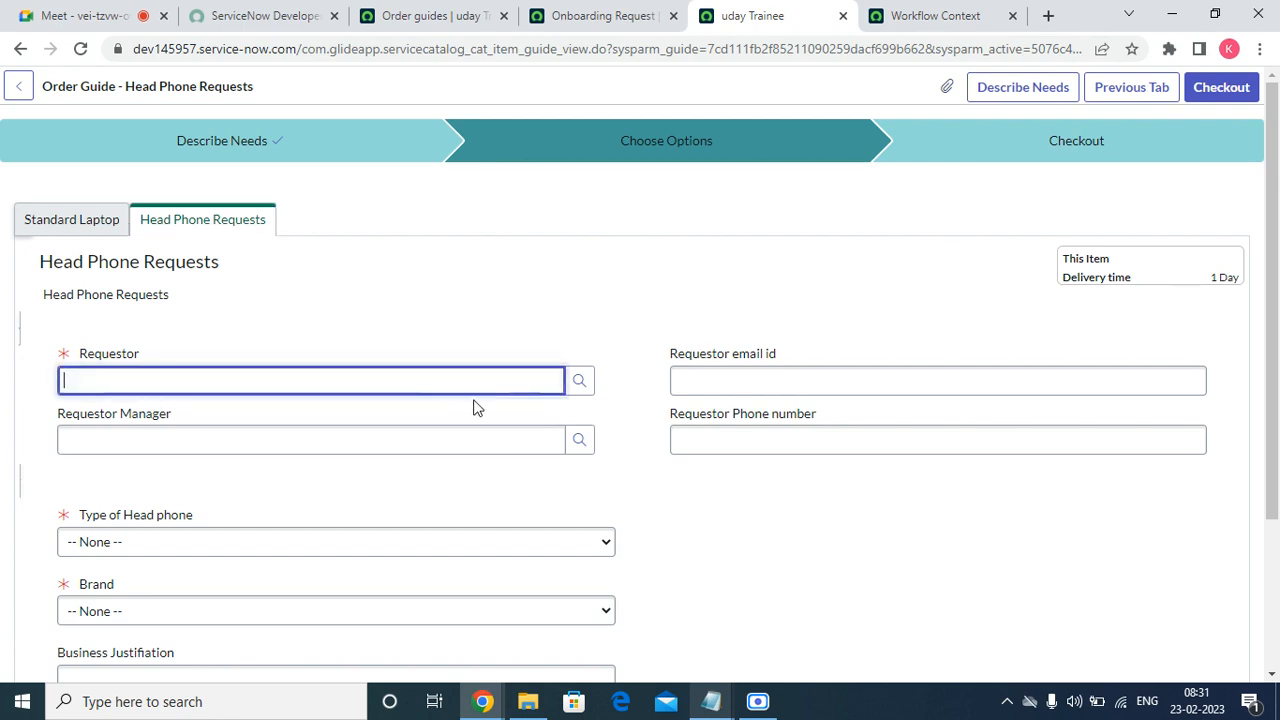
{"action": "left_click", "coordinate": [570, 387]}
{"action": "scroll", "coordinate": [190, 455], "scroll_direction": "down", "scroll_amount": 2}
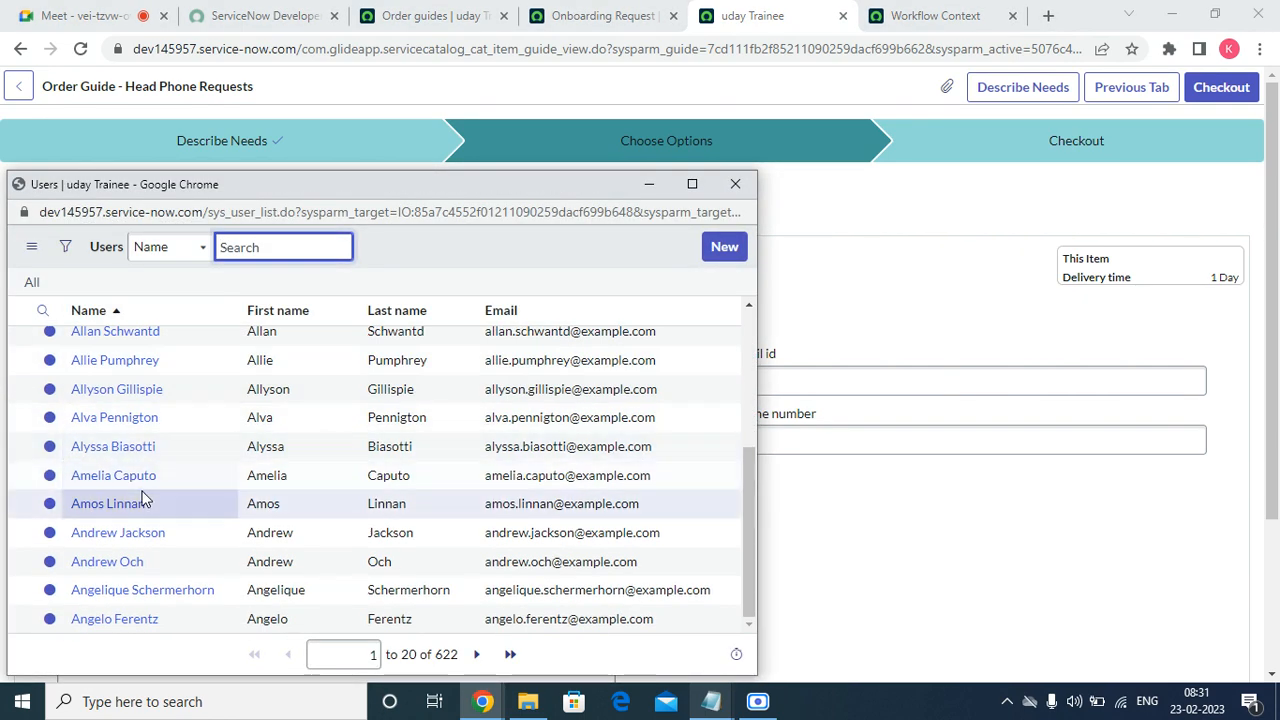
{"action": "left_click", "coordinate": [735, 184]}
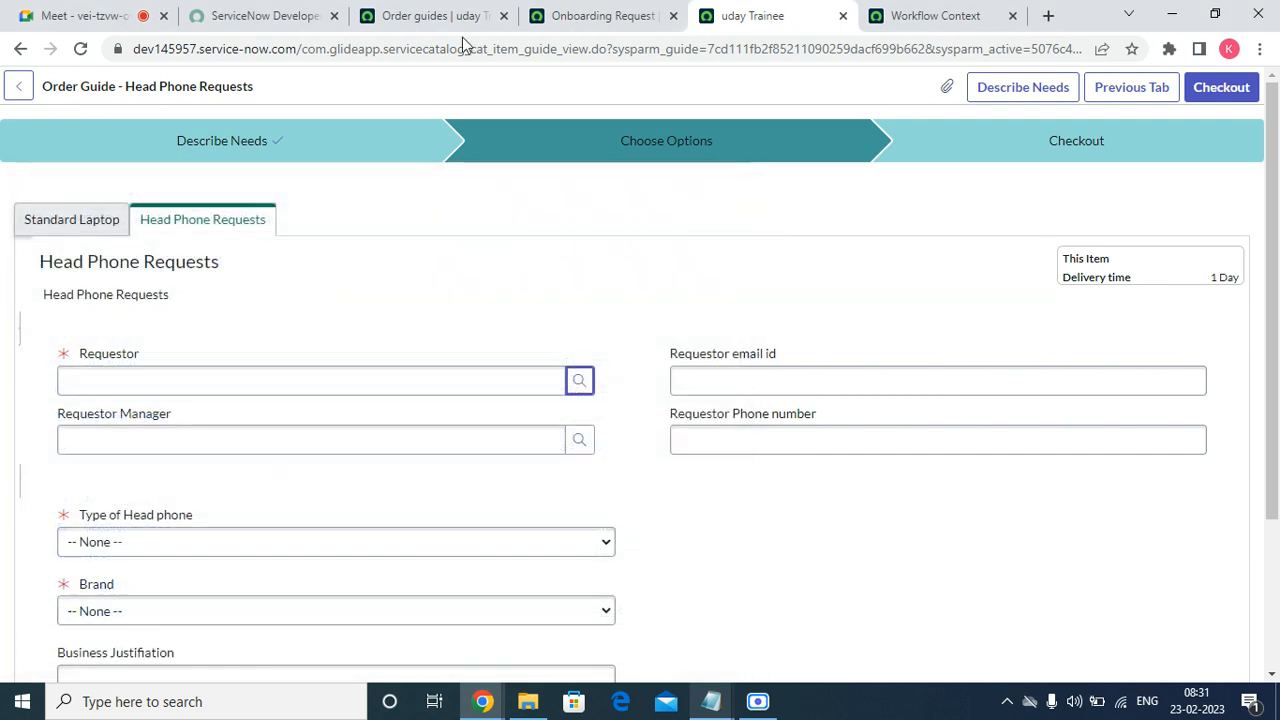
{"action": "left_click", "coordinate": [440, 16]}
{"action": "left_click", "coordinate": [600, 12]}
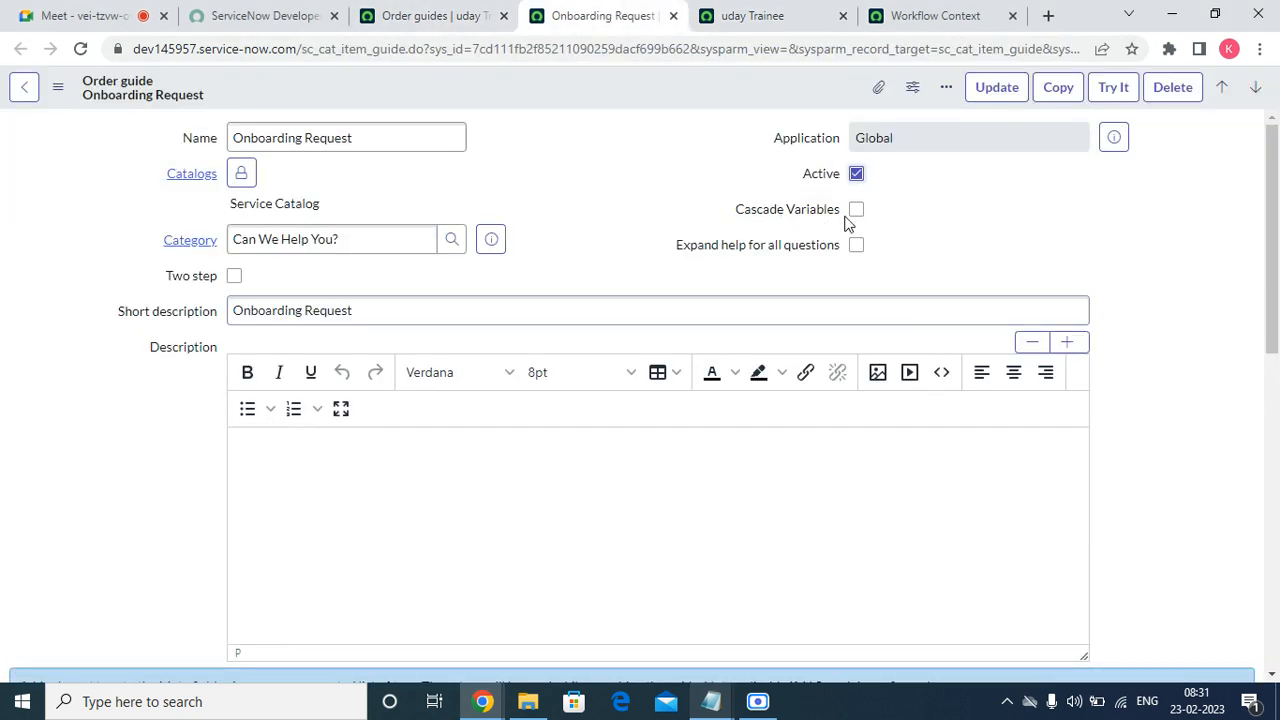
Save the order guide with Cascade Variables on and review its two variables.
{"action": "right_click", "coordinate": [522, 90]}
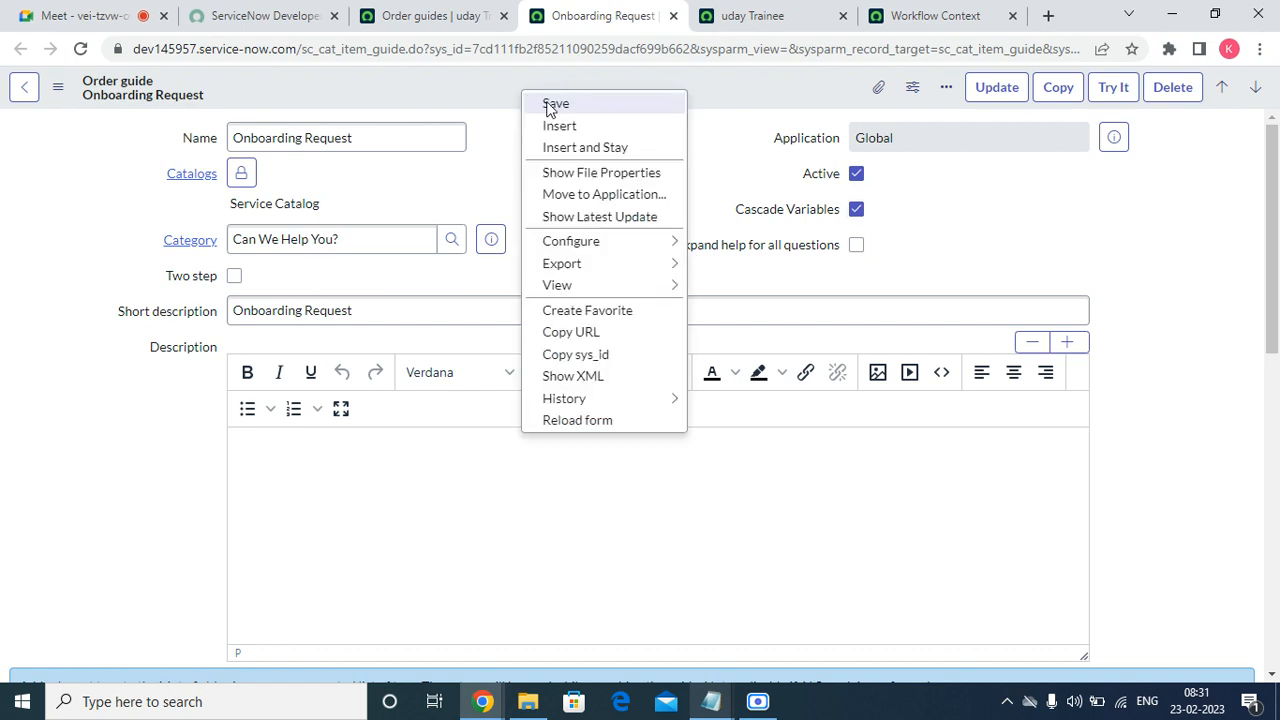
{"action": "left_click", "coordinate": [554, 101]}
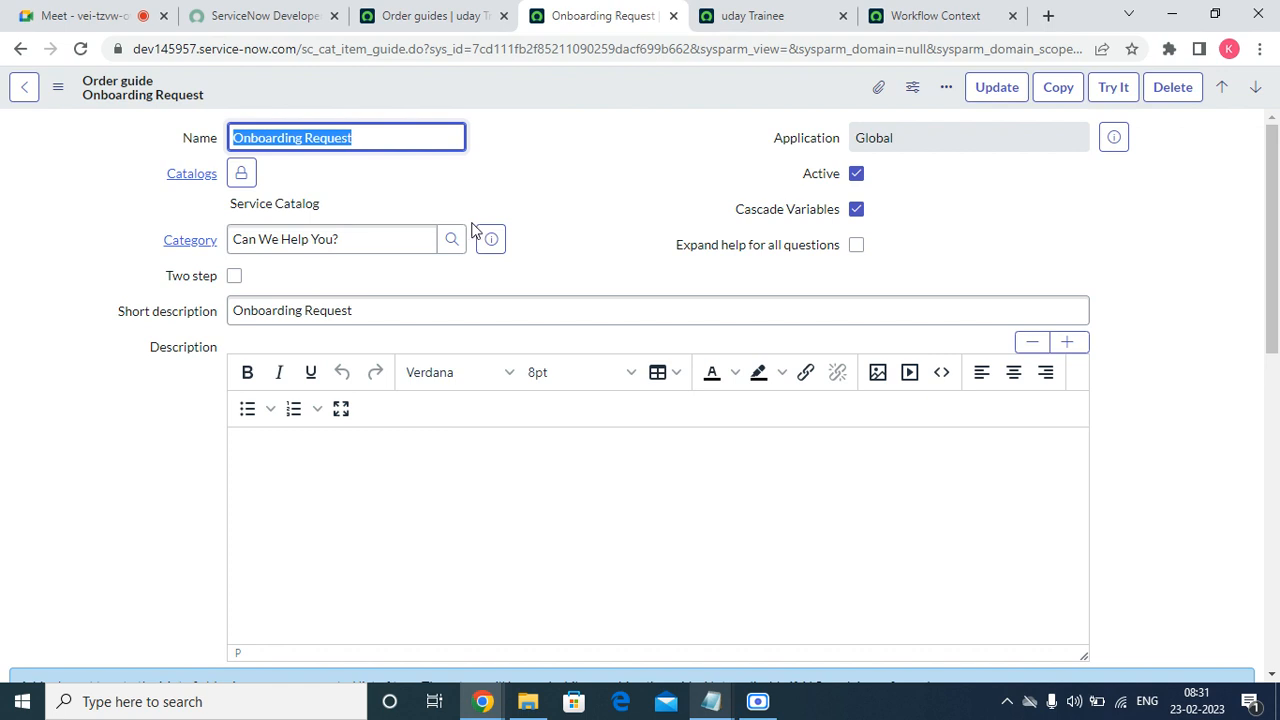
{"action": "scroll", "coordinate": [601, 423], "scroll_direction": "down", "scroll_amount": 10}
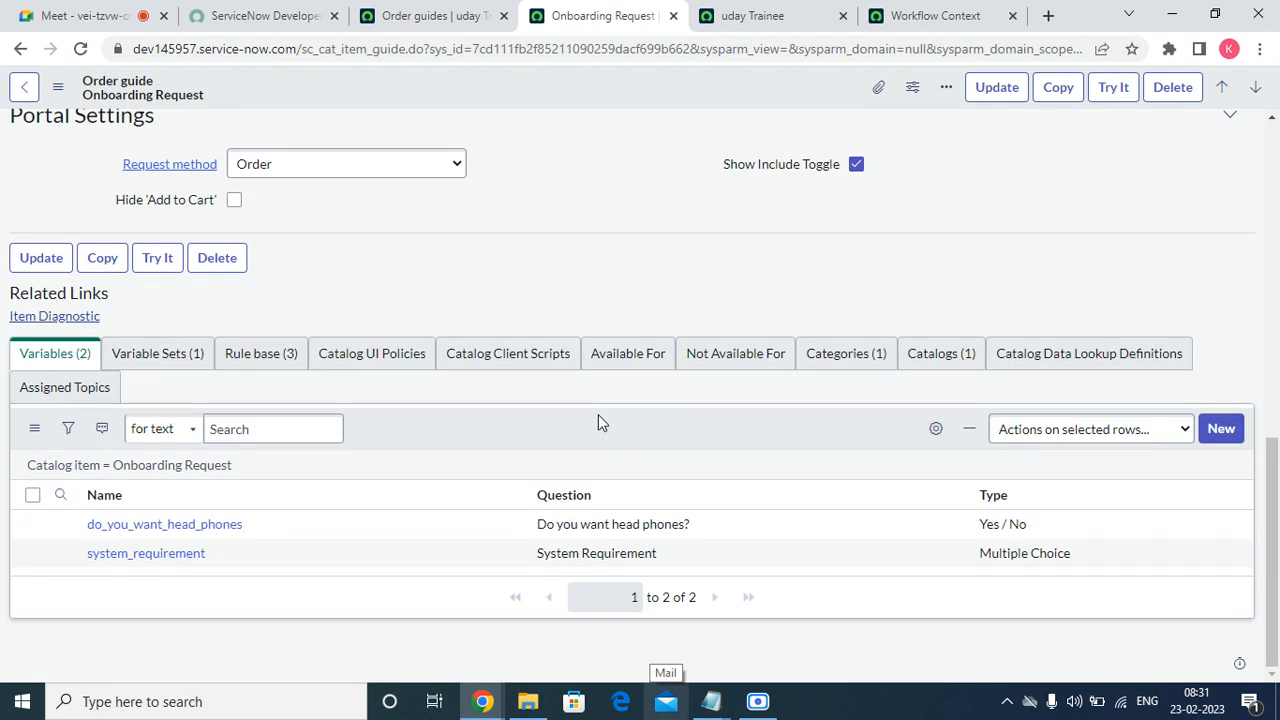
{"action": "left_click", "coordinate": [165, 358]}
{"action": "left_click", "coordinate": [44, 386]}
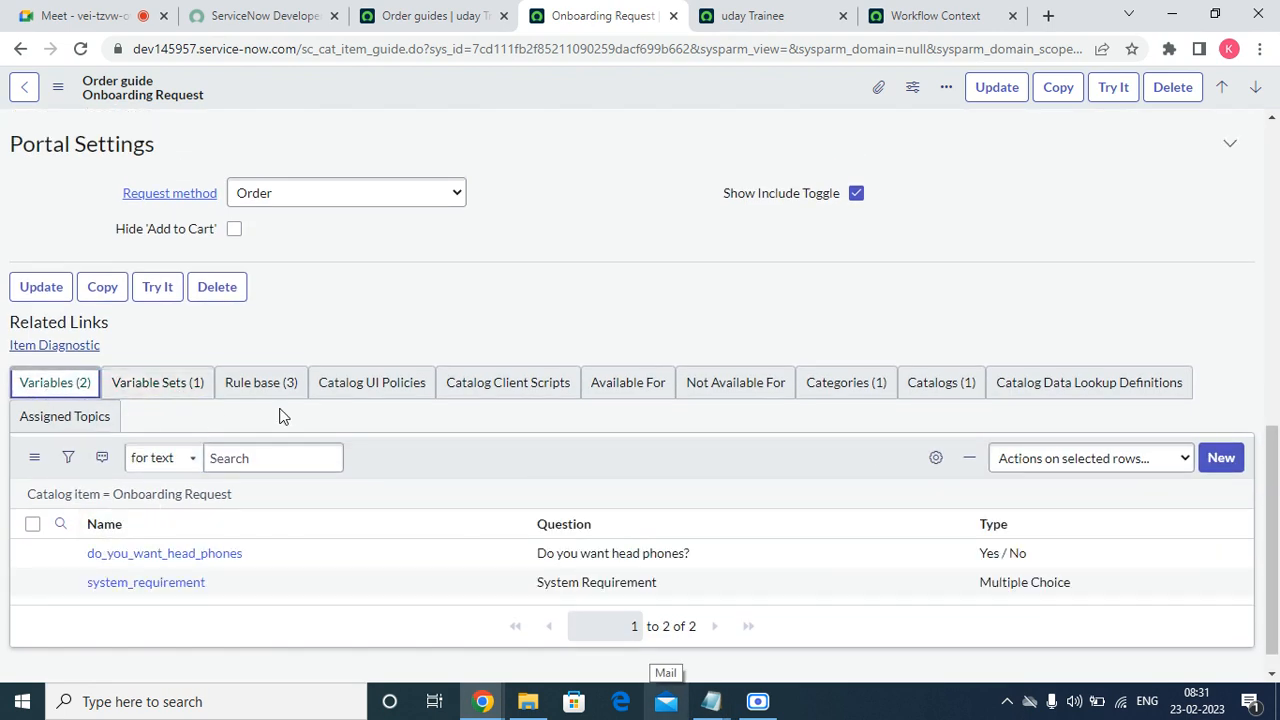
{"action": "scroll", "coordinate": [672, 266], "scroll_direction": "up", "scroll_amount": 10}
Reload the order guide form twice, then go back to the test run.
{"action": "right_click", "coordinate": [621, 73]}
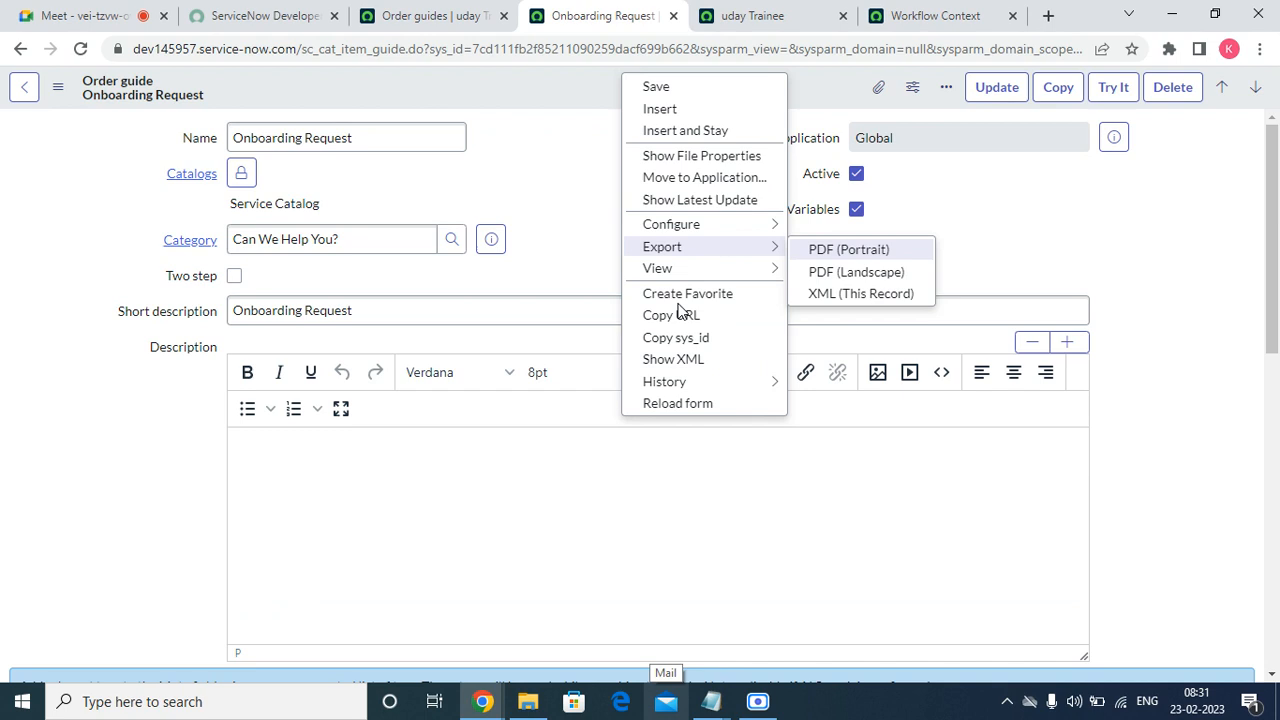
{"action": "left_click", "coordinate": [678, 403]}
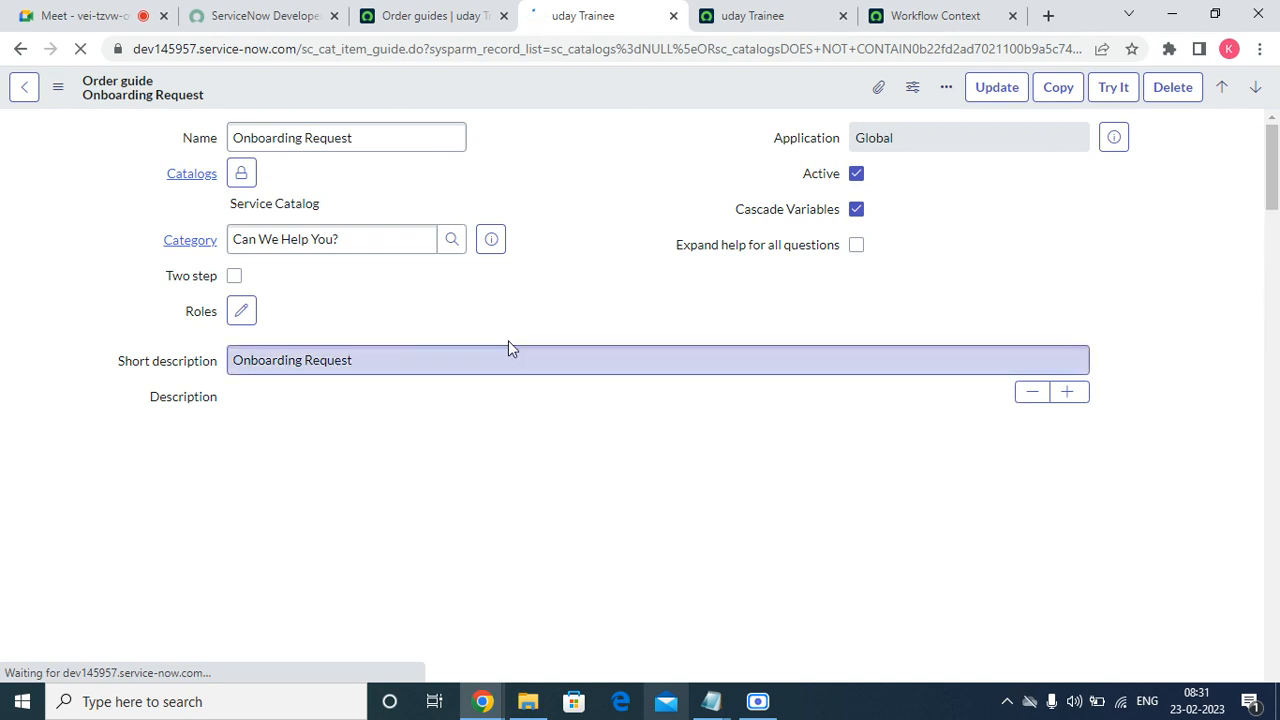
{"action": "right_click", "coordinate": [651, 88]}
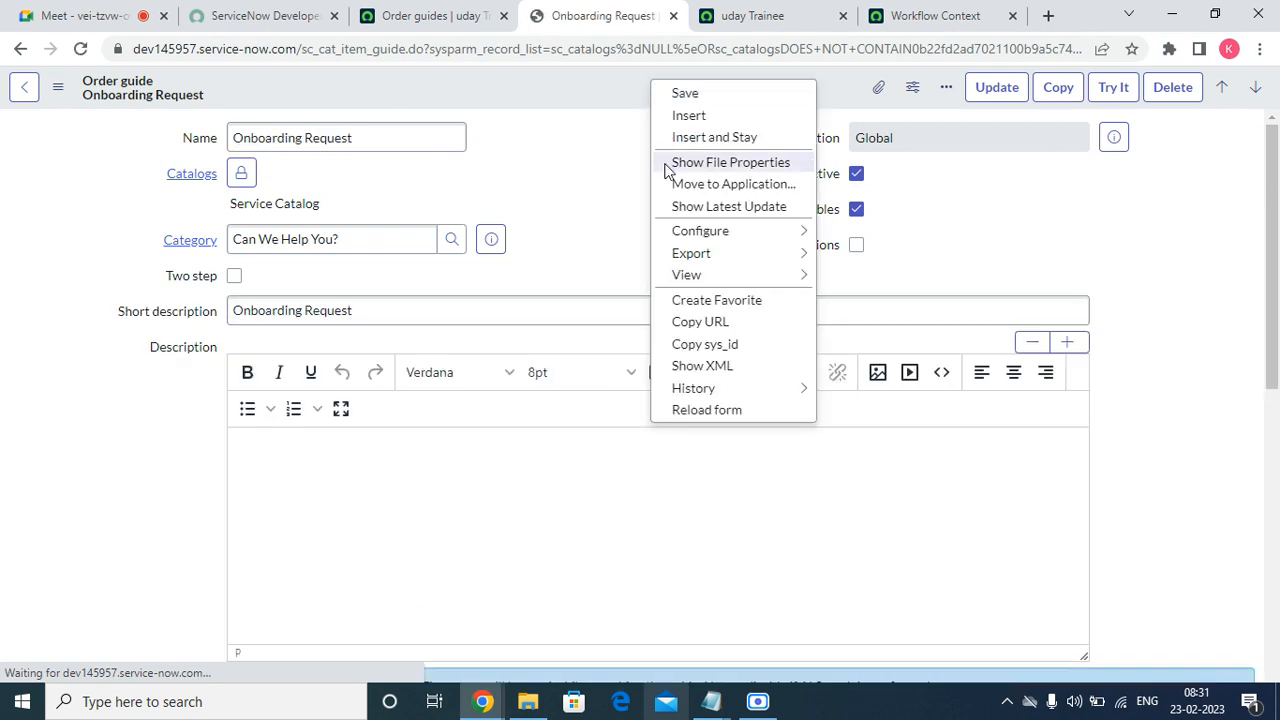
{"action": "left_click", "coordinate": [733, 411]}
{"action": "left_click", "coordinate": [757, 14]}
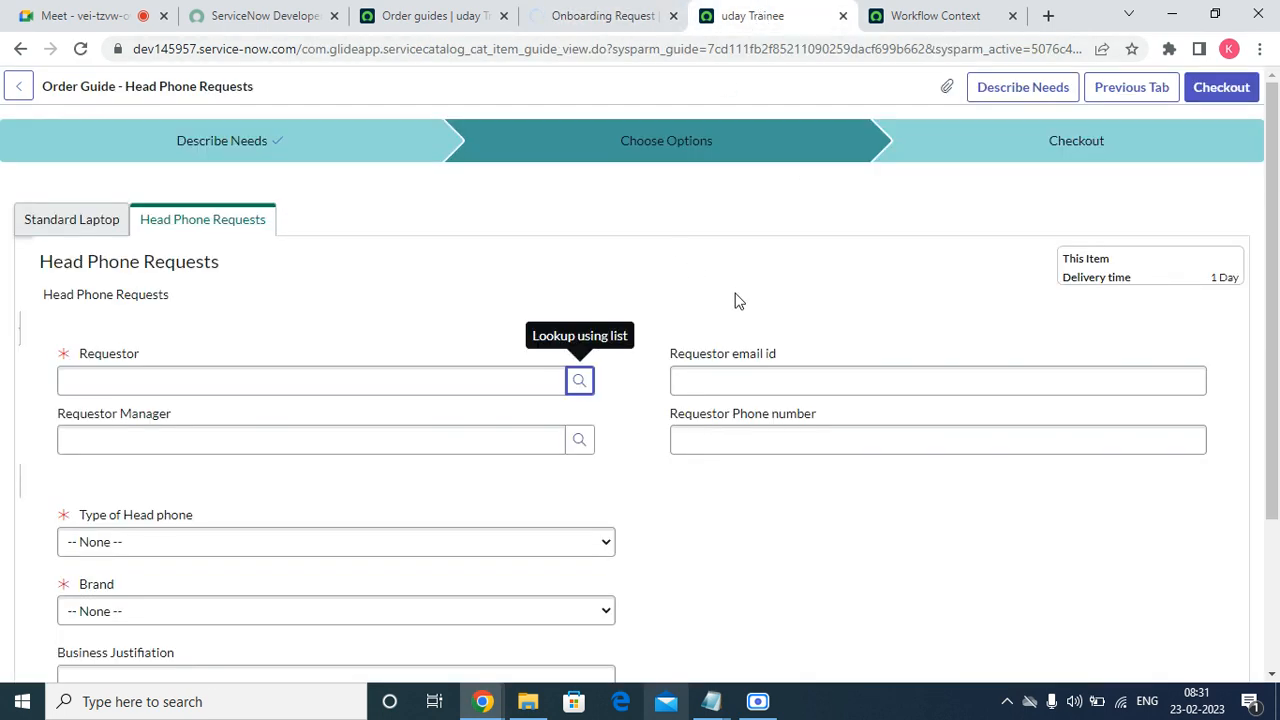
Reload the old test page, check the Standard Laptop options, and close it.
{"action": "left_click", "coordinate": [80, 48]}
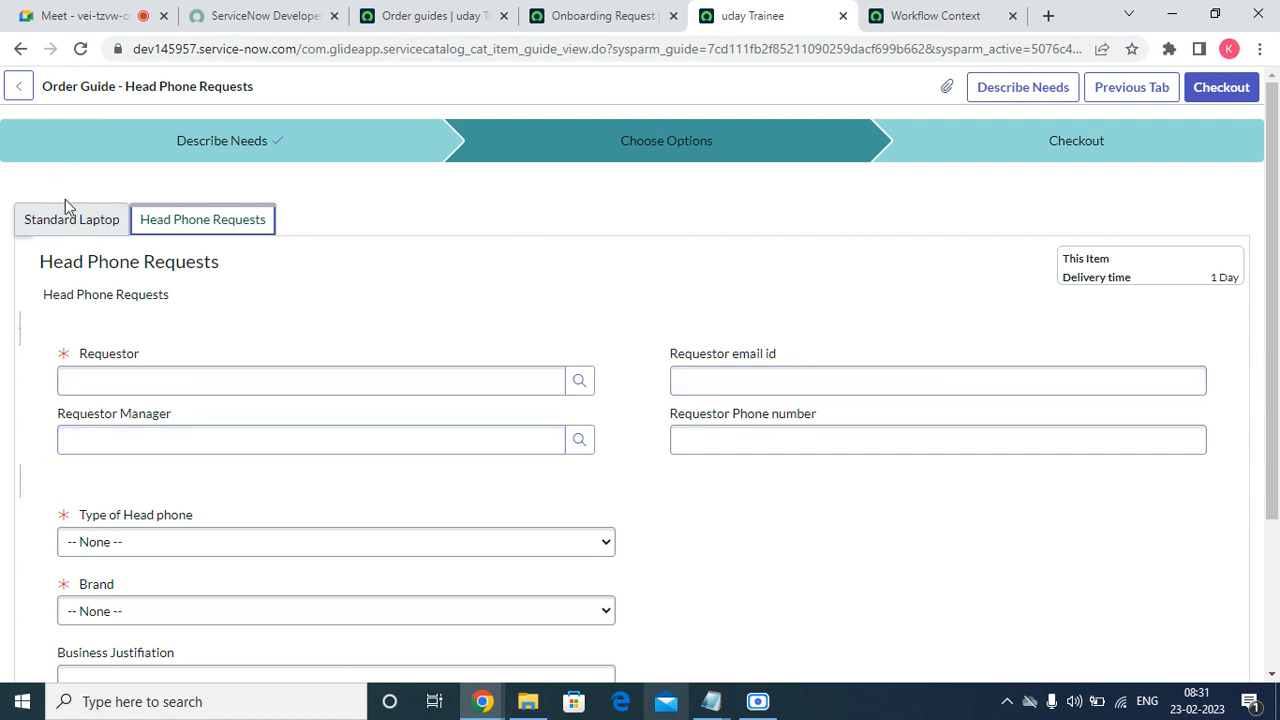
{"action": "left_click", "coordinate": [30, 216]}
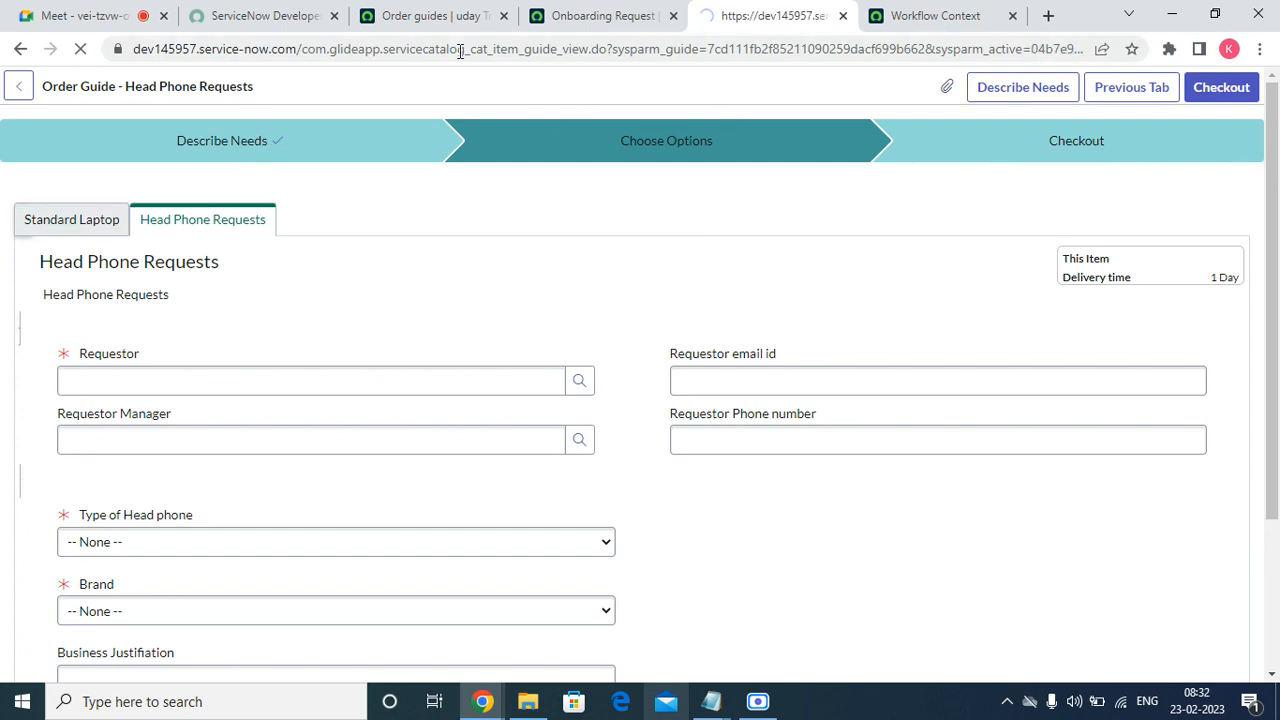
{"action": "left_click", "coordinate": [843, 17]}
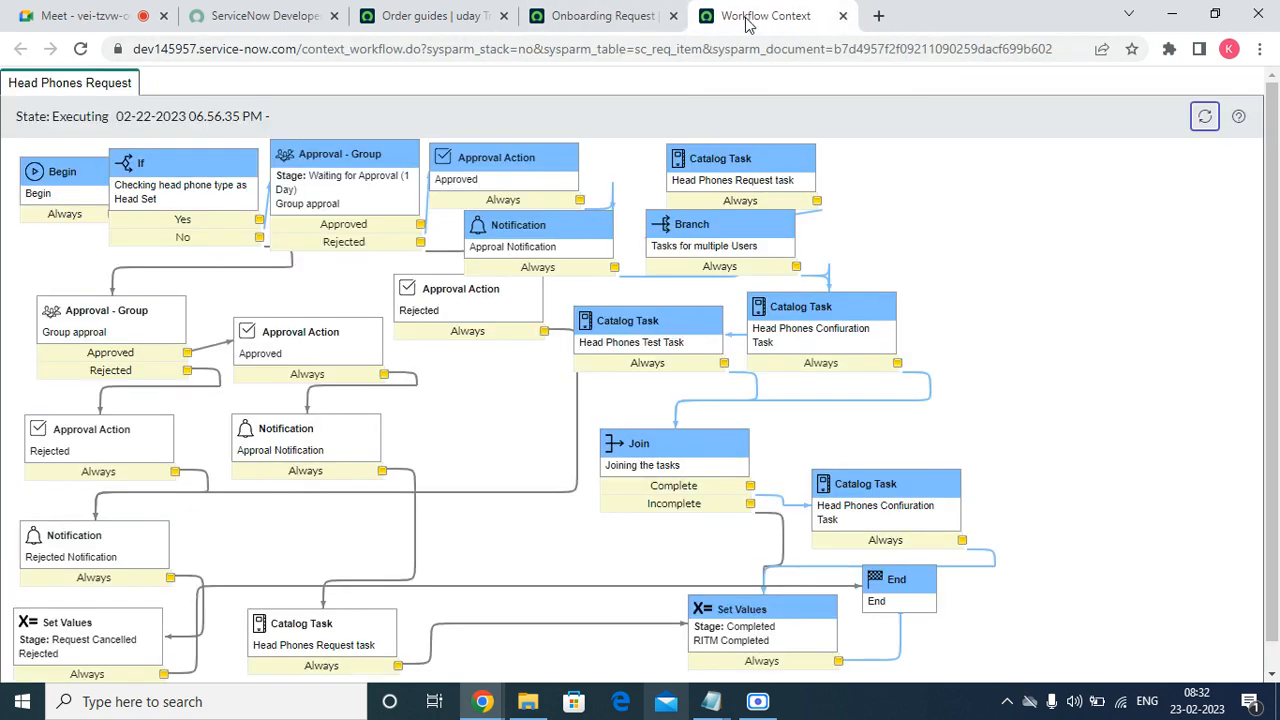
Duplicate the Onboarding Request record tab and close the Workflow Context tab.
{"action": "left_click", "coordinate": [585, 16]}
{"action": "right_click", "coordinate": [585, 16]}
{"action": "left_click", "coordinate": [649, 154]}
{"action": "left_click", "coordinate": [963, 15]}
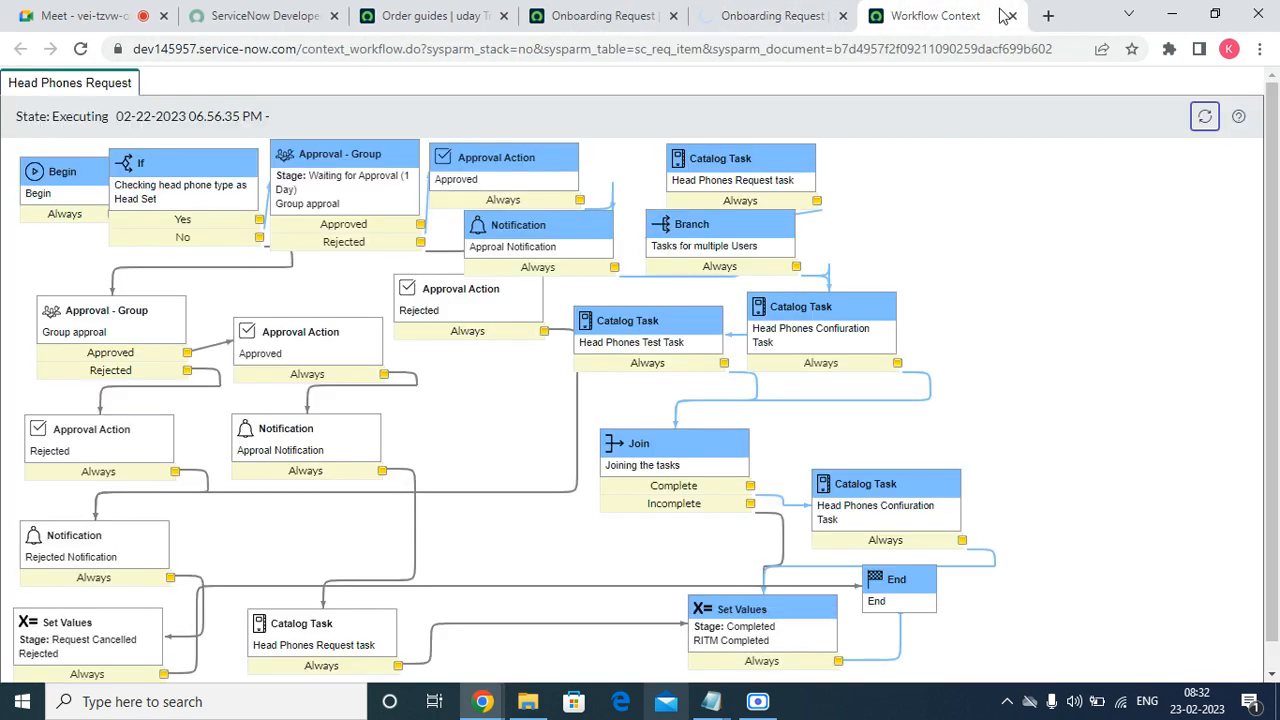
{"action": "left_click", "coordinate": [1013, 17]}
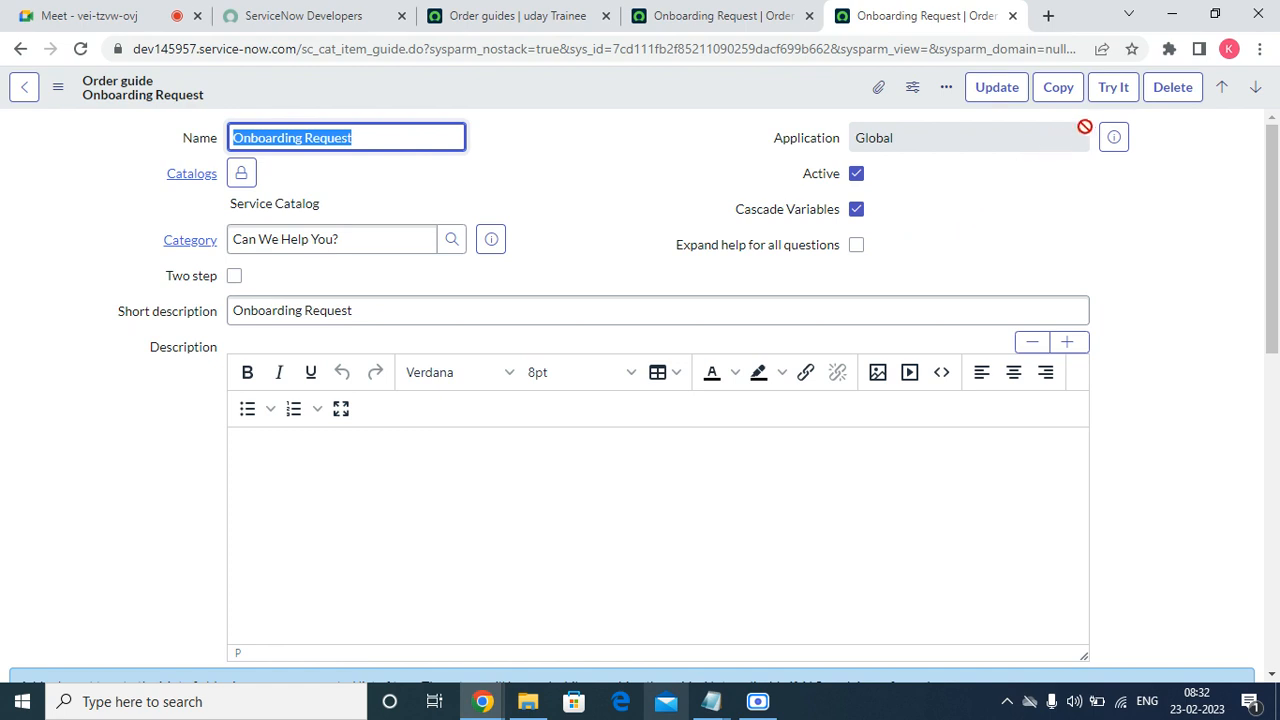
Start a fresh test run with the first user as requestor, headphones Yes and Desktop.
{"action": "left_click", "coordinate": [1117, 97]}
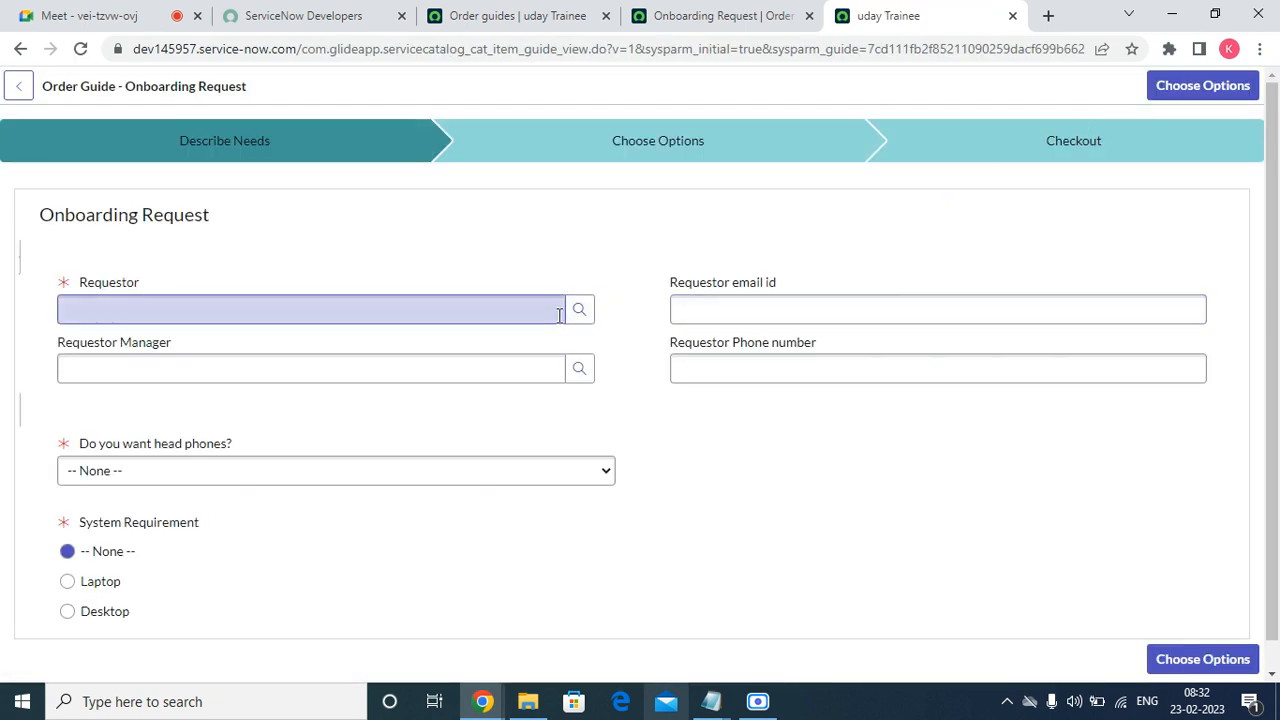
{"action": "left_click", "coordinate": [580, 309]}
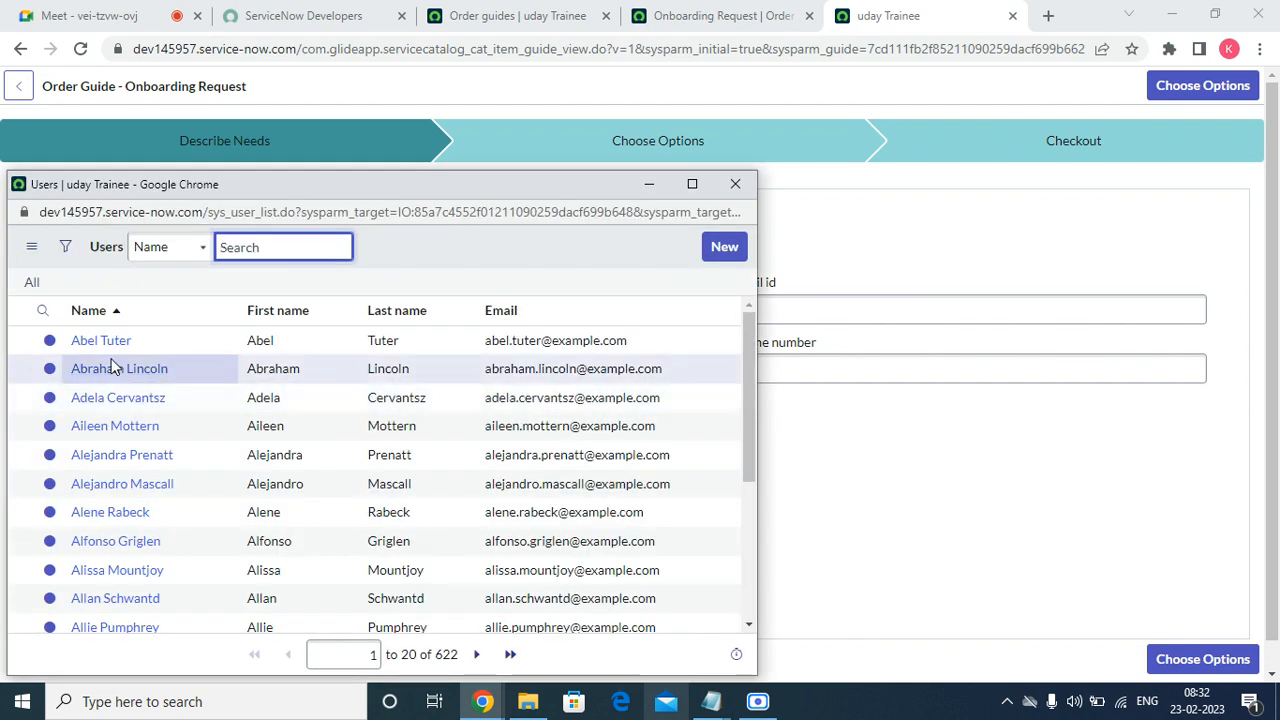
{"action": "left_click", "coordinate": [103, 340]}
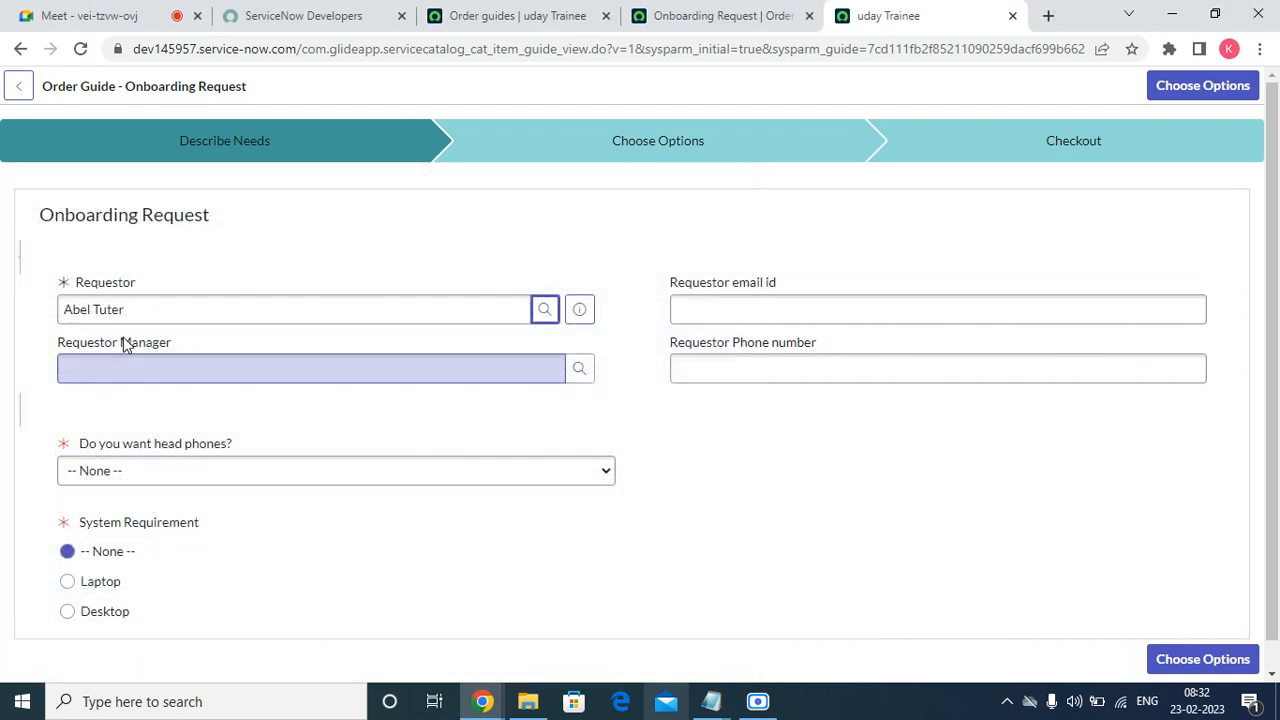
{"action": "left_click", "coordinate": [140, 480]}
{"action": "left_click", "coordinate": [130, 511]}
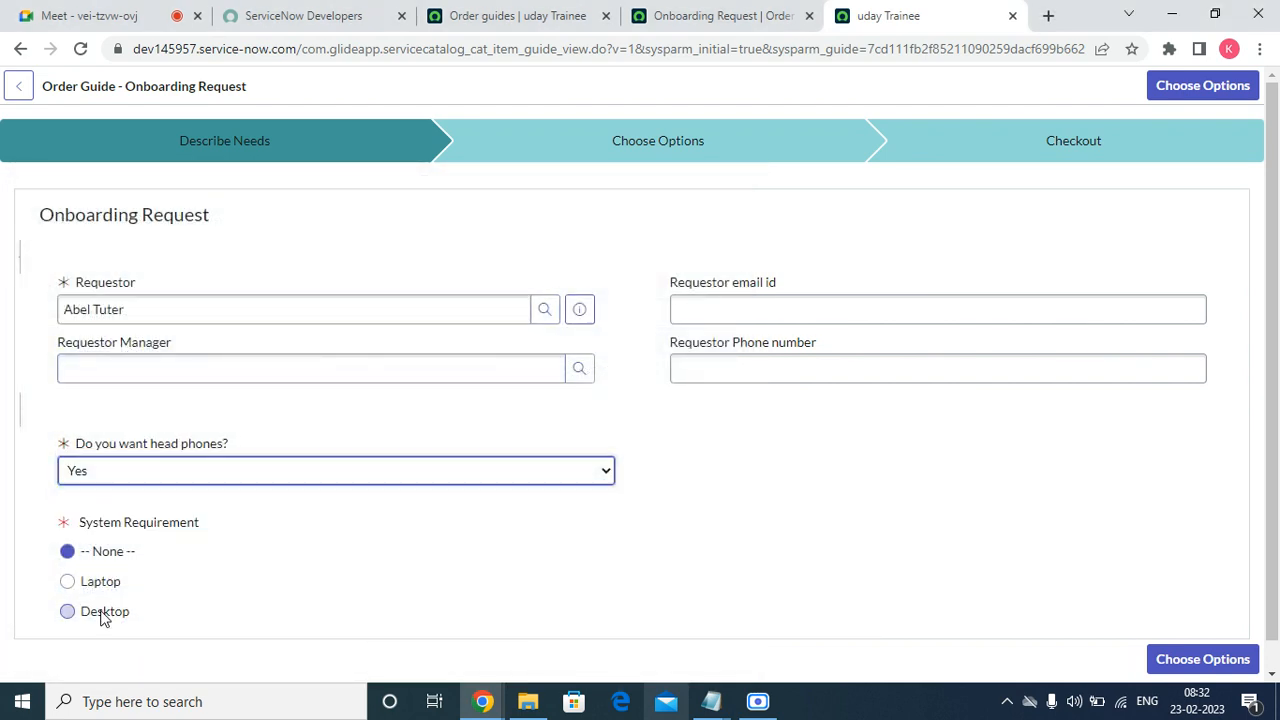
{"action": "left_click", "coordinate": [68, 611]}
{"action": "left_click", "coordinate": [1210, 660]}
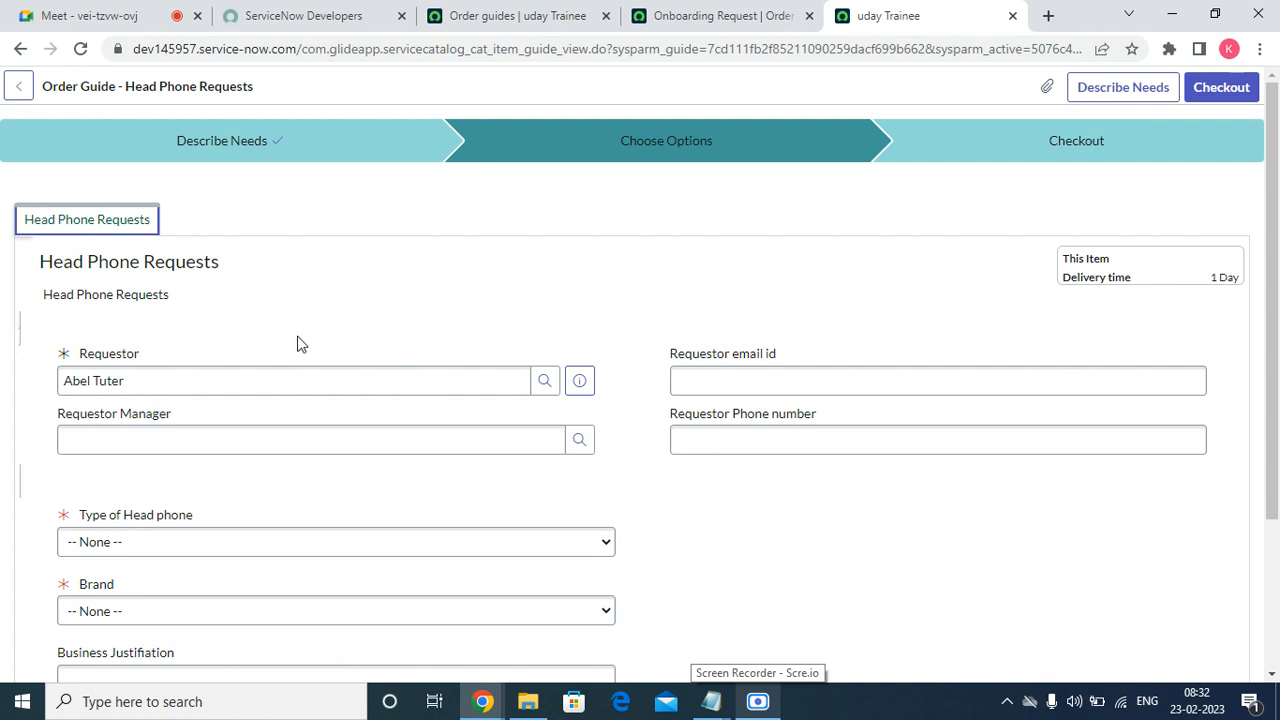
Check the requestor's name on the options page, then return to Describe Needs.
{"action": "scroll", "coordinate": [280, 360], "scroll_direction": "down", "scroll_amount": 3}
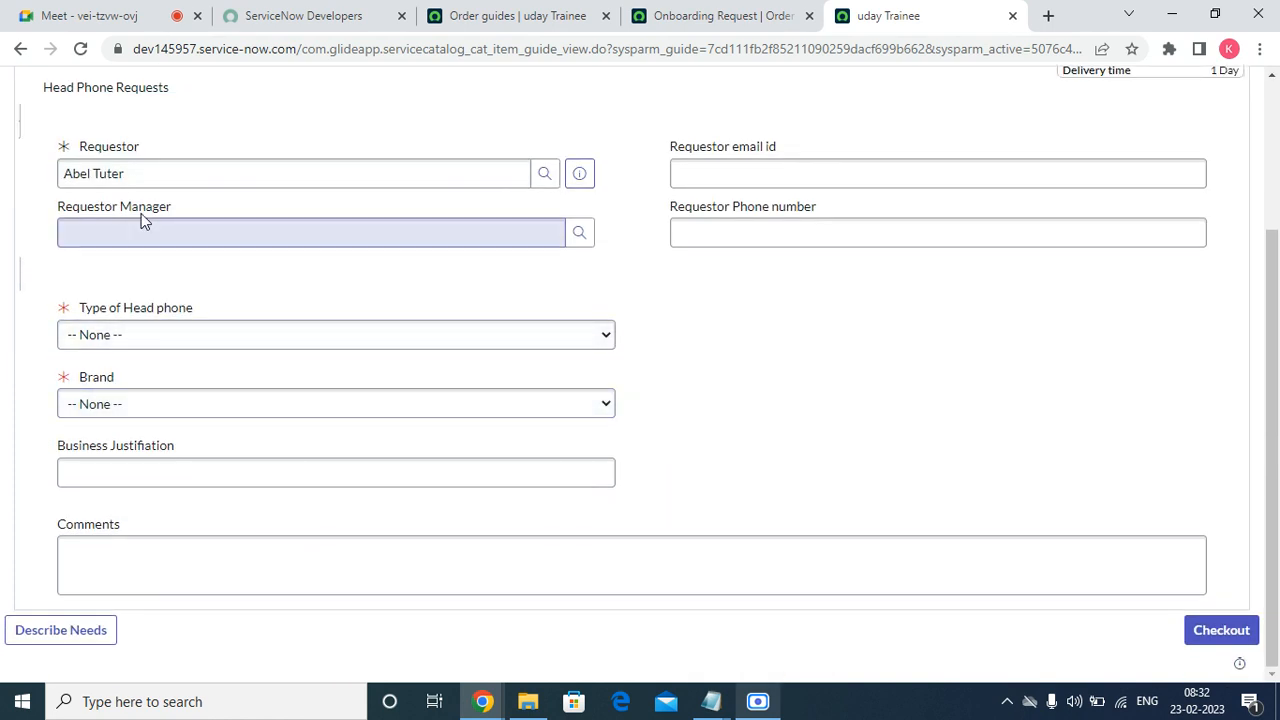
{"action": "triple_click", "coordinate": [135, 173]}
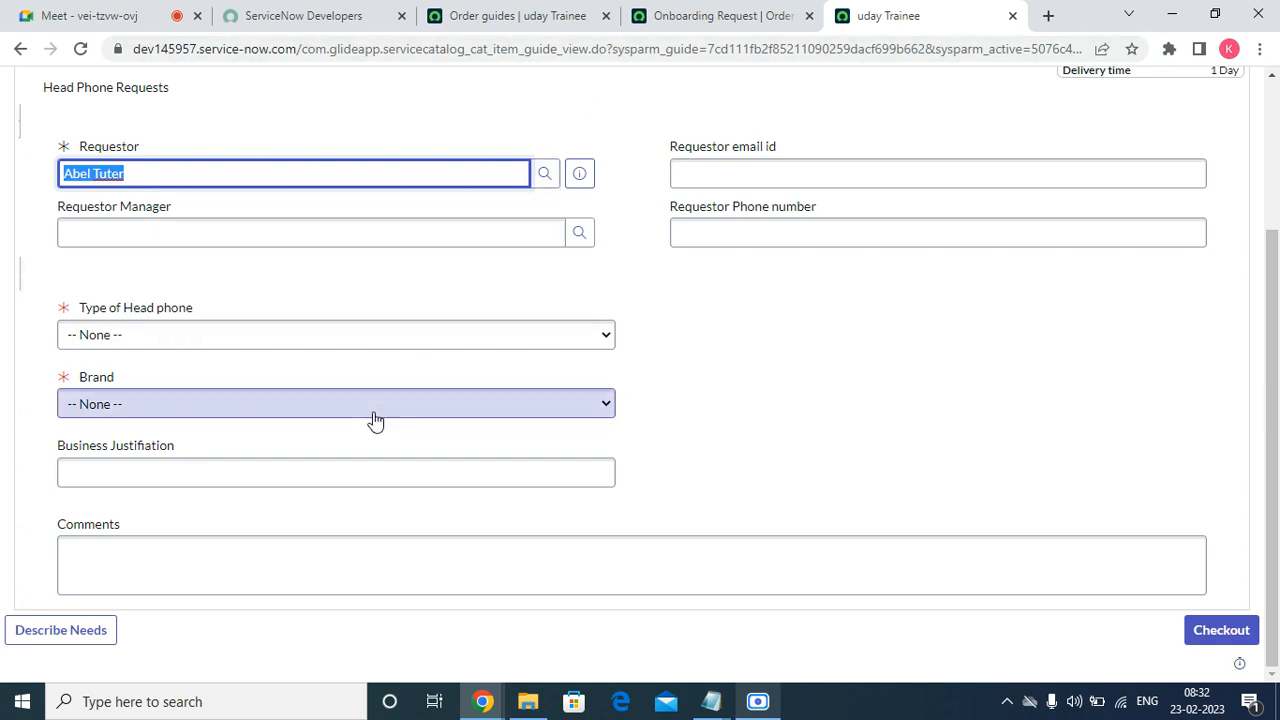
{"action": "scroll", "coordinate": [371, 420], "scroll_direction": "up", "scroll_amount": 3}
{"action": "left_click", "coordinate": [1106, 97]}
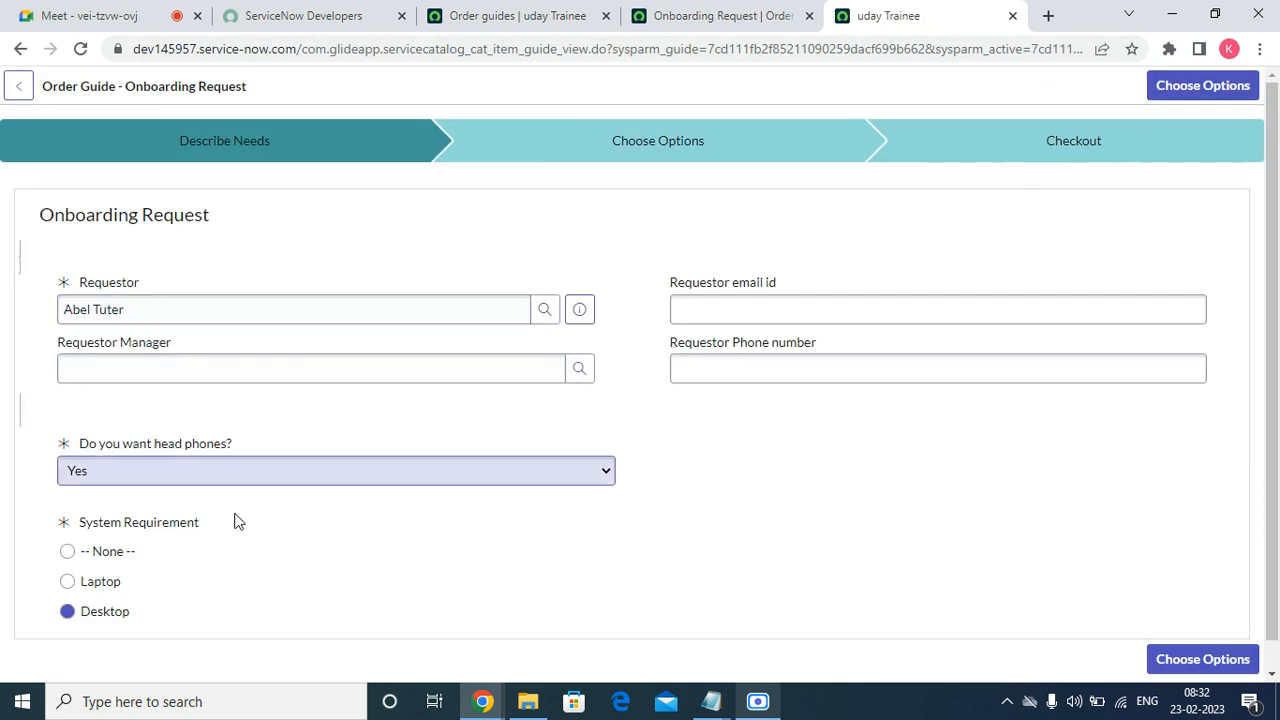
Show the order guide's Rule base listing Office Desktop, Head Phone Requests and Standard Laptop.
{"action": "left_click", "coordinate": [731, 18]}
{"action": "scroll", "coordinate": [170, 583], "scroll_direction": "down", "scroll_amount": 15}
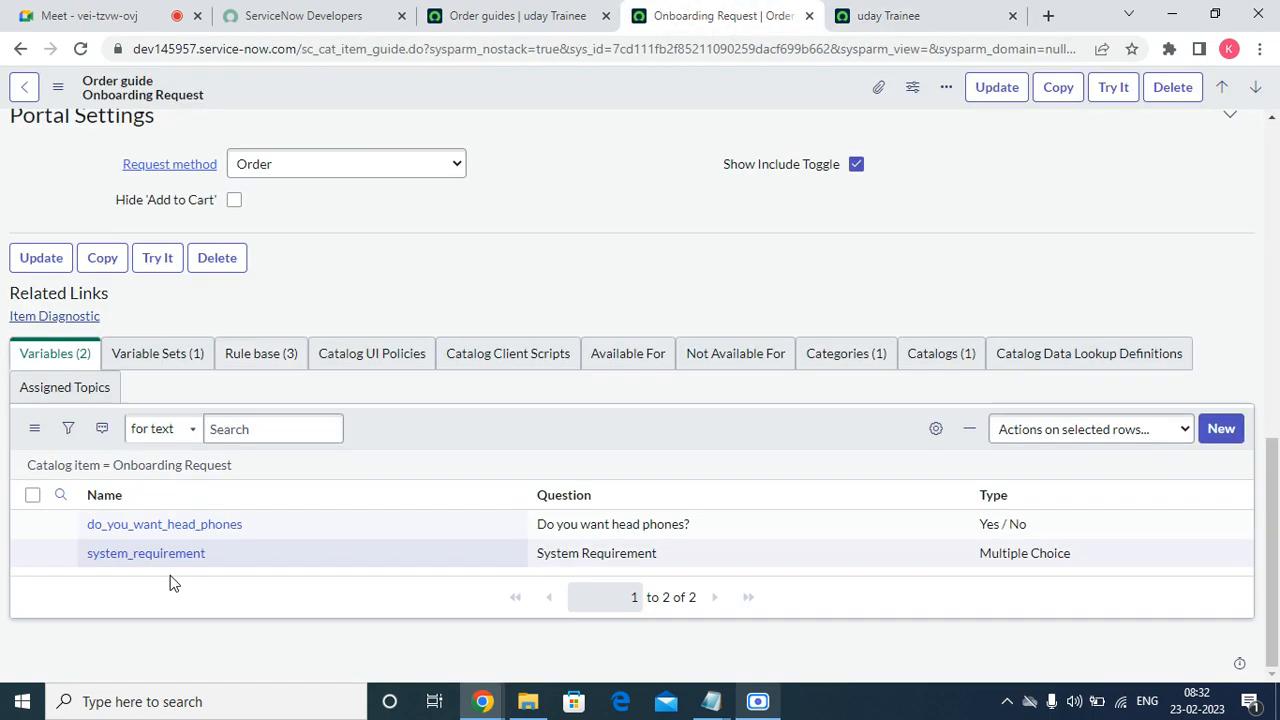
{"action": "left_click", "coordinate": [174, 360]}
{"action": "left_click", "coordinate": [253, 381]}
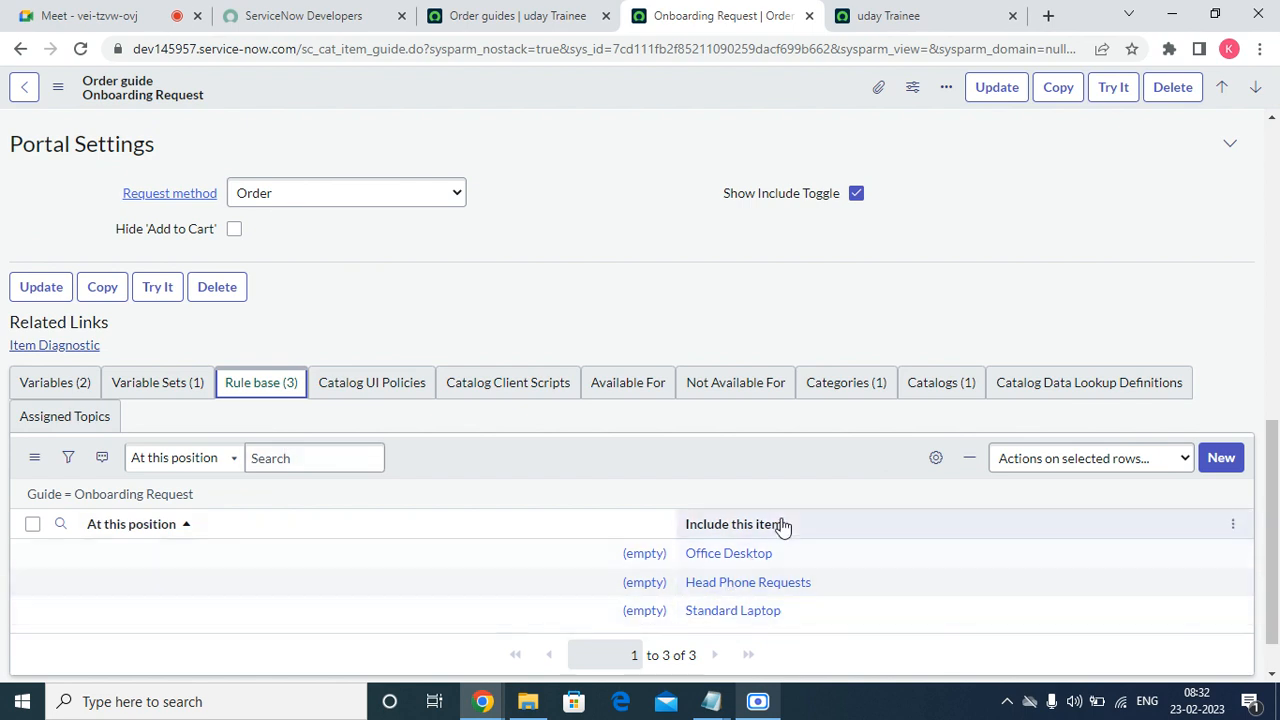
{"action": "scroll", "coordinate": [770, 540], "scroll_direction": "down", "scroll_amount": 1}
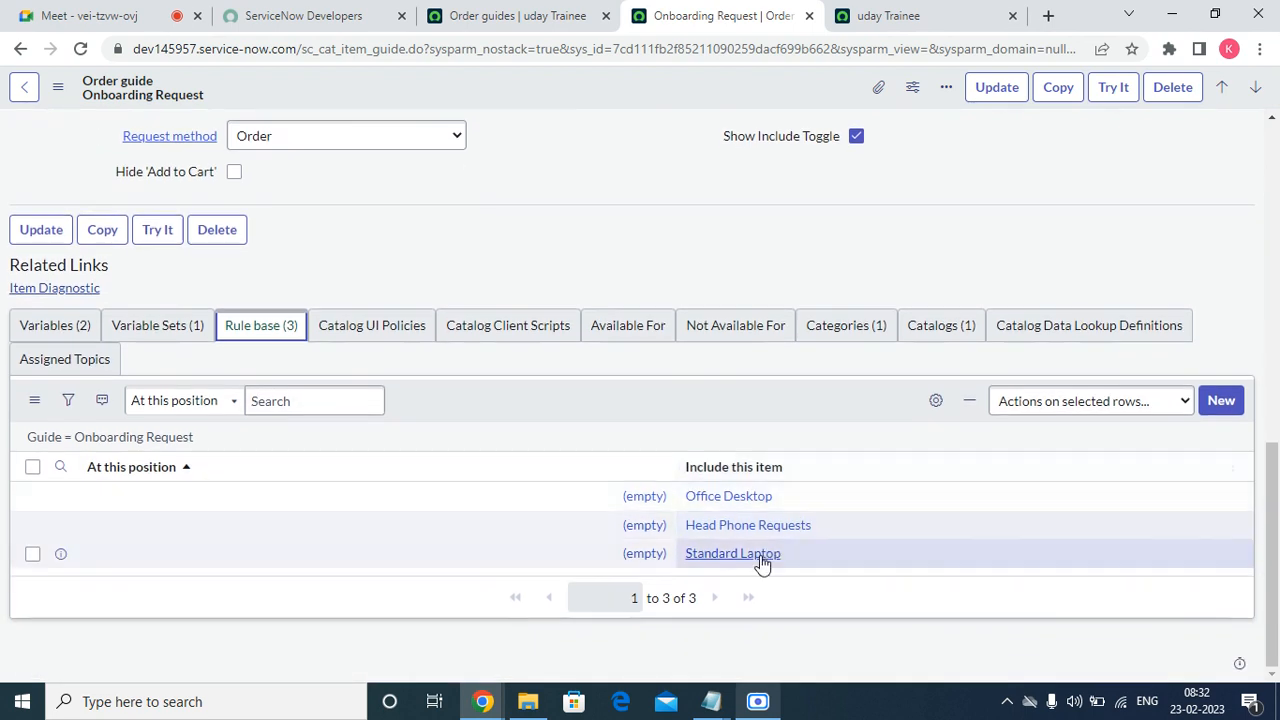
Open the Office Desktop rule in a new tab and switch to it.
{"action": "left_click", "coordinate": [737, 497]}
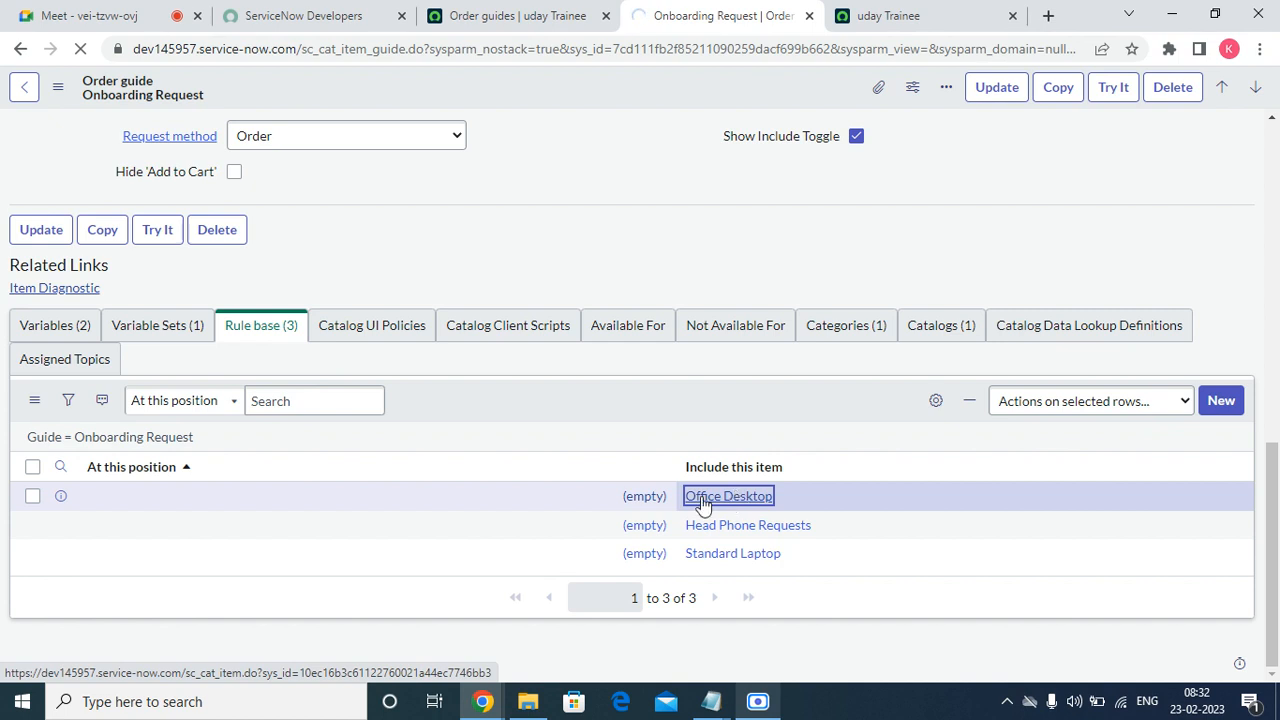
{"action": "right_click", "coordinate": [65, 497]}
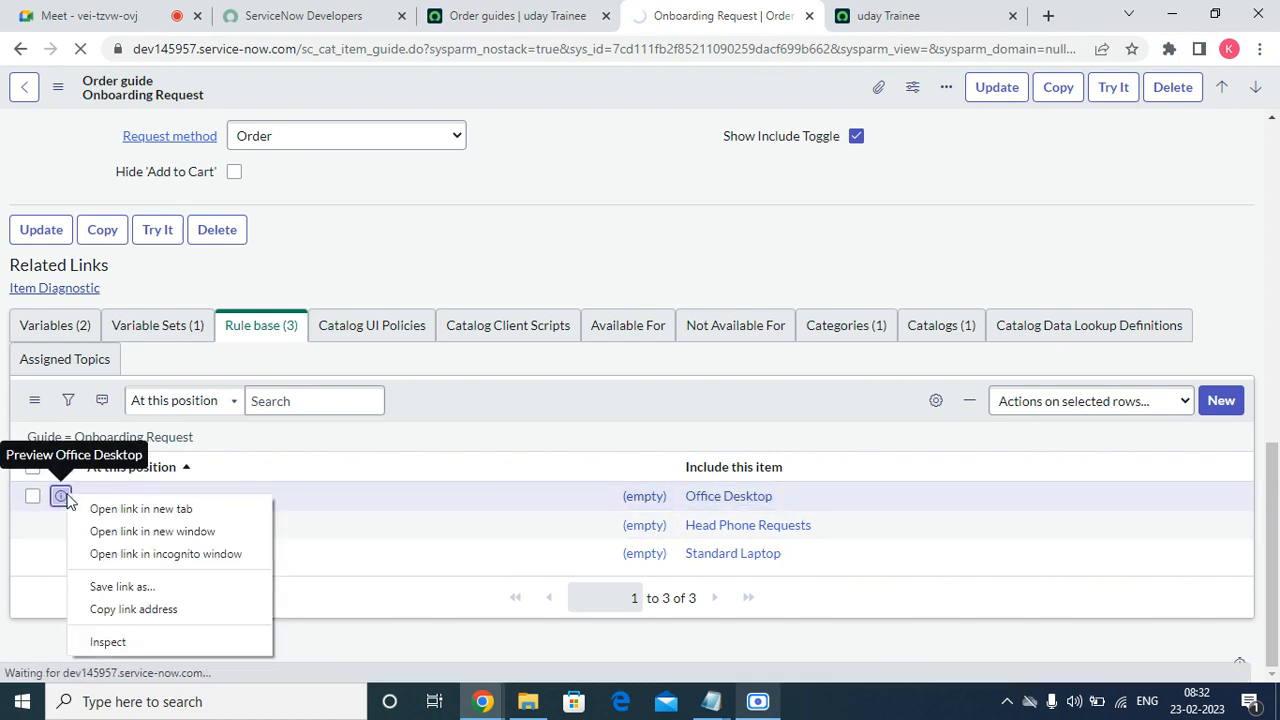
{"action": "left_click", "coordinate": [141, 509]}
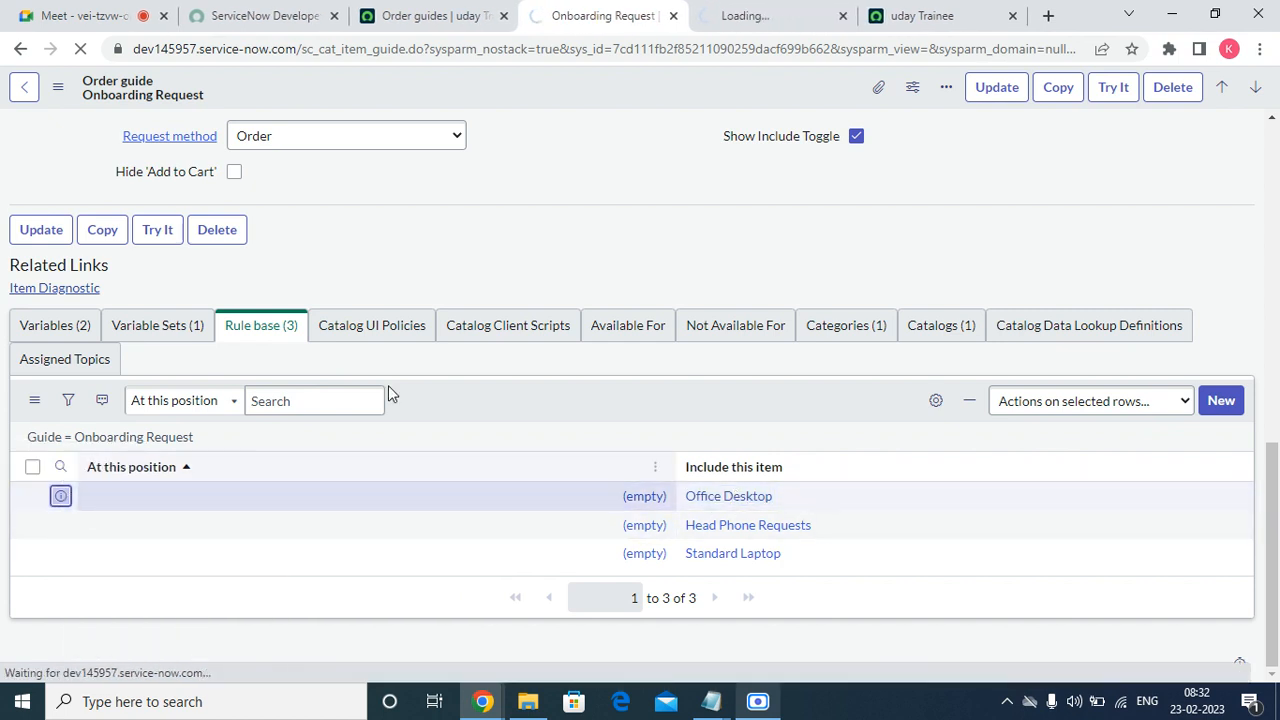
{"action": "left_click", "coordinate": [785, 15]}
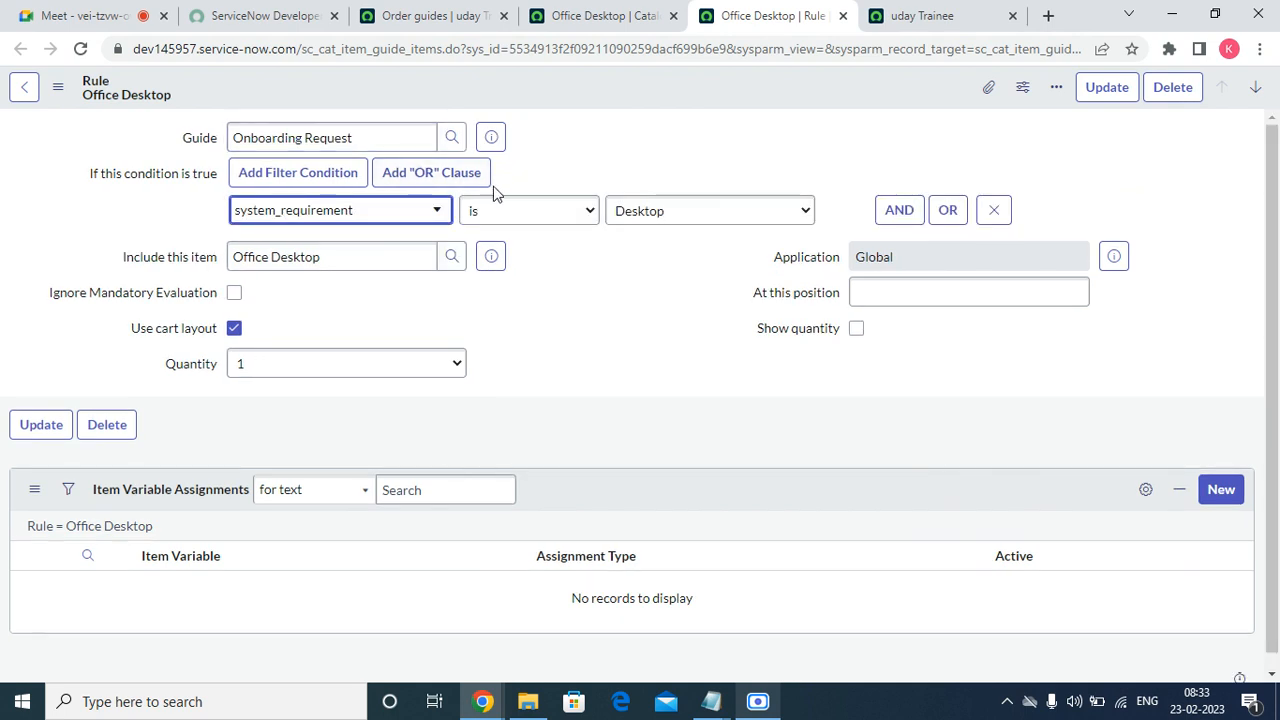
Change the rule's included item to Executive Desktop via a *DESK search and update it.
{"action": "left_click", "coordinate": [452, 256]}
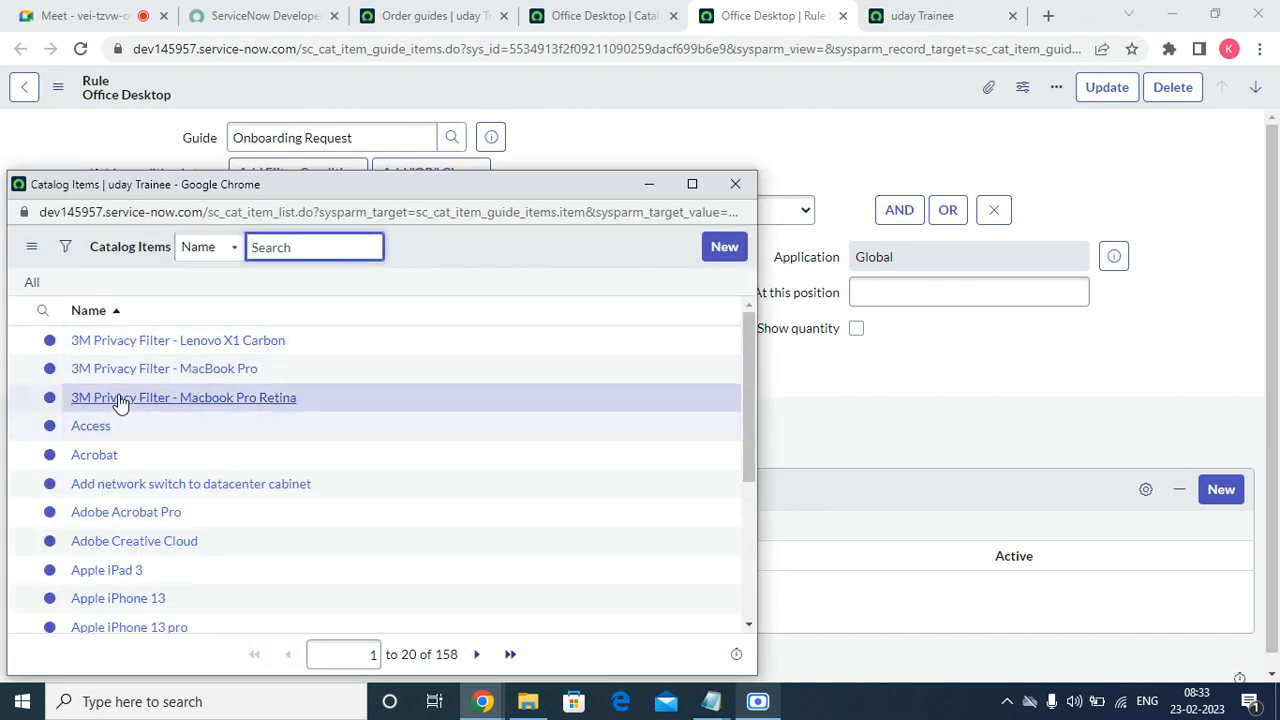
{"action": "scroll", "coordinate": [220, 385], "scroll_direction": "down", "scroll_amount": 3}
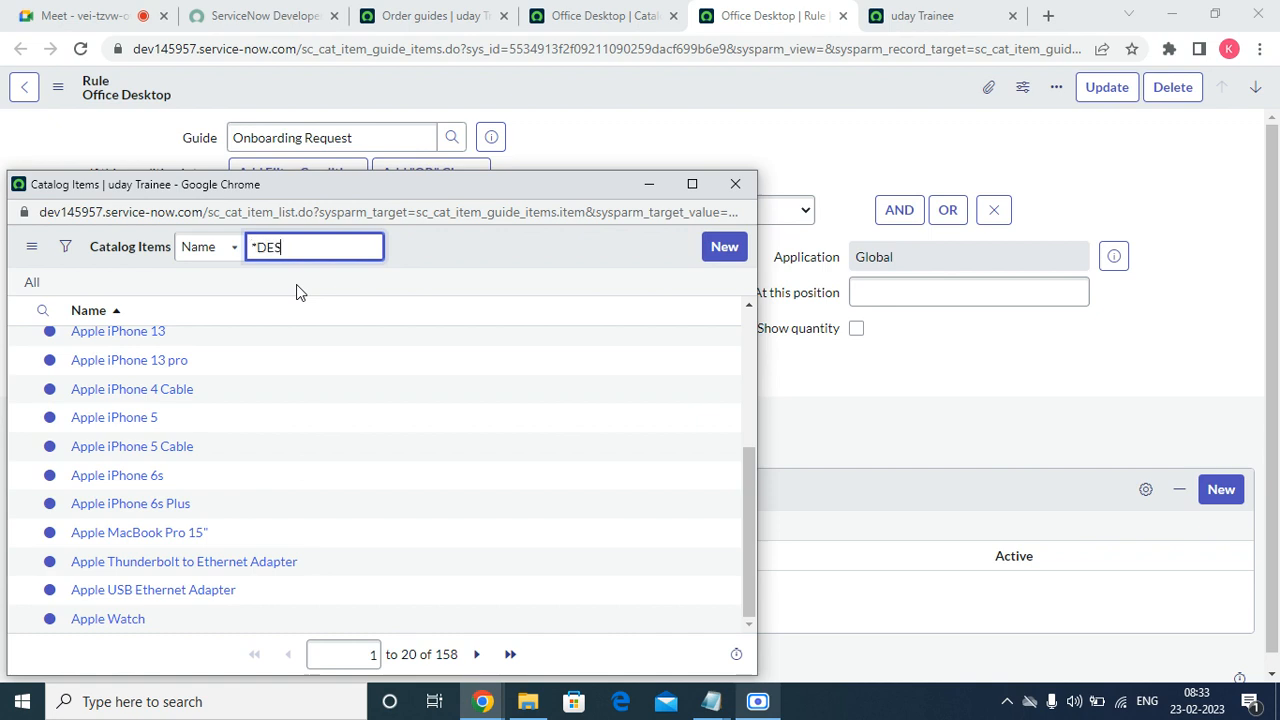
{"action": "key", "text": "Return"}
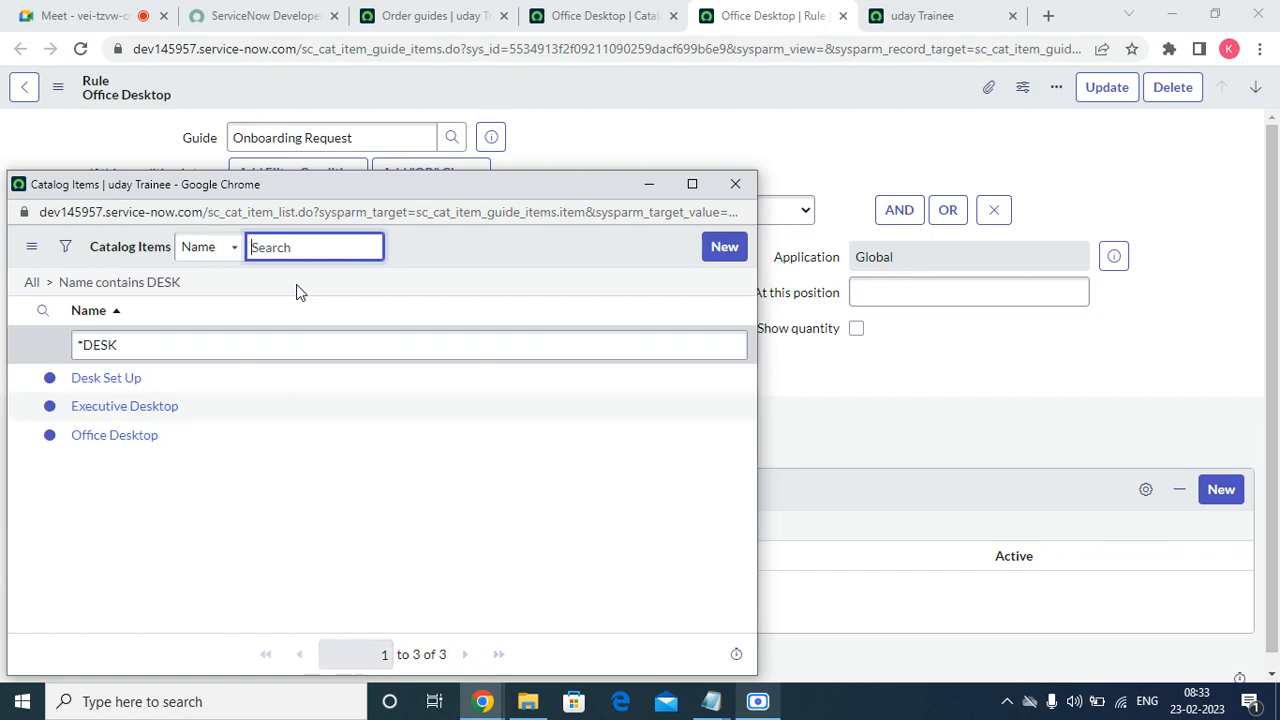
{"action": "left_click", "coordinate": [112, 406]}
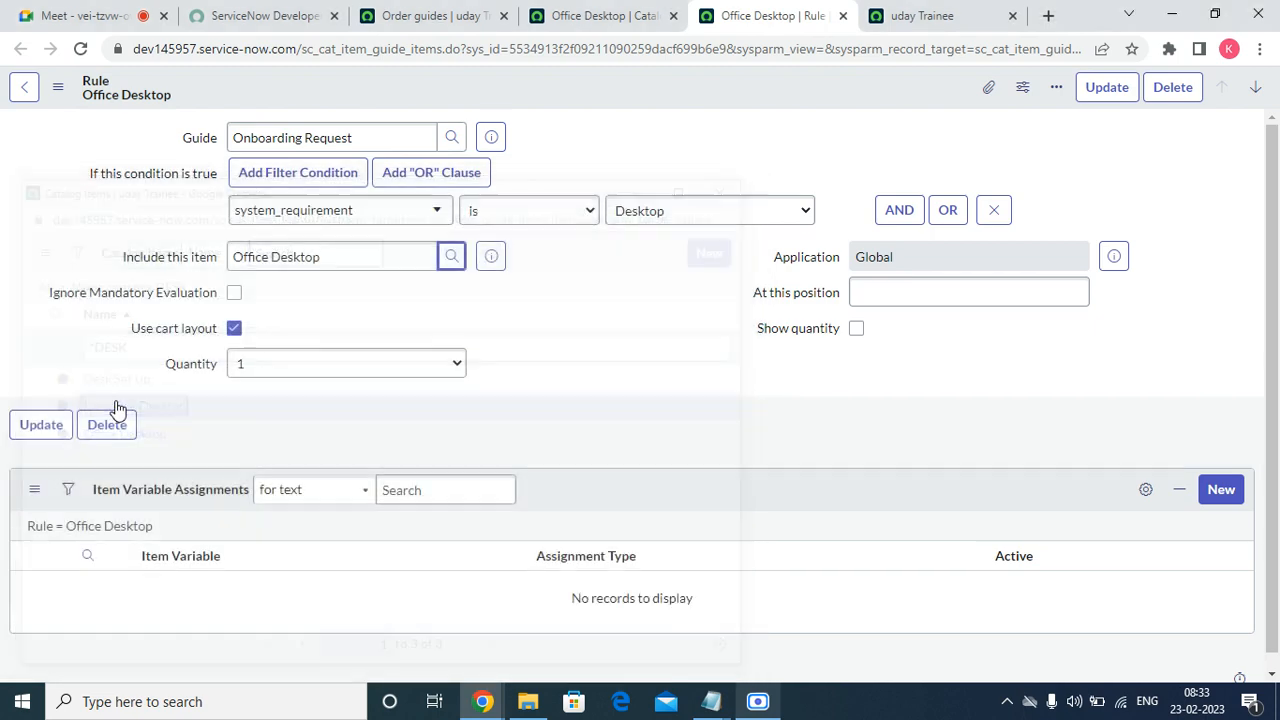
{"action": "left_click", "coordinate": [1060, 92]}
{"action": "left_click", "coordinate": [1083, 95]}
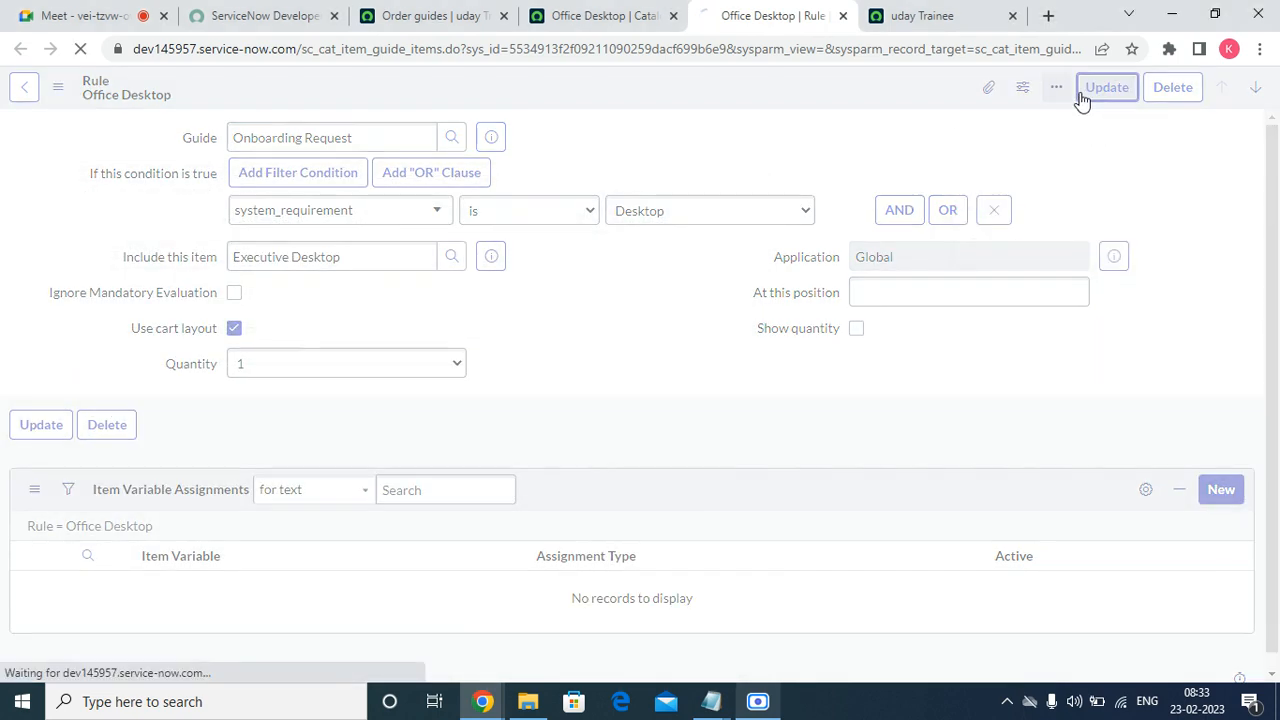
{"action": "left_click", "coordinate": [880, 10]}
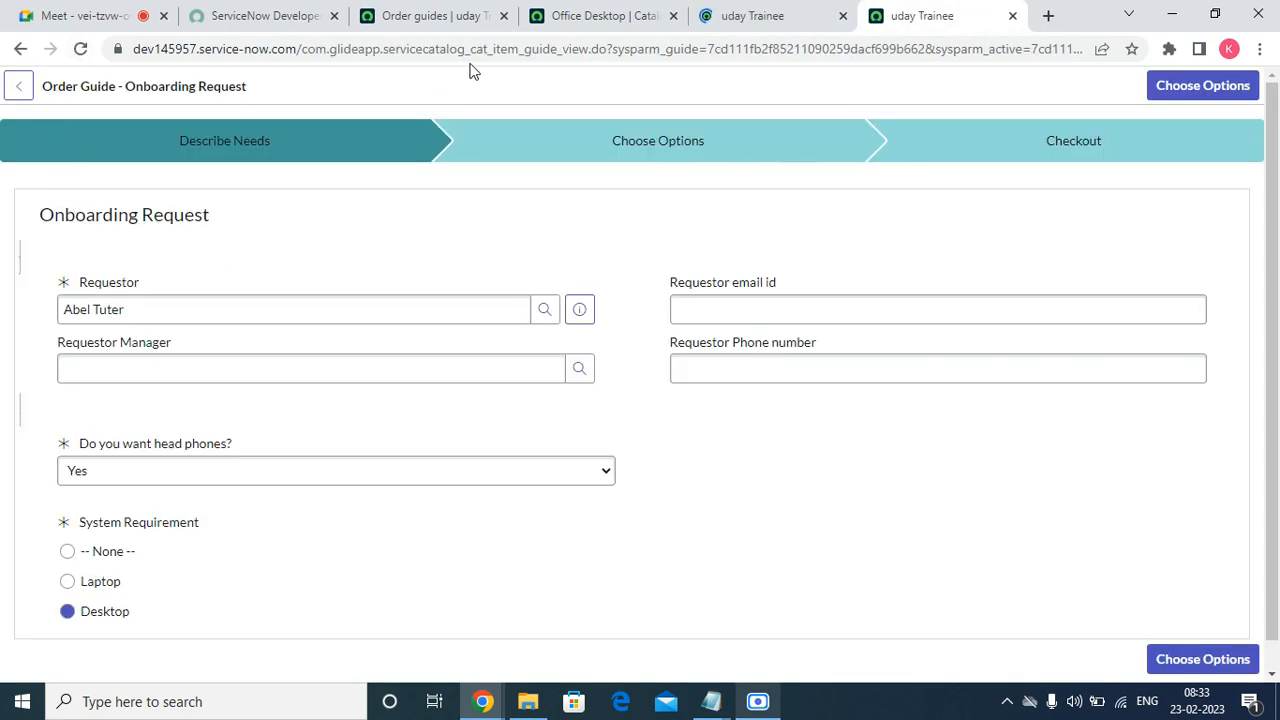
Close the old test run and both Office Desktop item tabs.
{"action": "left_click", "coordinate": [1012, 15]}
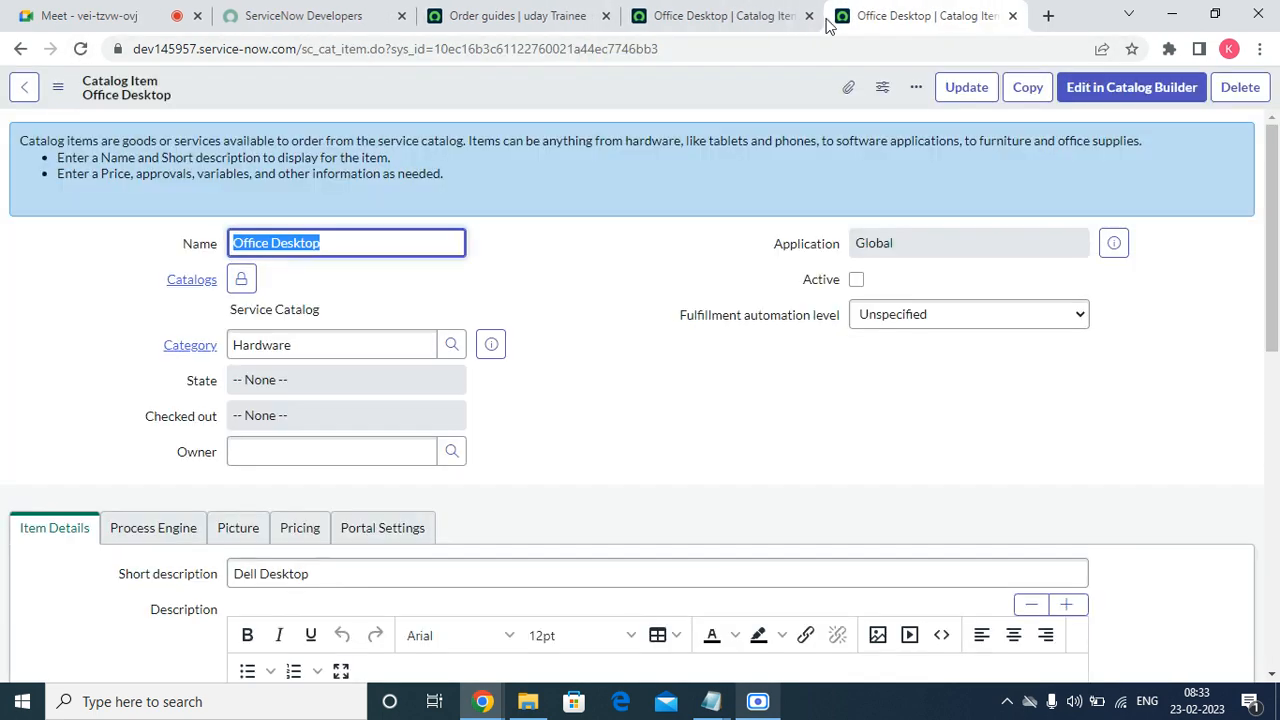
{"action": "scroll", "coordinate": [505, 385], "scroll_direction": "down", "scroll_amount": 15}
{"action": "left_click", "coordinate": [1012, 16]}
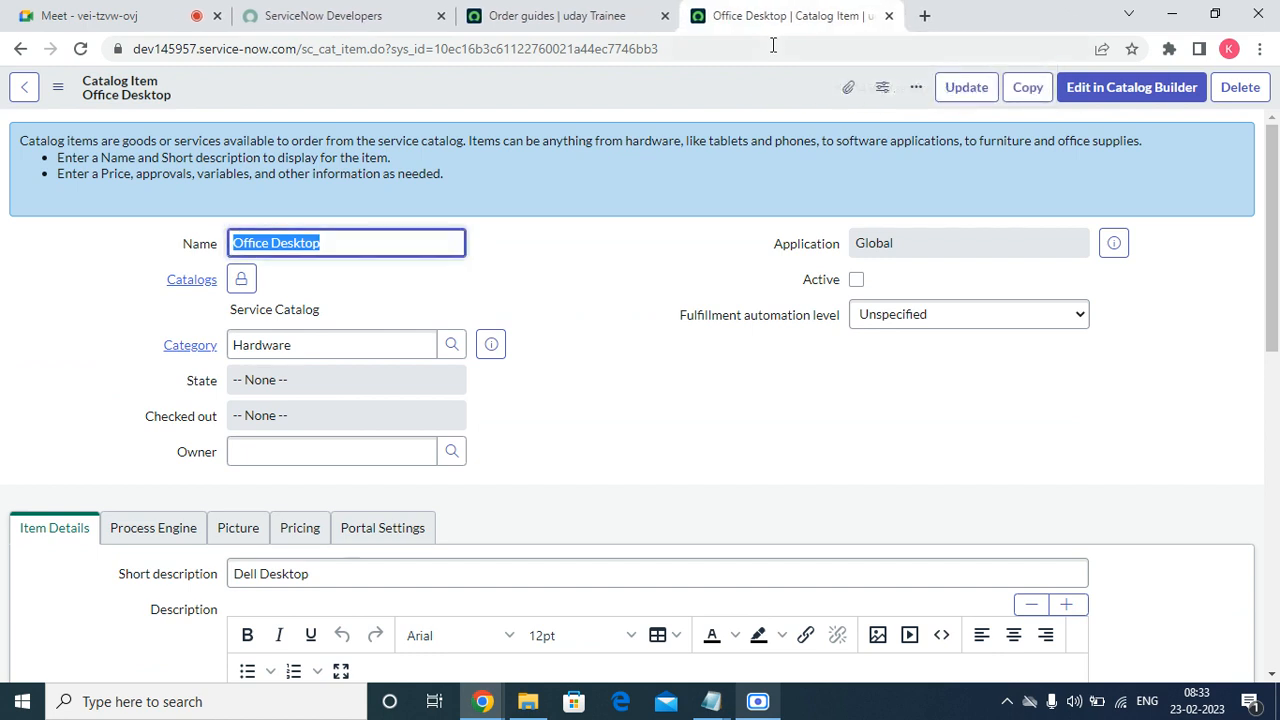
{"action": "left_click", "coordinate": [888, 16]}
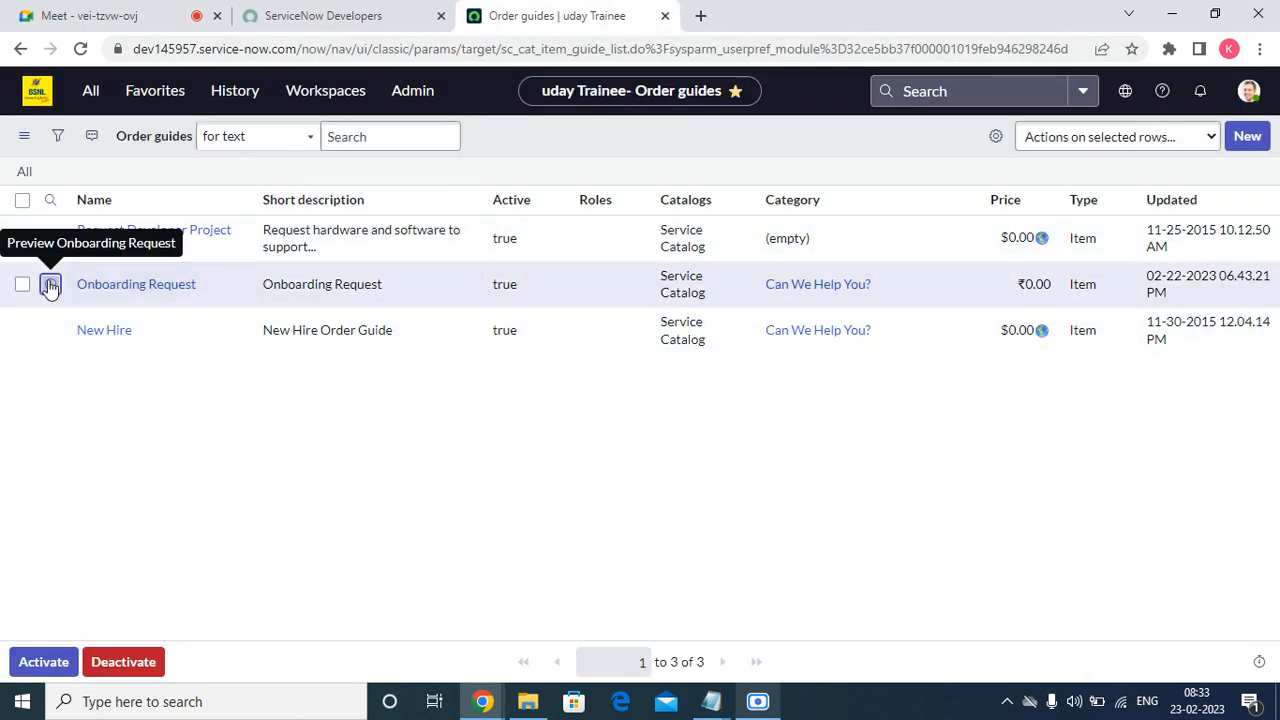
Open Onboarding Request from the Order guides list in a new tab and click Try It.
{"action": "right_click", "coordinate": [50, 285]}
{"action": "left_click", "coordinate": [112, 294]}
{"action": "left_click", "coordinate": [800, 8]}
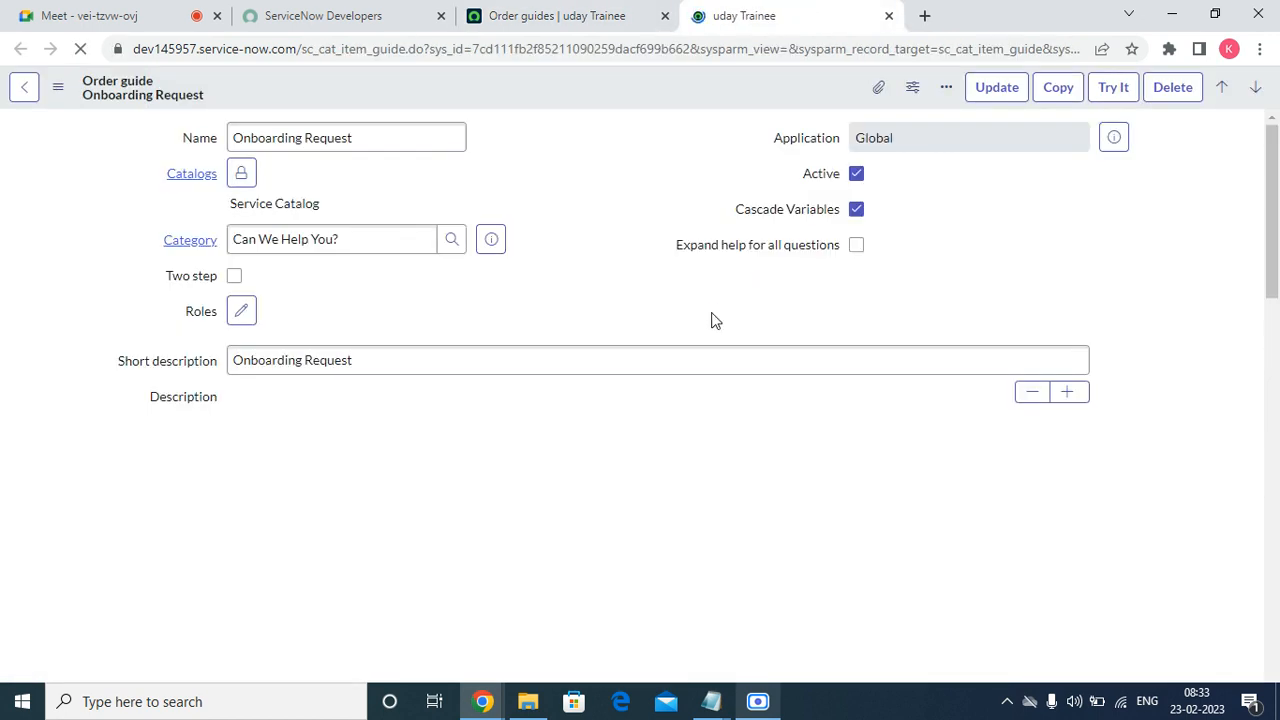
{"action": "left_click", "coordinate": [1108, 92]}
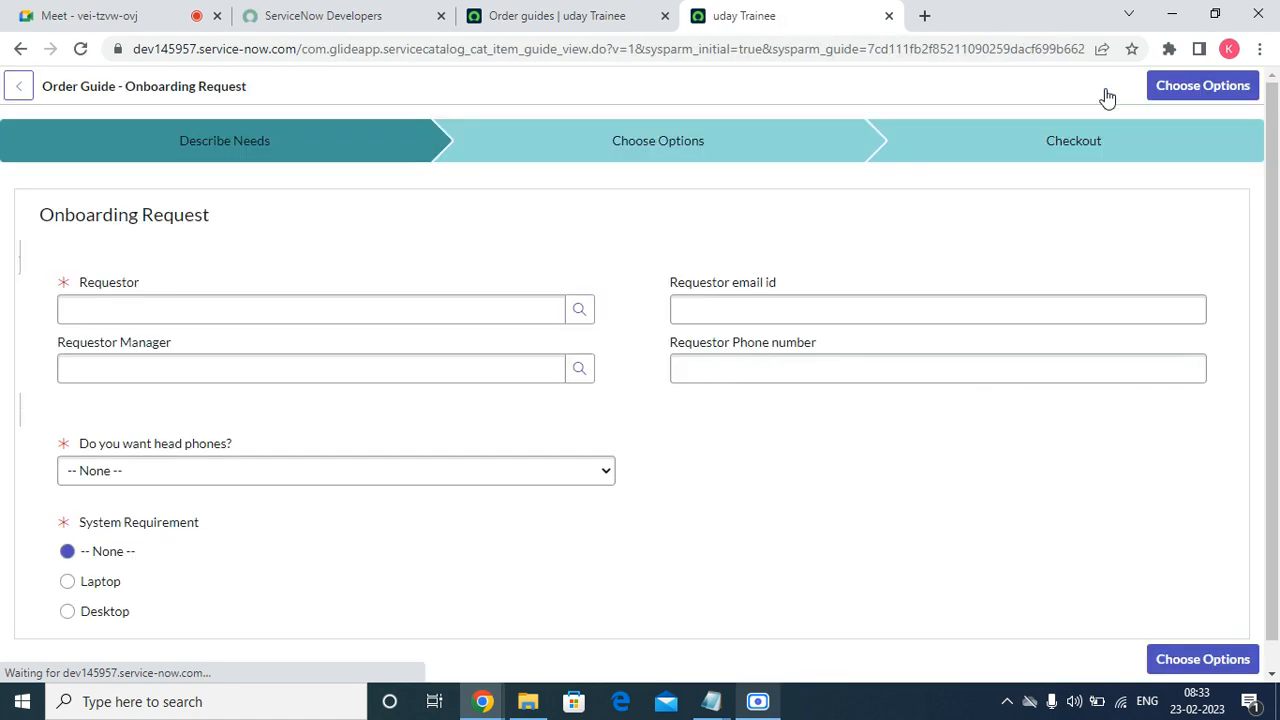
Fill the Onboarding Request with the first listed user as requestor, headphones Yes, and Desktop.
{"action": "left_click", "coordinate": [579, 310]}
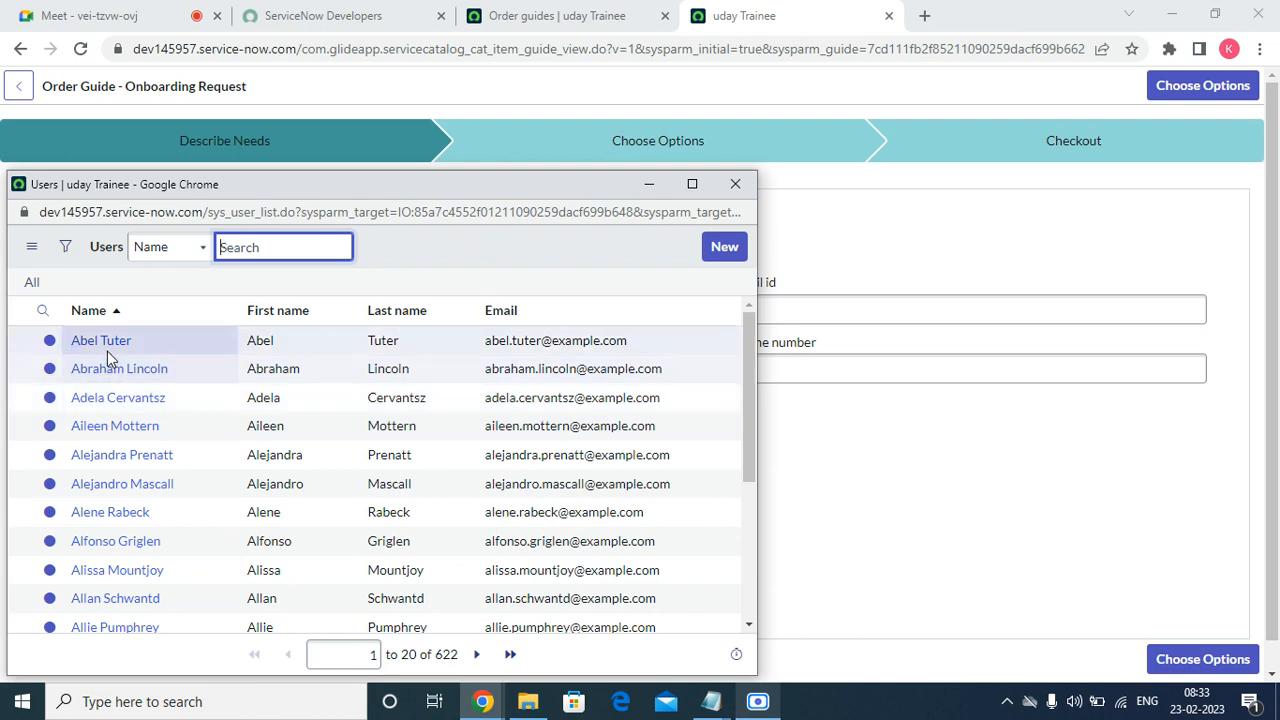
{"action": "left_click", "coordinate": [105, 345]}
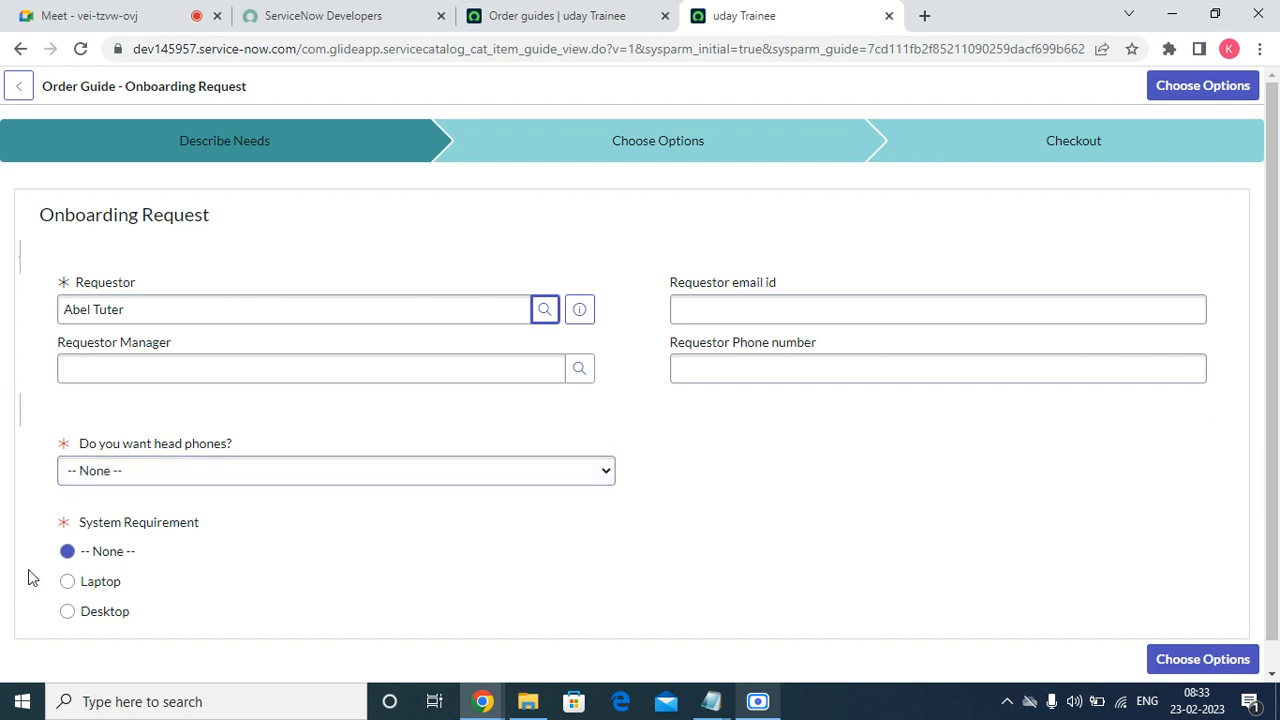
{"action": "left_click", "coordinate": [126, 476]}
{"action": "left_click", "coordinate": [118, 511]}
{"action": "left_click", "coordinate": [103, 613]}
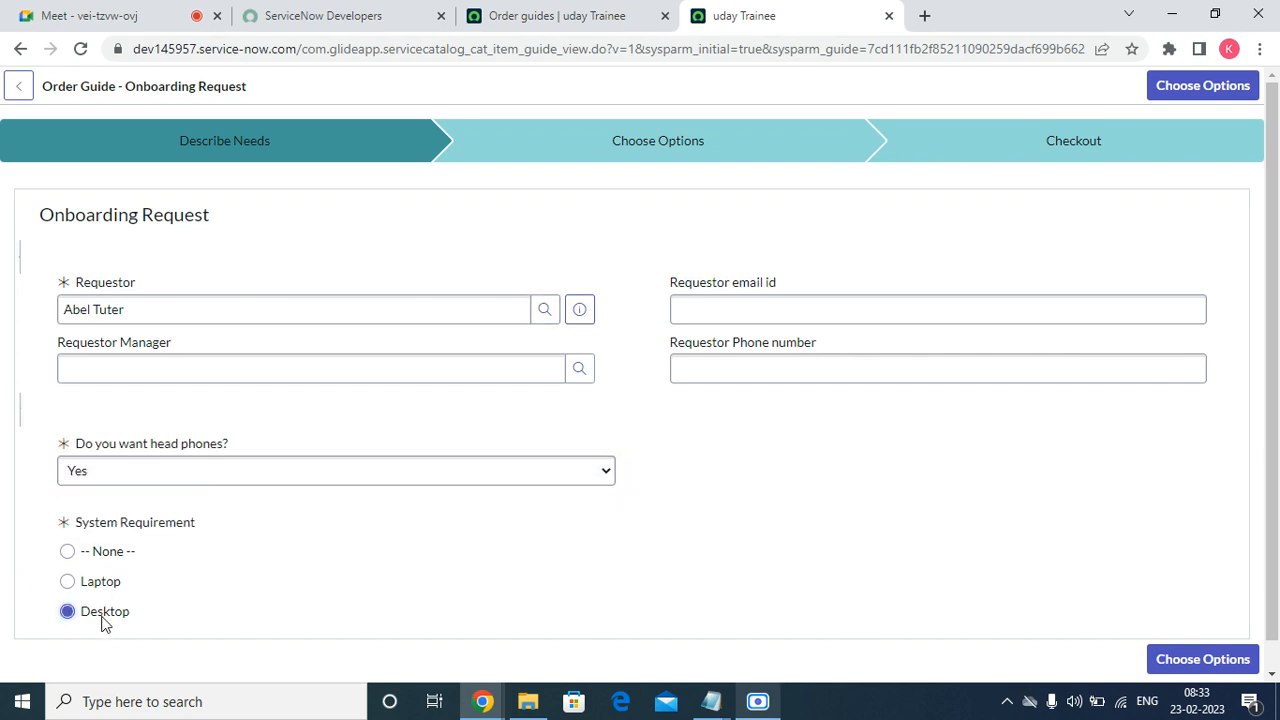
Continue to Choose Options, review the items, then return to the order guides list.
{"action": "left_click", "coordinate": [1225, 90]}
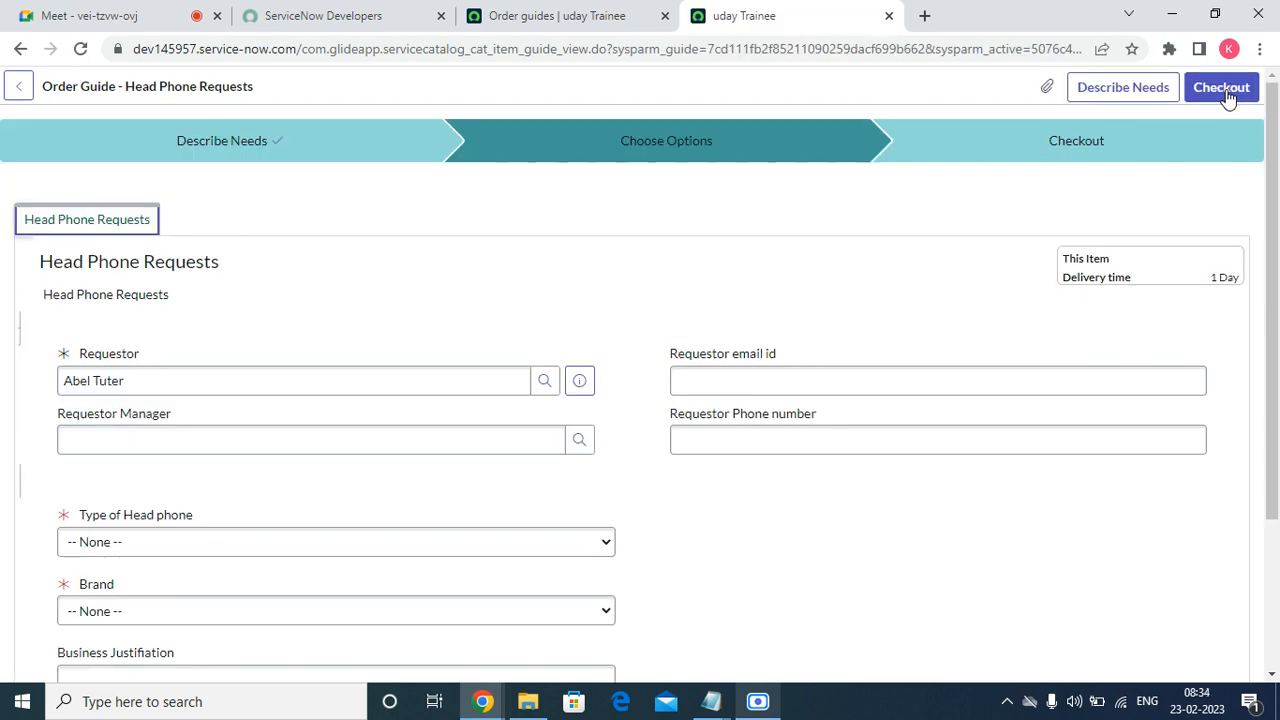
{"action": "scroll", "coordinate": [80, 405], "scroll_direction": "down", "scroll_amount": 3}
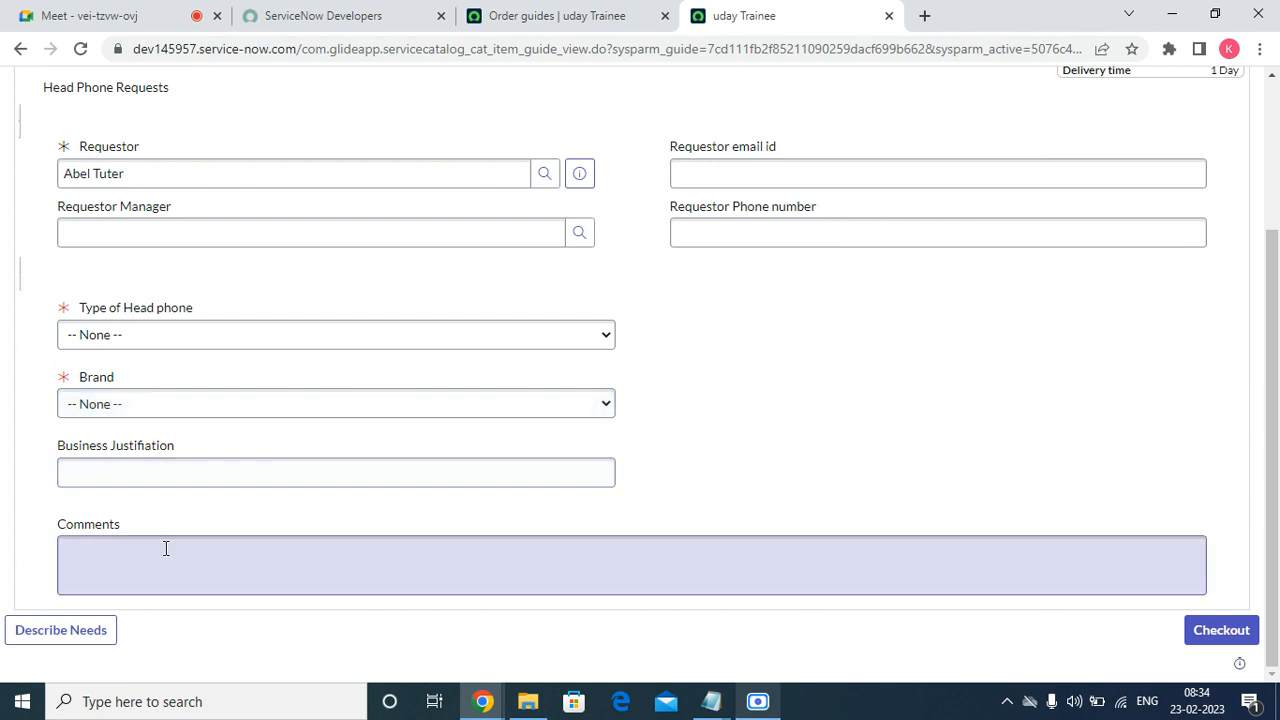
{"action": "scroll", "coordinate": [191, 551], "scroll_direction": "up", "scroll_amount": 3}
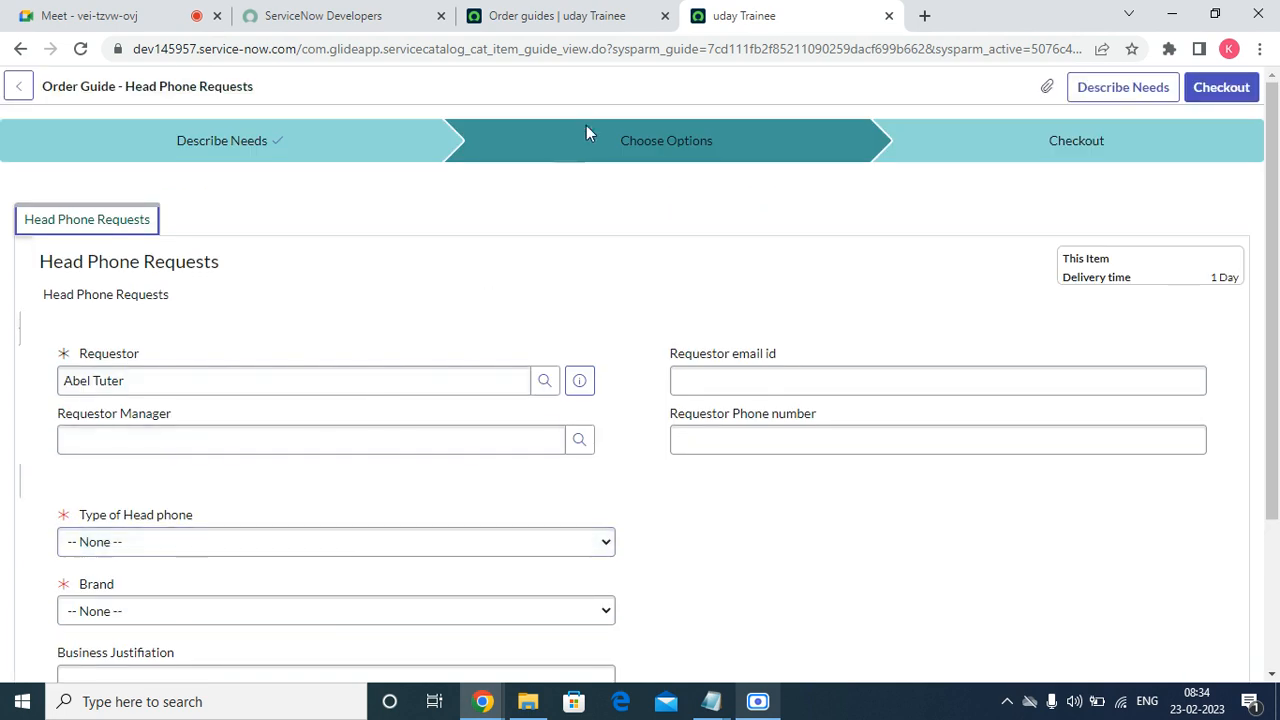
{"action": "left_click", "coordinate": [622, 14]}
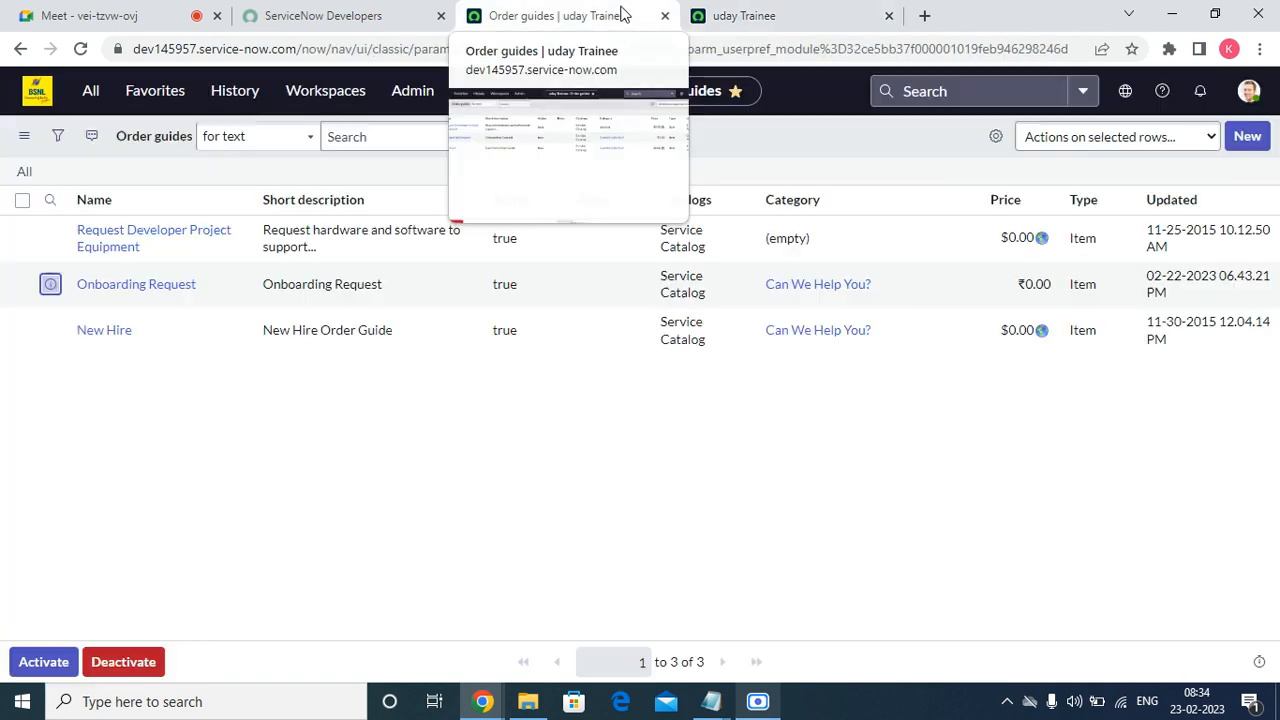
Open the Onboarding Request order guide in a new tab.
{"action": "right_click", "coordinate": [50, 284]}
{"action": "left_click", "coordinate": [110, 288]}
{"action": "left_click", "coordinate": [912, 16]}
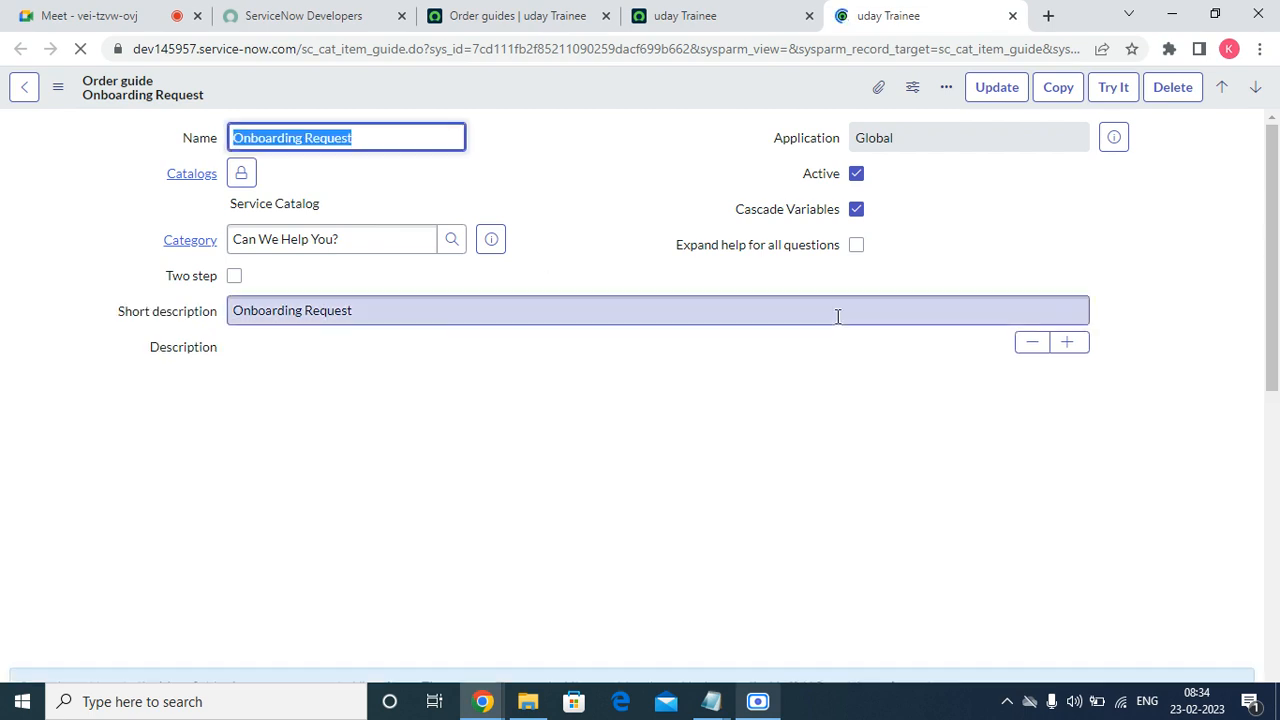
Open the guide's Executive Desktop rule in a new tab.
{"action": "scroll", "coordinate": [837, 314], "scroll_direction": "down", "scroll_amount": 10}
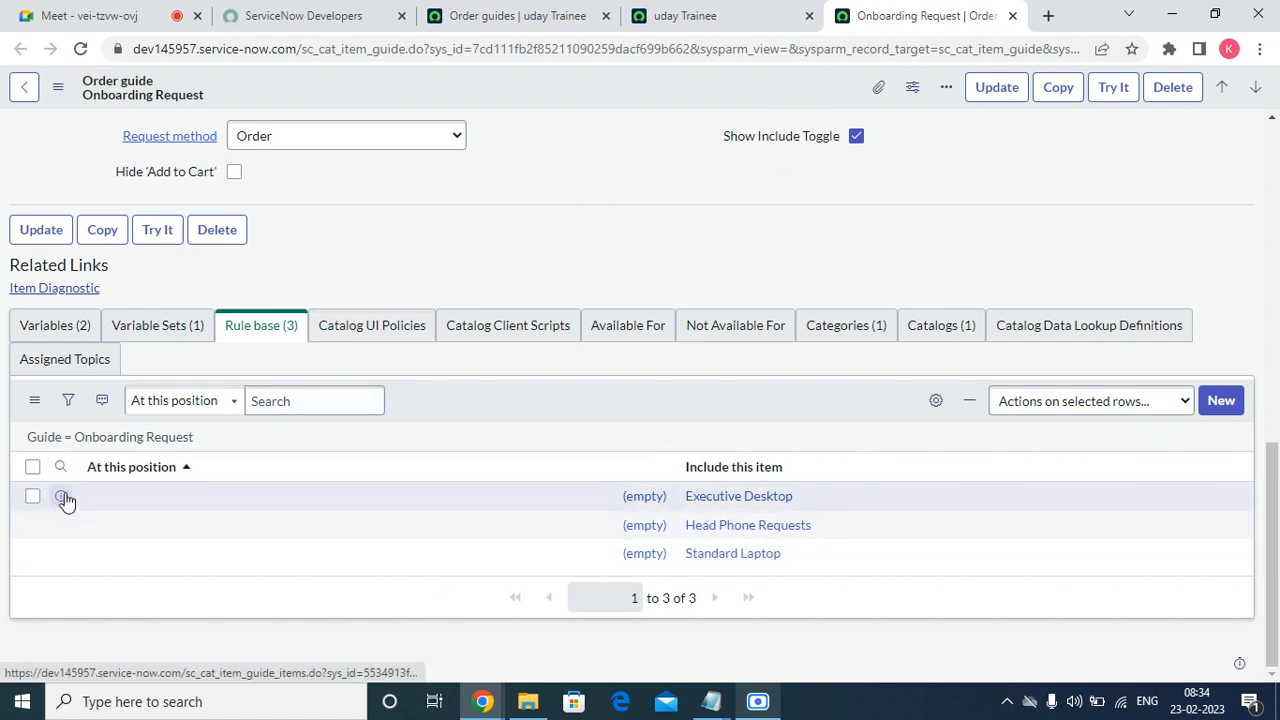
{"action": "right_click", "coordinate": [60, 496]}
{"action": "left_click", "coordinate": [129, 506]}
{"action": "left_click", "coordinate": [893, 14]}
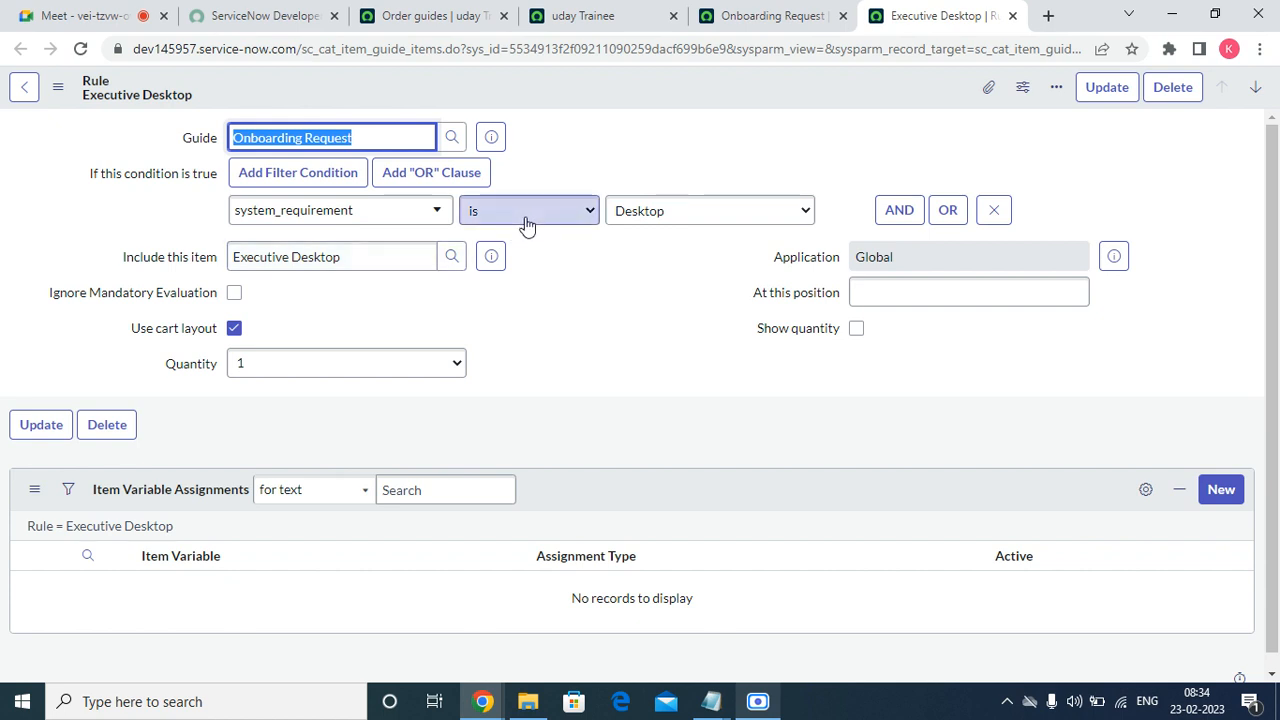
Activate the Executive Desktop catalog item from its record, then return to the Onboarding Request tab.
{"action": "left_click", "coordinate": [492, 258]}
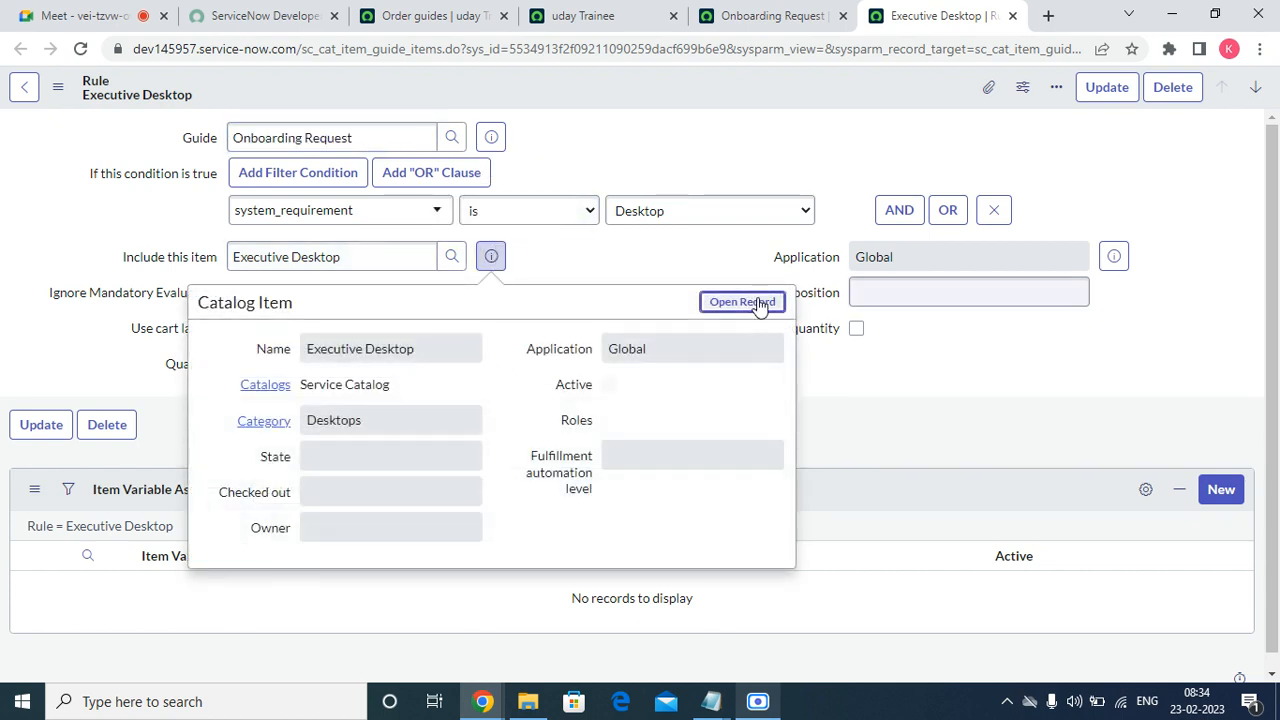
{"action": "left_click", "coordinate": [757, 303]}
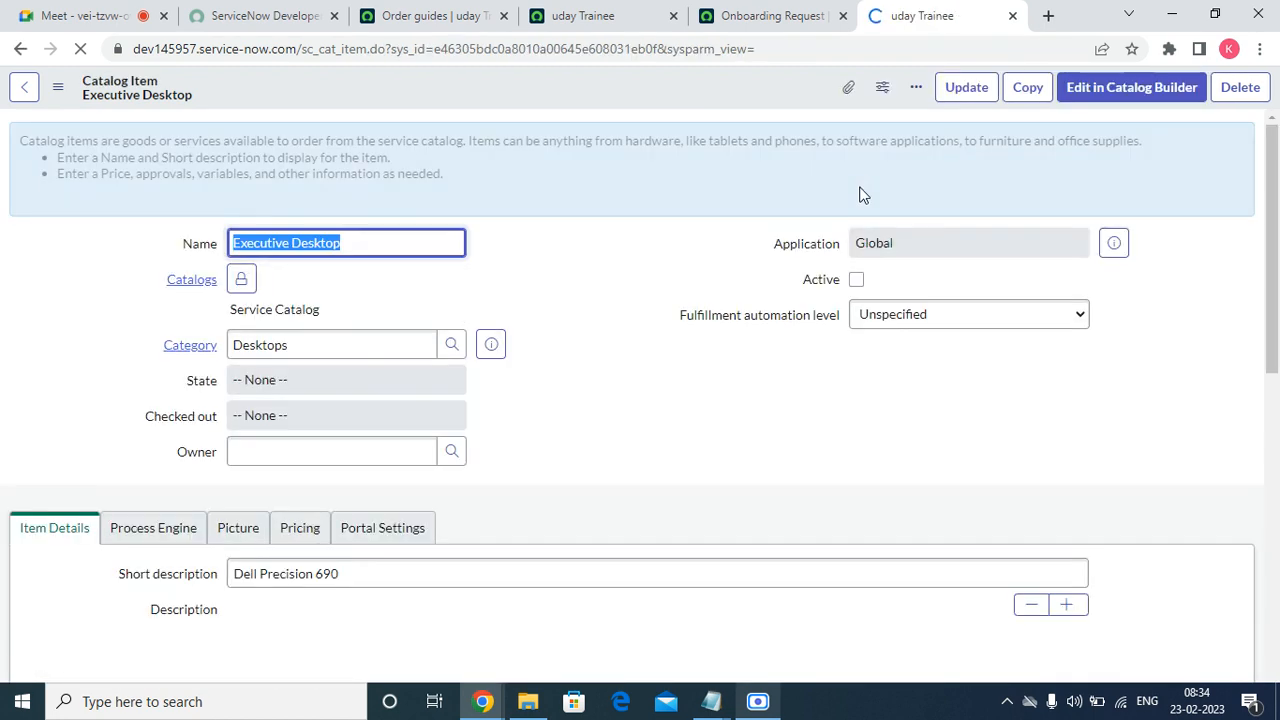
{"action": "left_click", "coordinate": [857, 280]}
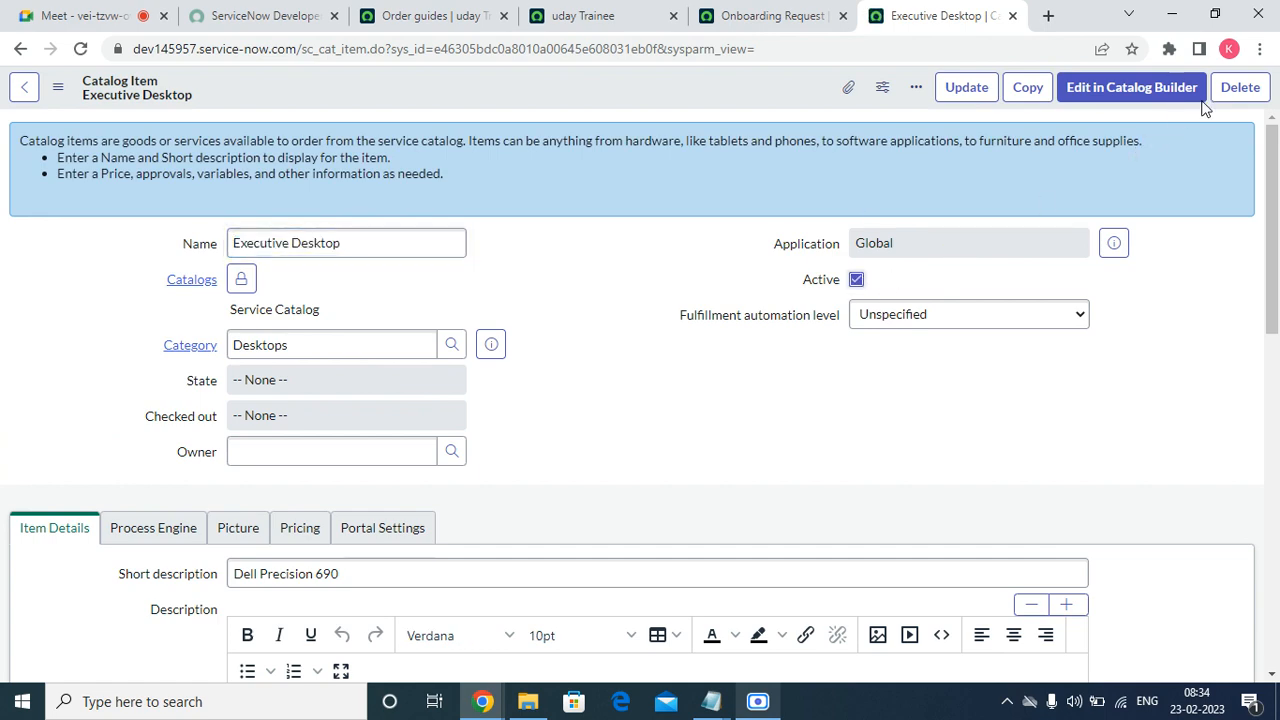
{"action": "left_click", "coordinate": [967, 87]}
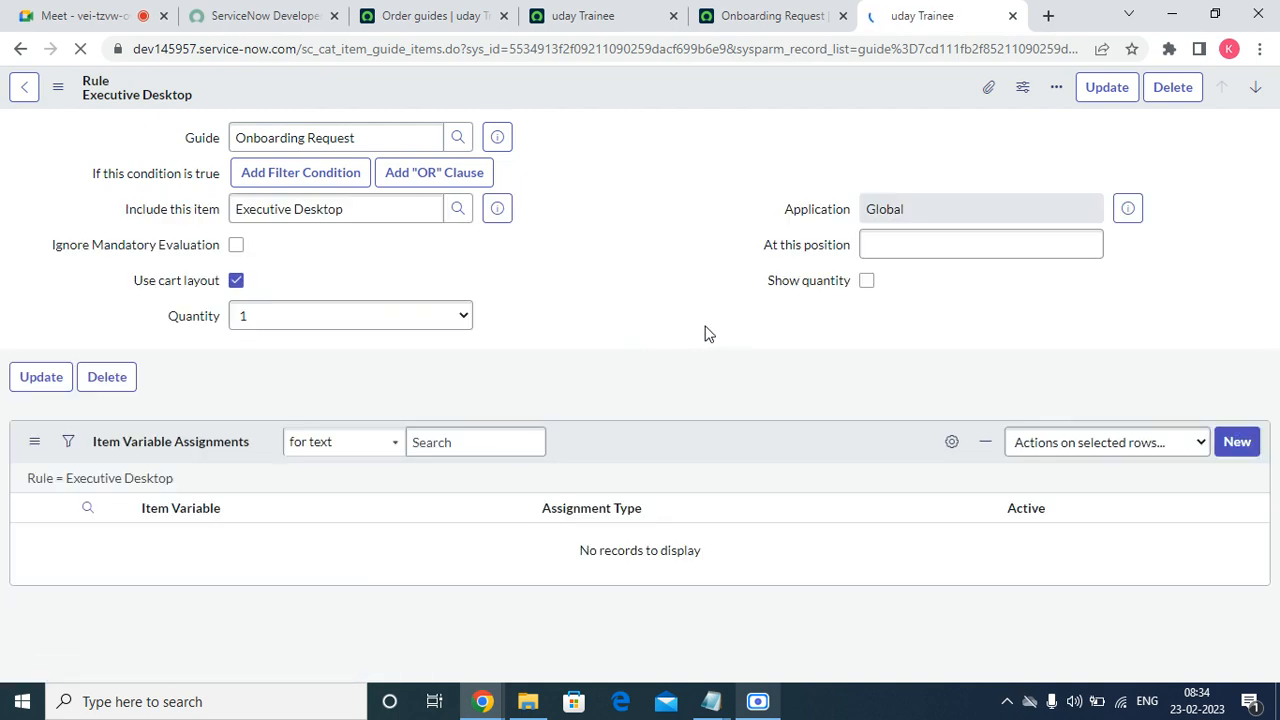
{"action": "left_click", "coordinate": [762, 14]}
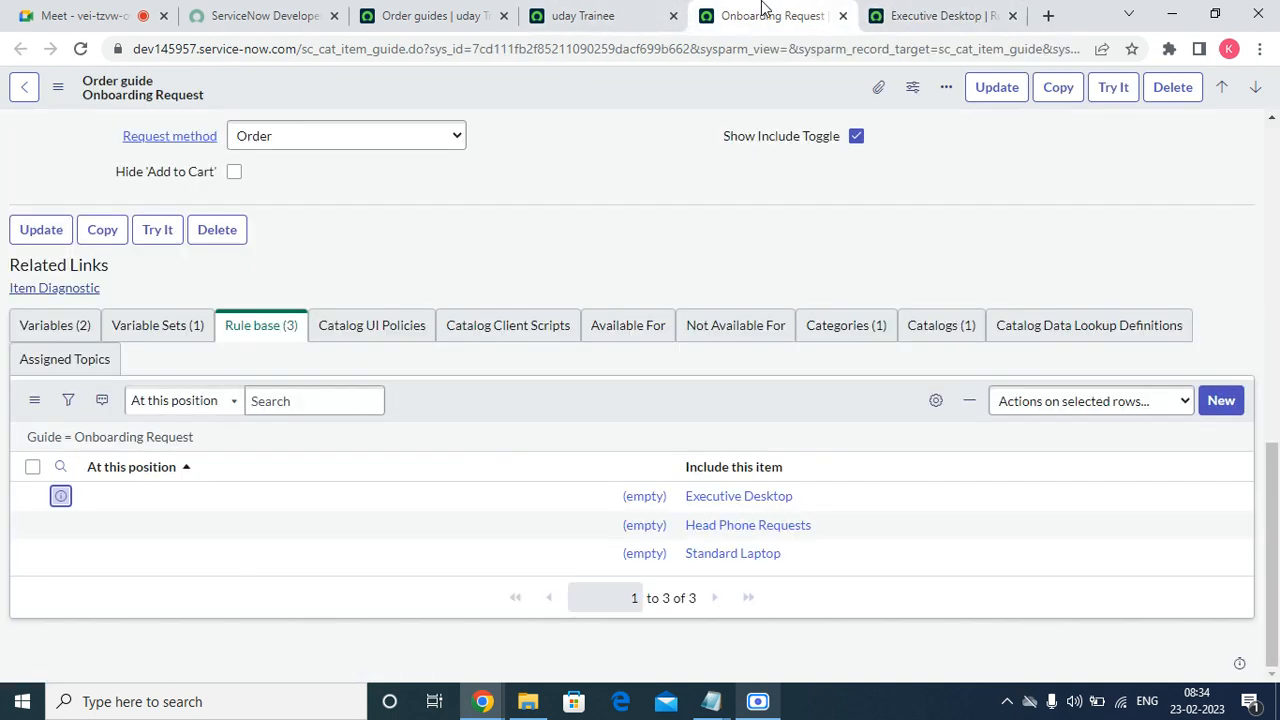
{"action": "scroll", "coordinate": [603, 234], "scroll_direction": "up", "scroll_amount": 10}
Test the Onboarding Request guide with a looked-up requestor, headphones No, and Desktop.
{"action": "left_click", "coordinate": [1112, 89]}
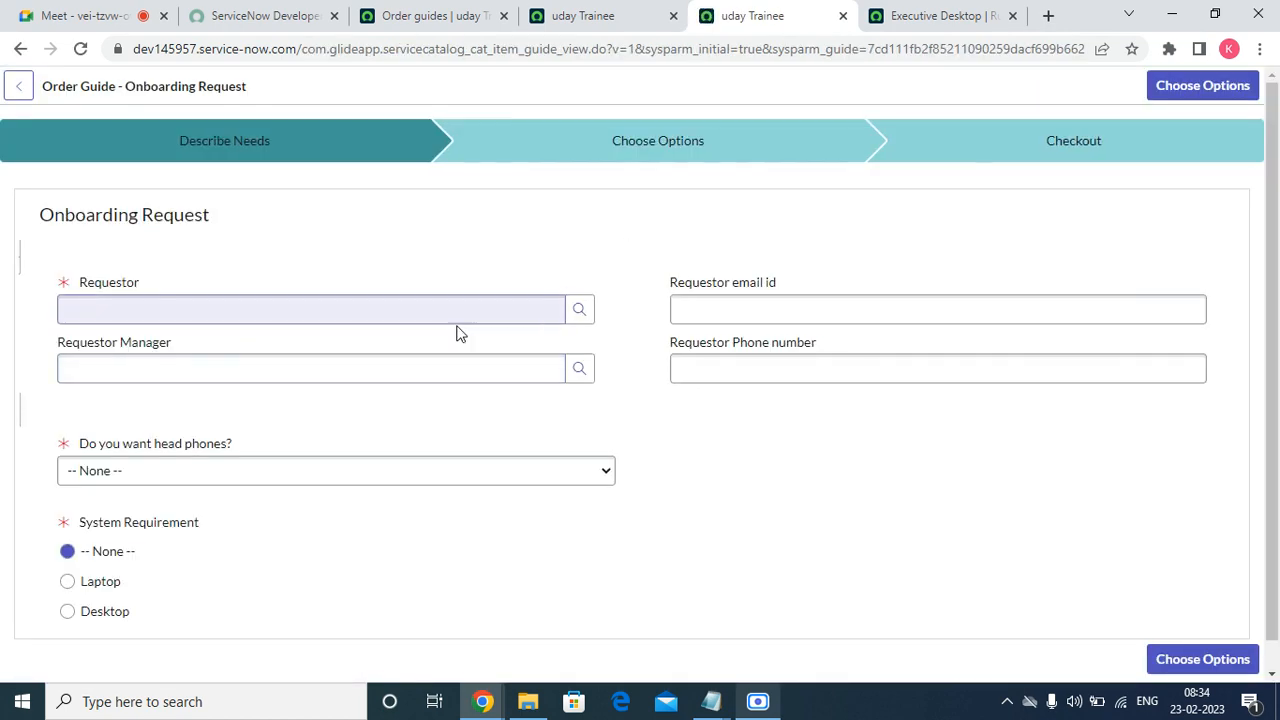
{"action": "left_click", "coordinate": [583, 318]}
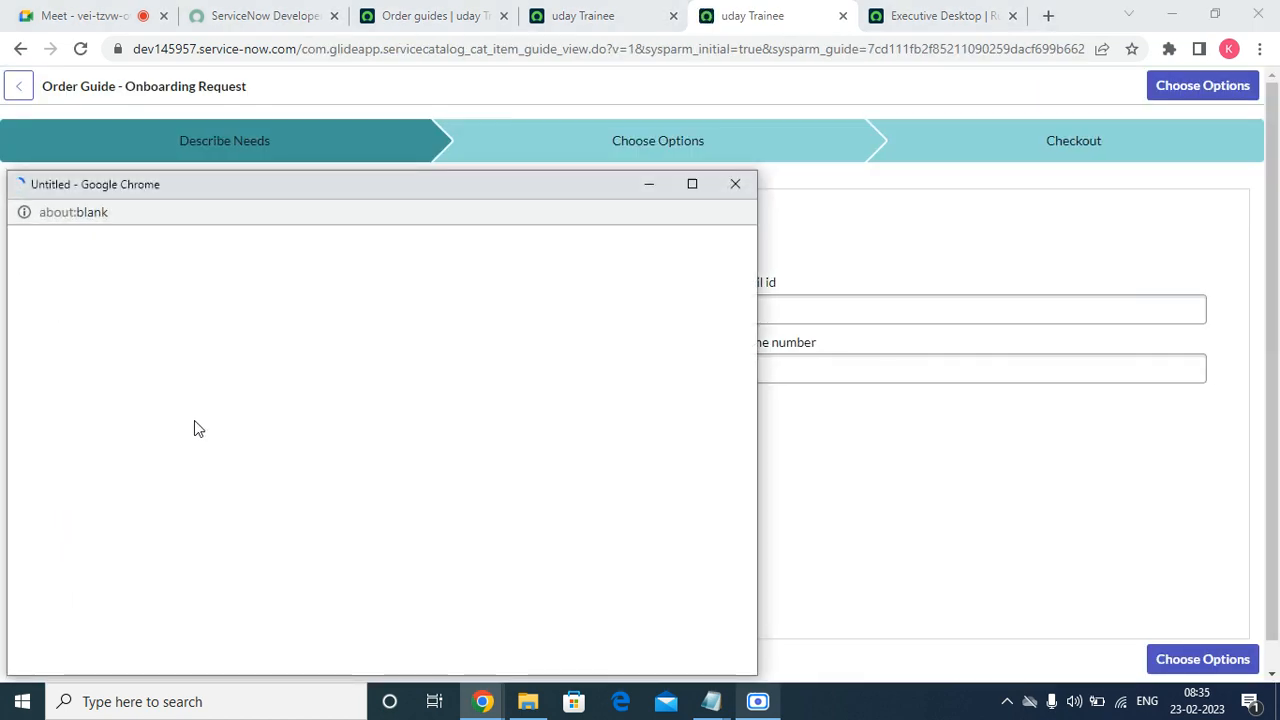
{"action": "scroll", "coordinate": [103, 553], "scroll_direction": "down", "scroll_amount": 3}
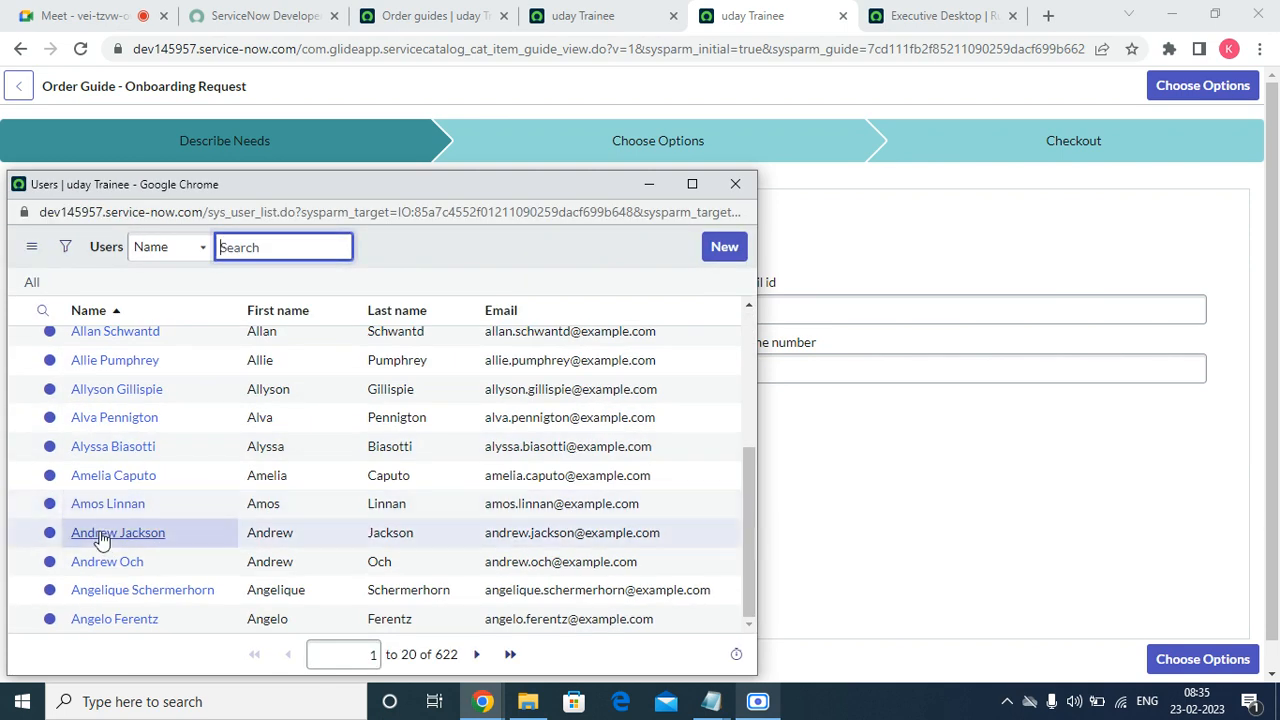
{"action": "left_click", "coordinate": [103, 532]}
{"action": "left_click", "coordinate": [215, 478]}
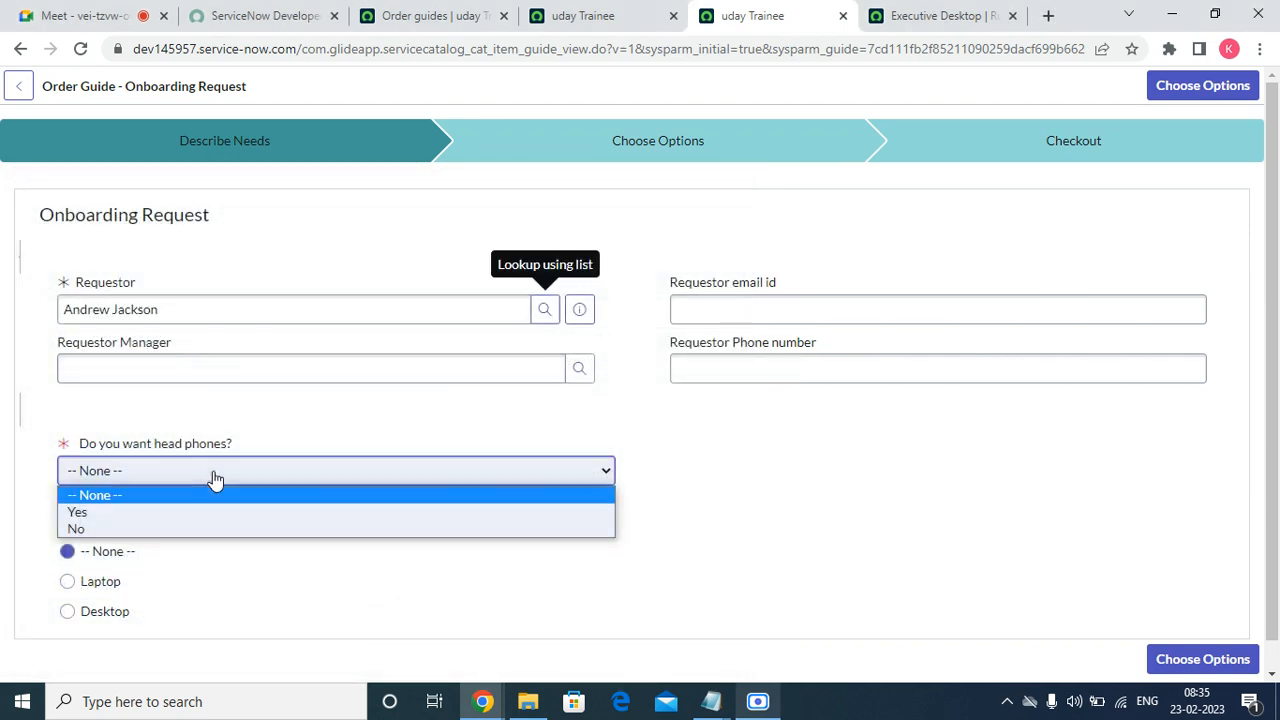
{"action": "left_click", "coordinate": [165, 512]}
{"action": "scroll", "coordinate": [150, 535], "scroll_direction": "down", "scroll_amount": 1}
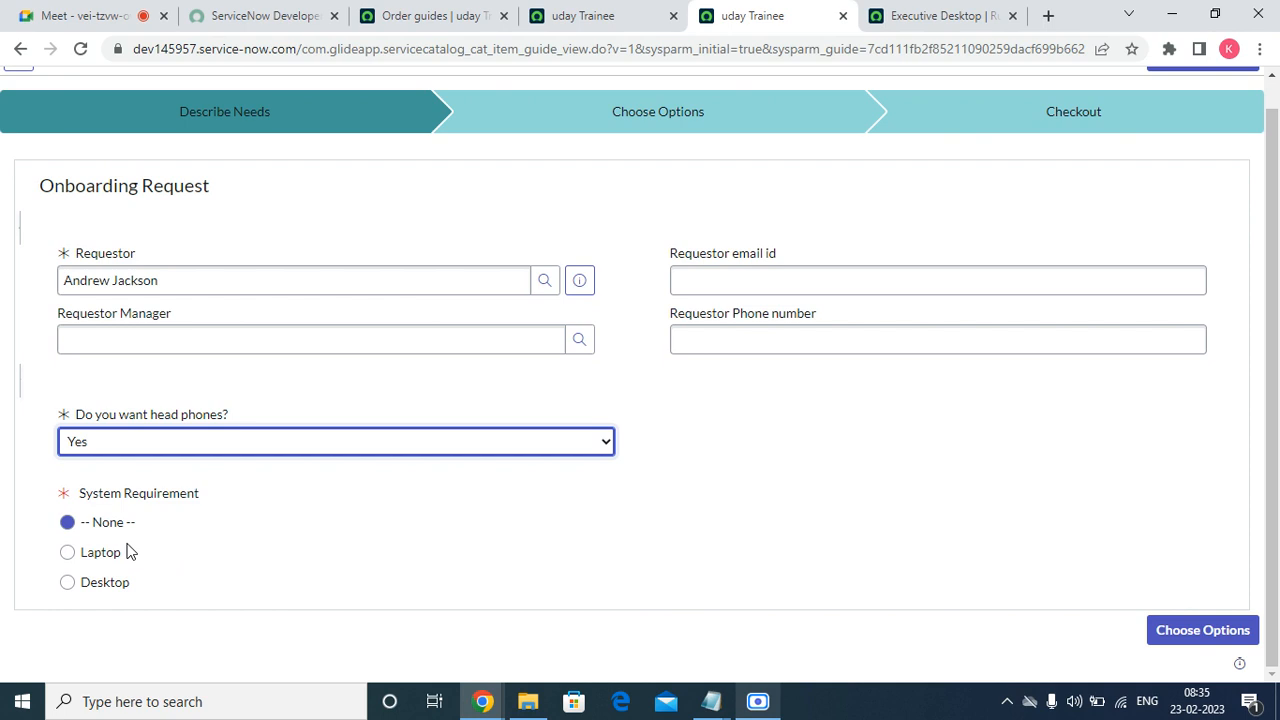
{"action": "left_click", "coordinate": [113, 451]}
{"action": "left_click", "coordinate": [88, 501]}
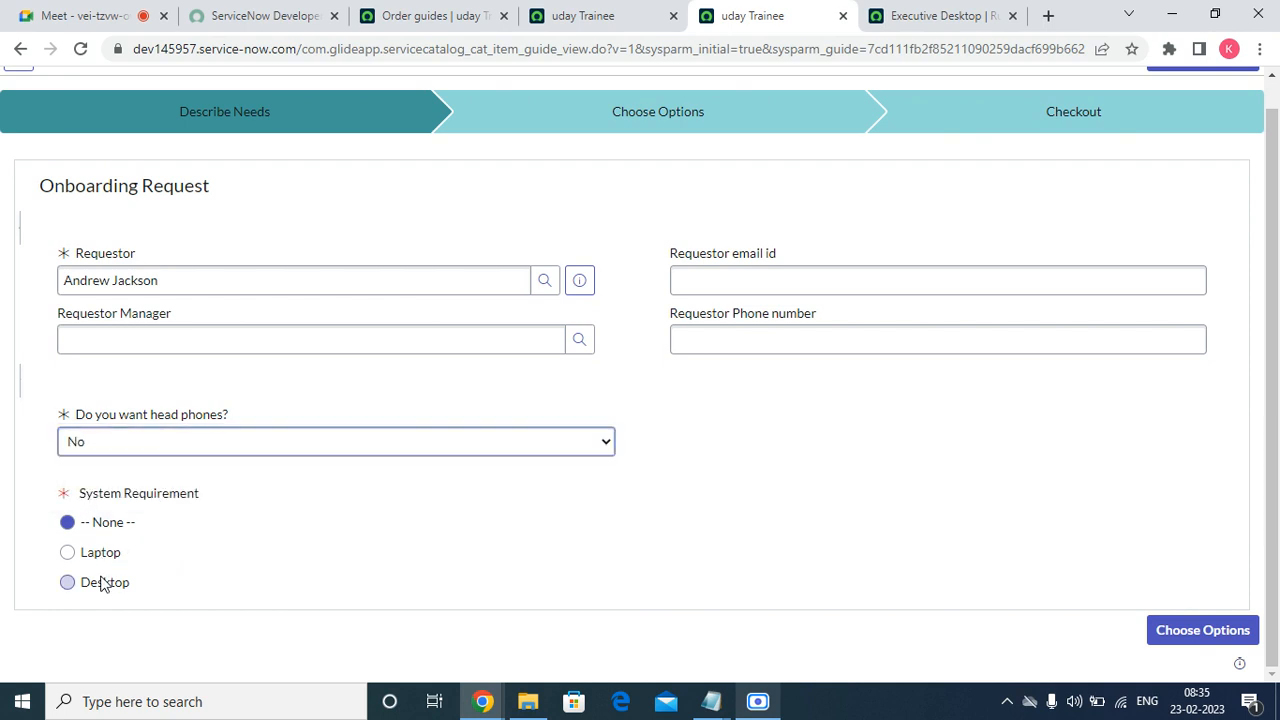
{"action": "left_click", "coordinate": [103, 584]}
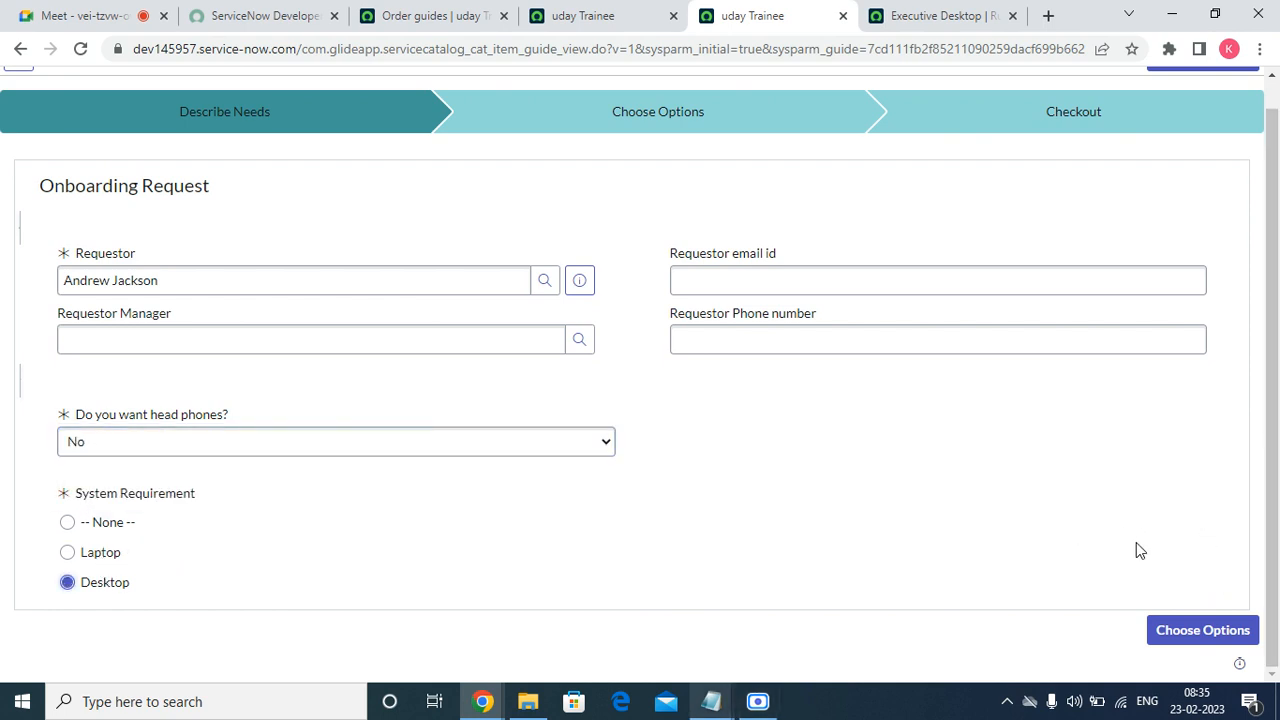
Preview the Executive Desktop option in Choose Options, then go back to Describe Needs.
{"action": "left_click", "coordinate": [1158, 630]}
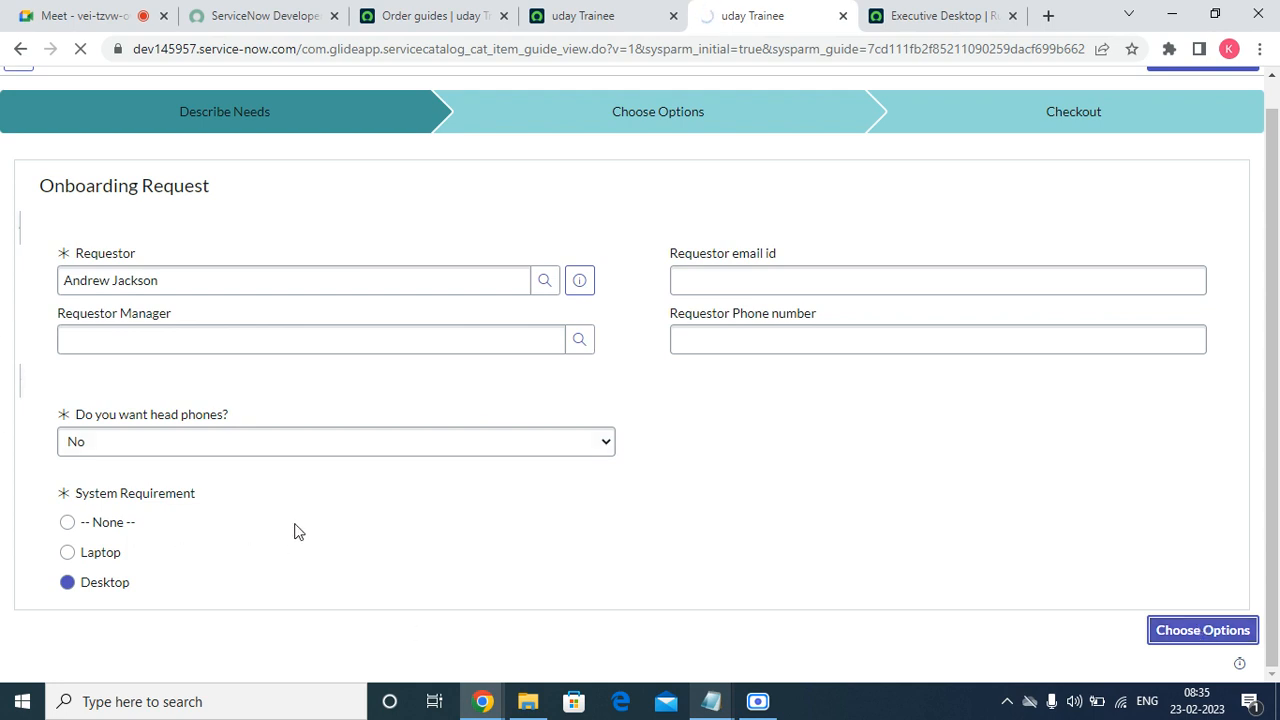
{"action": "scroll", "coordinate": [193, 490], "scroll_direction": "down", "scroll_amount": 3}
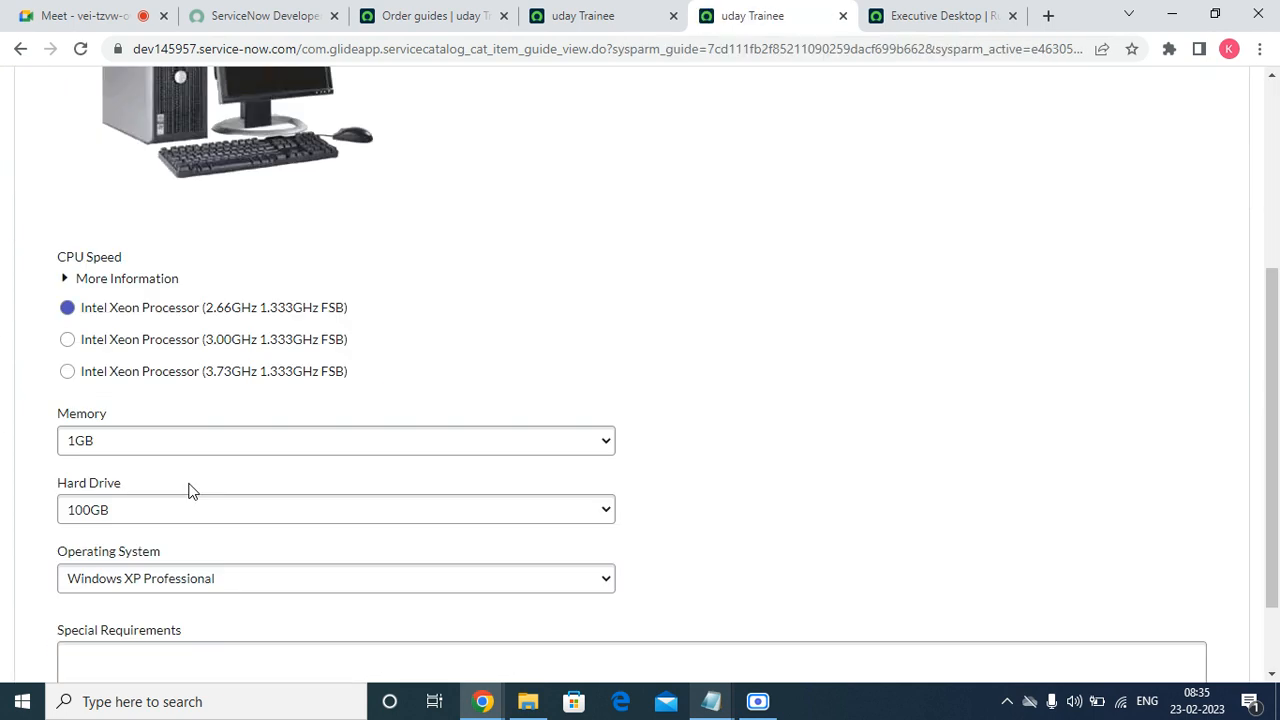
{"action": "scroll", "coordinate": [193, 490], "scroll_direction": "down", "scroll_amount": 2}
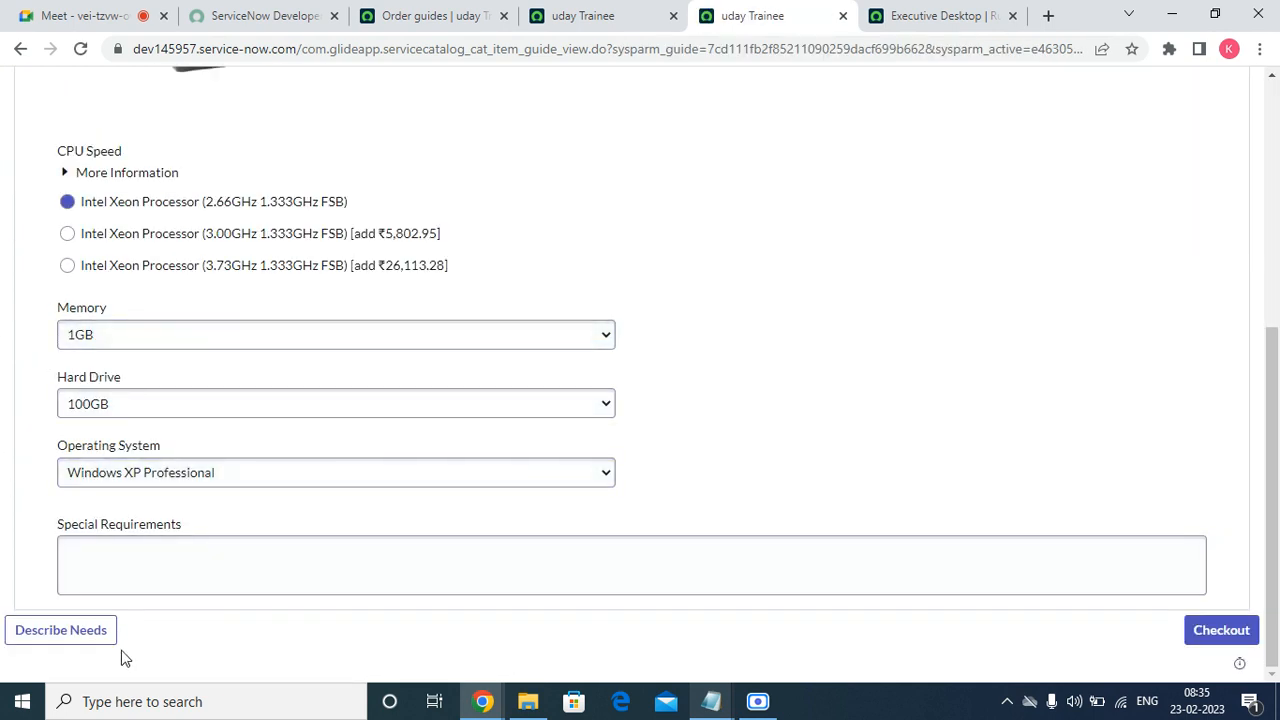
{"action": "scroll", "coordinate": [135, 620], "scroll_direction": "up", "scroll_amount": 5}
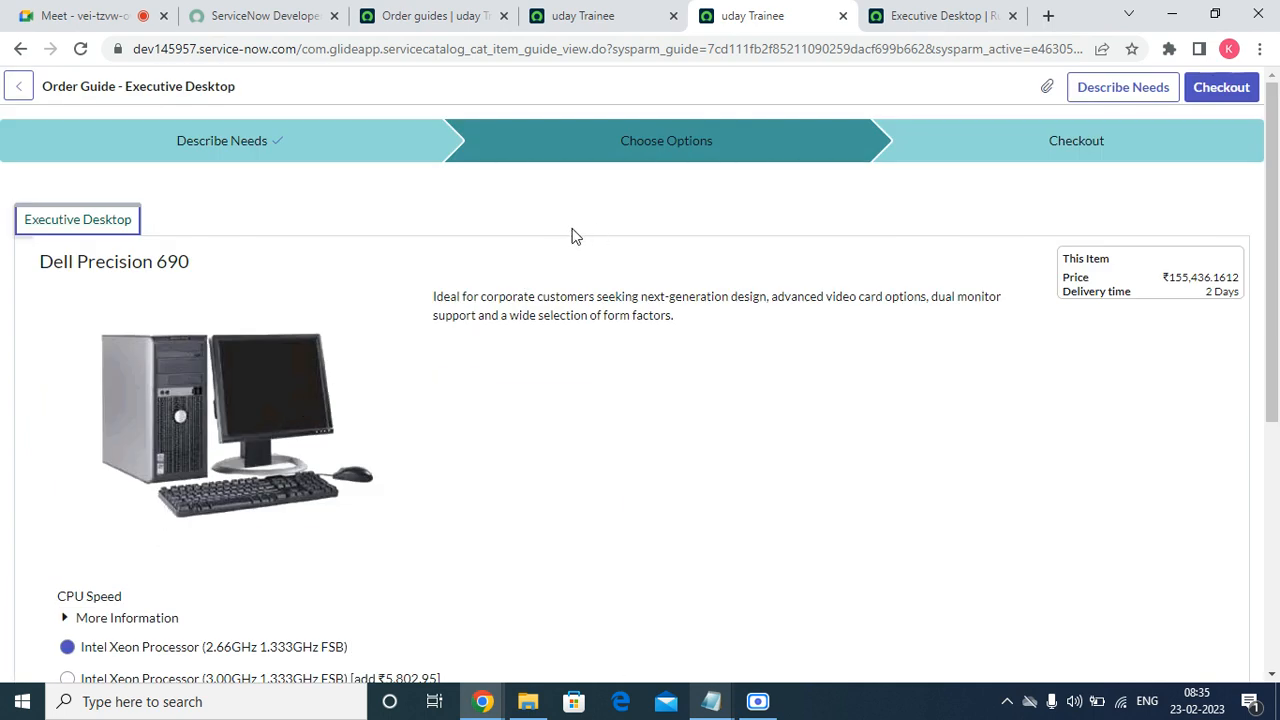
{"action": "left_click", "coordinate": [260, 150]}
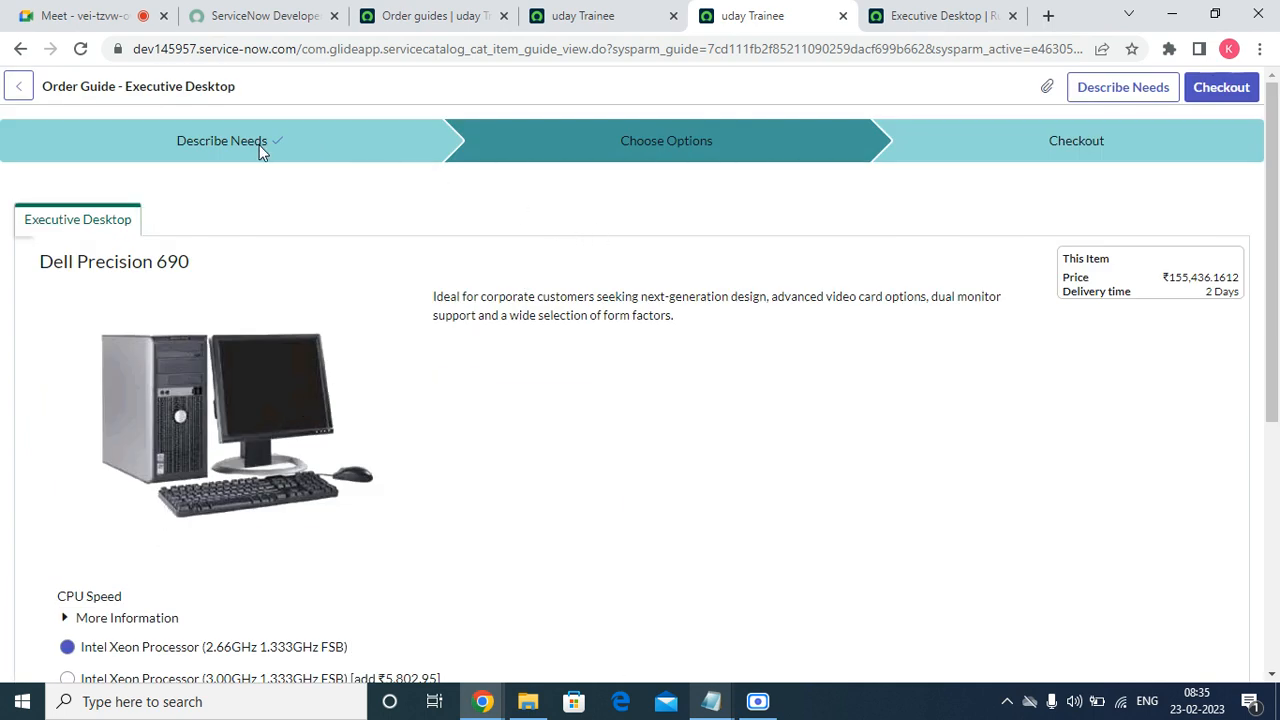
{"action": "left_click", "coordinate": [1151, 87]}
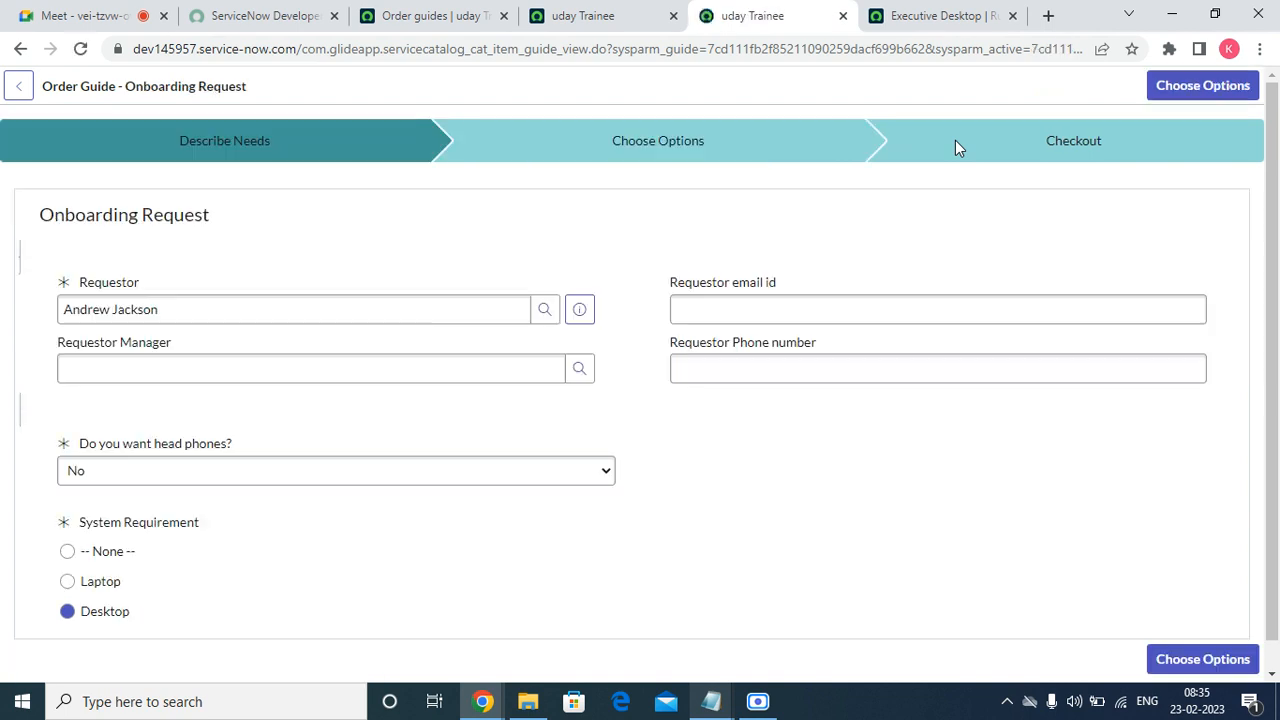
Change the headphones answer to Yes and continue to Choose Options.
{"action": "left_click", "coordinate": [88, 478]}
{"action": "left_click", "coordinate": [86, 508]}
{"action": "scroll", "coordinate": [985, 582], "scroll_direction": "down", "scroll_amount": 1}
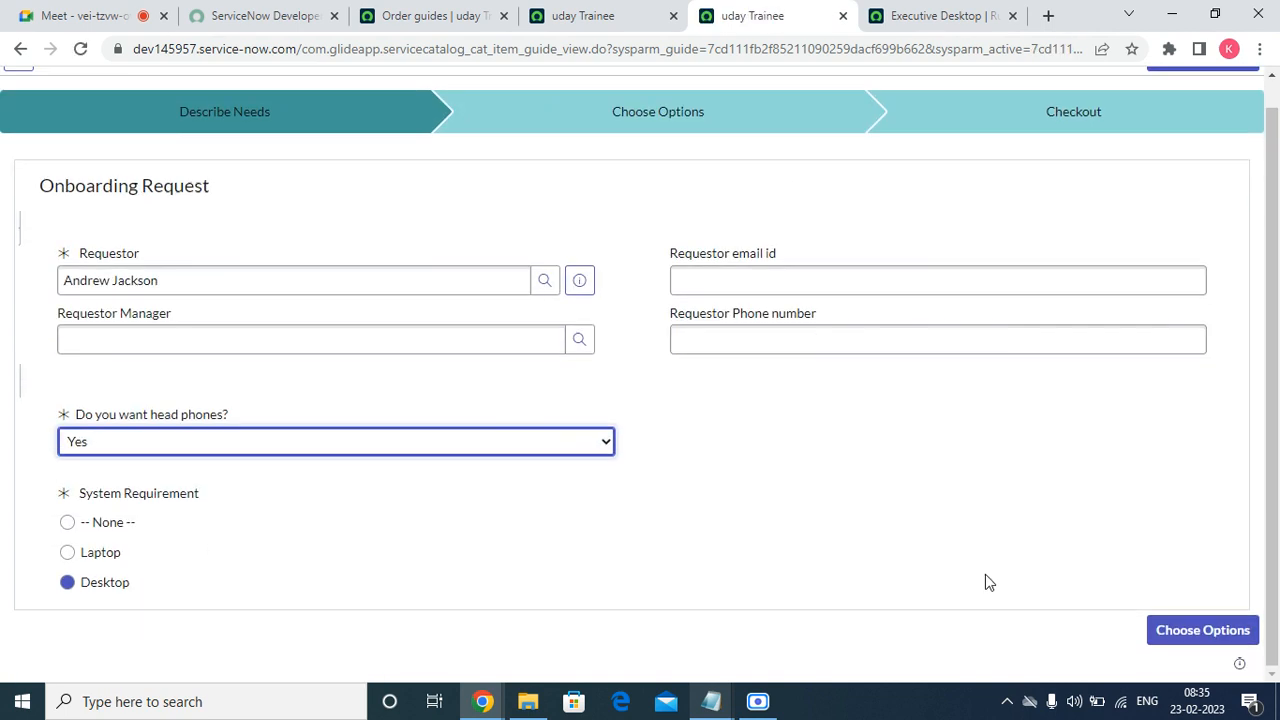
{"action": "left_click", "coordinate": [1162, 632]}
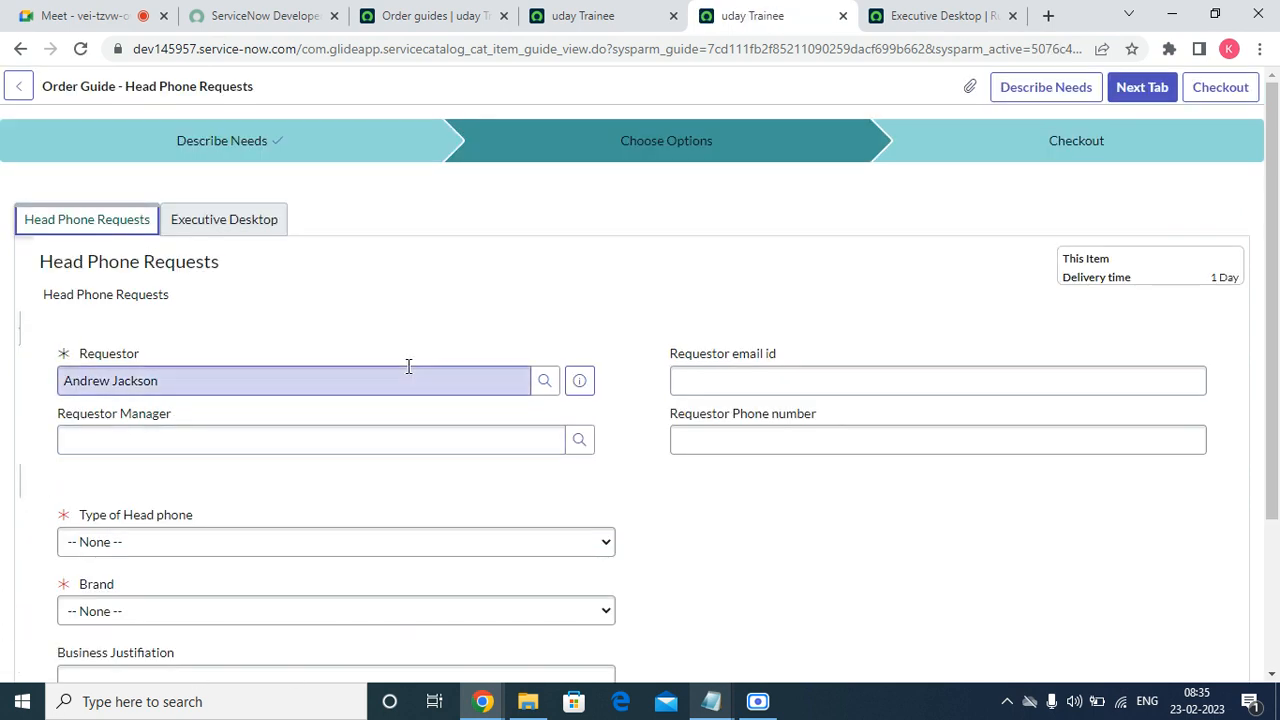
Set the headphone request to Ear Phones by Lenovo, with justification 'F' and comment 'G'.
{"action": "left_click_drag", "start_coordinate": [263, 380], "coordinate": [44, 402]}
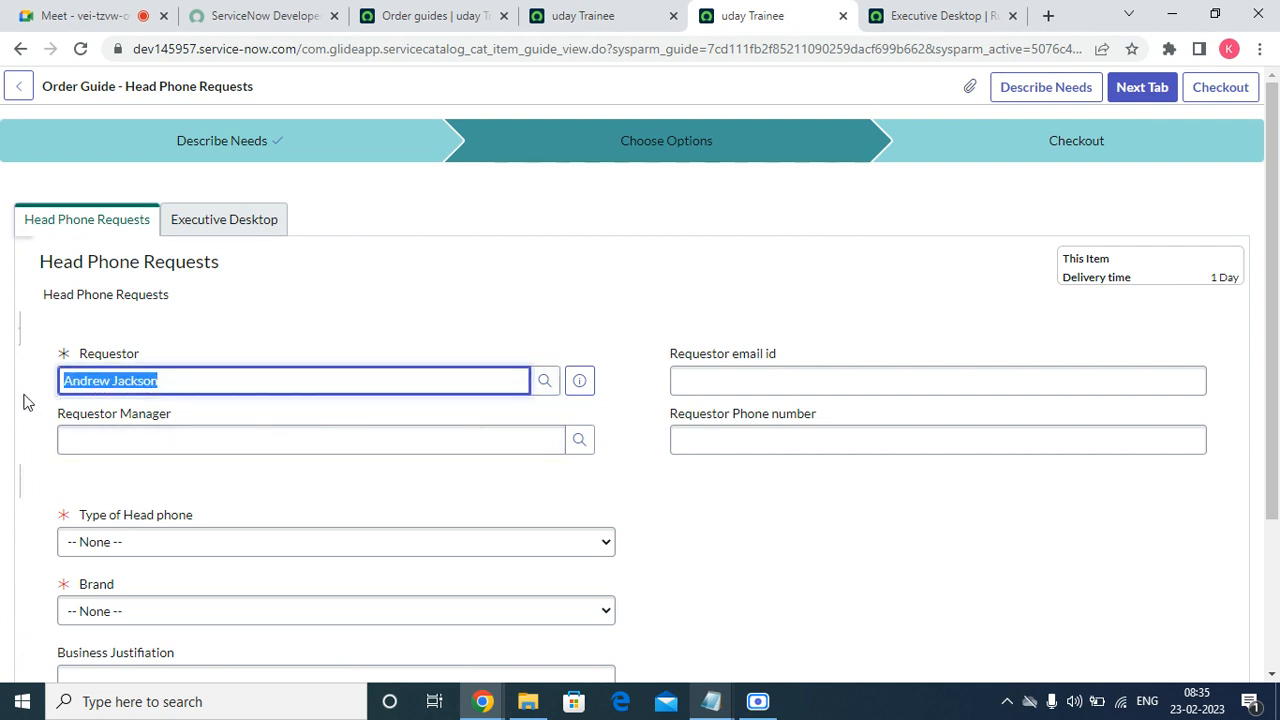
{"action": "scroll", "coordinate": [394, 534], "scroll_direction": "down", "scroll_amount": 2}
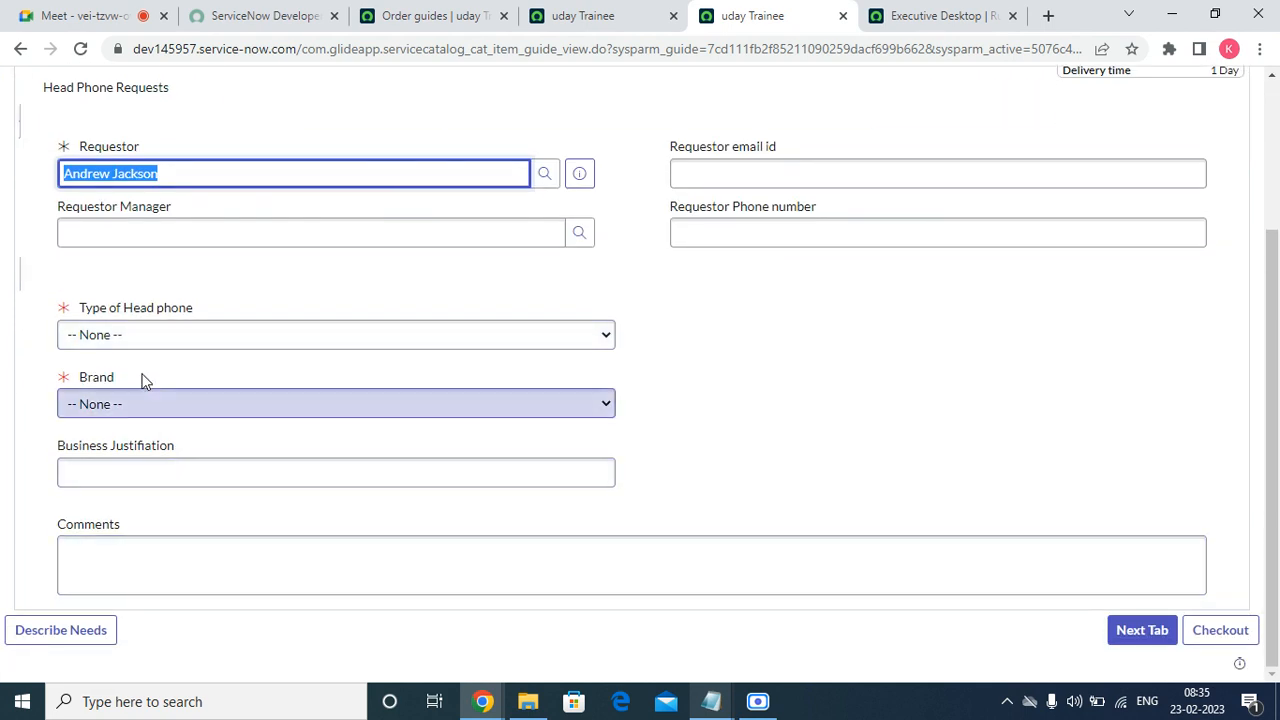
{"action": "left_click", "coordinate": [143, 336]}
{"action": "left_click", "coordinate": [104, 394]}
{"action": "left_click", "coordinate": [110, 404]}
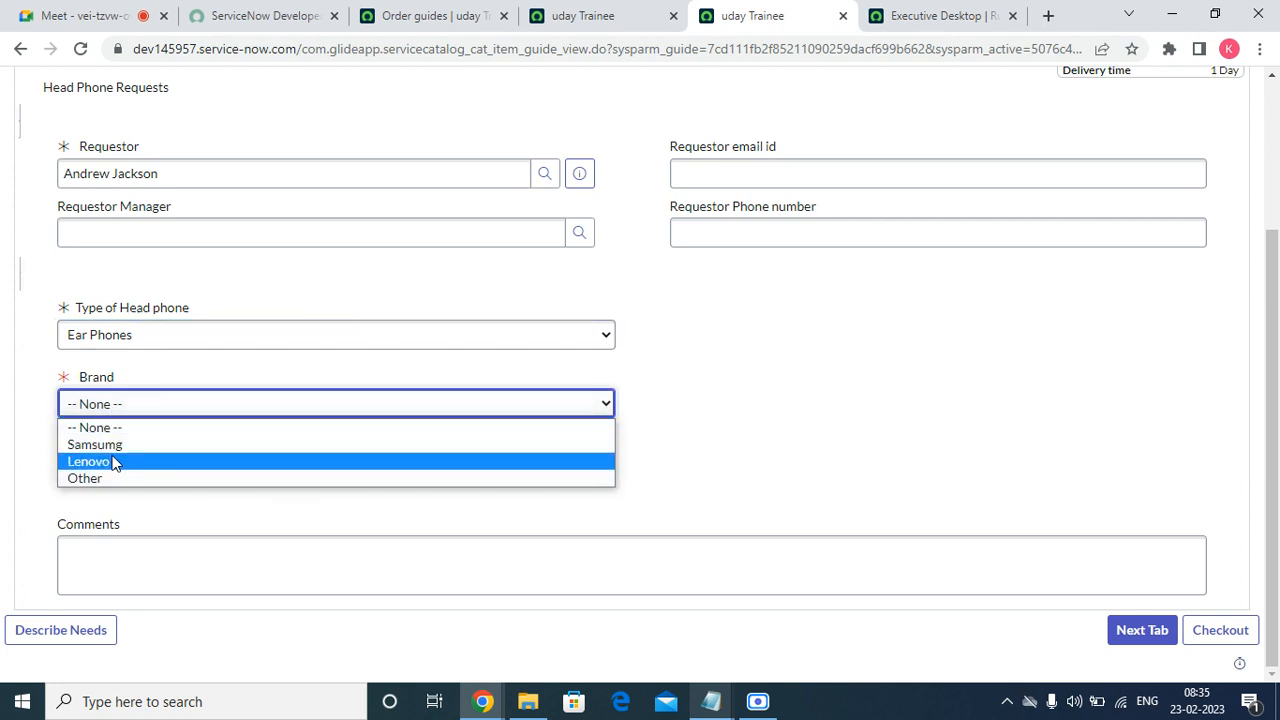
{"action": "left_click", "coordinate": [112, 458]}
{"action": "left_click", "coordinate": [118, 473]}
{"action": "type", "text": "F"}
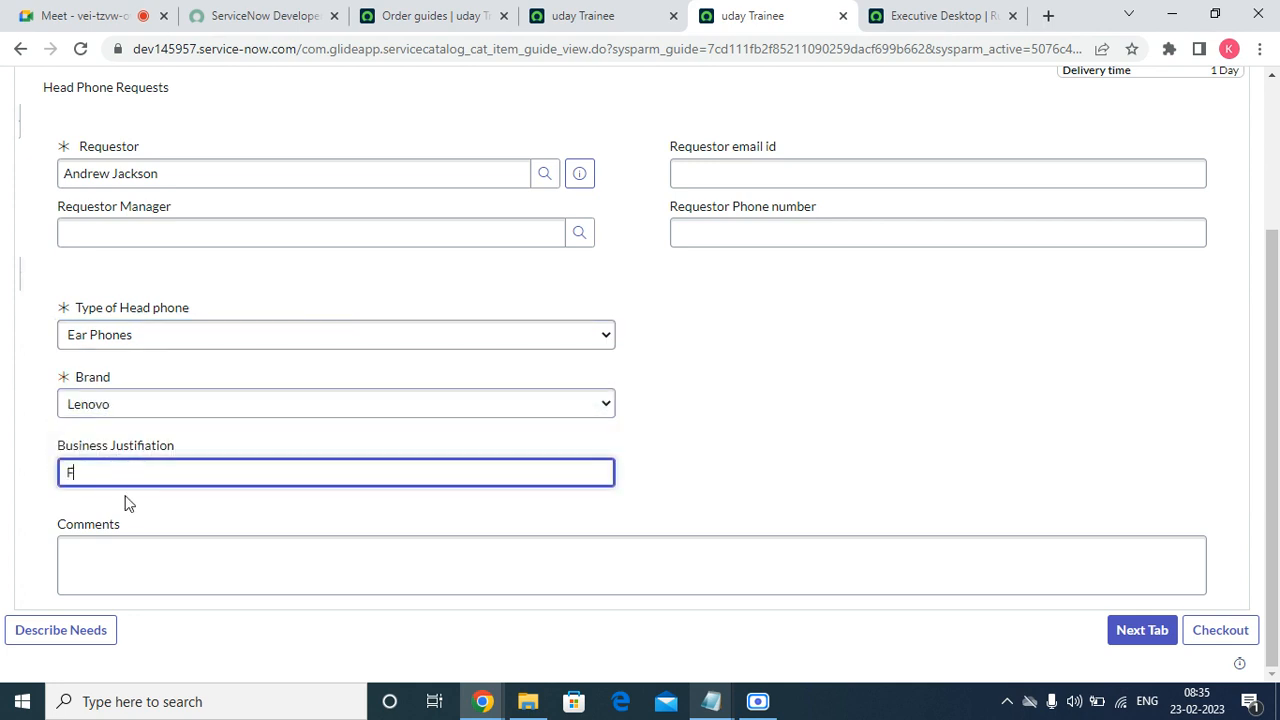
{"action": "left_click", "coordinate": [203, 577]}
{"action": "type", "text": "G"}
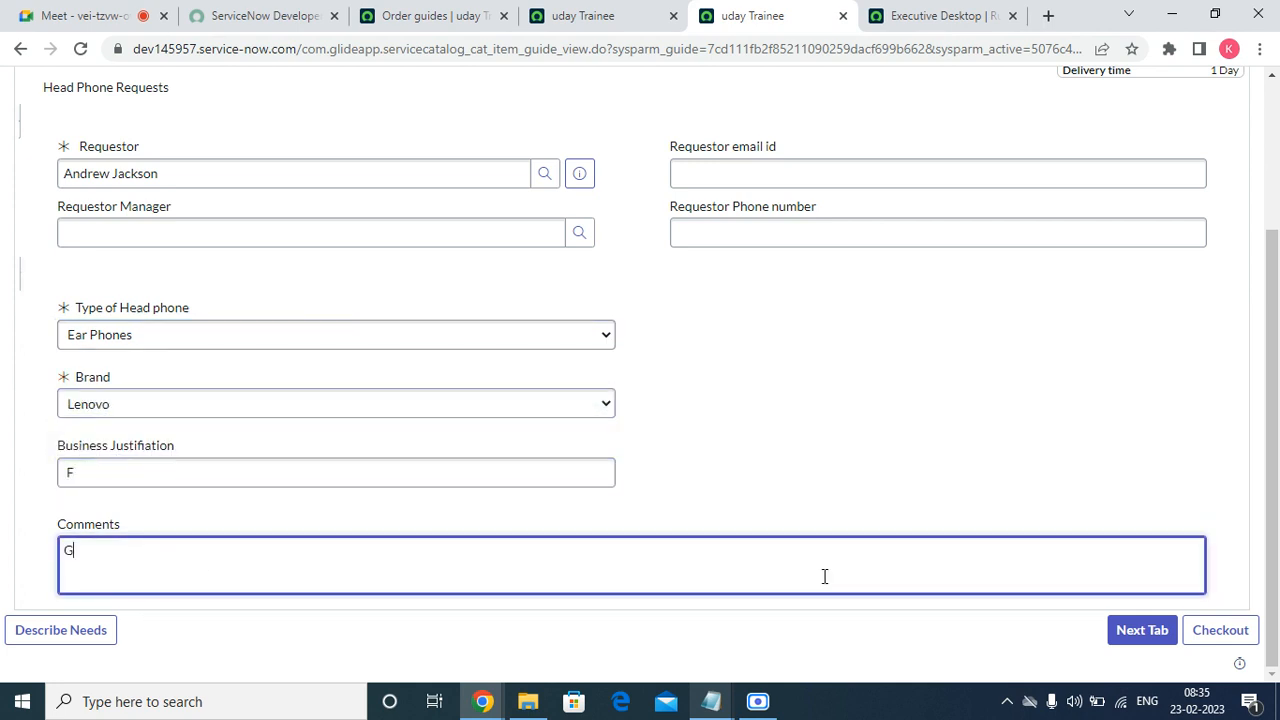
Choose the 3.00GHz CPU for Executive Desktop, enter special requirements 'F', and proceed to checkout.
{"action": "left_click", "coordinate": [1138, 640]}
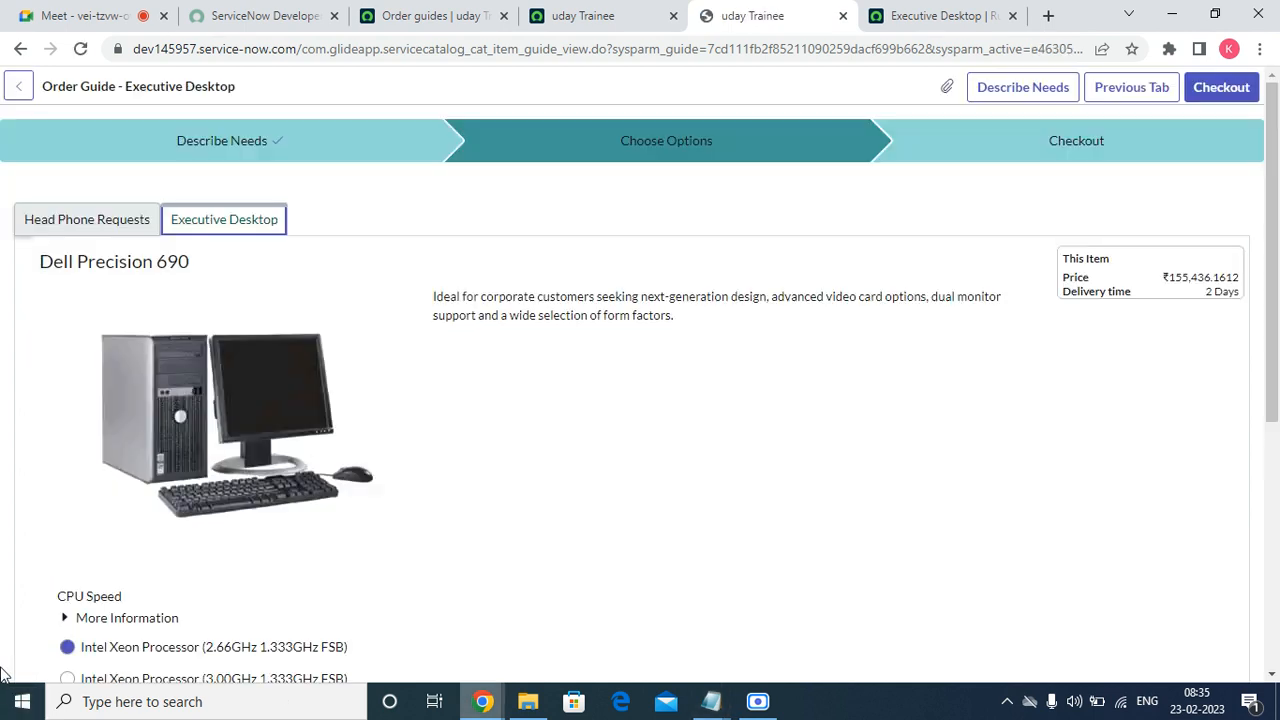
{"action": "scroll", "coordinate": [191, 434], "scroll_direction": "down", "scroll_amount": 5}
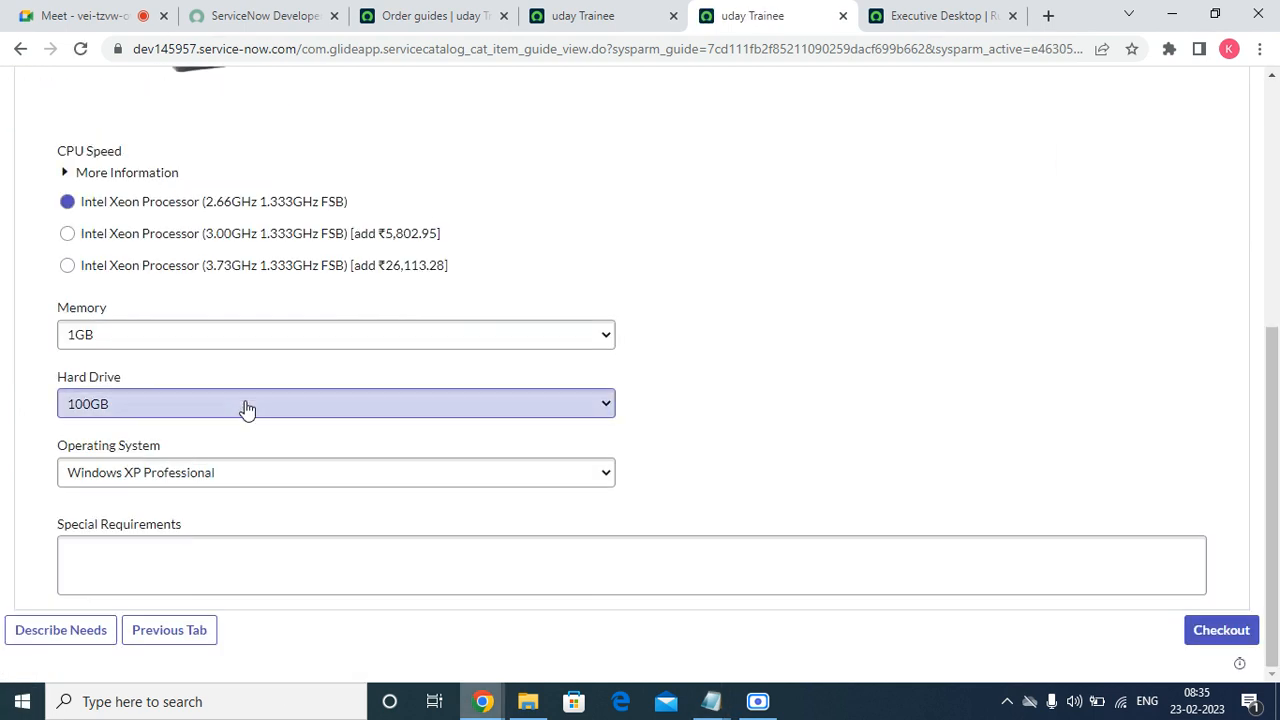
{"action": "left_click", "coordinate": [158, 238]}
{"action": "left_click", "coordinate": [130, 579]}
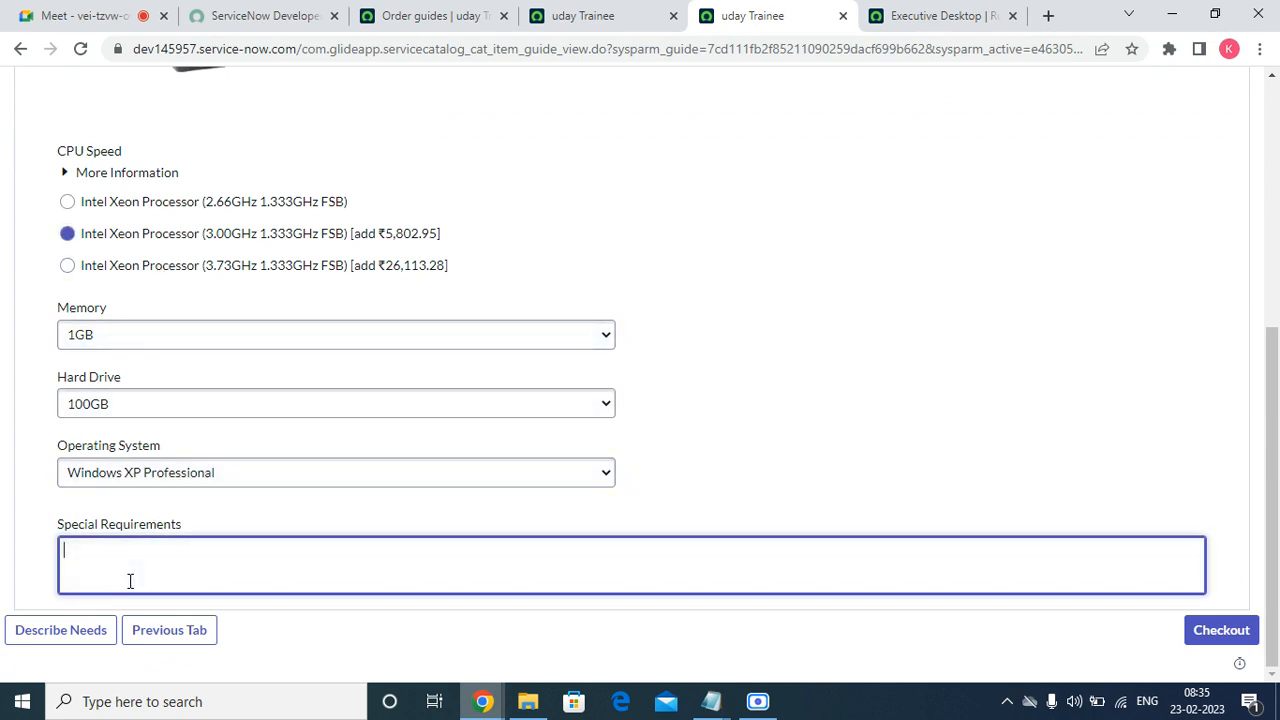
{"action": "type", "text": "F"}
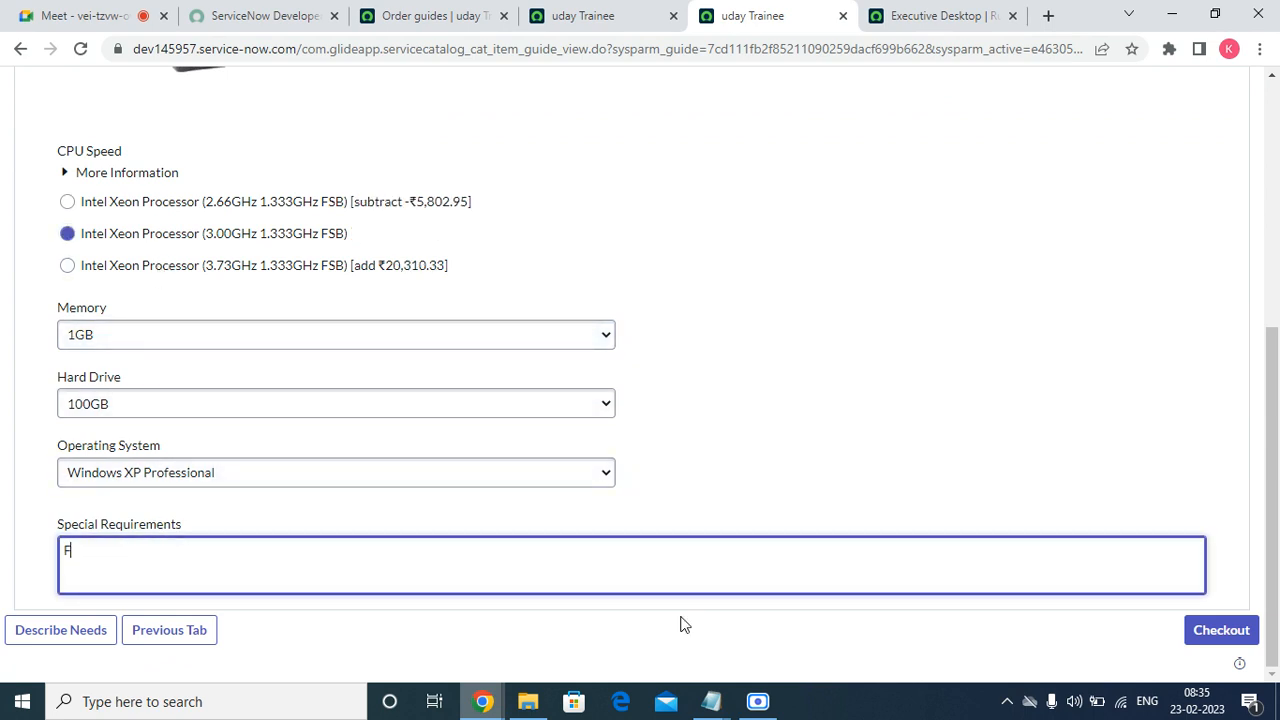
{"action": "left_click", "coordinate": [1214, 638]}
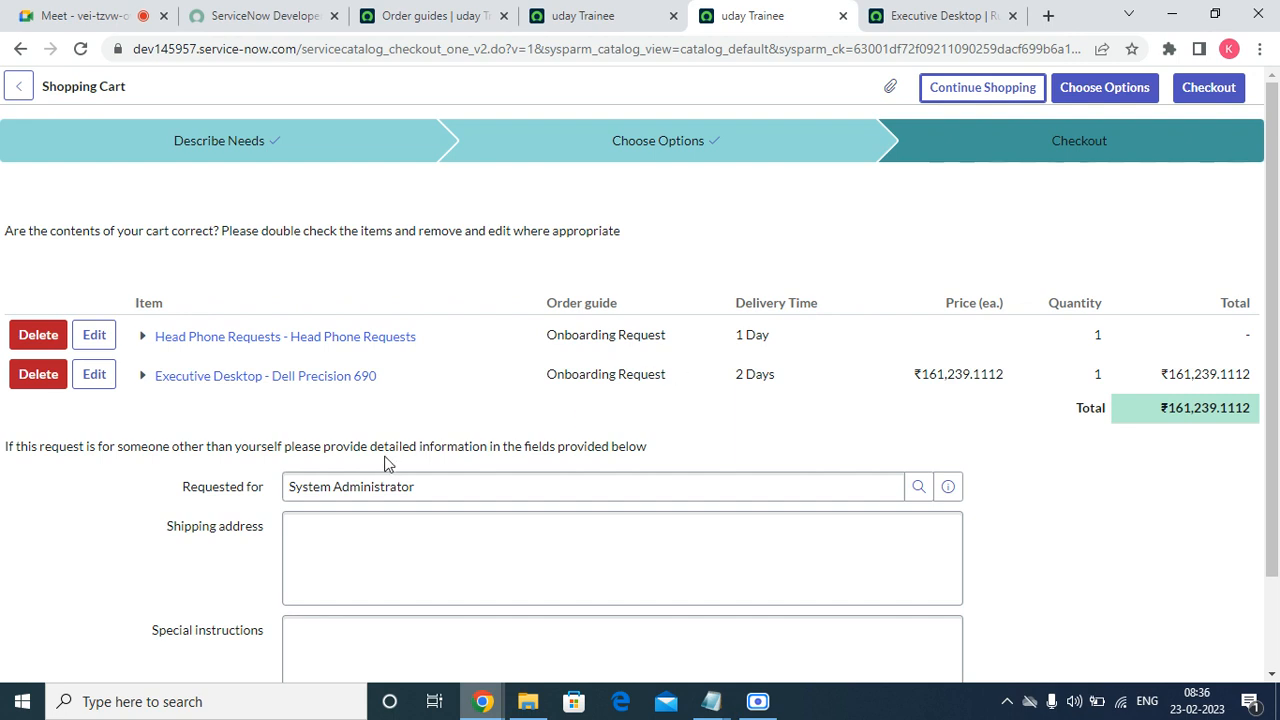
Submit the order from the cart and open the new REQ request record.
{"action": "left_click", "coordinate": [1124, 100]}
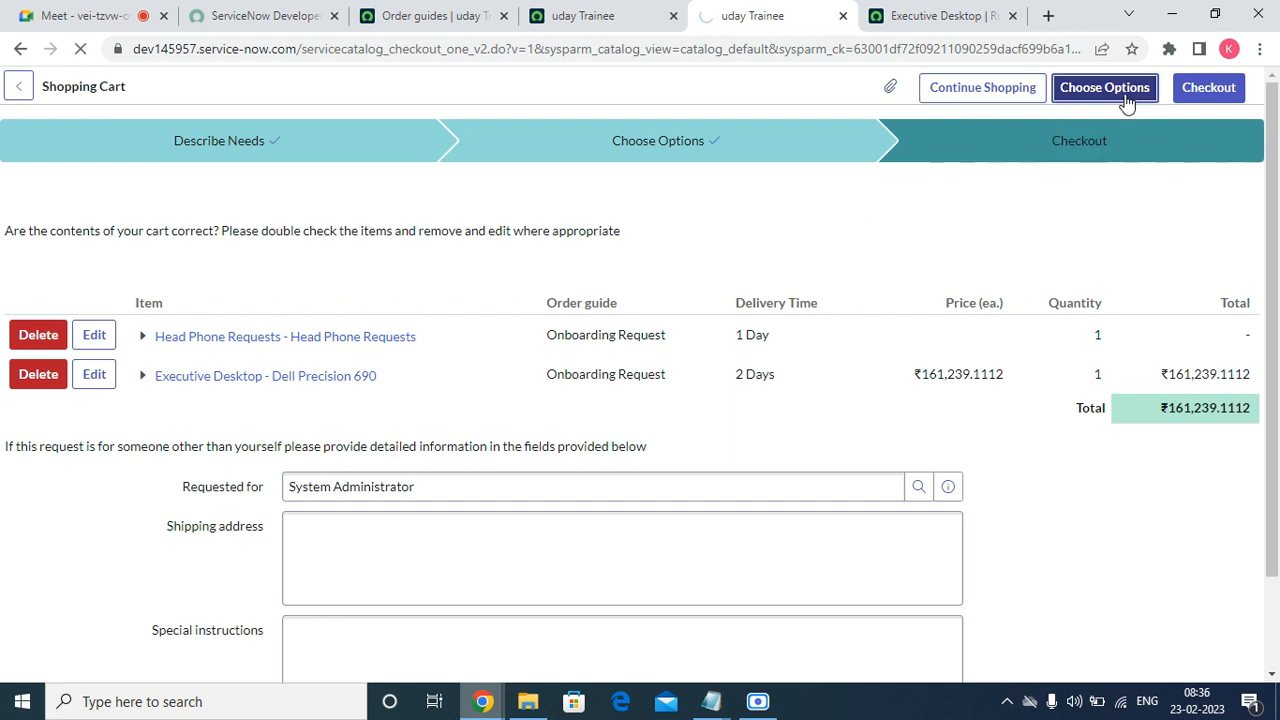
{"action": "left_click", "coordinate": [1228, 90]}
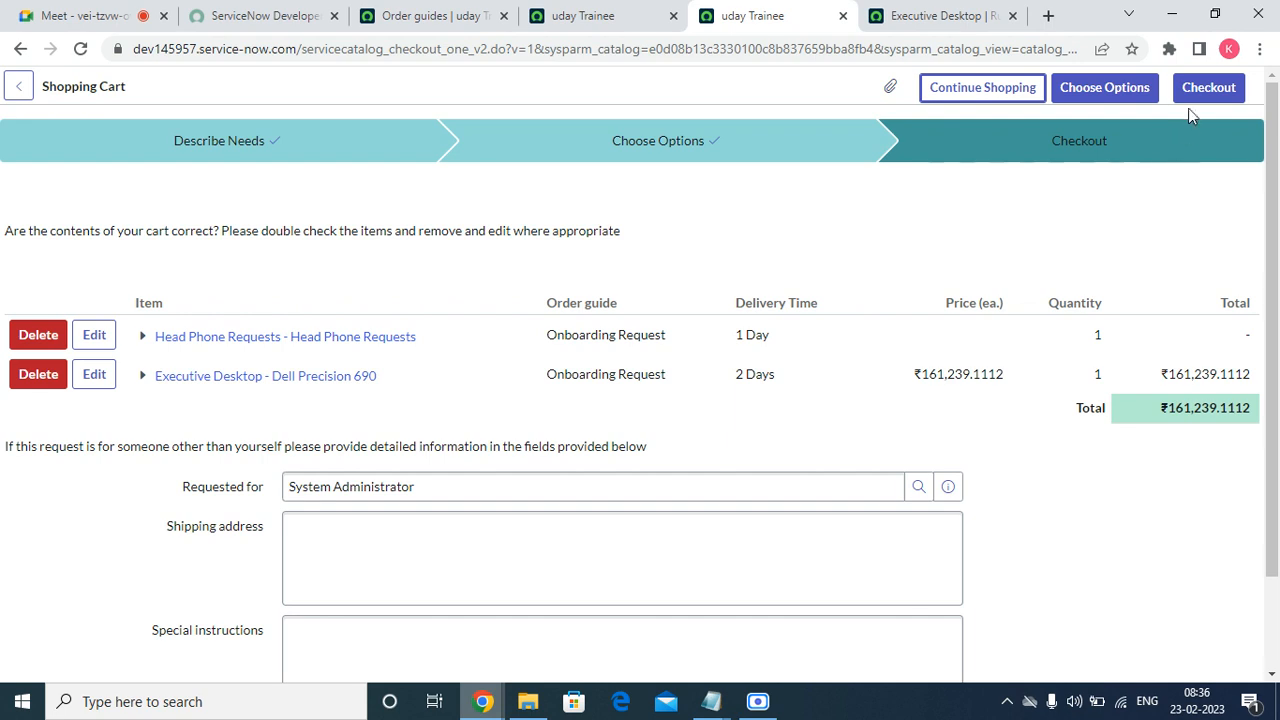
{"action": "left_click", "coordinate": [1203, 86]}
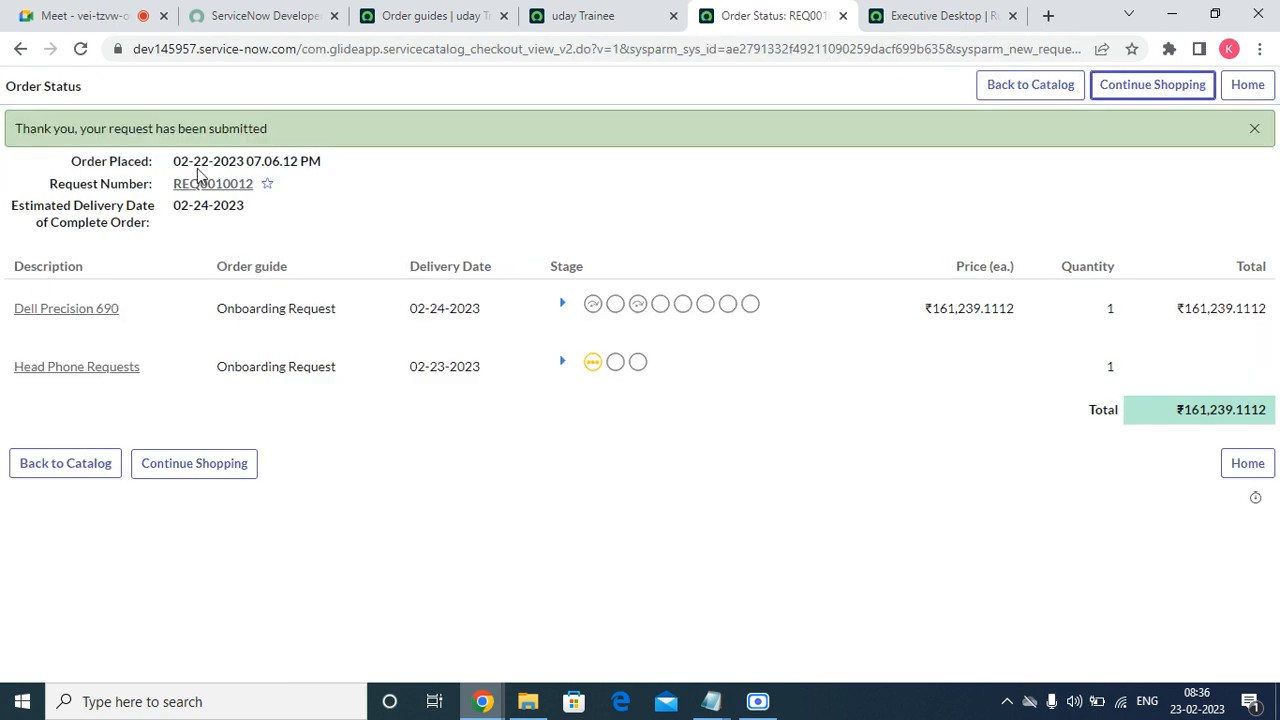
{"action": "left_click", "coordinate": [214, 188]}
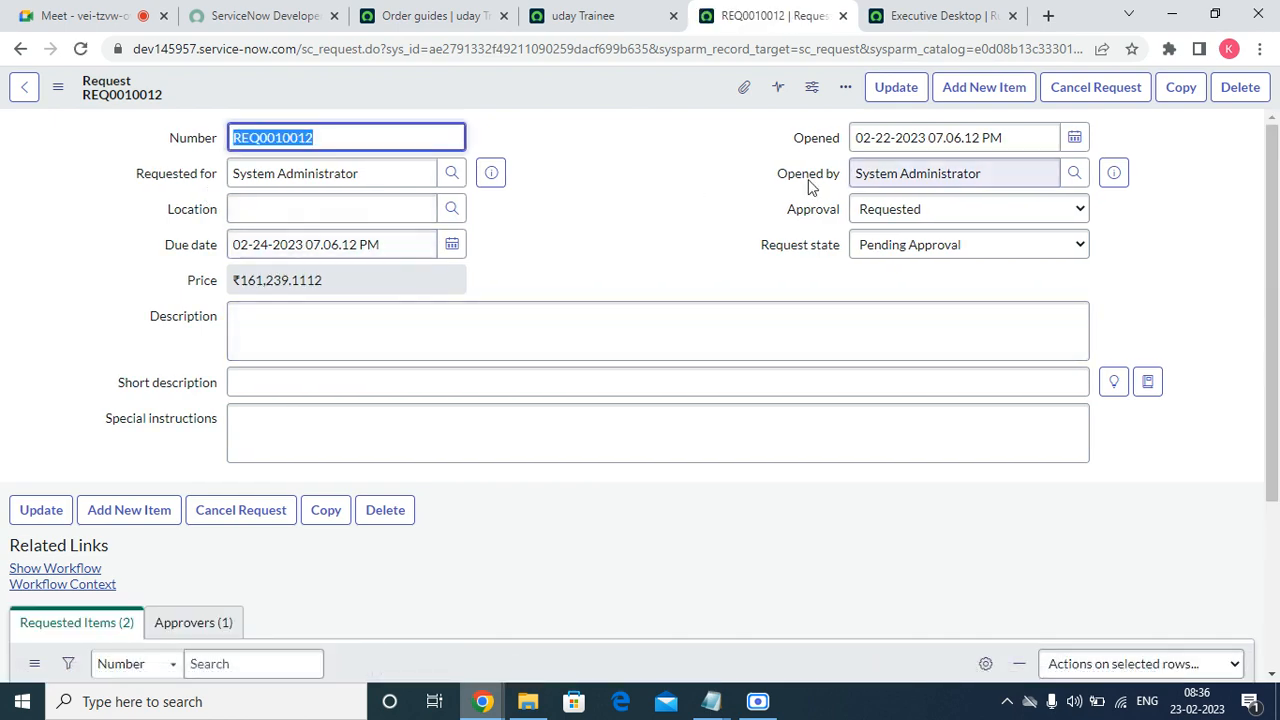
{"action": "scroll", "coordinate": [649, 357], "scroll_direction": "down", "scroll_amount": 3}
Approve the request from its Approvers list.
{"action": "left_click", "coordinate": [185, 376]}
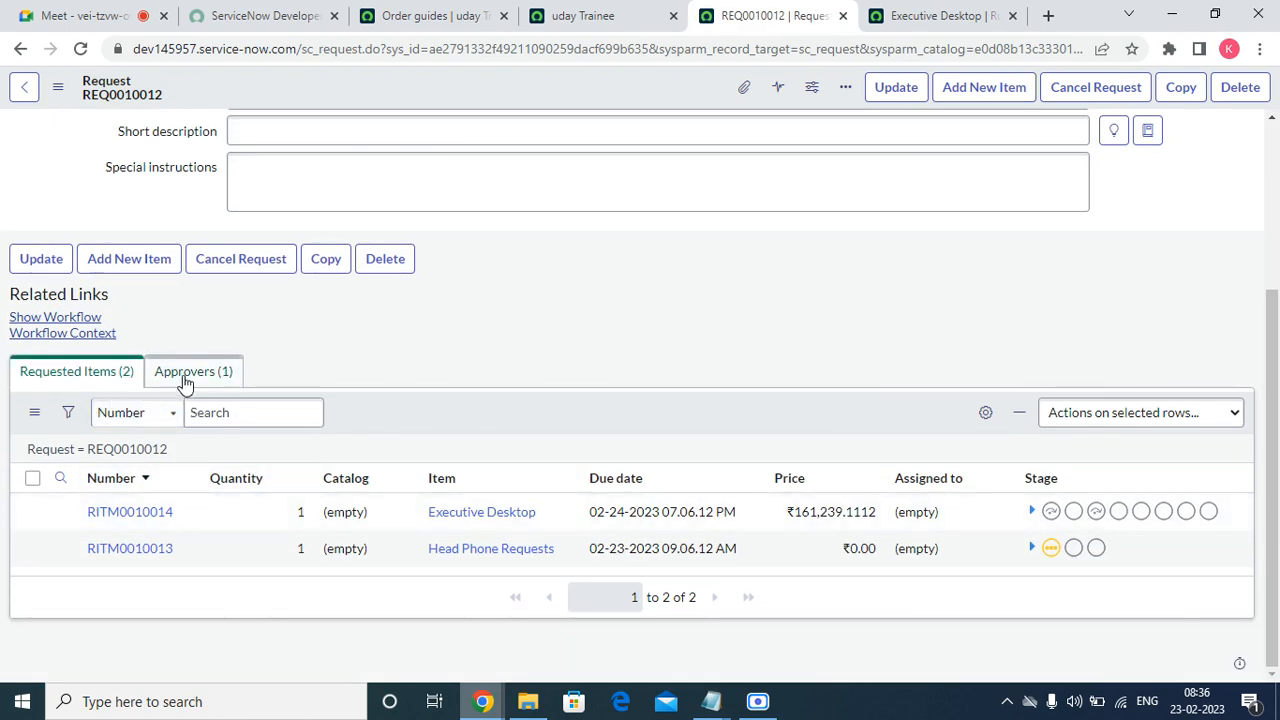
{"action": "right_click", "coordinate": [143, 566]}
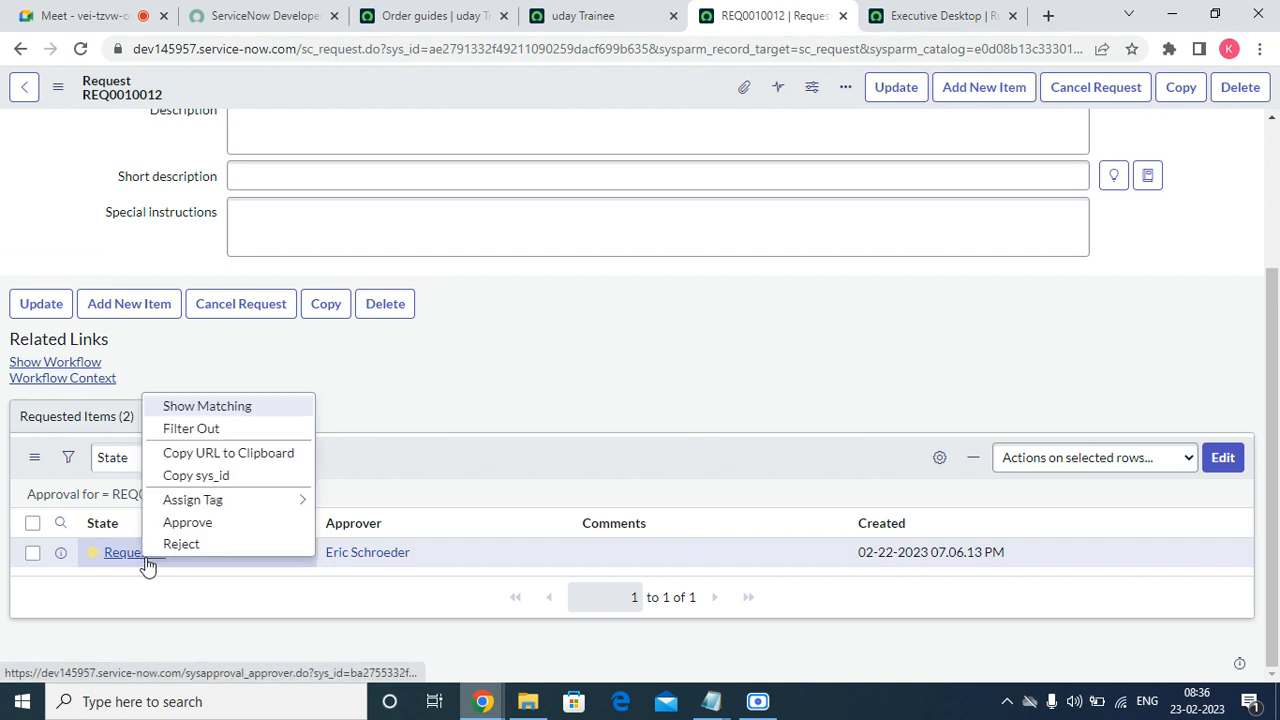
{"action": "left_click", "coordinate": [209, 525]}
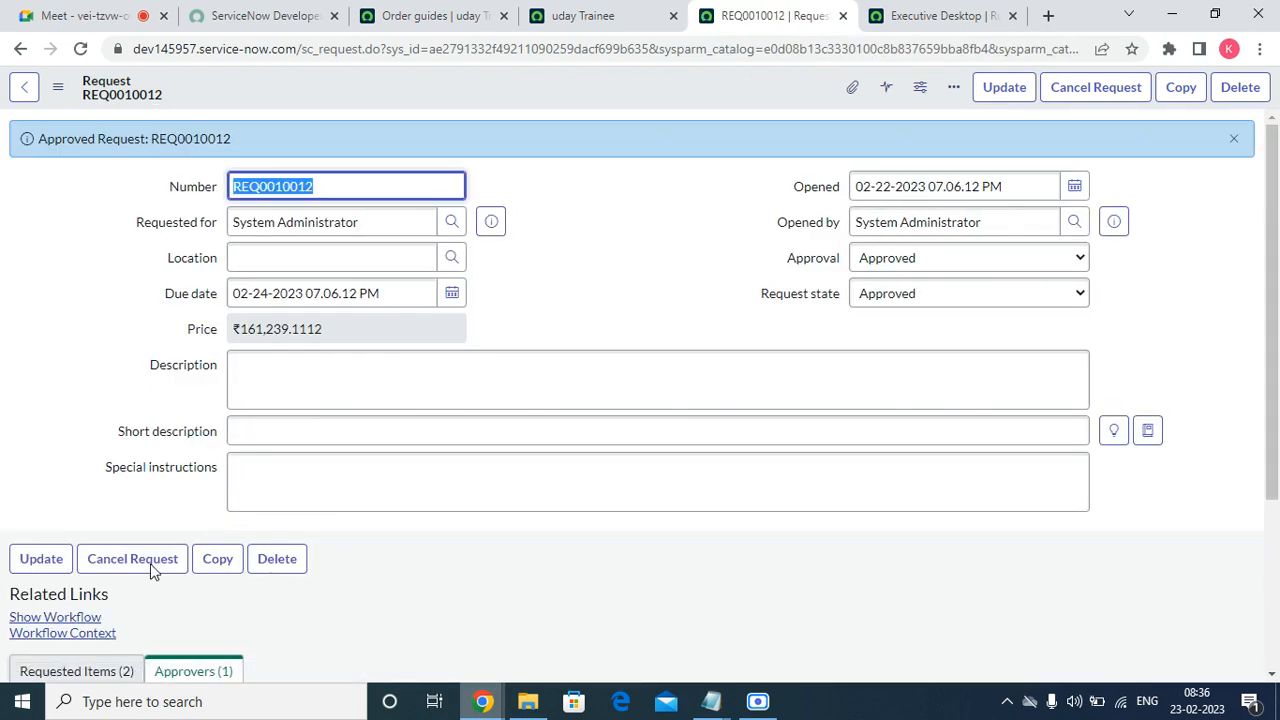
{"action": "scroll", "coordinate": [90, 590], "scroll_direction": "down", "scroll_amount": 3}
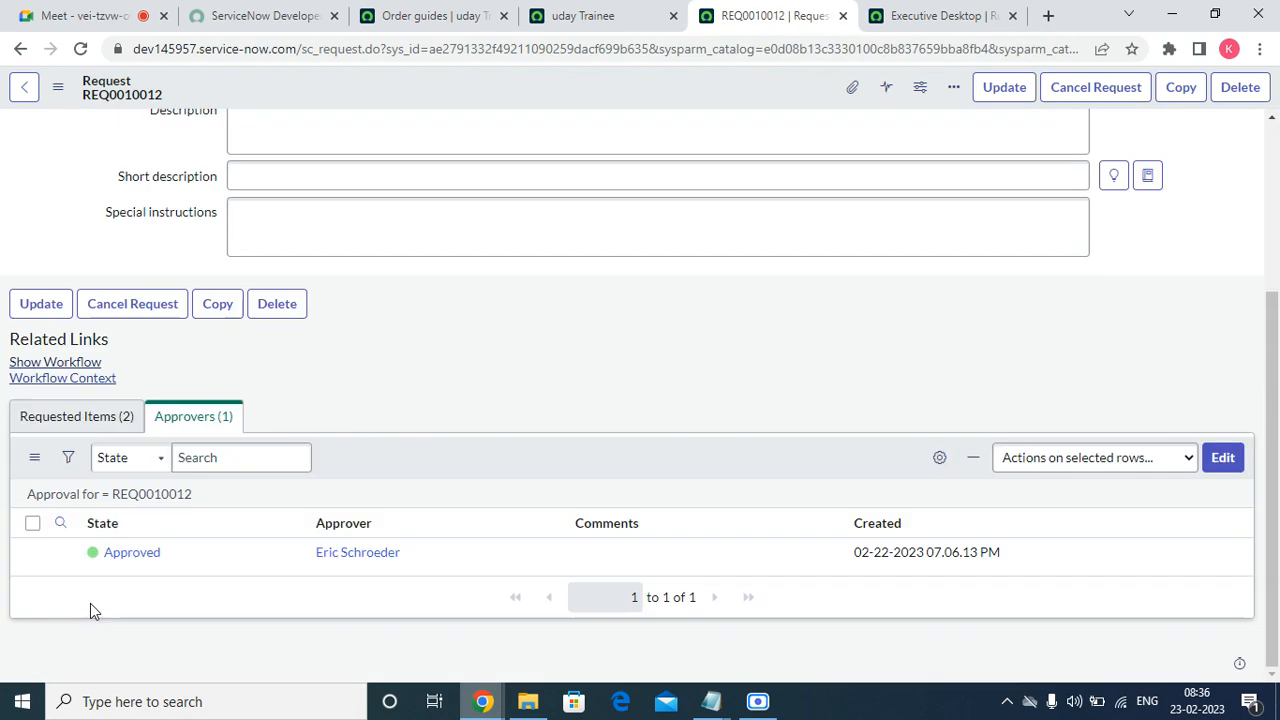
Open the Executive Desktop and Head Phone Requests items in new tabs.
{"action": "left_click", "coordinate": [99, 424]}
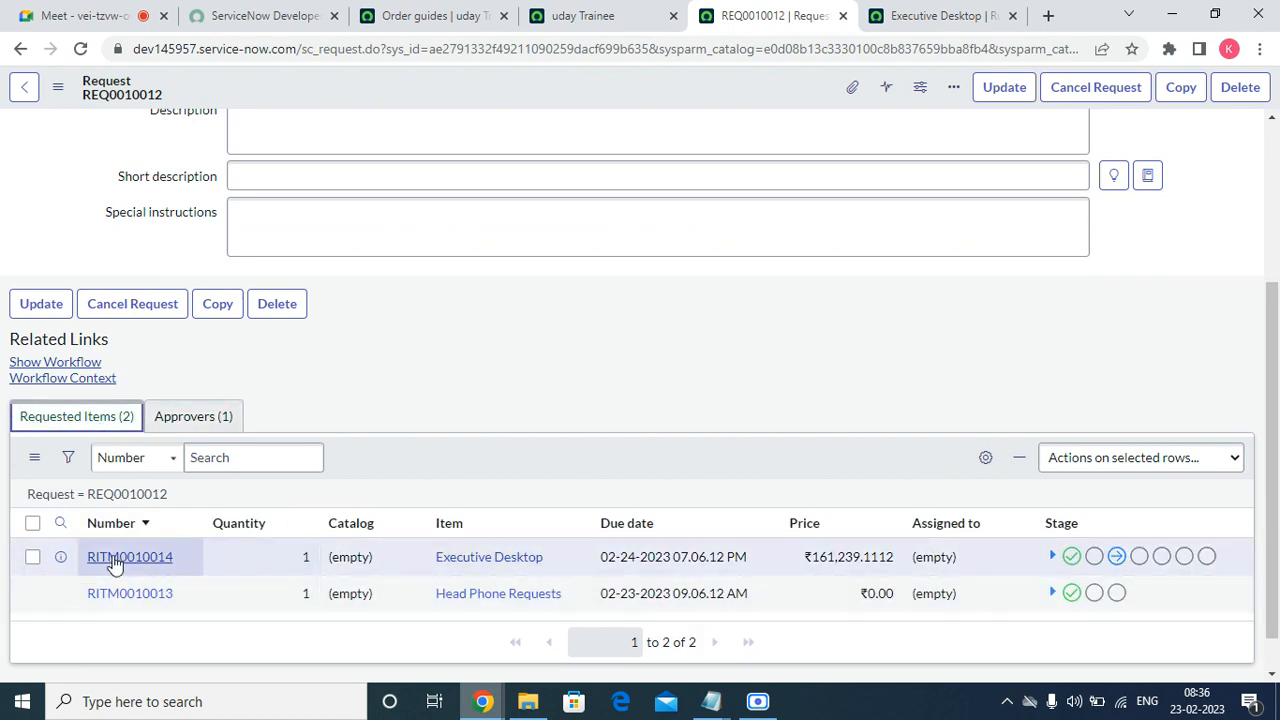
{"action": "right_click", "coordinate": [60, 558]}
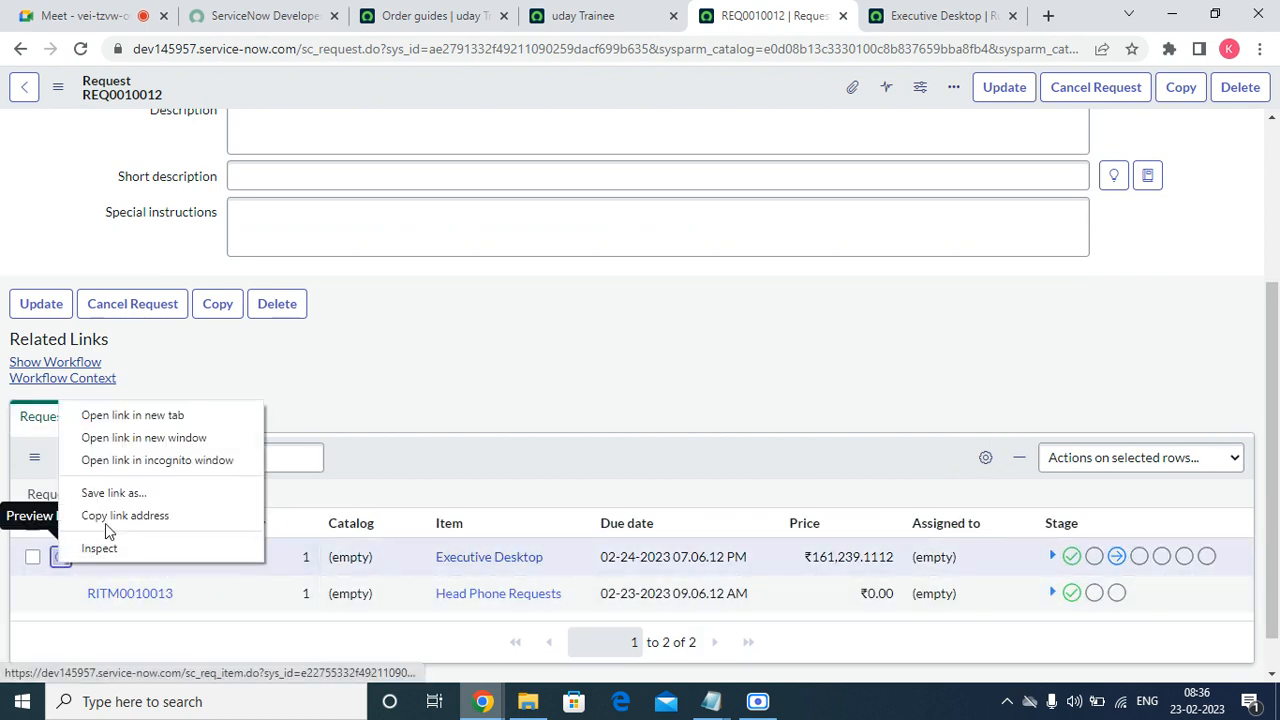
{"action": "left_click", "coordinate": [140, 416]}
{"action": "right_click", "coordinate": [63, 593]}
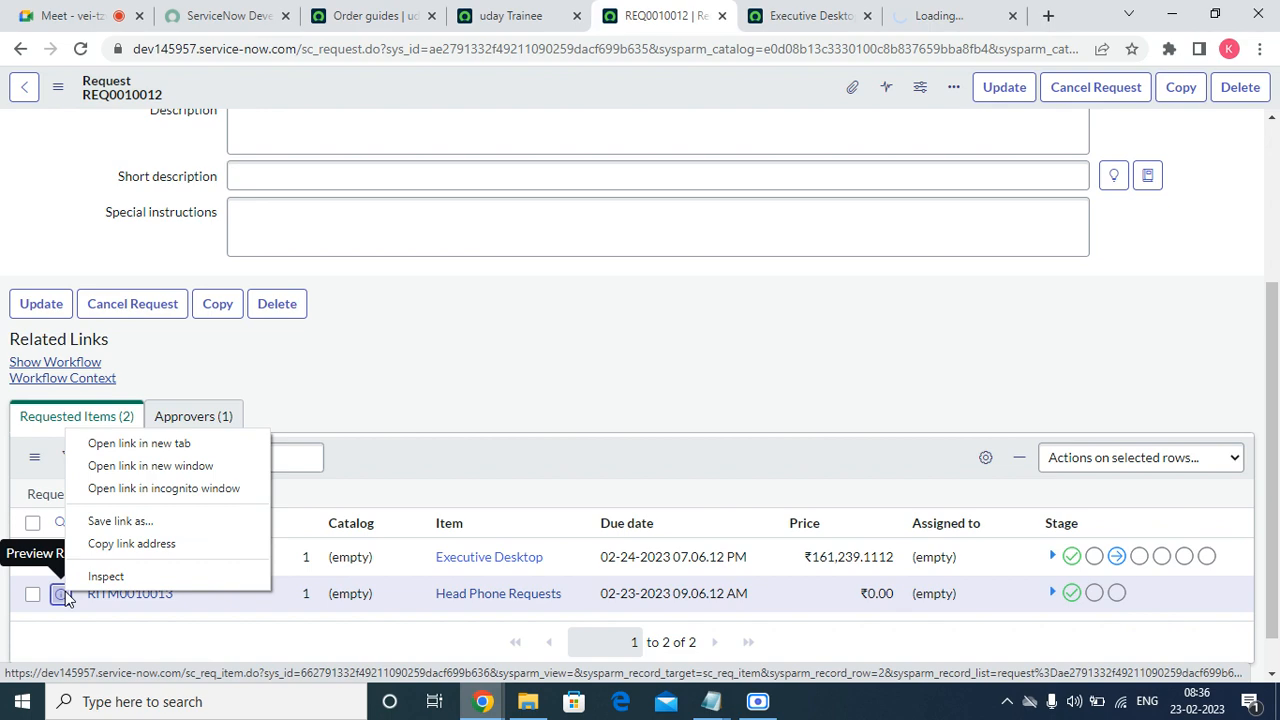
{"action": "left_click", "coordinate": [140, 443]}
Close the Executive Desktop rule tab and set the procurement task to Closed Complete.
{"action": "left_click", "coordinate": [713, 15]}
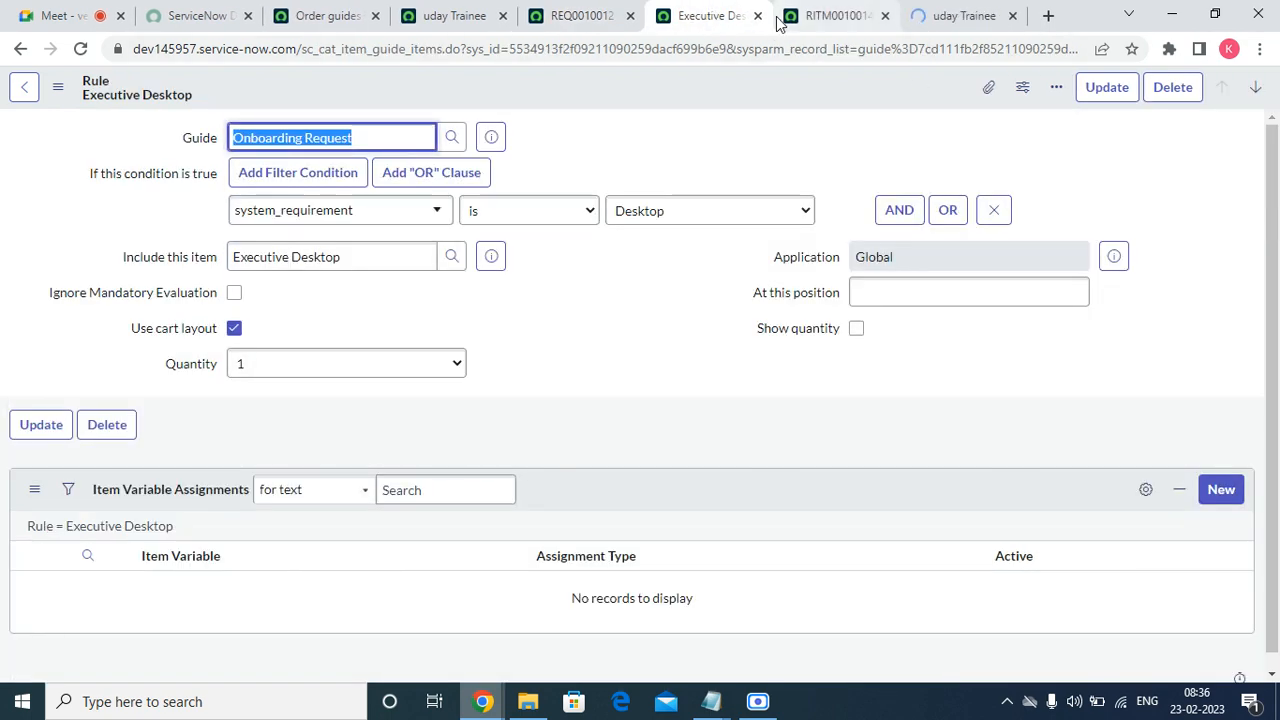
{"action": "left_click", "coordinate": [758, 16]}
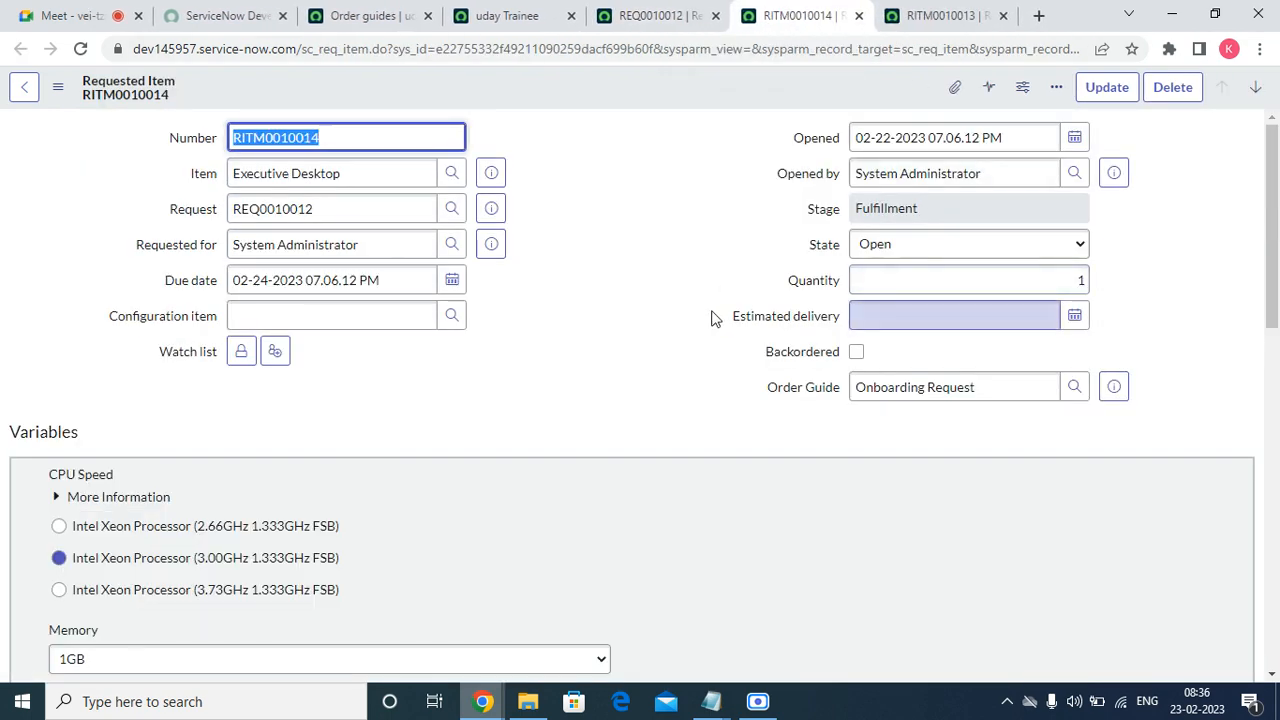
{"action": "scroll", "coordinate": [484, 443], "scroll_direction": "down", "scroll_amount": 15}
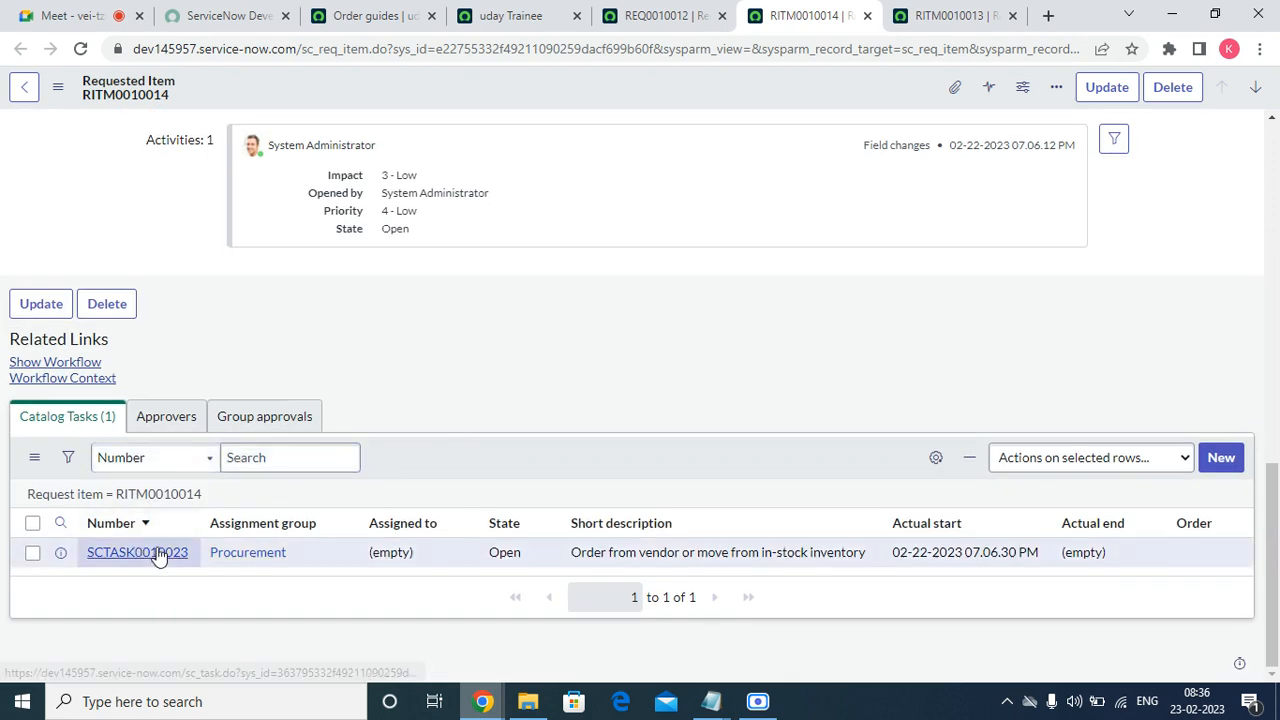
{"action": "left_click", "coordinate": [539, 556]}
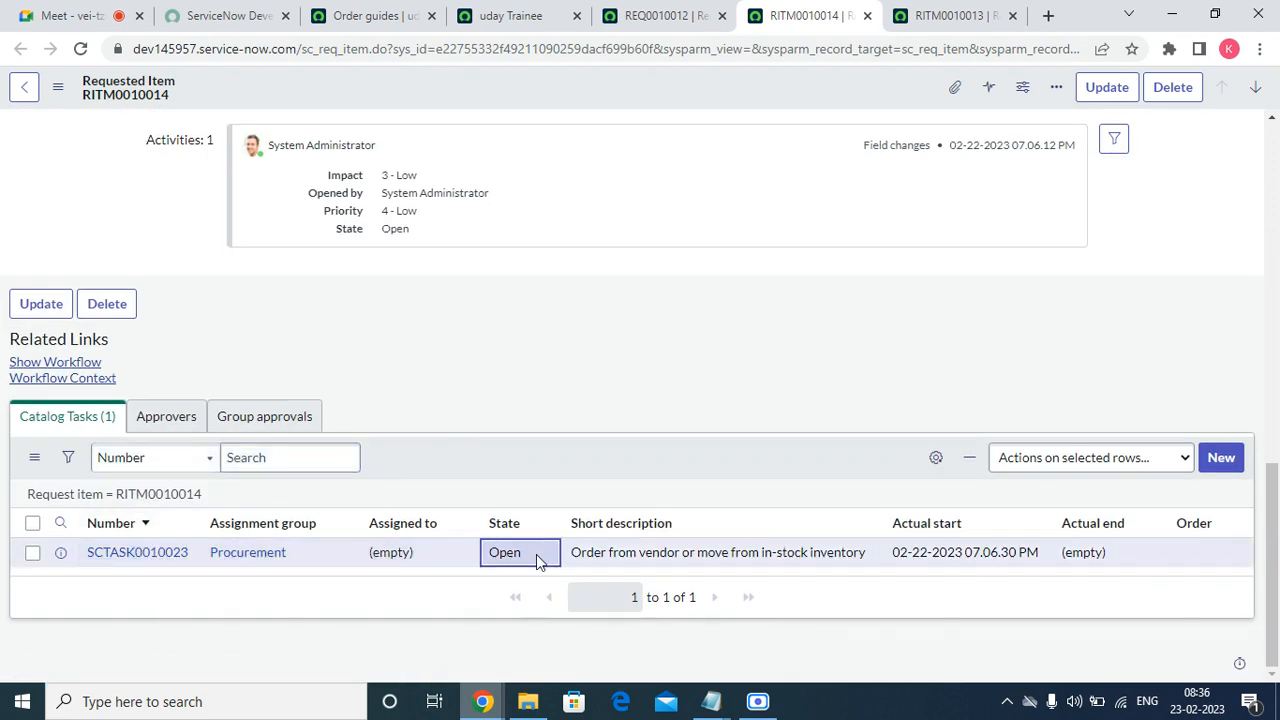
{"action": "double_click", "coordinate": [536, 554]}
{"action": "left_click", "coordinate": [539, 565]}
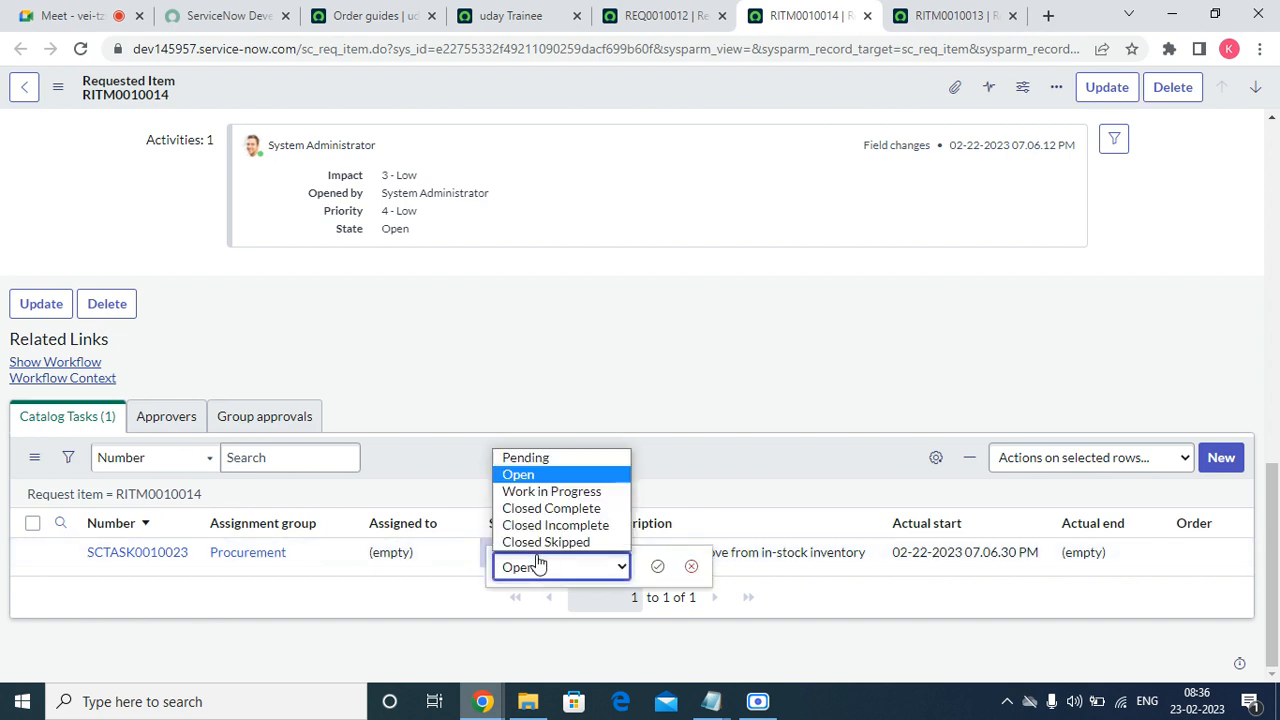
{"action": "left_click", "coordinate": [568, 509]}
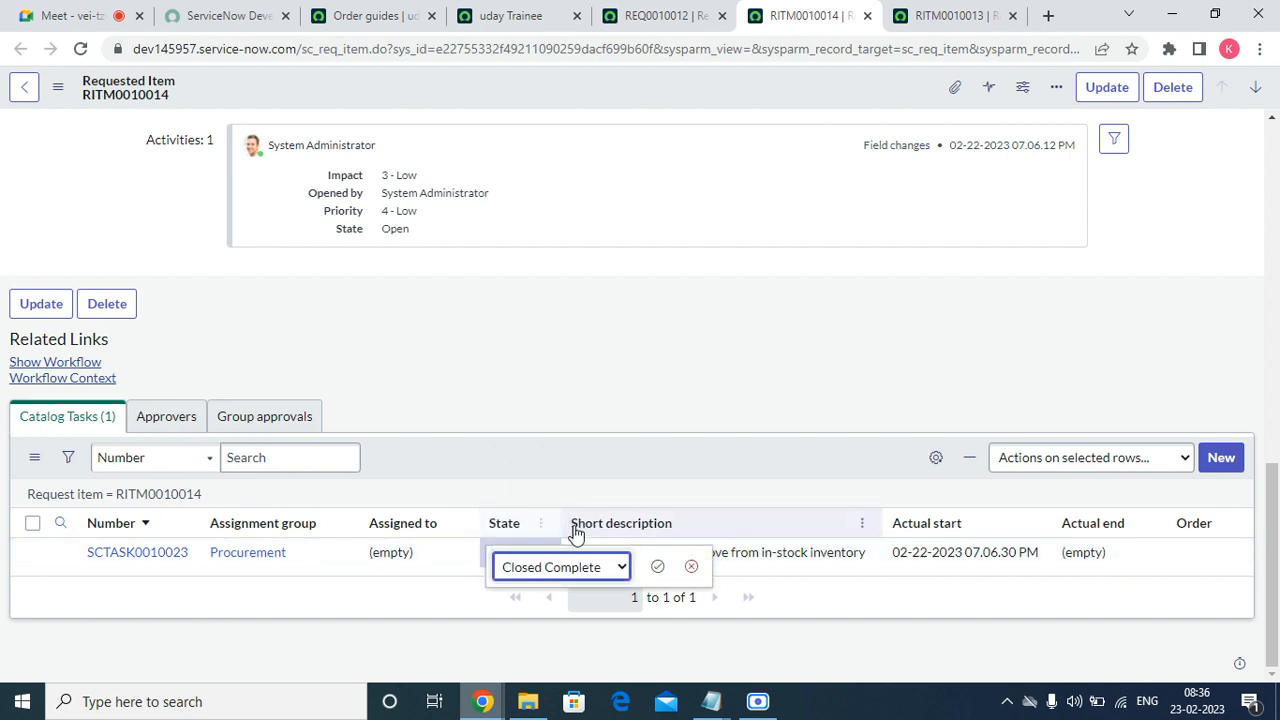
{"action": "left_click", "coordinate": [657, 567]}
{"action": "scroll", "coordinate": [866, 449], "scroll_direction": "up", "scroll_amount": 15}
{"action": "scroll", "coordinate": [883, 442], "scroll_direction": "down", "scroll_amount": 15}
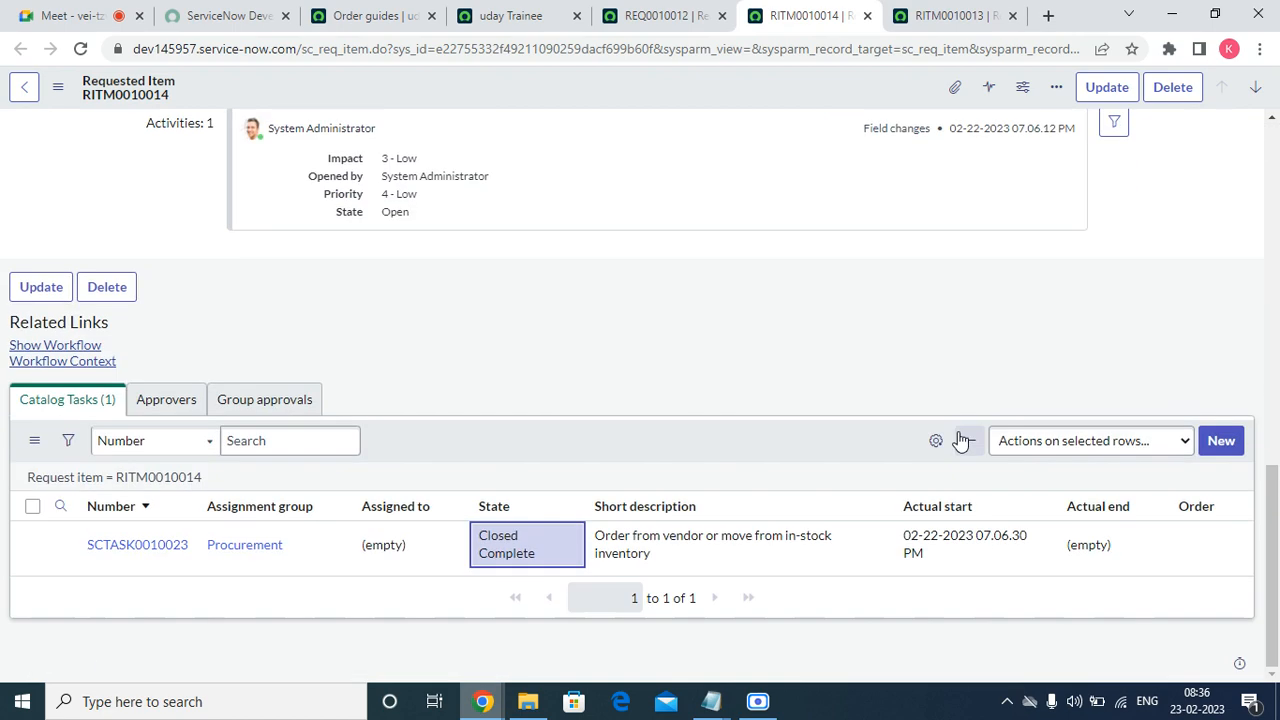
Reload the requested item form and set the Receive Item task to Closed Complete.
{"action": "right_click", "coordinate": [646, 82]}
{"action": "left_click", "coordinate": [680, 340]}
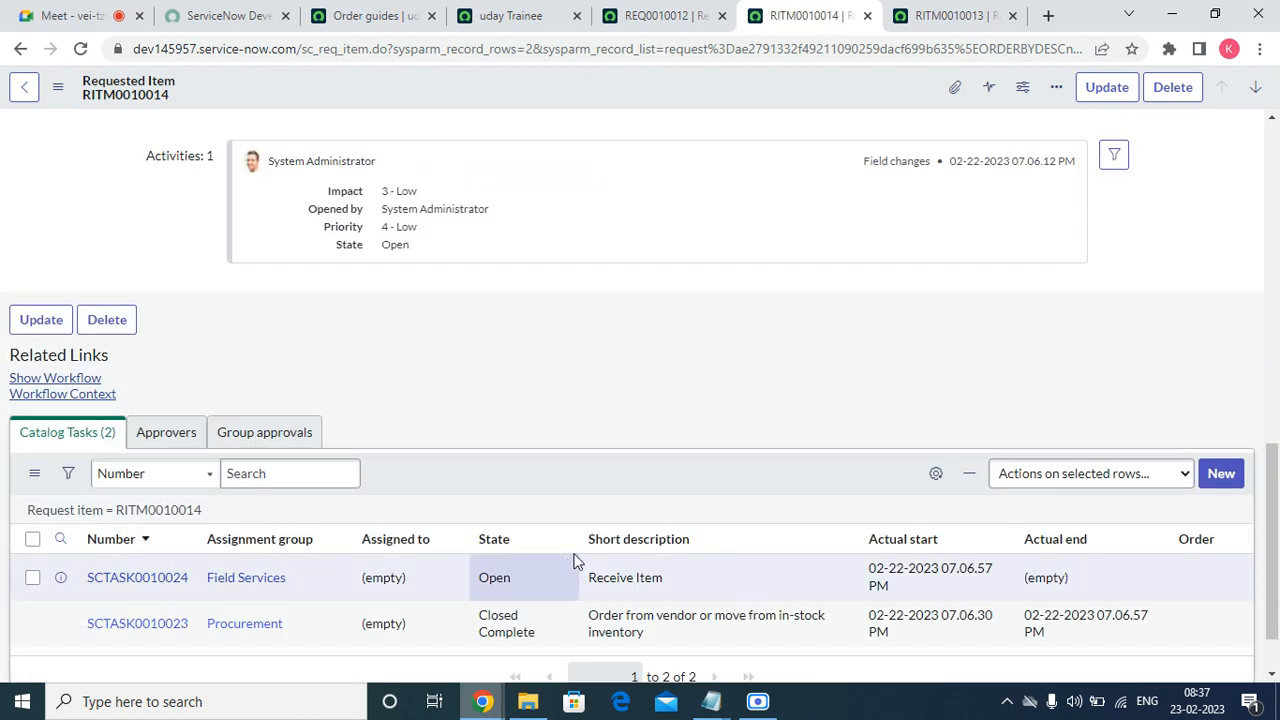
{"action": "left_click", "coordinate": [530, 505]}
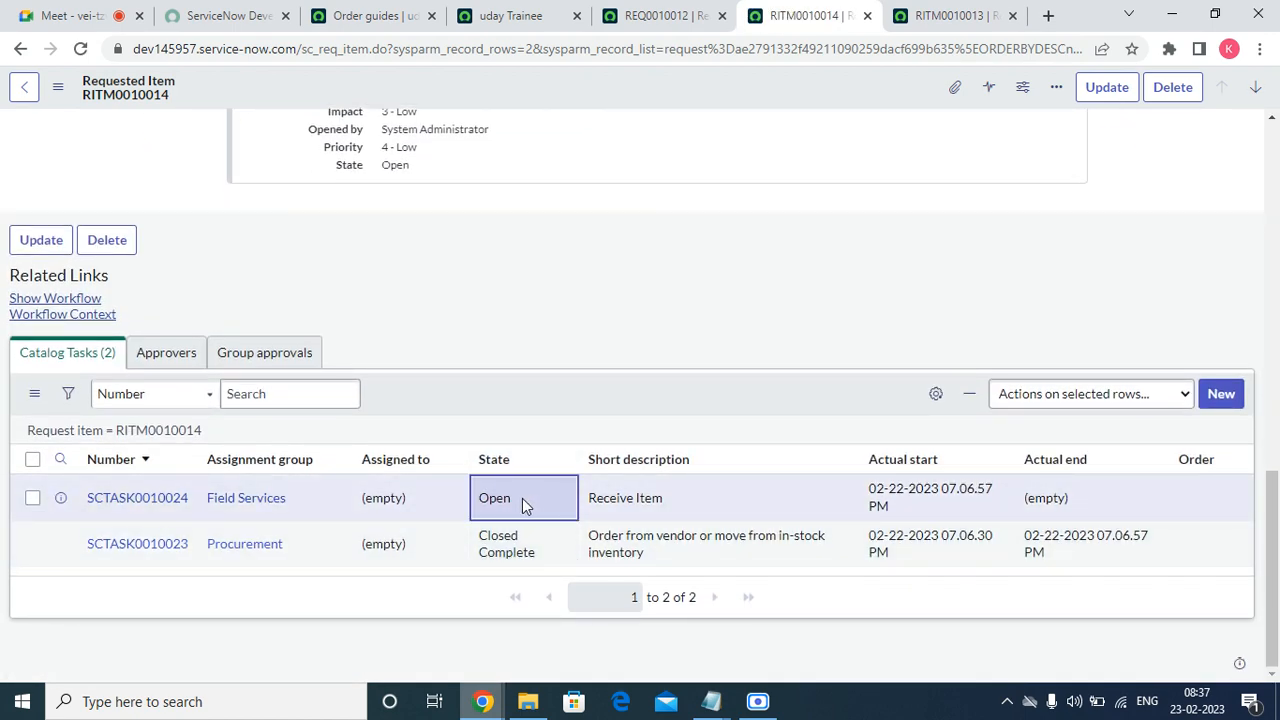
{"action": "double_click", "coordinate": [522, 505]}
{"action": "left_click", "coordinate": [523, 505]}
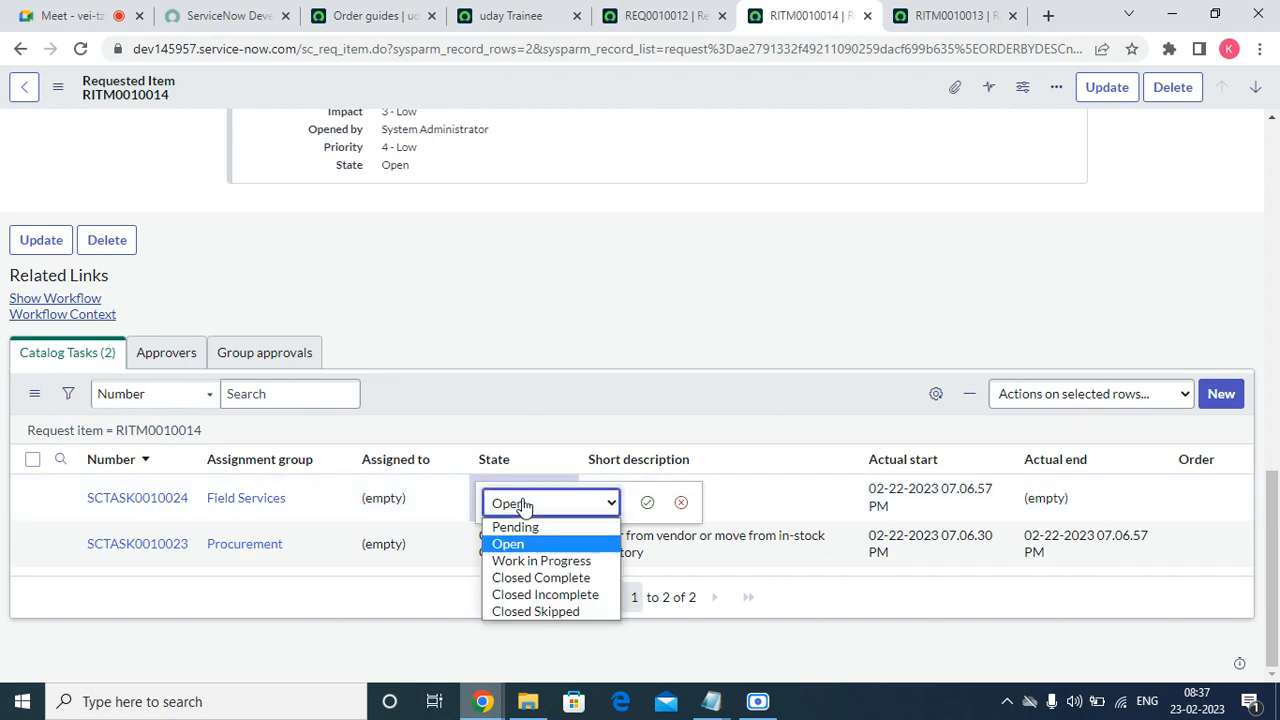
{"action": "left_click", "coordinate": [547, 579]}
{"action": "left_click", "coordinate": [647, 502]}
Refresh the catalog task list and show the item's workflow progress.
{"action": "right_click", "coordinate": [620, 384]}
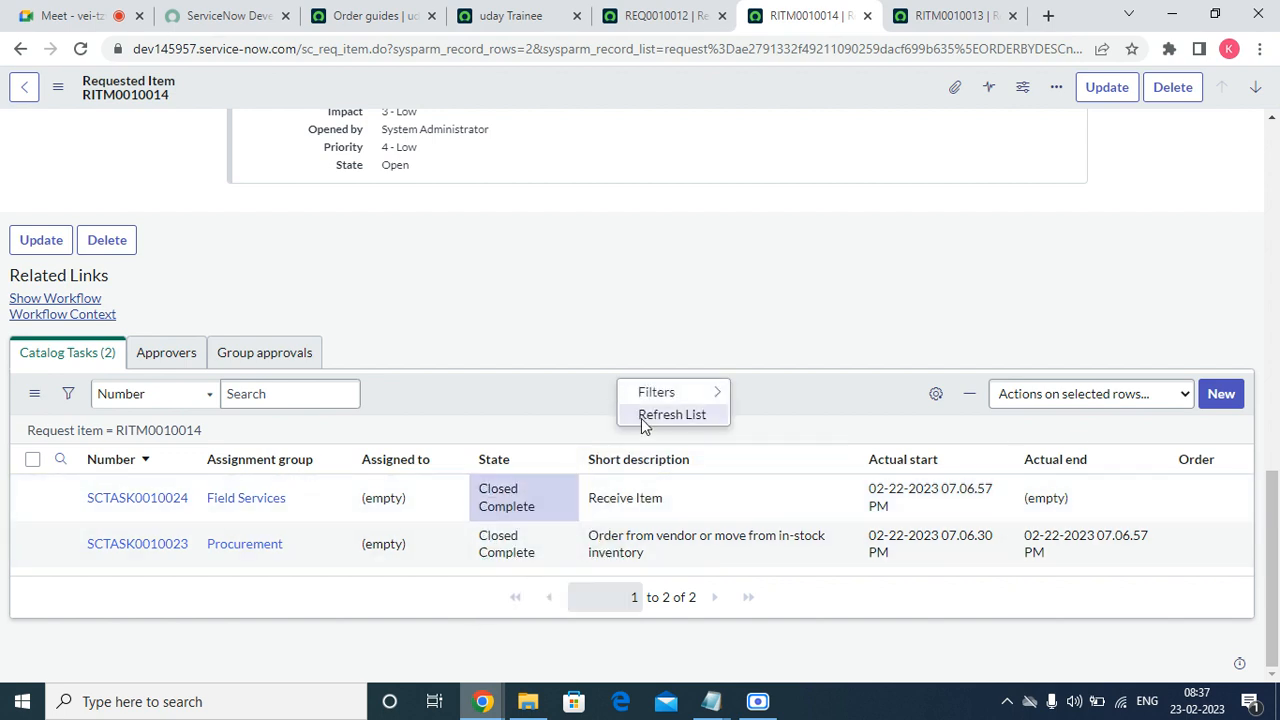
{"action": "left_click", "coordinate": [662, 414]}
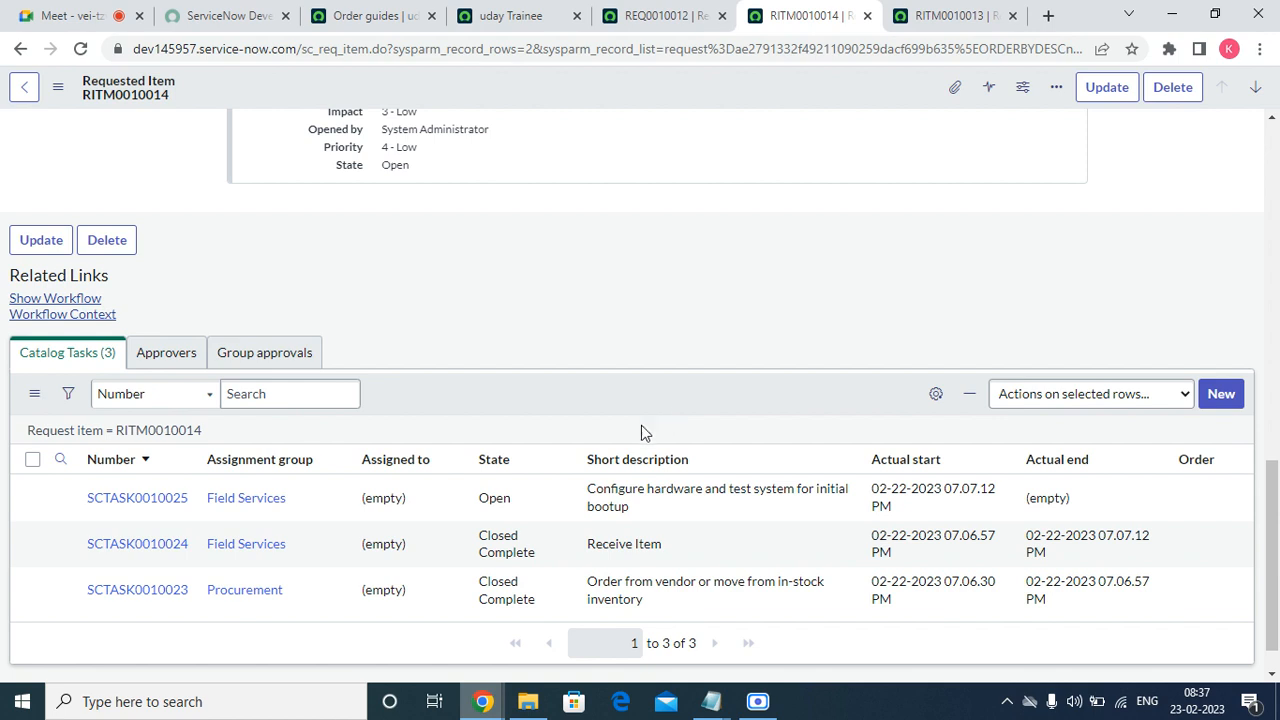
{"action": "left_click", "coordinate": [532, 500]}
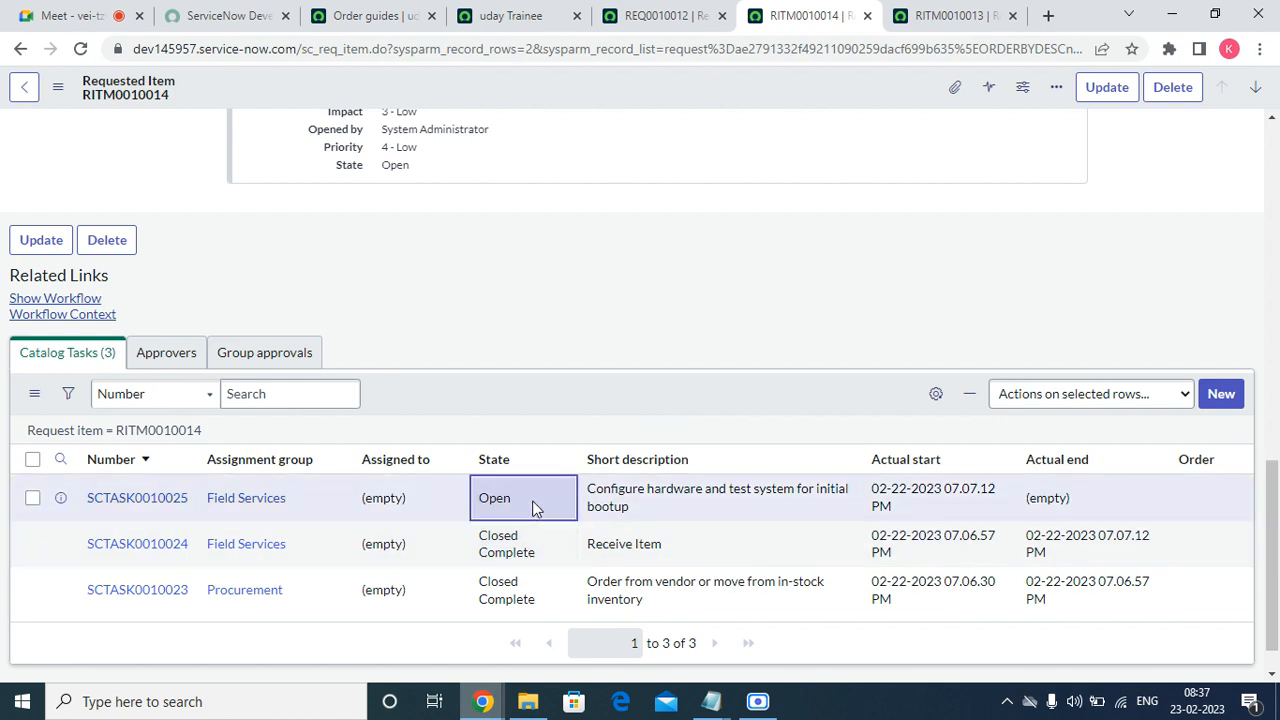
{"action": "left_click", "coordinate": [52, 298]}
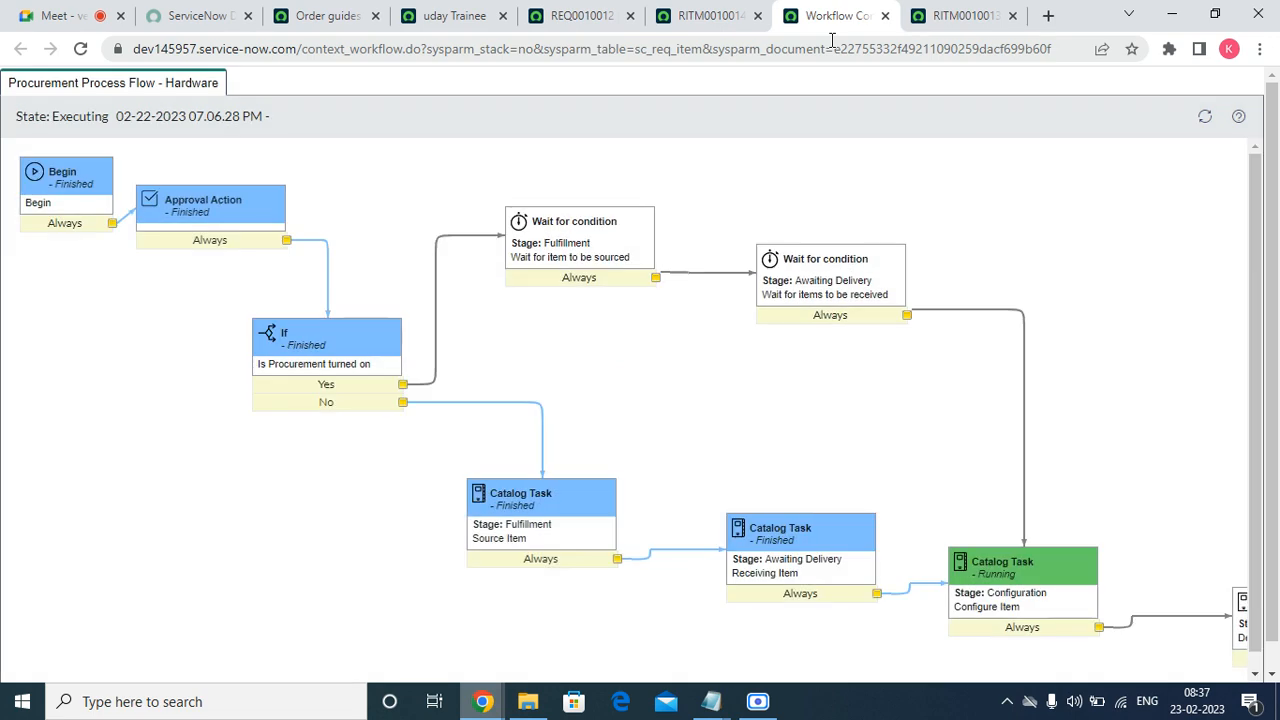
Set the configure hardware task on RITM0010014 to Closed Complete and refresh the task list.
{"action": "scroll", "coordinate": [698, 289], "scroll_direction": "down", "scroll_amount": 1}
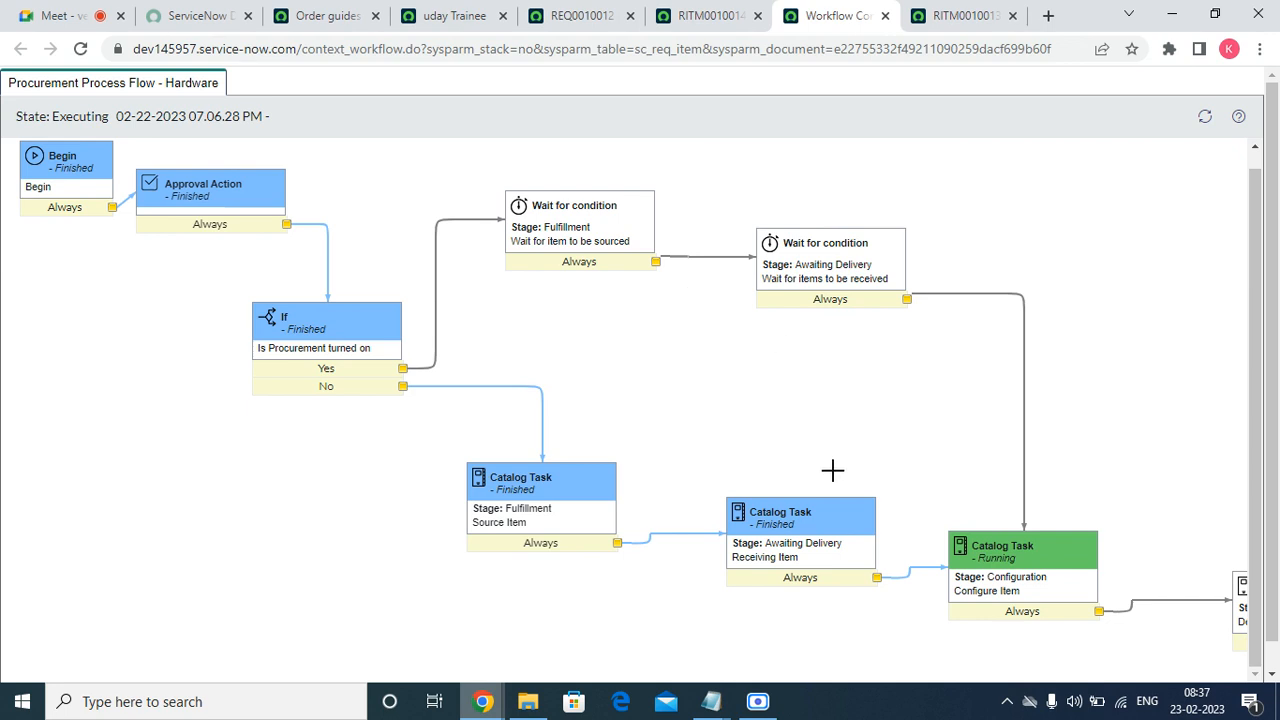
{"action": "left_click", "coordinate": [742, 24]}
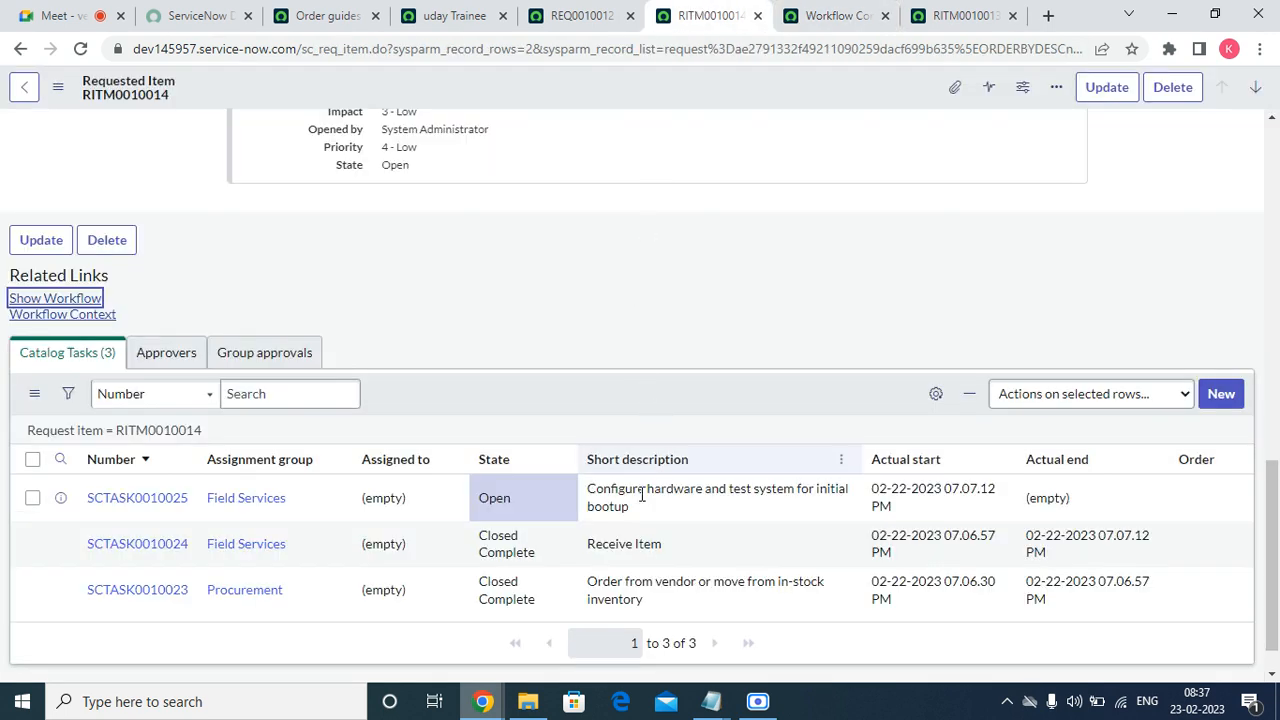
{"action": "left_click", "coordinate": [522, 507]}
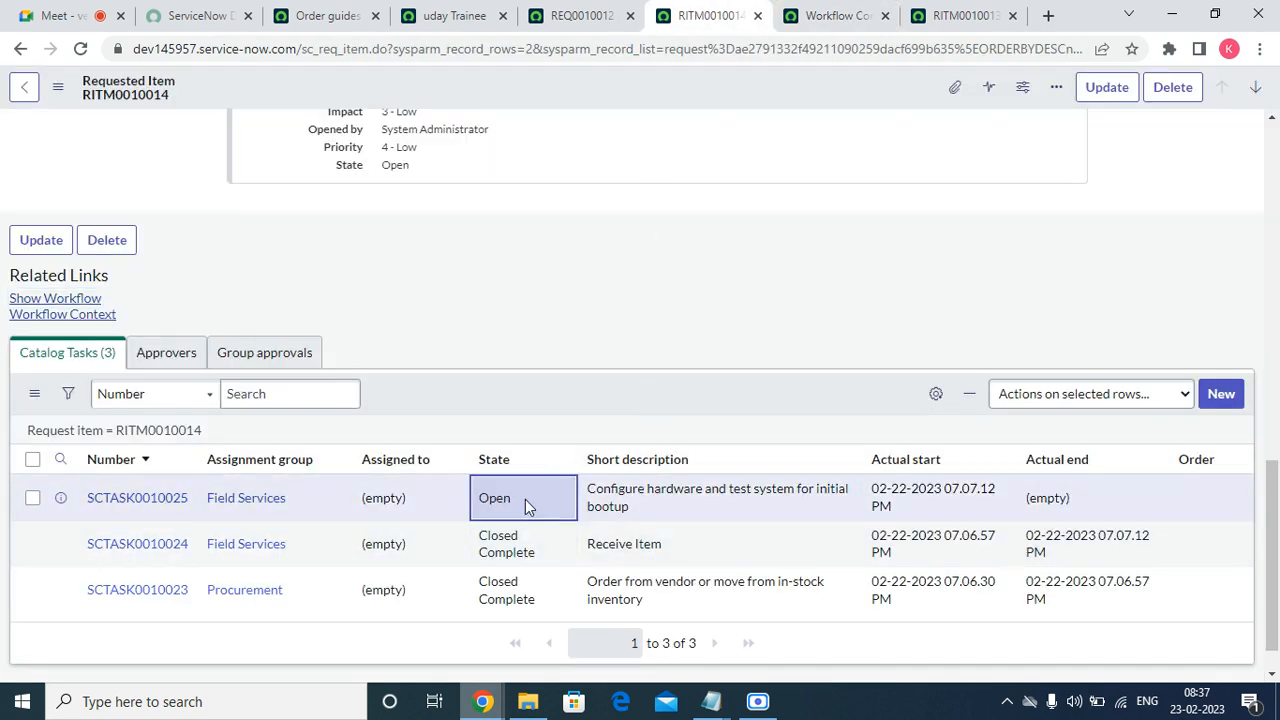
{"action": "right_click", "coordinate": [525, 499]}
{"action": "key", "text": "Escape"}
{"action": "double_click", "coordinate": [526, 500]}
{"action": "left_click", "coordinate": [537, 577]}
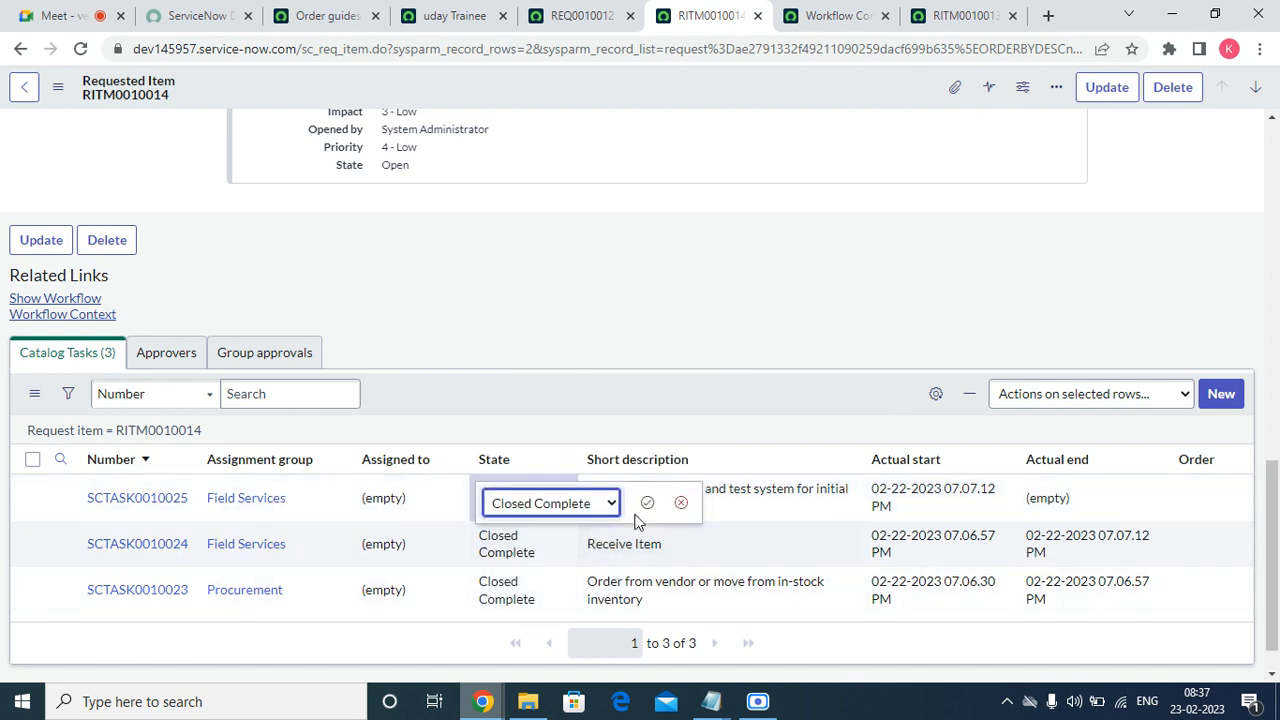
{"action": "left_click", "coordinate": [647, 502]}
{"action": "right_click", "coordinate": [587, 392]}
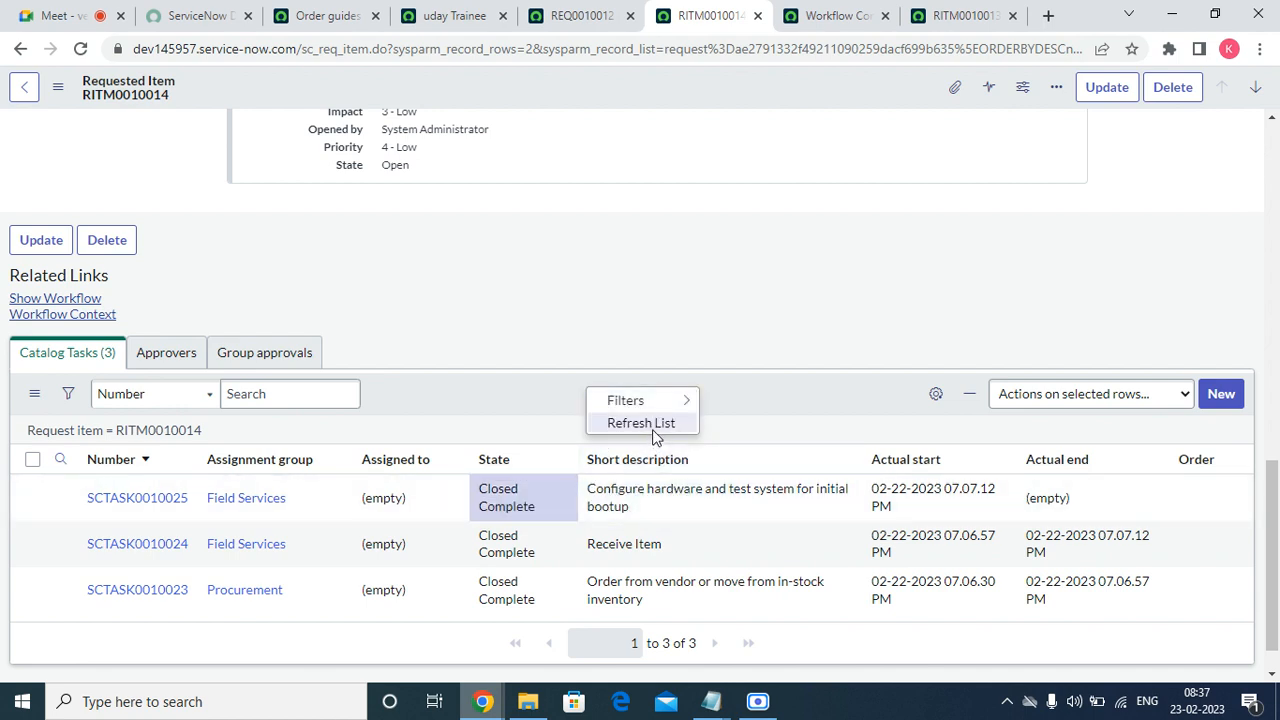
{"action": "left_click", "coordinate": [641, 423]}
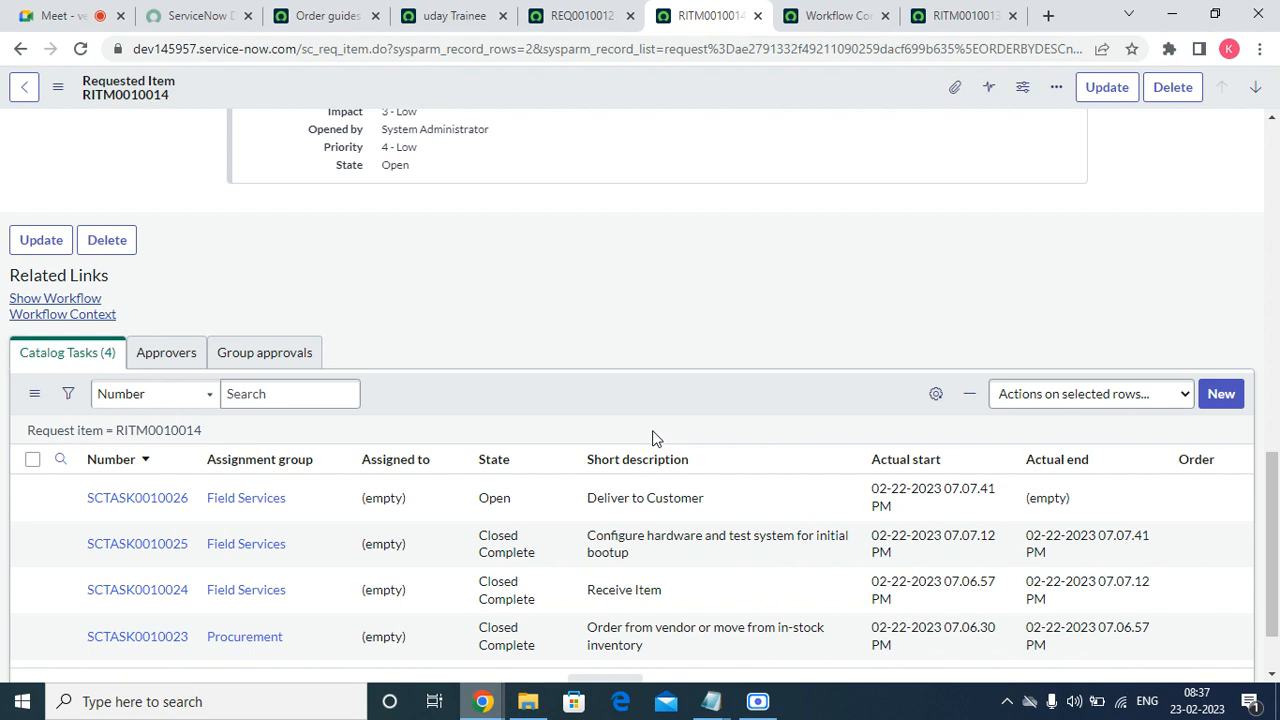
Set the Deliver to Customer task to Closed Complete and refresh the list.
{"action": "left_click", "coordinate": [510, 496]}
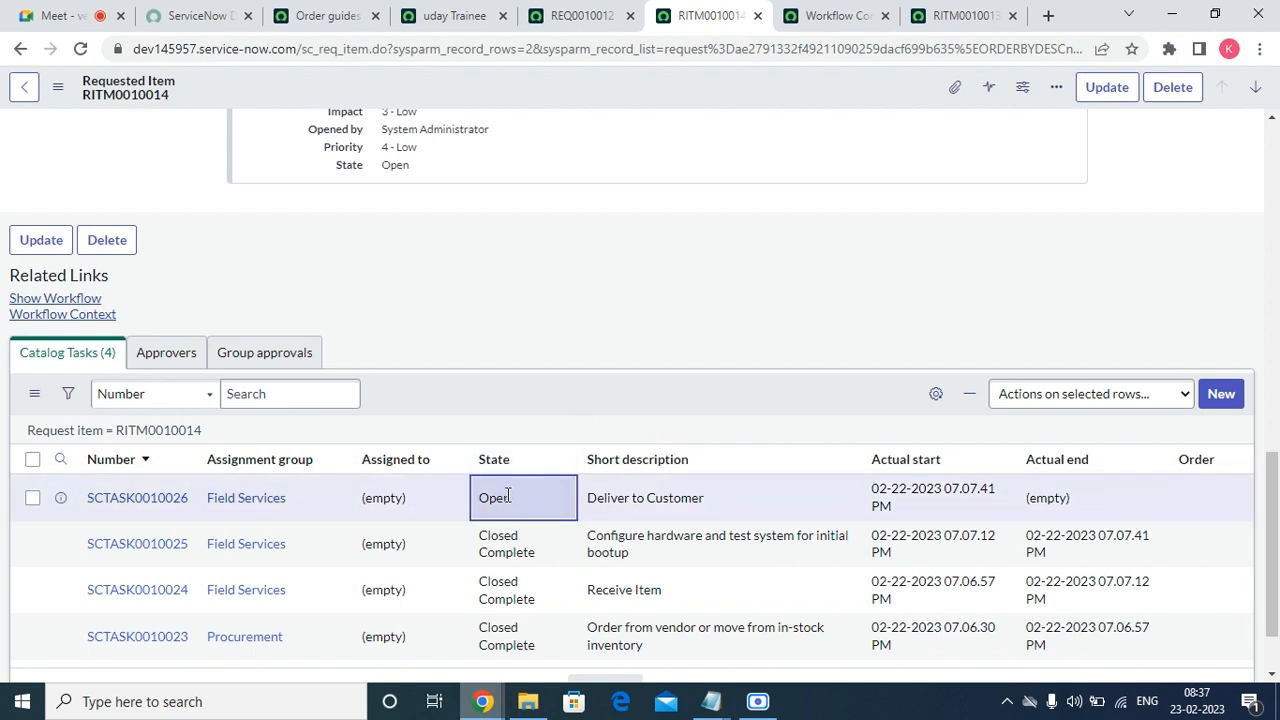
{"action": "double_click", "coordinate": [530, 505]}
{"action": "left_click", "coordinate": [530, 503]}
{"action": "left_click", "coordinate": [530, 578]}
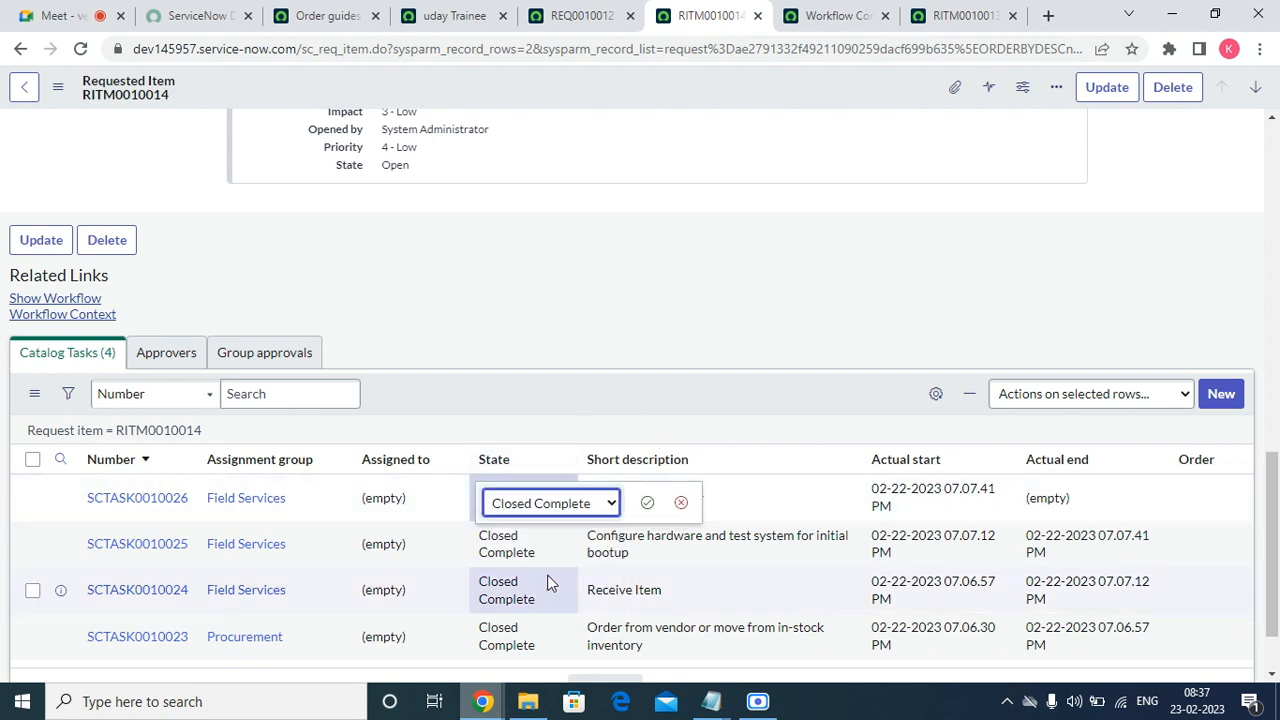
{"action": "left_click", "coordinate": [647, 502]}
{"action": "right_click", "coordinate": [602, 405]}
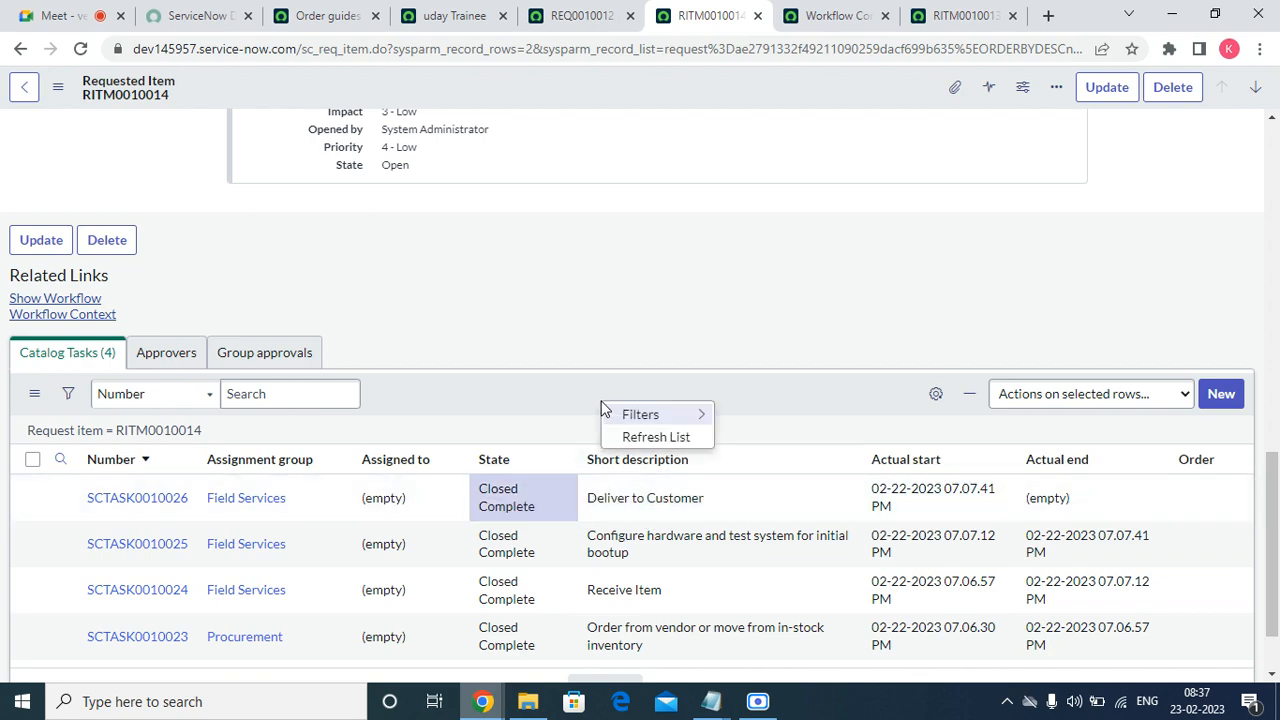
{"action": "left_click", "coordinate": [639, 437]}
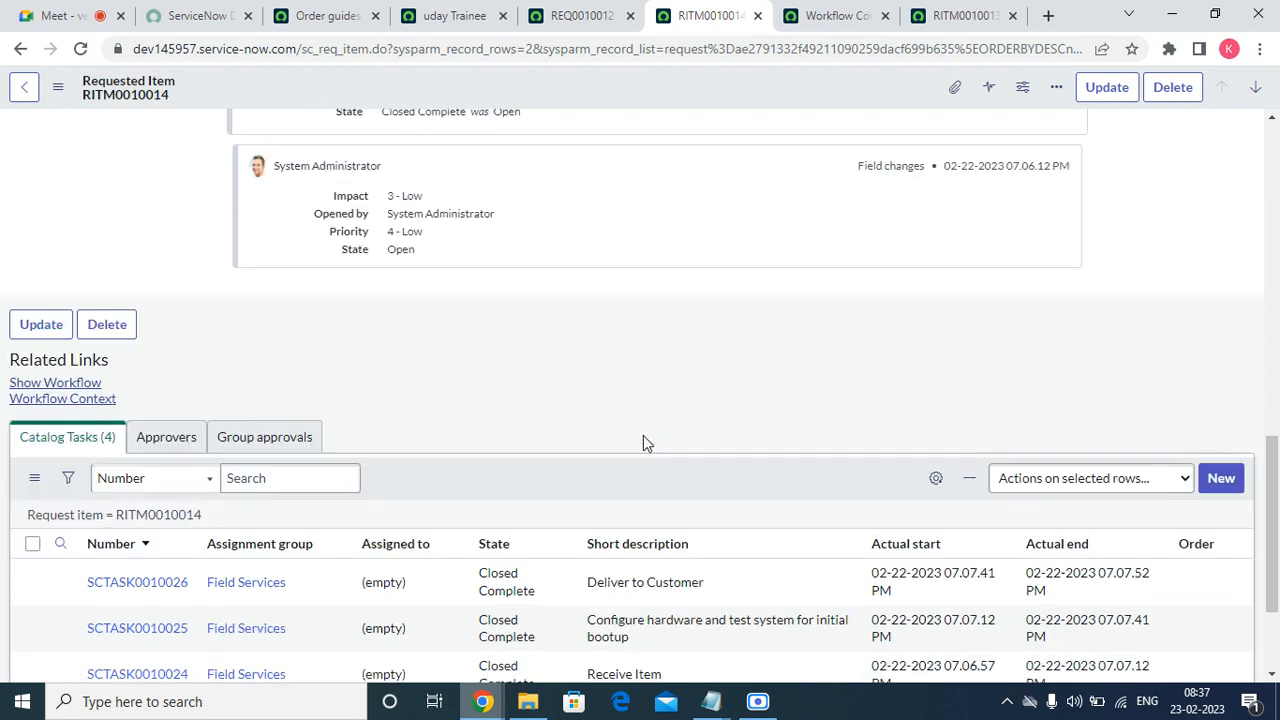
{"action": "scroll", "coordinate": [639, 465], "scroll_direction": "down", "scroll_amount": 2}
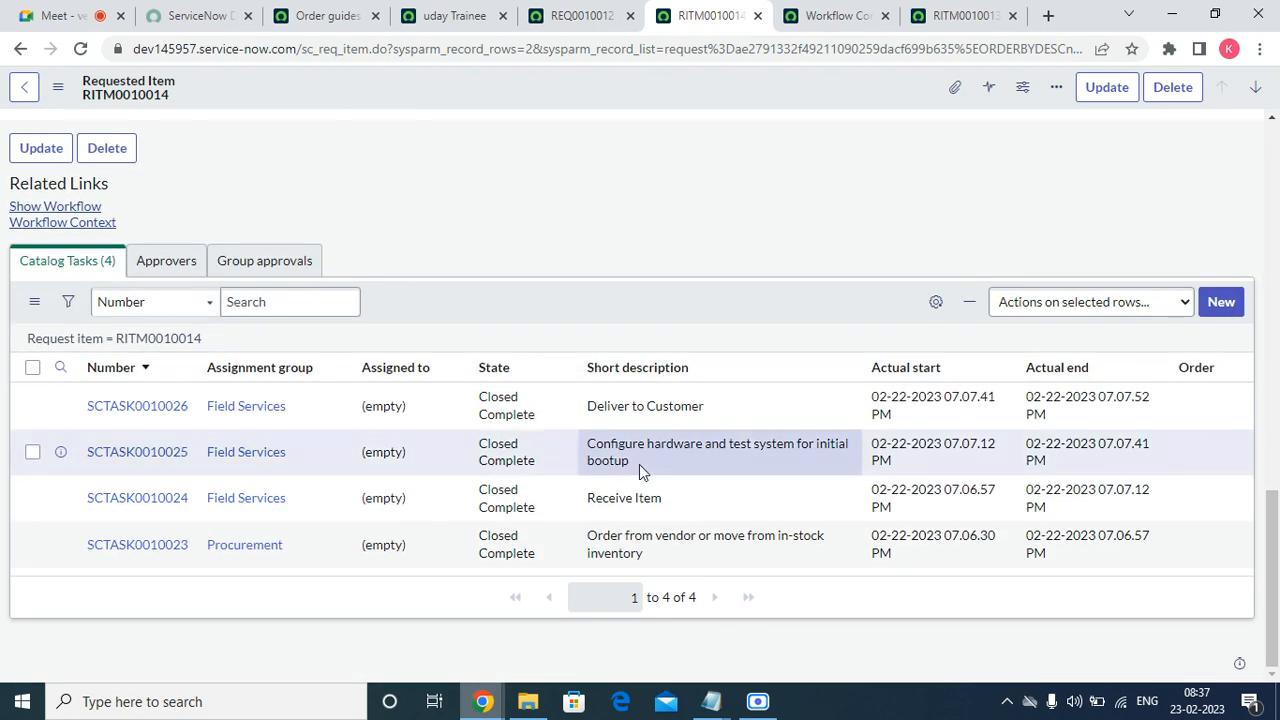
Refresh the Procurement Process Flow - Hardware diagram and scroll right to its End node.
{"action": "left_click", "coordinate": [800, 15]}
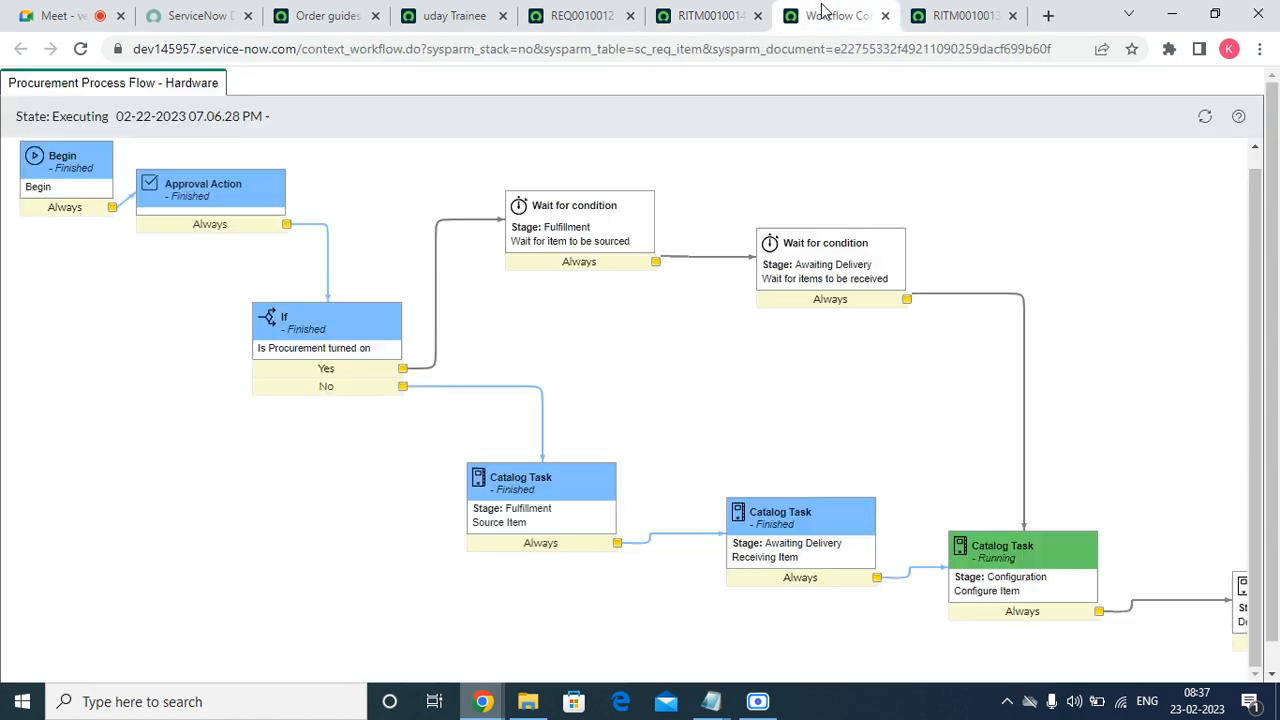
{"action": "left_click", "coordinate": [1205, 117]}
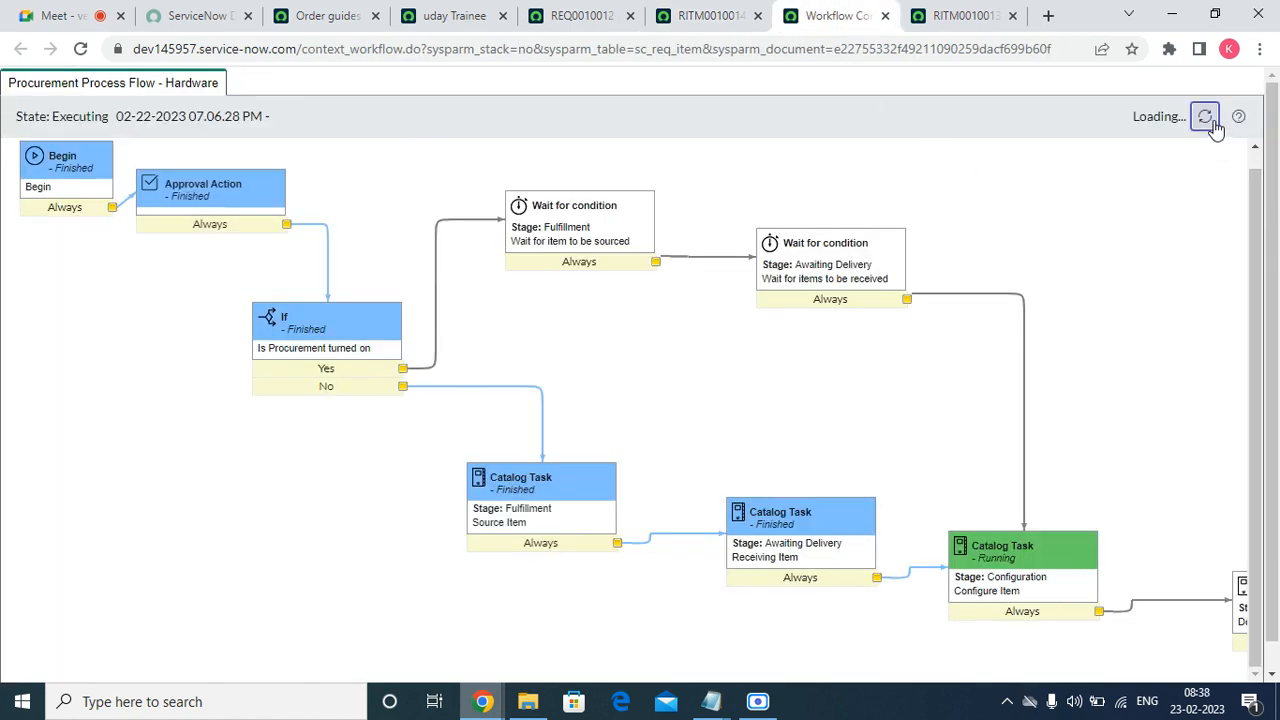
{"action": "scroll", "coordinate": [814, 591], "scroll_direction": "down", "scroll_amount": 1}
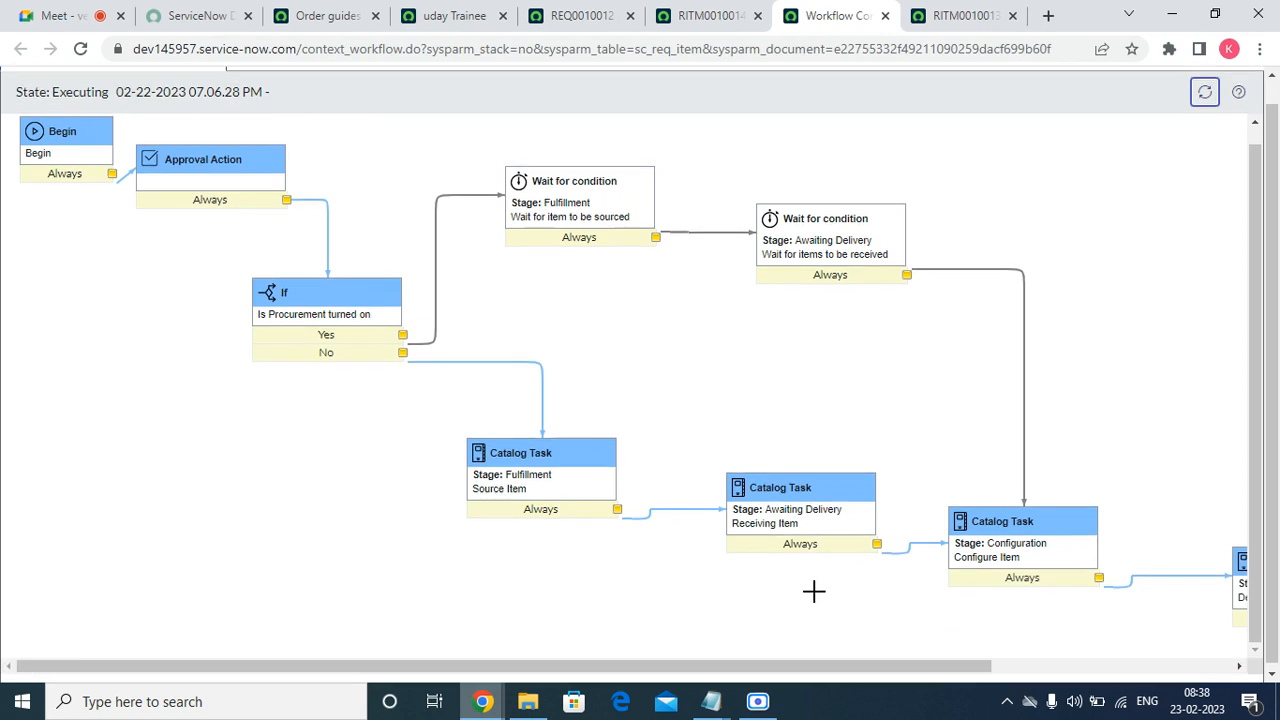
{"action": "left_click_drag", "start_coordinate": [948, 666], "coordinate": [1190, 666]}
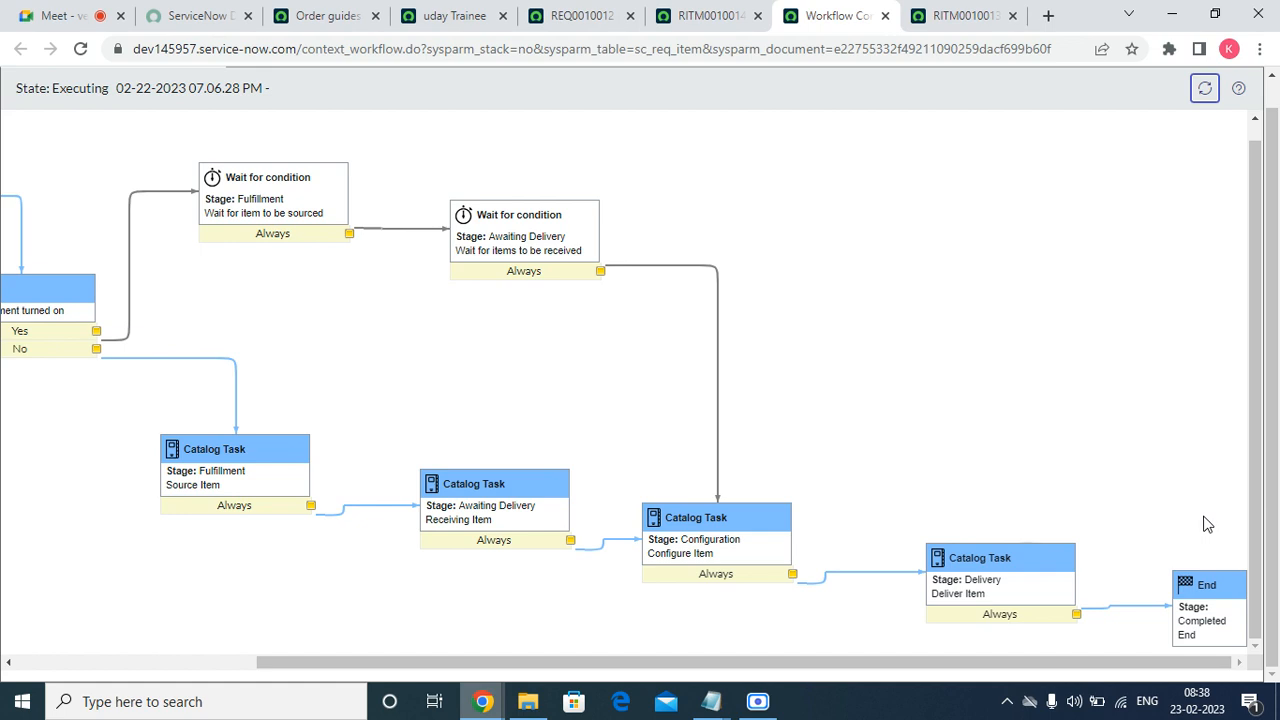
{"action": "left_click", "coordinate": [1205, 88]}
Approve RITM0010013's first Requested approver and view the new Ear Phones Request catalog task.
{"action": "left_click", "coordinate": [885, 16]}
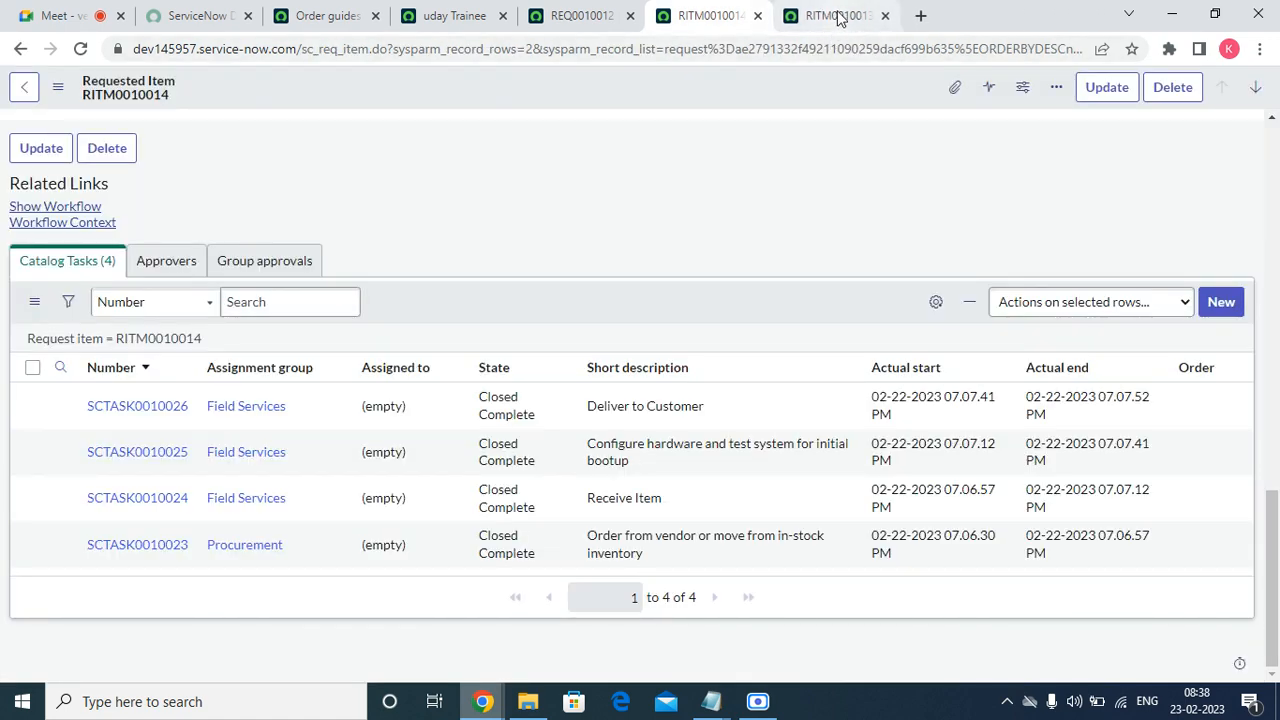
{"action": "left_click", "coordinate": [840, 16]}
{"action": "scroll", "coordinate": [617, 157], "scroll_direction": "down", "scroll_amount": 15}
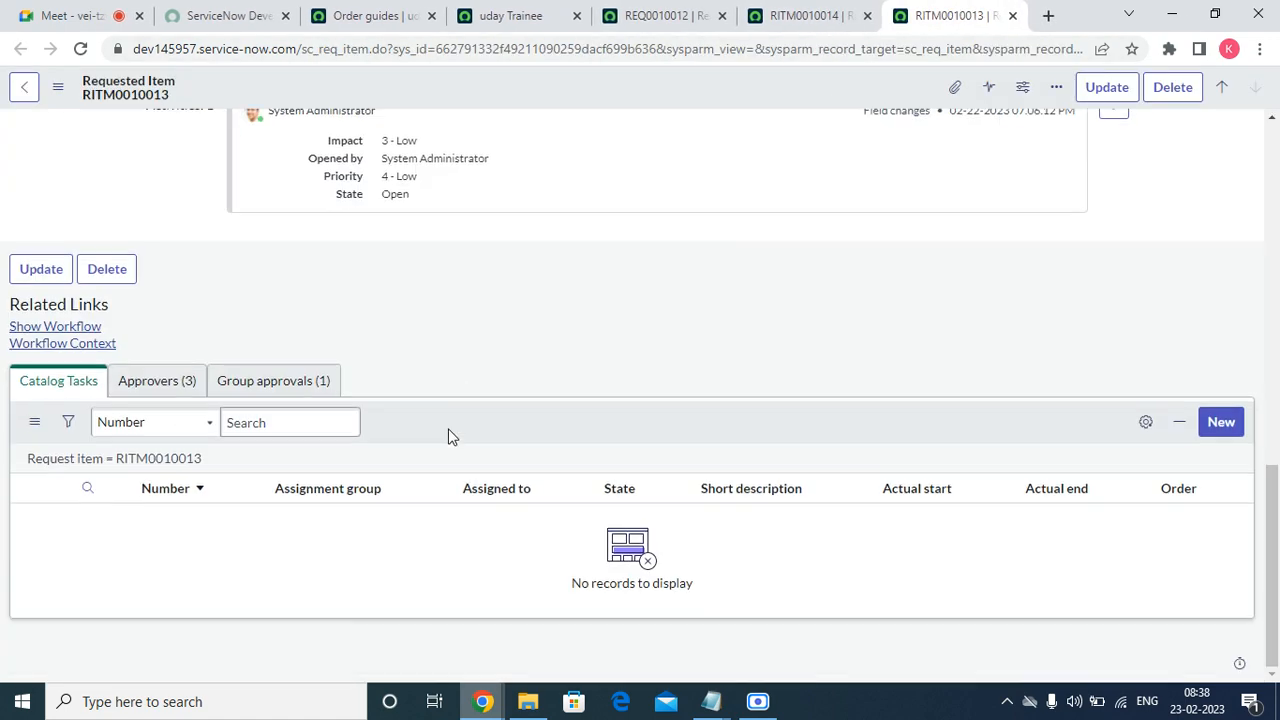
{"action": "left_click", "coordinate": [188, 386]}
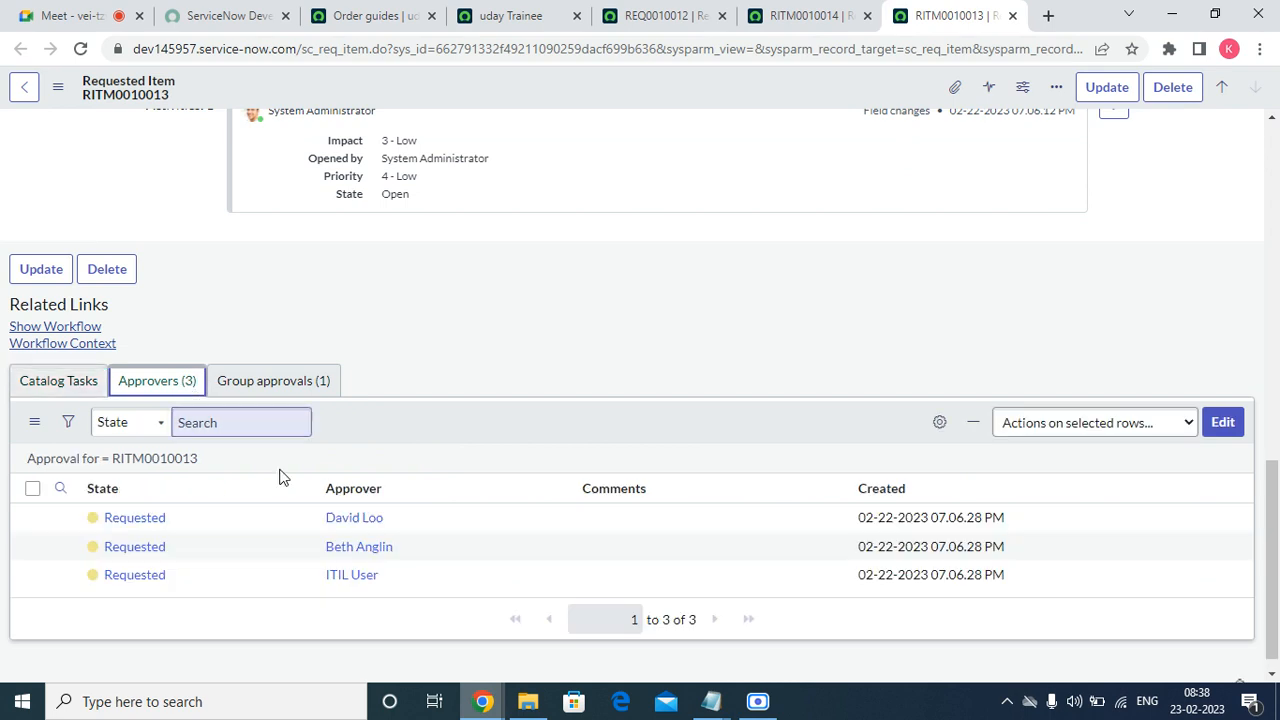
{"action": "right_click", "coordinate": [132, 519]}
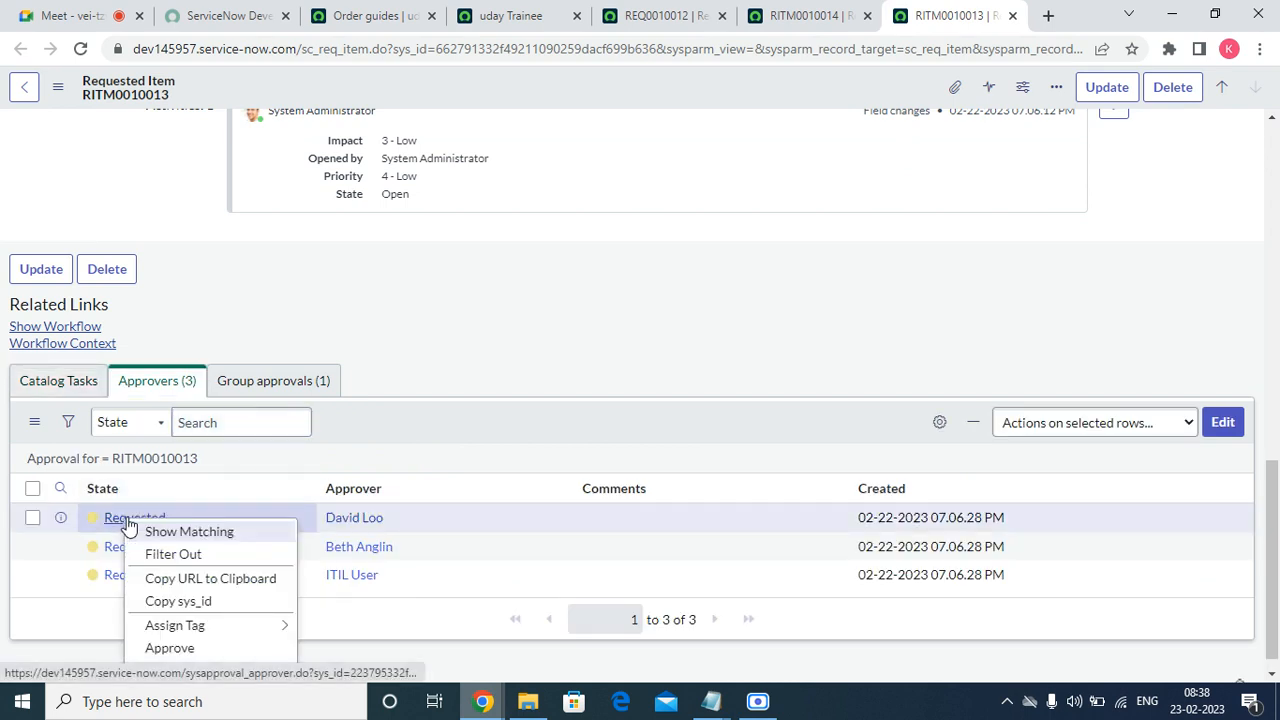
{"action": "left_click", "coordinate": [195, 648]}
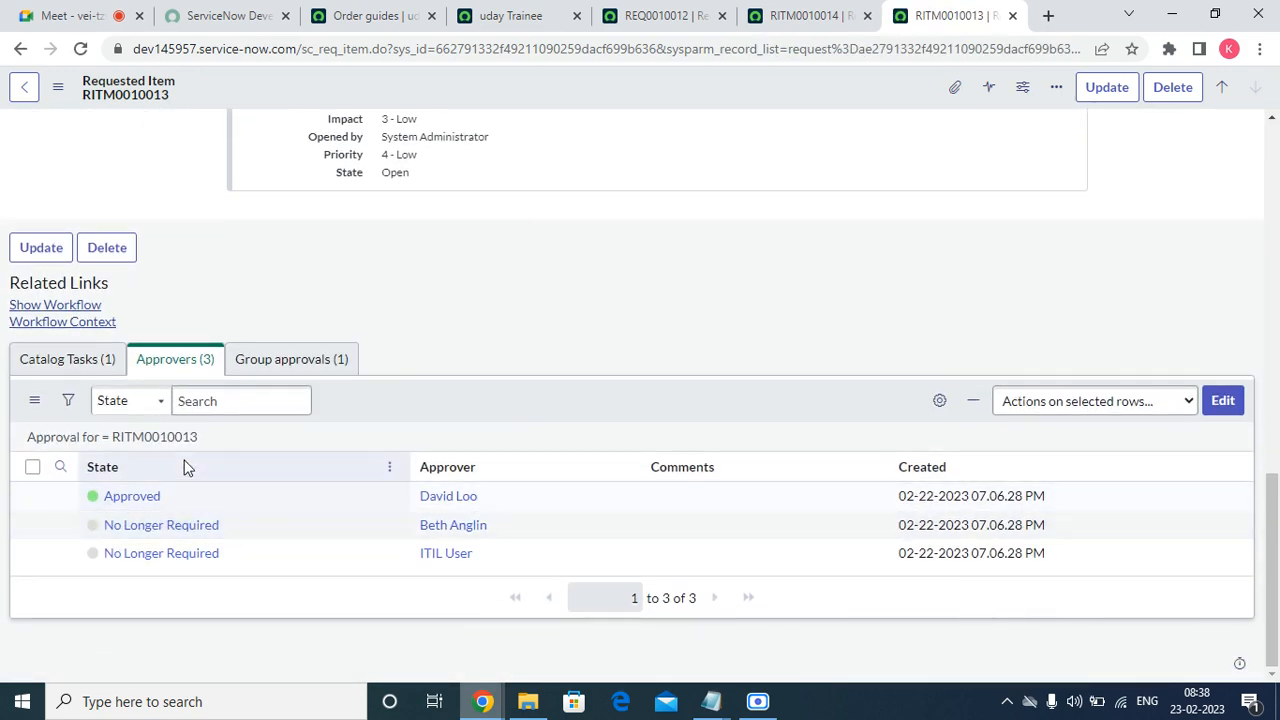
{"action": "left_click", "coordinate": [63, 361]}
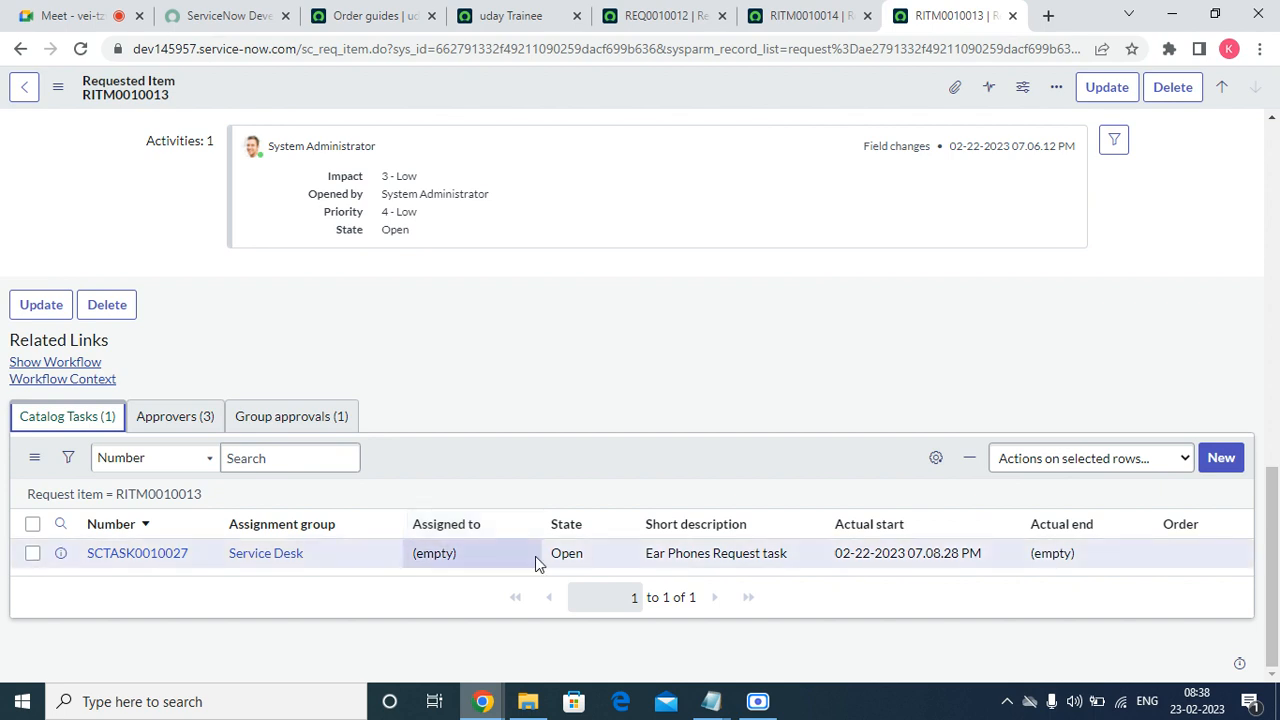
{"action": "double_click", "coordinate": [550, 556]}
Close the REQ0010012 and RITM0010014 records and return to RITM0010013.
{"action": "left_click", "coordinate": [621, 563]}
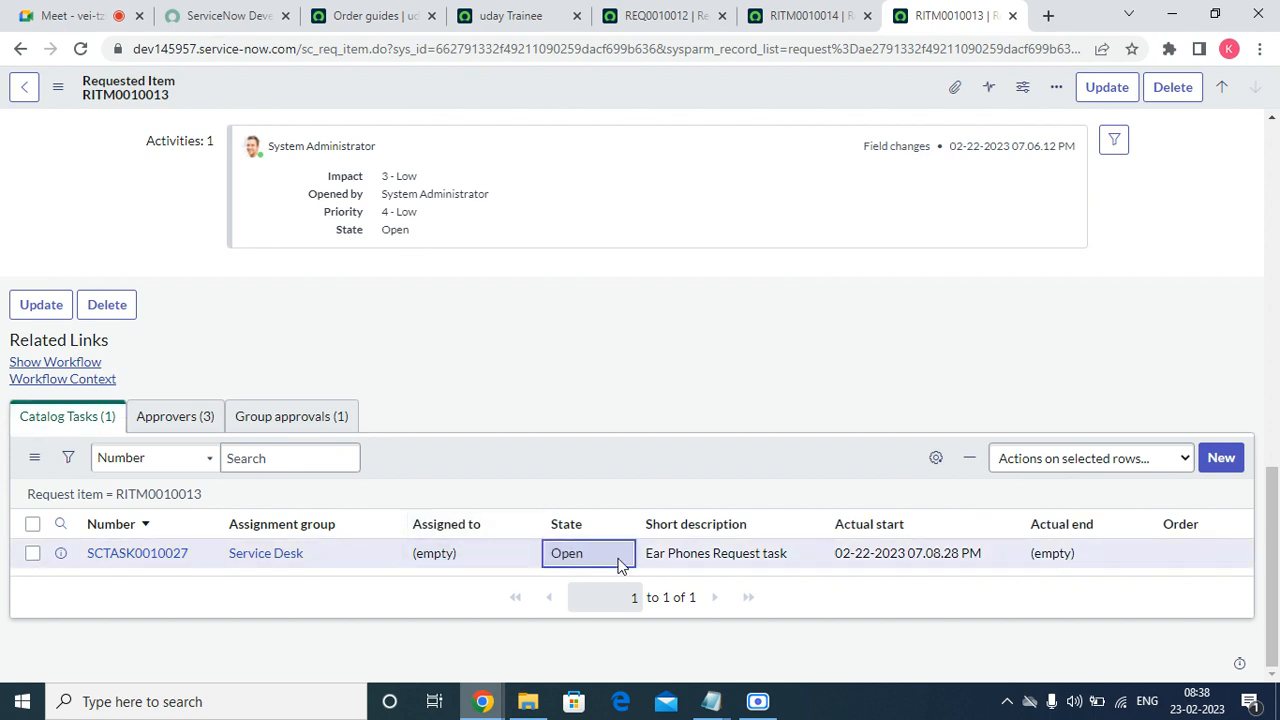
{"action": "left_click", "coordinate": [100, 379]}
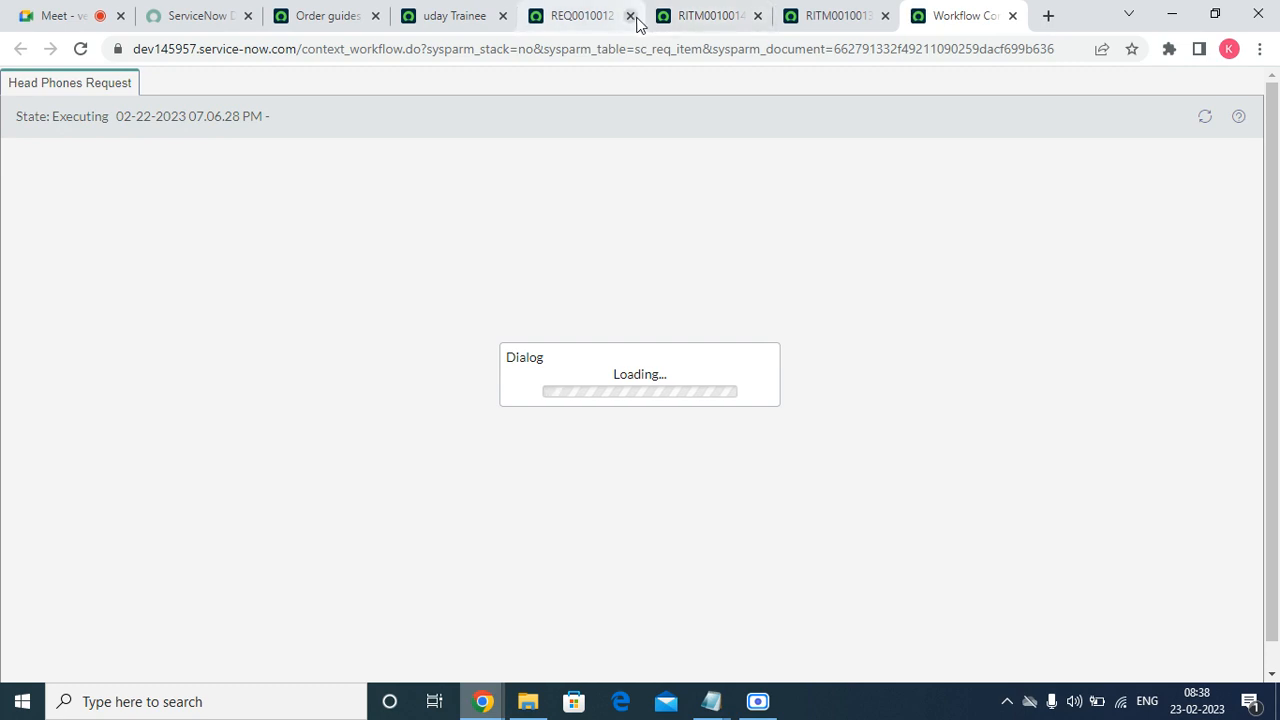
{"action": "left_click", "coordinate": [630, 16]}
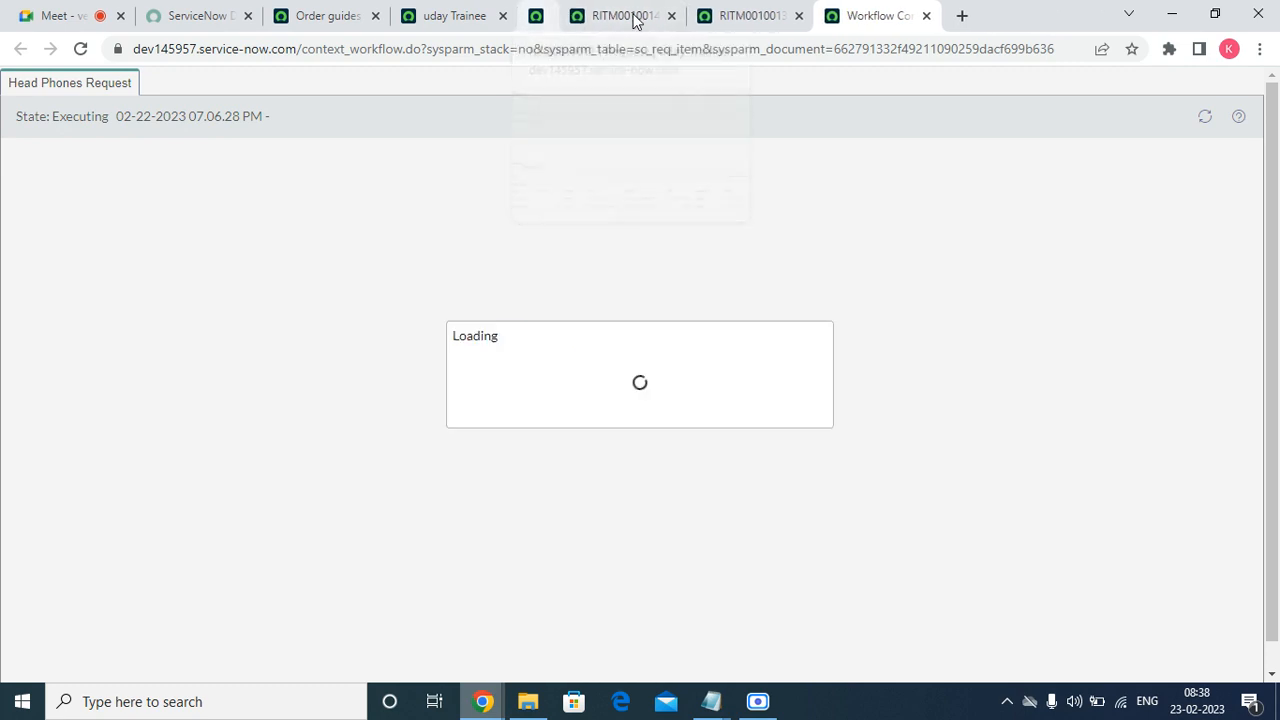
{"action": "left_click", "coordinate": [630, 16]}
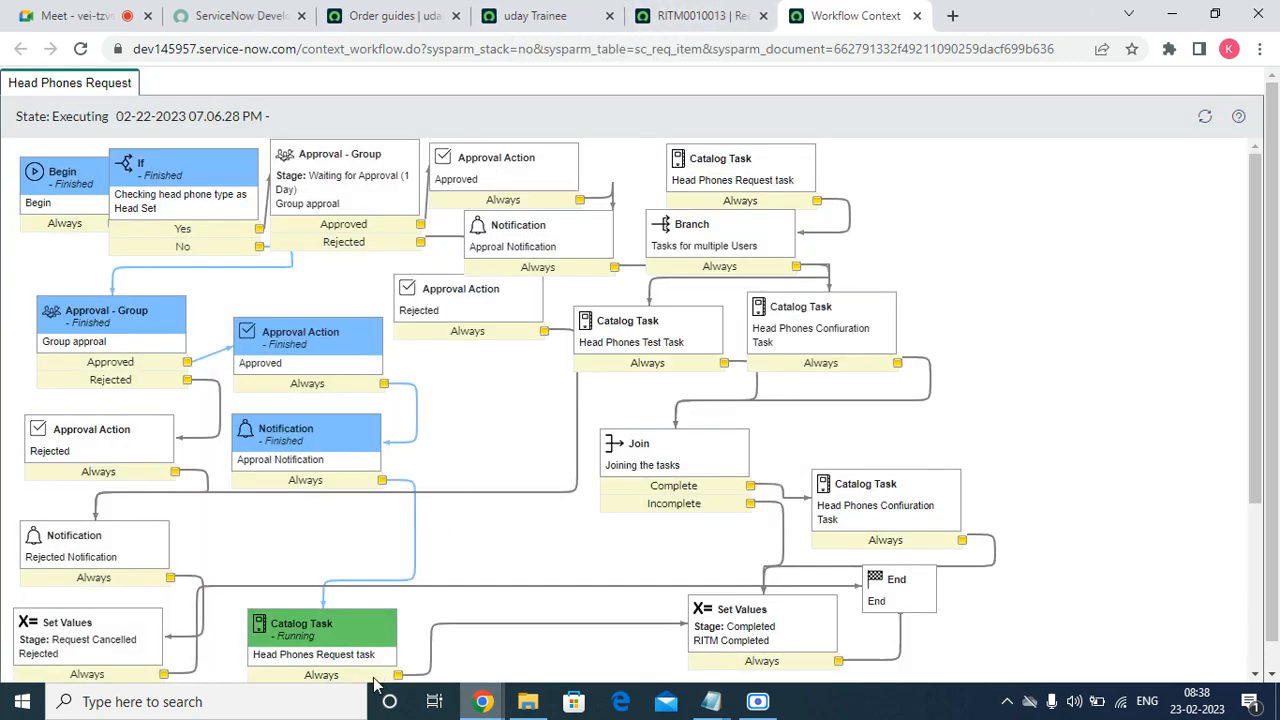
{"action": "left_click", "coordinate": [760, 16]}
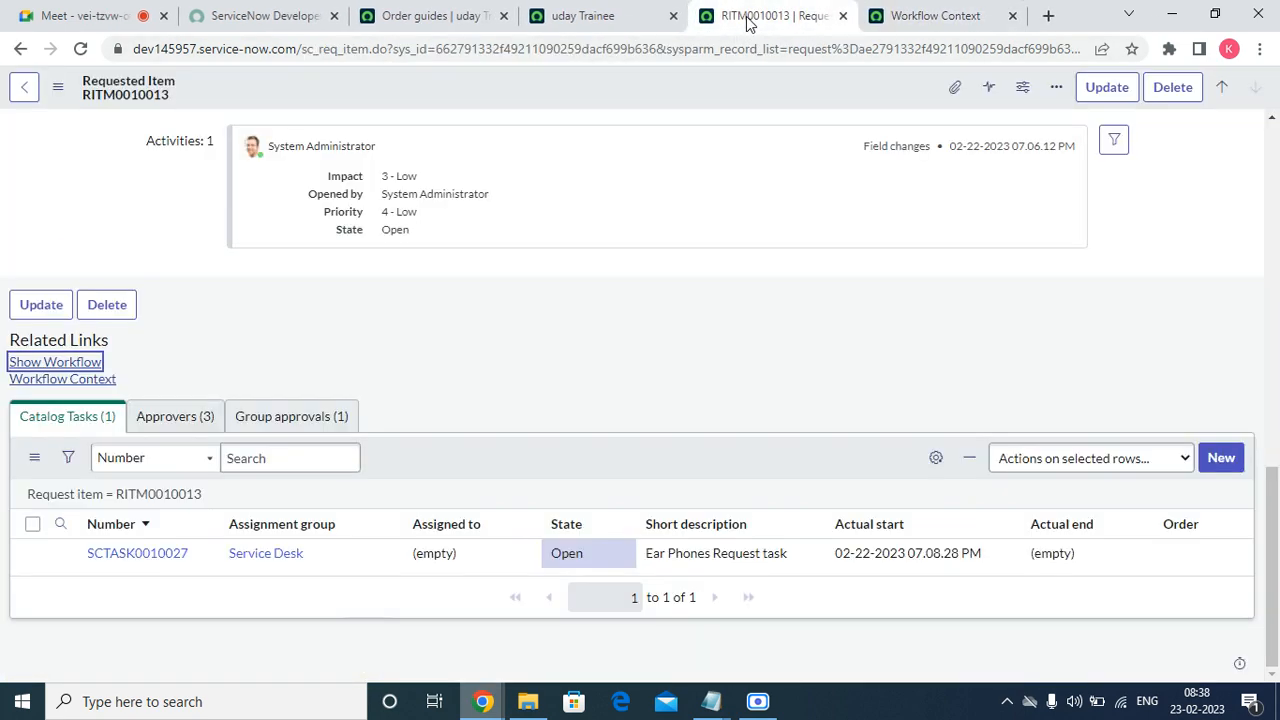
Set the Ear Phones Request task SCTASK0010027 to Closed Complete and refresh the task list.
{"action": "left_click", "coordinate": [598, 556]}
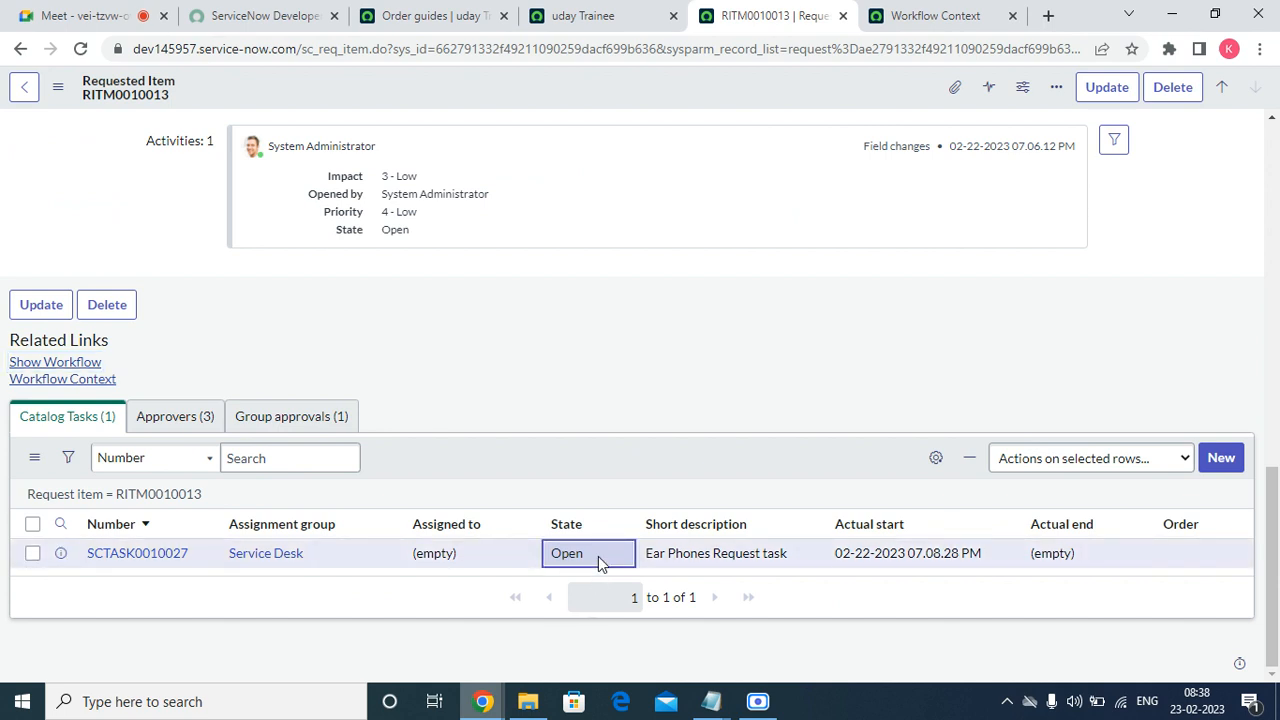
{"action": "double_click", "coordinate": [598, 556]}
{"action": "left_click", "coordinate": [600, 566]}
{"action": "left_click", "coordinate": [612, 508]}
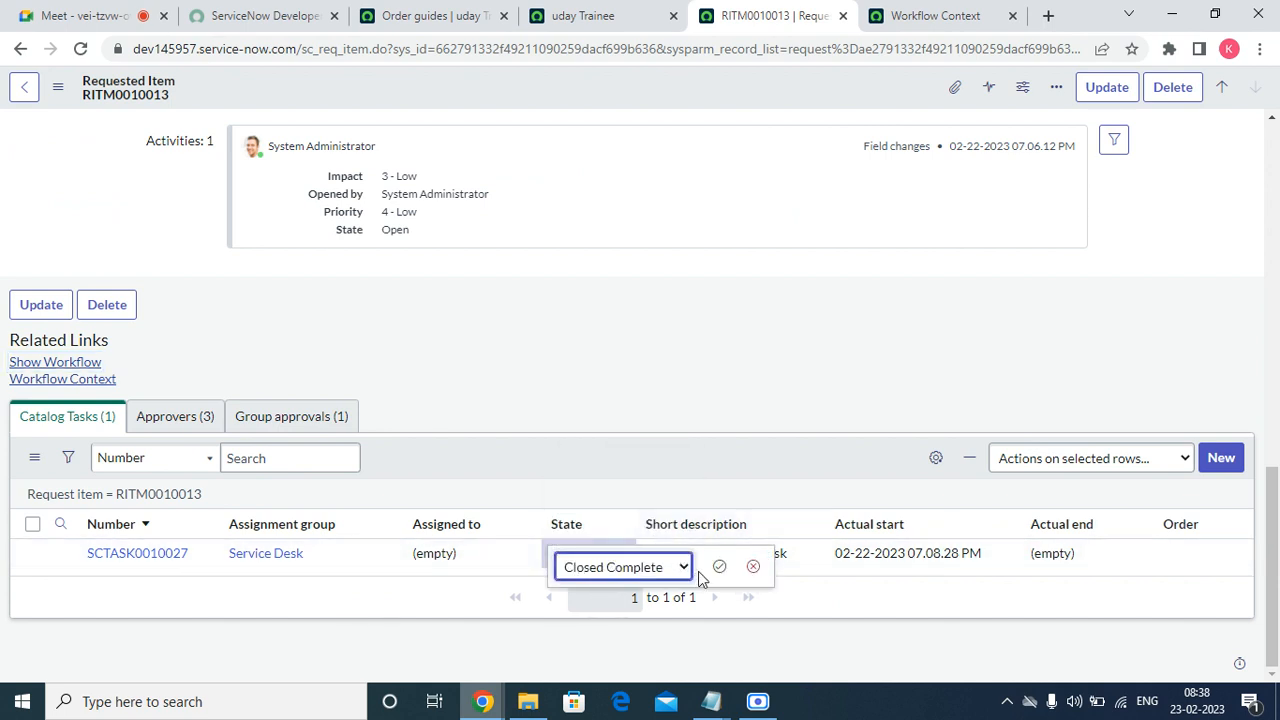
{"action": "left_click", "coordinate": [720, 564]}
{"action": "right_click", "coordinate": [628, 457]}
{"action": "left_click", "coordinate": [664, 492]}
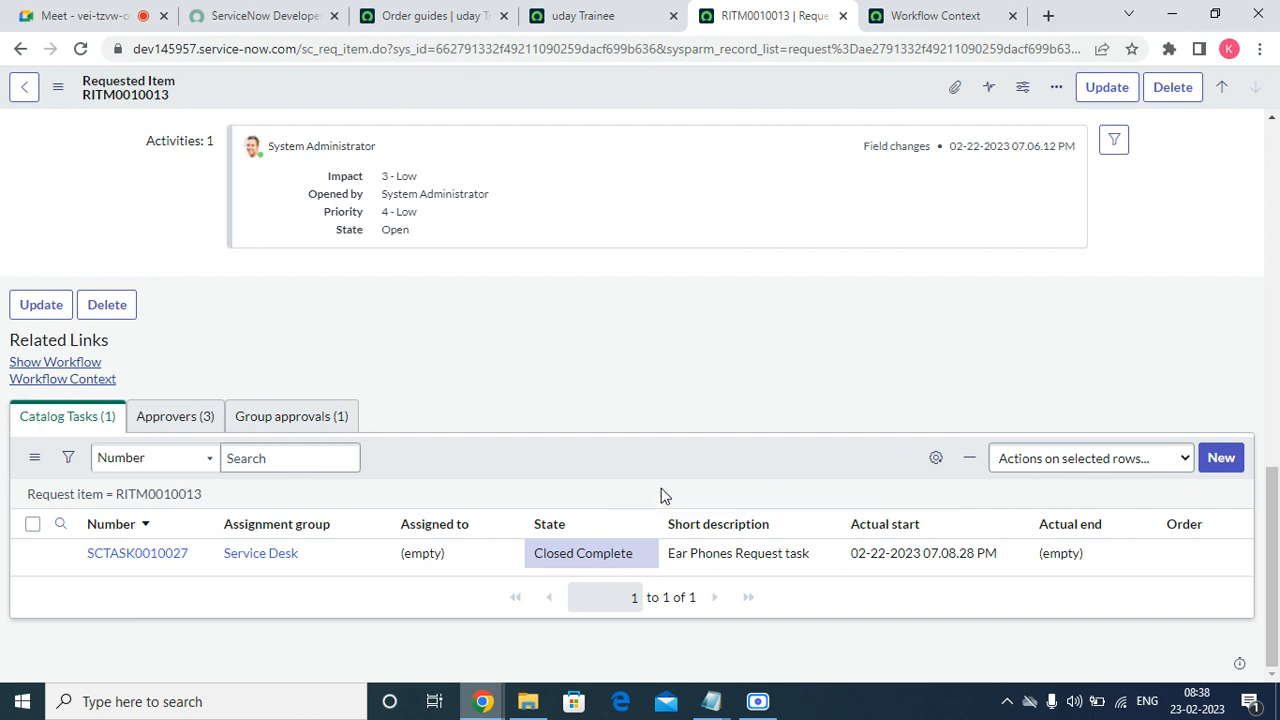
Reload the Head Phones Request workflow and the RITM0010013 form to check its completion.
{"action": "left_click", "coordinate": [905, 16]}
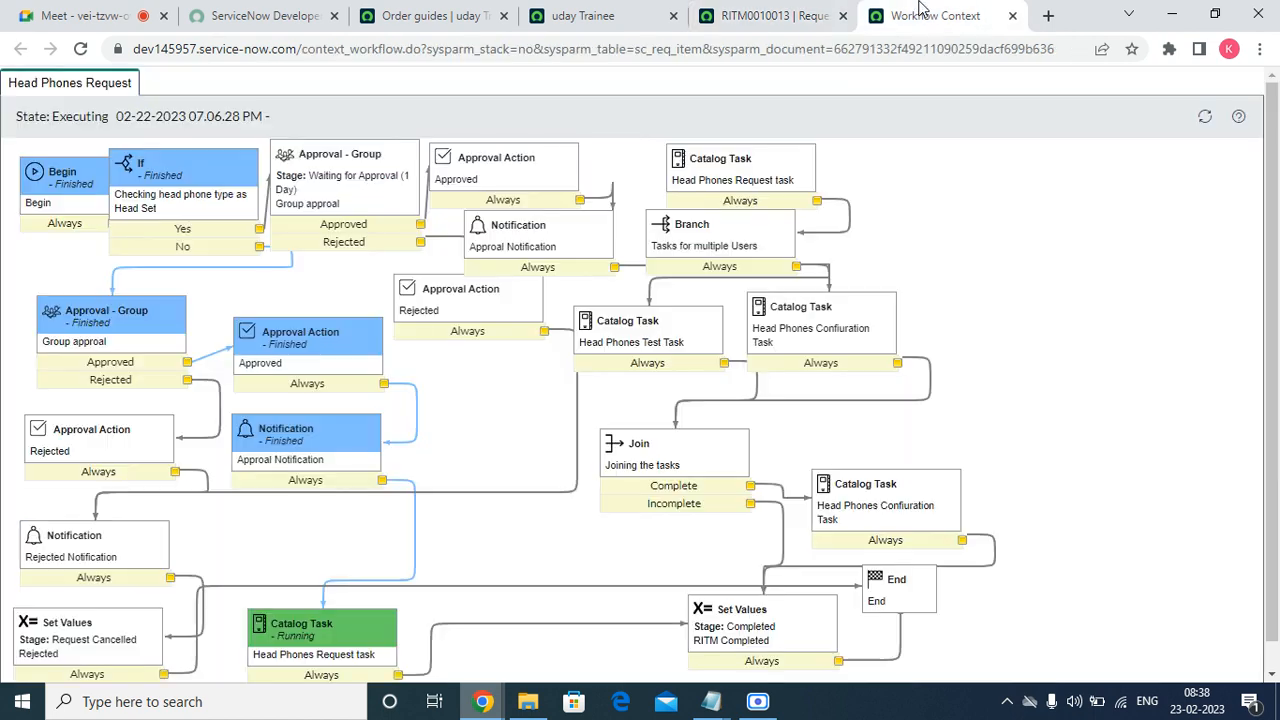
{"action": "left_click", "coordinate": [1205, 118]}
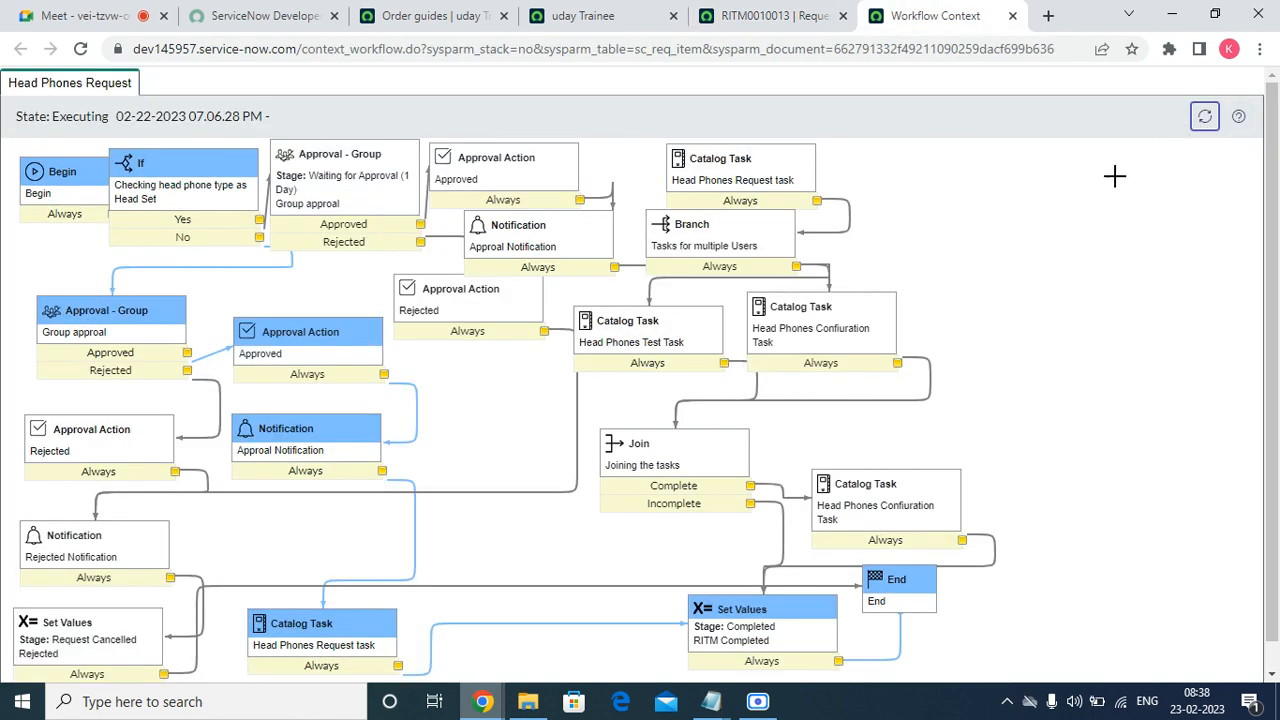
{"action": "left_click", "coordinate": [757, 17]}
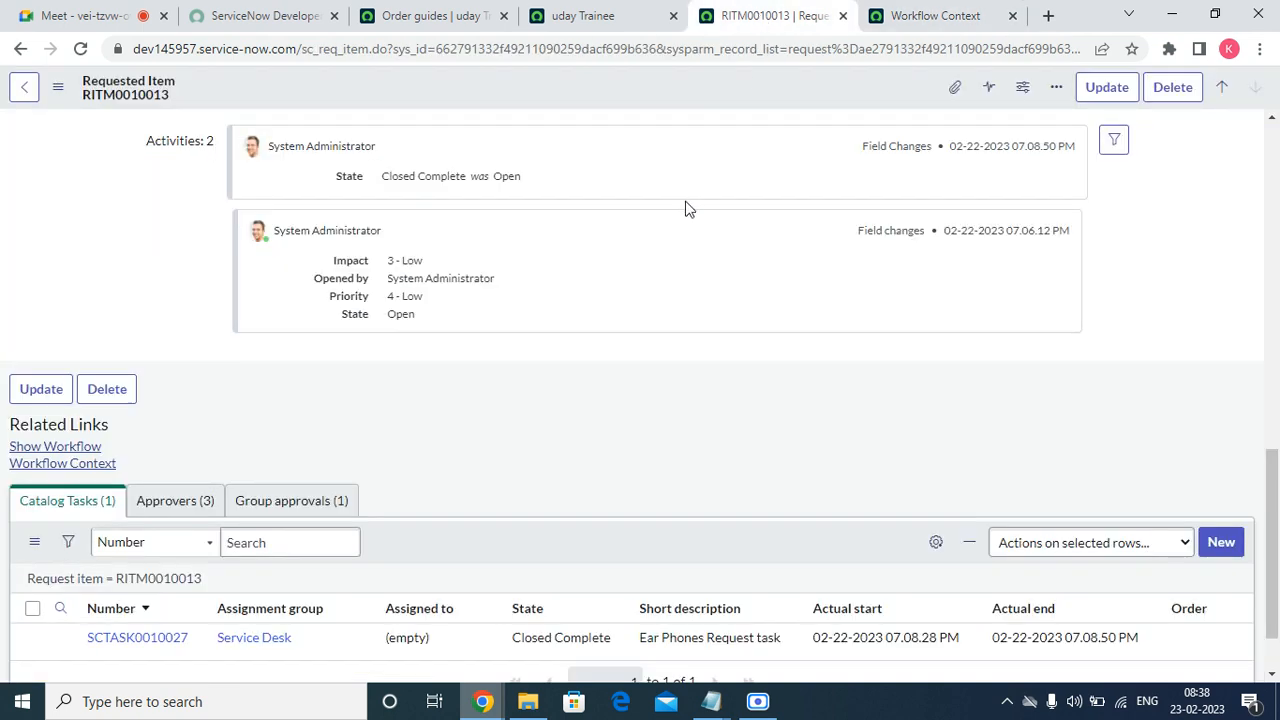
{"action": "right_click", "coordinate": [652, 86]}
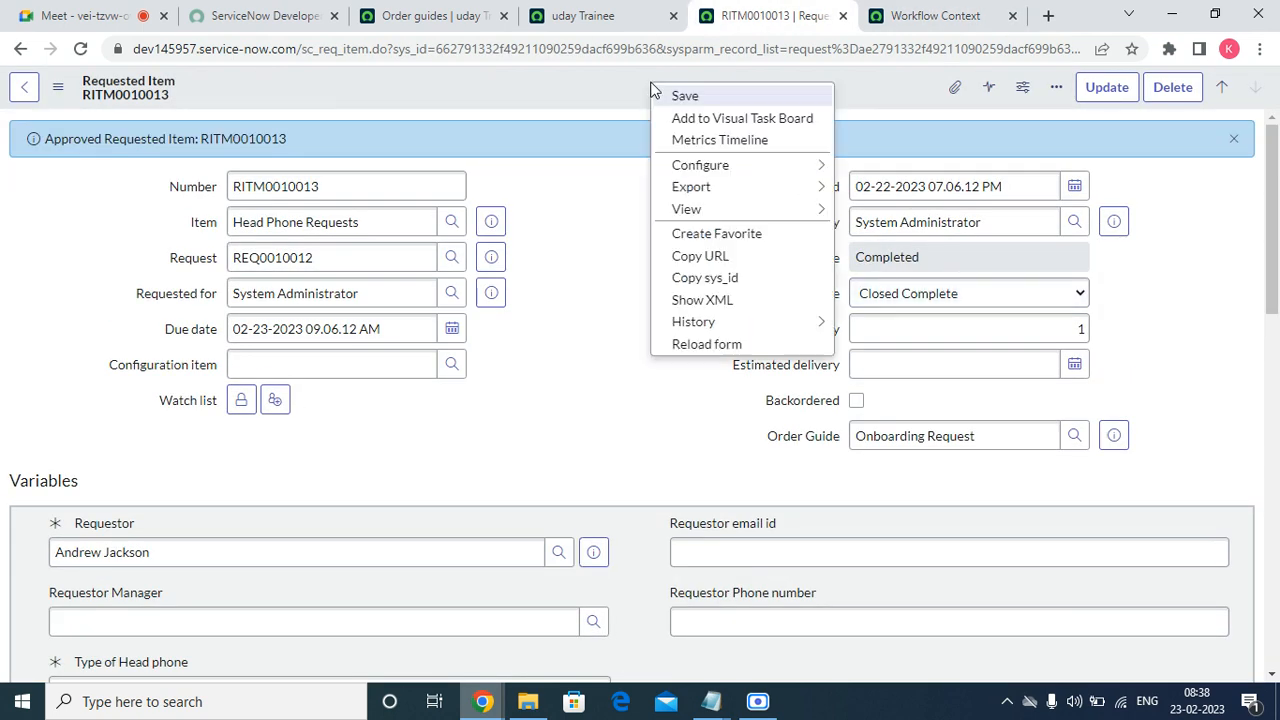
{"action": "left_click", "coordinate": [746, 343]}
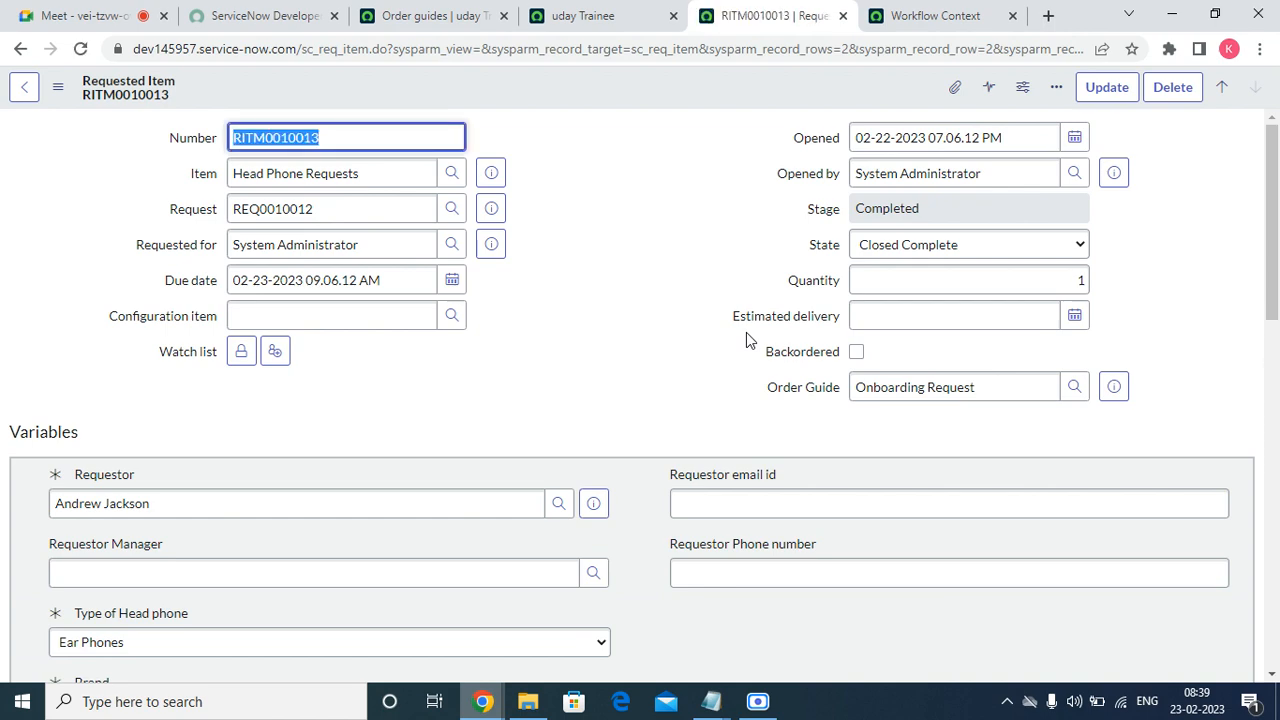
Close the requested item, workflow context and earlier order guide test tabs.
{"action": "left_click", "coordinate": [843, 16]}
{"action": "left_click", "coordinate": [842, 17]}
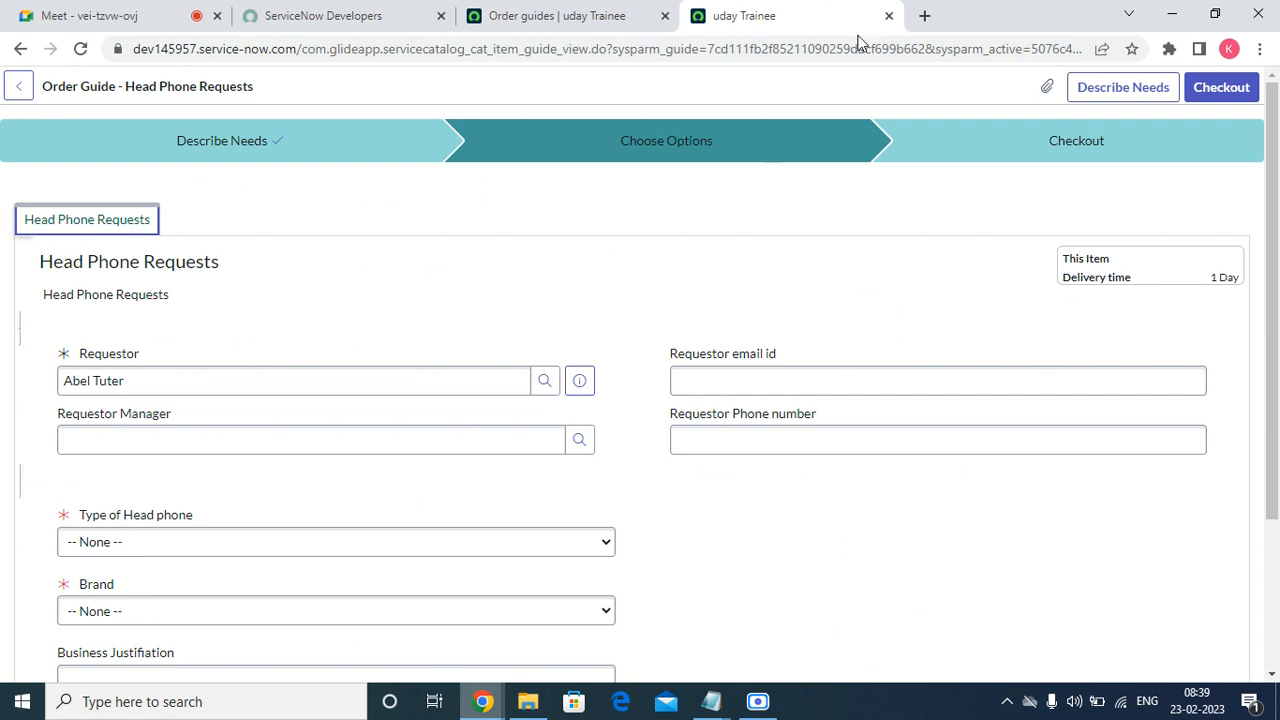
{"action": "left_click", "coordinate": [888, 16]}
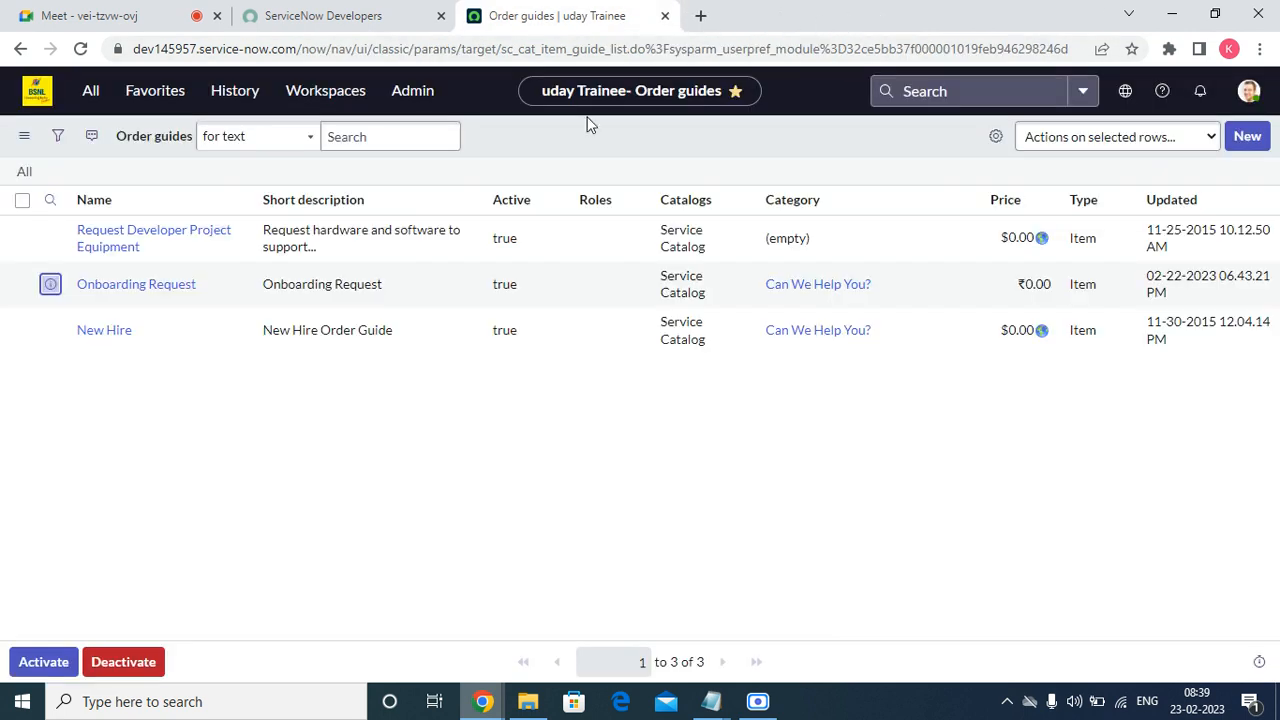
Open Onboarding Request in a new tab and start a Try It test run.
{"action": "right_click", "coordinate": [62, 296]}
{"action": "left_click", "coordinate": [110, 303]}
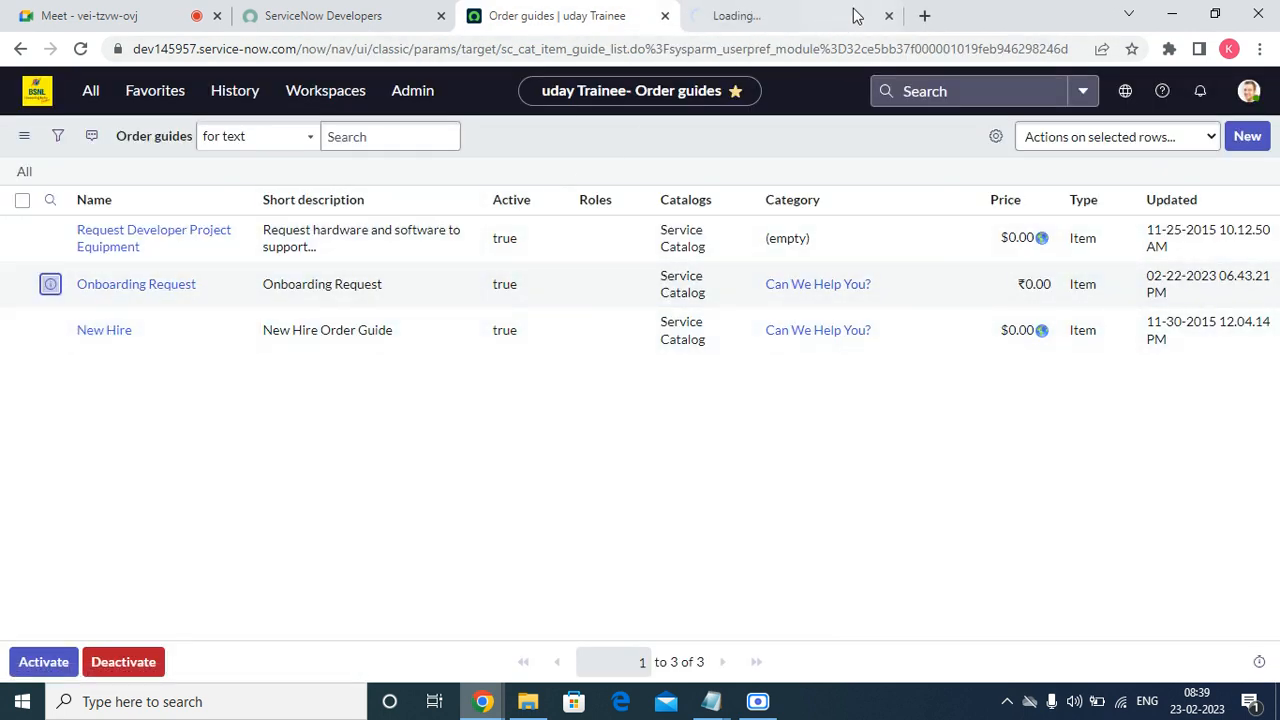
{"action": "left_click", "coordinate": [857, 12]}
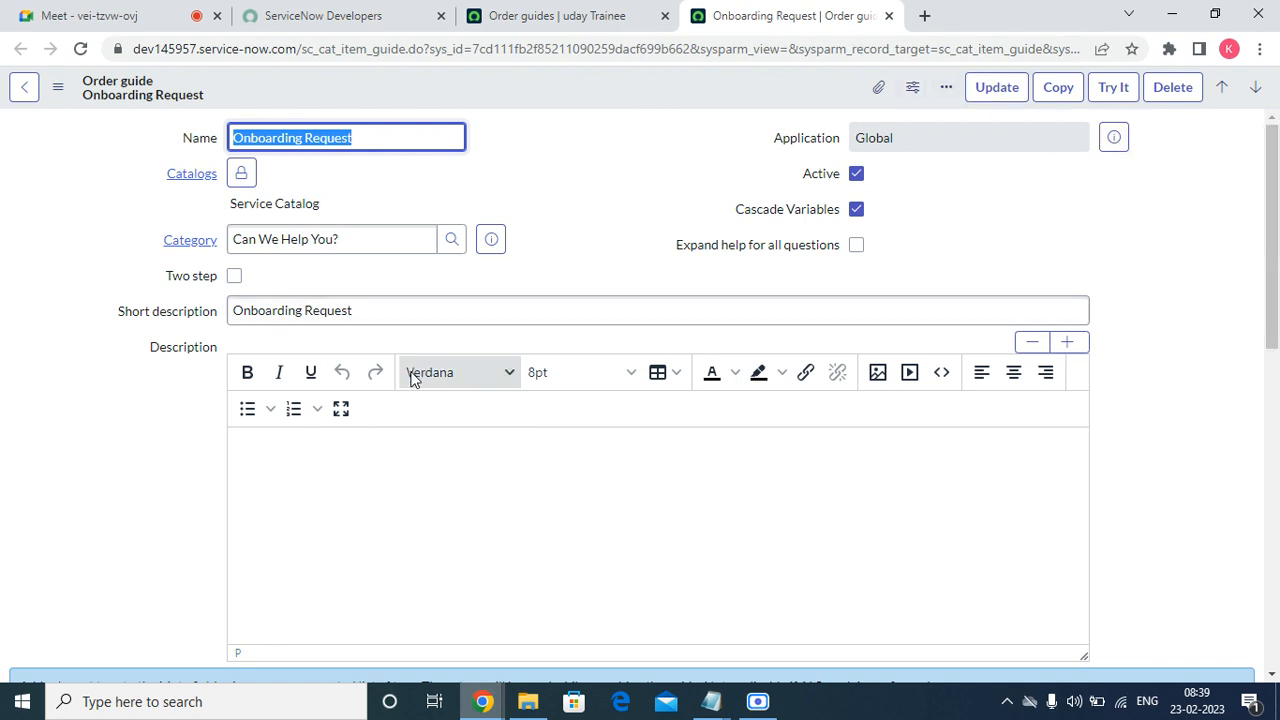
{"action": "scroll", "coordinate": [297, 500], "scroll_direction": "down", "scroll_amount": 10}
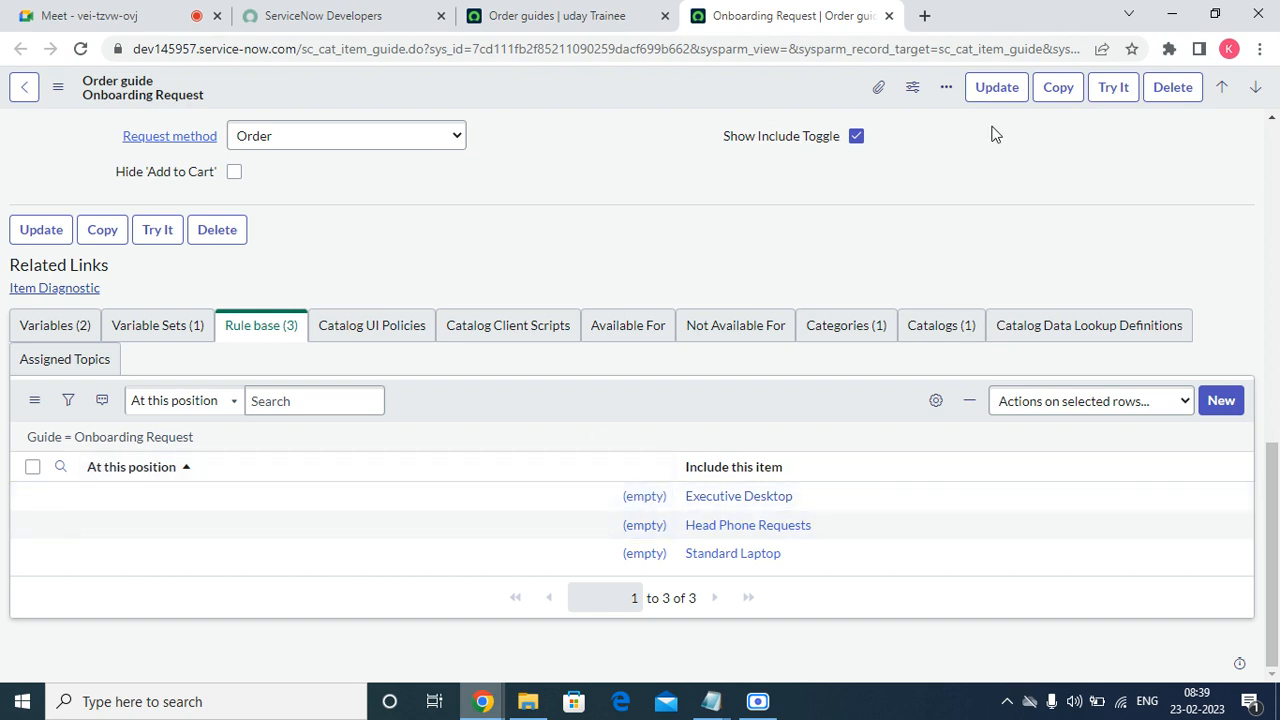
{"action": "left_click", "coordinate": [1117, 90]}
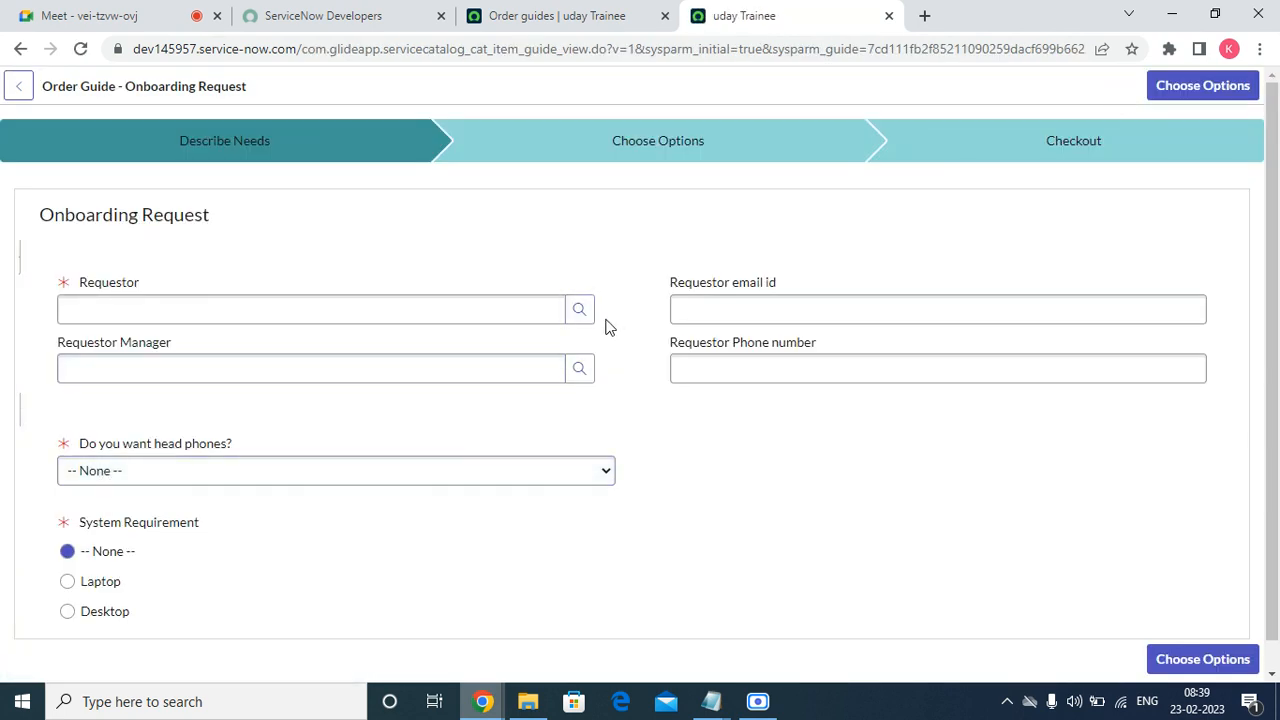
Pick the Requestor from the user lookup and copy their email address from the preview card.
{"action": "left_click", "coordinate": [580, 310]}
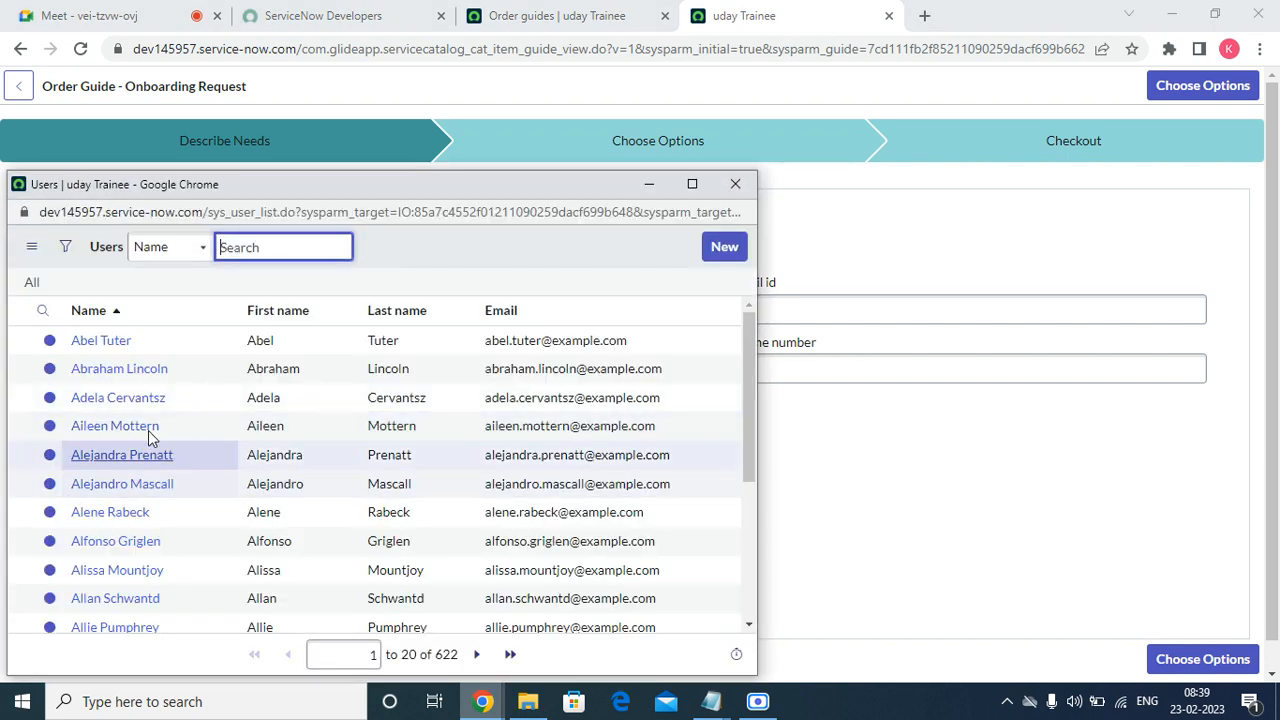
{"action": "left_click", "coordinate": [112, 368]}
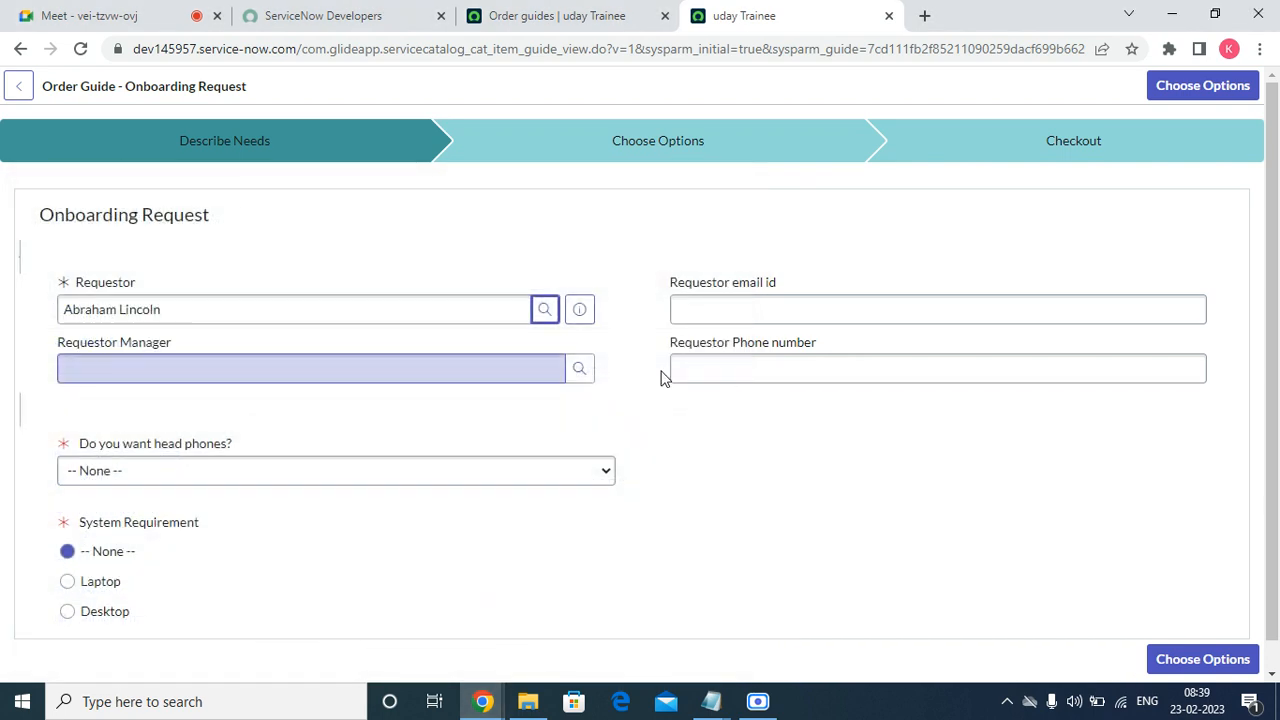
{"action": "left_click", "coordinate": [577, 310]}
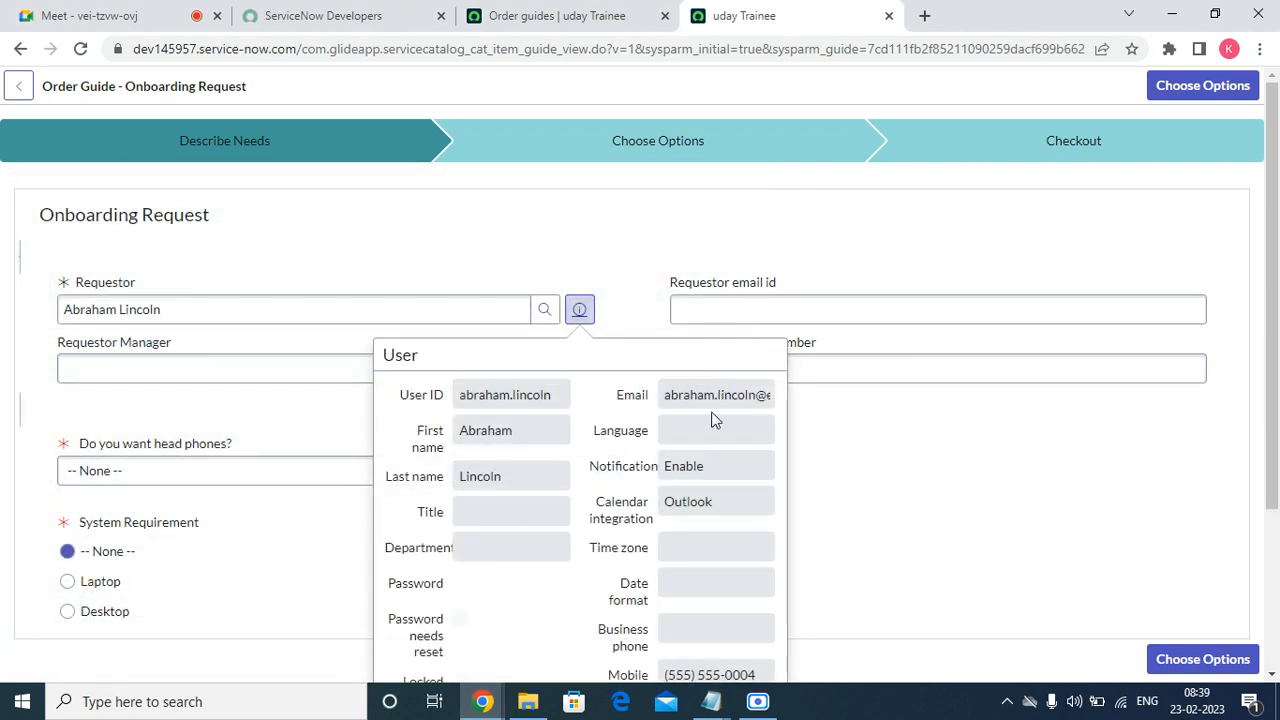
{"action": "double_click", "coordinate": [713, 420]}
{"action": "right_click", "coordinate": [713, 420]}
{"action": "triple_click", "coordinate": [702, 398]}
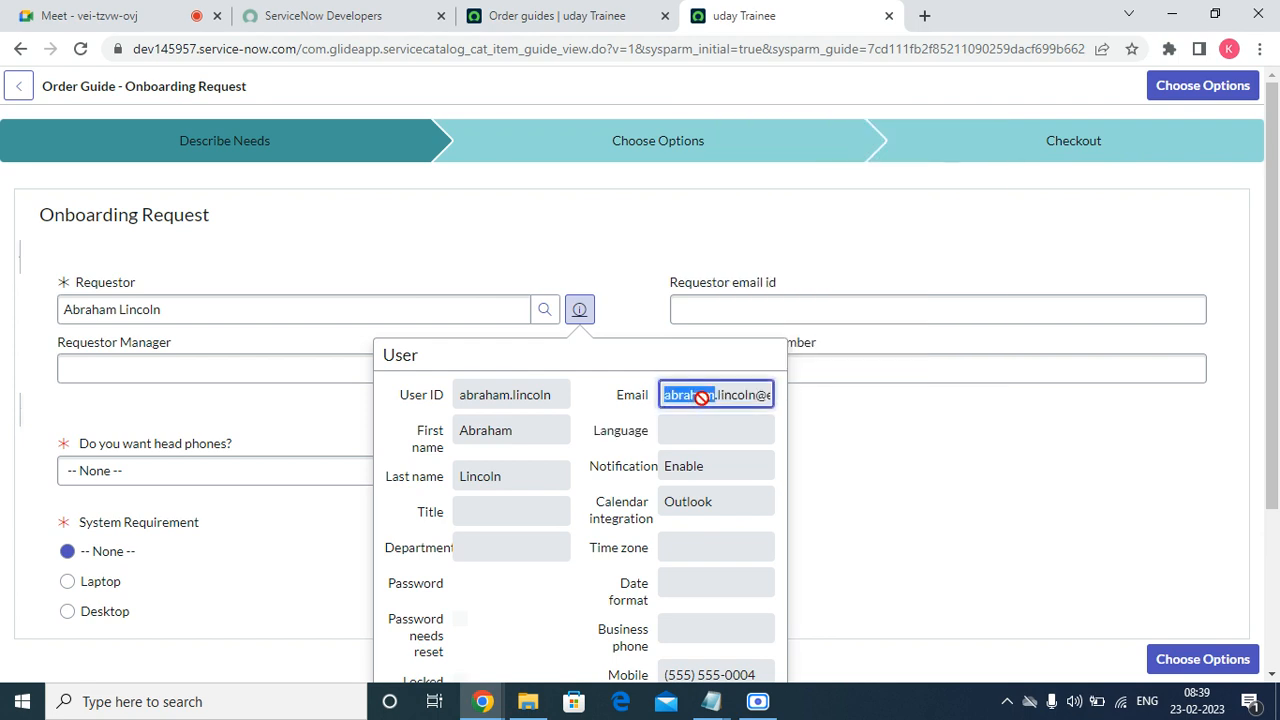
{"action": "right_click", "coordinate": [704, 398]}
{"action": "left_click", "coordinate": [735, 411]}
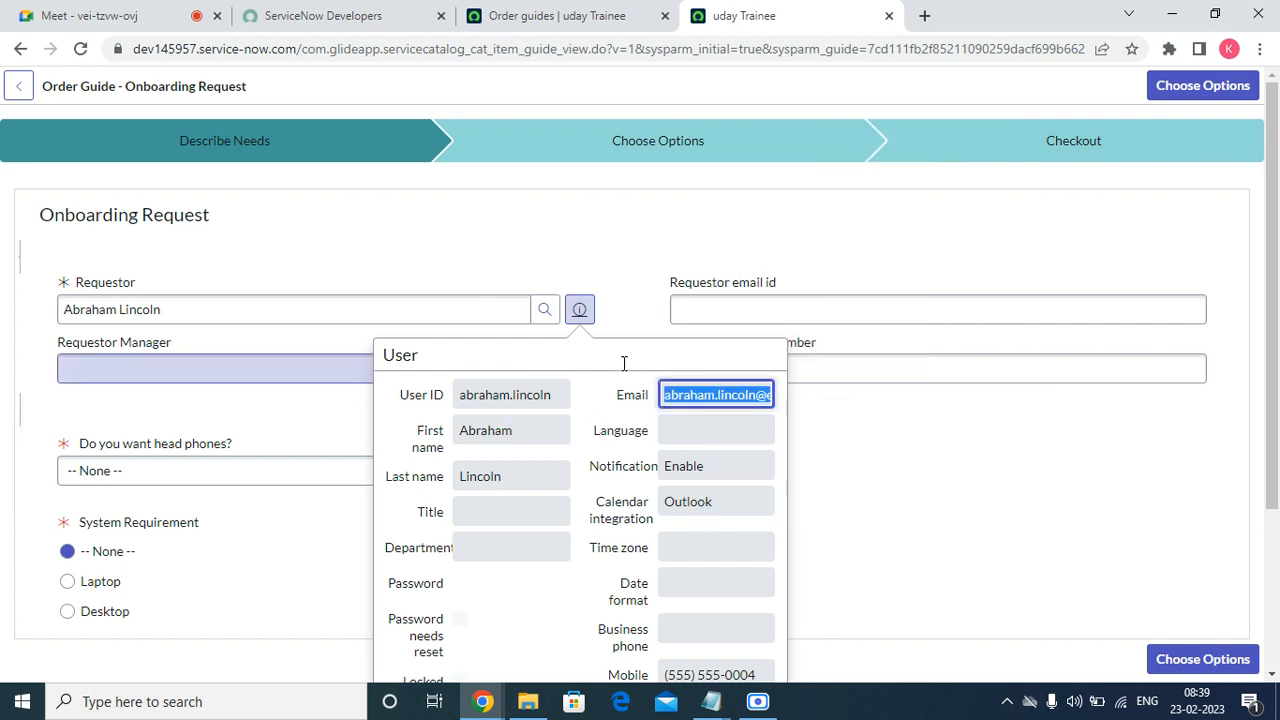
{"action": "left_click", "coordinate": [330, 425]}
Pick the Requestor Manager, paste the requestor's email and enter a phone number.
{"action": "left_click", "coordinate": [579, 368]}
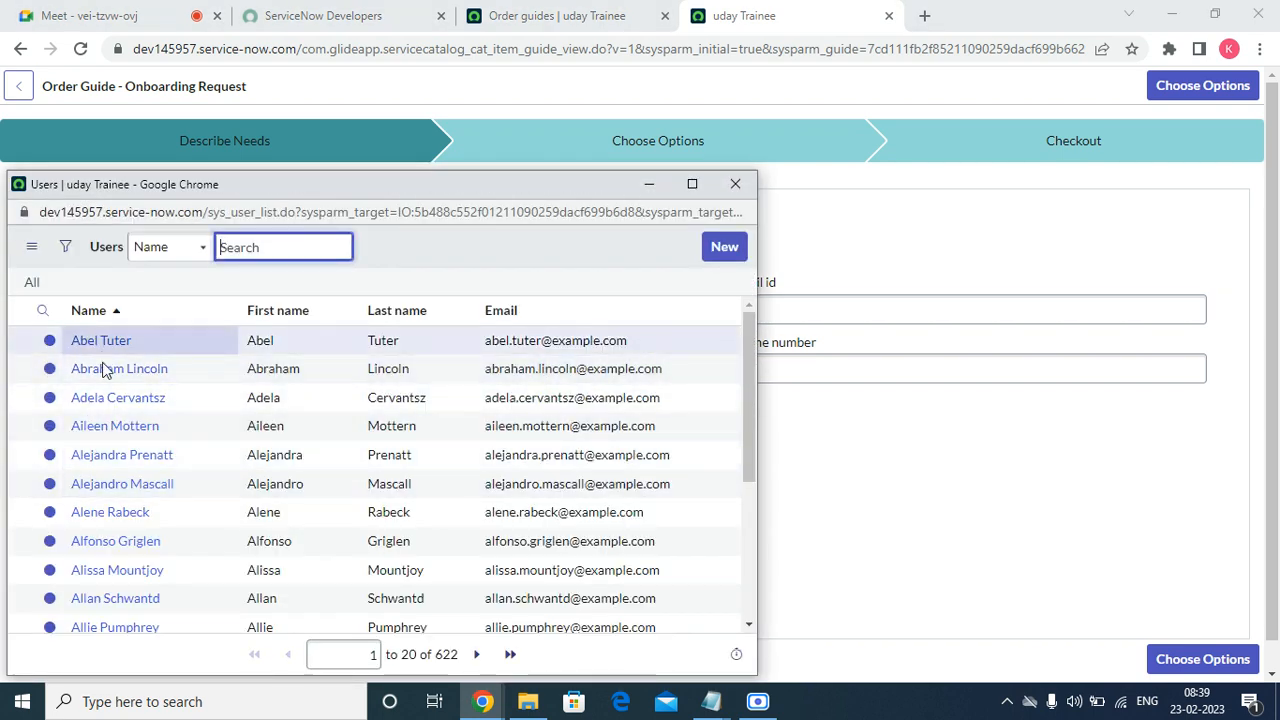
{"action": "left_click", "coordinate": [115, 426]}
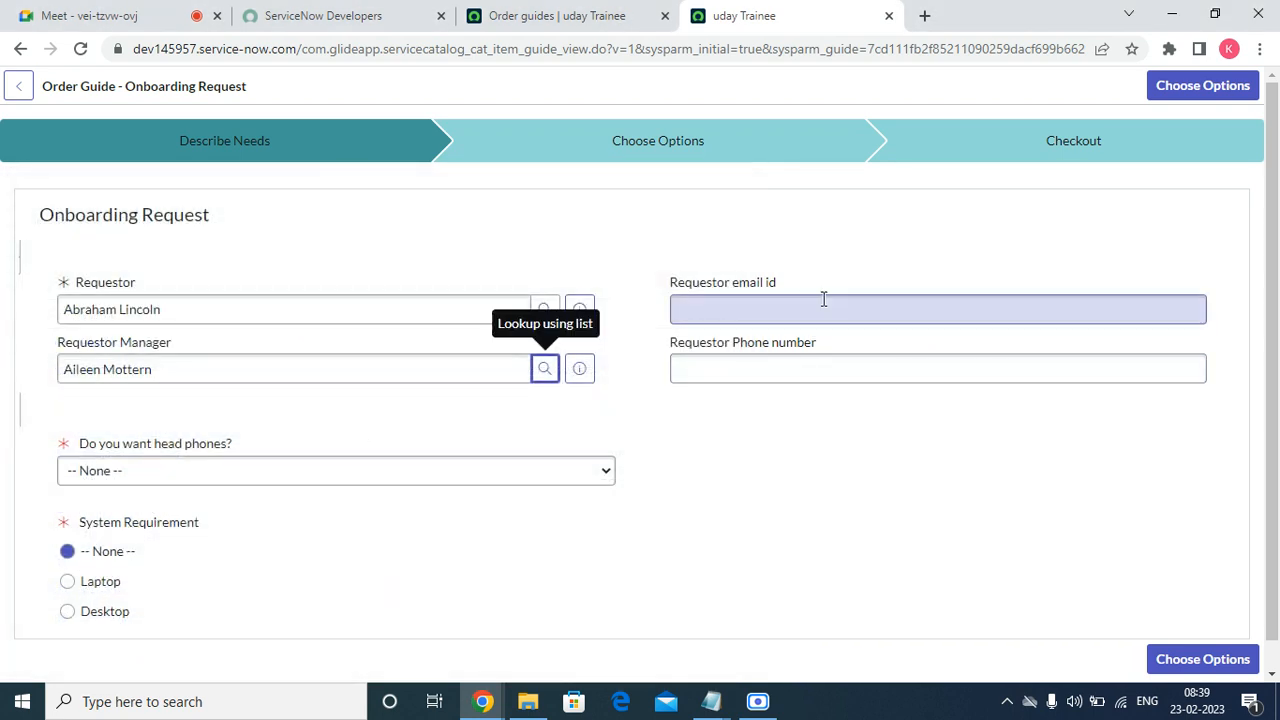
{"action": "left_click", "coordinate": [783, 309]}
{"action": "right_click", "coordinate": [782, 308]}
{"action": "left_click", "coordinate": [835, 455]}
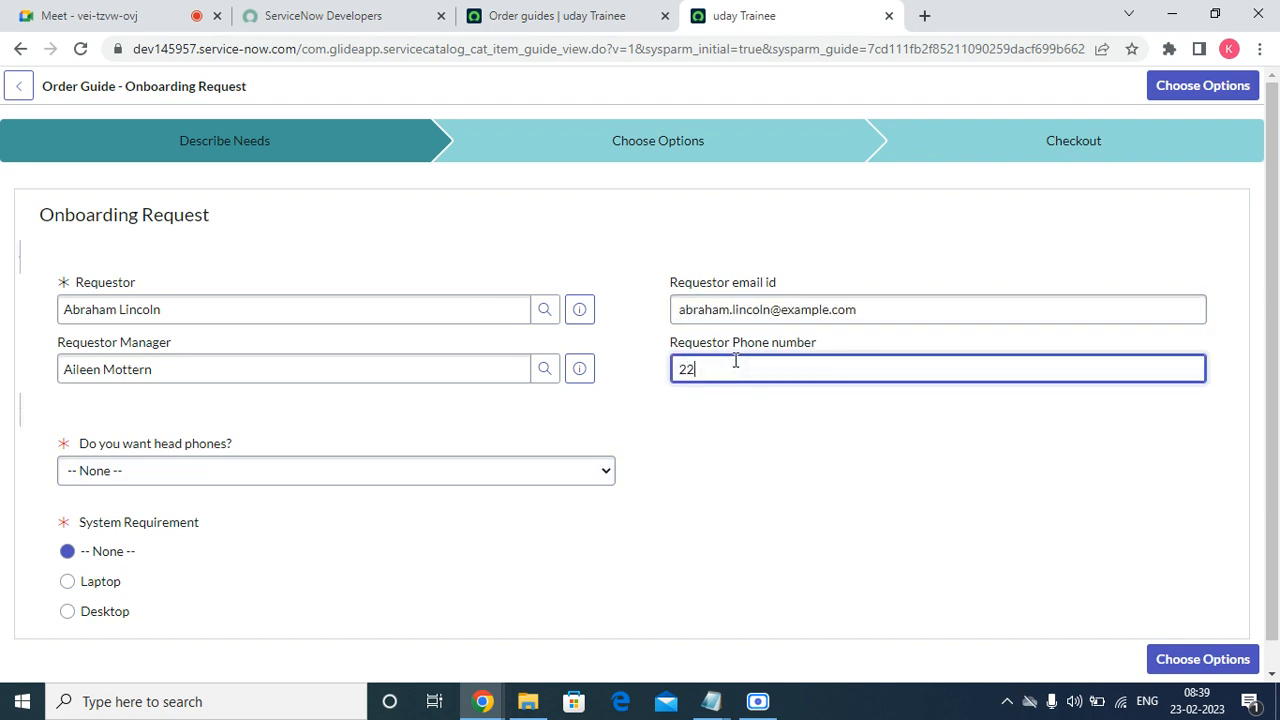
{"action": "type", "text": "22"}
Answer No to head phones, choose Laptop, and continue to Choose Options.
{"action": "left_click", "coordinate": [300, 472]}
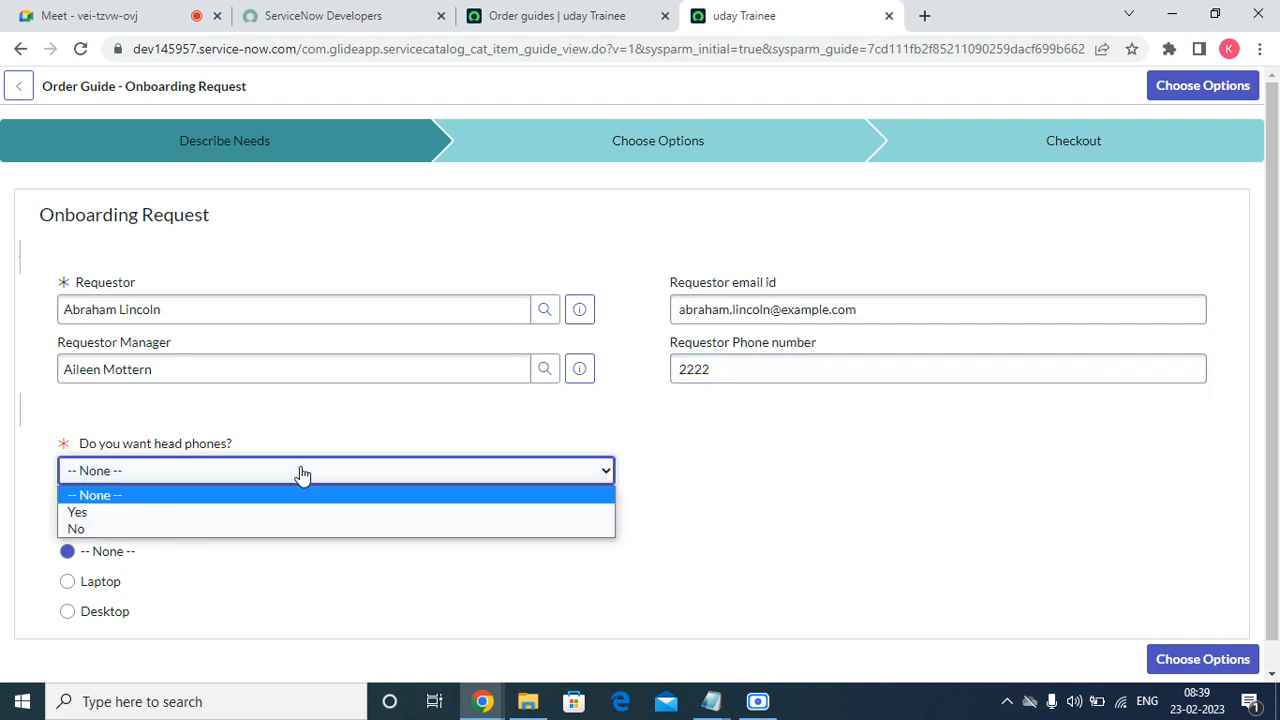
{"action": "left_click", "coordinate": [178, 529]}
{"action": "scroll", "coordinate": [442, 546], "scroll_direction": "down", "scroll_amount": 1}
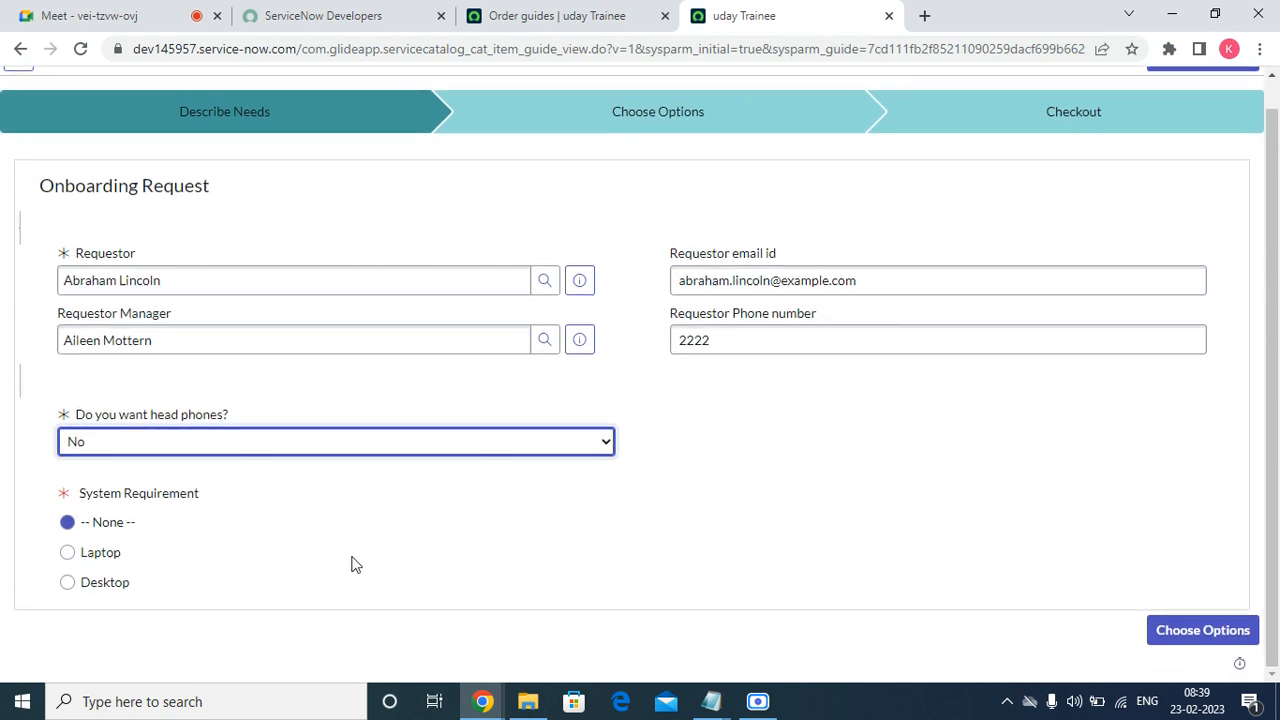
{"action": "left_click", "coordinate": [112, 558]}
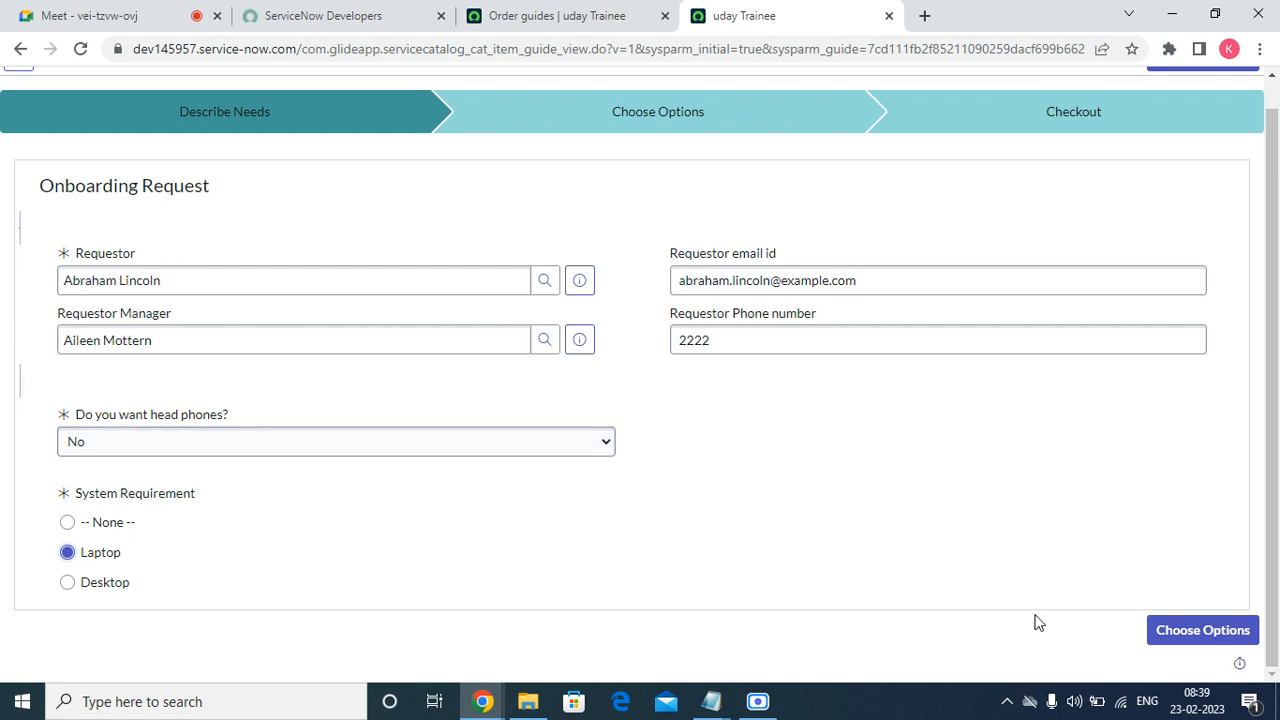
{"action": "left_click", "coordinate": [1163, 632]}
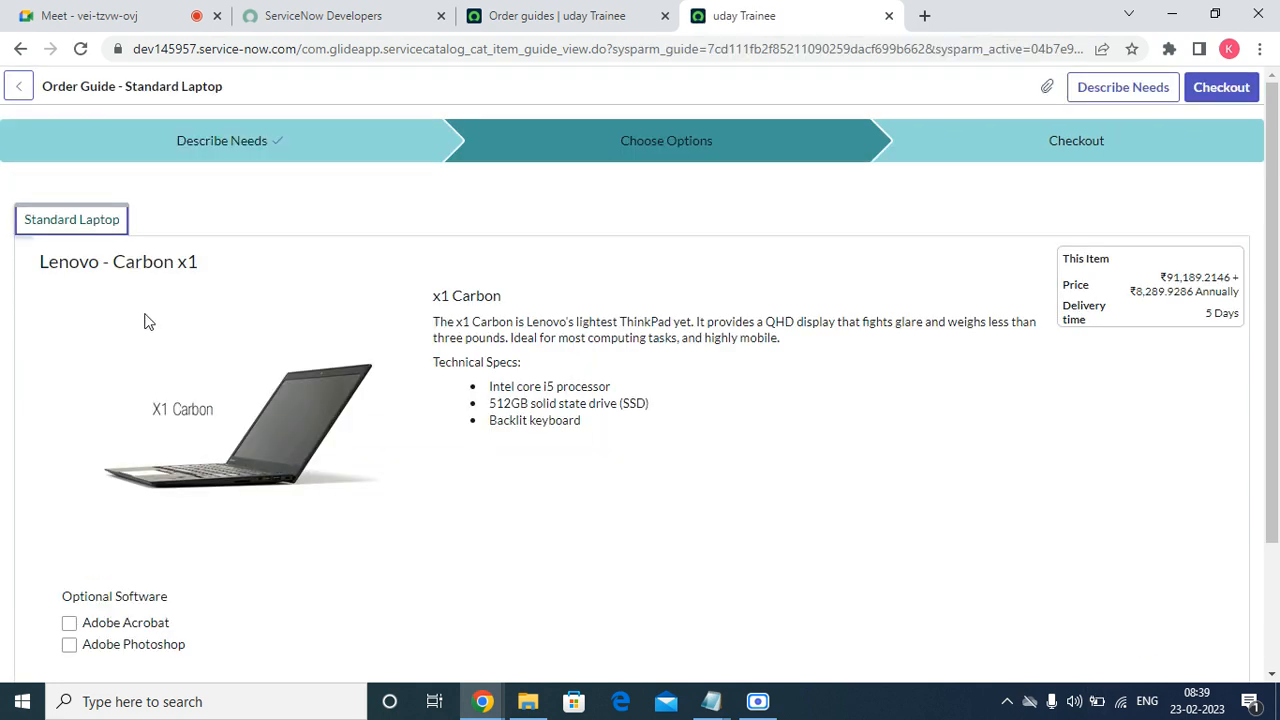
Check out and submit the Standard Laptop order for ₹91,189.2146, then close Order Status.
{"action": "scroll", "coordinate": [243, 434], "scroll_direction": "down", "scroll_amount": 2}
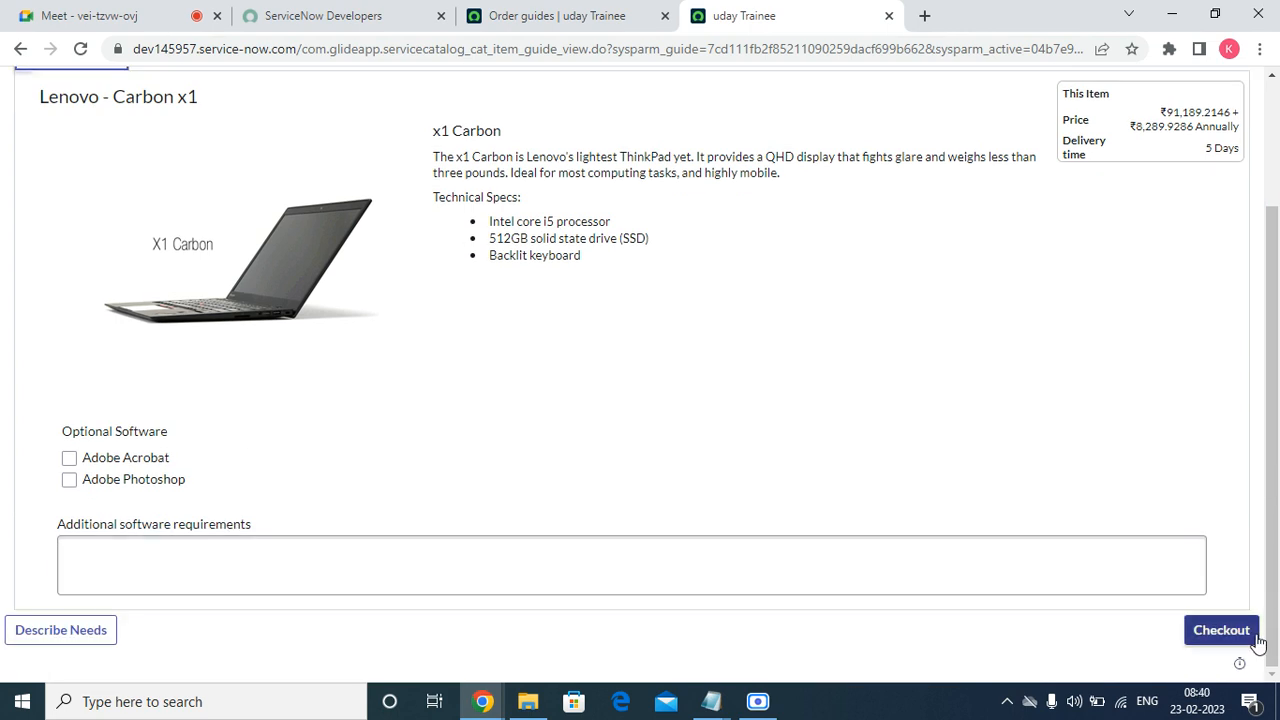
{"action": "left_click", "coordinate": [1224, 632]}
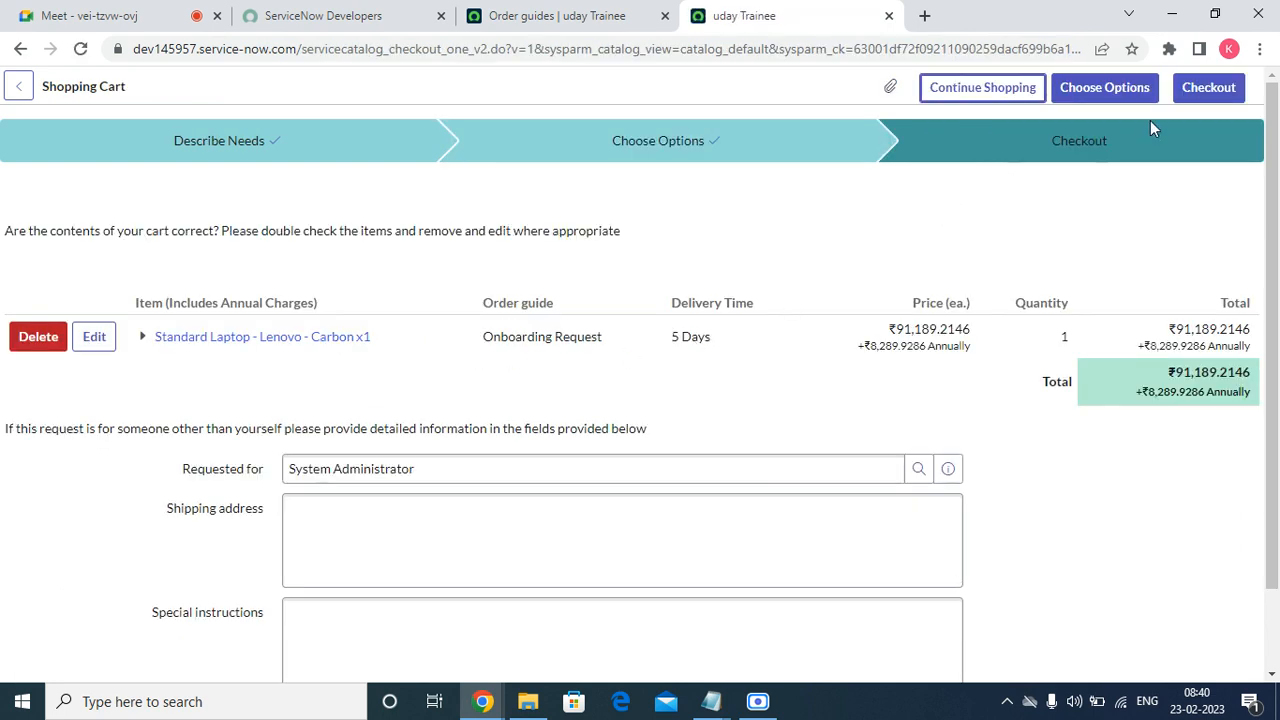
{"action": "left_click", "coordinate": [1206, 90]}
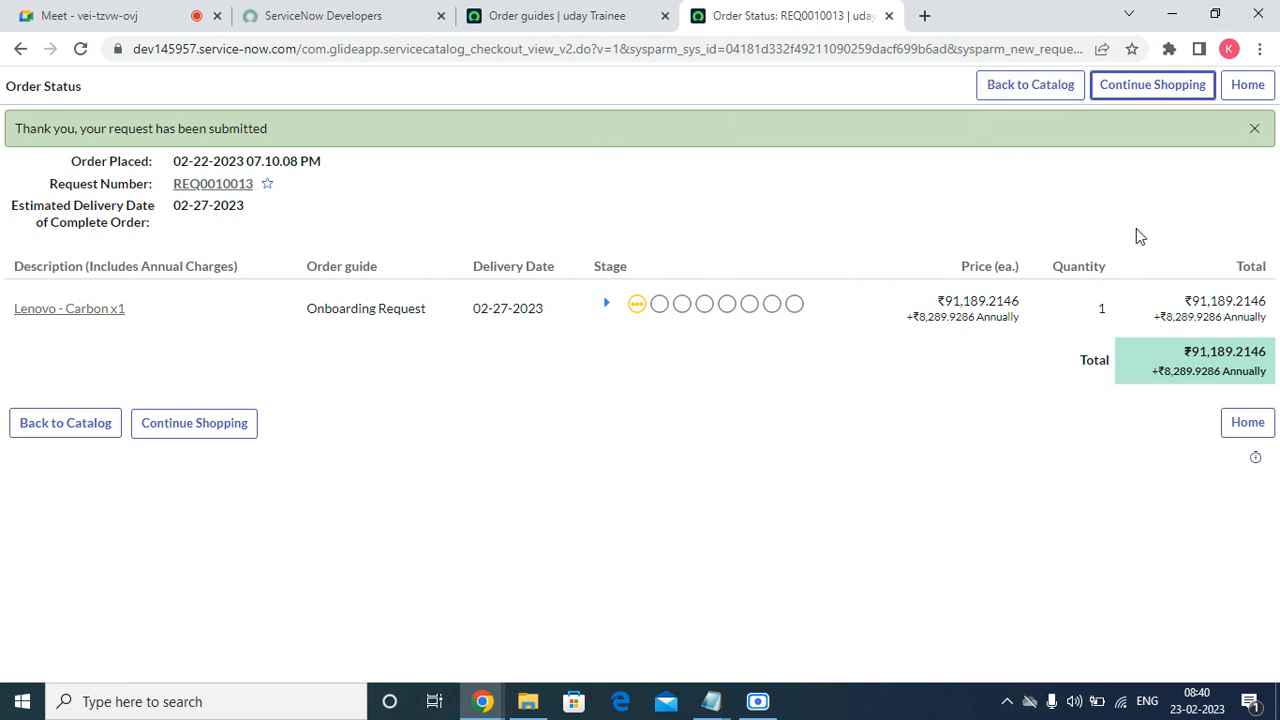
{"action": "left_click", "coordinate": [888, 15]}
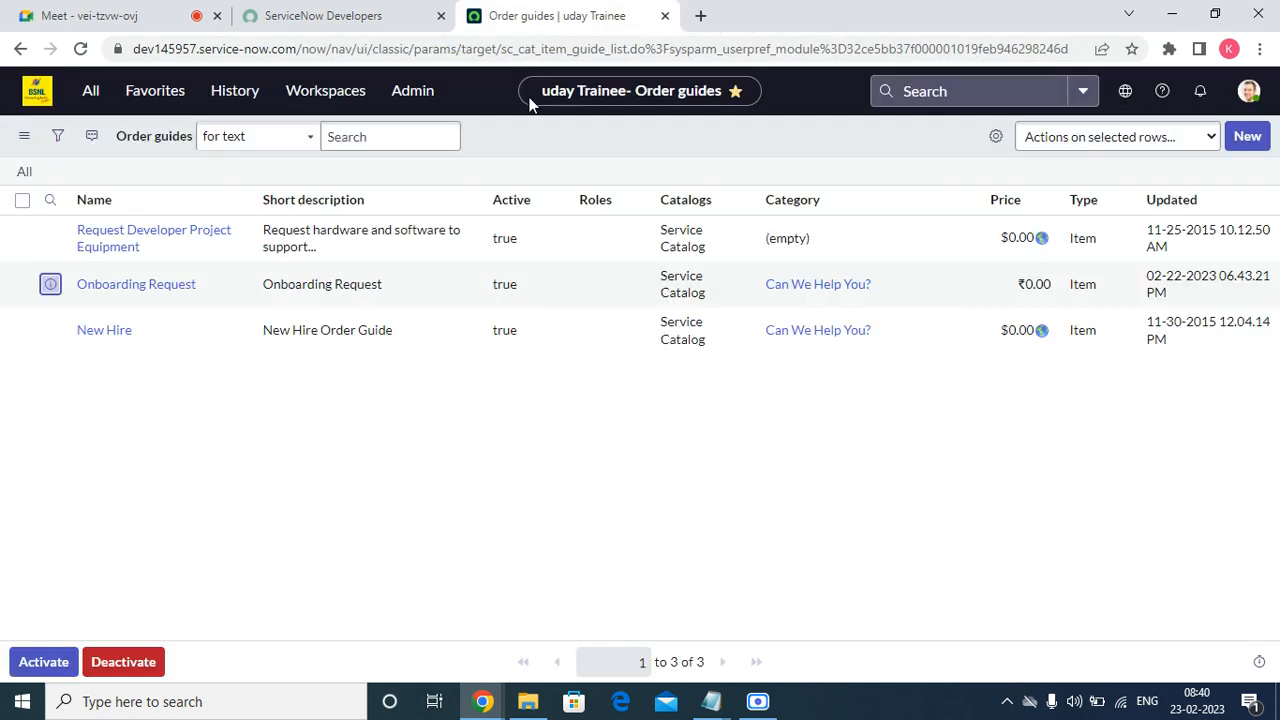
Open the Onboarding Request order guide record from the list in a new tab.
{"action": "left_click", "coordinate": [45, 22]}
{"action": "left_click", "coordinate": [563, 10]}
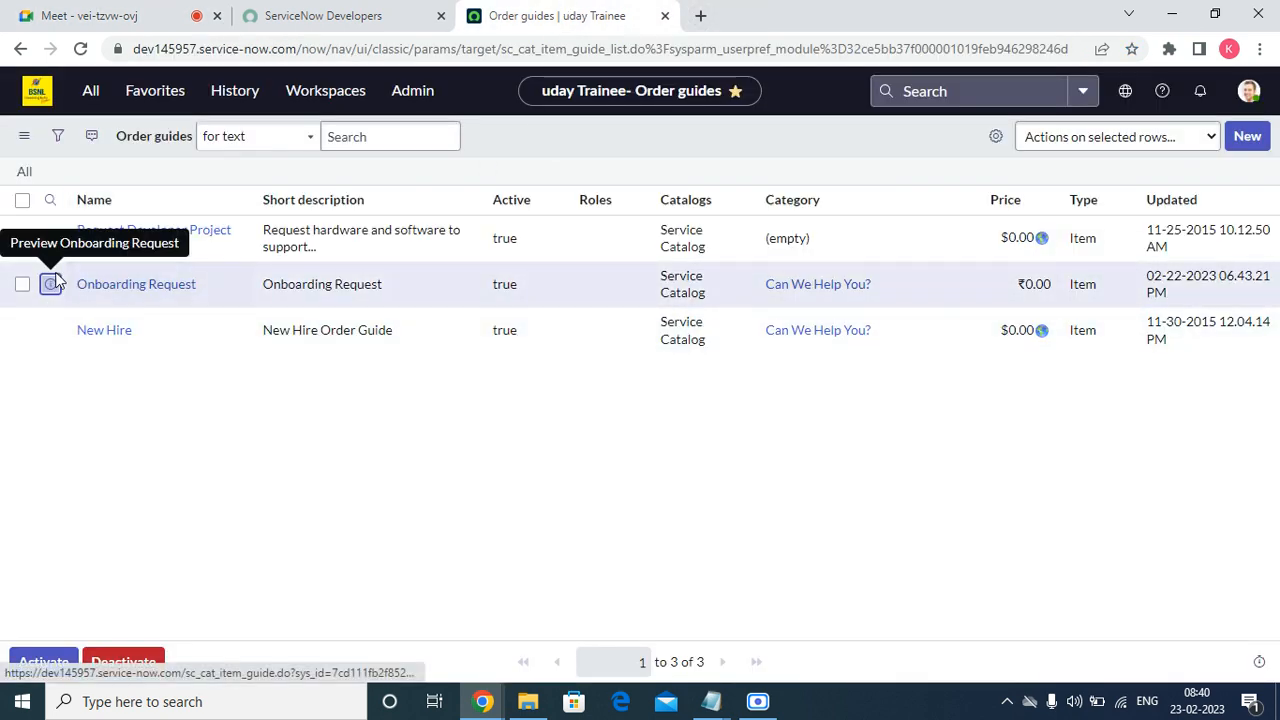
{"action": "right_click", "coordinate": [52, 284]}
{"action": "left_click", "coordinate": [100, 297]}
{"action": "left_click", "coordinate": [760, 14]}
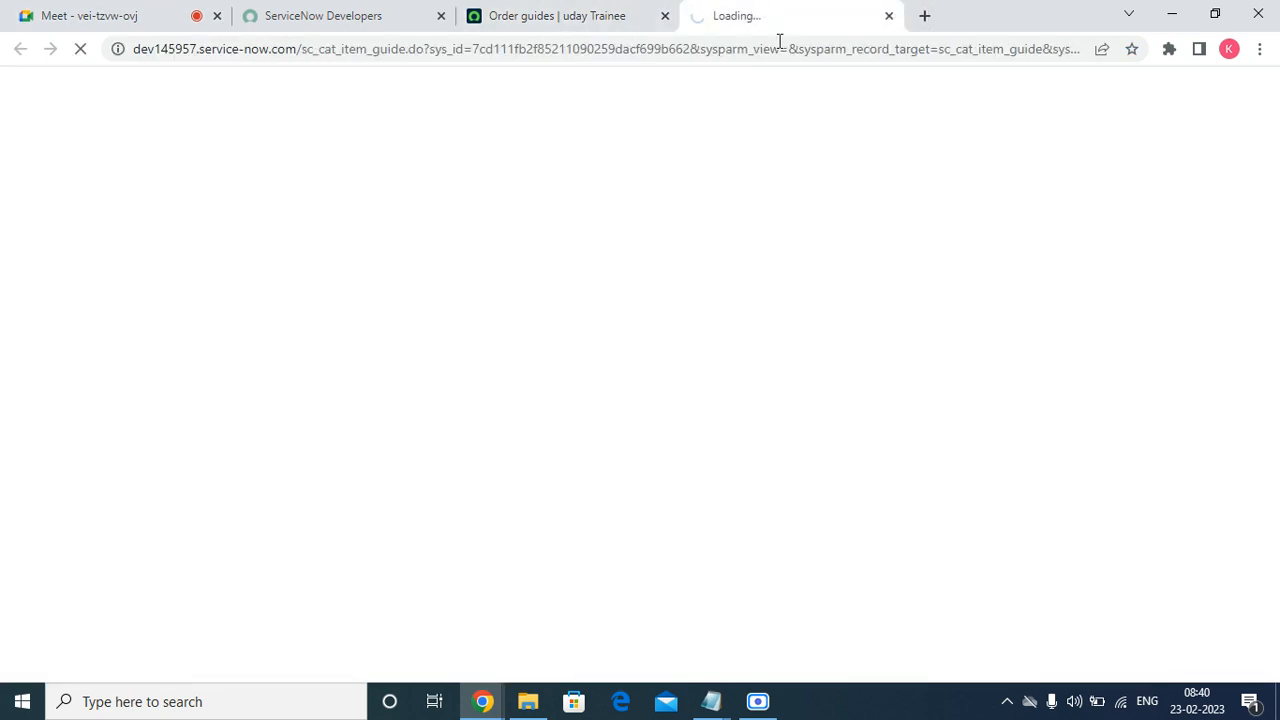
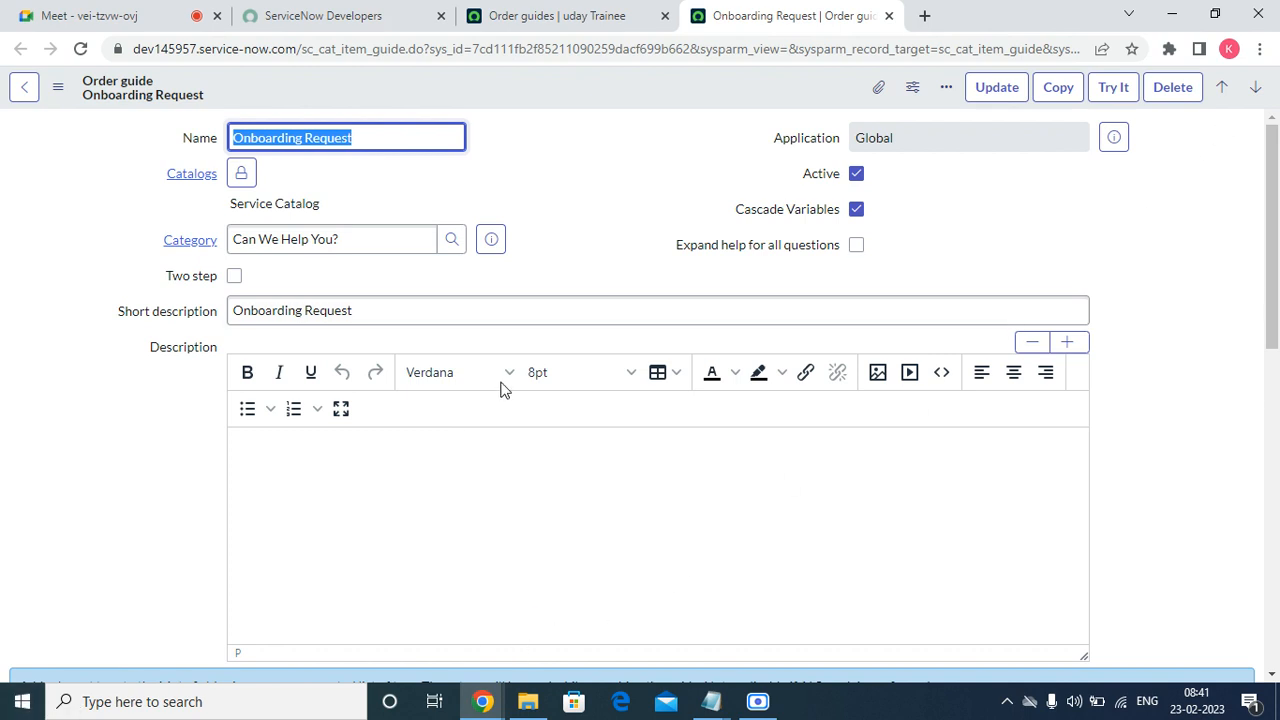
Turn on Expand help for all questions and save the Onboarding Request order guide.
{"action": "left_click", "coordinate": [857, 245]}
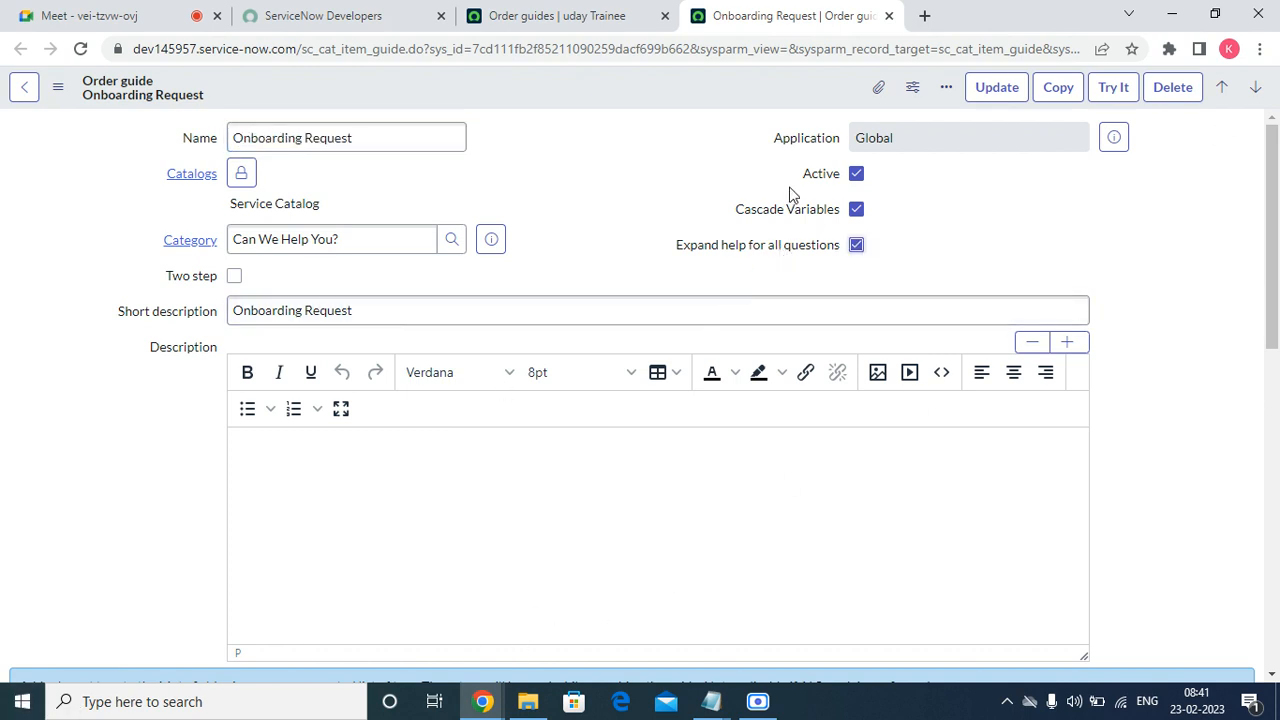
{"action": "right_click", "coordinate": [675, 87]}
{"action": "left_click", "coordinate": [708, 100]}
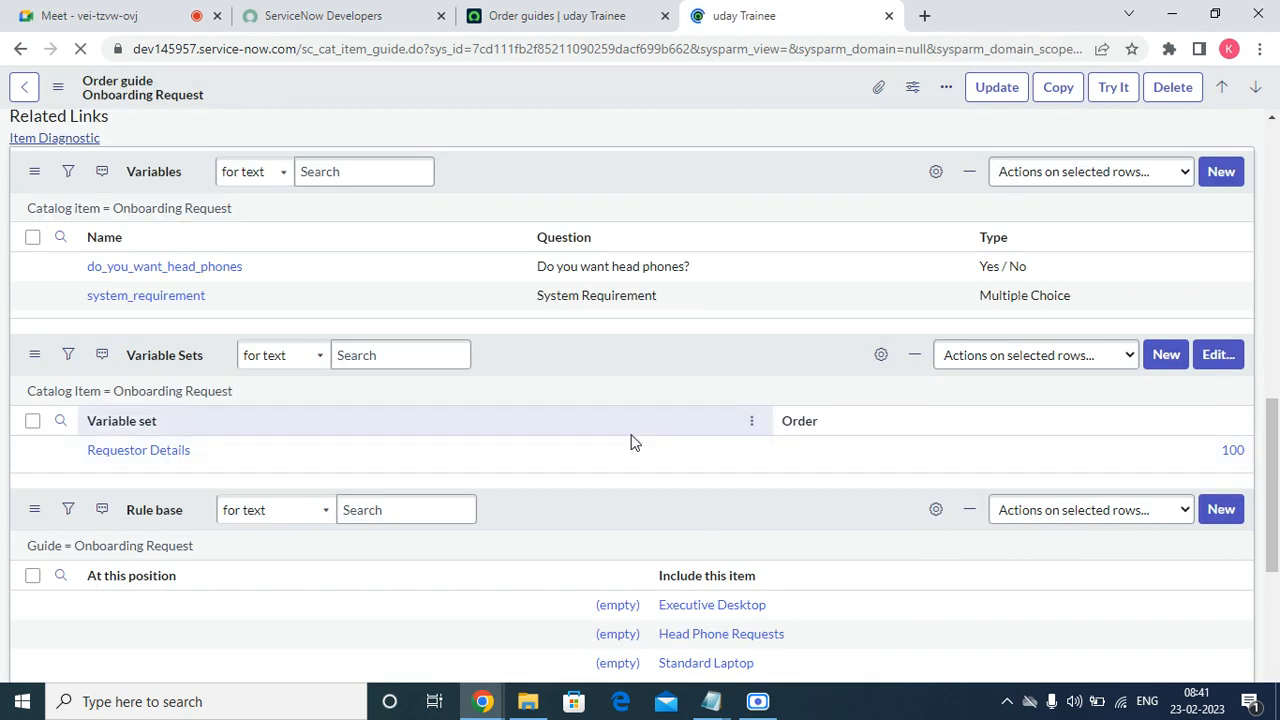
Open the head phones and system_requirement variables in new tabs, starting with head phones.
{"action": "scroll", "coordinate": [597, 414], "scroll_direction": "down", "scroll_amount": 10}
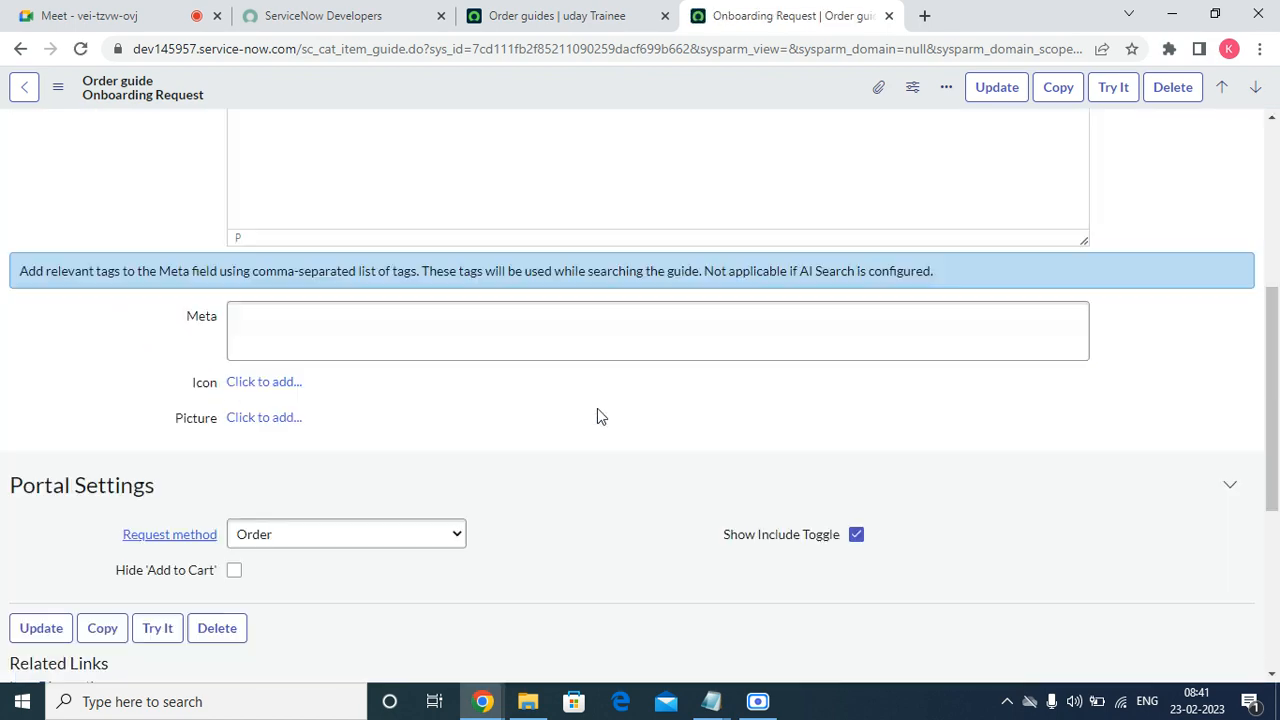
{"action": "left_click", "coordinate": [54, 353]}
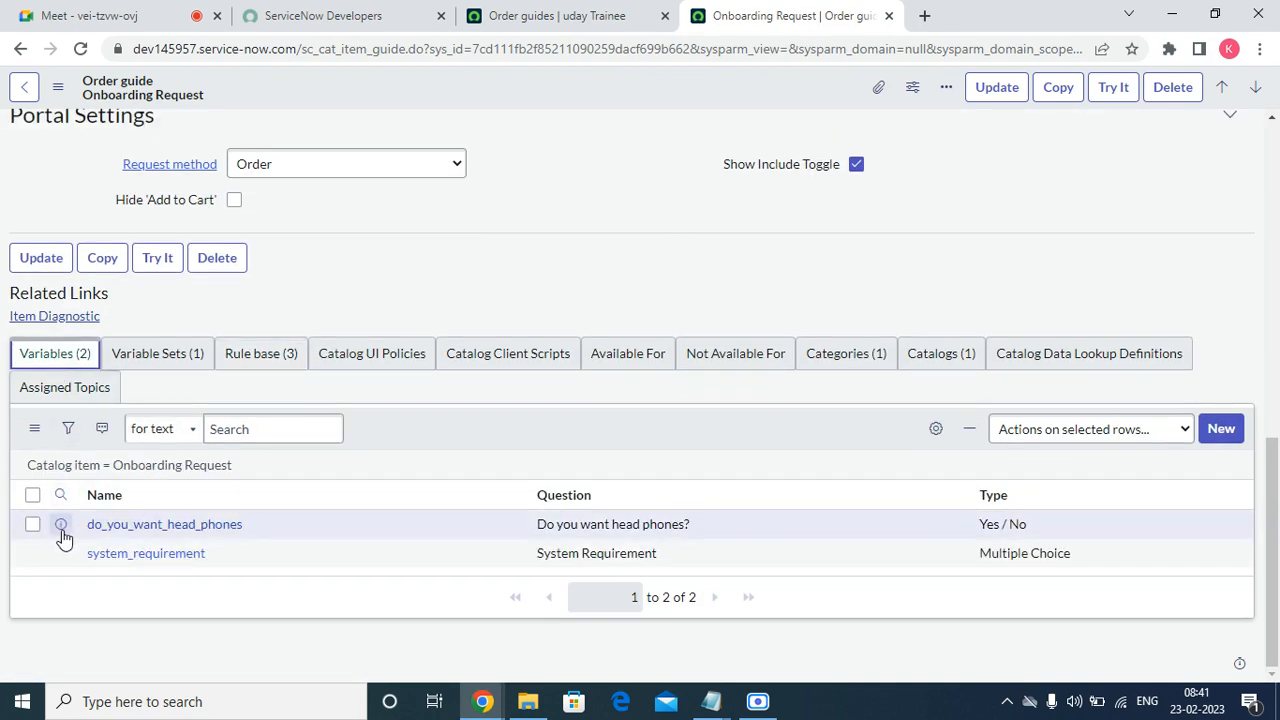
{"action": "right_click", "coordinate": [61, 524]}
{"action": "left_click", "coordinate": [150, 381]}
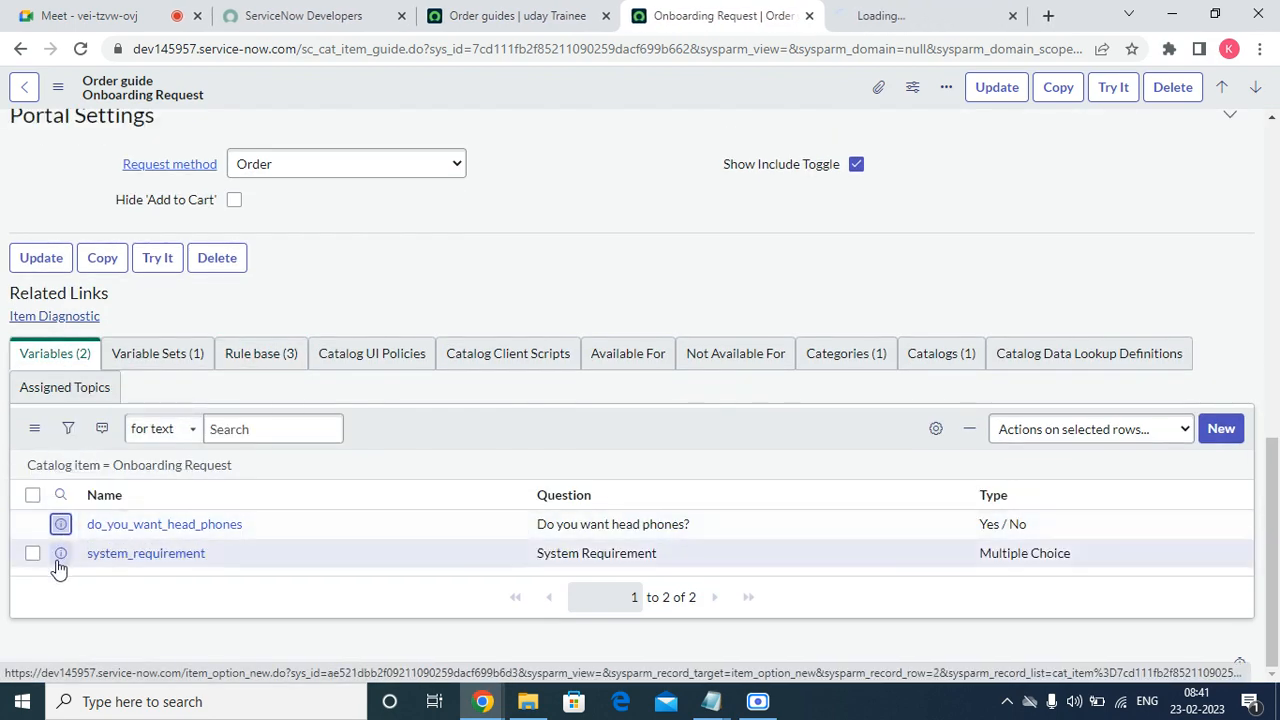
{"action": "right_click", "coordinate": [60, 553]}
{"action": "left_click", "coordinate": [170, 407]}
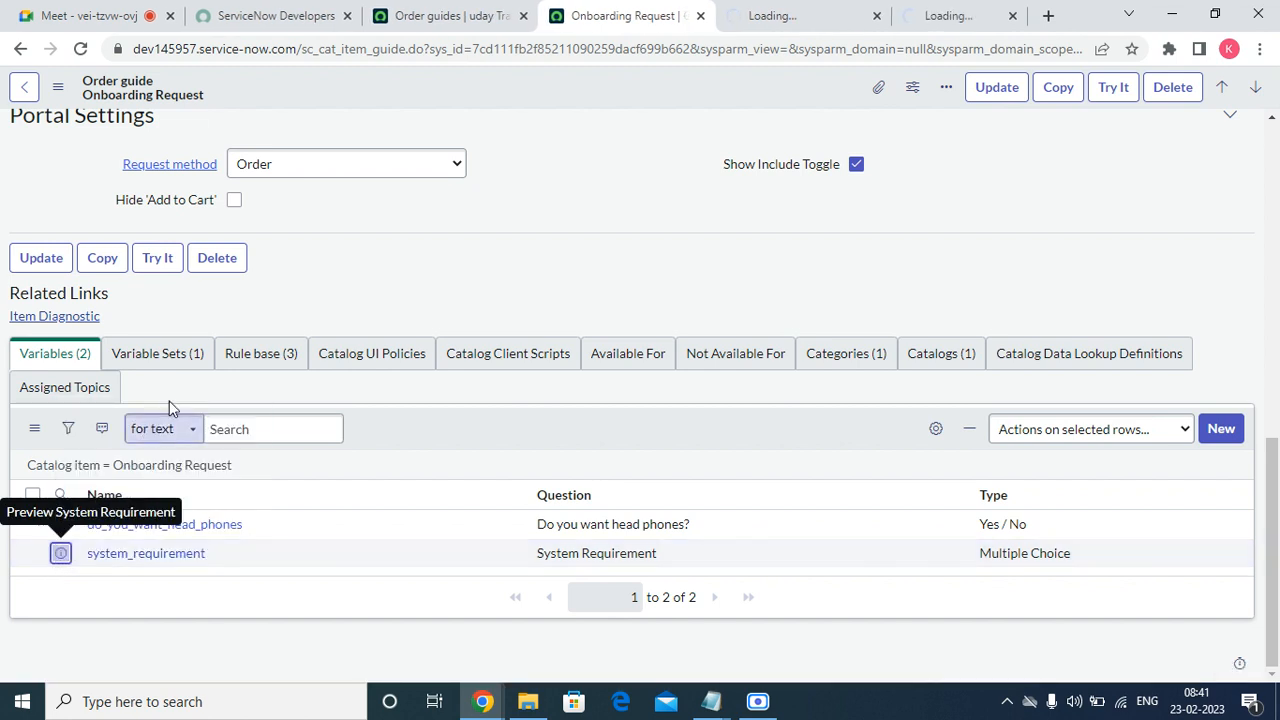
{"action": "left_click", "coordinate": [772, 12]}
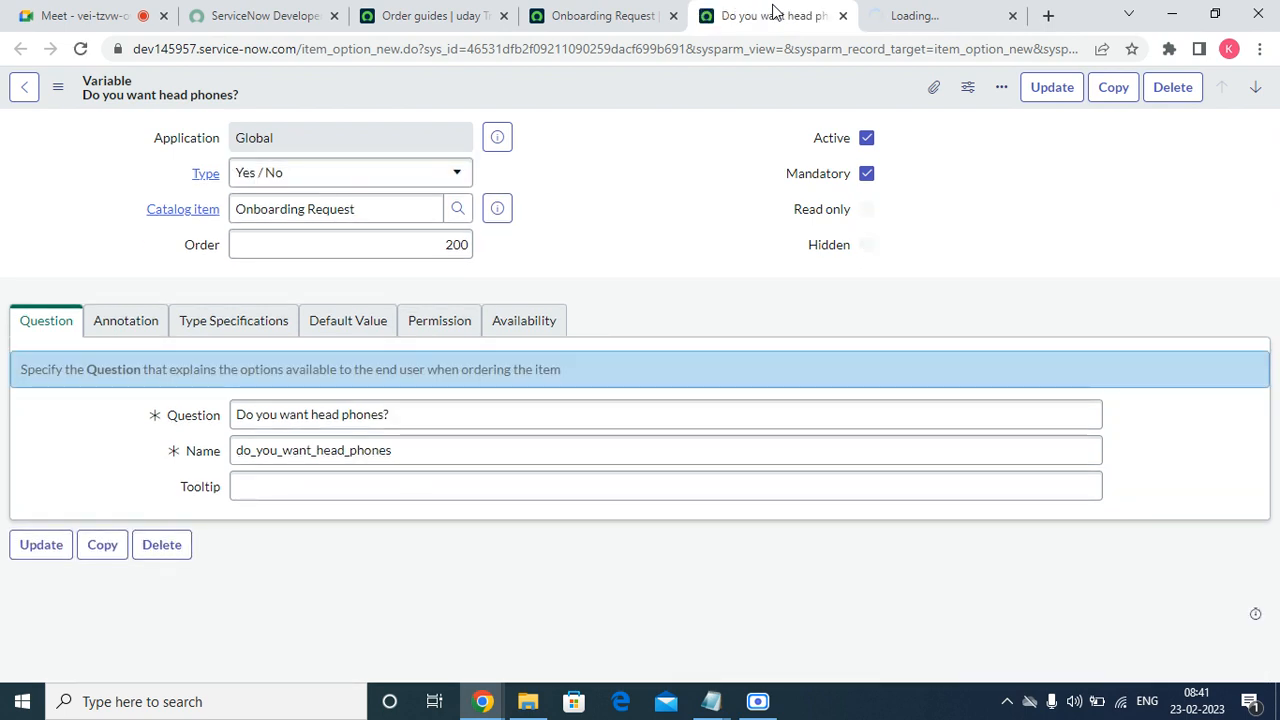
Review the head phones variable's tabs and enable Show help under Annotation.
{"action": "left_click", "coordinate": [220, 325]}
{"action": "left_click", "coordinate": [380, 328]}
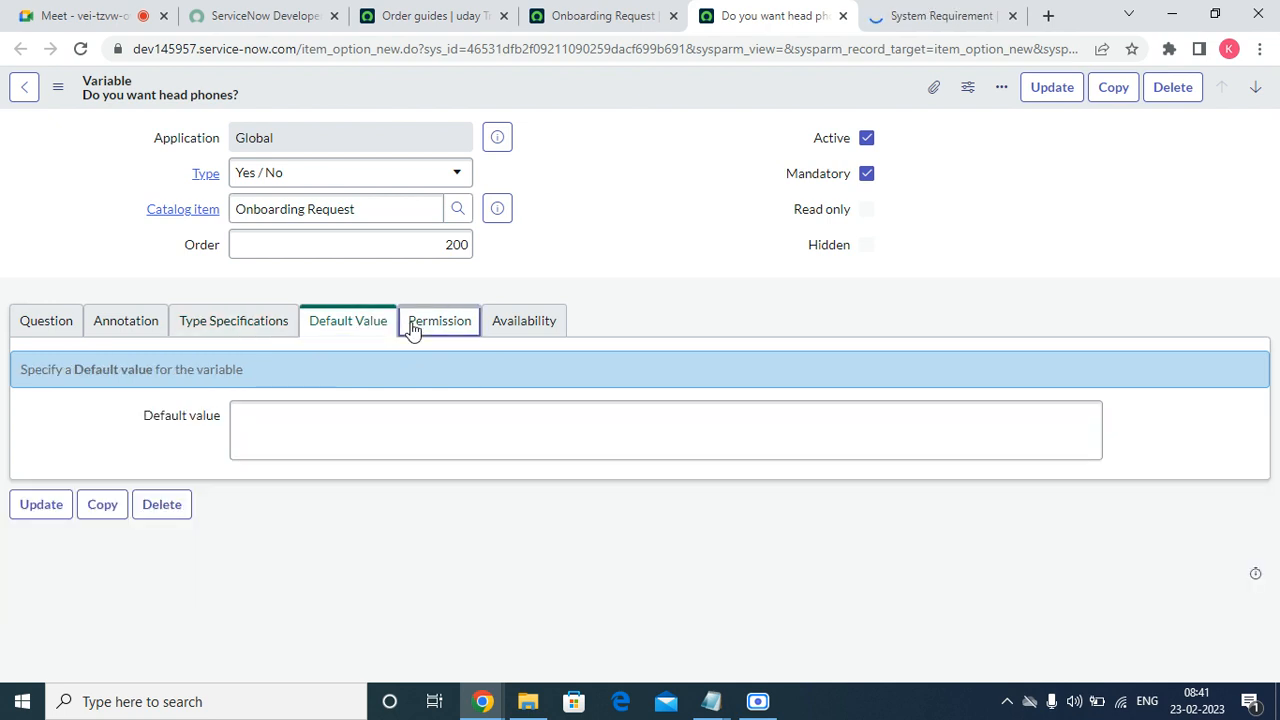
{"action": "left_click", "coordinate": [418, 326]}
{"action": "left_click", "coordinate": [540, 330]}
{"action": "left_click", "coordinate": [125, 327]}
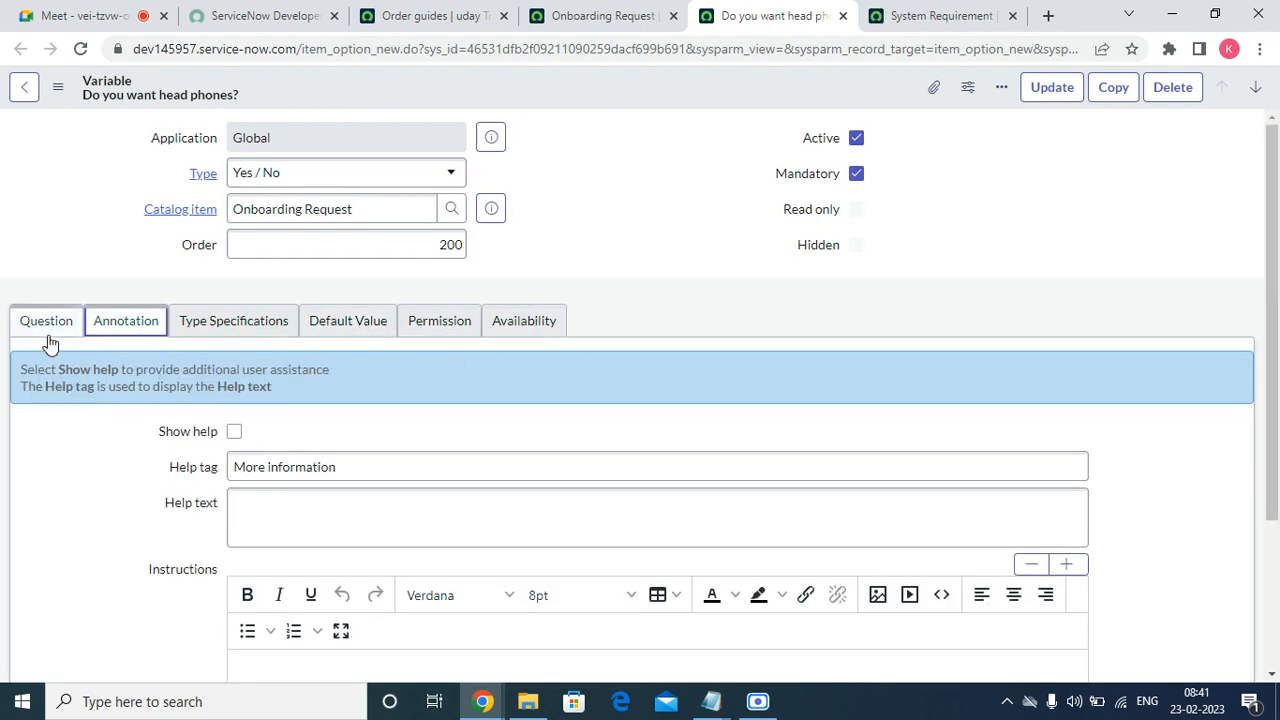
{"action": "triple_click", "coordinate": [363, 468]}
{"action": "left_click", "coordinate": [234, 432]}
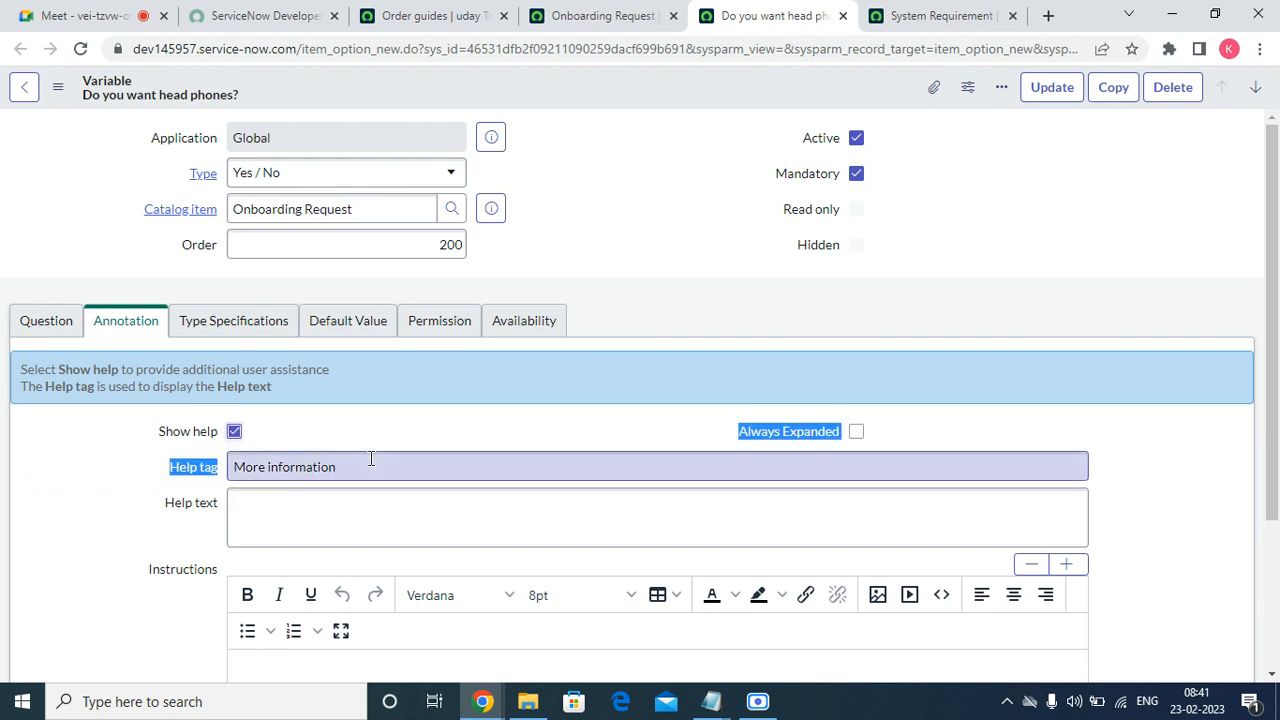
Set the help tag to 'User need headphones' and update the variable.
{"action": "triple_click", "coordinate": [370, 458]}
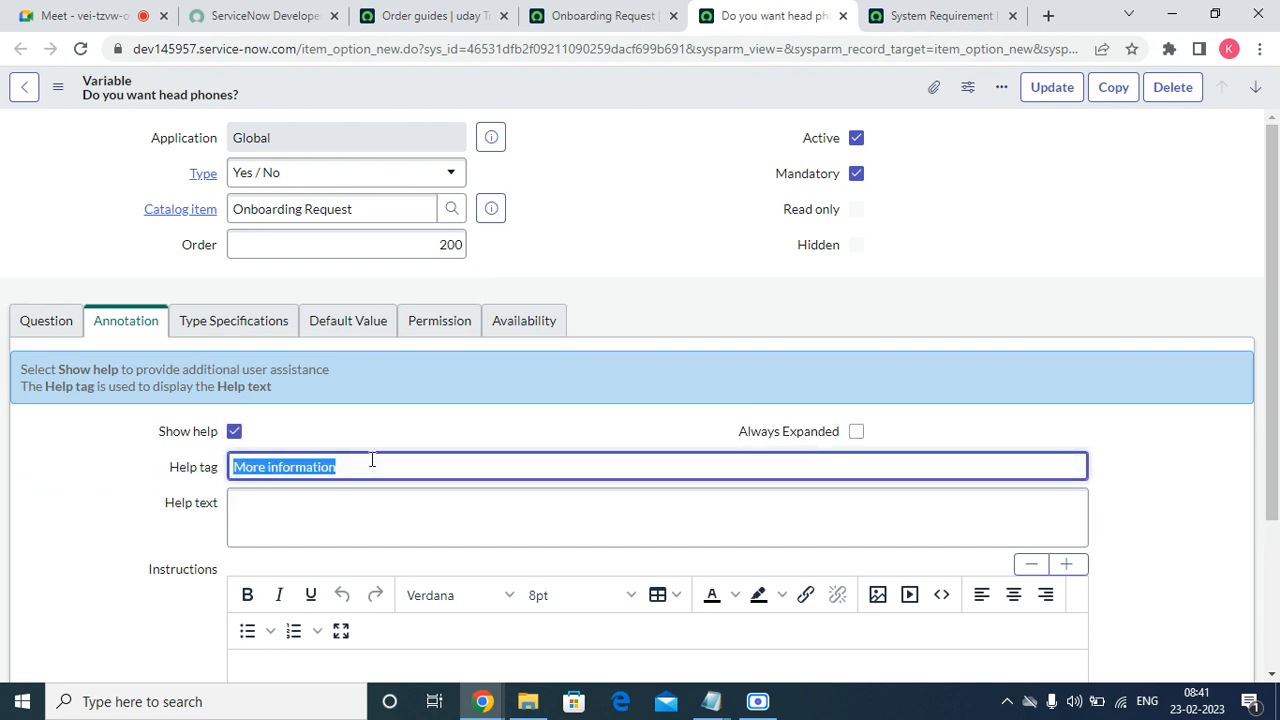
{"action": "type", "text": "Whi"}
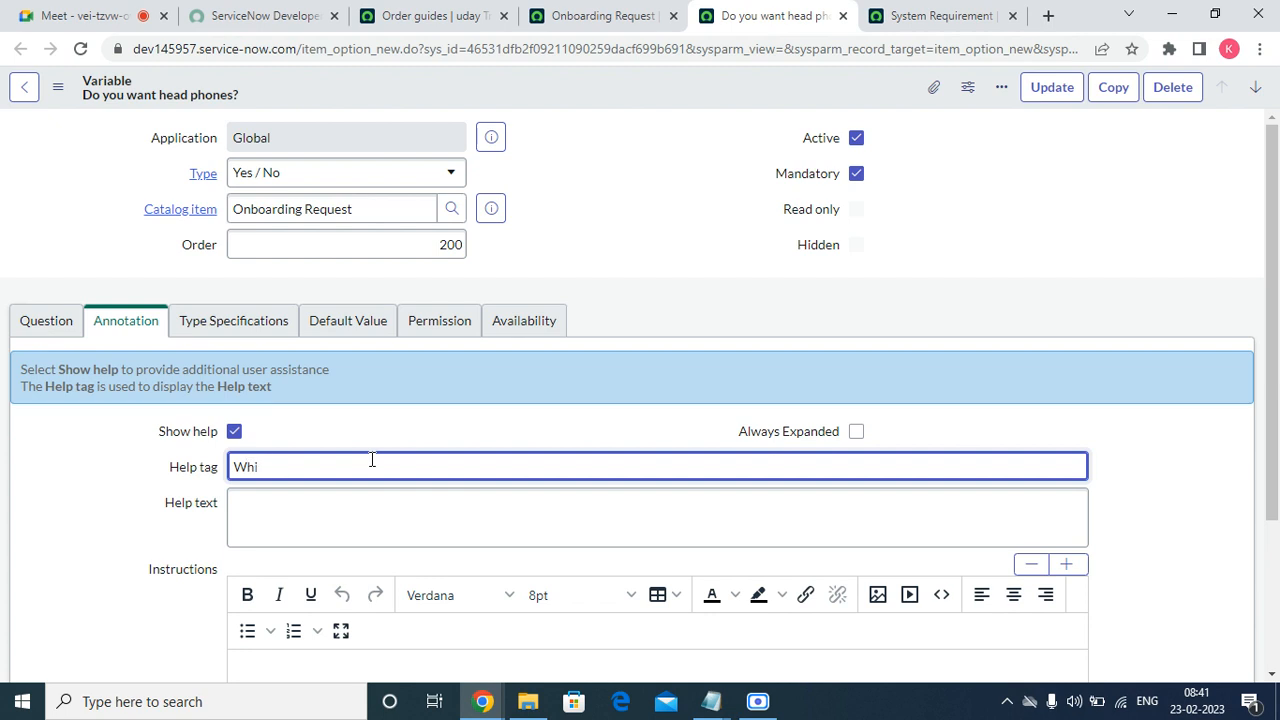
{"action": "type", "text": "ch"}
{"action": "key", "text": "BackSpace"}
{"action": "key", "text": "BackSpace"}
{"action": "key", "text": "BackSpace"}
{"action": "key", "text": "BackSpace"}
{"action": "key", "text": "BackSpace"}
{"action": "key", "text": "BackSpace"}
{"action": "type", "text": "User want"}
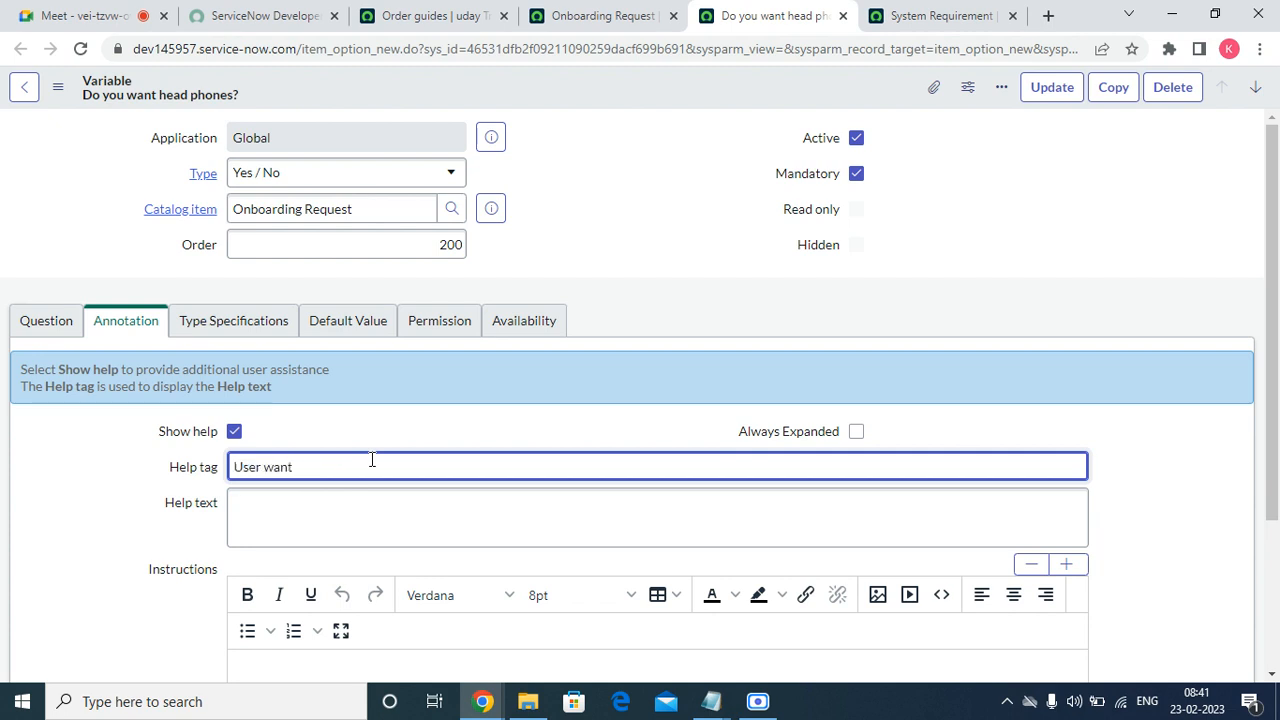
{"action": "key", "text": "BackSpace"}
{"action": "key", "text": "BackSpace"}
{"action": "key", "text": "BackSpace"}
{"action": "type", "text": "need headphones"}
{"action": "left_click", "coordinate": [1037, 90]}
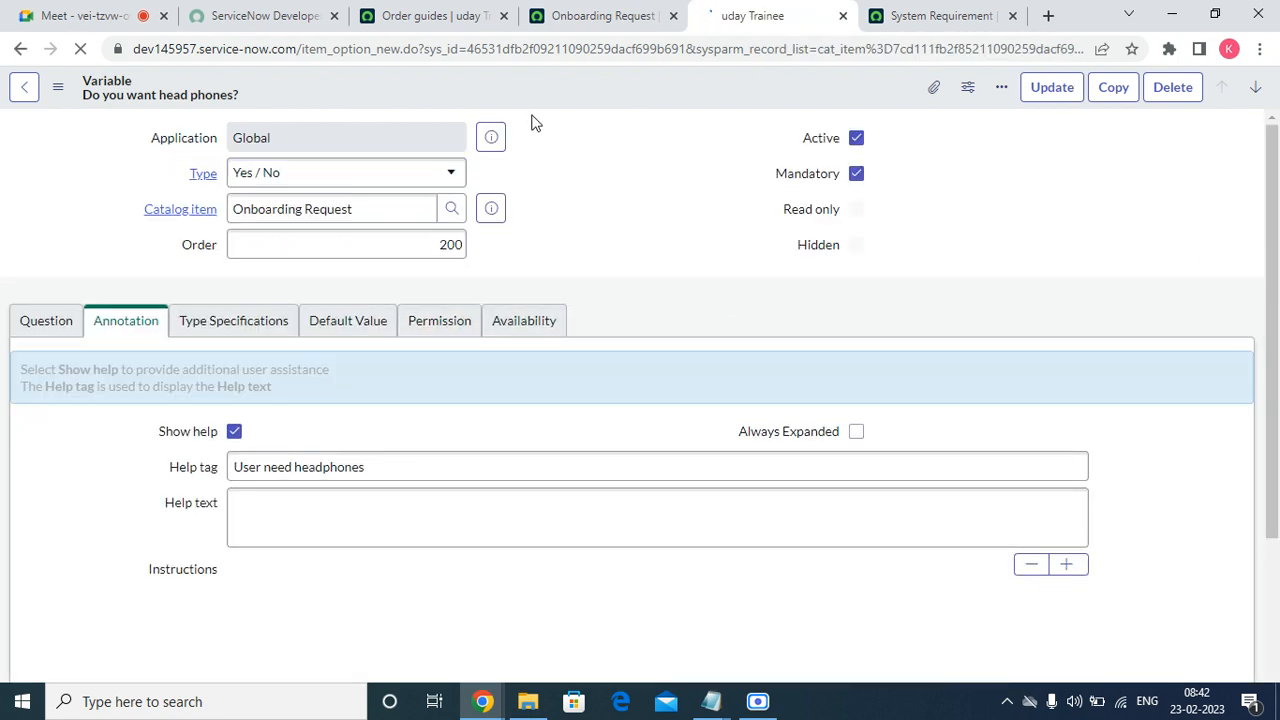
{"action": "left_click", "coordinate": [566, 15]}
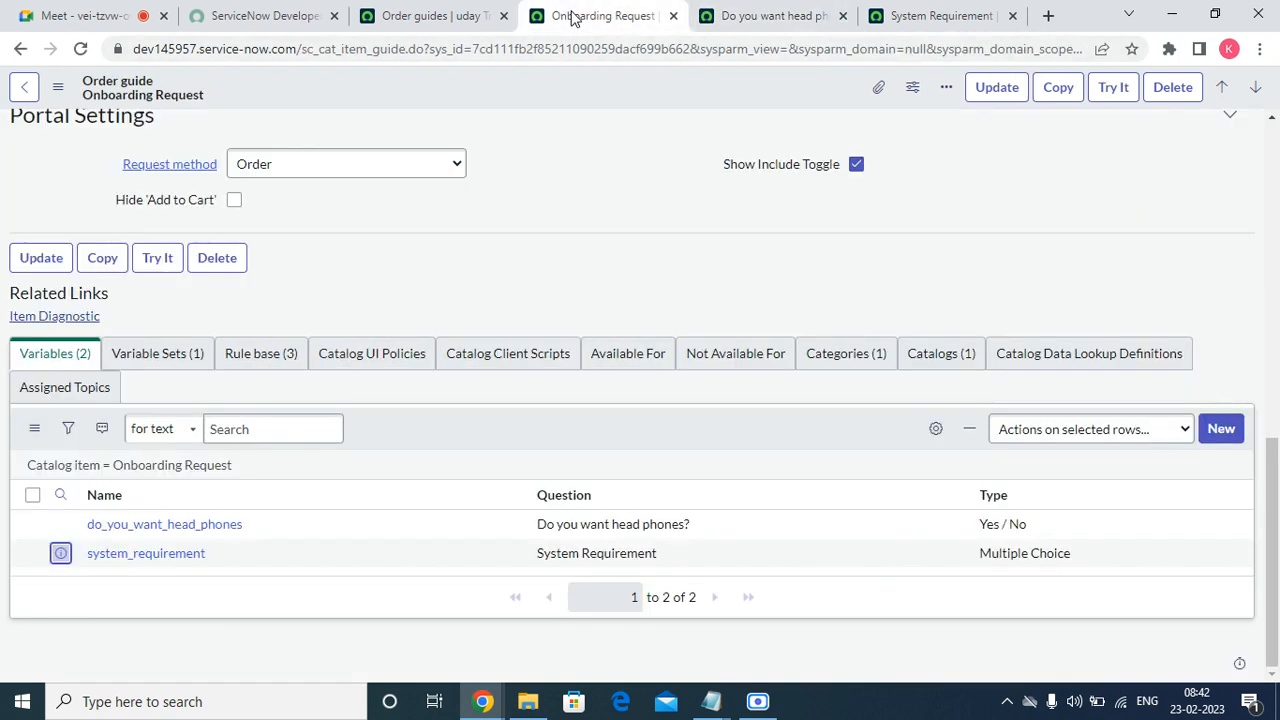
Open the system_requirement variable in a new tab and close the duplicate head phones page.
{"action": "right_click", "coordinate": [65, 528]}
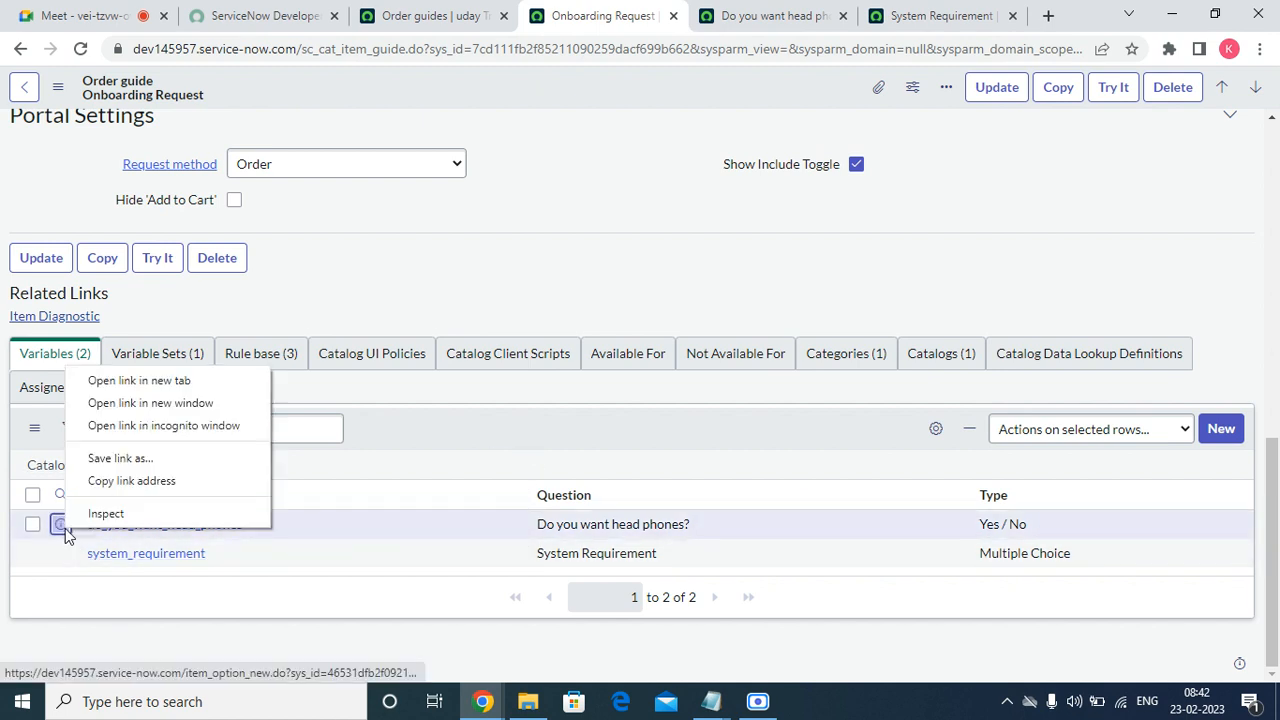
{"action": "left_click", "coordinate": [403, 442]}
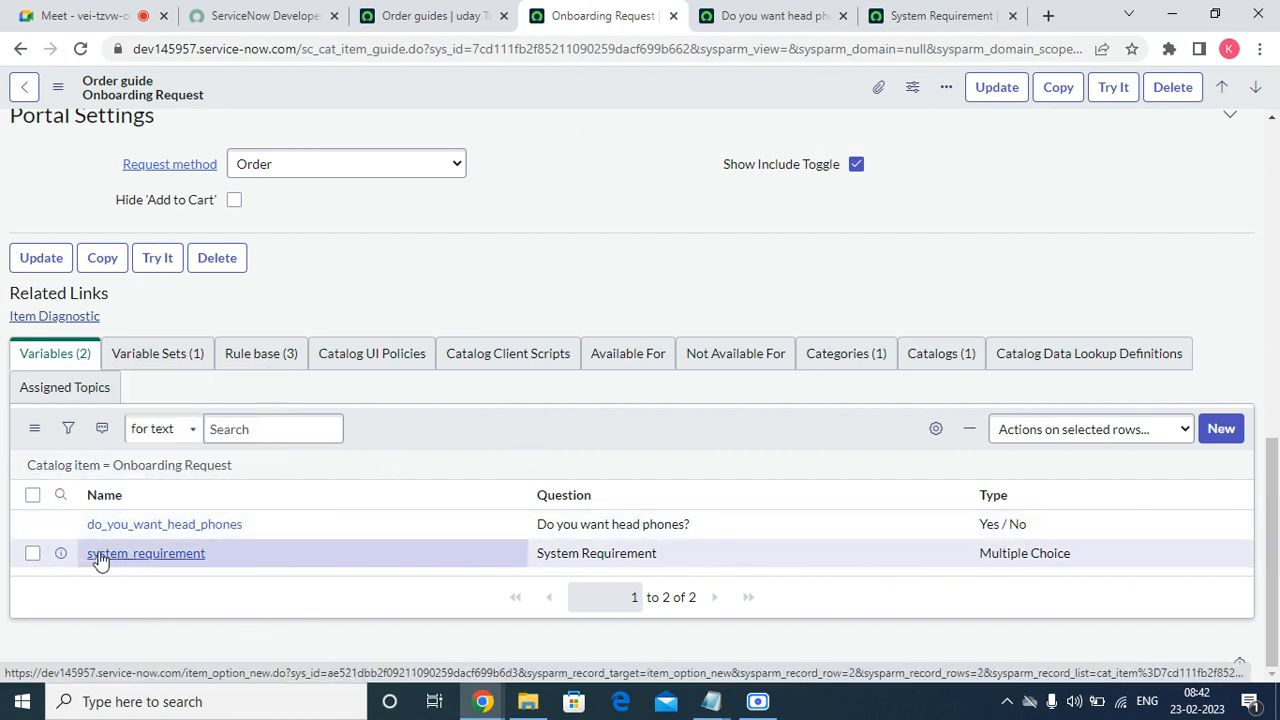
{"action": "right_click", "coordinate": [60, 553]}
{"action": "left_click", "coordinate": [125, 406]}
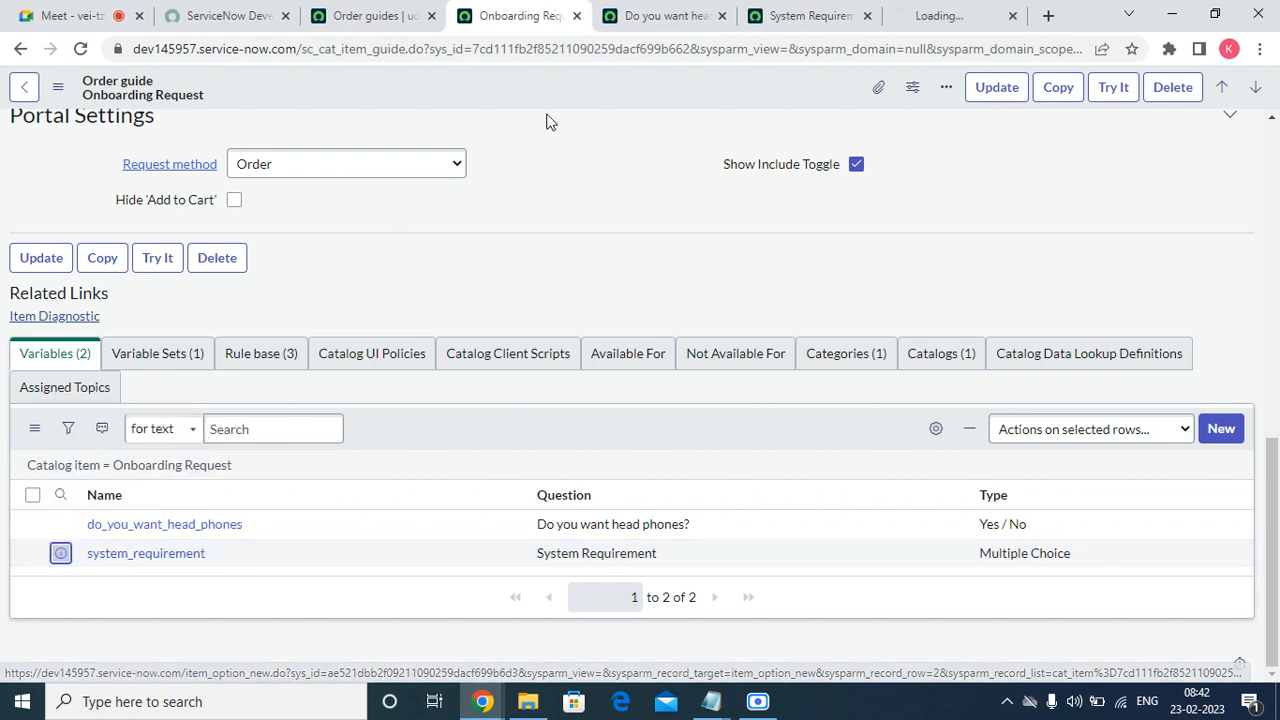
{"action": "left_click", "coordinate": [686, 16]}
{"action": "left_click", "coordinate": [722, 15]}
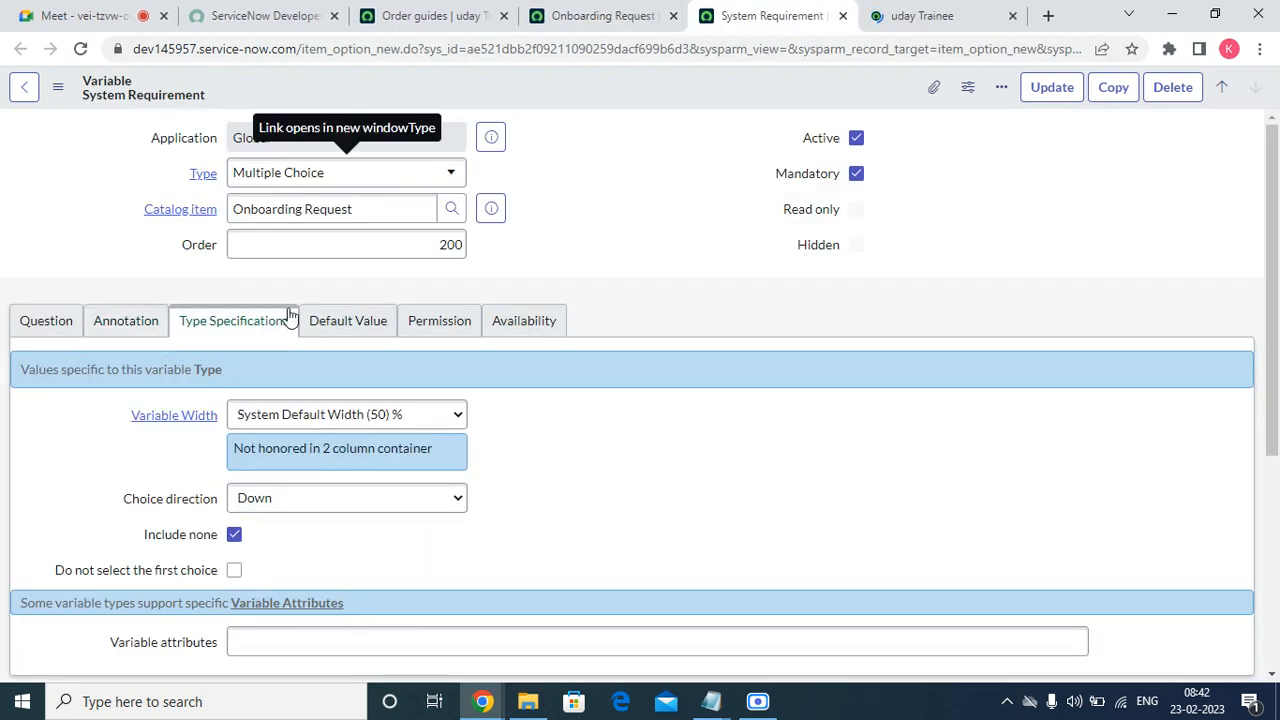
Enable Show help and set the help tag to 'Which type of System required'.
{"action": "left_click", "coordinate": [157, 322]}
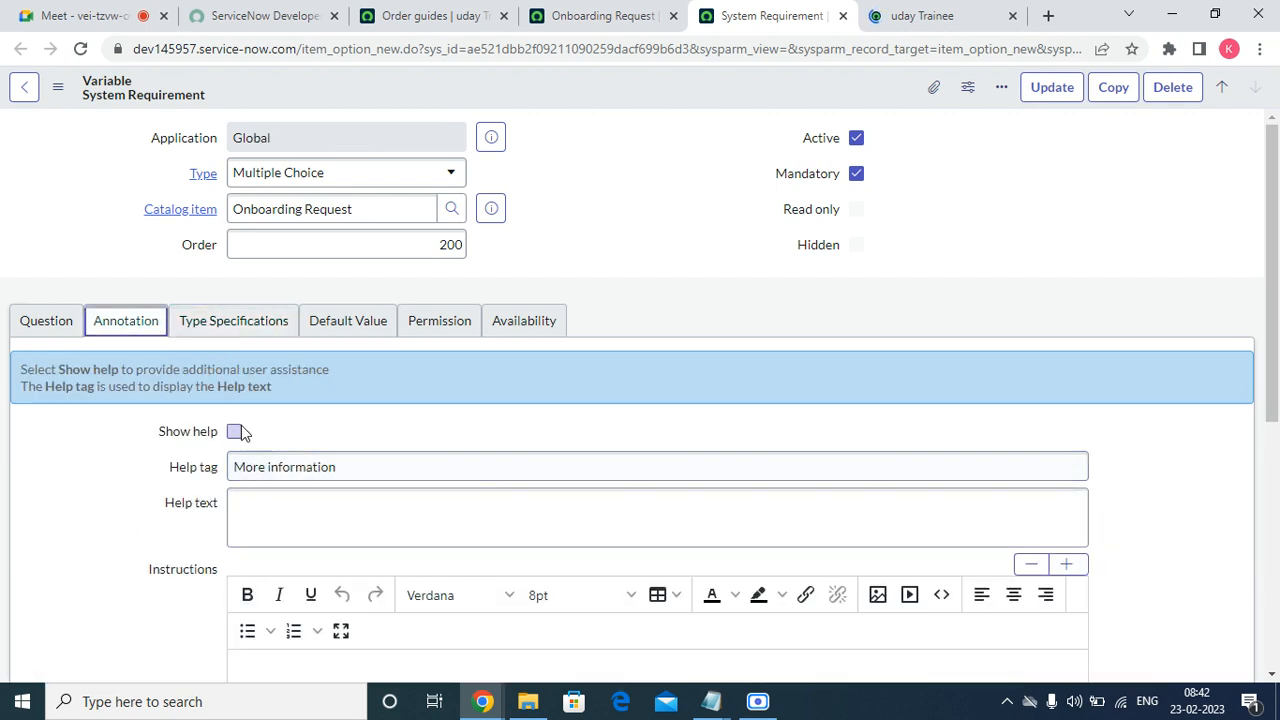
{"action": "left_click", "coordinate": [351, 466]}
{"action": "double_click", "coordinate": [374, 470]}
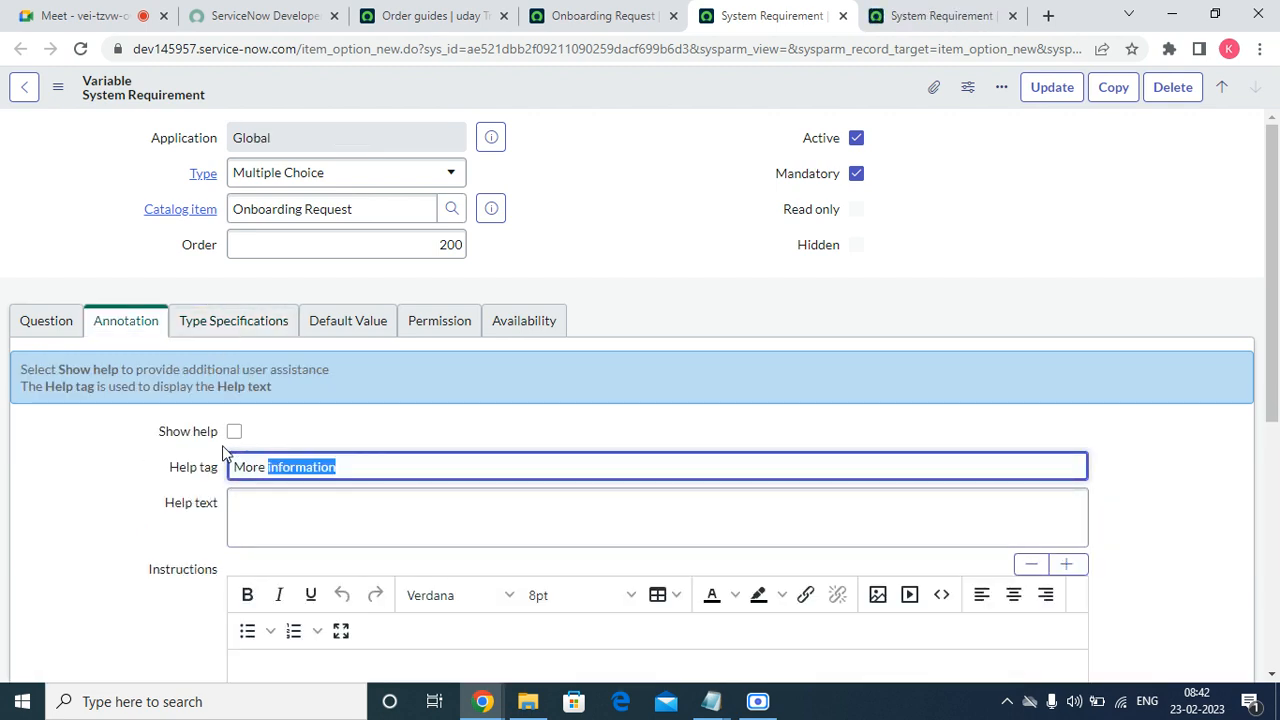
{"action": "left_click", "coordinate": [234, 431]}
{"action": "triple_click", "coordinate": [439, 472]}
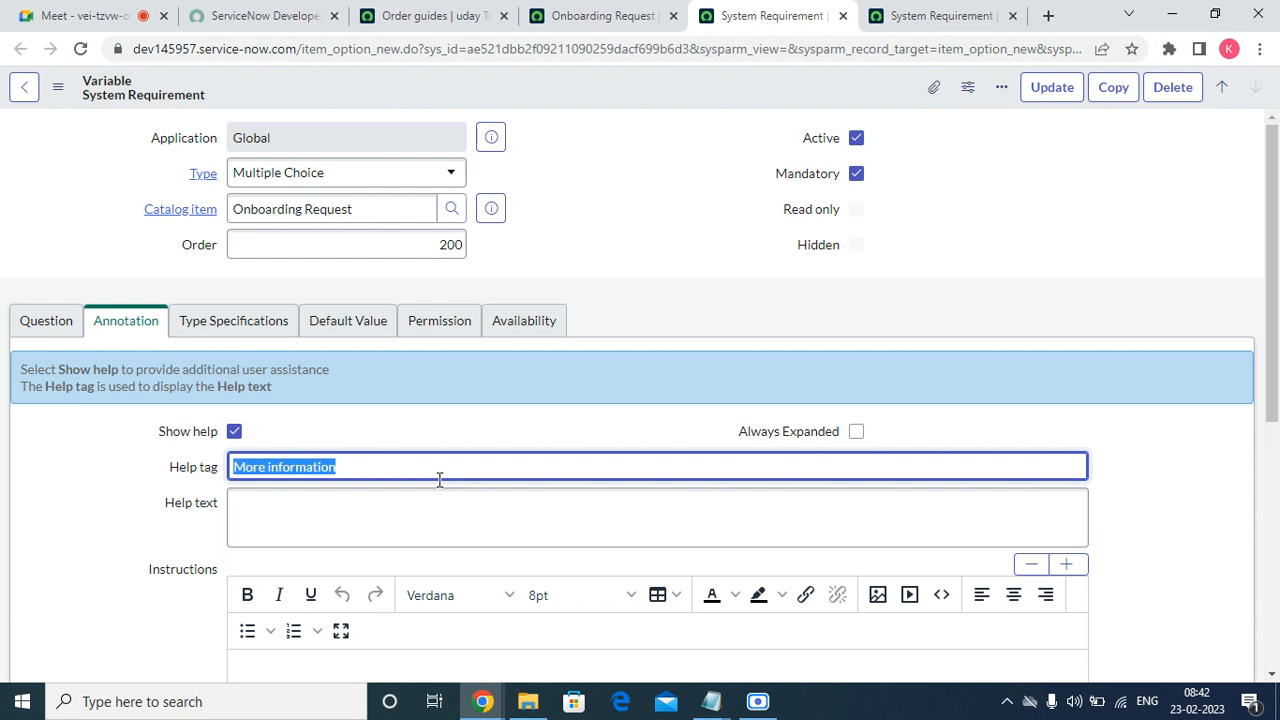
{"action": "type", "text": "W"}
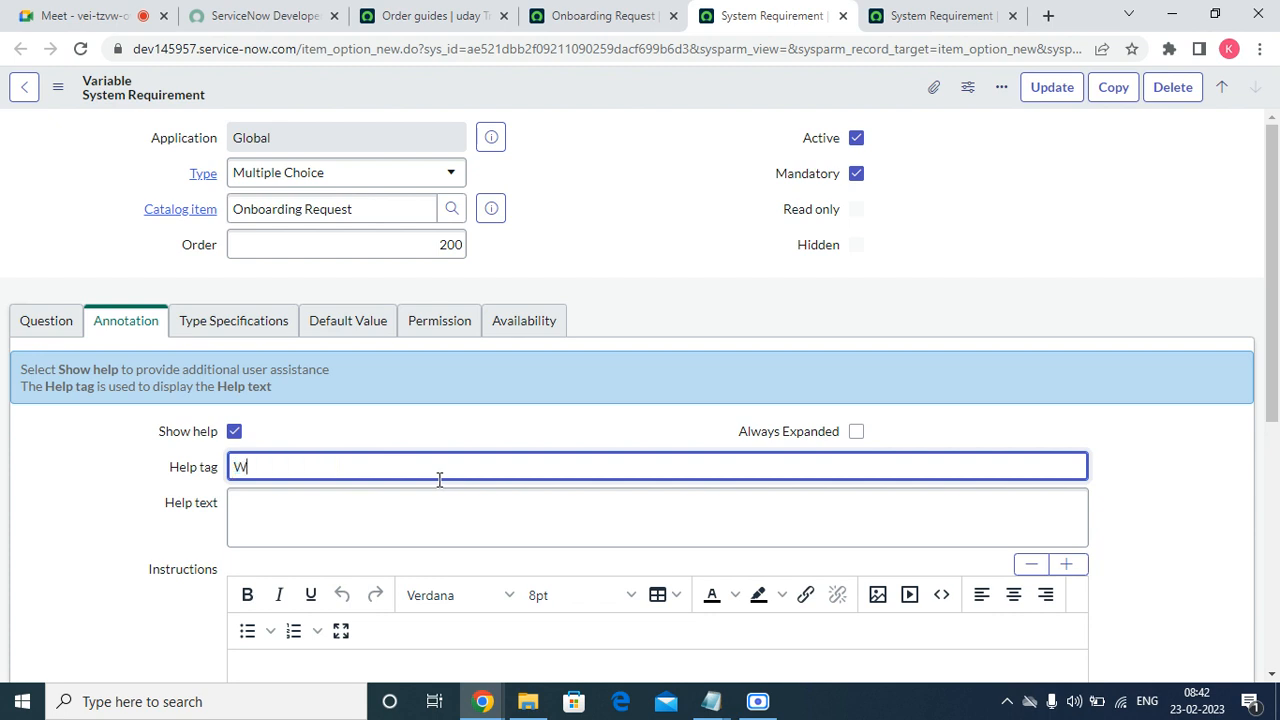
{"action": "type", "text": "hich type of System re"}
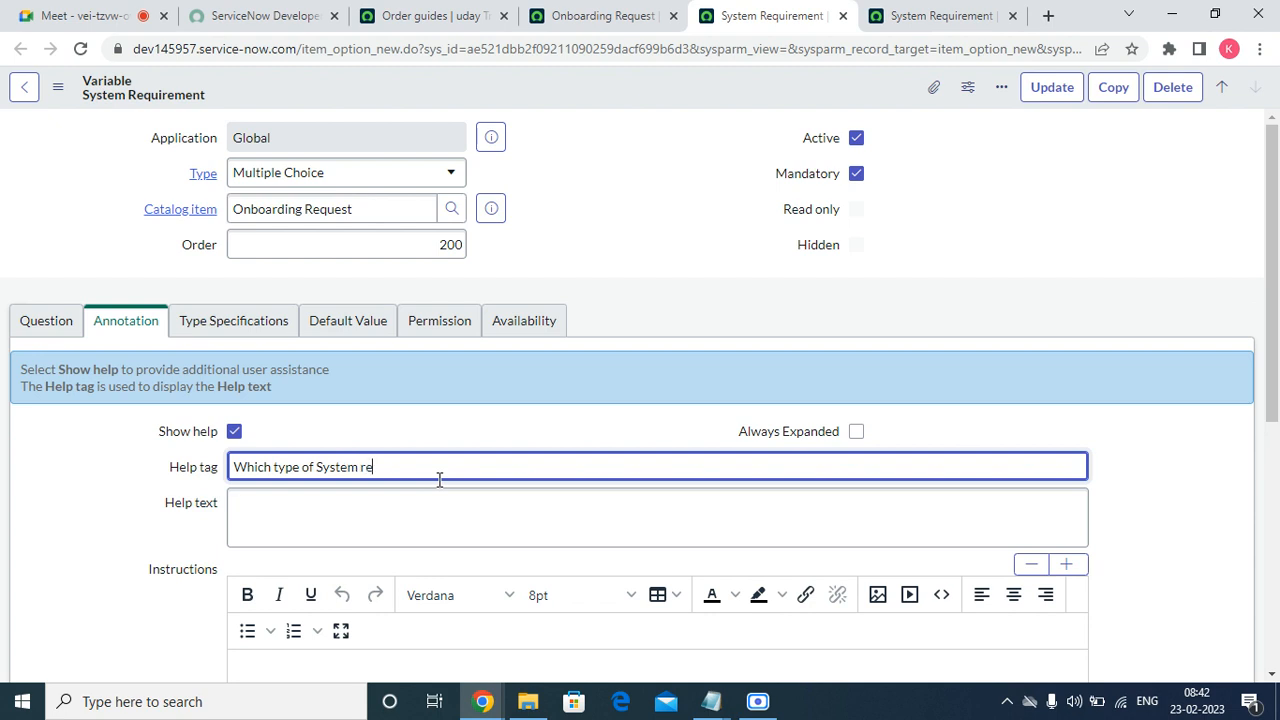
{"action": "type", "text": "quired"}
Copy the help tag into Help text, save the variable, and close the extra page.
{"action": "double_click", "coordinate": [436, 479]}
{"action": "triple_click", "coordinate": [435, 478]}
{"action": "right_click", "coordinate": [435, 478]}
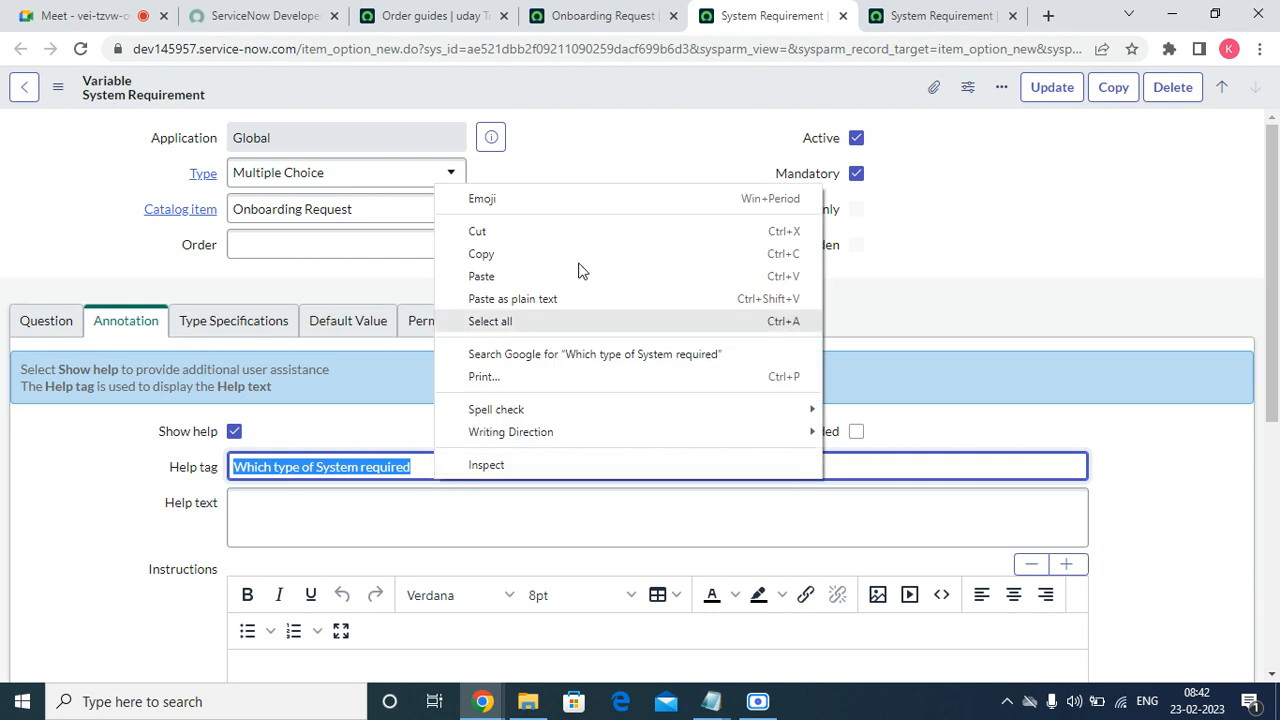
{"action": "left_click", "coordinate": [550, 251]}
{"action": "left_click", "coordinate": [271, 508]}
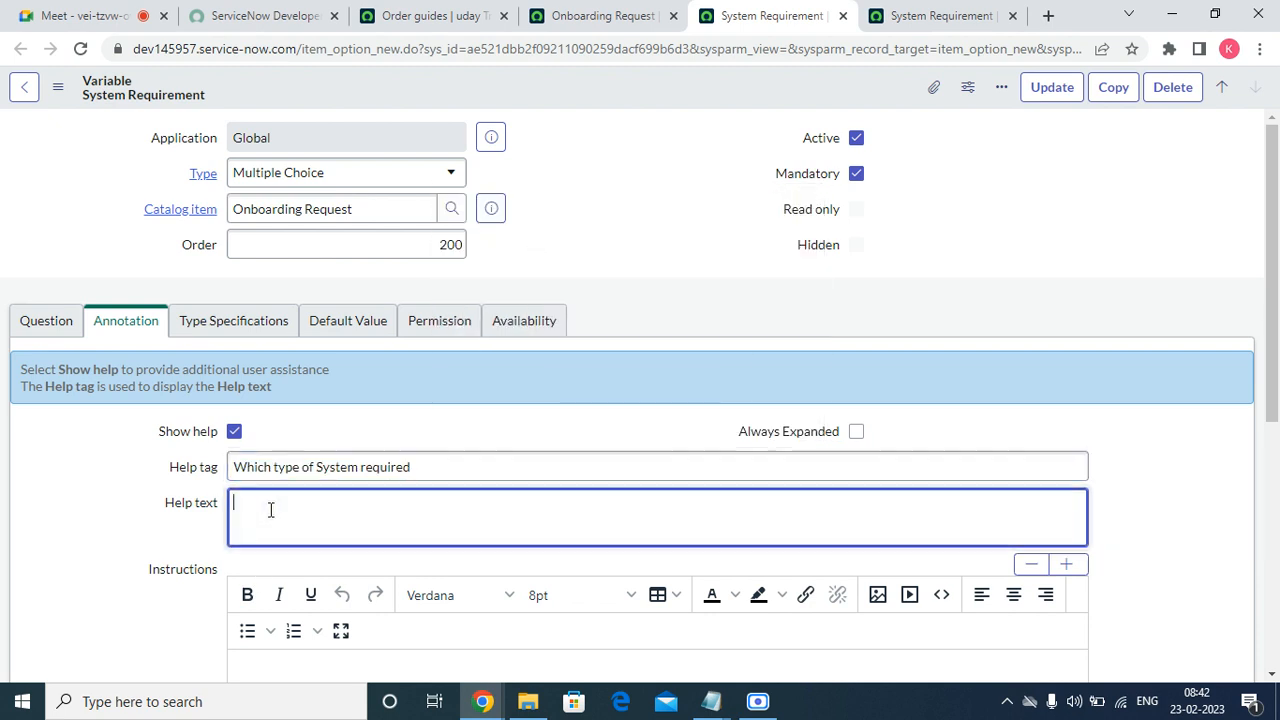
{"action": "right_click", "coordinate": [271, 508]}
{"action": "left_click", "coordinate": [350, 366]}
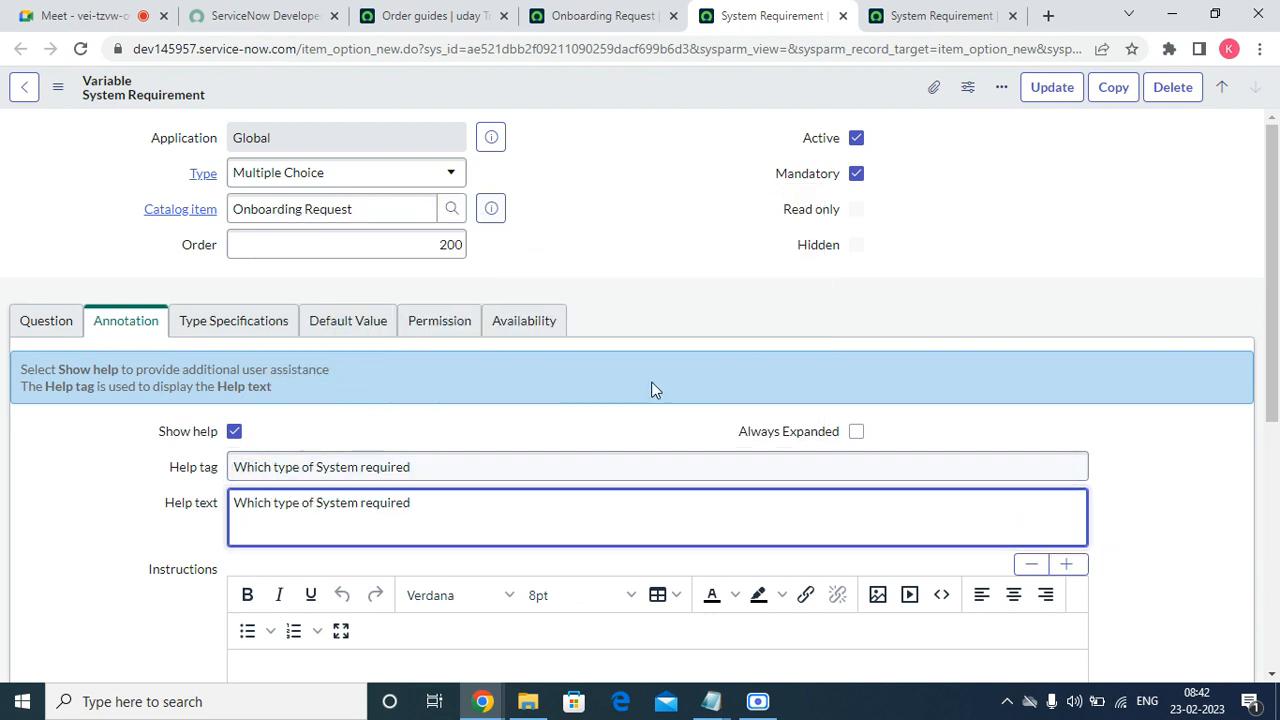
{"action": "right_click", "coordinate": [787, 83]}
{"action": "left_click", "coordinate": [815, 89]}
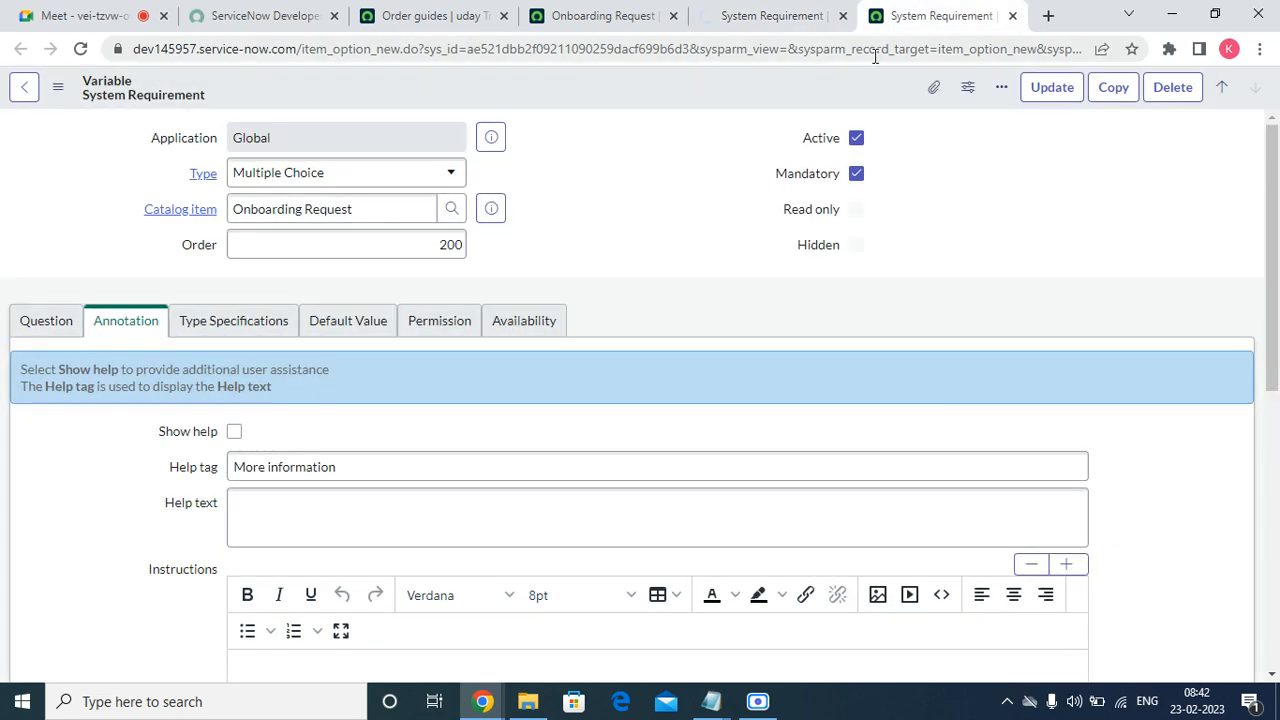
{"action": "left_click", "coordinate": [940, 16]}
{"action": "left_click", "coordinate": [1012, 16]}
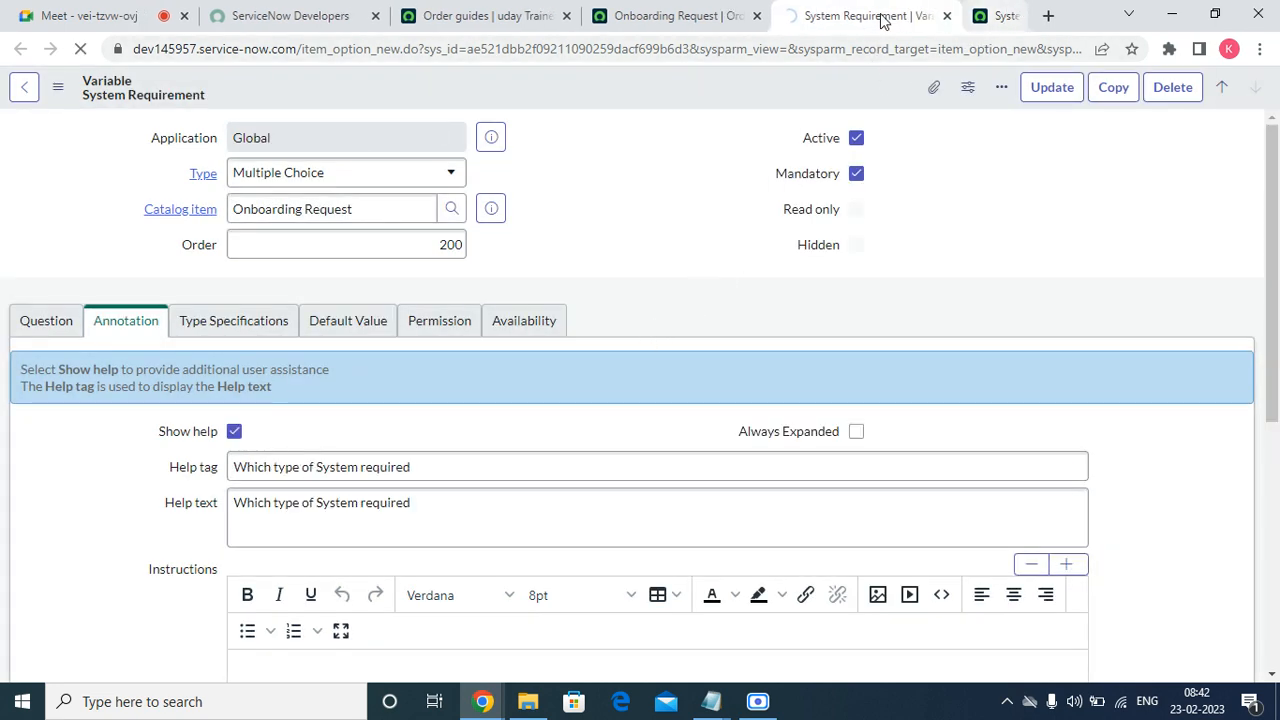
{"action": "left_click", "coordinate": [700, 16]}
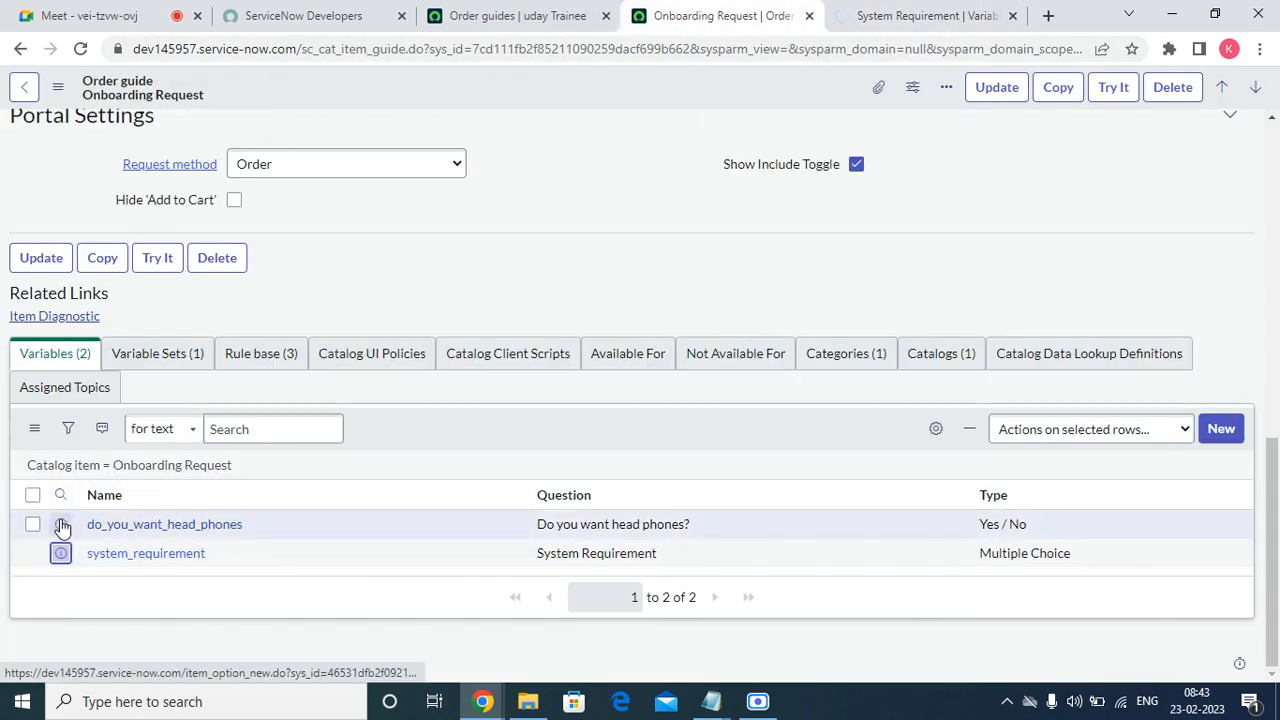
Open the Do you want head phones? variable record in a new tab.
{"action": "right_click", "coordinate": [60, 524]}
{"action": "left_click", "coordinate": [120, 533]}
{"action": "left_click", "coordinate": [770, 18]}
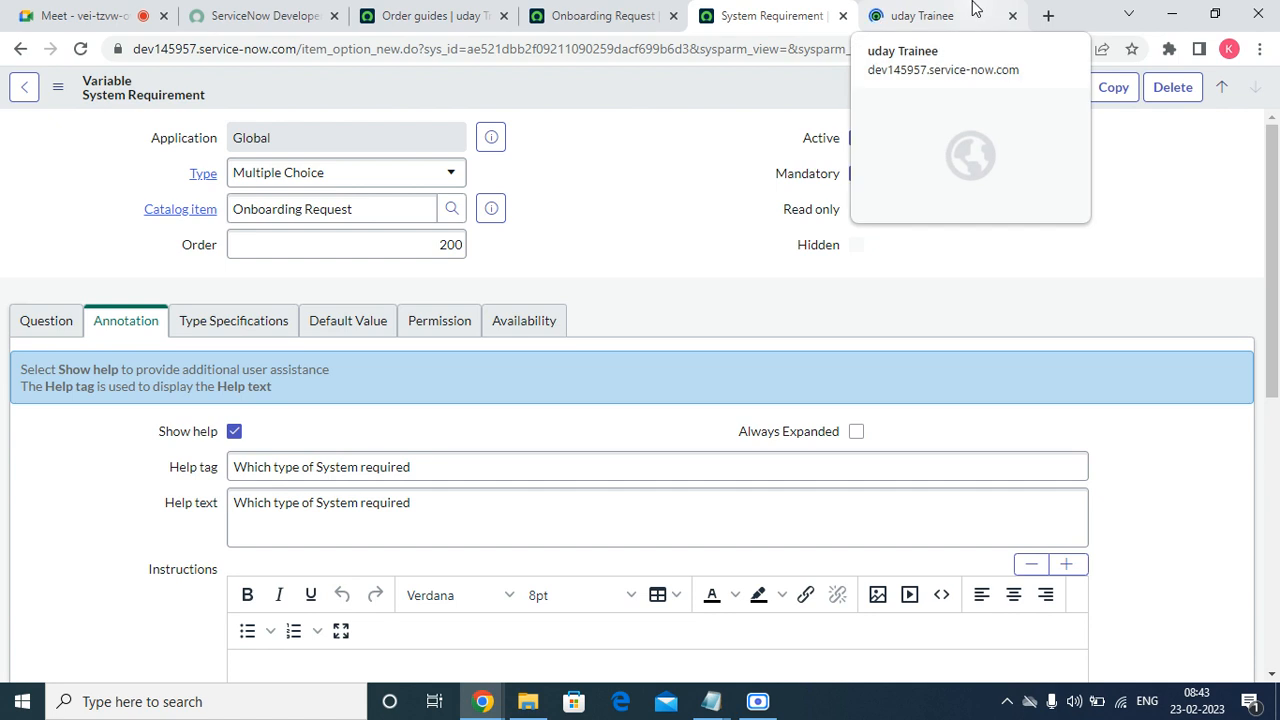
{"action": "left_click", "coordinate": [943, 14]}
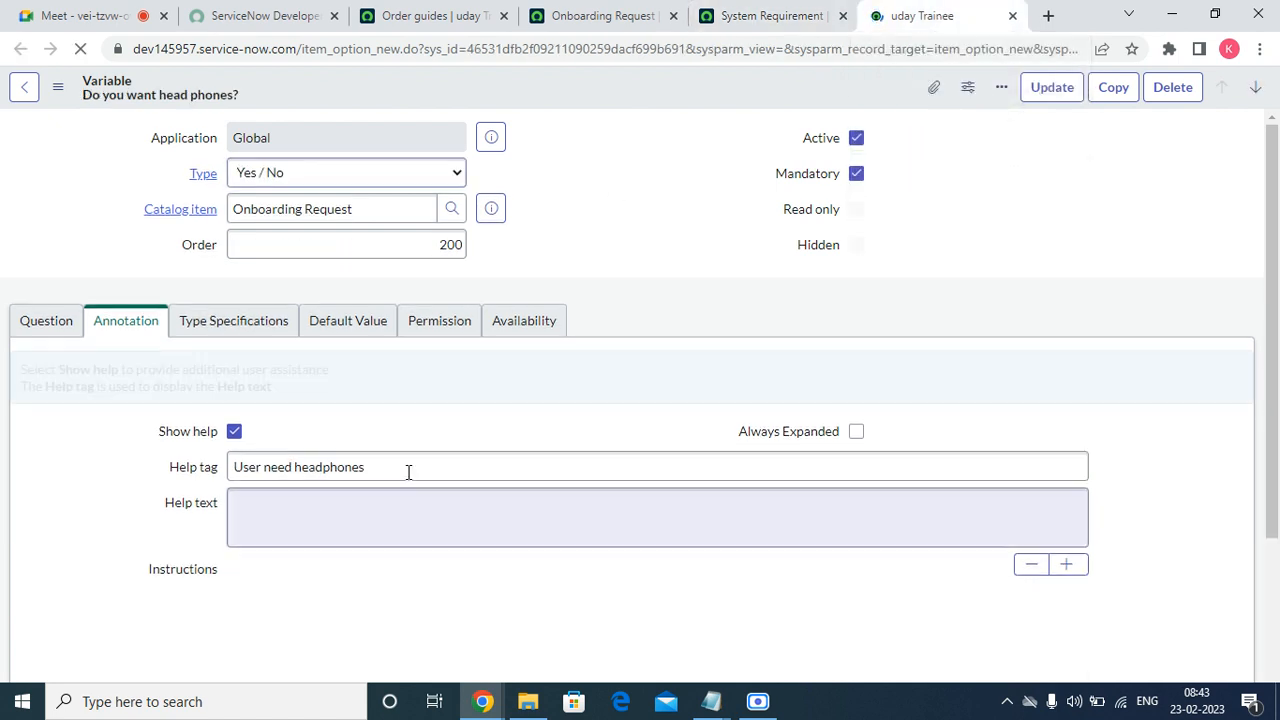
Copy the help tag 'User need headphones' into Help text and save the variable.
{"action": "triple_click", "coordinate": [397, 469]}
{"action": "right_click", "coordinate": [397, 475]}
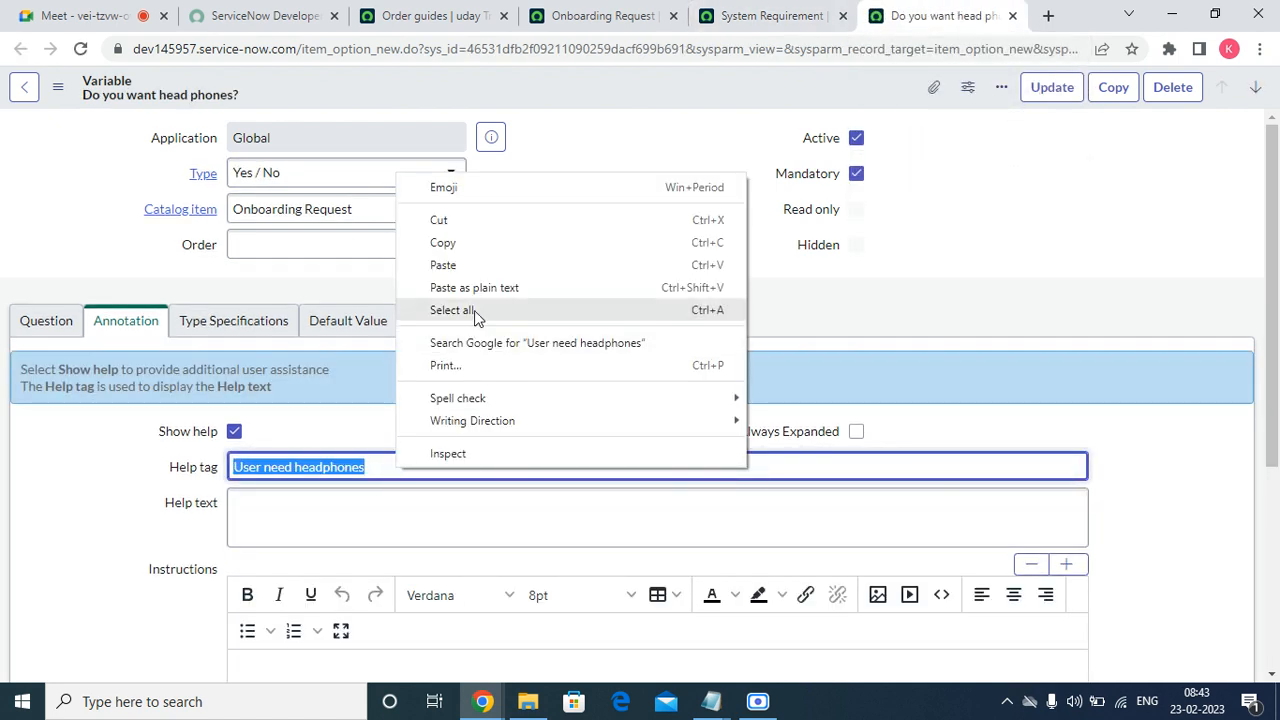
{"action": "left_click", "coordinate": [466, 243]}
{"action": "left_click", "coordinate": [297, 514]}
{"action": "right_click", "coordinate": [297, 514]}
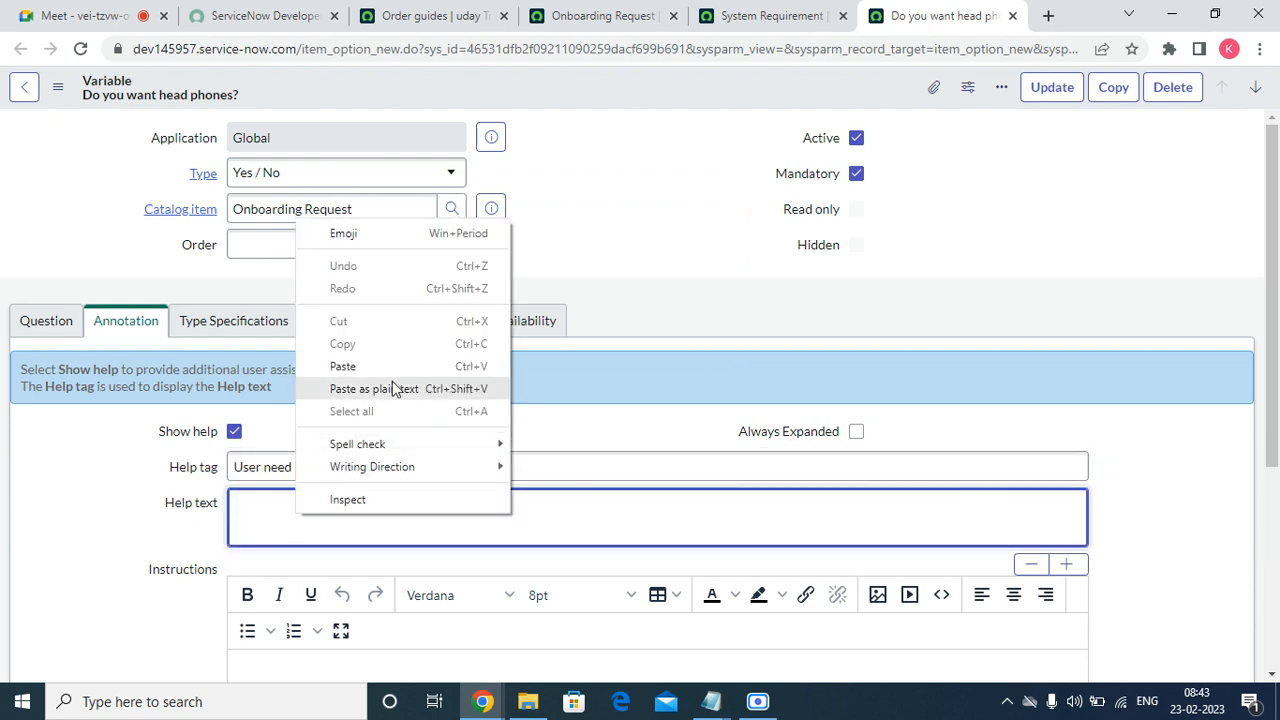
{"action": "left_click", "coordinate": [383, 366]}
{"action": "left_click", "coordinate": [1043, 89]}
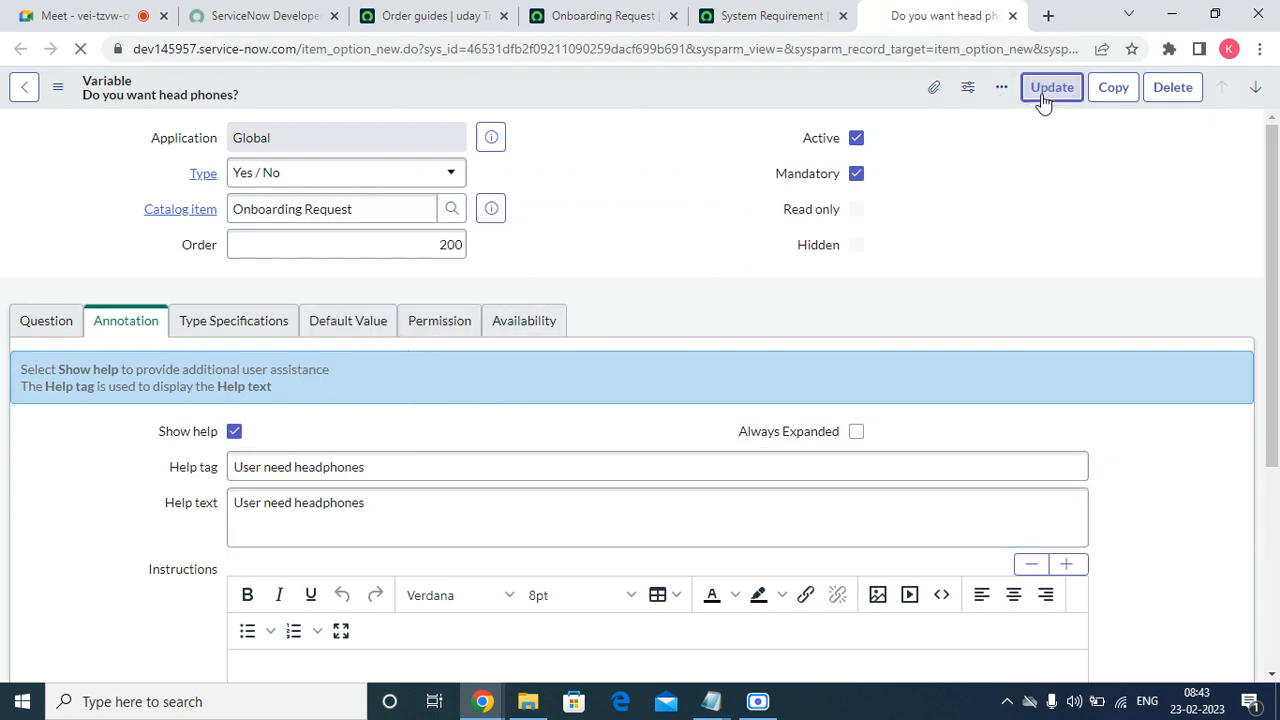
{"action": "left_click", "coordinate": [776, 15]}
{"action": "left_click", "coordinate": [590, 17]}
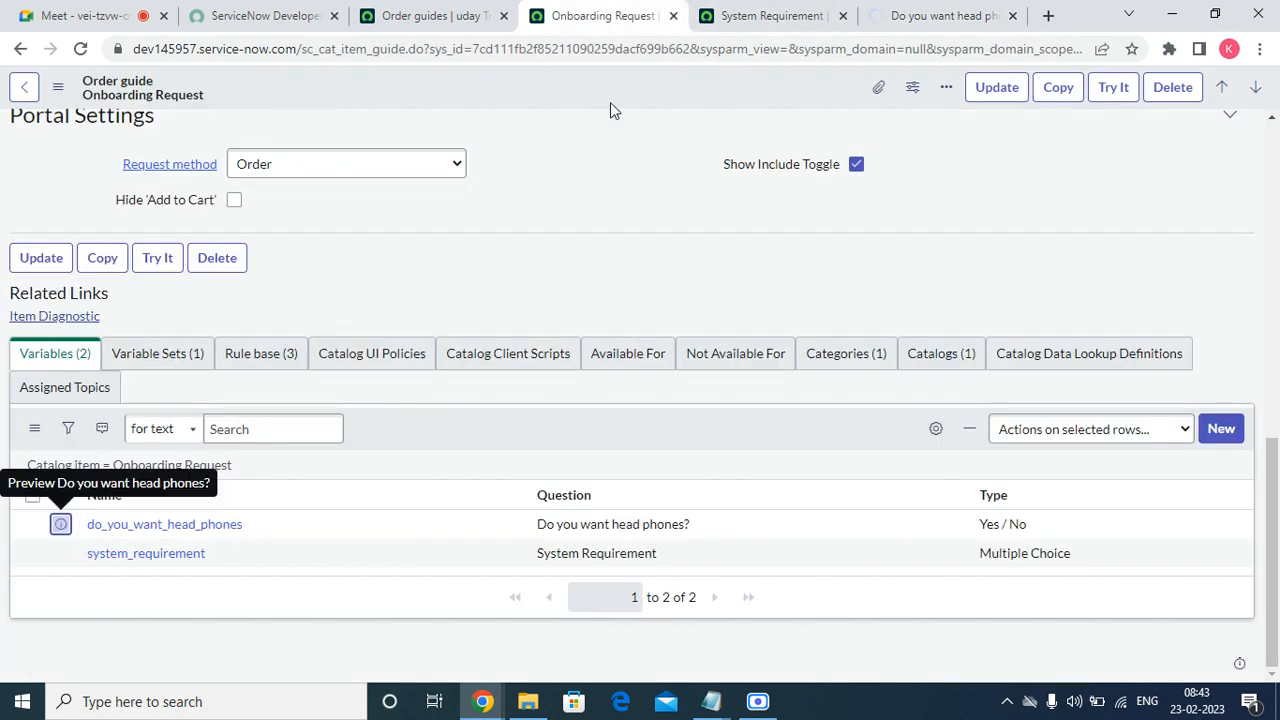
Turn off Expand help for all questions and save the order guide.
{"action": "scroll", "coordinate": [685, 291], "scroll_direction": "up", "scroll_amount": 8}
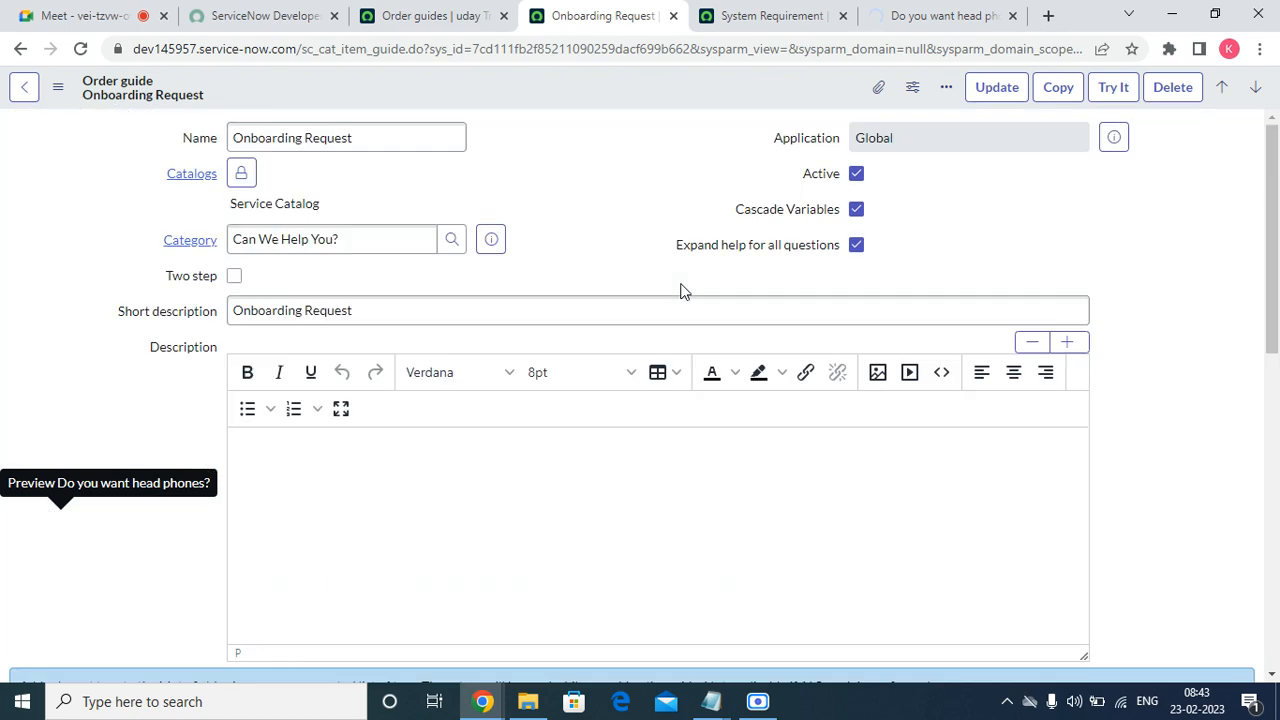
{"action": "left_click", "coordinate": [855, 245]}
{"action": "right_click", "coordinate": [590, 84]}
{"action": "left_click", "coordinate": [615, 94]}
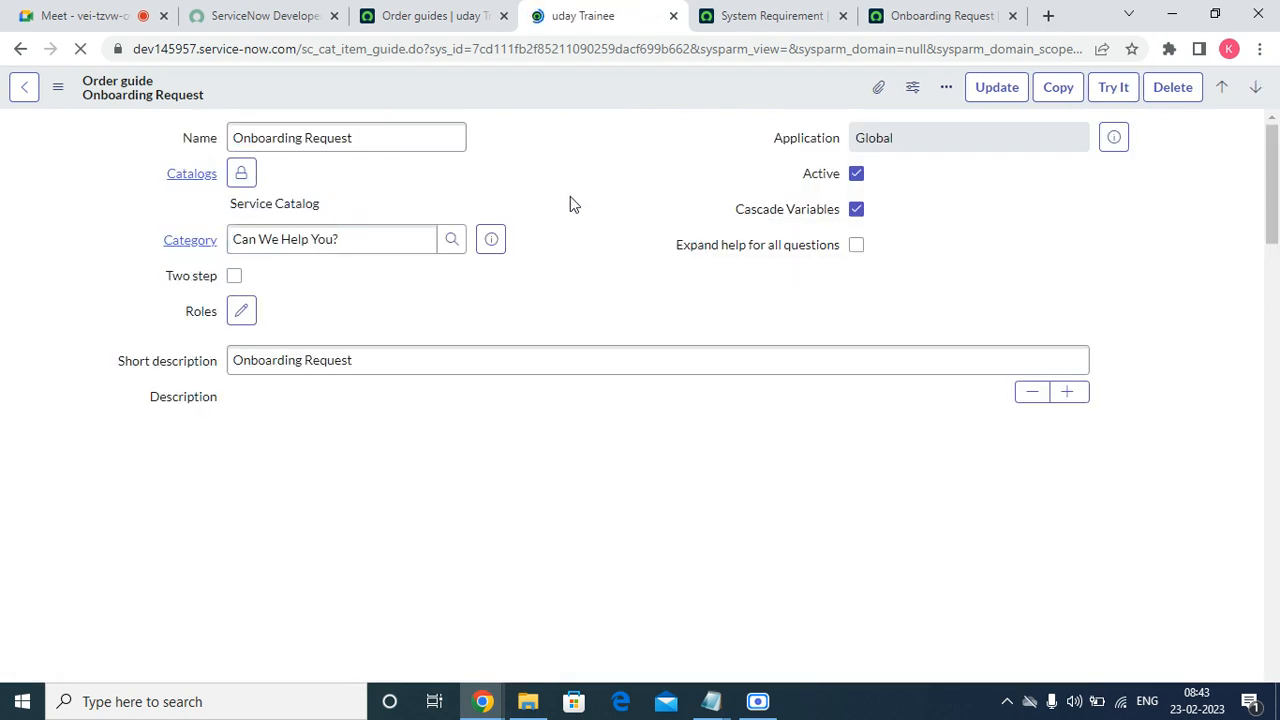
{"action": "left_click", "coordinate": [752, 16]}
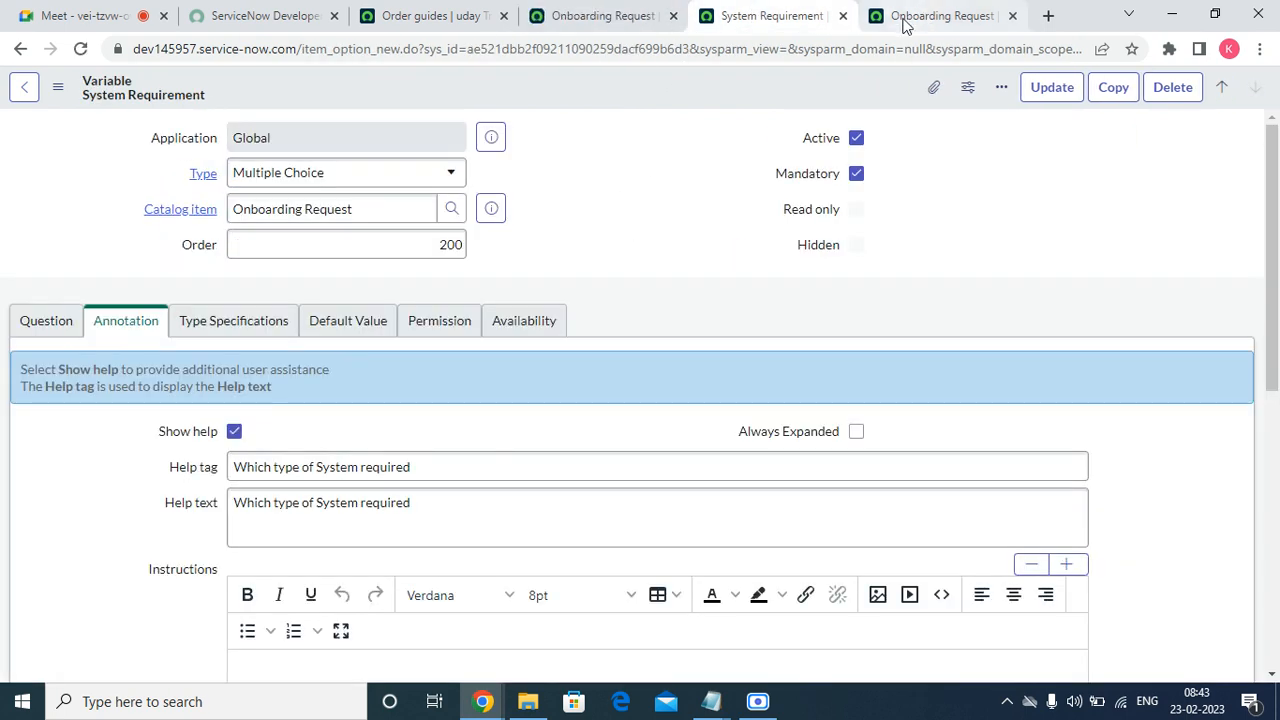
{"action": "left_click", "coordinate": [845, 16]}
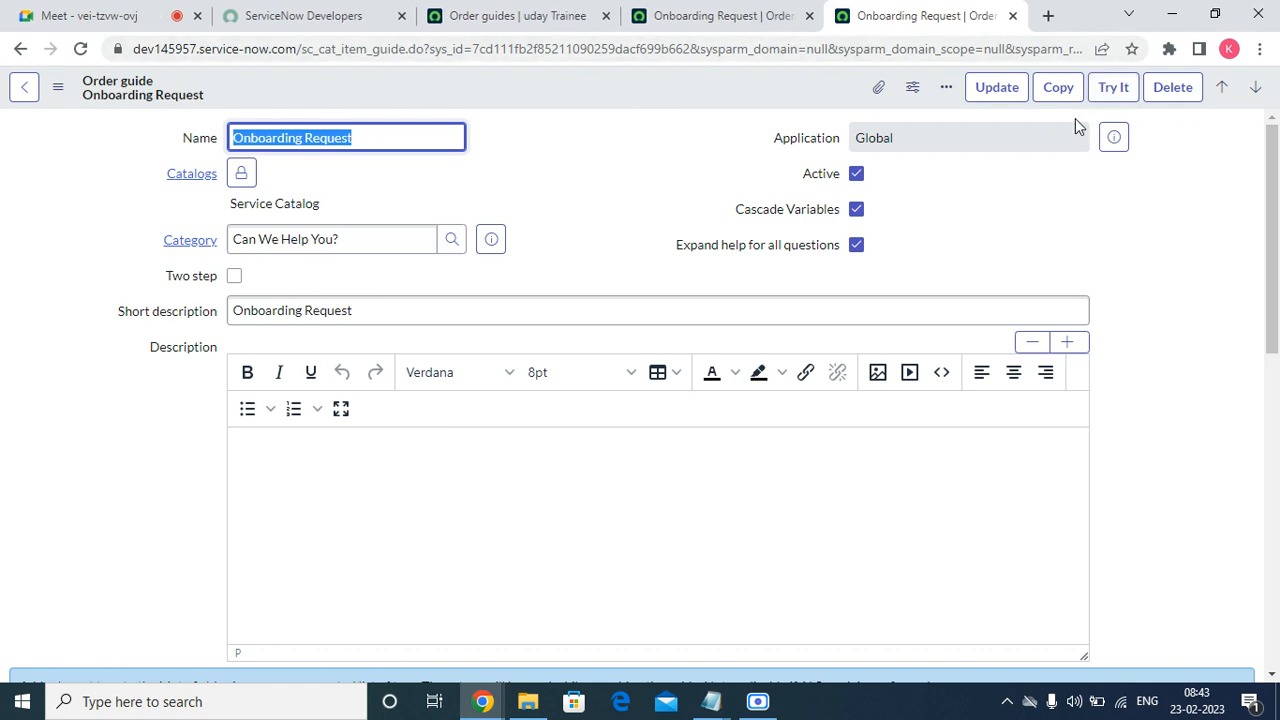
{"action": "left_click", "coordinate": [855, 246]}
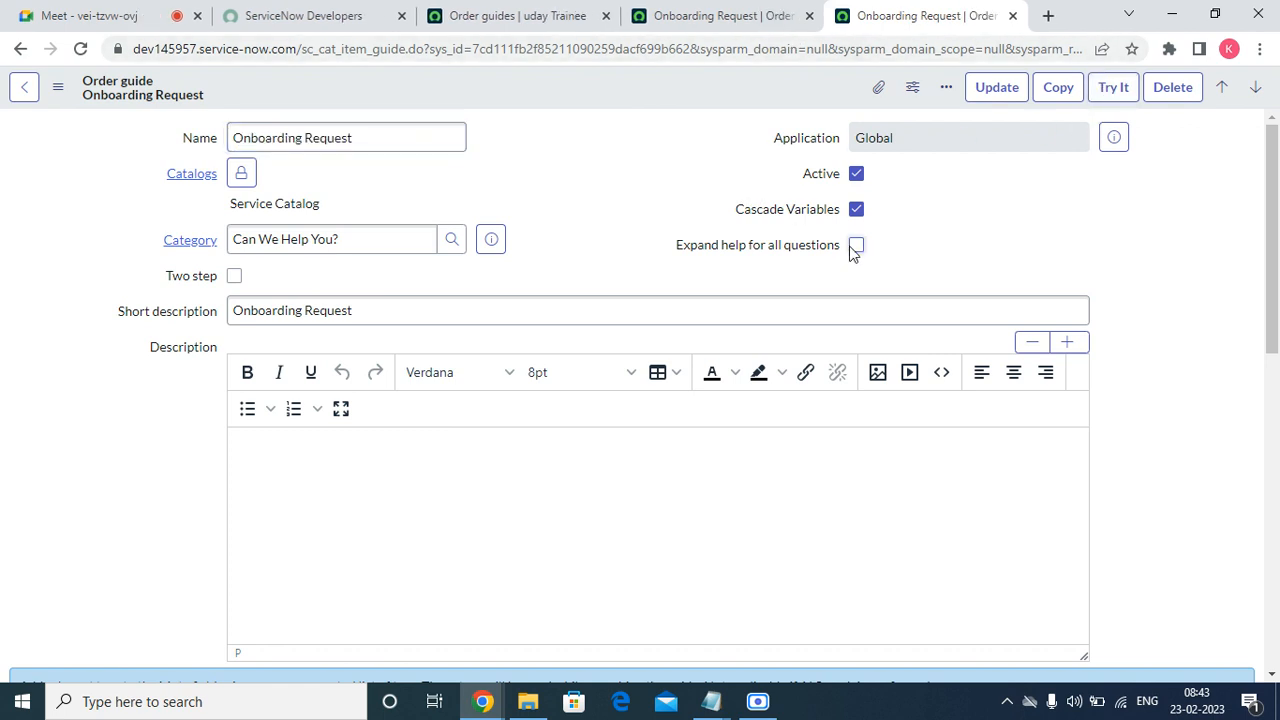
{"action": "right_click", "coordinate": [719, 87]}
{"action": "left_click", "coordinate": [754, 103]}
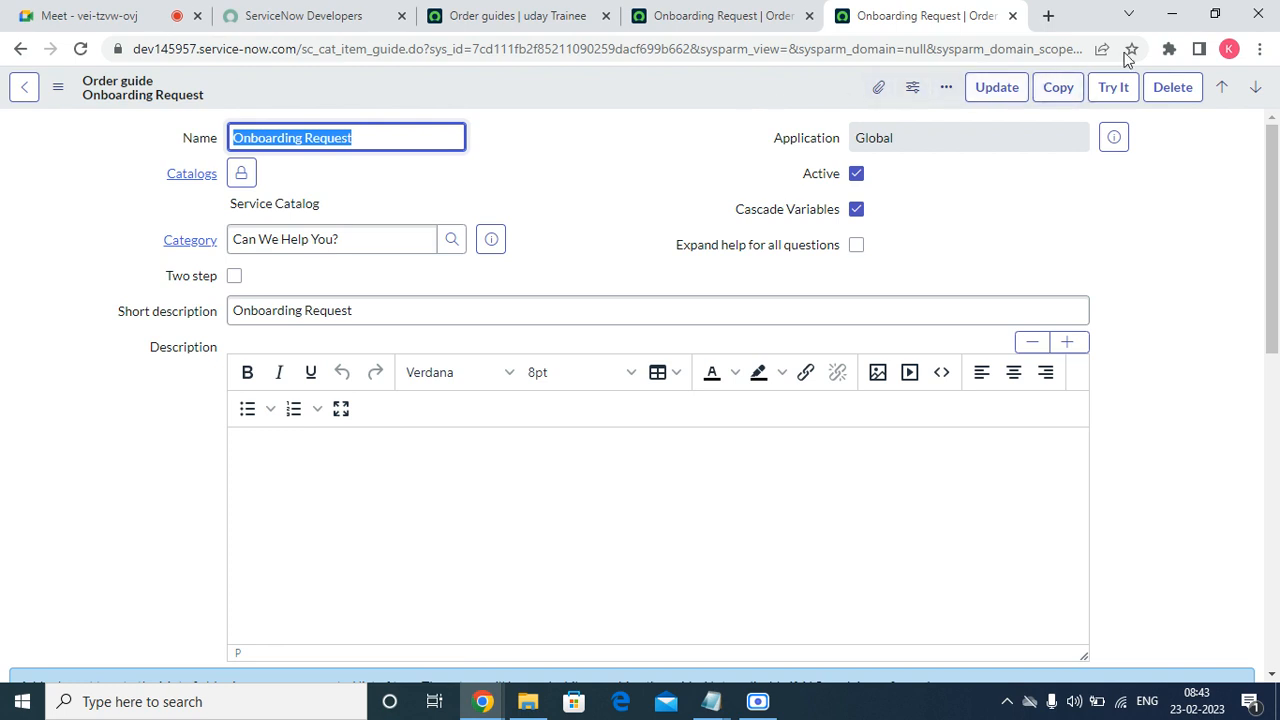
Preview the order guide with Try It and toggle the headphones question's help.
{"action": "left_click", "coordinate": [1105, 100]}
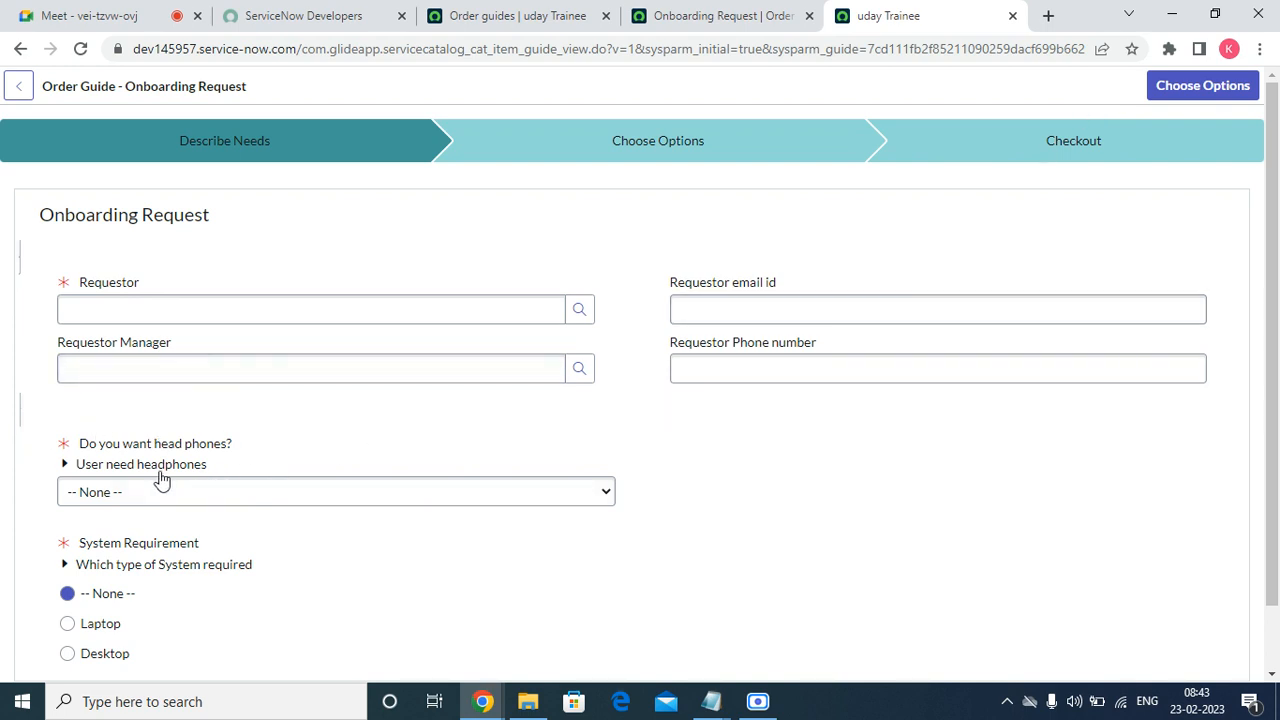
{"action": "left_click", "coordinate": [63, 466]}
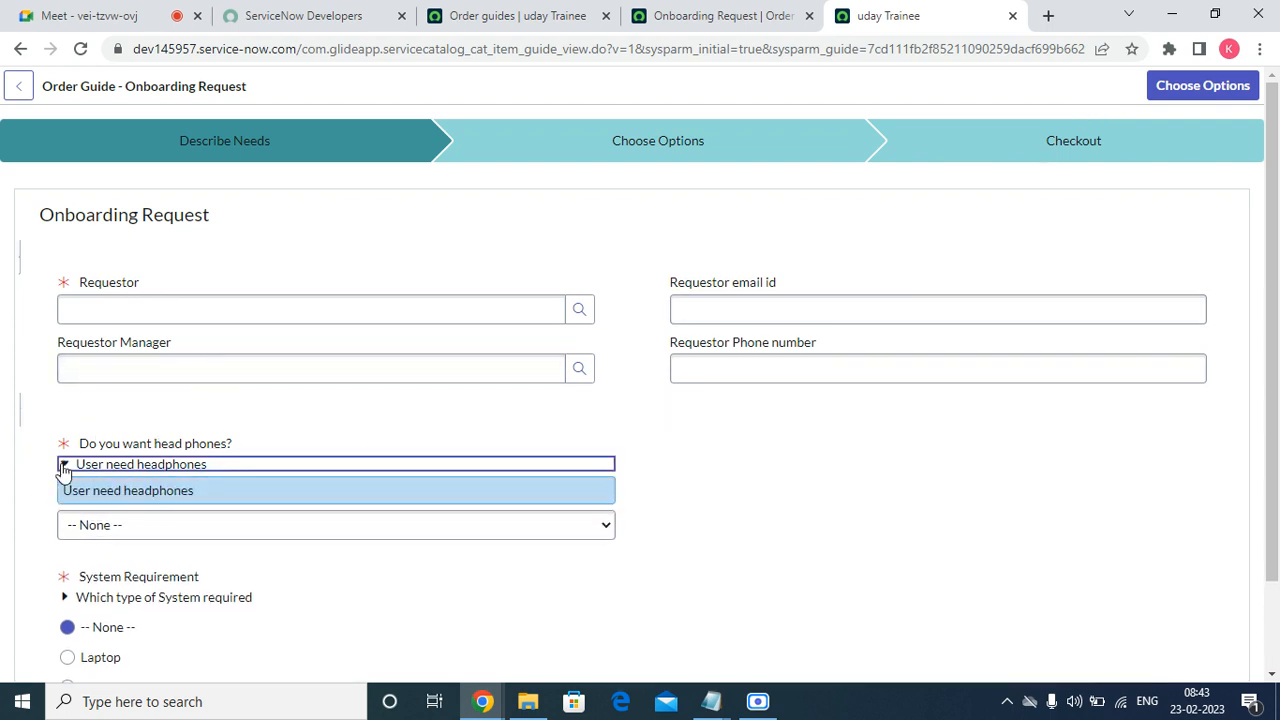
{"action": "left_click", "coordinate": [63, 466]}
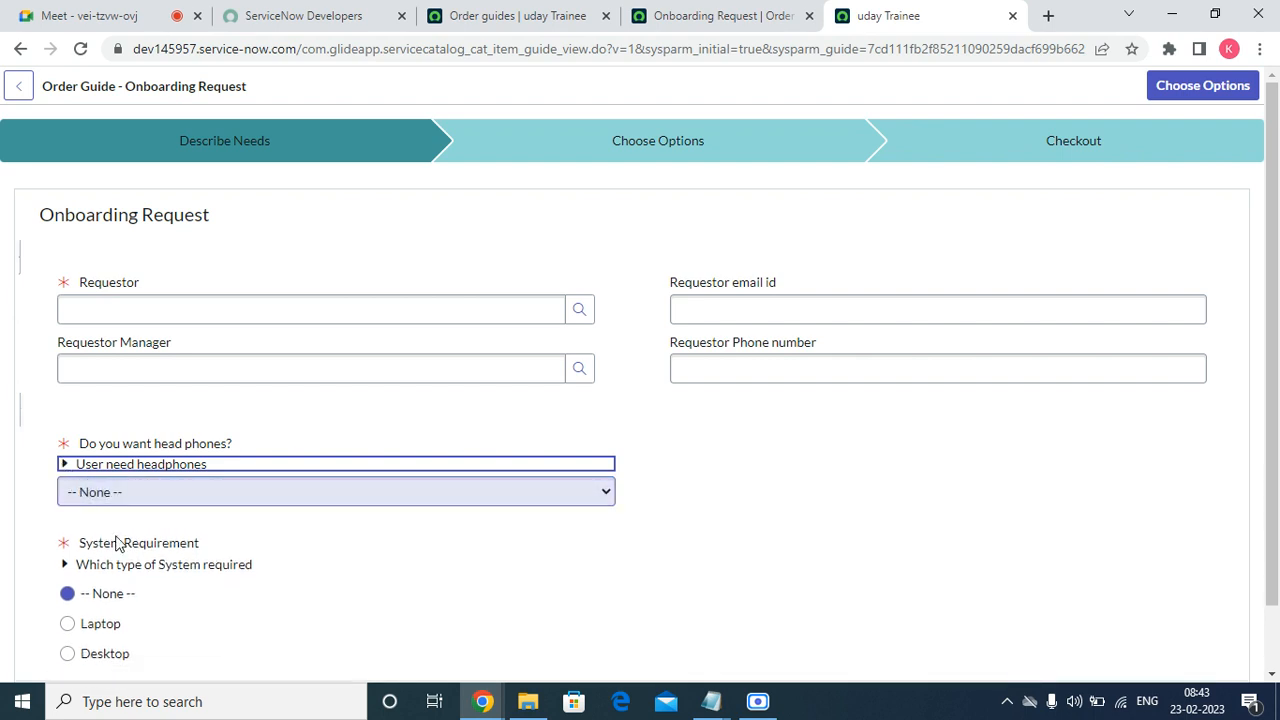
{"action": "left_click", "coordinate": [700, 16]}
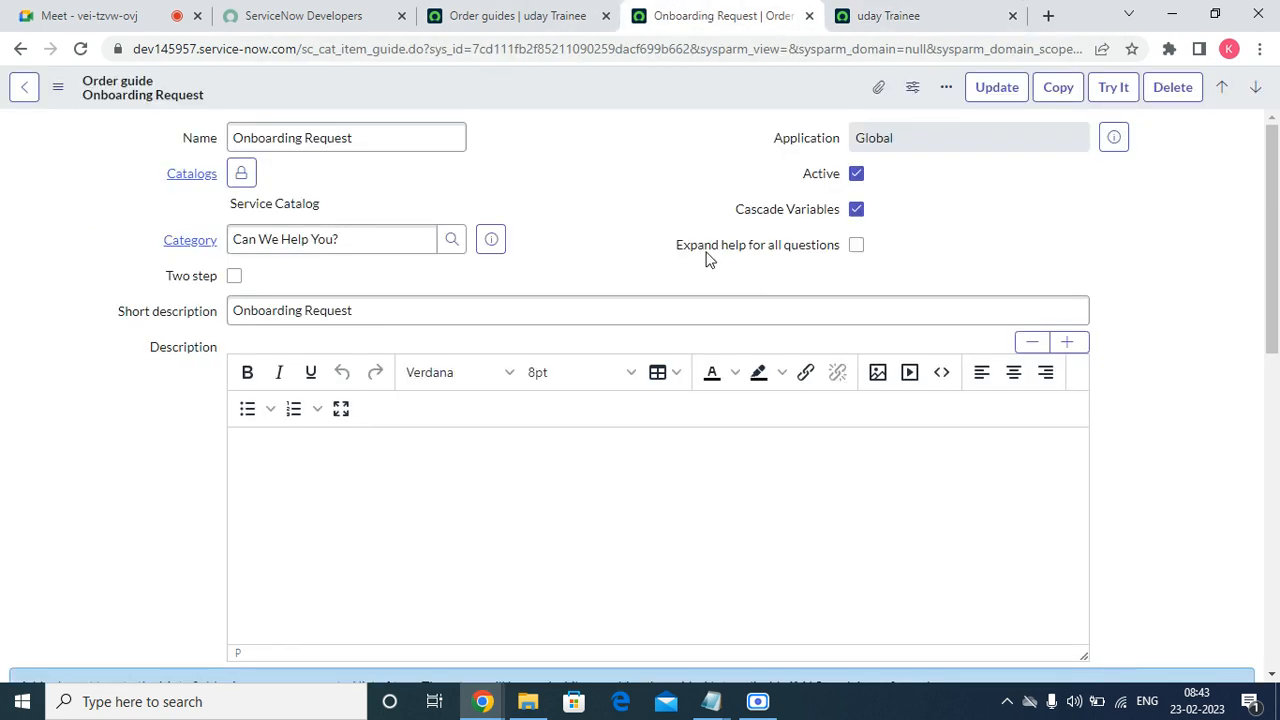
Turn Expand help for all questions back on and save the order guide.
{"action": "left_click", "coordinate": [856, 245]}
{"action": "right_click", "coordinate": [690, 95]}
{"action": "left_click", "coordinate": [705, 108]}
{"action": "left_click", "coordinate": [880, 16]}
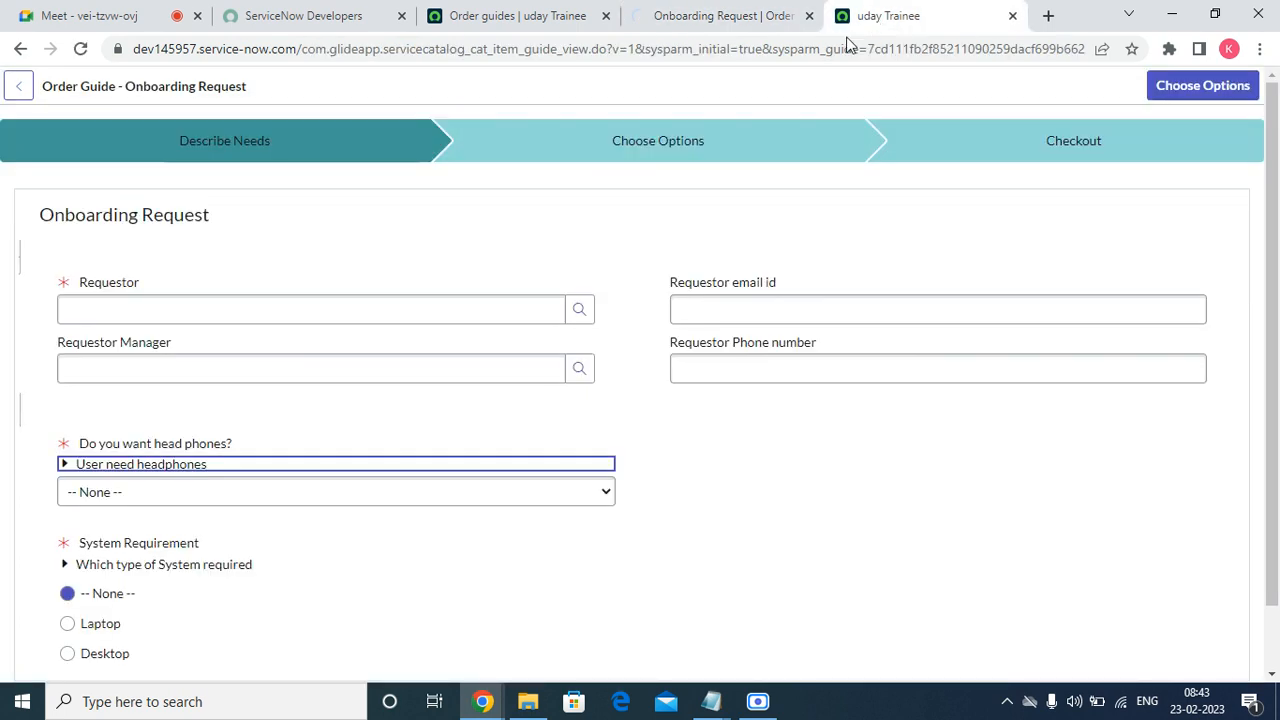
Reload the preview and toggle the headphones help to check the expanded display.
{"action": "left_click", "coordinate": [749, 15]}
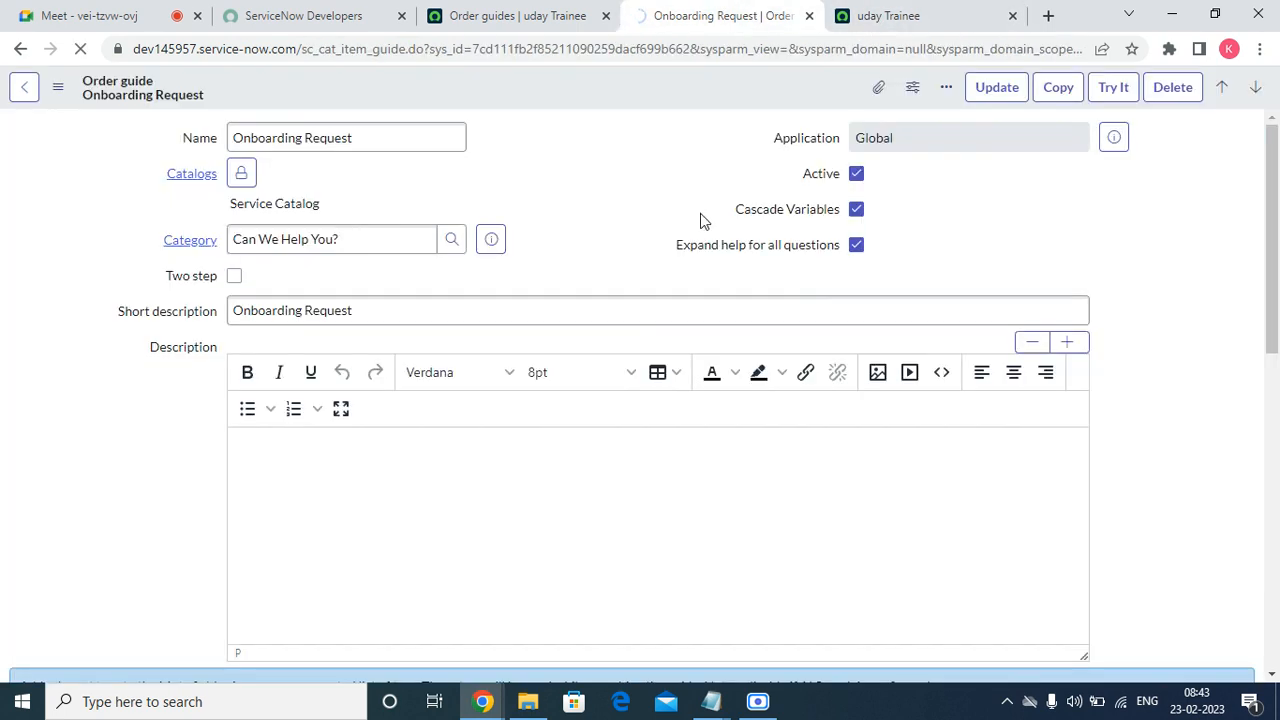
{"action": "left_click", "coordinate": [905, 9]}
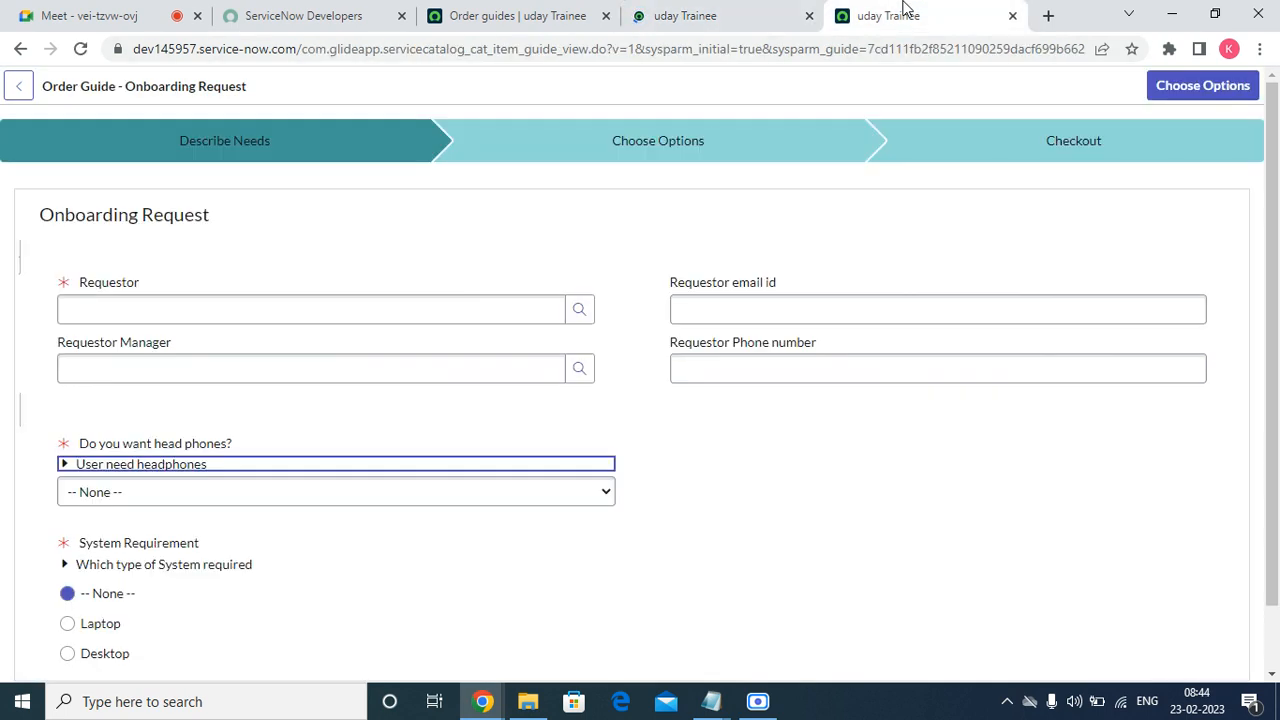
{"action": "left_click", "coordinate": [80, 48]}
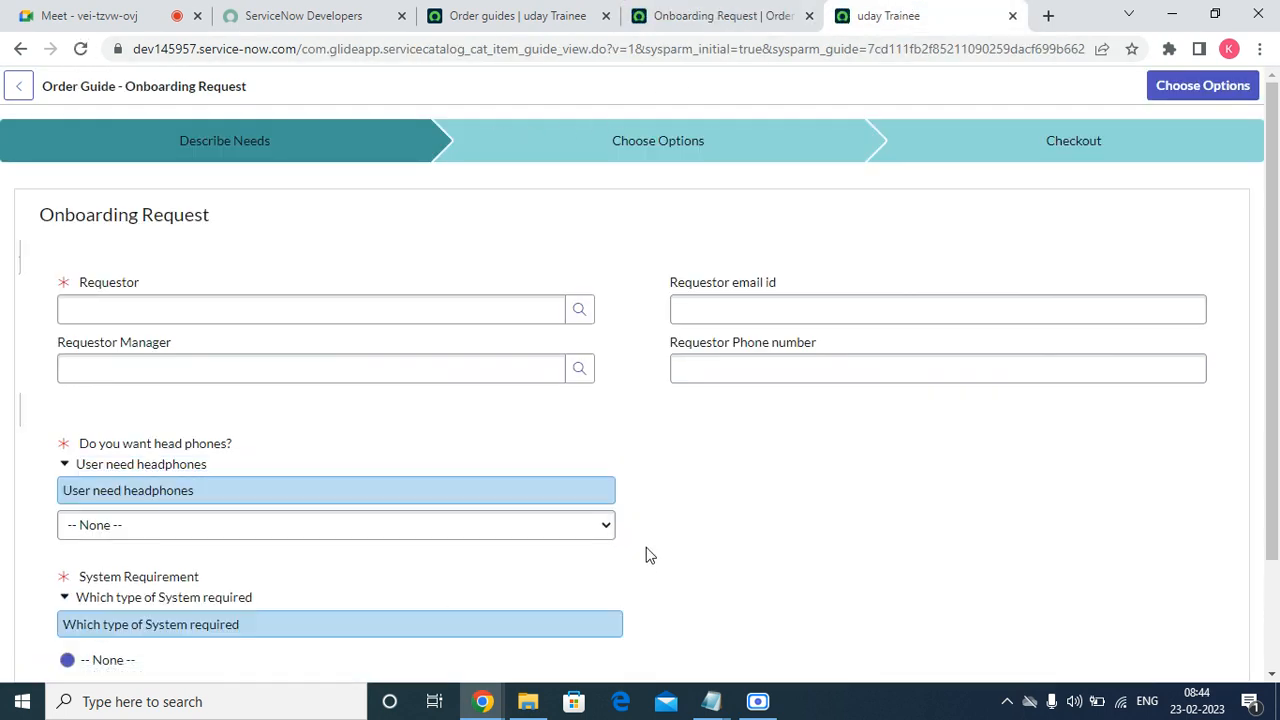
{"action": "left_click", "coordinate": [63, 468]}
{"action": "left_click", "coordinate": [63, 470]}
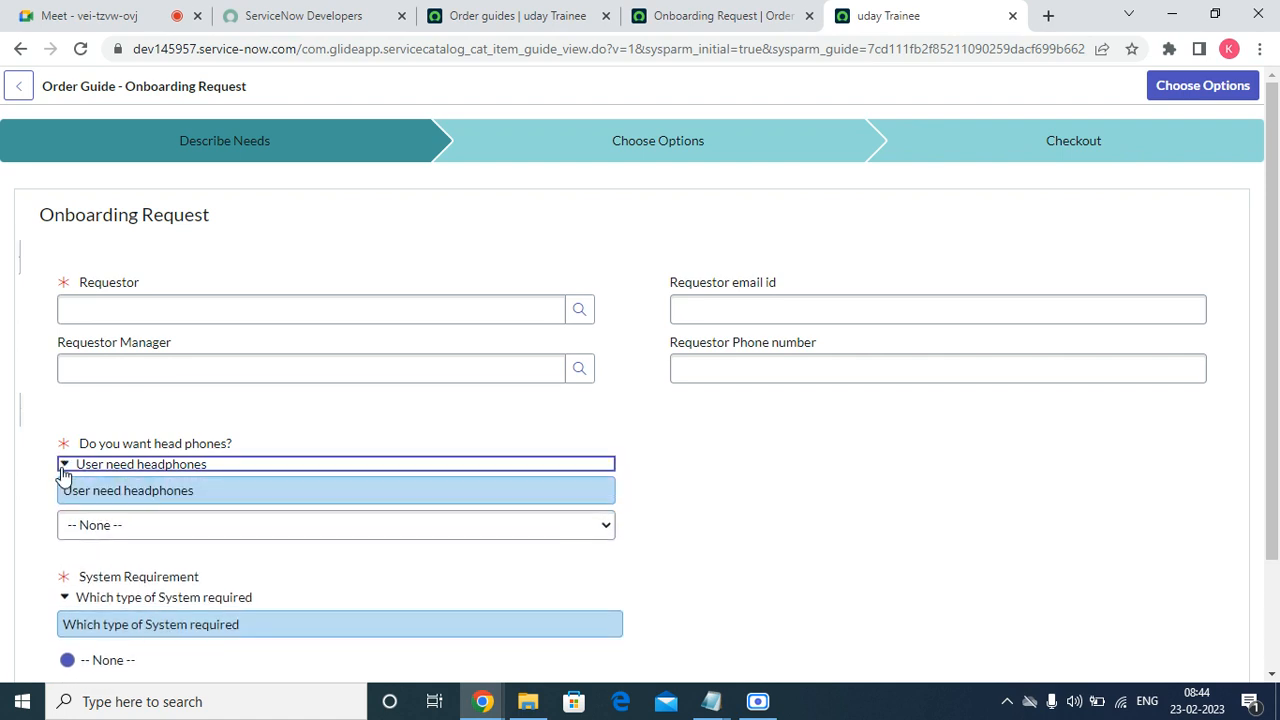
Uncheck Expand help for all questions, save the guide, and reload the preview.
{"action": "left_click", "coordinate": [668, 18]}
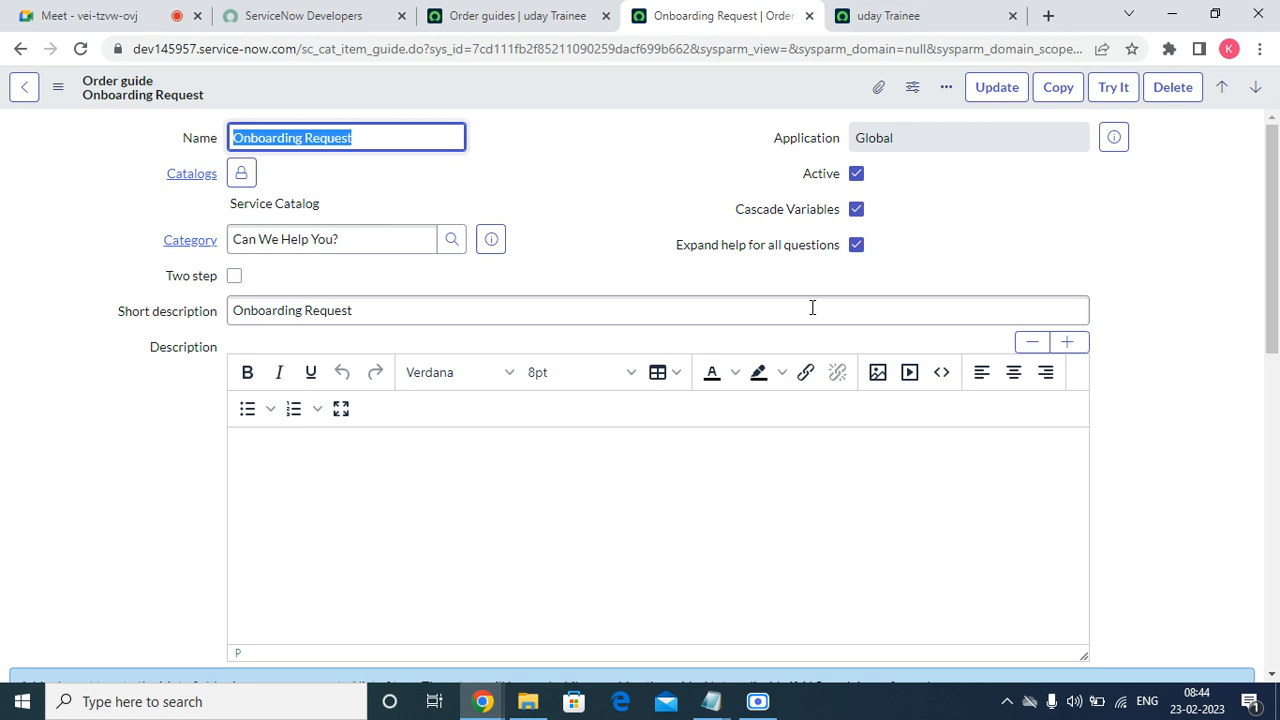
{"action": "left_click", "coordinate": [856, 245]}
{"action": "right_click", "coordinate": [613, 79]}
{"action": "left_click", "coordinate": [645, 95]}
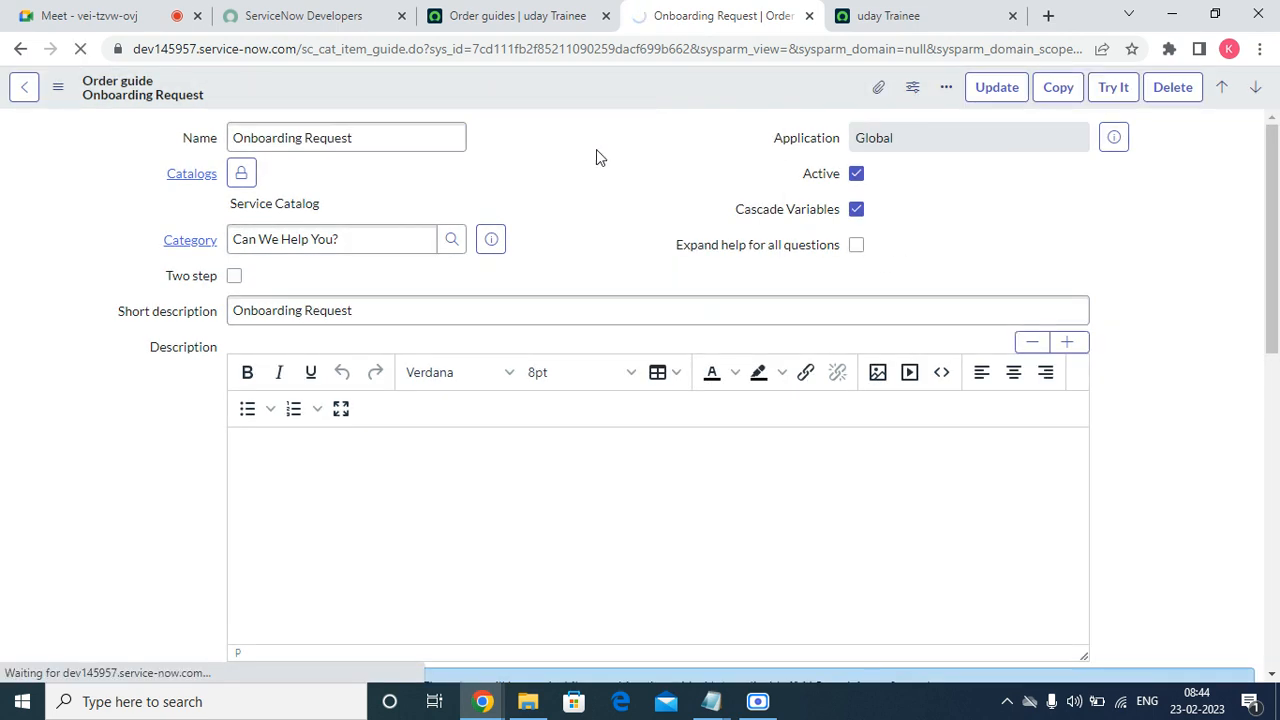
{"action": "left_click", "coordinate": [897, 16]}
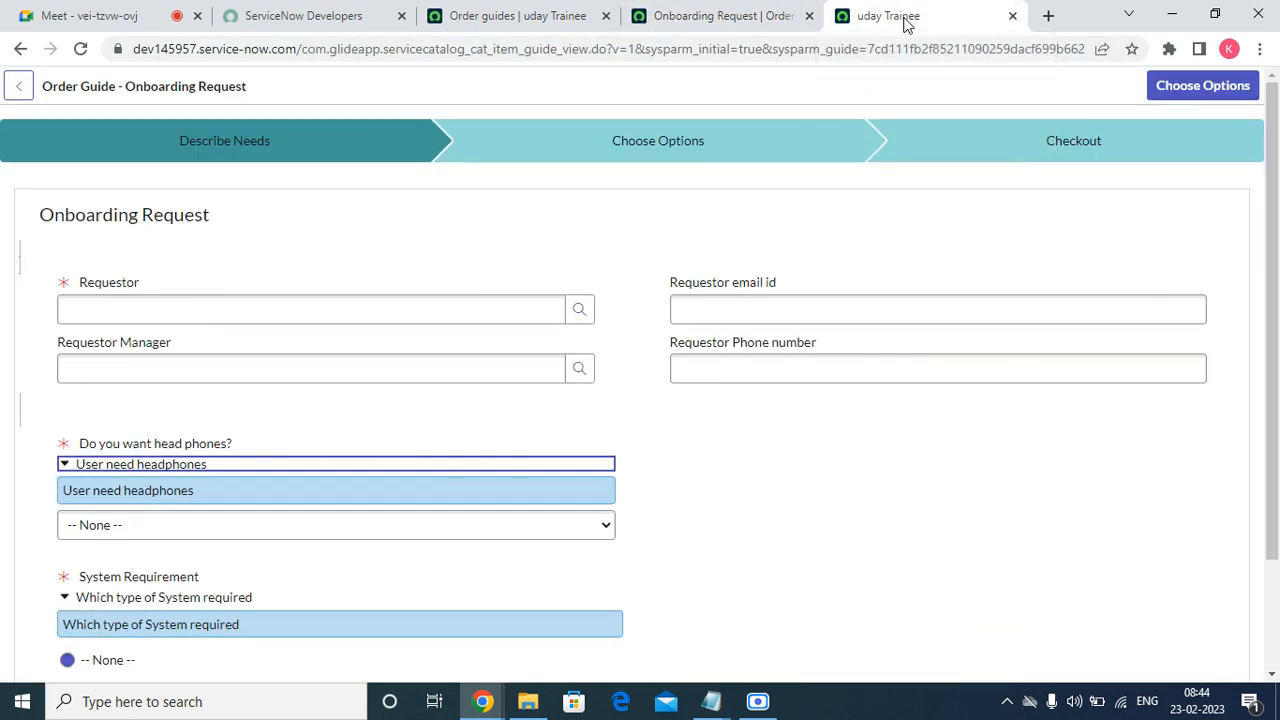
{"action": "left_click", "coordinate": [80, 48]}
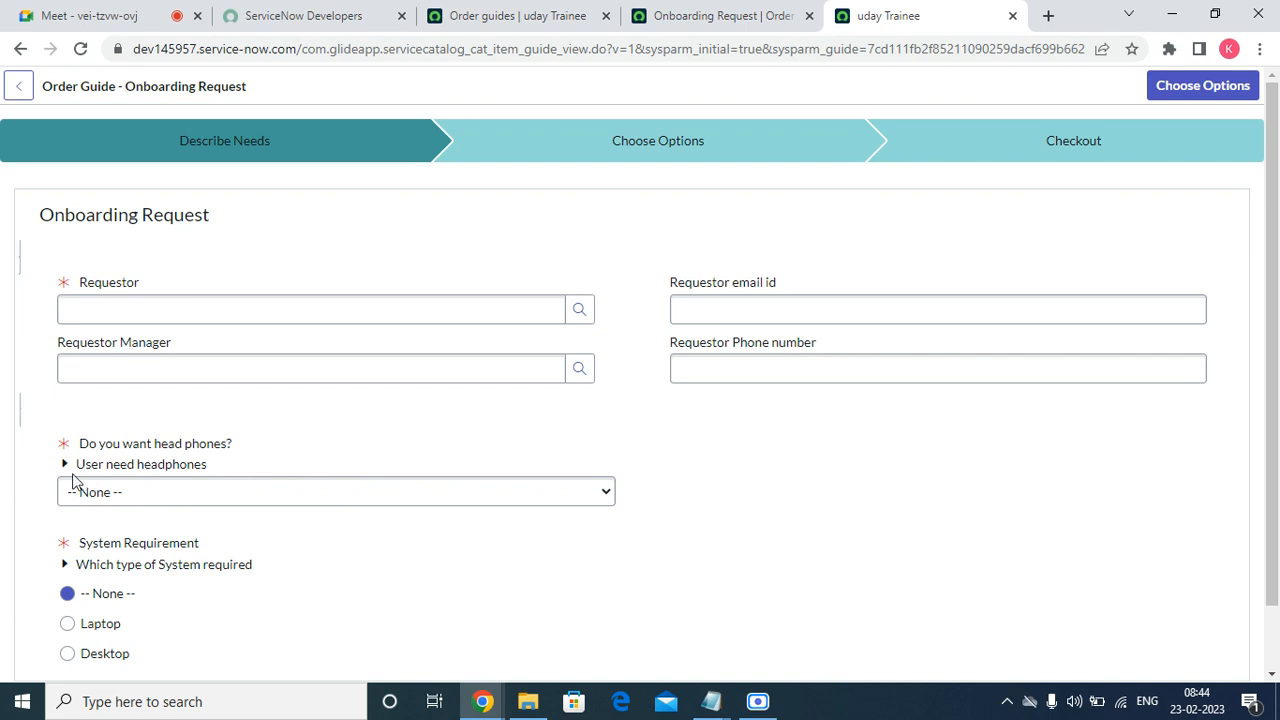
{"action": "left_click", "coordinate": [664, 24]}
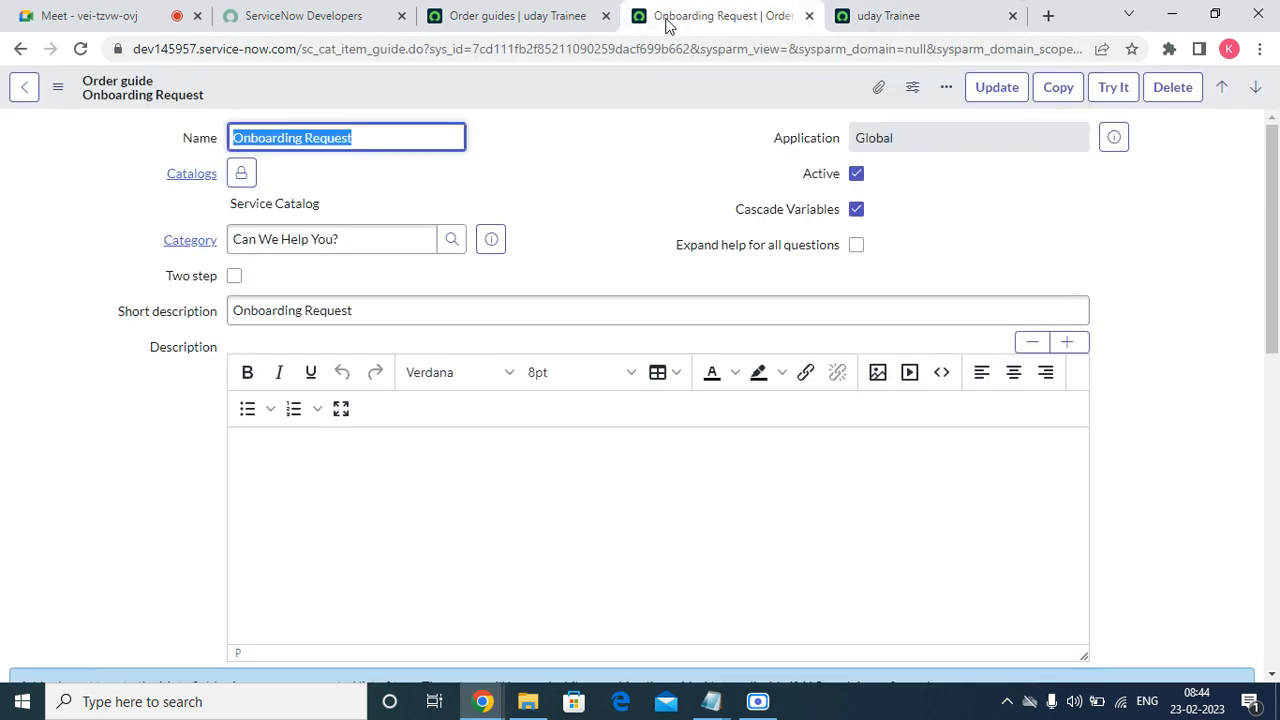
Re-enable Expand help for all questions, save, and confirm both help texts show open in the preview.
{"action": "left_click", "coordinate": [856, 245]}
{"action": "right_click", "coordinate": [530, 86]}
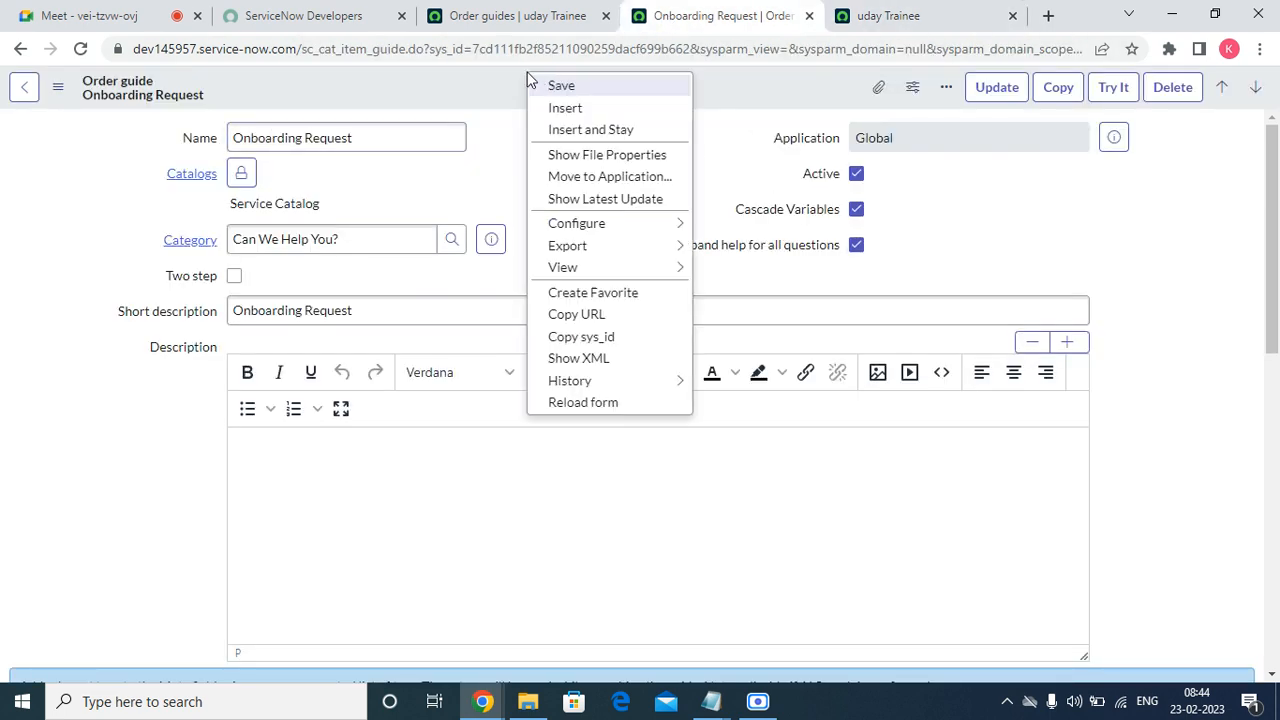
{"action": "left_click", "coordinate": [548, 82]}
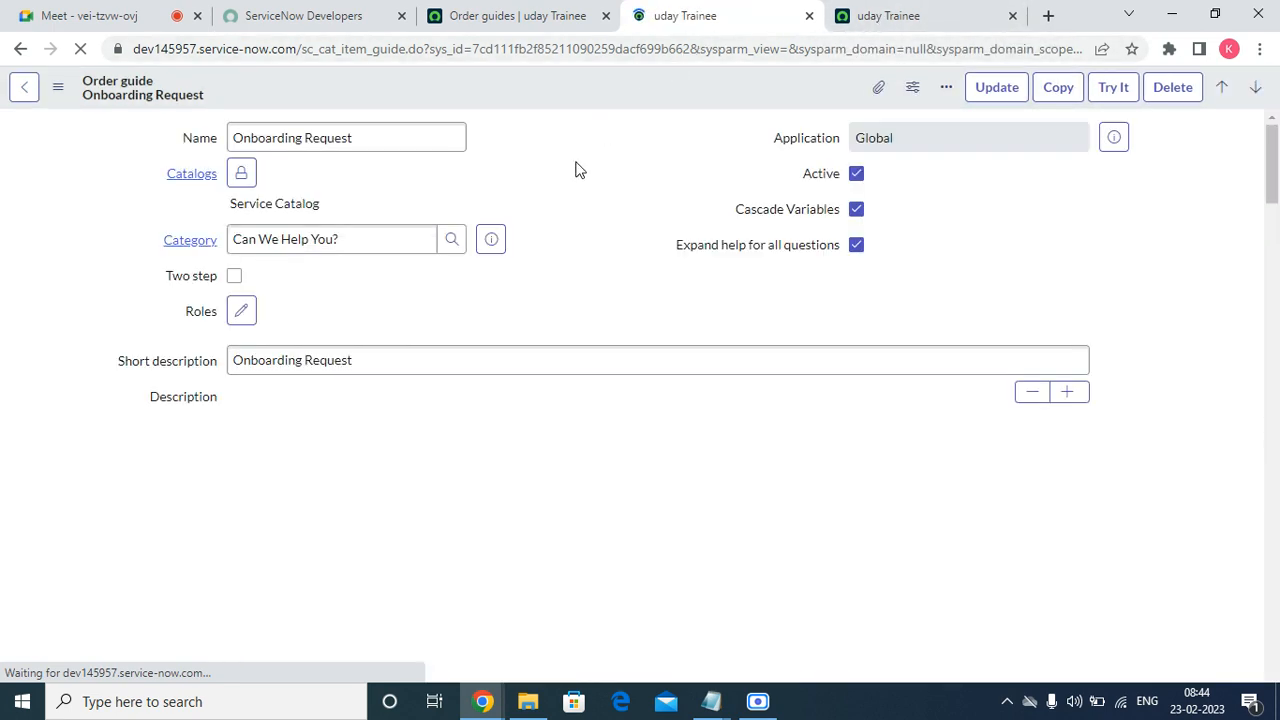
{"action": "left_click", "coordinate": [857, 28]}
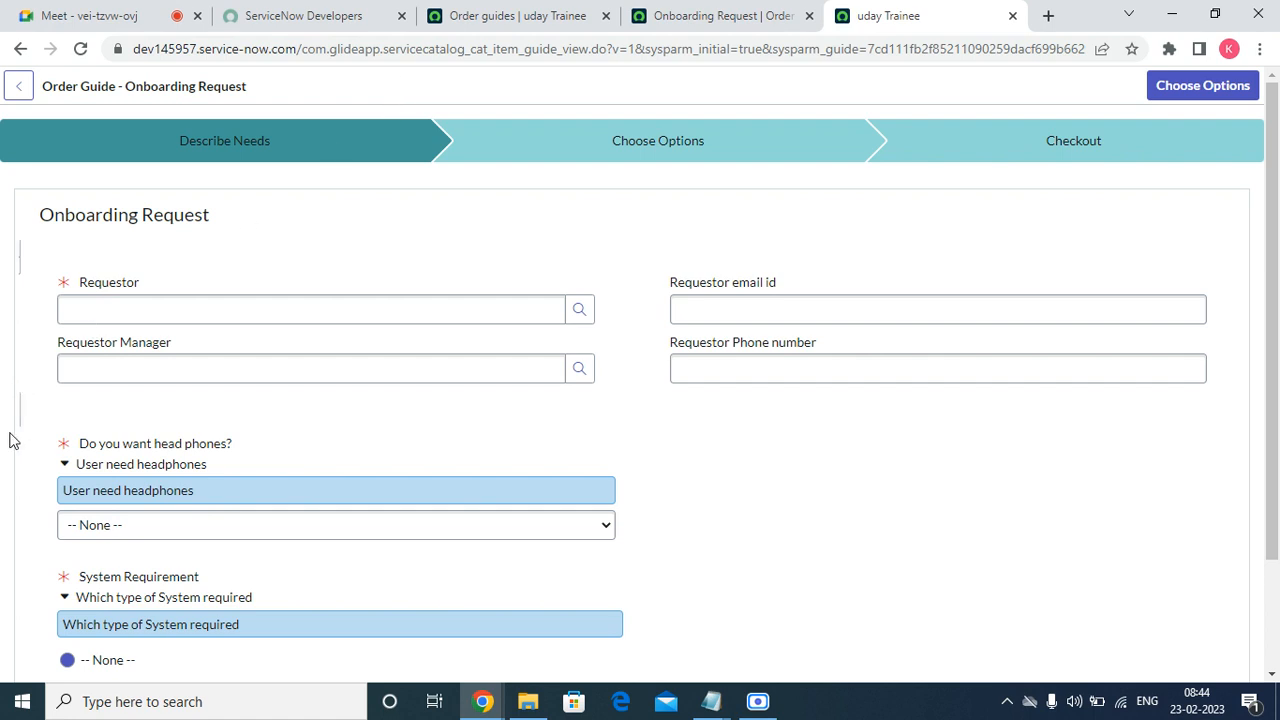
{"action": "scroll", "coordinate": [345, 600], "scroll_direction": "down", "scroll_amount": 2}
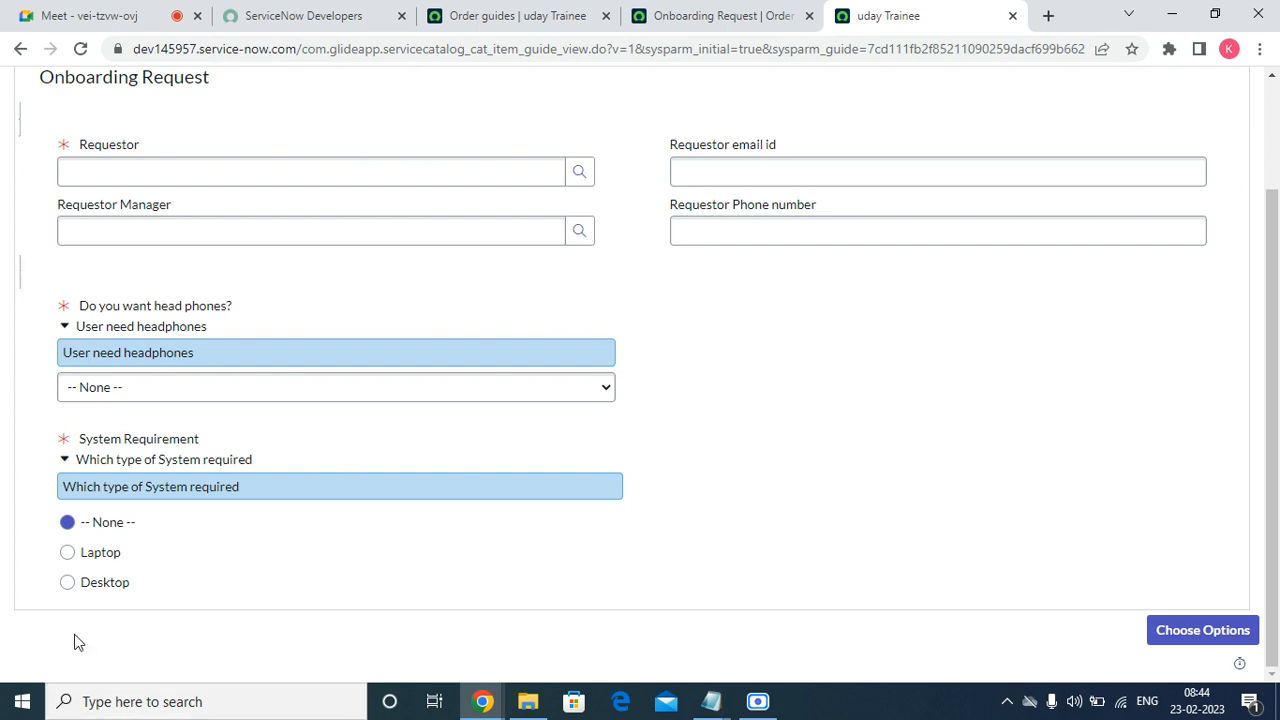
{"action": "left_click", "coordinate": [718, 16]}
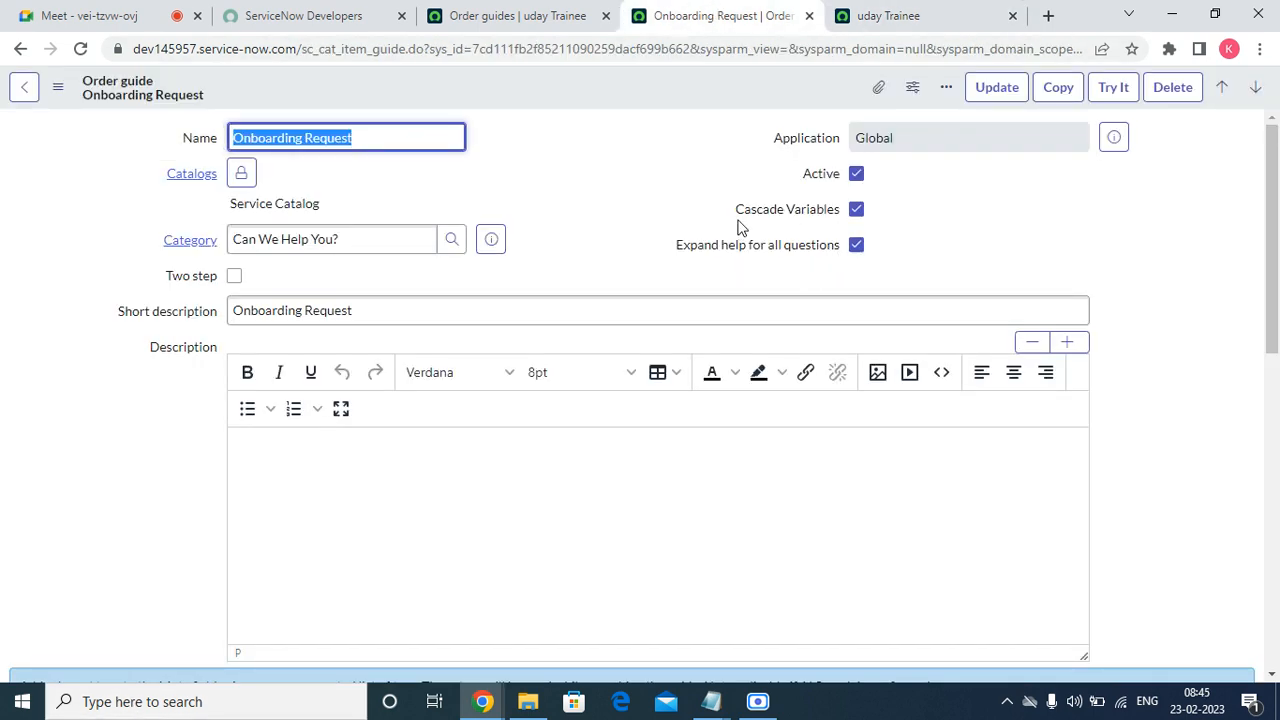
Tick Two step on the Onboarding Request order guide, save it, and return to the preview.
{"action": "left_click_drag", "start_coordinate": [737, 210], "coordinate": [882, 207]}
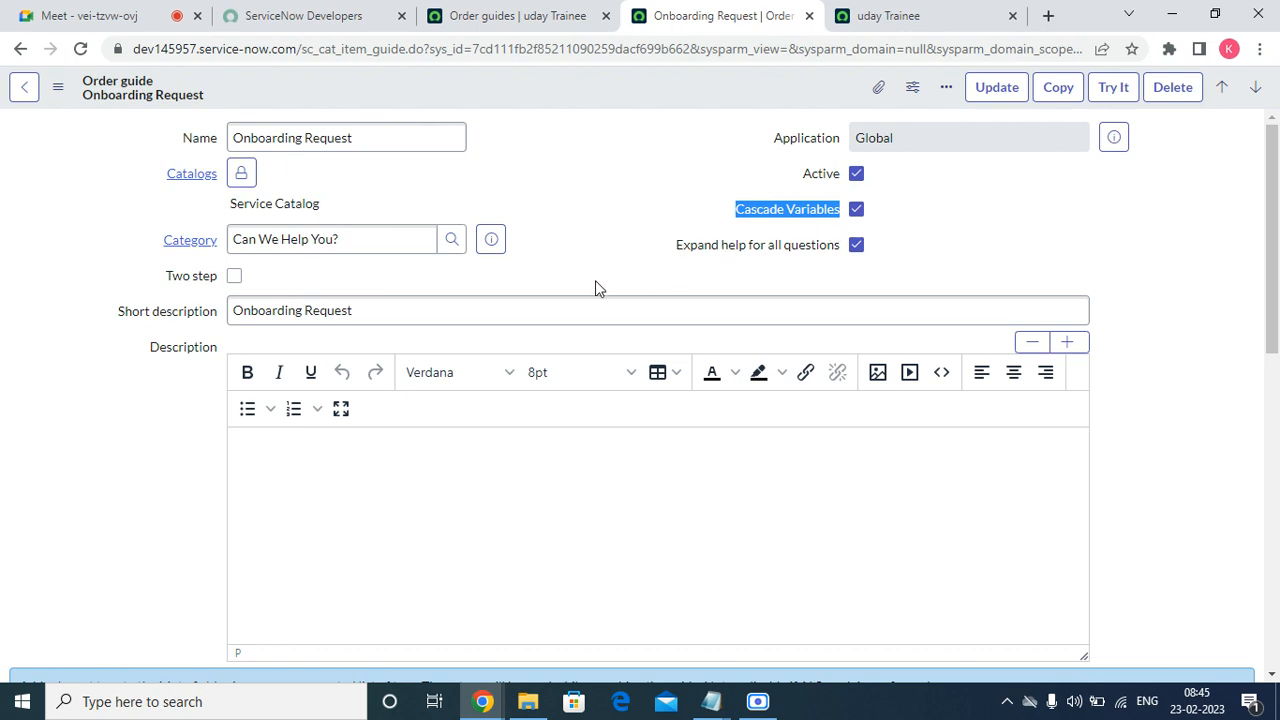
{"action": "scroll", "coordinate": [558, 300], "scroll_direction": "down", "scroll_amount": 15}
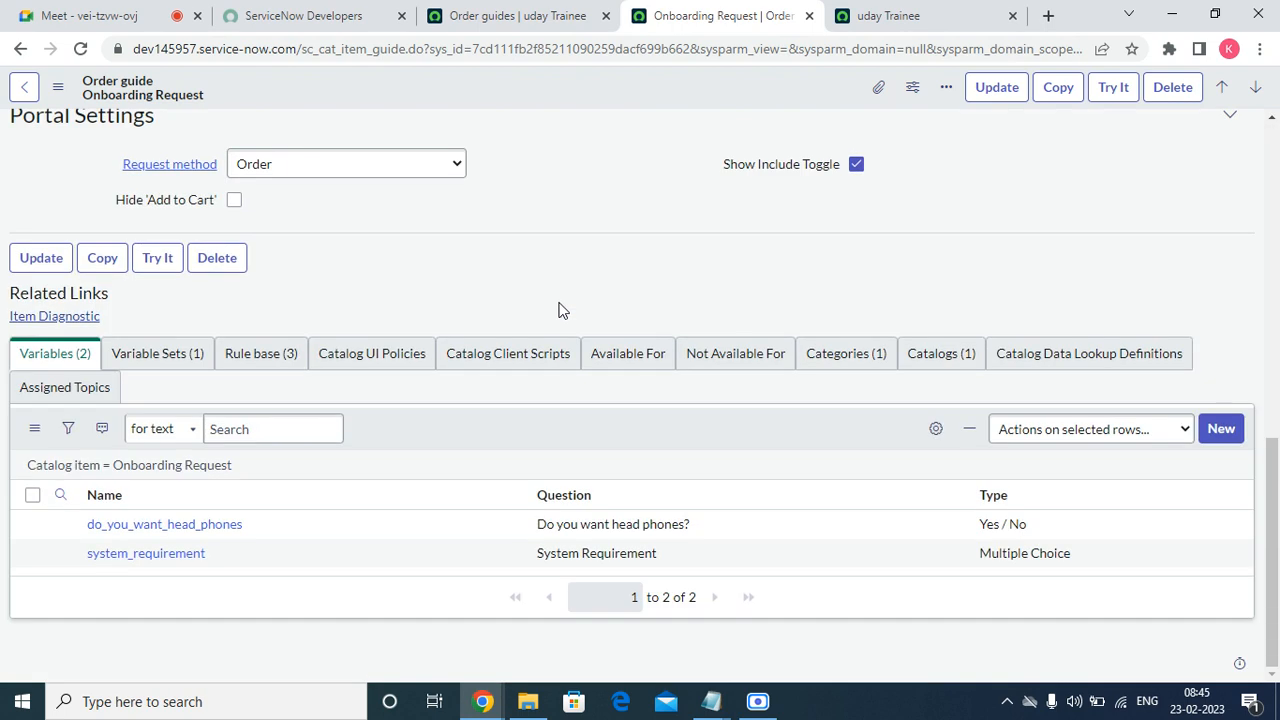
{"action": "scroll", "coordinate": [96, 535], "scroll_direction": "up", "scroll_amount": 15}
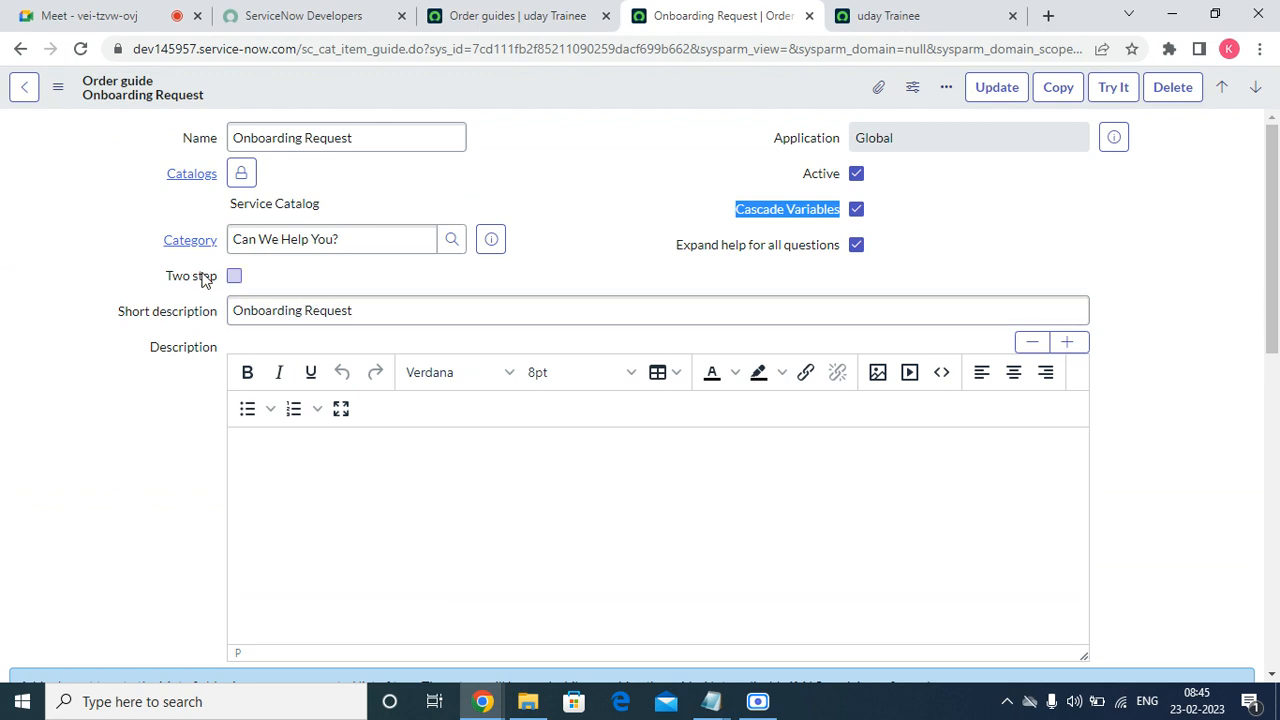
{"action": "left_click", "coordinate": [234, 276]}
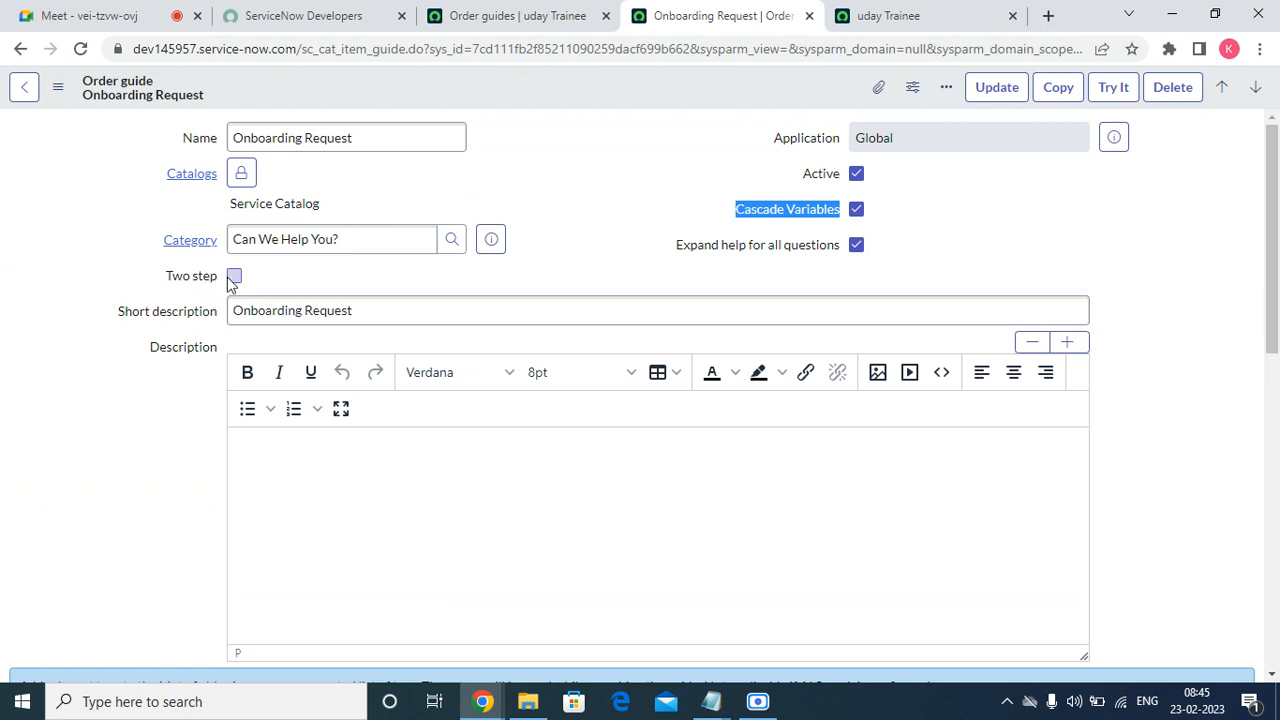
{"action": "right_click", "coordinate": [712, 100]}
{"action": "left_click", "coordinate": [748, 95]}
{"action": "left_click", "coordinate": [905, 15]}
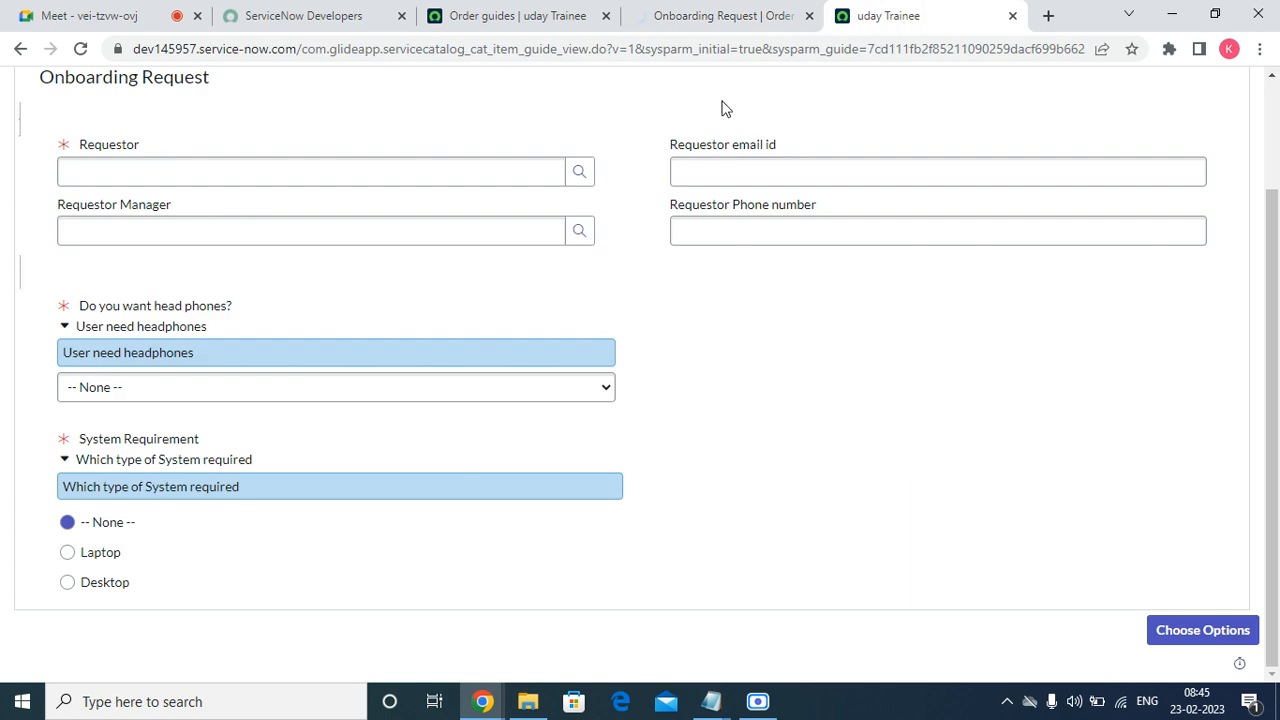
{"action": "scroll", "coordinate": [726, 108], "scroll_direction": "up", "scroll_amount": 2}
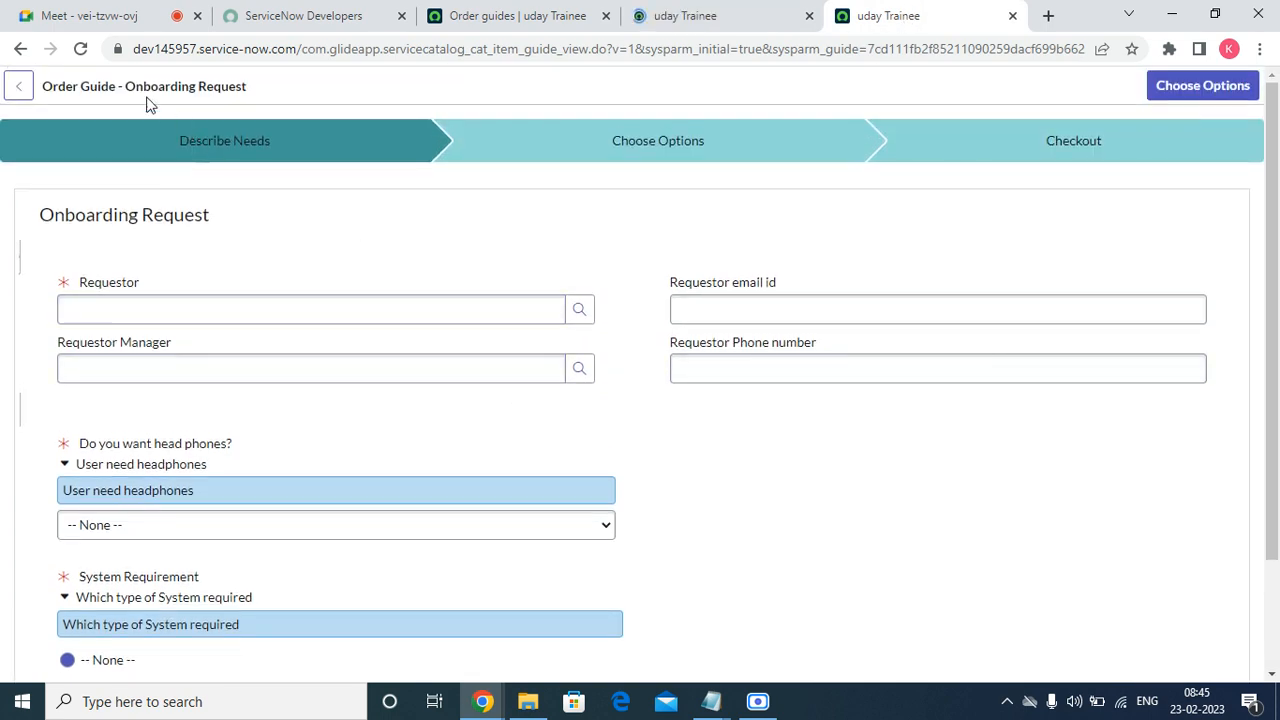
Reopen the Onboarding Request order guide in a new tab and launch Try It.
{"action": "left_click", "coordinate": [508, 15]}
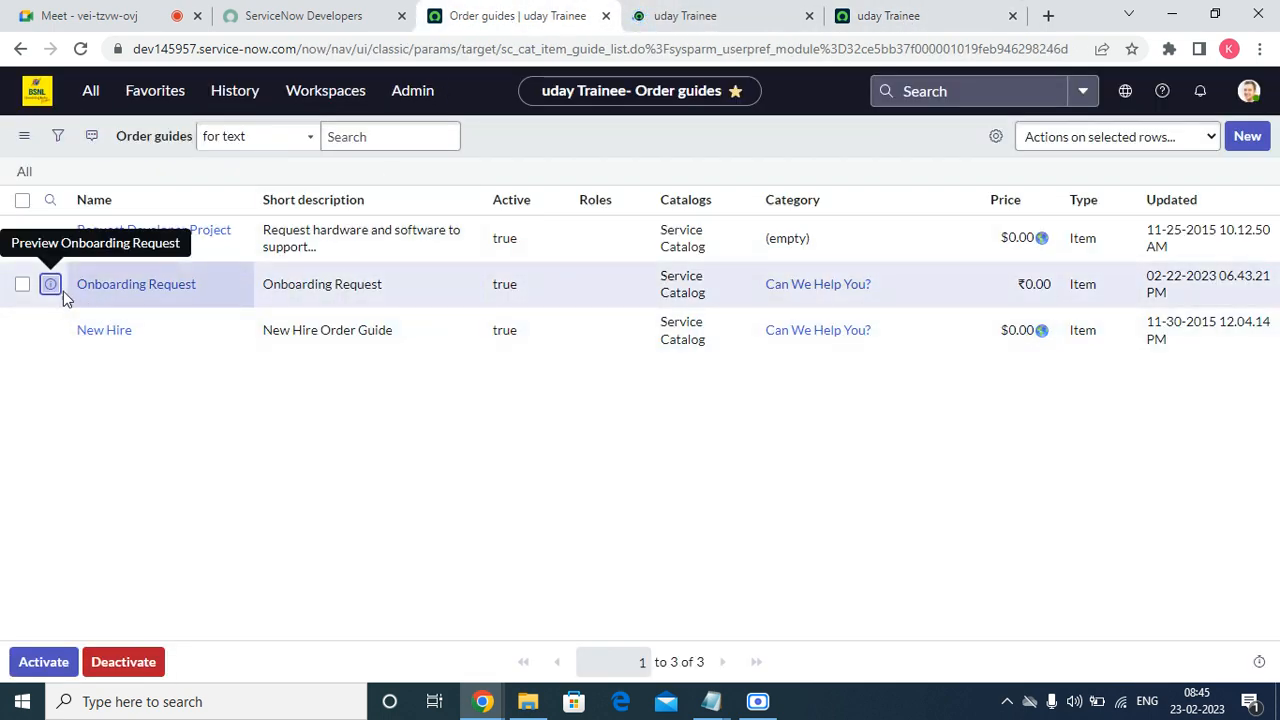
{"action": "right_click", "coordinate": [51, 285]}
{"action": "left_click", "coordinate": [120, 297]}
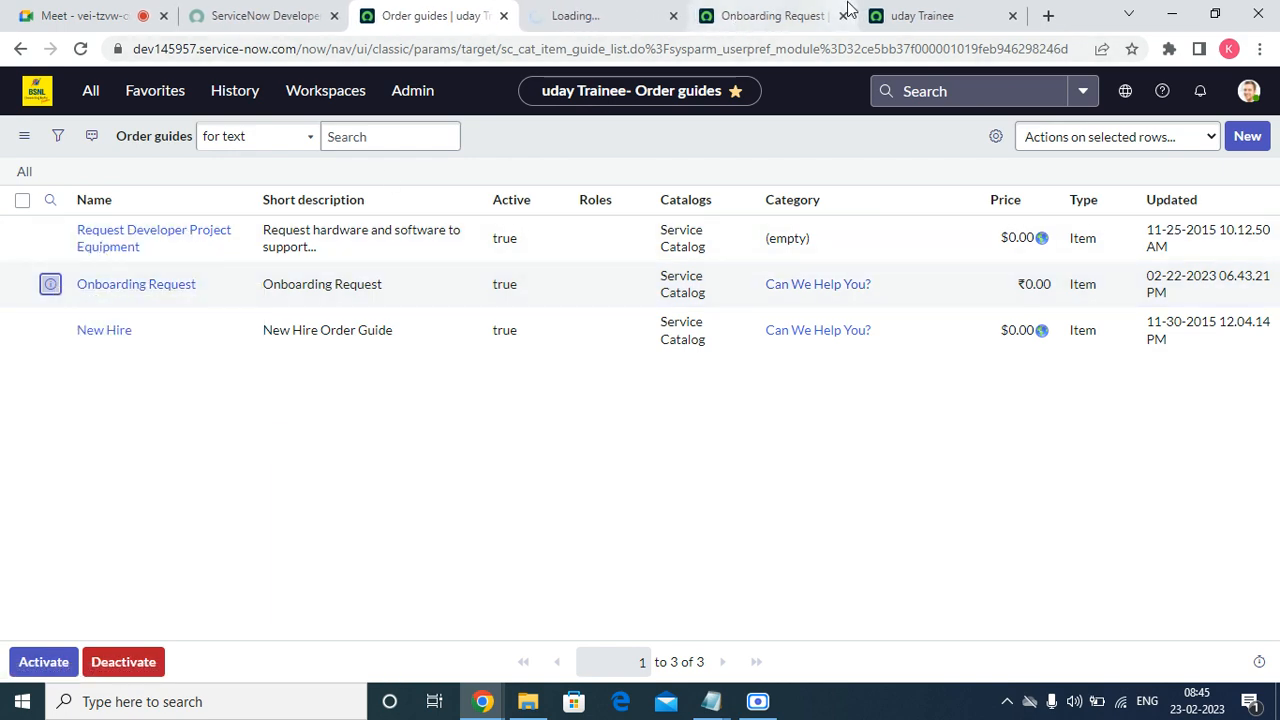
{"action": "left_click", "coordinate": [757, 16]}
{"action": "left_click", "coordinate": [785, 12]}
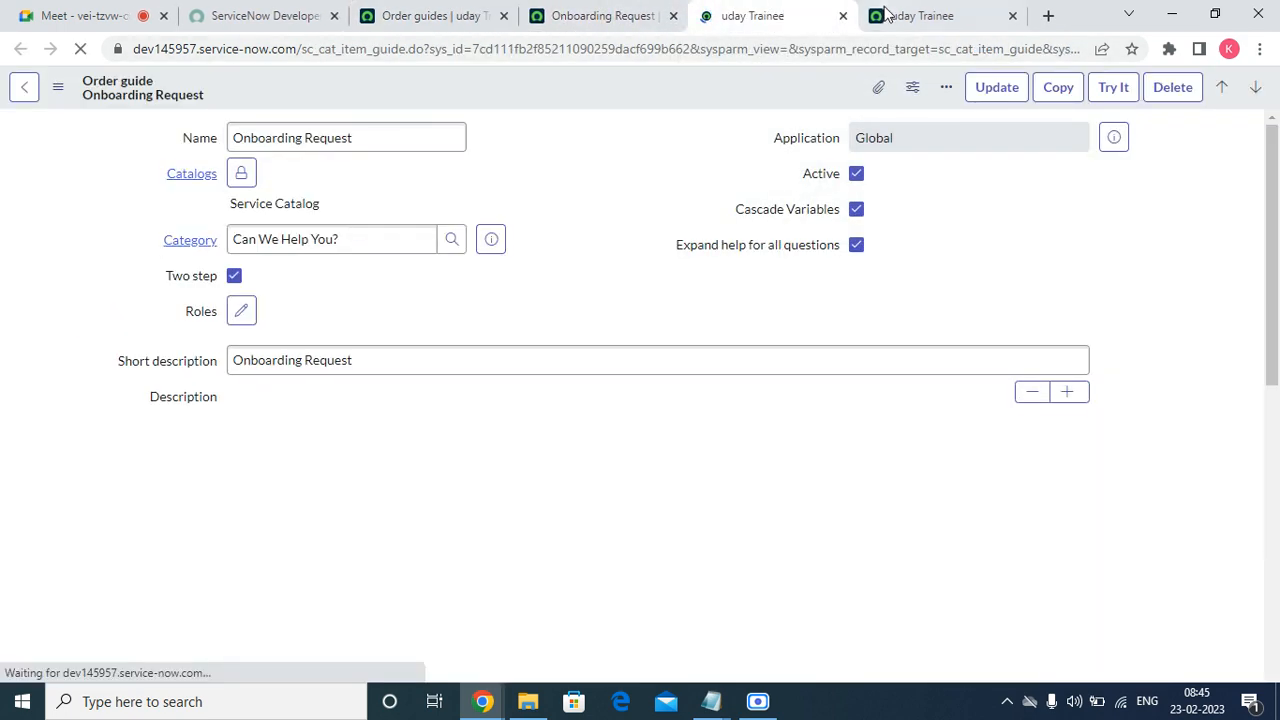
{"action": "left_click", "coordinate": [1012, 15]}
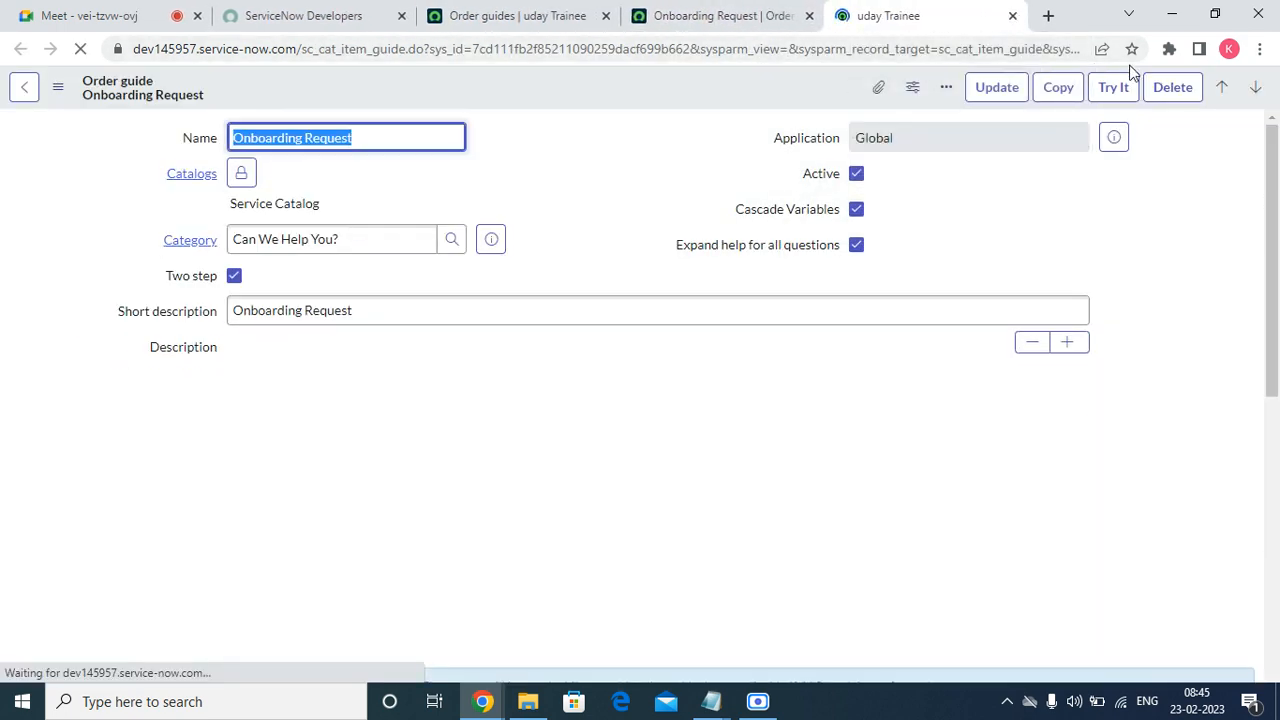
{"action": "left_click", "coordinate": [1115, 89]}
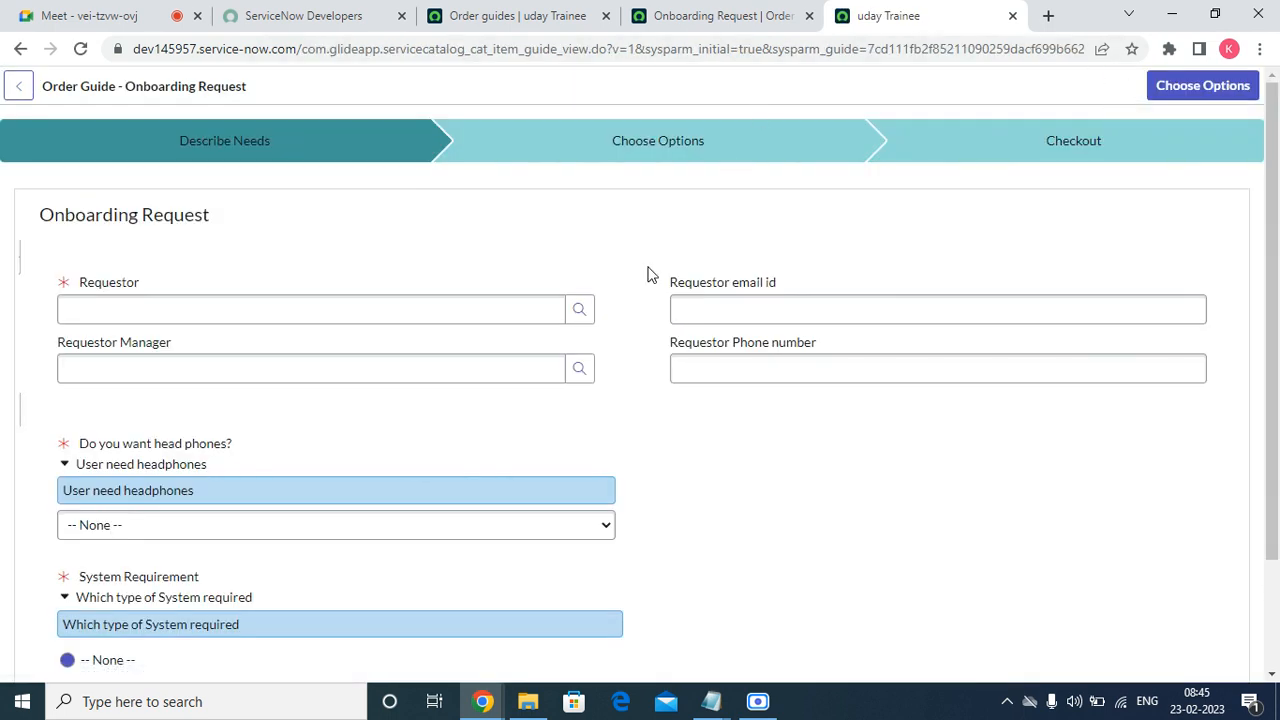
Pick a requestor, answer No to headphones, choose Laptop, and continue to Choose Options.
{"action": "left_click", "coordinate": [580, 309]}
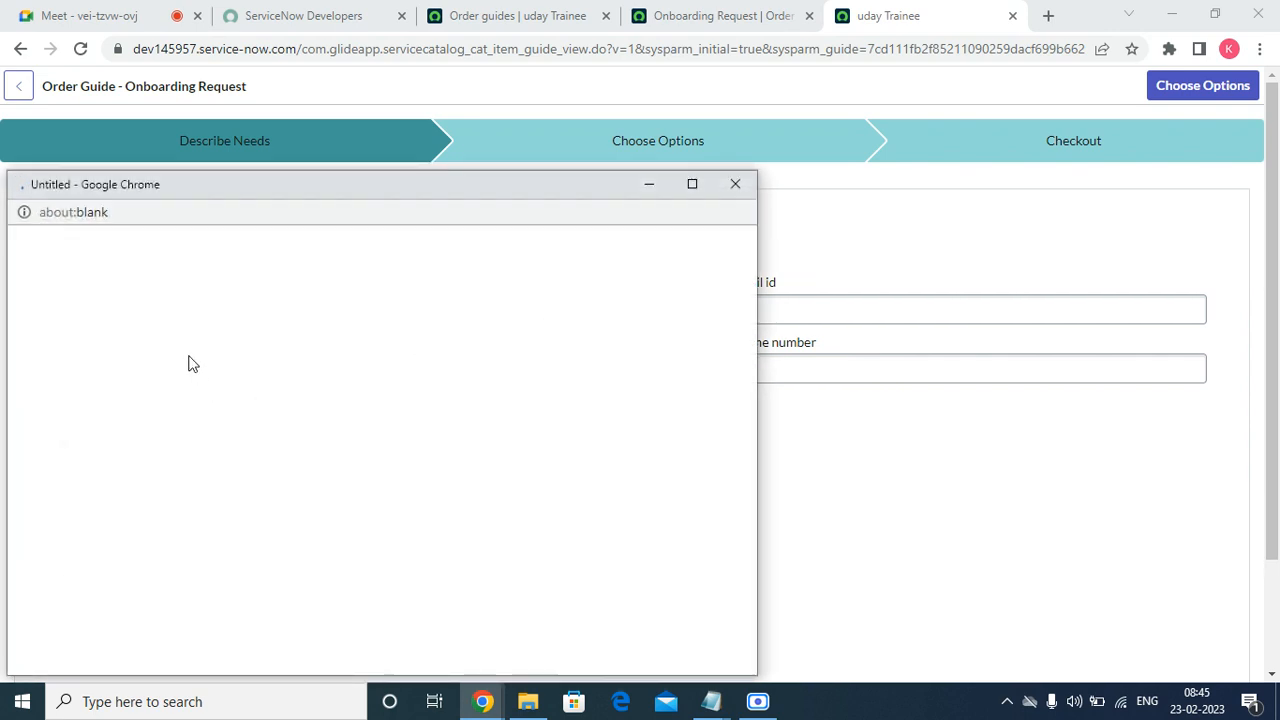
{"action": "left_click", "coordinate": [94, 368]}
{"action": "scroll", "coordinate": [213, 474], "scroll_direction": "down", "scroll_amount": 2}
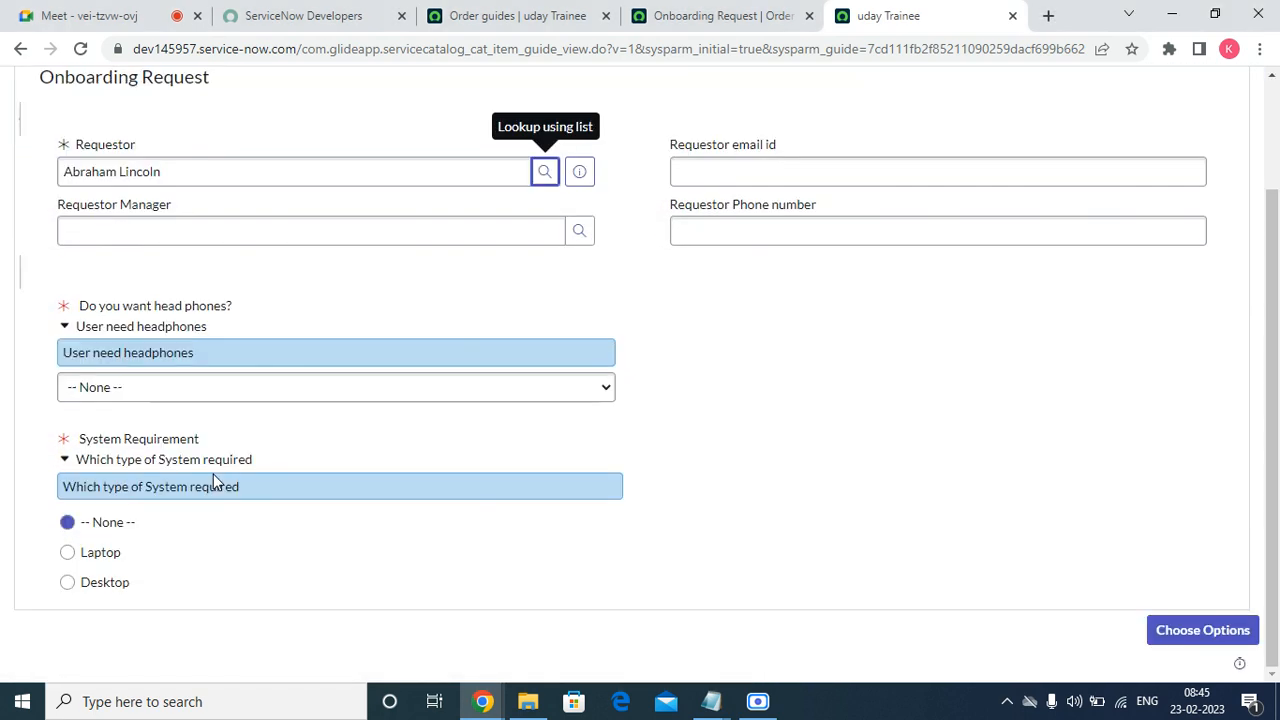
{"action": "left_click", "coordinate": [151, 390]}
{"action": "left_click", "coordinate": [113, 446]}
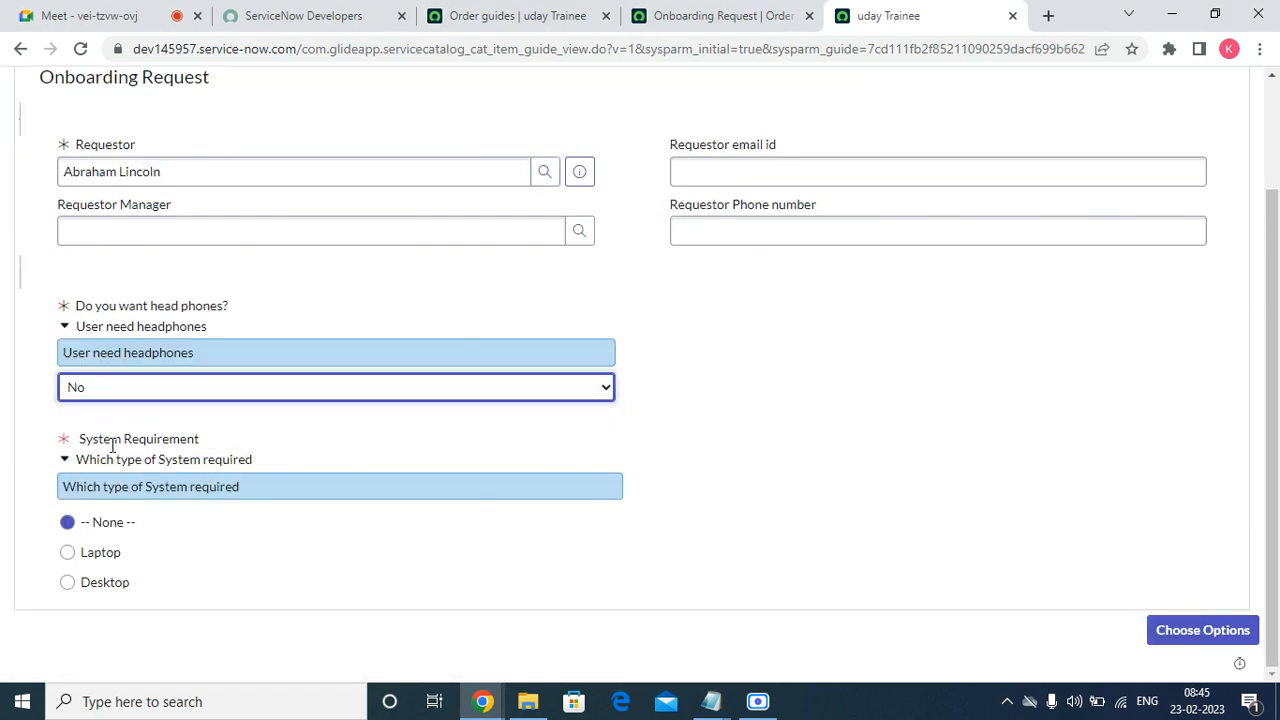
{"action": "left_click", "coordinate": [107, 582]}
{"action": "left_click", "coordinate": [102, 555]}
{"action": "left_click", "coordinate": [1190, 634]}
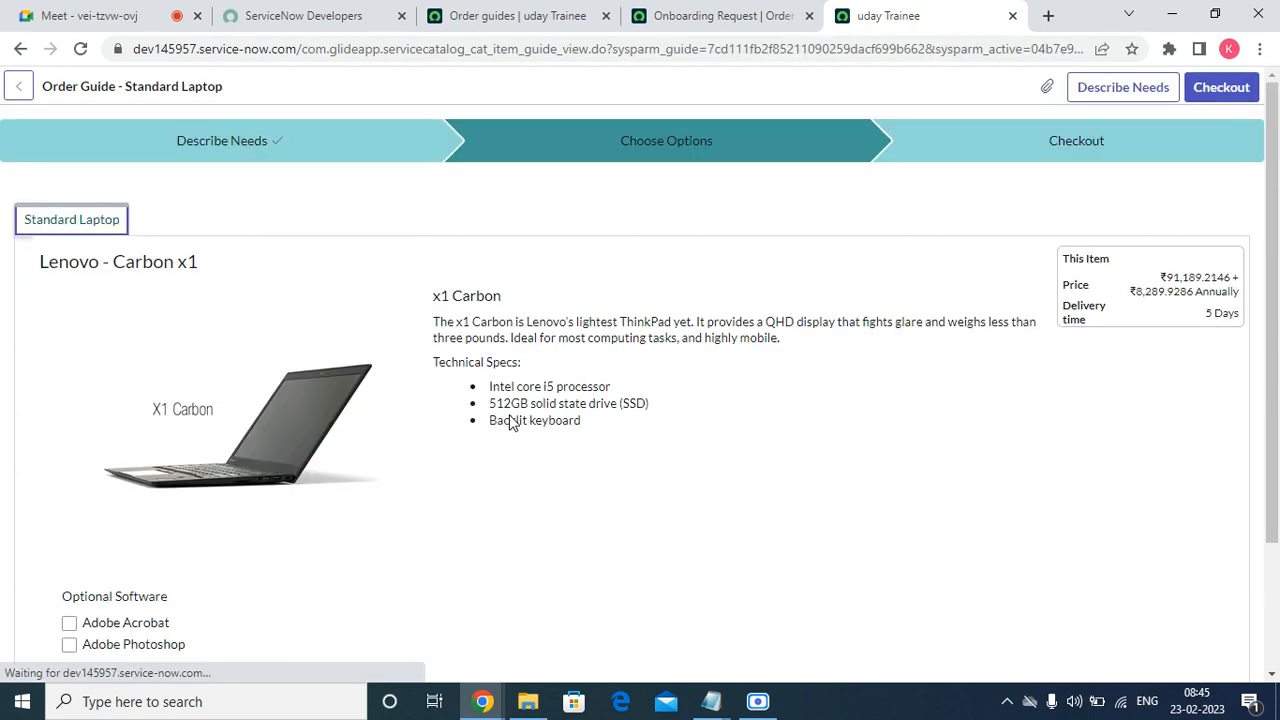
Check out and submit the Standard Laptop request.
{"action": "scroll", "coordinate": [900, 250], "scroll_direction": "down", "scroll_amount": 3}
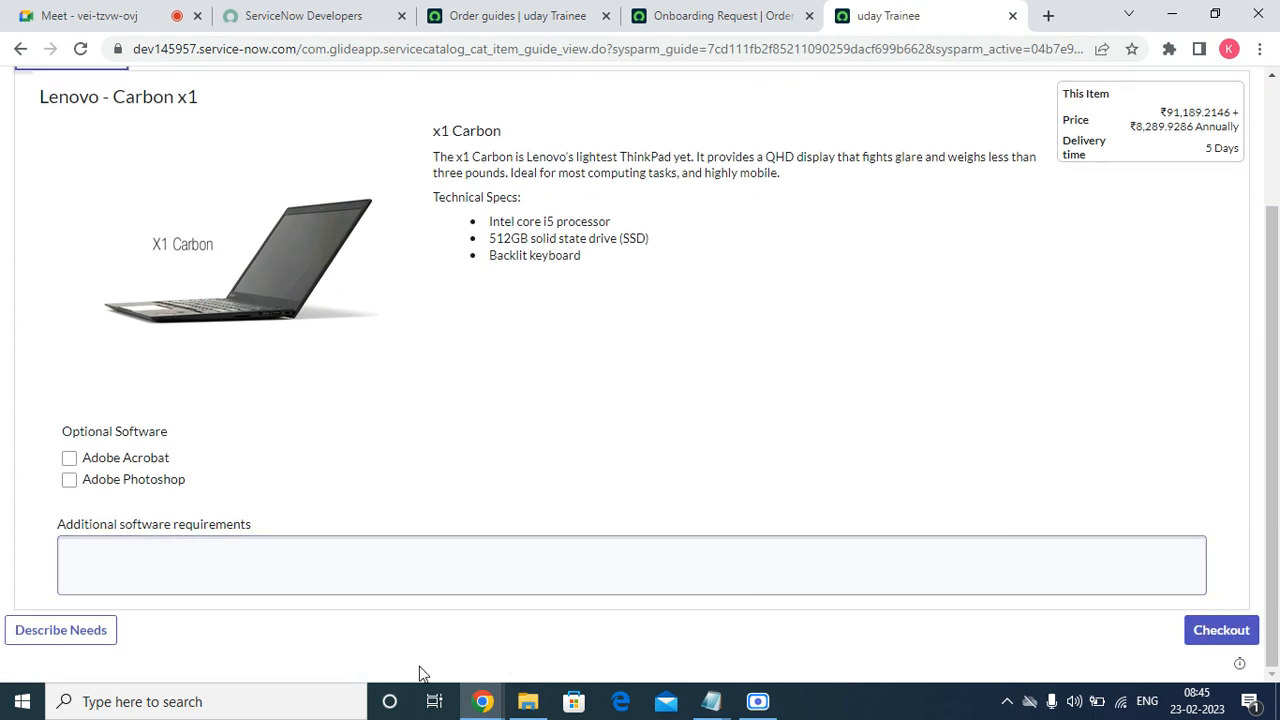
{"action": "scroll", "coordinate": [409, 543], "scroll_direction": "up", "scroll_amount": 3}
{"action": "left_click", "coordinate": [1224, 90]}
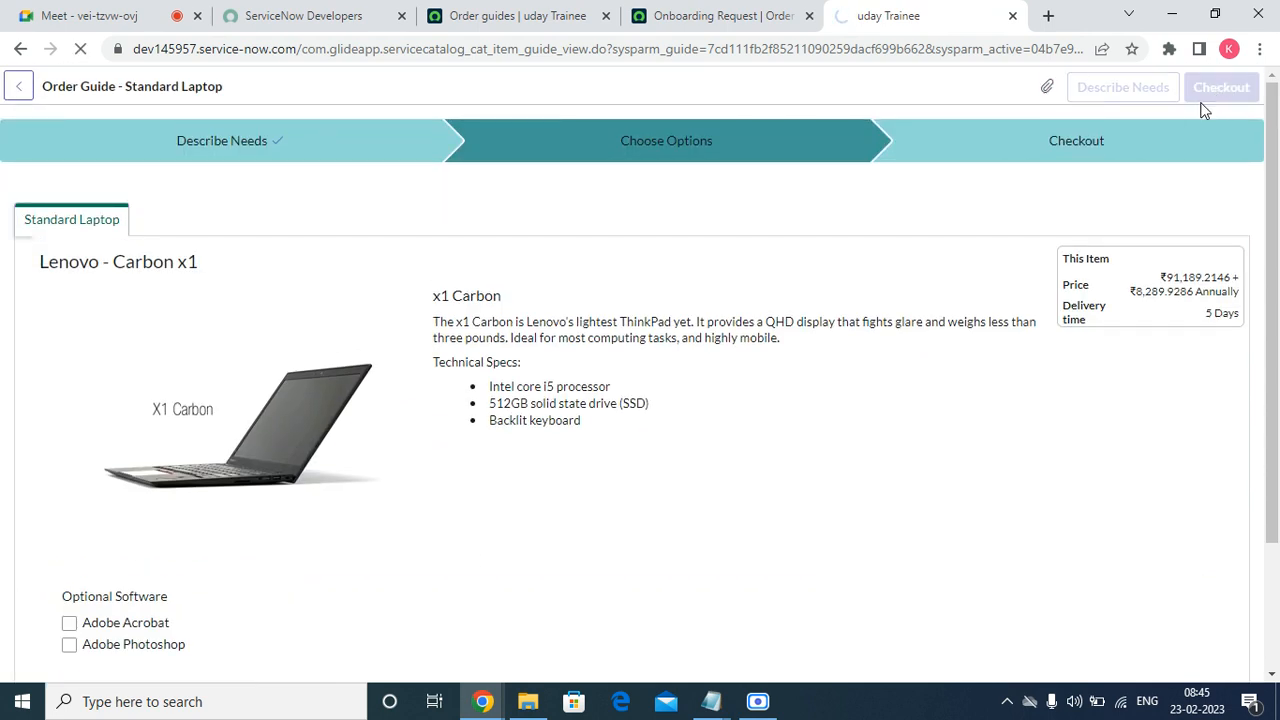
Copy the instance's base web address and paste it into a new browser tab.
{"action": "left_click", "coordinate": [500, 24]}
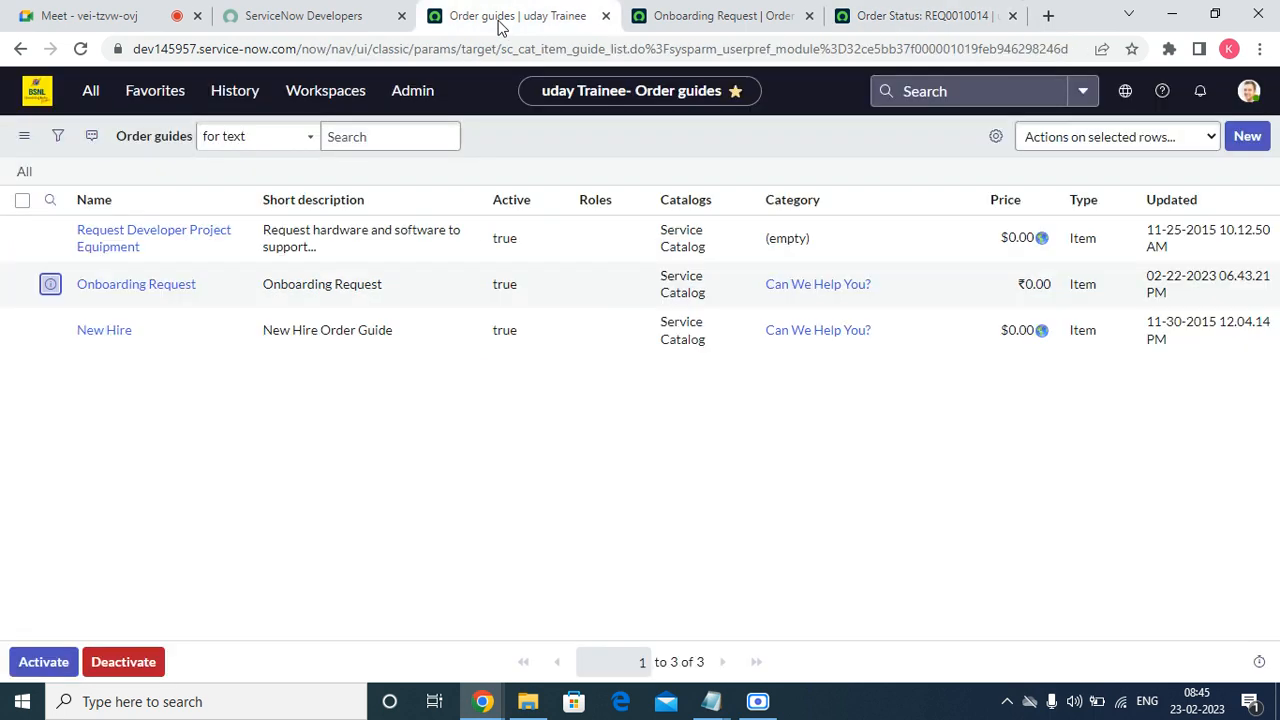
{"action": "left_click_drag", "start_coordinate": [295, 50], "coordinate": [114, 48]}
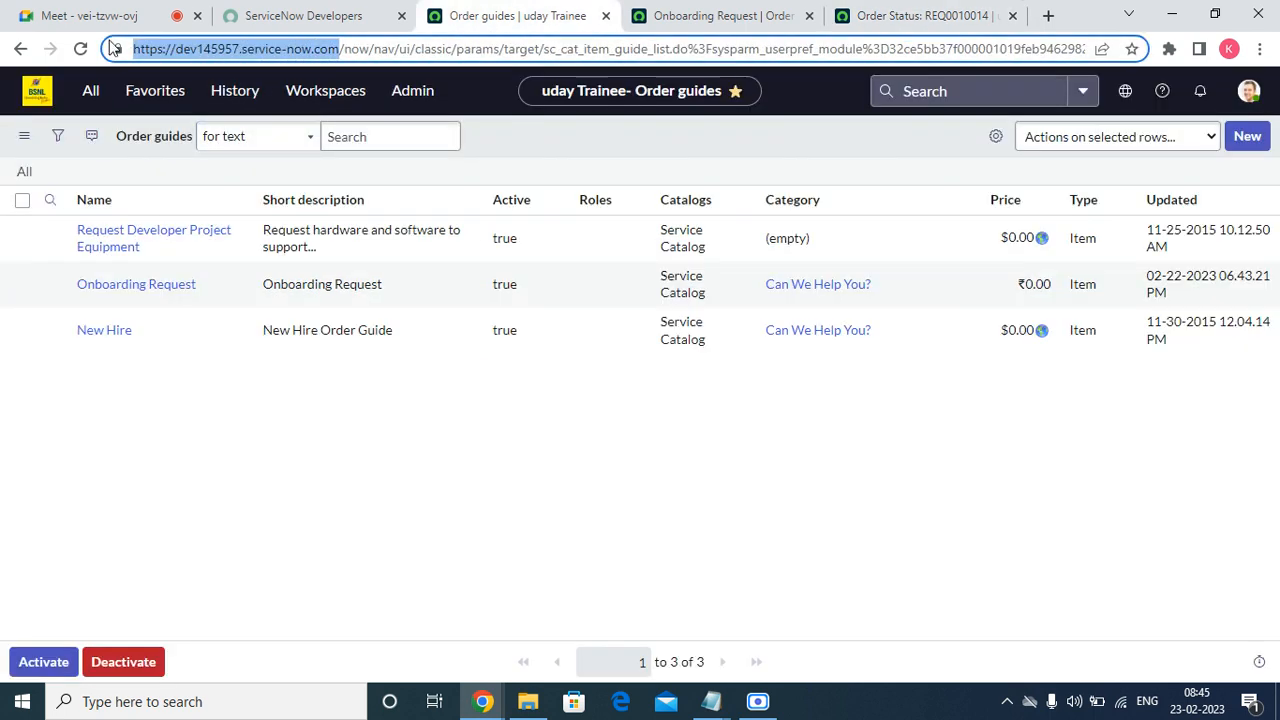
{"action": "right_click", "coordinate": [276, 57]}
{"action": "left_click", "coordinate": [322, 152]}
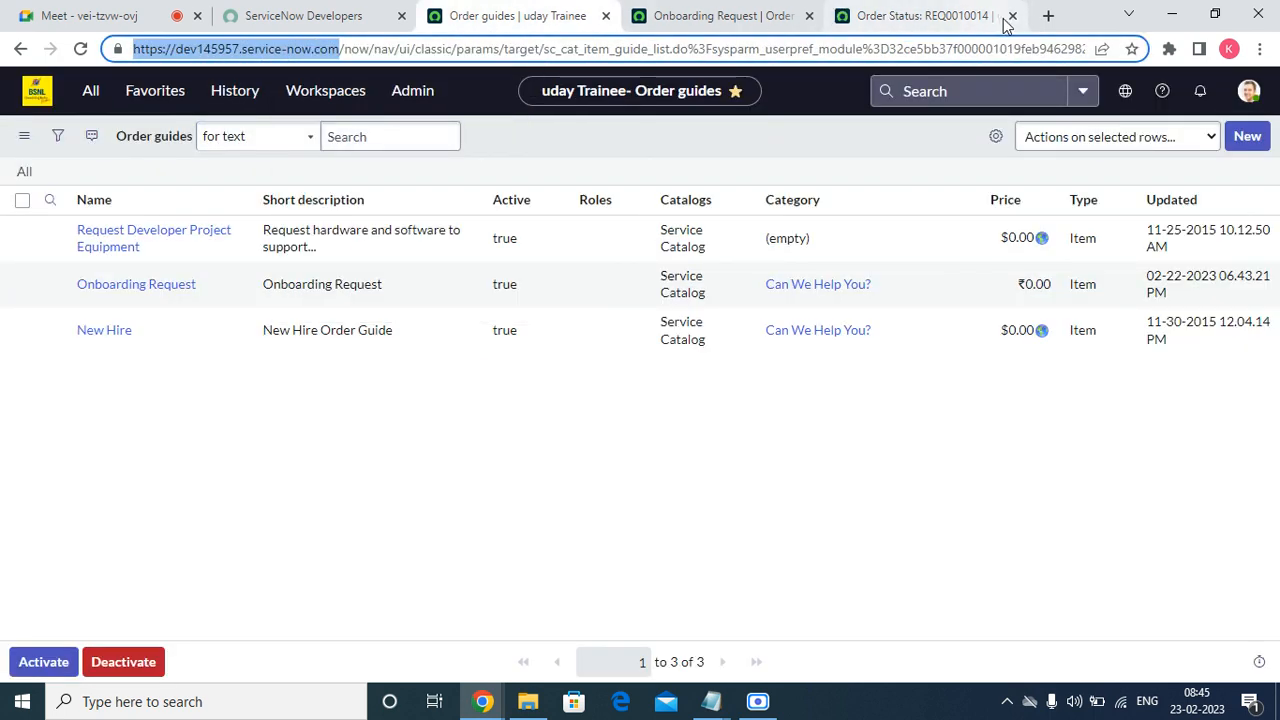
{"action": "left_click", "coordinate": [1048, 16]}
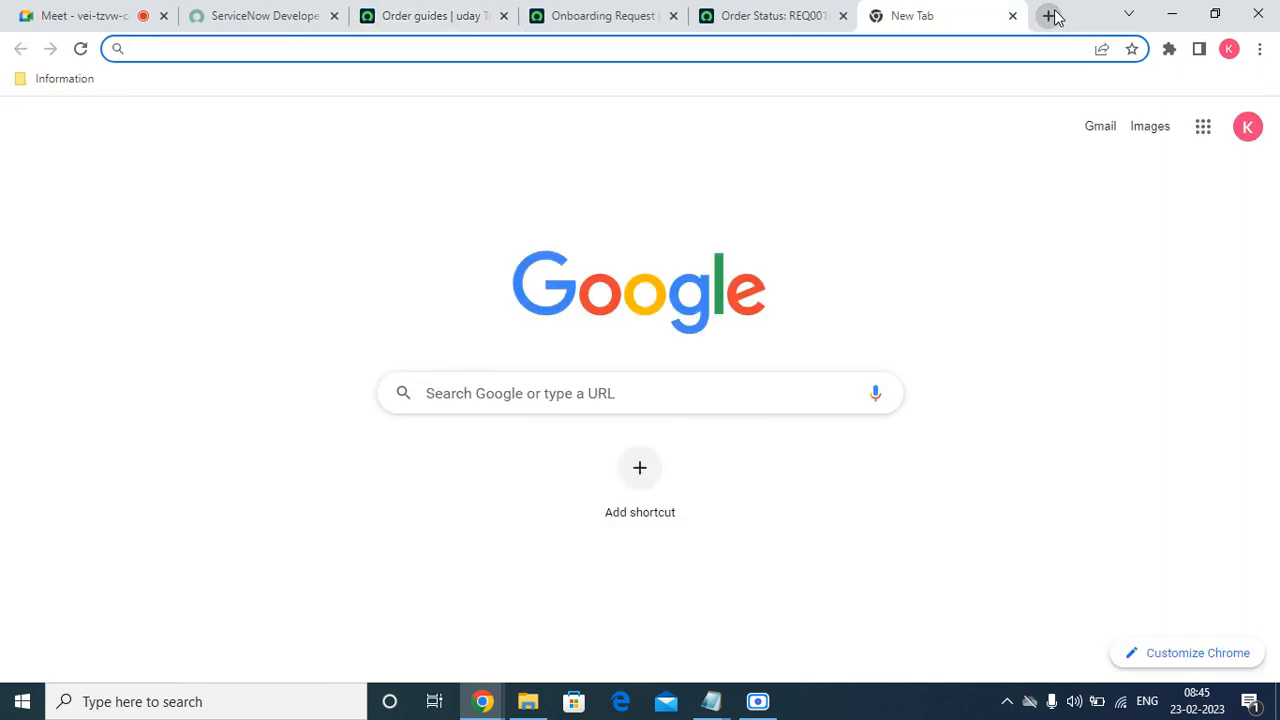
{"action": "key", "text": "ctrl+v"}
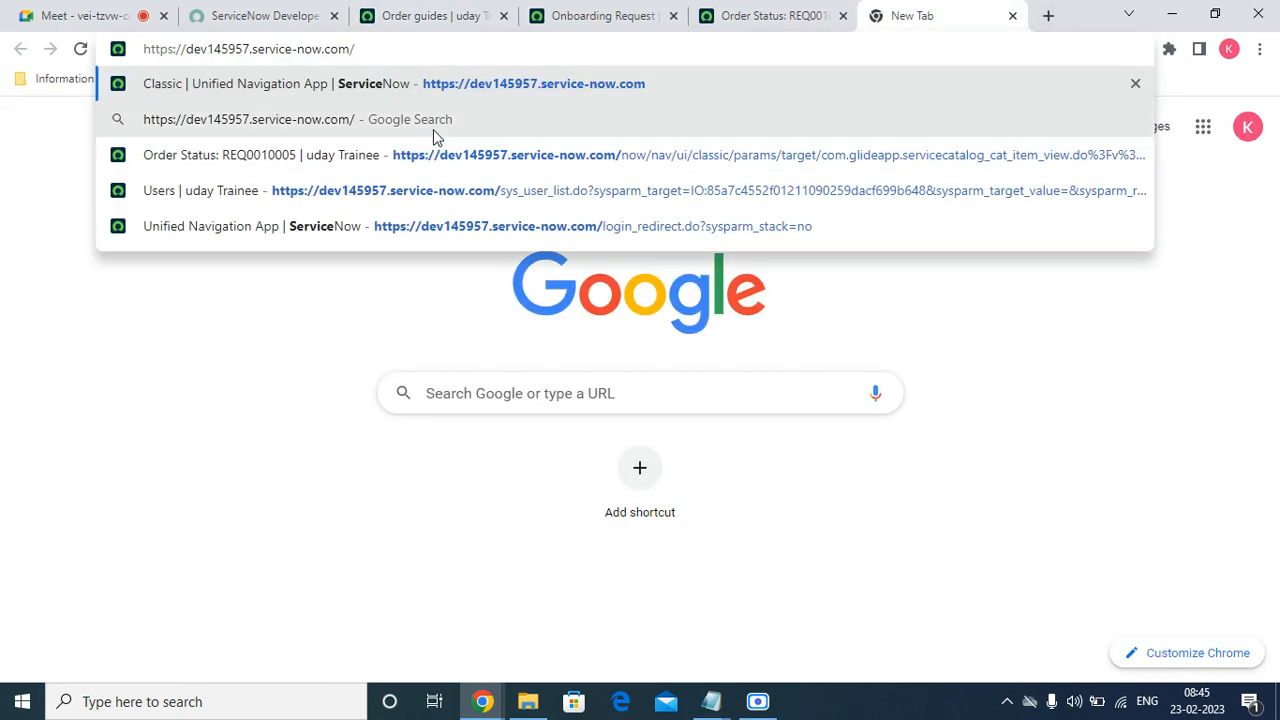
Load the Service Portal (sp) and dismiss the Employee Center announcement.
{"action": "type", "text": "sp"}
{"action": "key", "text": "Return"}
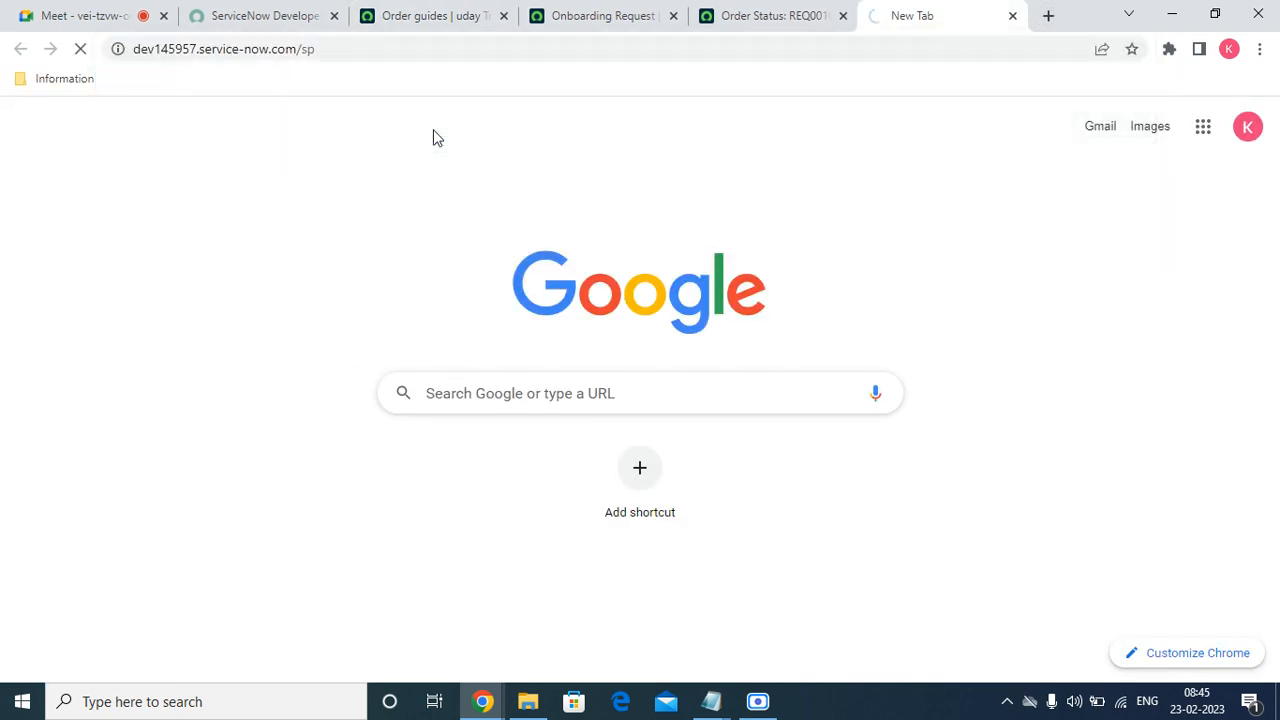
{"action": "left_click", "coordinate": [752, 15]}
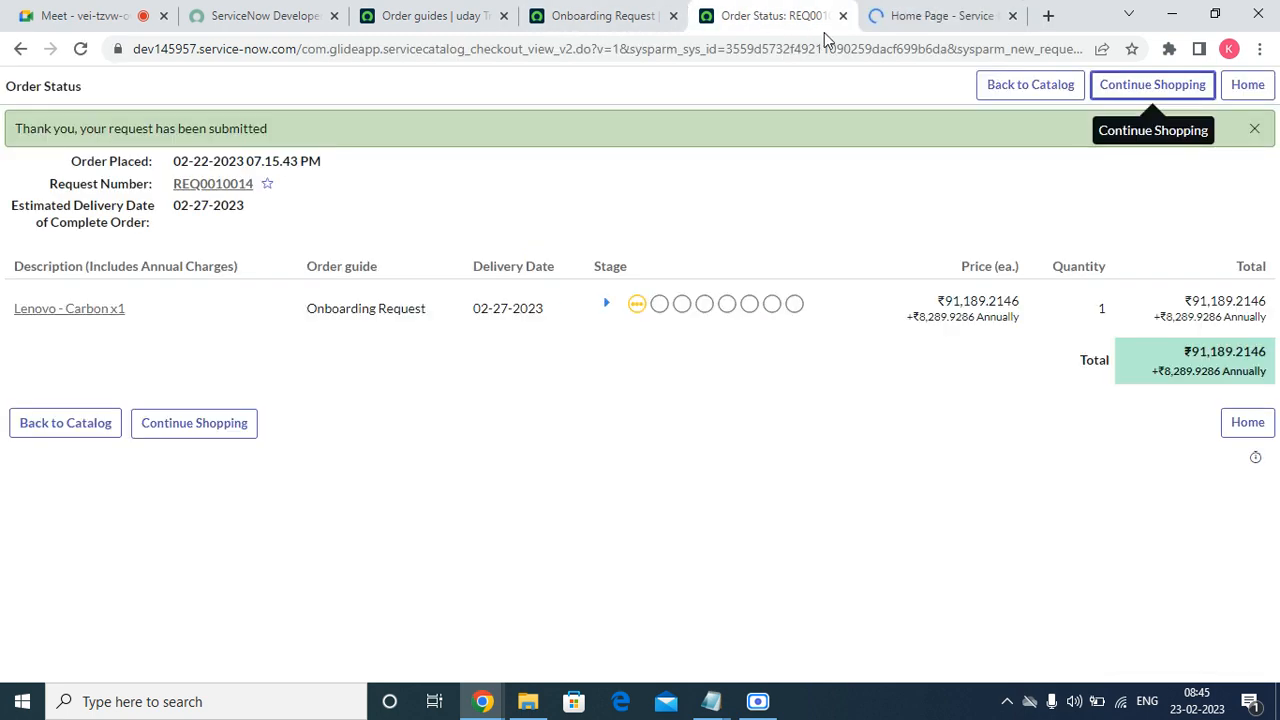
{"action": "left_click", "coordinate": [905, 17]}
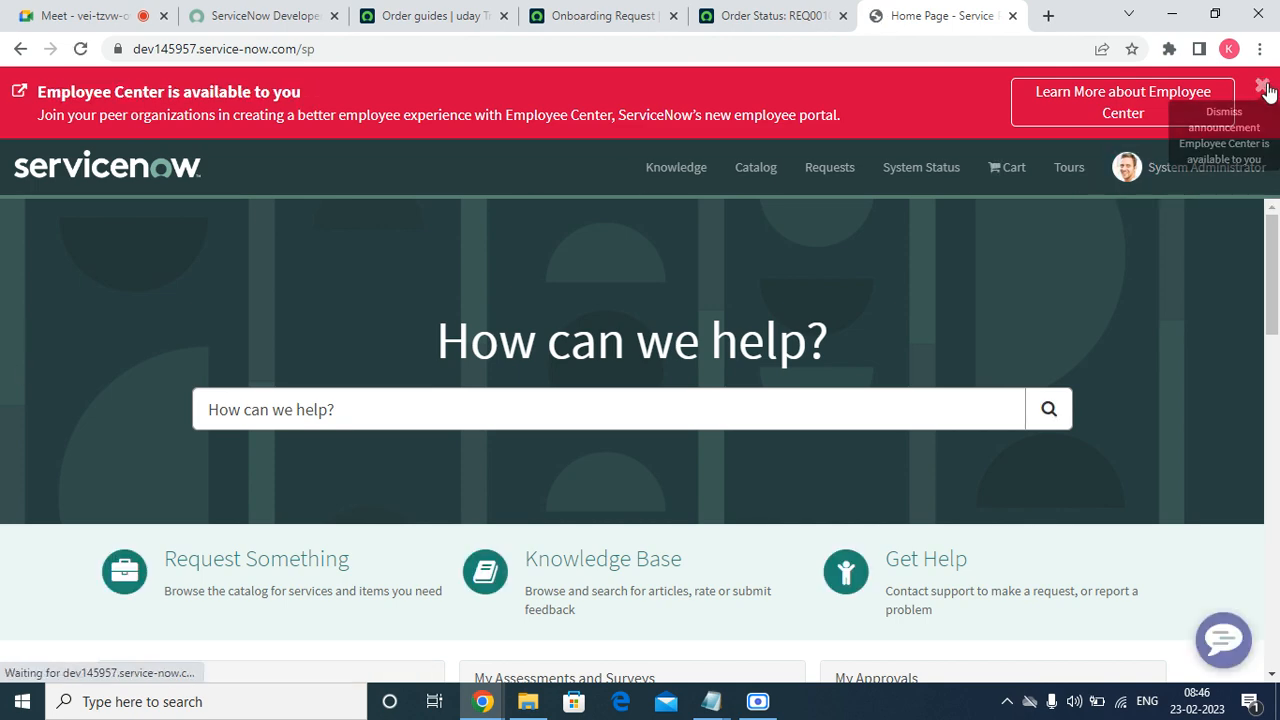
{"action": "left_click", "coordinate": [1264, 88]}
Open the Onboarding Request order guide under Can We Help You?, then return to its record.
{"action": "scroll", "coordinate": [298, 485], "scroll_direction": "down", "scroll_amount": 15}
{"action": "scroll", "coordinate": [320, 488], "scroll_direction": "up", "scroll_amount": 15}
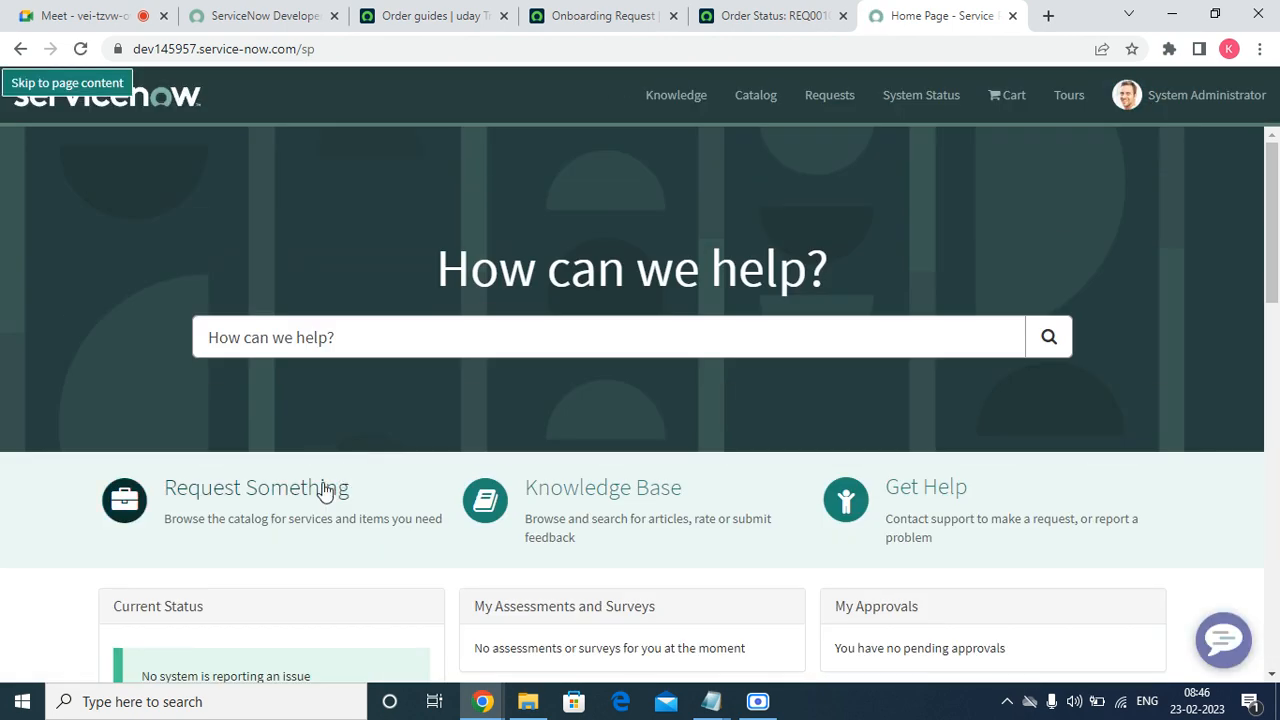
{"action": "left_click", "coordinate": [253, 502]}
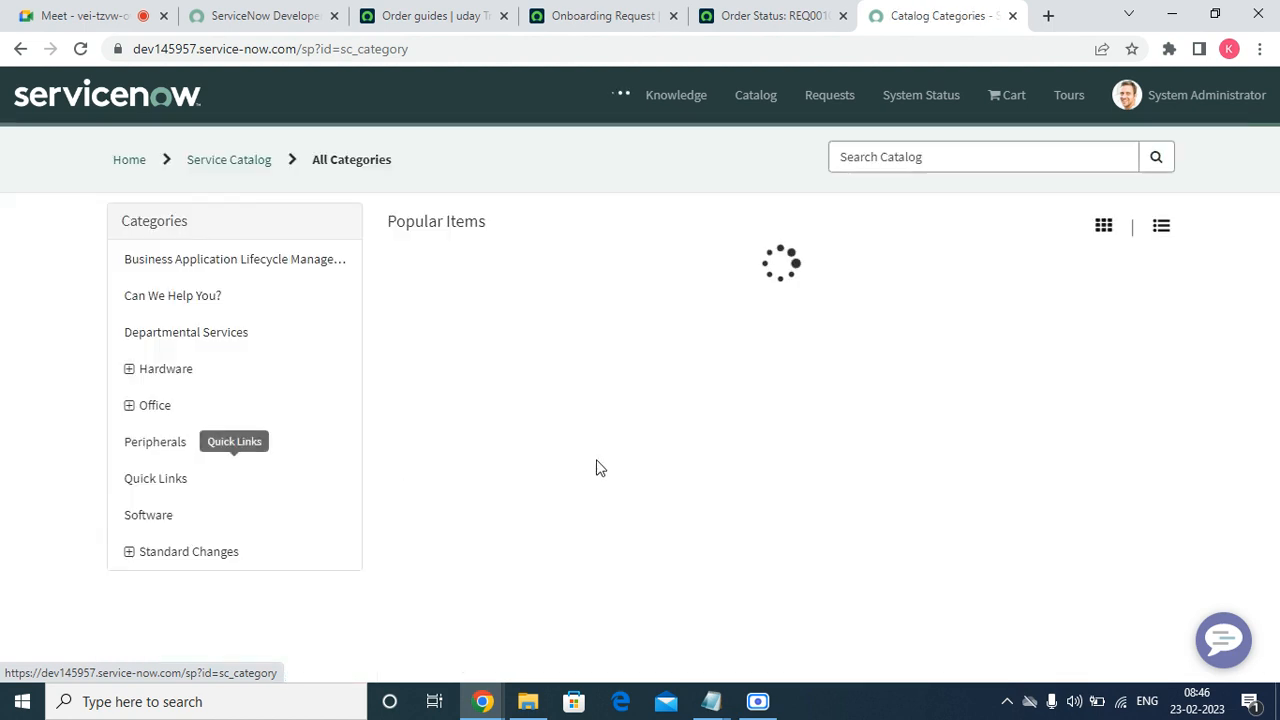
{"action": "left_click", "coordinate": [165, 298]}
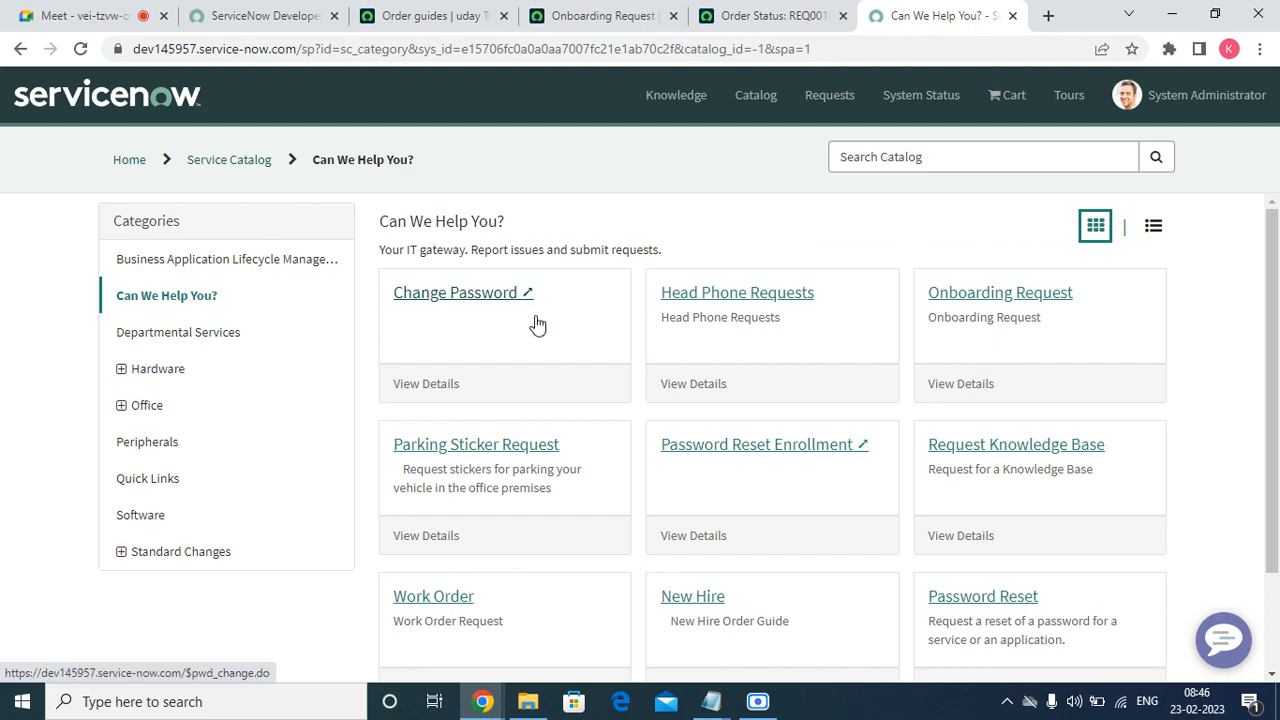
{"action": "left_click", "coordinate": [1024, 298]}
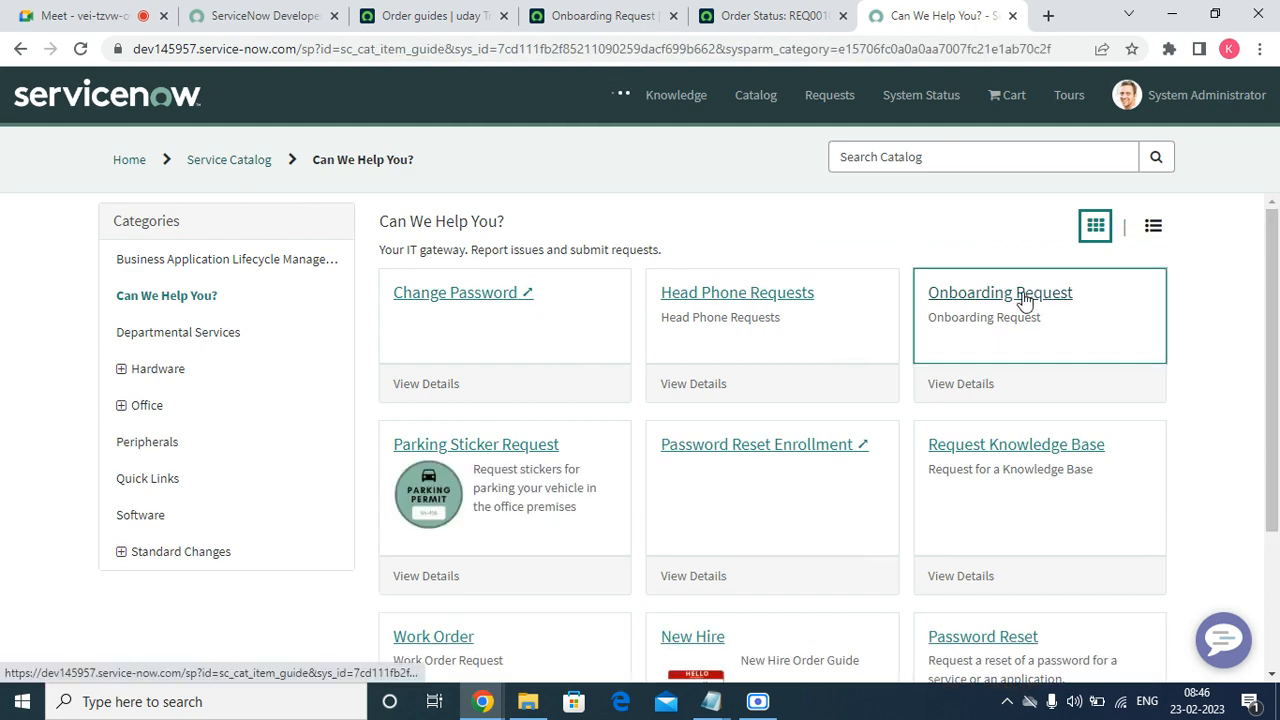
{"action": "left_click", "coordinate": [476, 20]}
{"action": "left_click", "coordinate": [570, 22]}
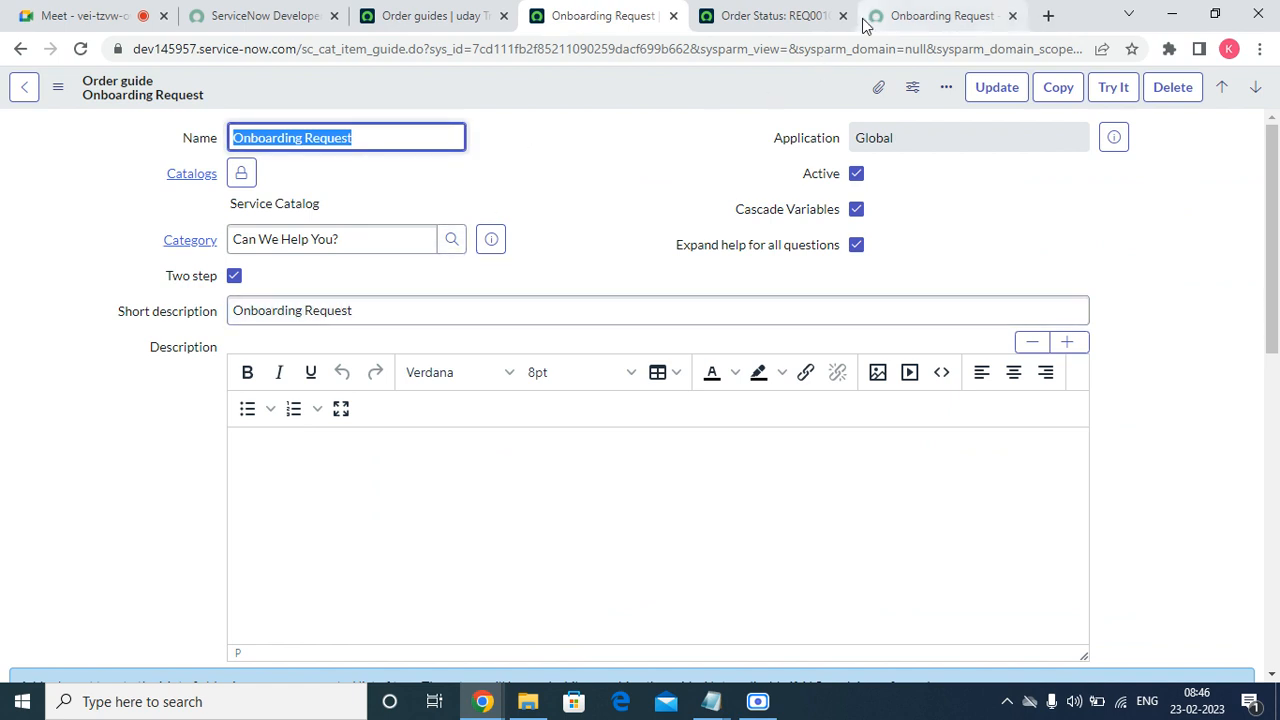
Pick a user as the Requestor on the Onboarding Request form.
{"action": "left_click", "coordinate": [800, 15]}
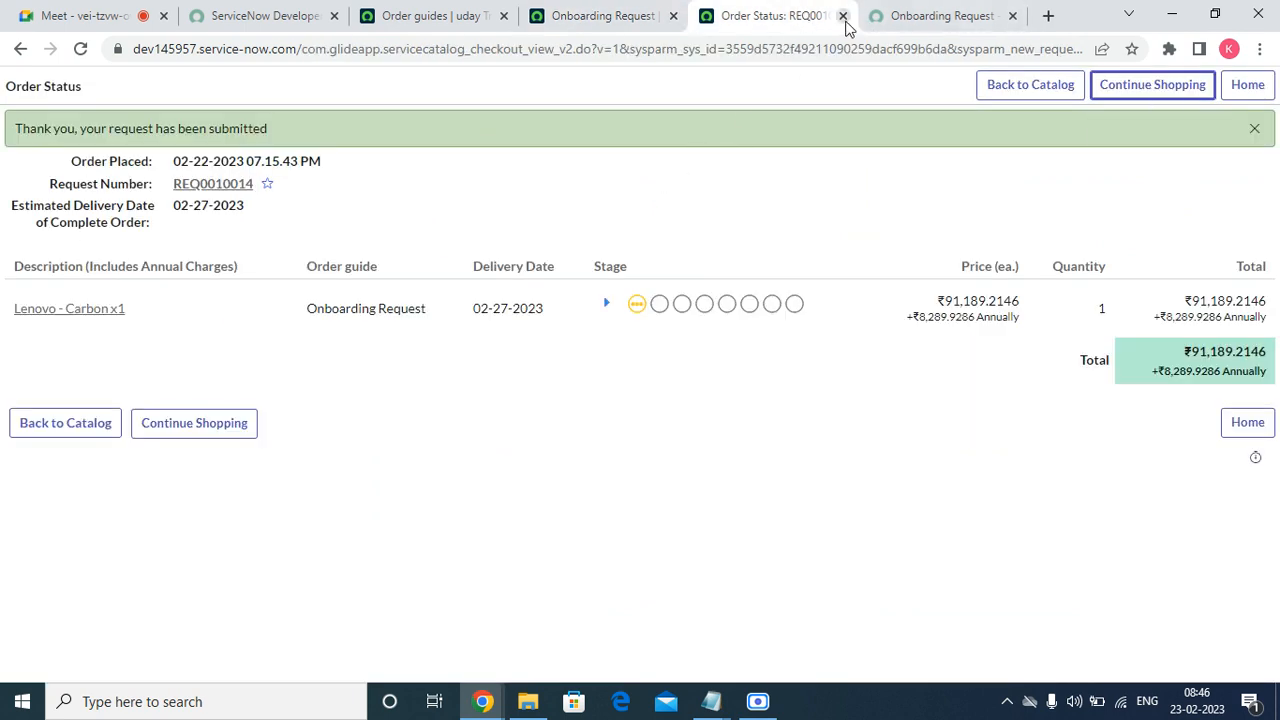
{"action": "left_click", "coordinate": [843, 16]}
{"action": "scroll", "coordinate": [500, 470], "scroll_direction": "down", "scroll_amount": 4}
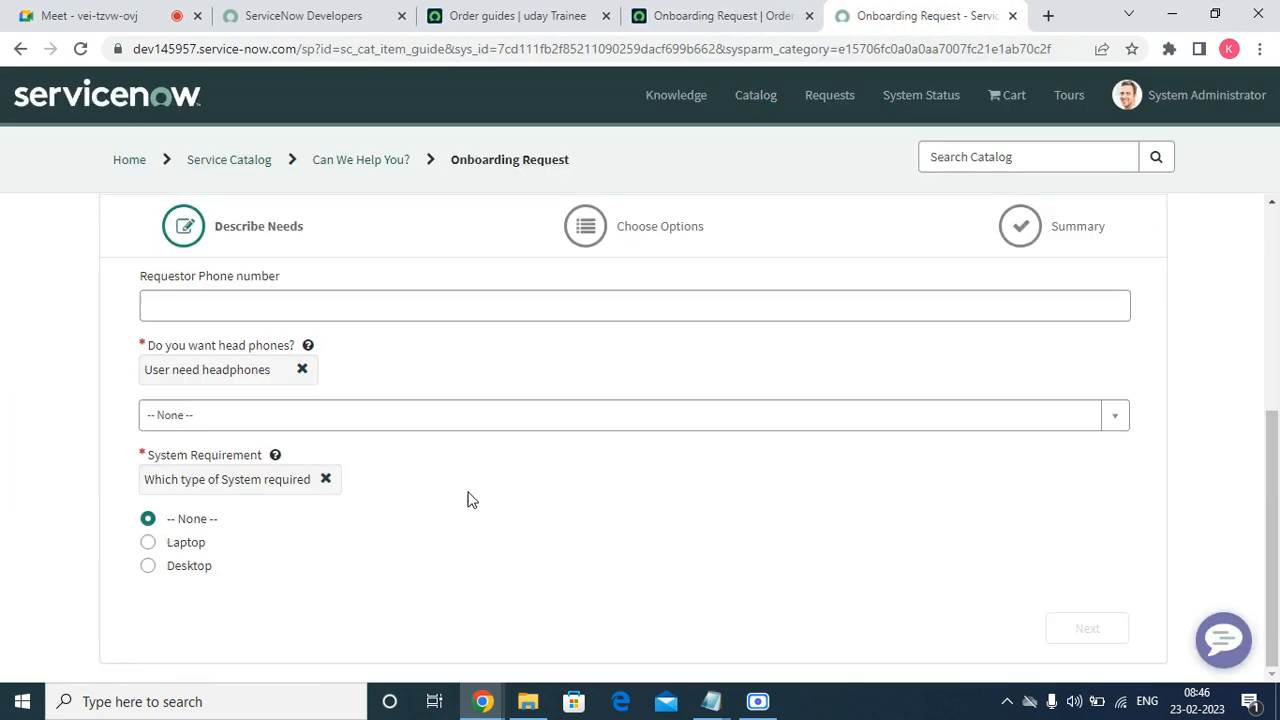
{"action": "scroll", "coordinate": [300, 540], "scroll_direction": "up", "scroll_amount": 4}
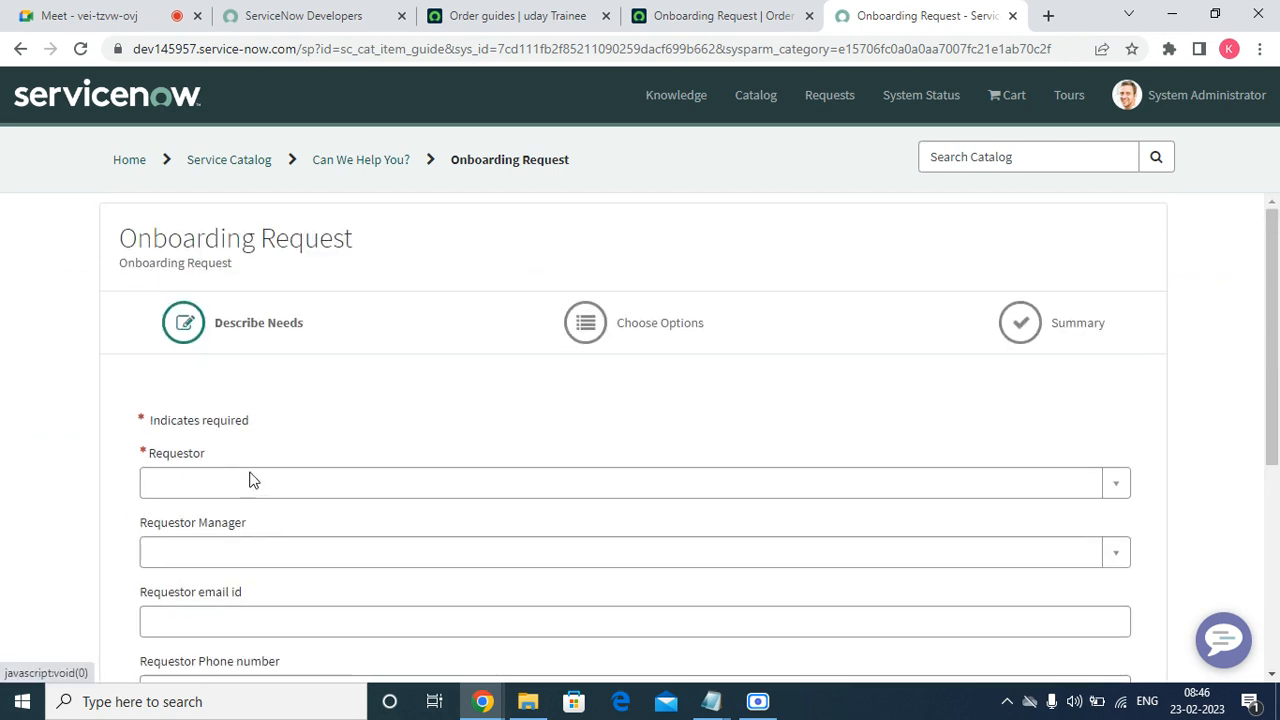
{"action": "left_click", "coordinate": [248, 482]}
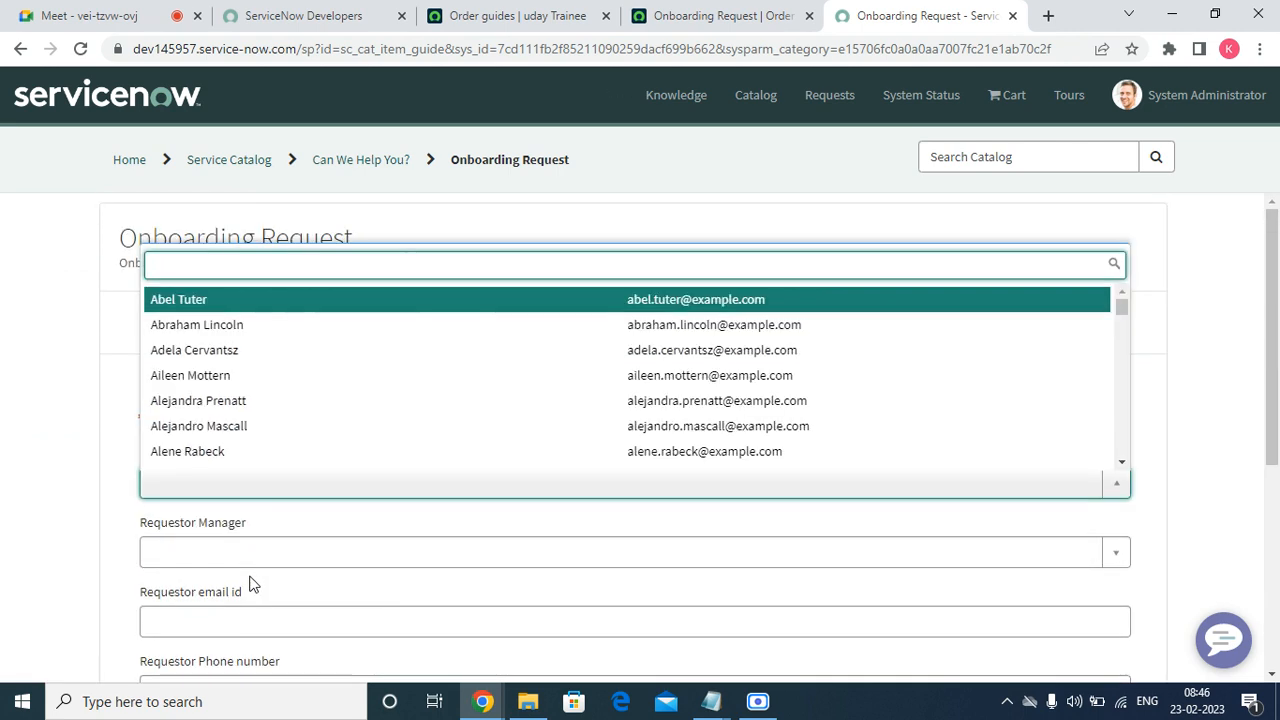
{"action": "left_click", "coordinate": [243, 412]}
Answer Yes to headphones, select Laptop, and advance to Choose Options.
{"action": "scroll", "coordinate": [266, 513], "scroll_direction": "down", "scroll_amount": 4}
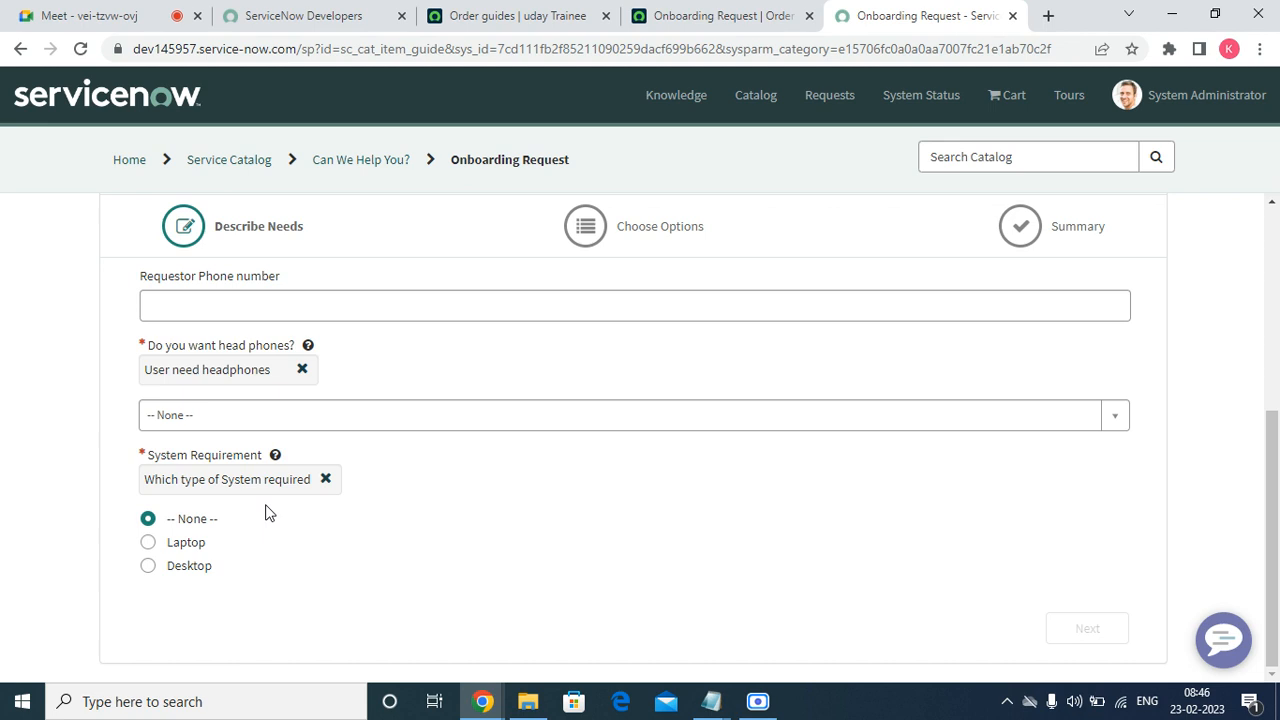
{"action": "left_click", "coordinate": [191, 414]}
{"action": "left_click", "coordinate": [190, 506]}
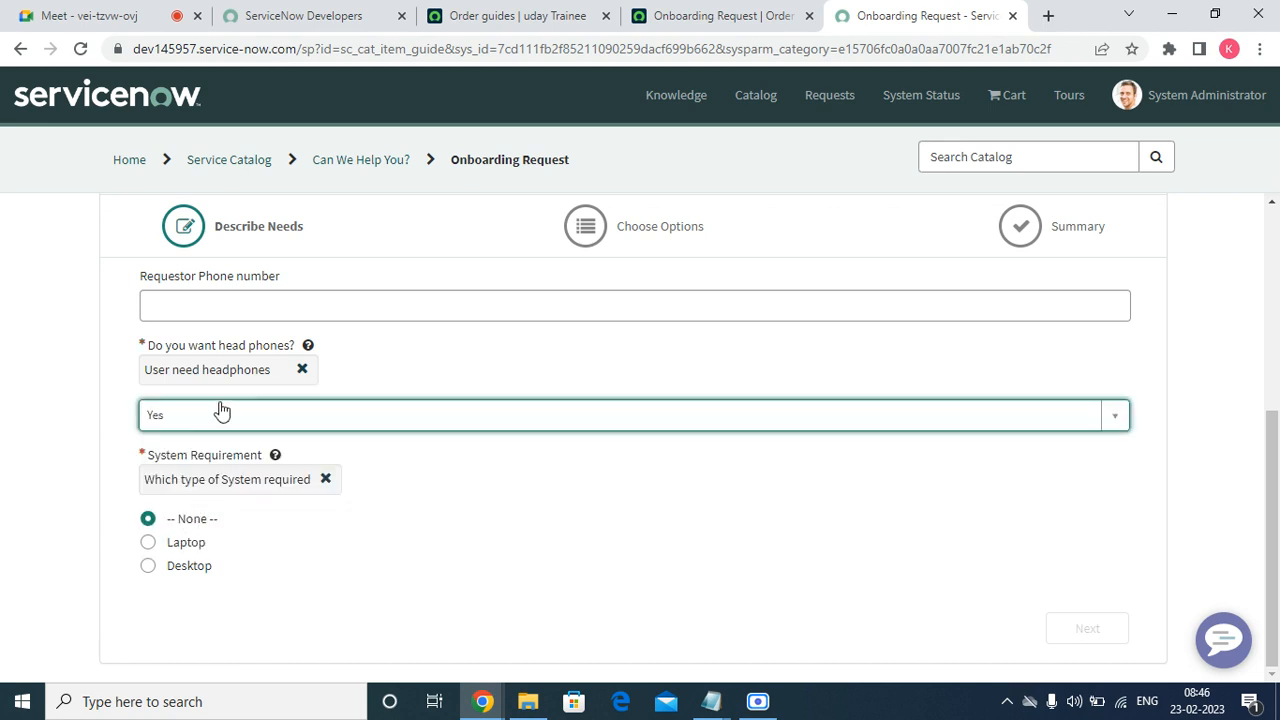
{"action": "left_click", "coordinate": [185, 542]}
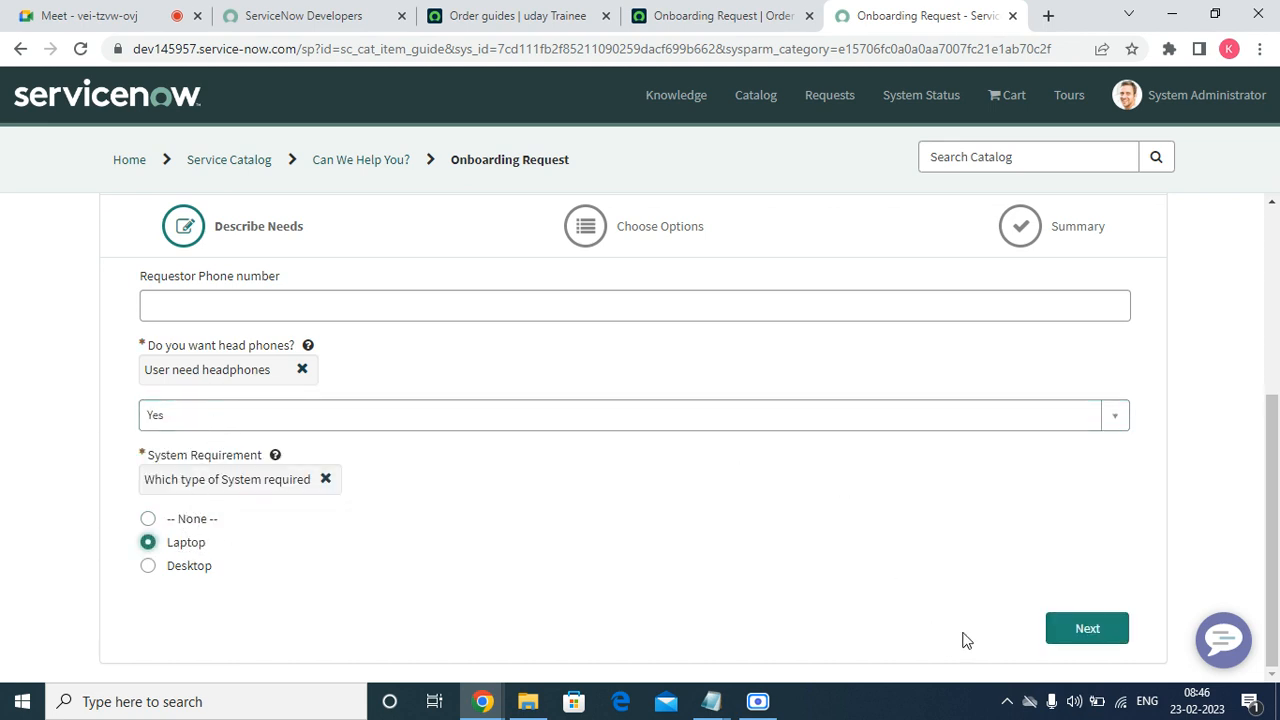
{"action": "left_click", "coordinate": [1085, 640]}
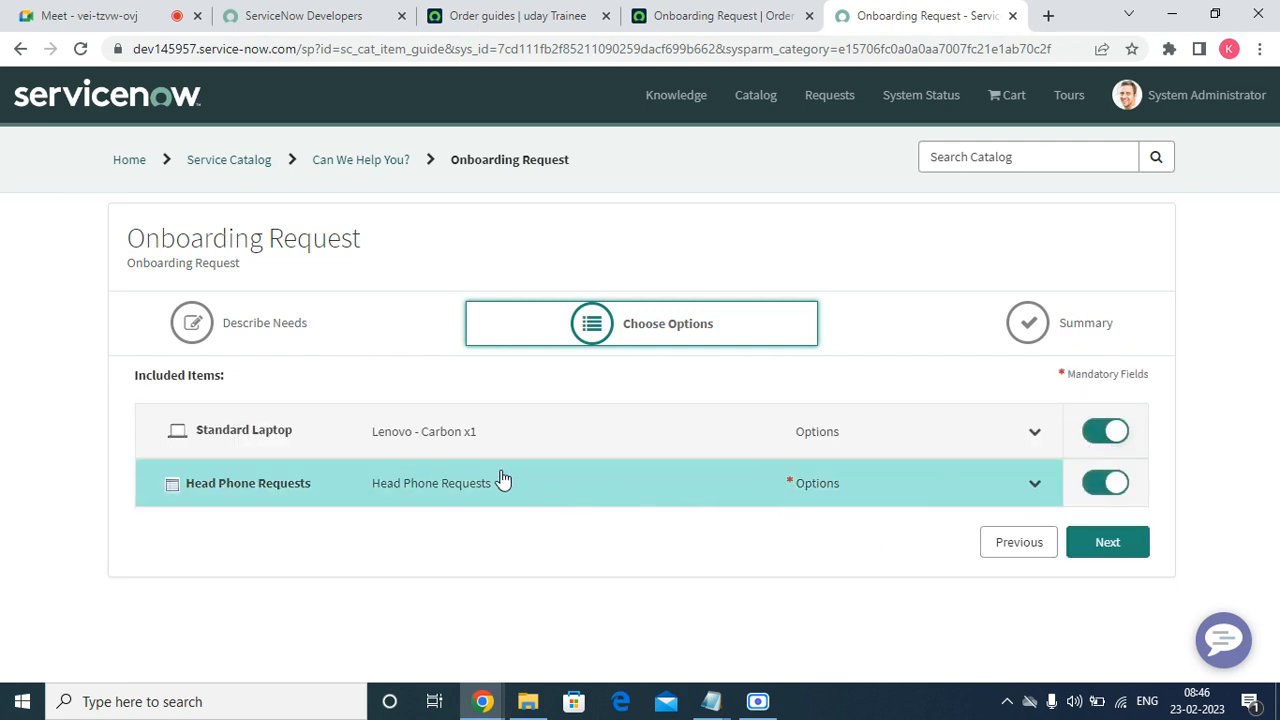
Expand the included items and set the headphone brand to Lenovo.
{"action": "left_click", "coordinate": [1035, 433]}
{"action": "scroll", "coordinate": [971, 460], "scroll_direction": "down", "scroll_amount": 2}
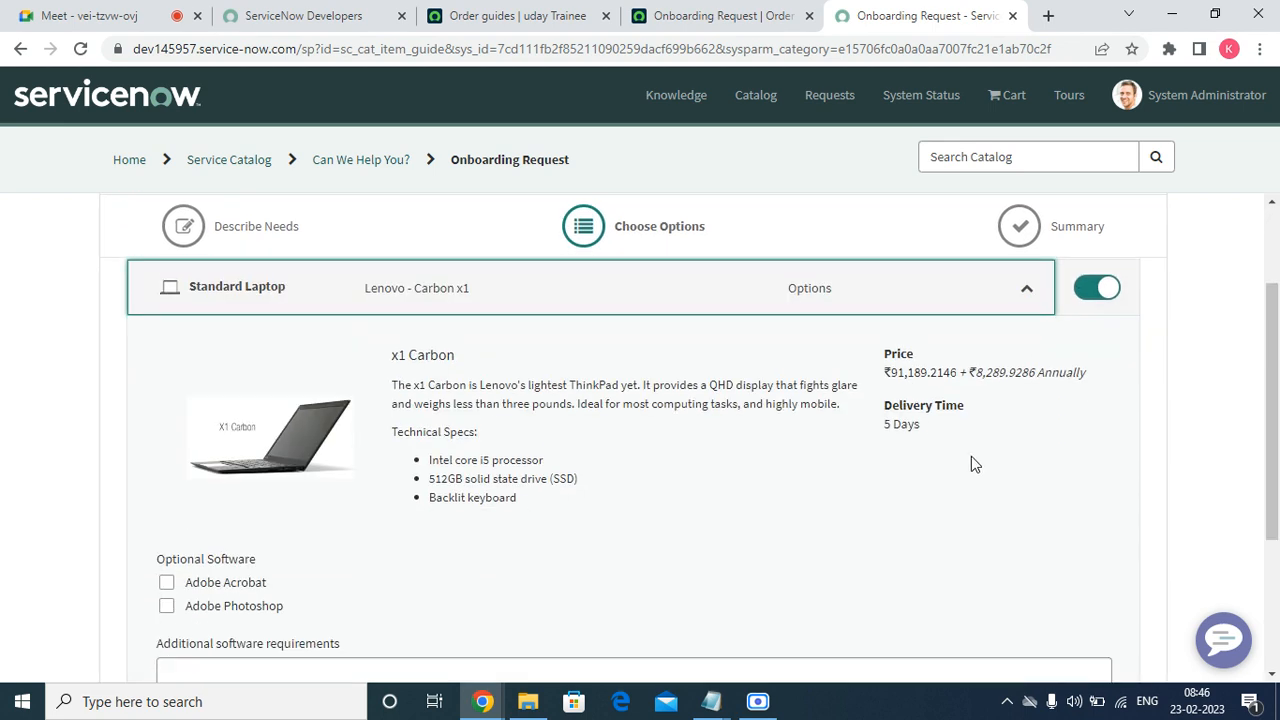
{"action": "left_click", "coordinate": [1030, 286]}
{"action": "left_click", "coordinate": [1035, 484]}
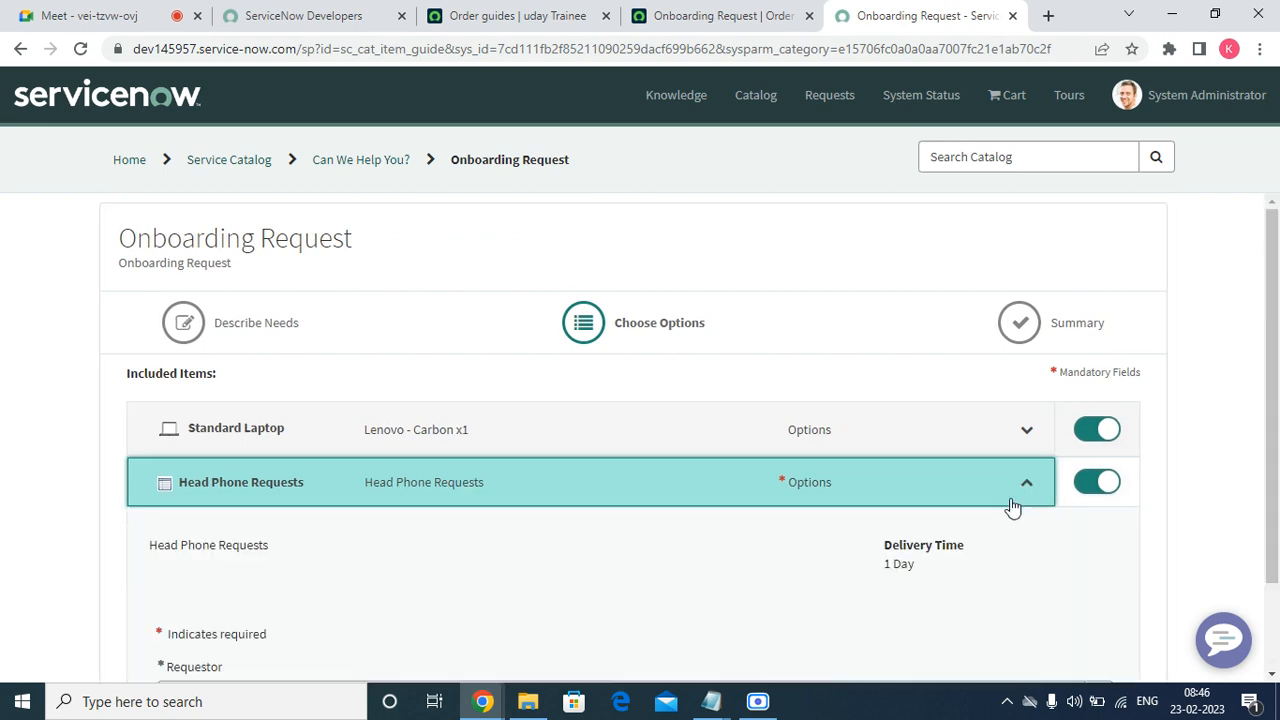
{"action": "scroll", "coordinate": [886, 529], "scroll_direction": "down", "scroll_amount": 6}
{"action": "left_click", "coordinate": [255, 345]}
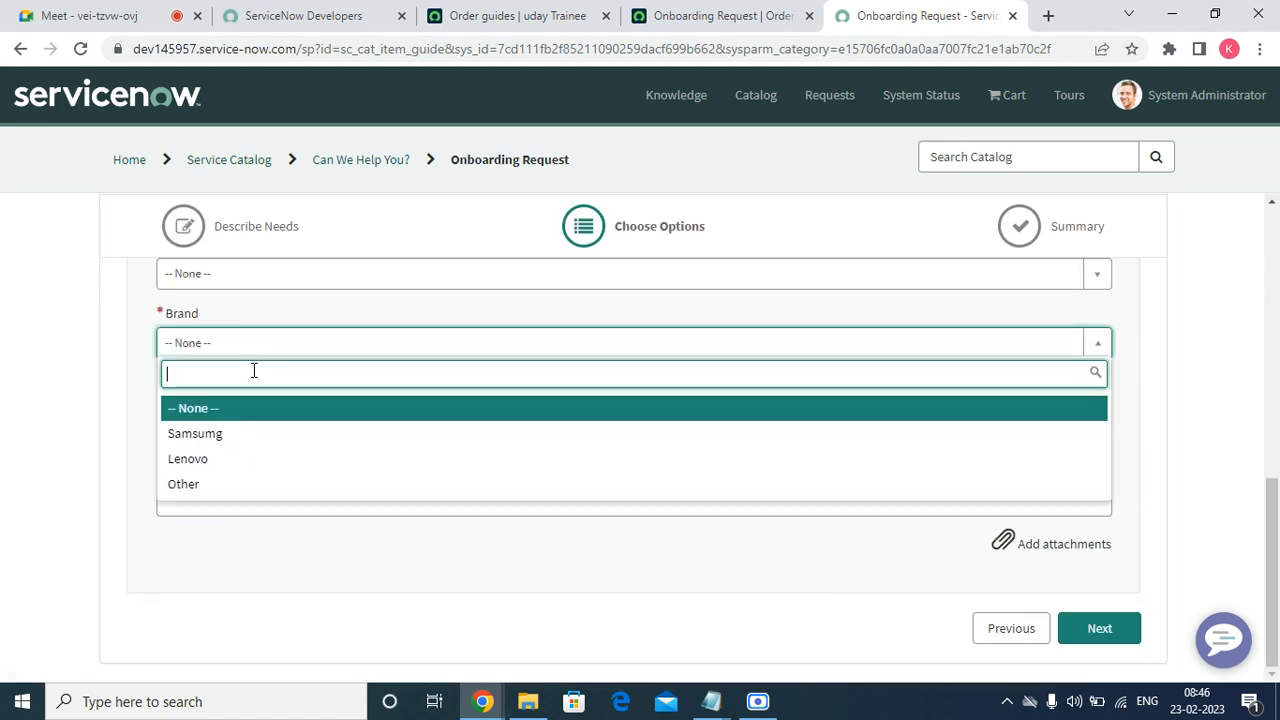
{"action": "left_click", "coordinate": [226, 457]}
Enter 'c' in the headphone Comments field and begin the Business Justification.
{"action": "left_click", "coordinate": [246, 283]}
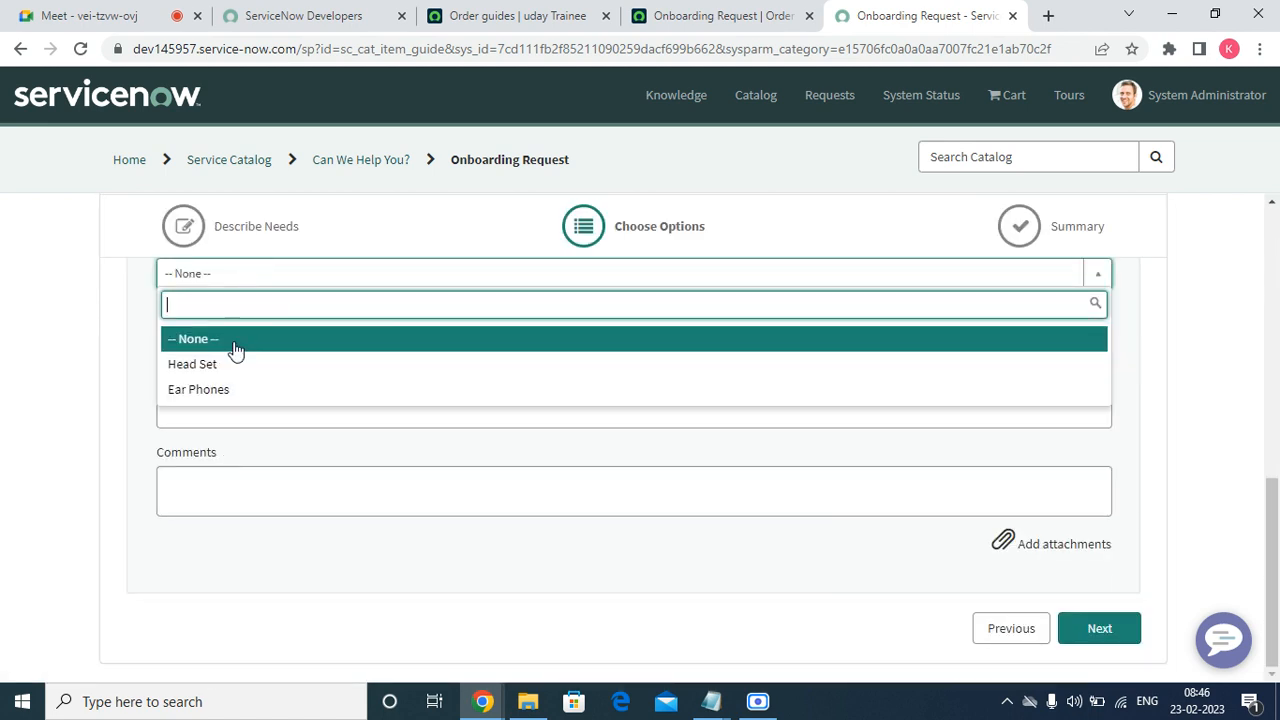
{"action": "left_click", "coordinate": [232, 342]}
{"action": "left_click", "coordinate": [253, 472]}
{"action": "type", "text": "c"}
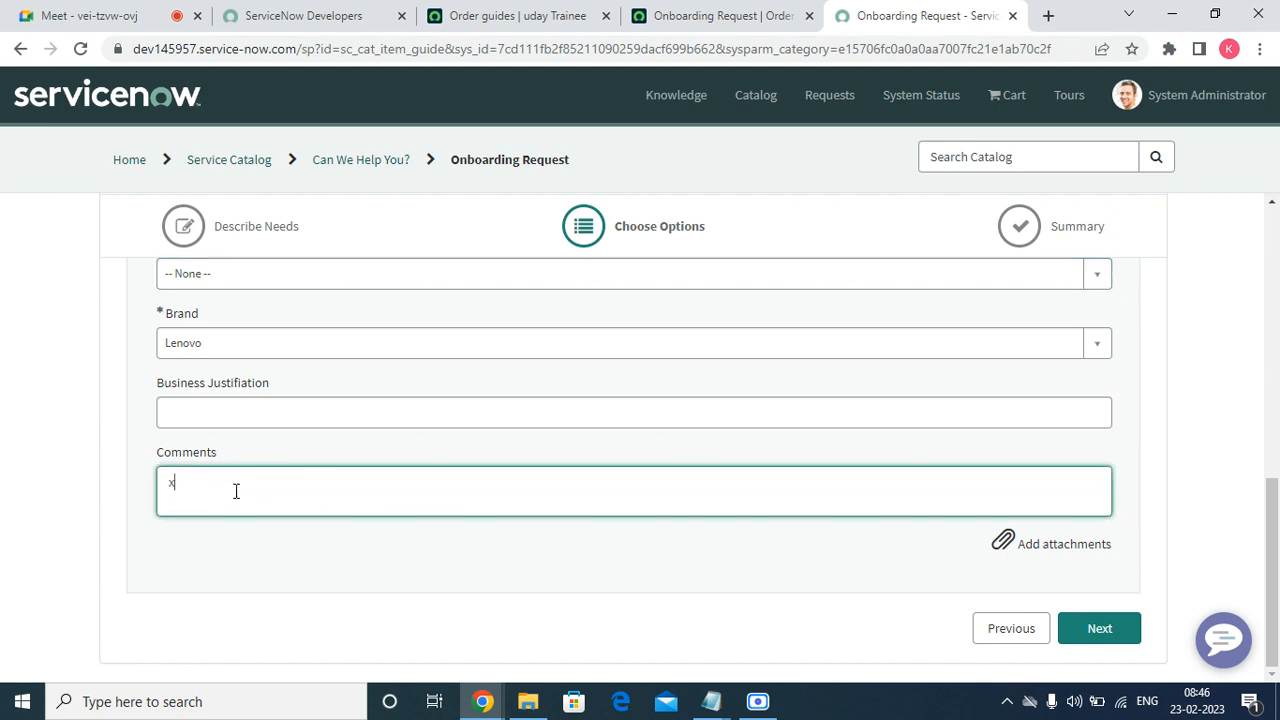
{"action": "left_click", "coordinate": [234, 420]}
{"action": "scroll", "coordinate": [1277, 475], "scroll_direction": "up", "scroll_amount": 4}
{"action": "scroll", "coordinate": [1277, 475], "scroll_direction": "up", "scroll_amount": 3}
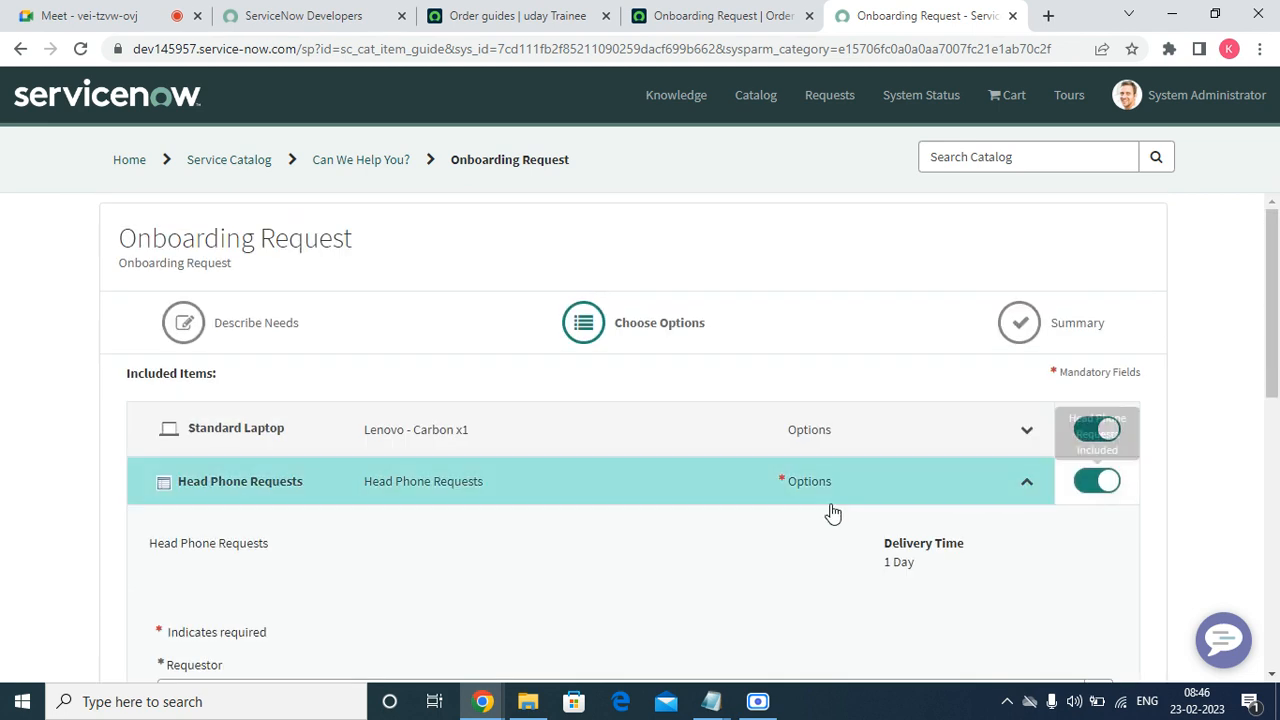
Add Adobe Photoshop to the Standard Laptop and enter 'fds' as additional software.
{"action": "left_click", "coordinate": [1030, 432]}
{"action": "scroll", "coordinate": [768, 498], "scroll_direction": "down", "scroll_amount": 4}
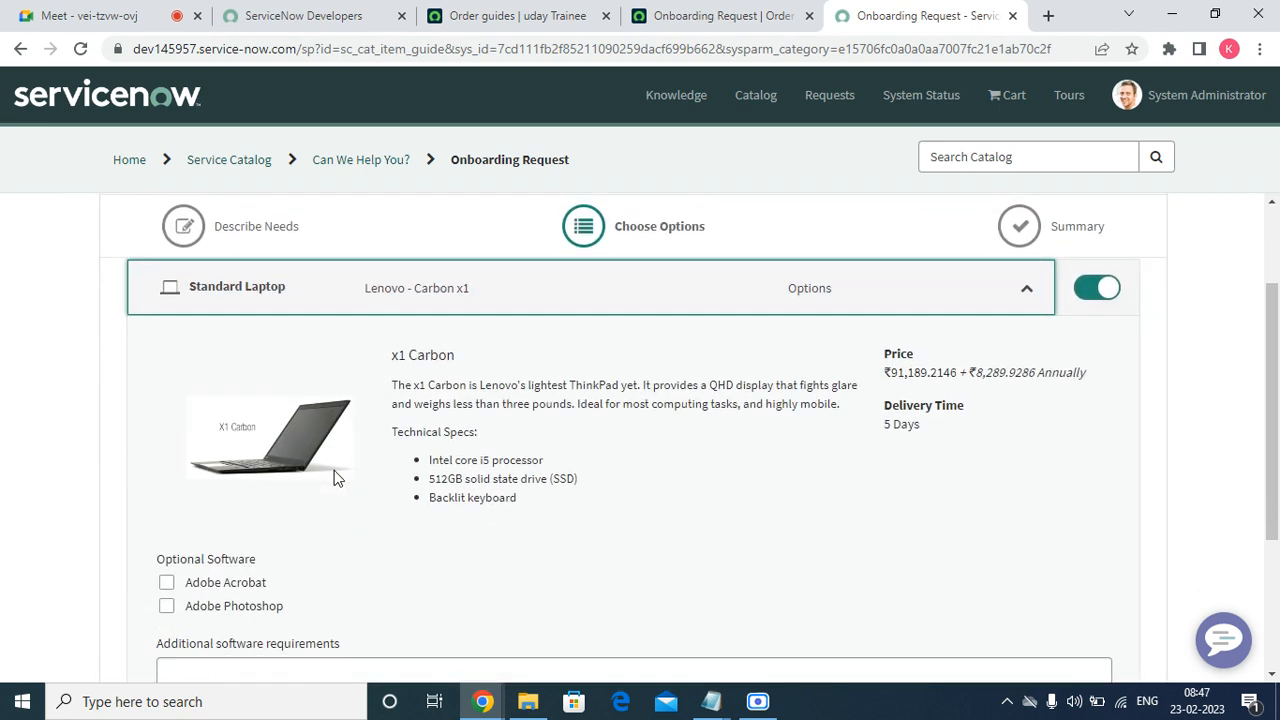
{"action": "left_click", "coordinate": [233, 368]}
{"action": "left_click", "coordinate": [230, 428]}
{"action": "type", "text": "fds"}
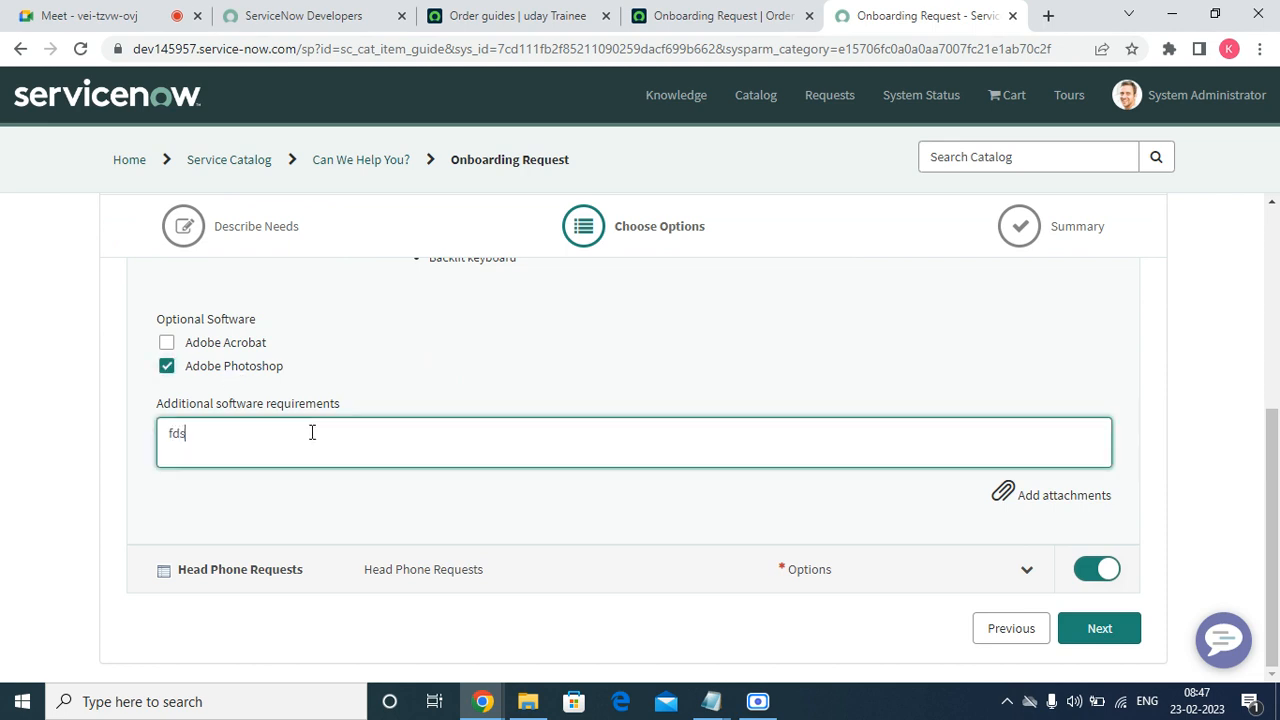
Set the headphone type to Head Set and proceed to the order Summary.
{"action": "left_click", "coordinate": [1092, 634]}
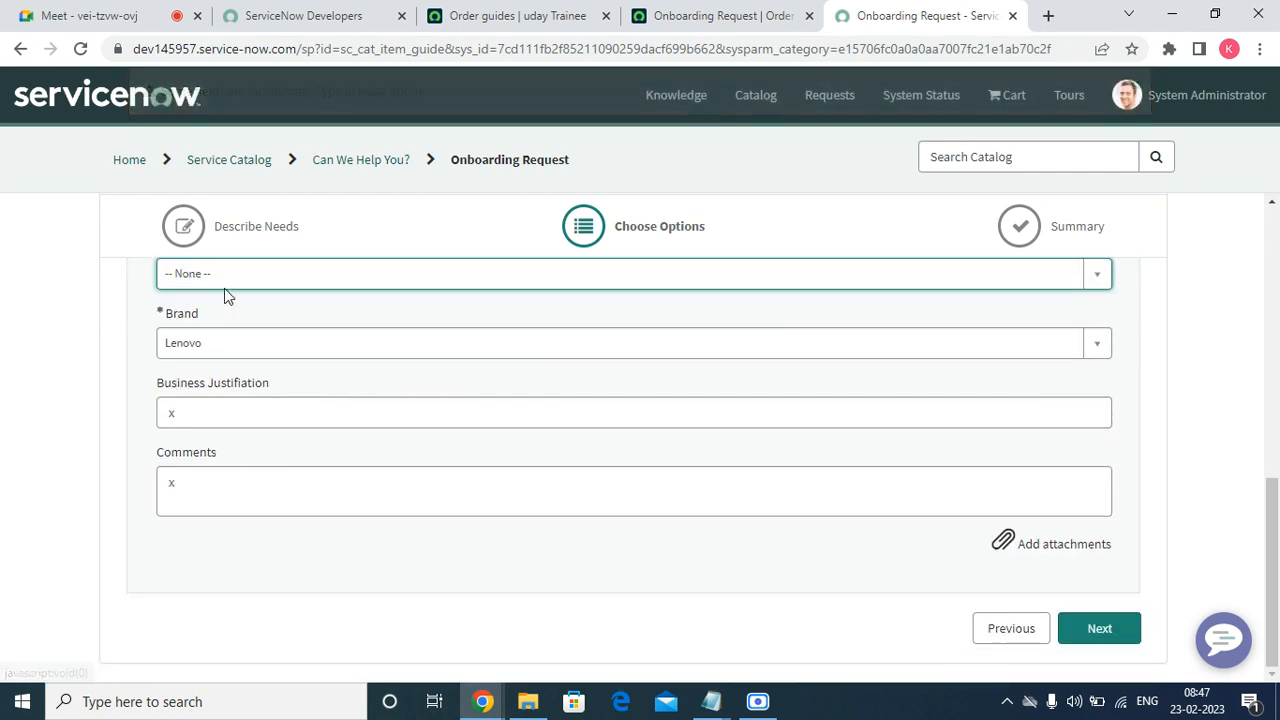
{"action": "left_click", "coordinate": [224, 280]}
{"action": "left_click", "coordinate": [214, 365]}
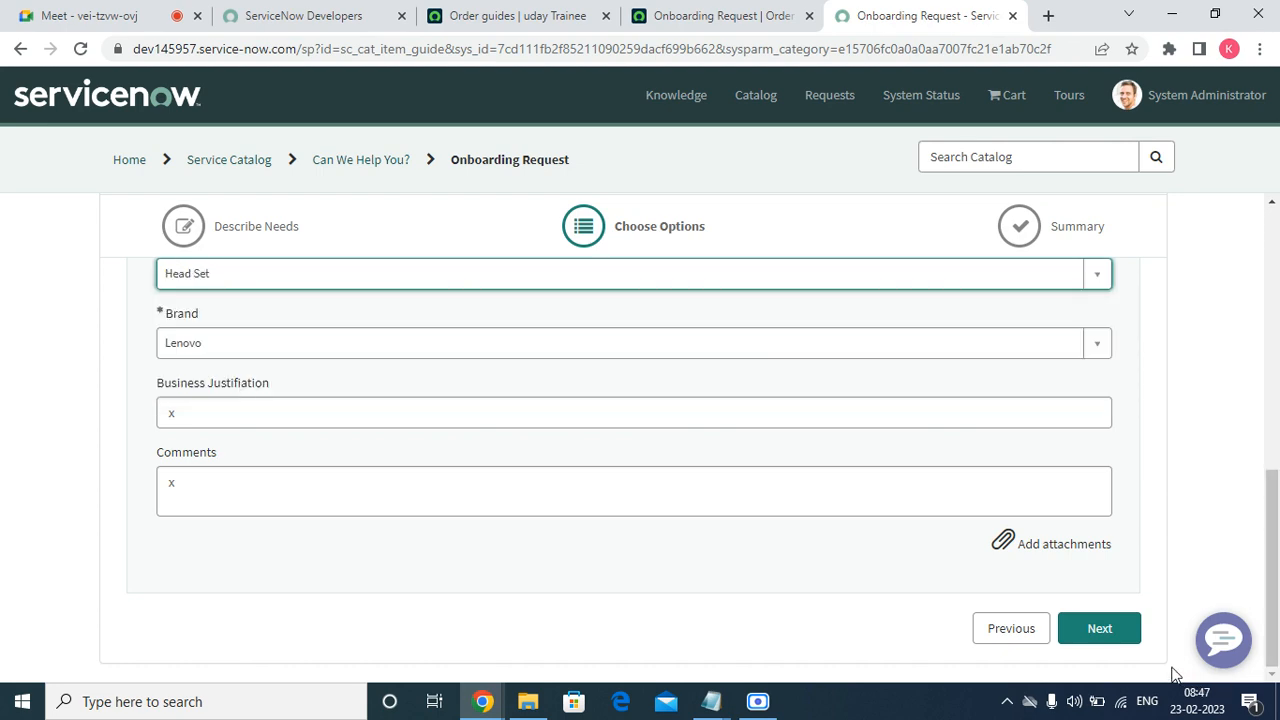
{"action": "left_click", "coordinate": [1099, 628]}
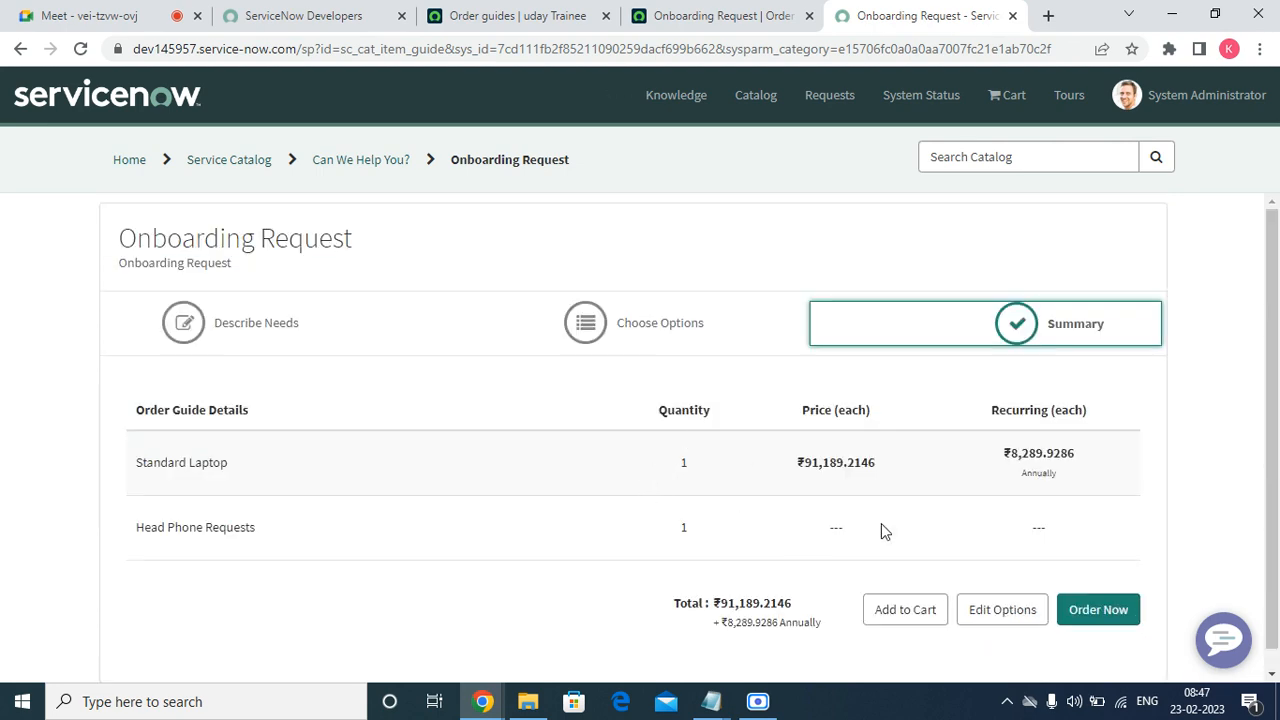
Place the order via Order Now and Checkout, then close the Request Summary tab.
{"action": "left_click", "coordinate": [1089, 605]}
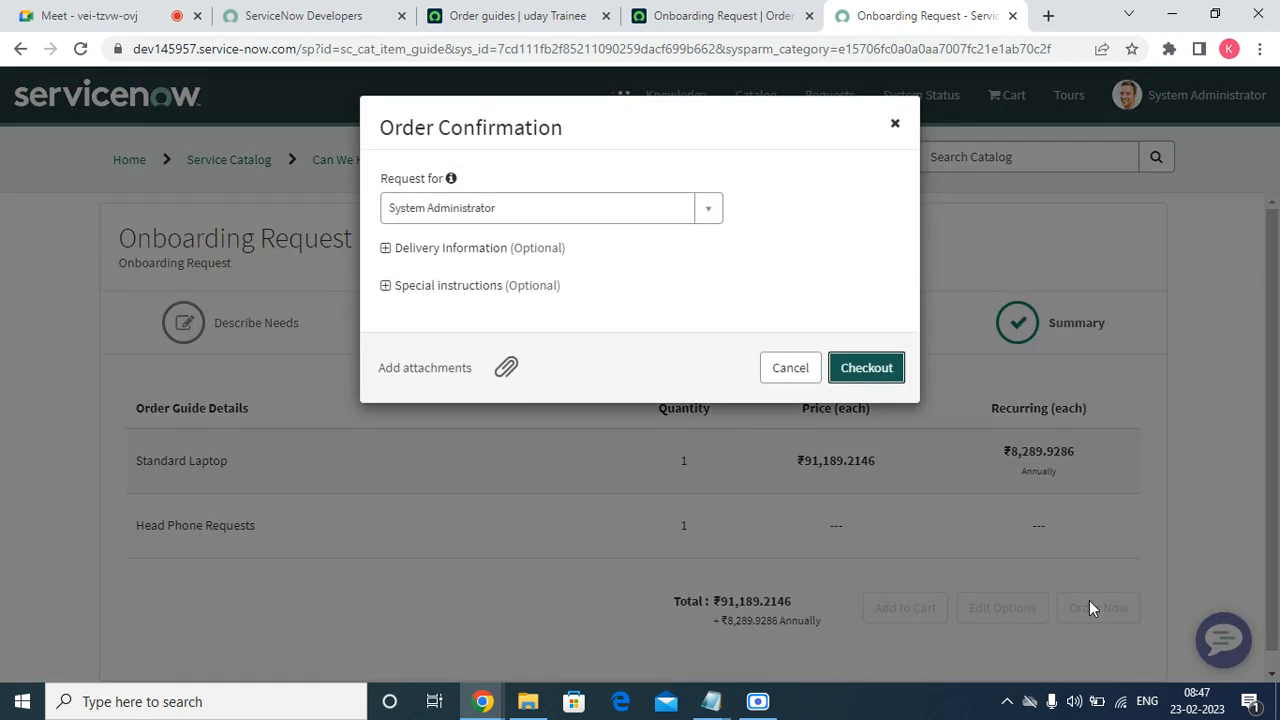
{"action": "left_click", "coordinate": [879, 367]}
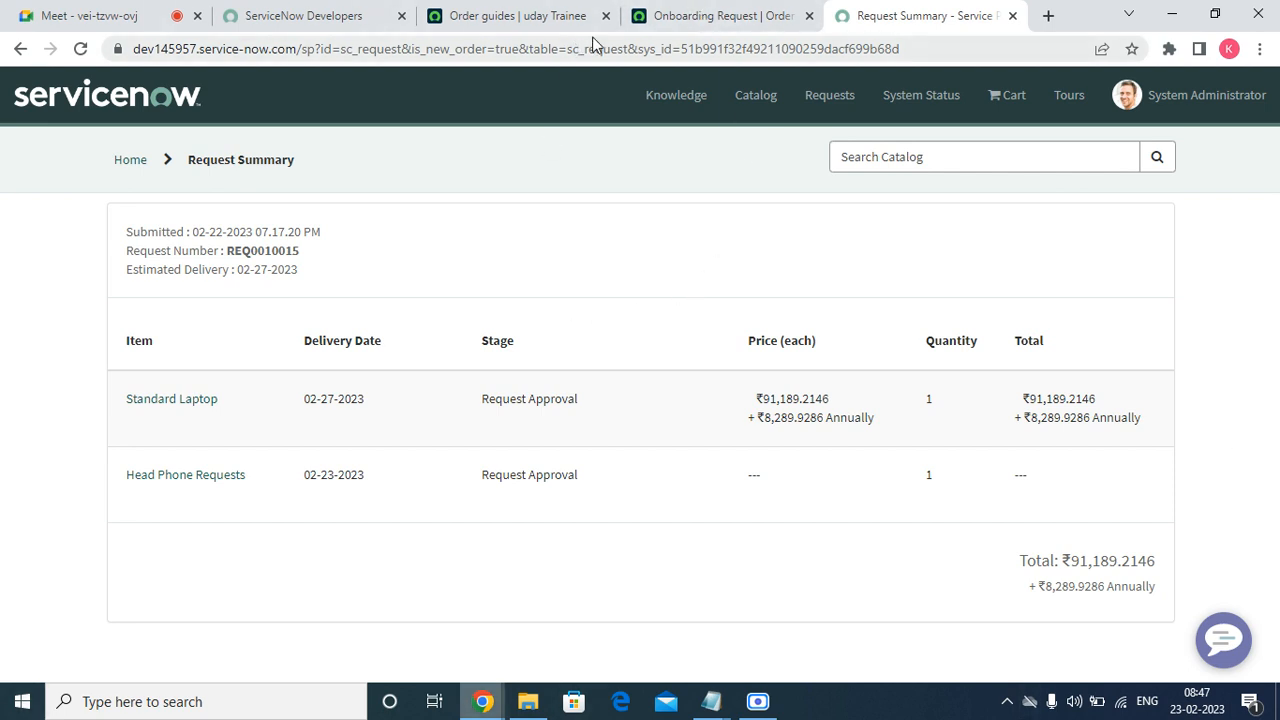
{"action": "left_click", "coordinate": [1013, 16]}
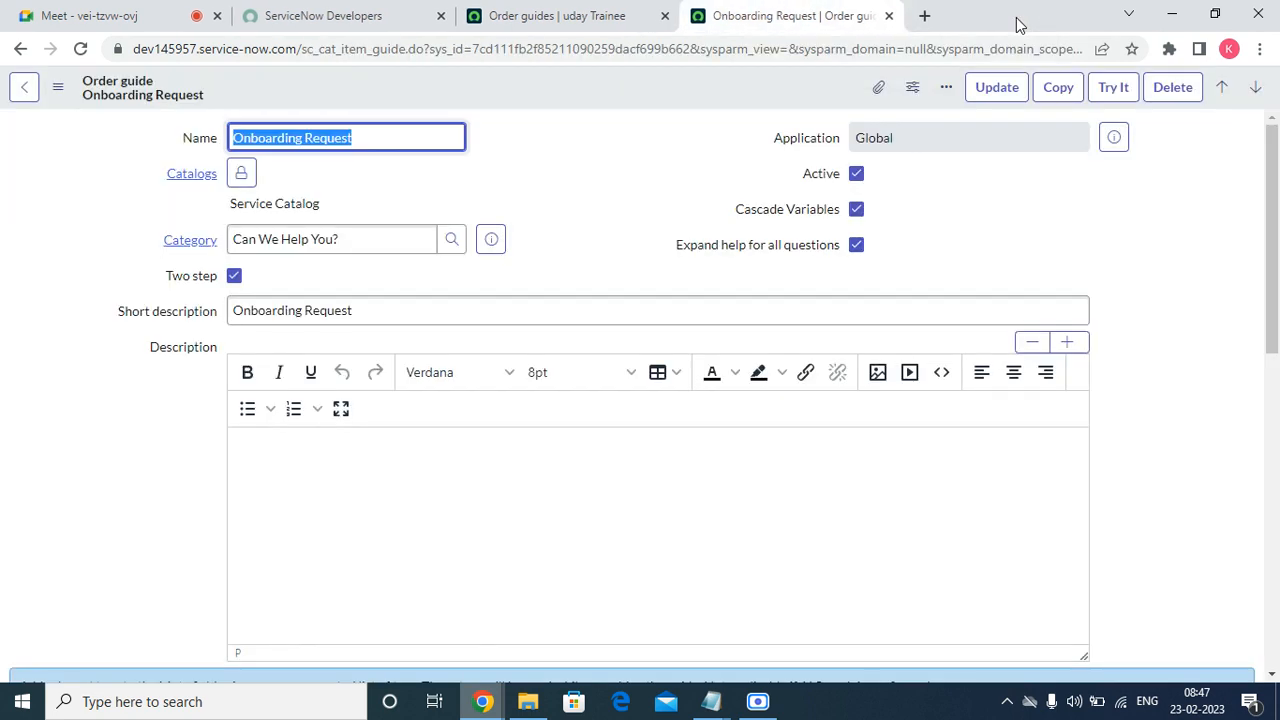
Browse the UI Policies, Client Scripts, Available/Not Available For, Categories, Catalogs, Data Lookup and Assigned Topics lists.
{"action": "scroll", "coordinate": [420, 440], "scroll_direction": "down", "scroll_amount": 10}
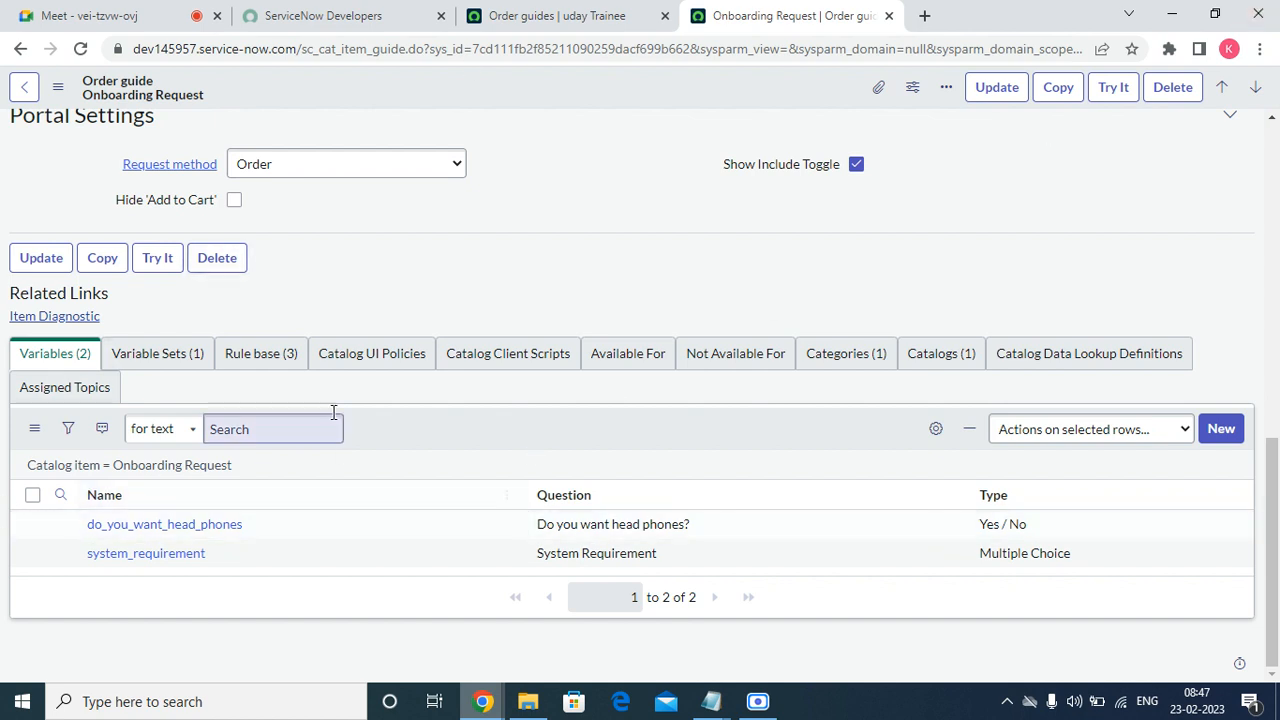
{"action": "left_click", "coordinate": [347, 362]}
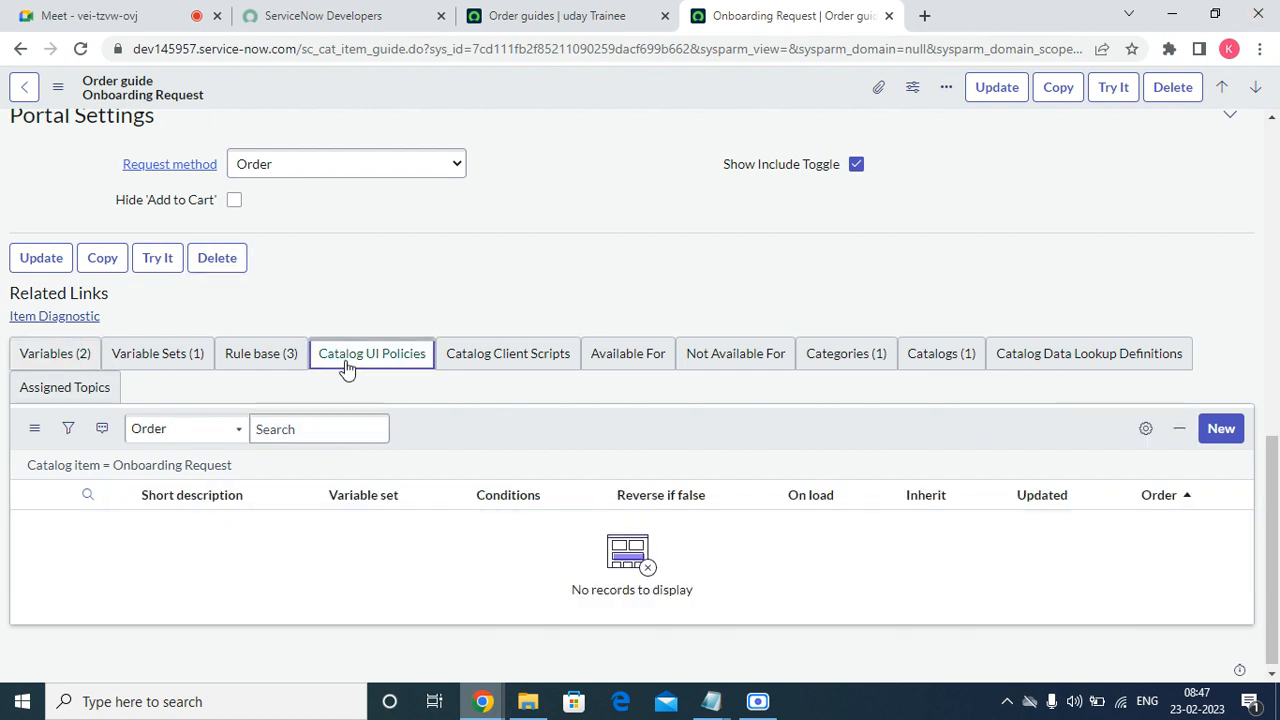
{"action": "left_click", "coordinate": [459, 364]}
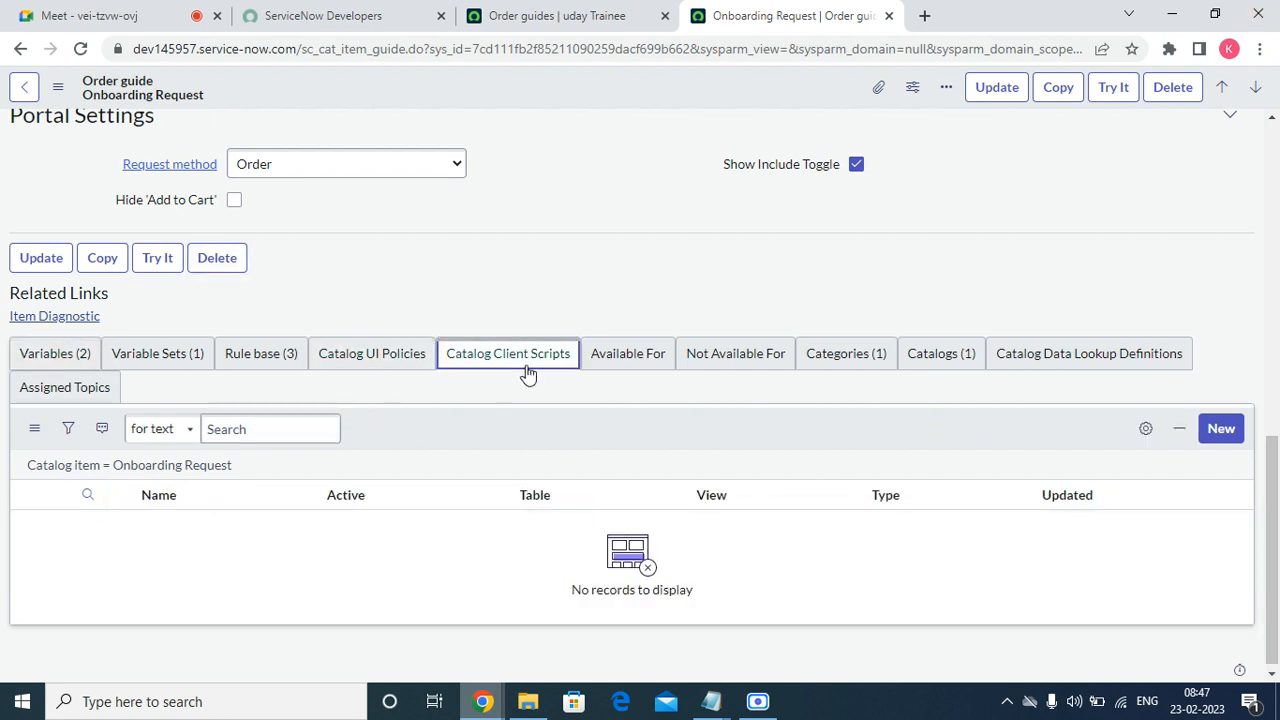
{"action": "left_click", "coordinate": [609, 368]}
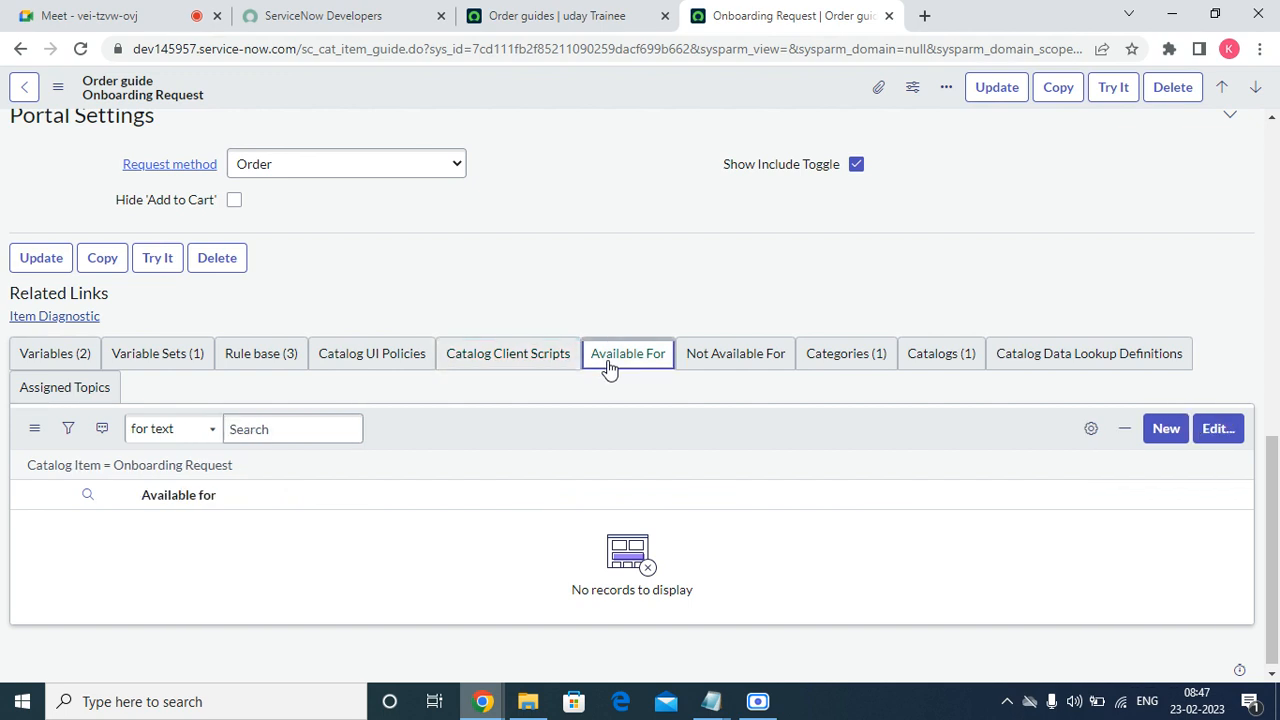
{"action": "left_click", "coordinate": [752, 357]}
{"action": "left_click", "coordinate": [878, 362]}
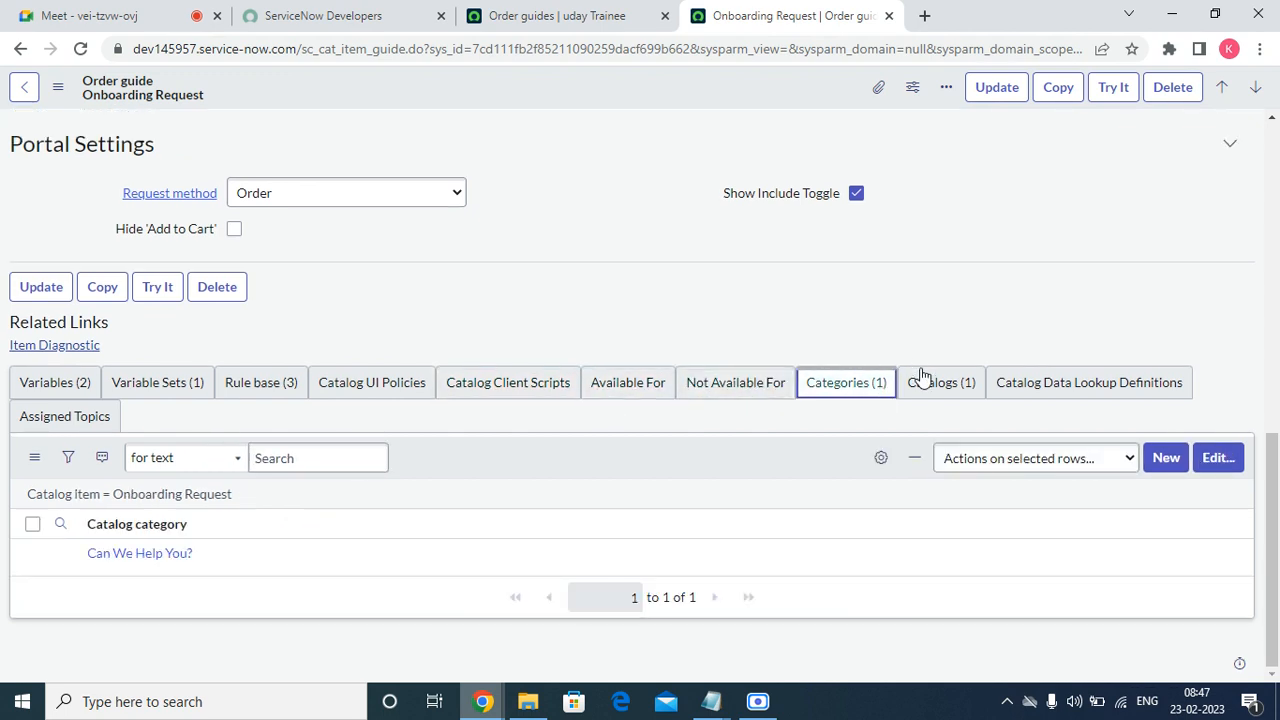
{"action": "left_click", "coordinate": [928, 386]}
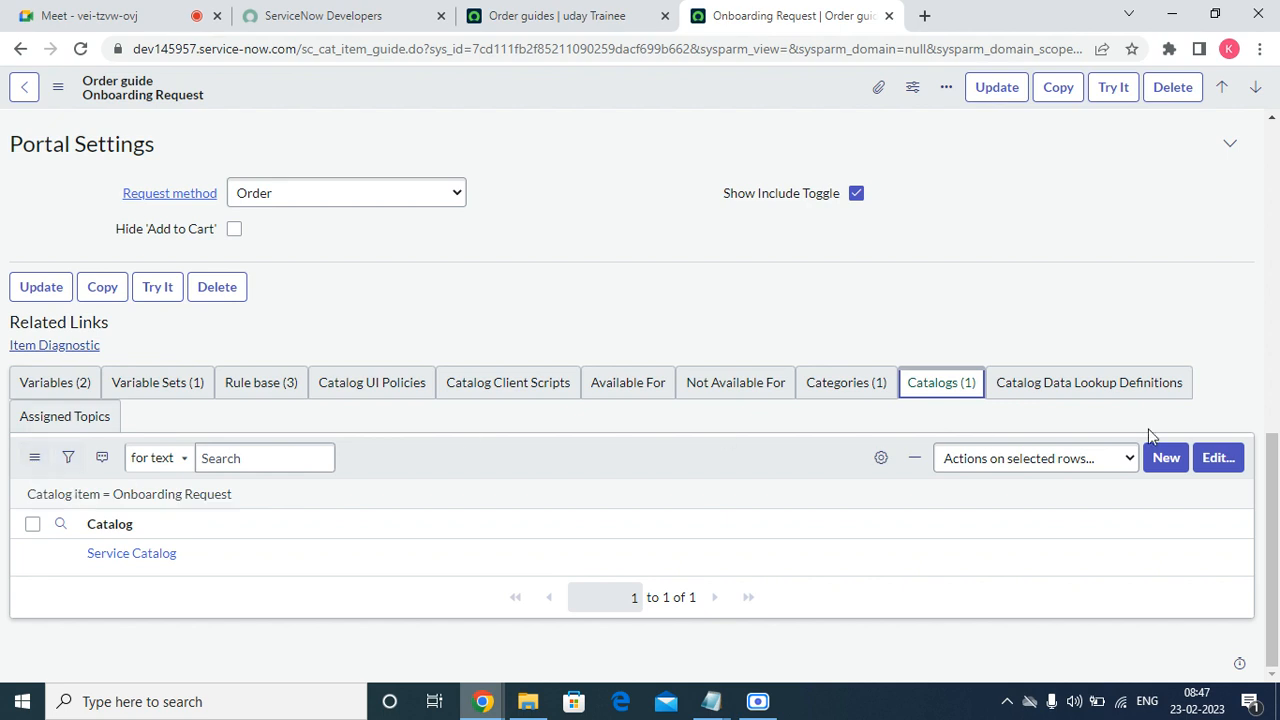
{"action": "left_click", "coordinate": [1085, 385]}
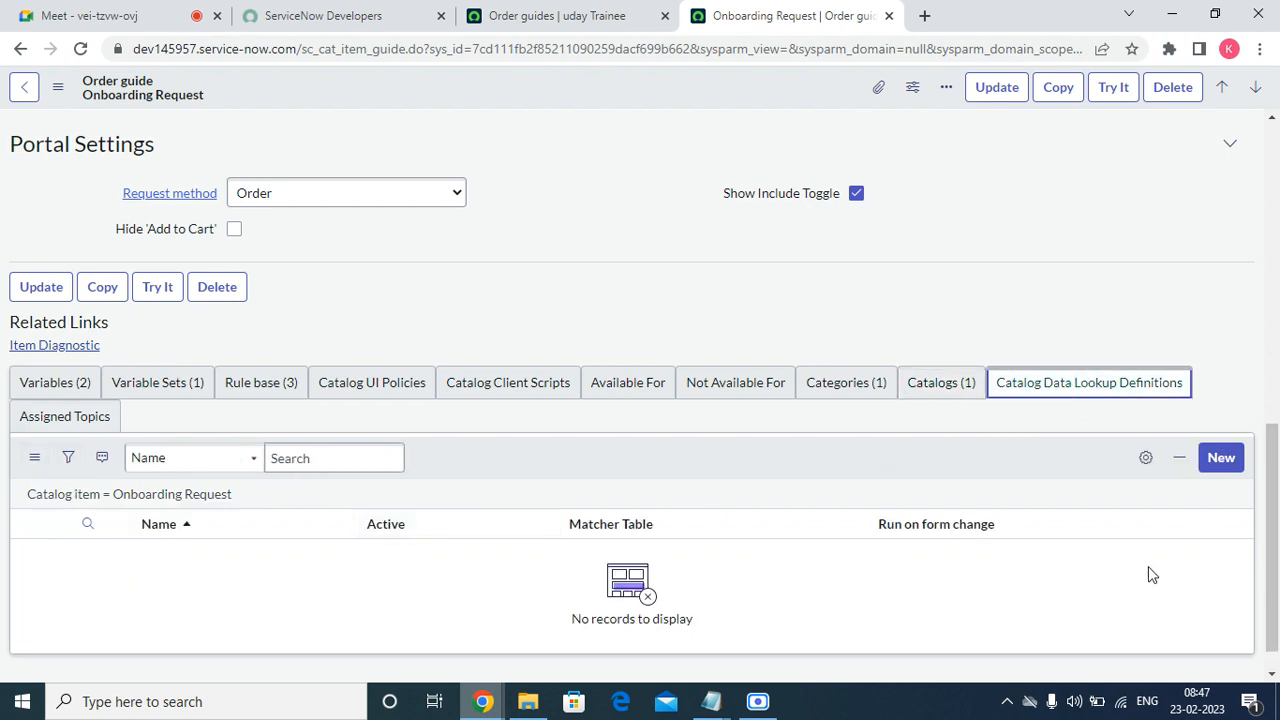
{"action": "left_click", "coordinate": [48, 418]}
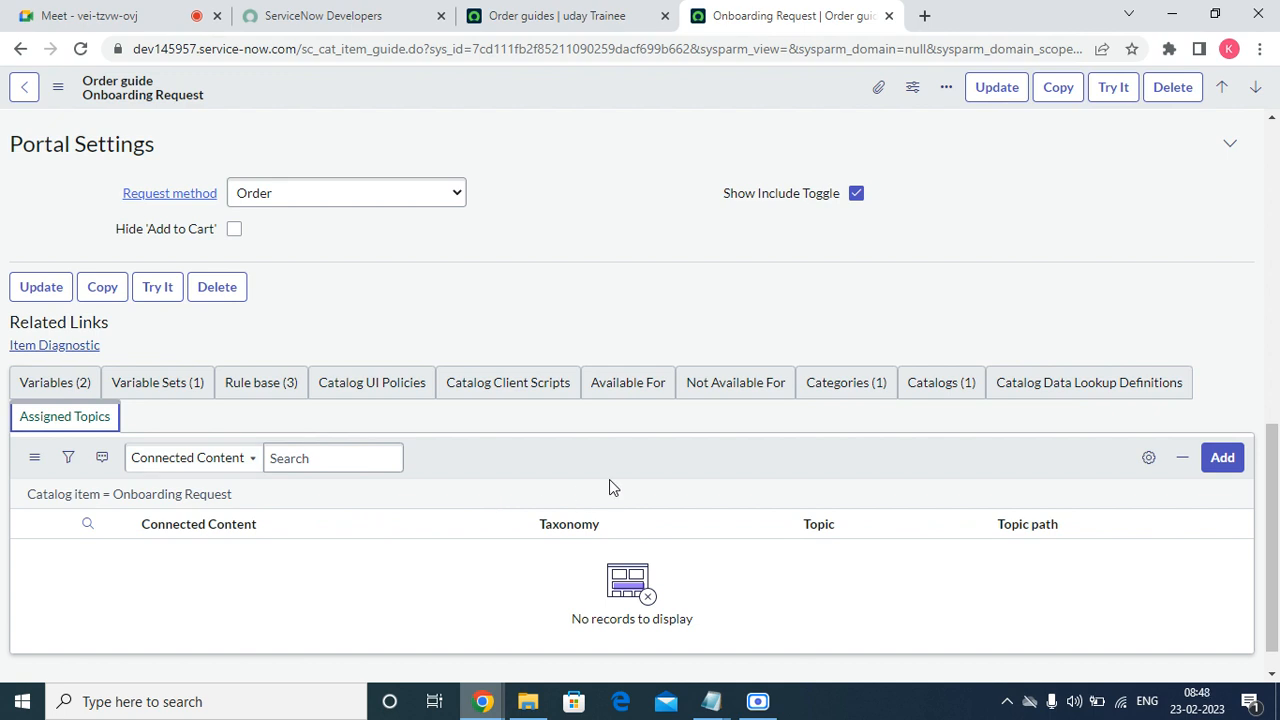